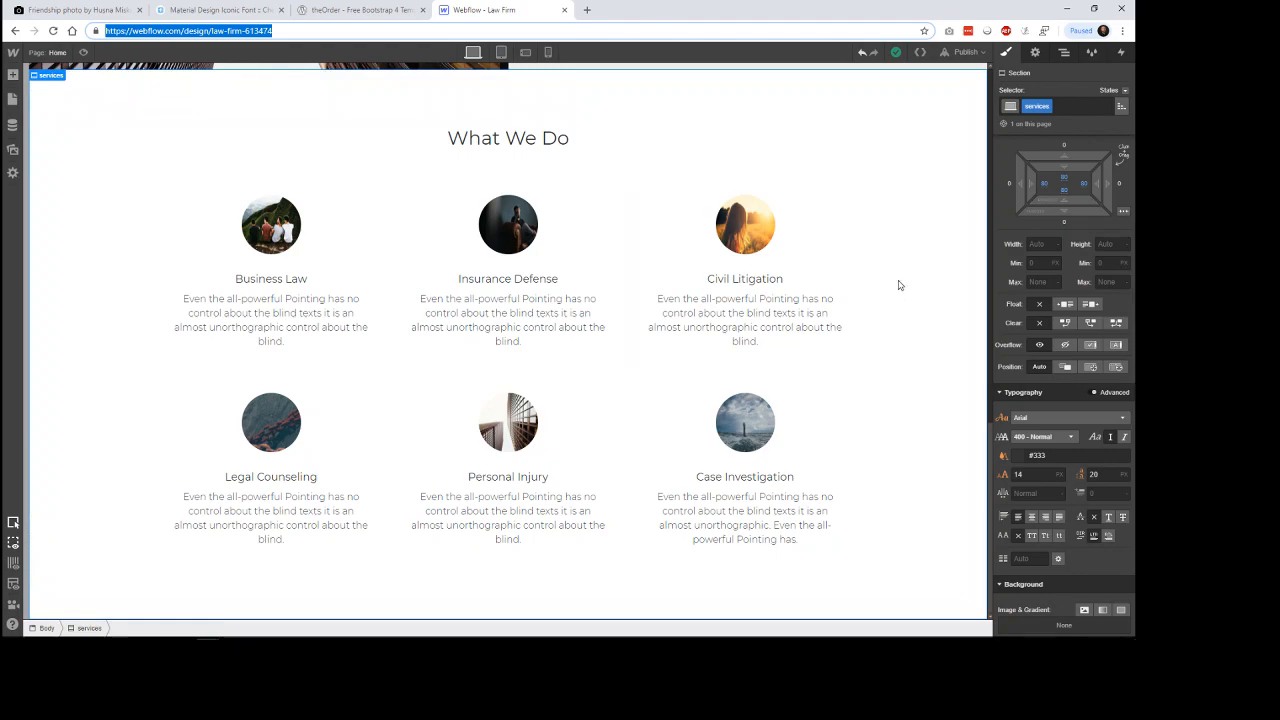
# Review the law firm page built so far, from the hero down to the What We Do section.
pyautogui.scroll(10, 898, 285)
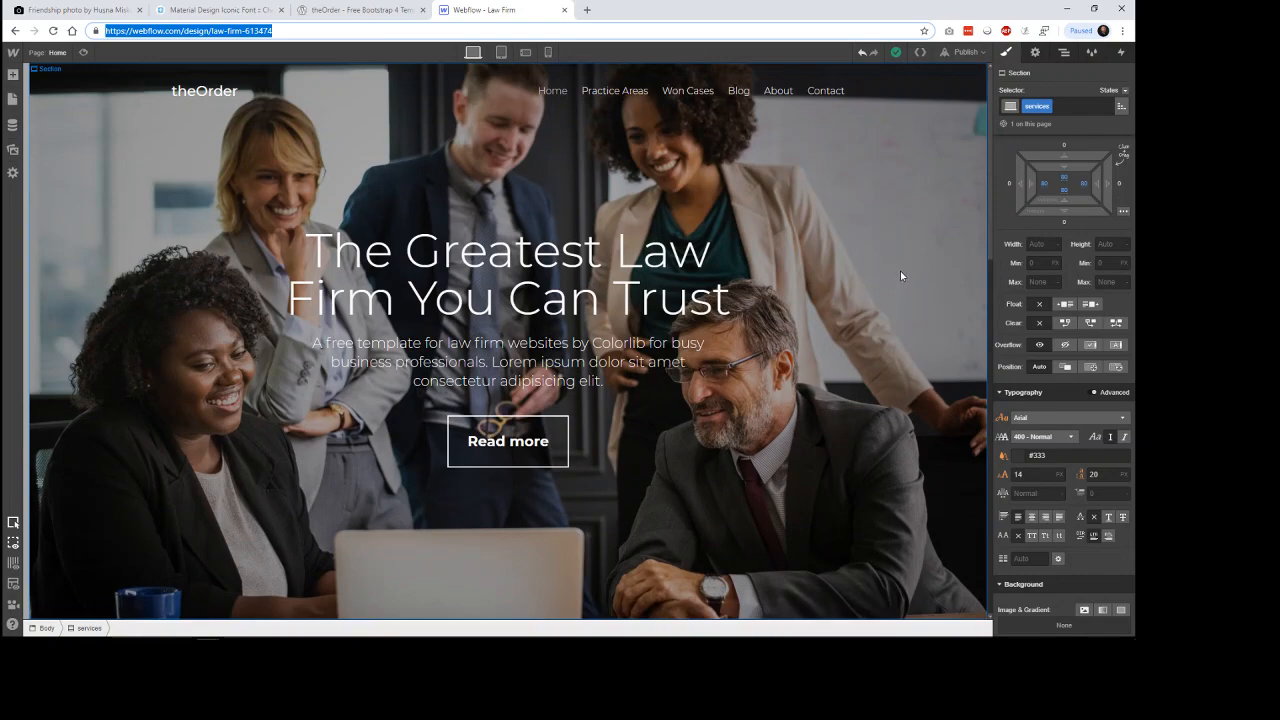
pyautogui.scroll(-3, 900, 271)
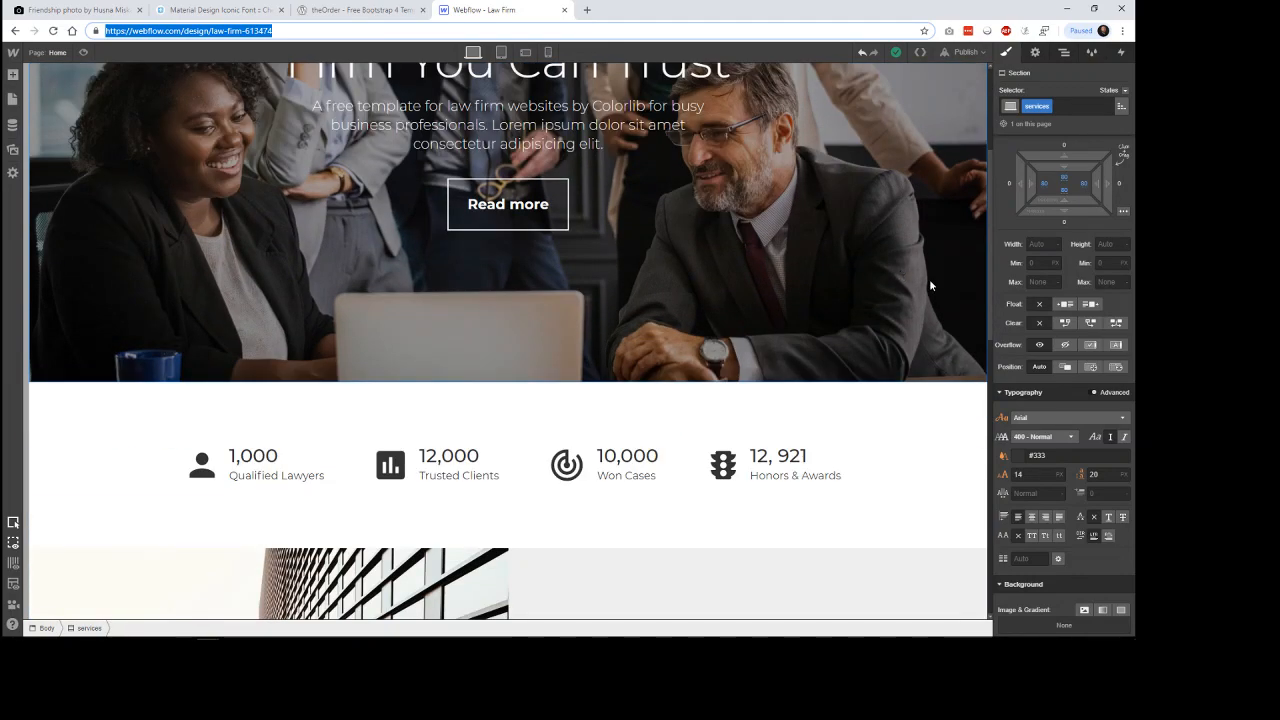
pyautogui.scroll(-5, 929, 285)
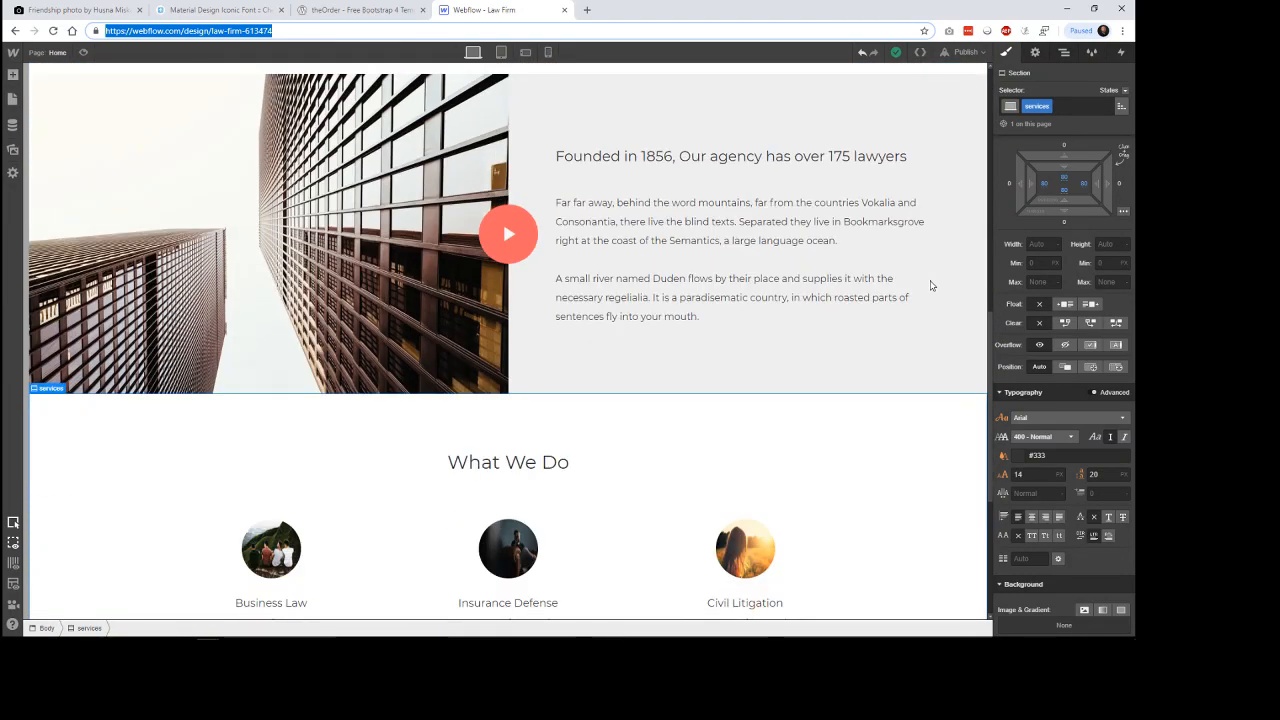
pyautogui.scroll(-3, 929, 284)
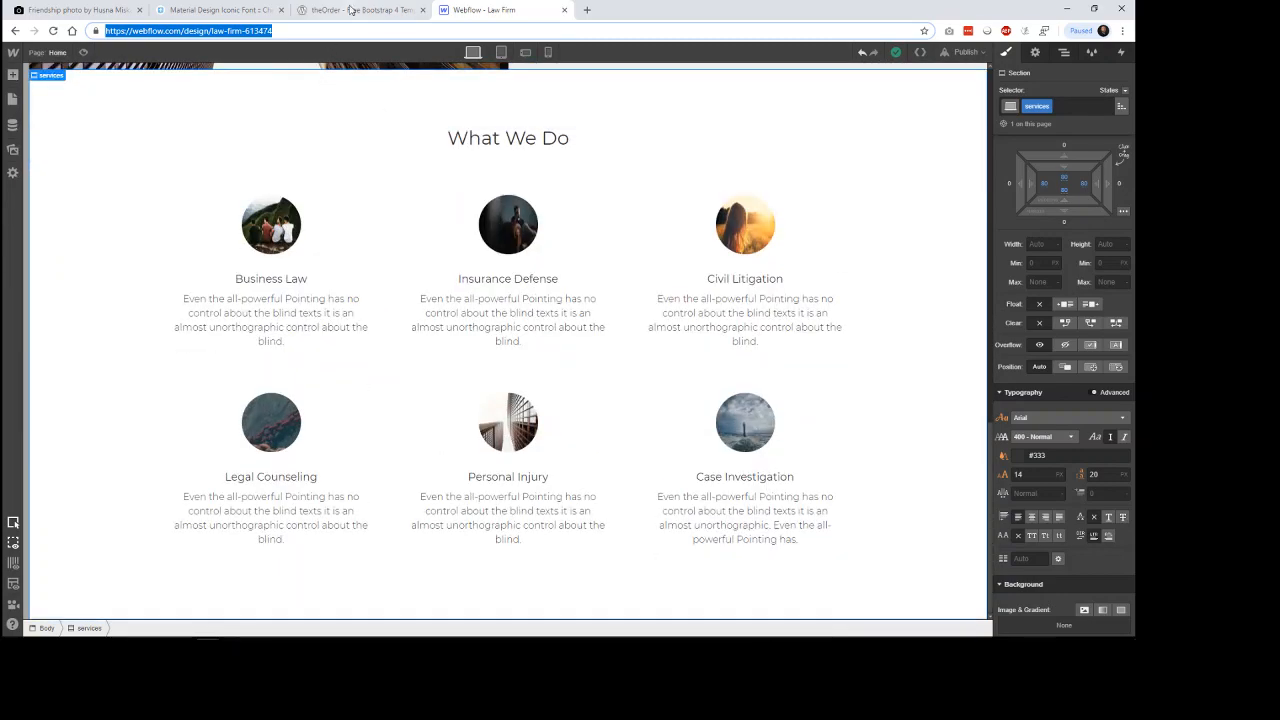
# Switch to the theOrder reference template and examine its sections from the hero down to Testimonials.
pyautogui.click(351, 10)
pyautogui.moveTo(1130, 325); pyautogui.dragTo(1121, 118)
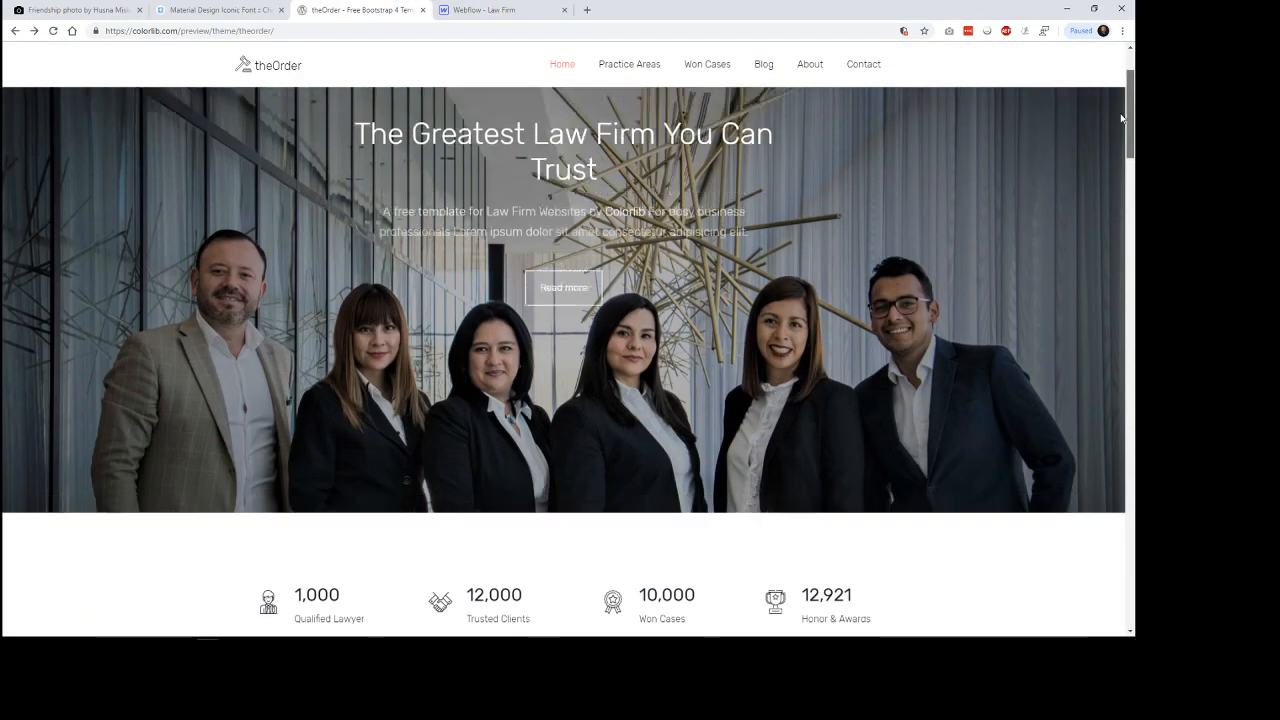
pyautogui.scroll(-3, 1063, 257)
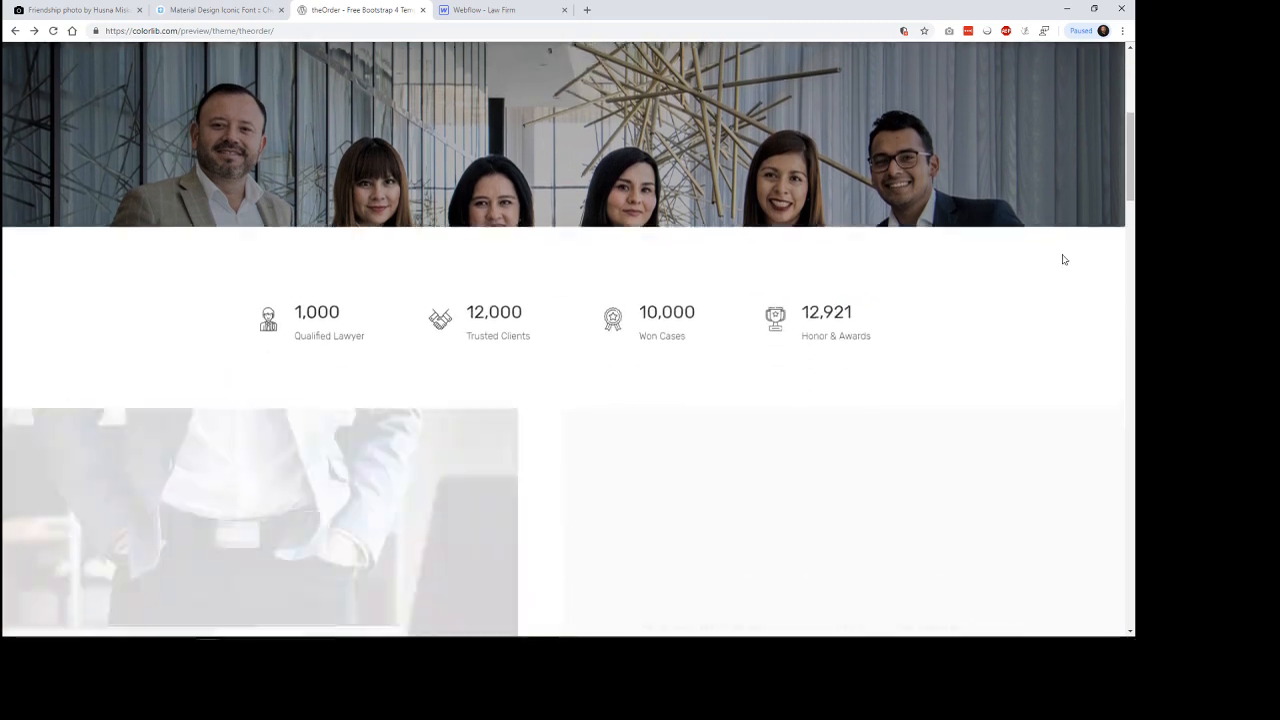
pyautogui.scroll(-1, 1063, 259)
pyautogui.scroll(-1, 1064, 259)
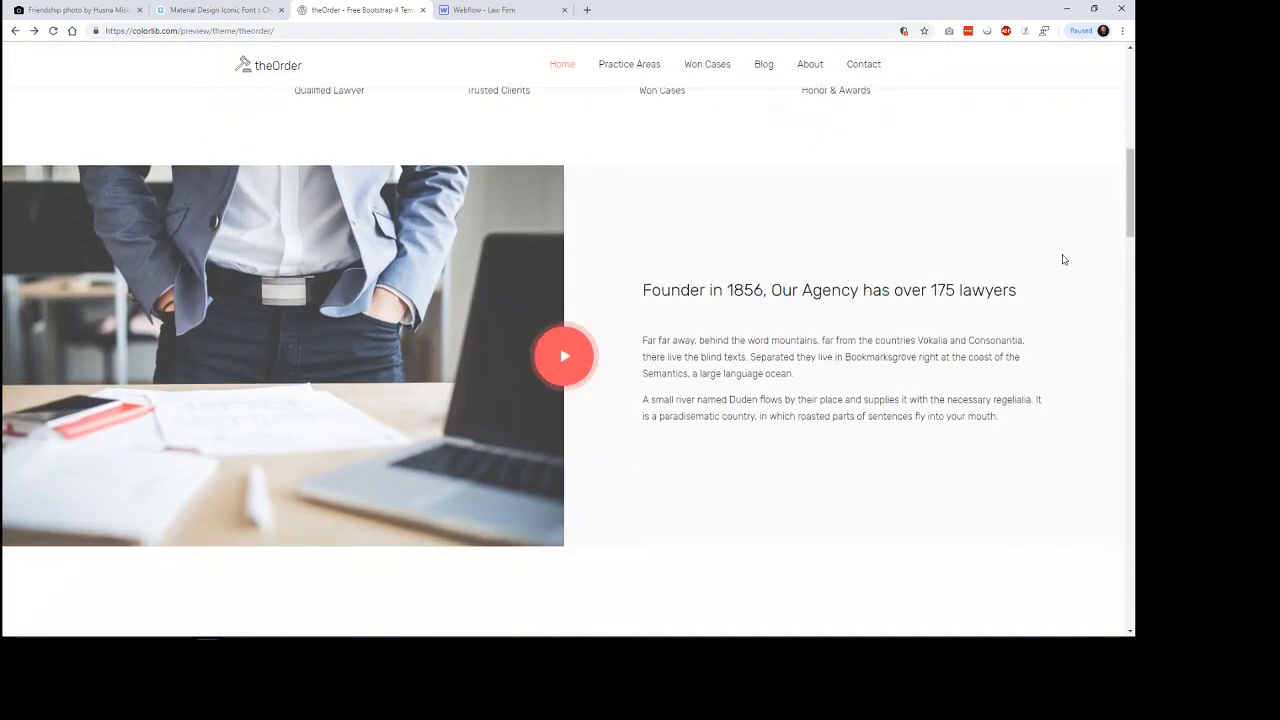
pyautogui.scroll(-3, 1063, 259)
pyautogui.scroll(-1, 1063, 257)
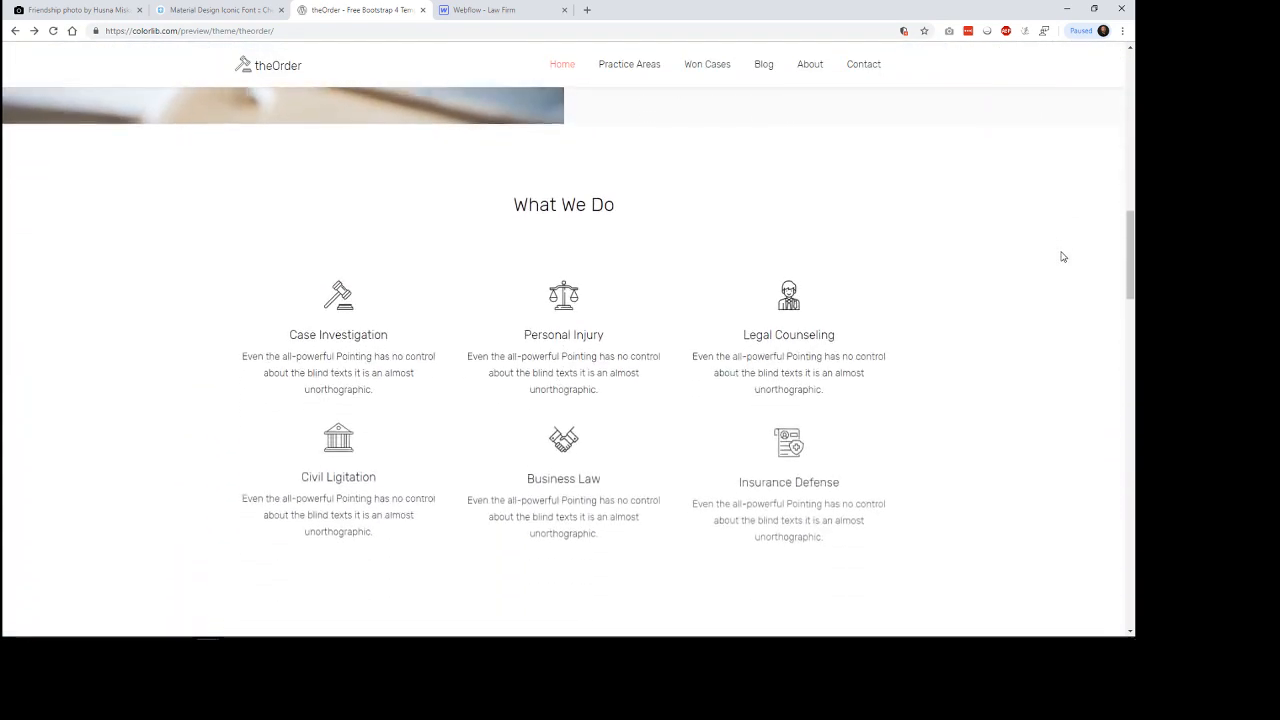
pyautogui.scroll(-1, 1063, 257)
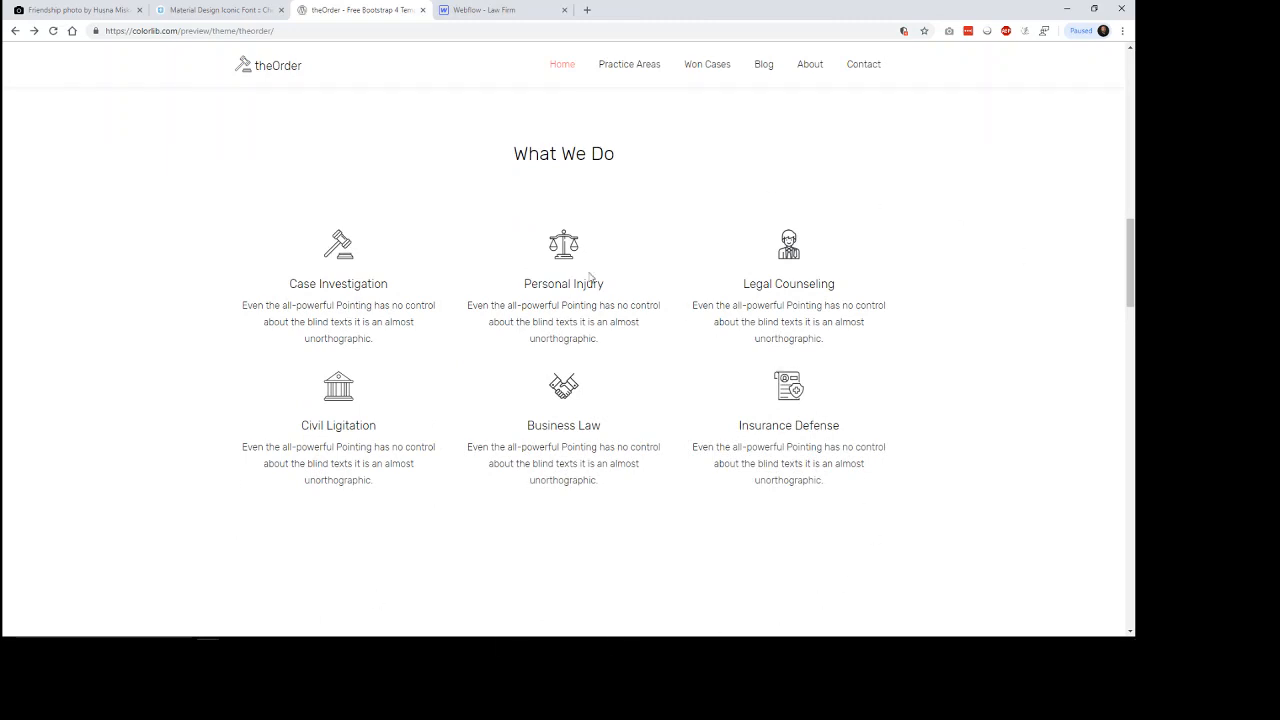
pyautogui.scroll(-4, 992, 311)
pyautogui.scroll(-2, 991, 305)
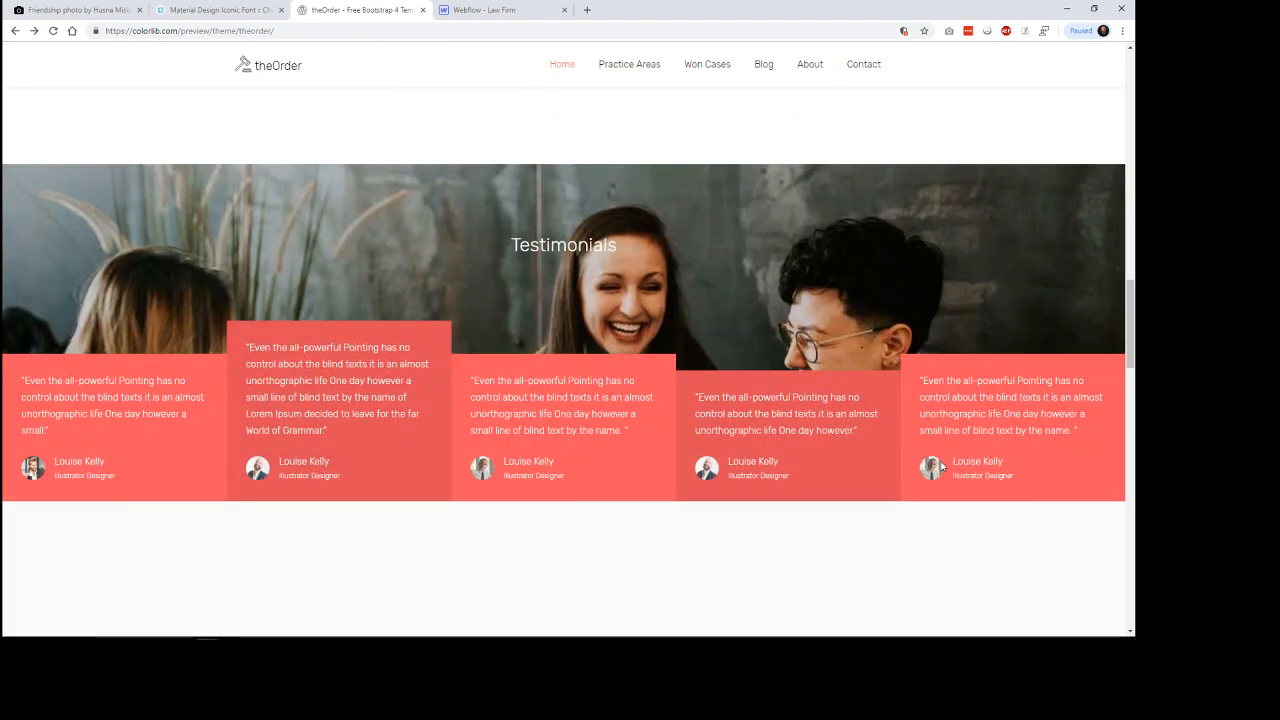
# Return to Webflow, inspect the Testimonials and Services CMS collections including the Business Law item, and go back to the page design.
pyautogui.click(490, 11)
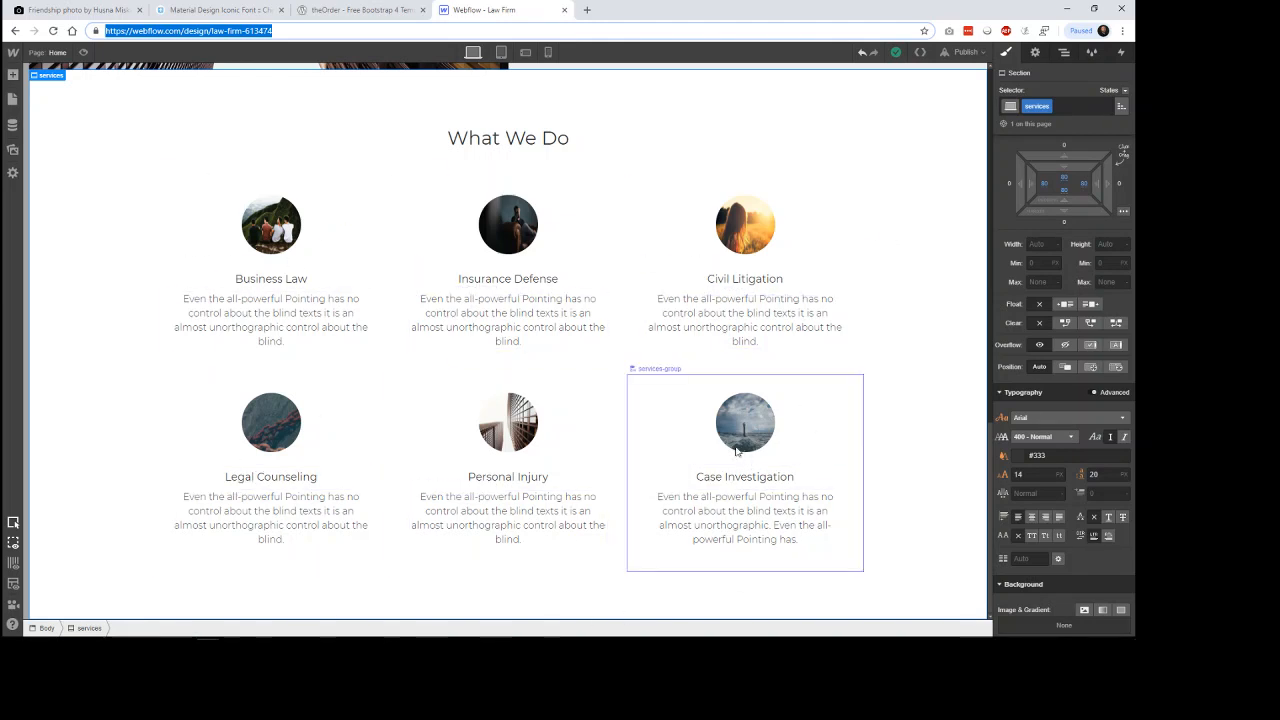
pyautogui.click(12, 125)
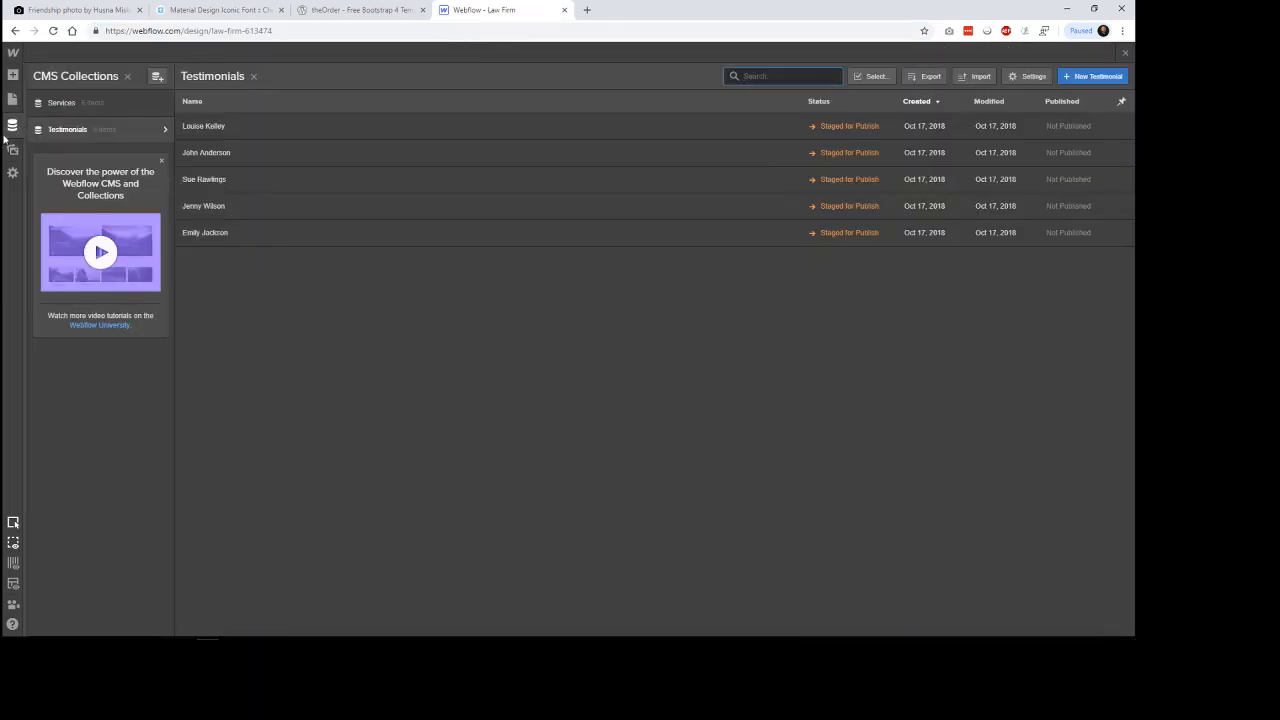
pyautogui.click(78, 103)
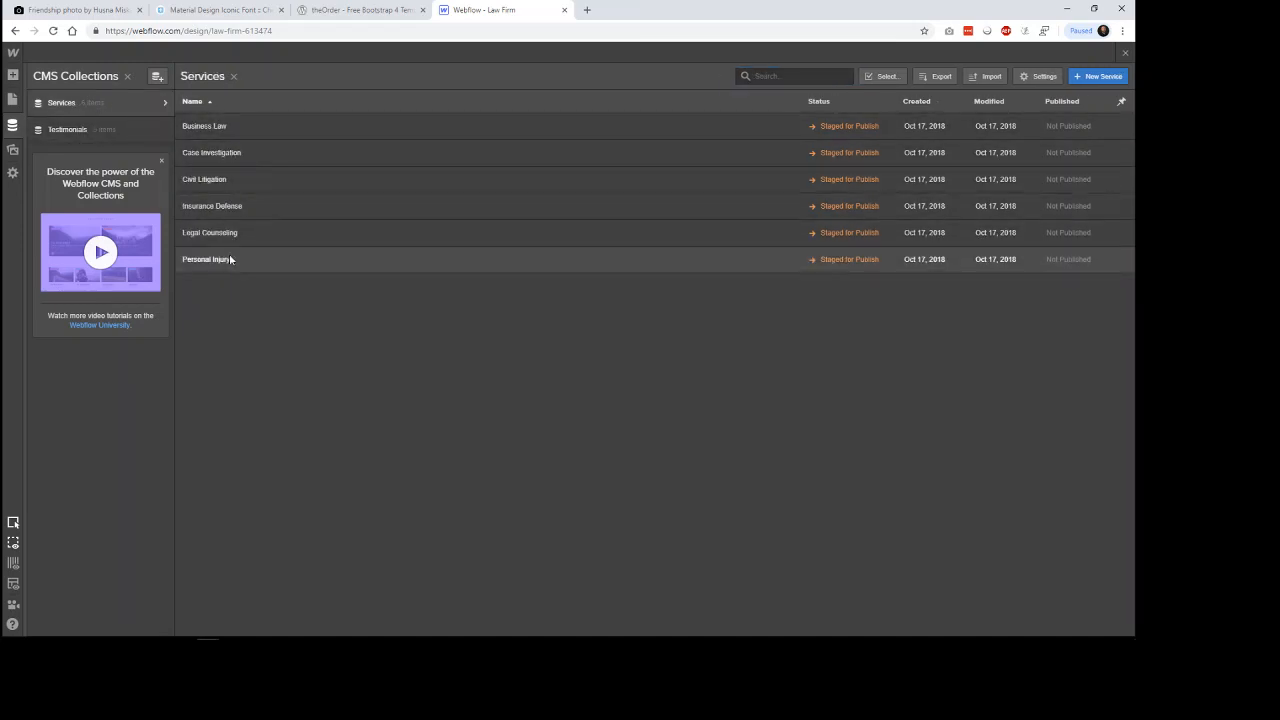
pyautogui.click(226, 127)
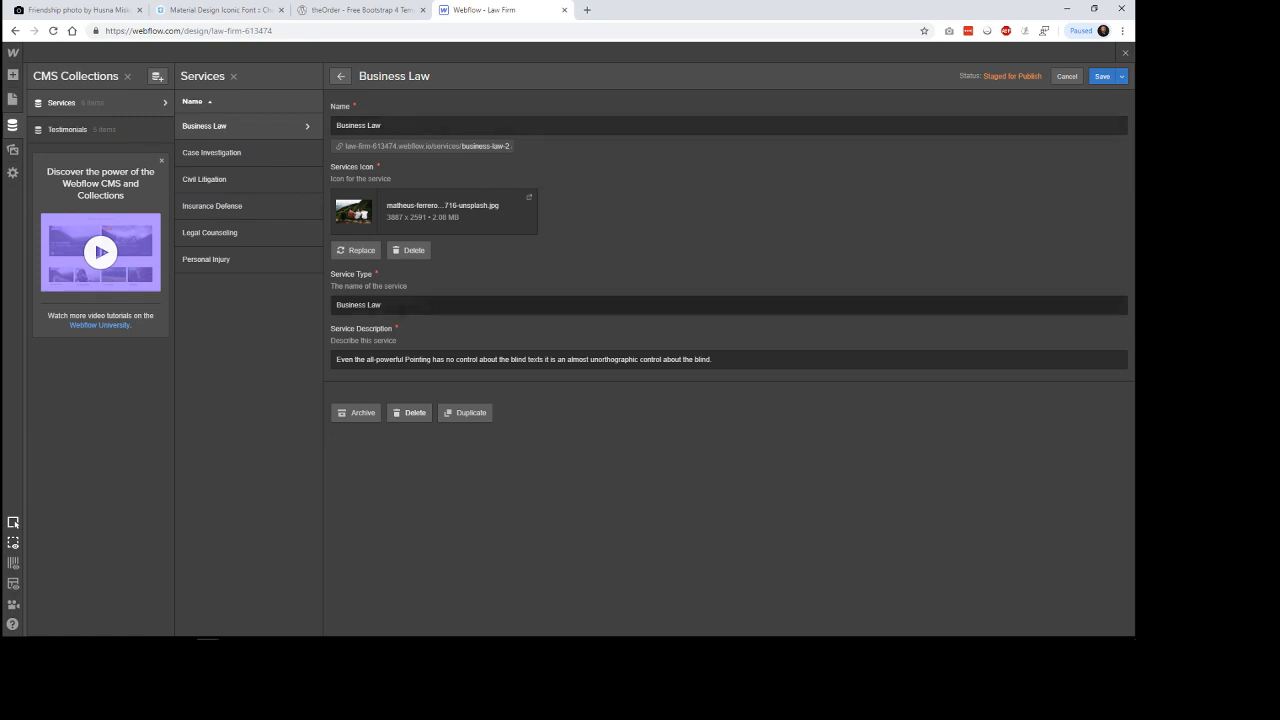
pyautogui.click(387, 12)
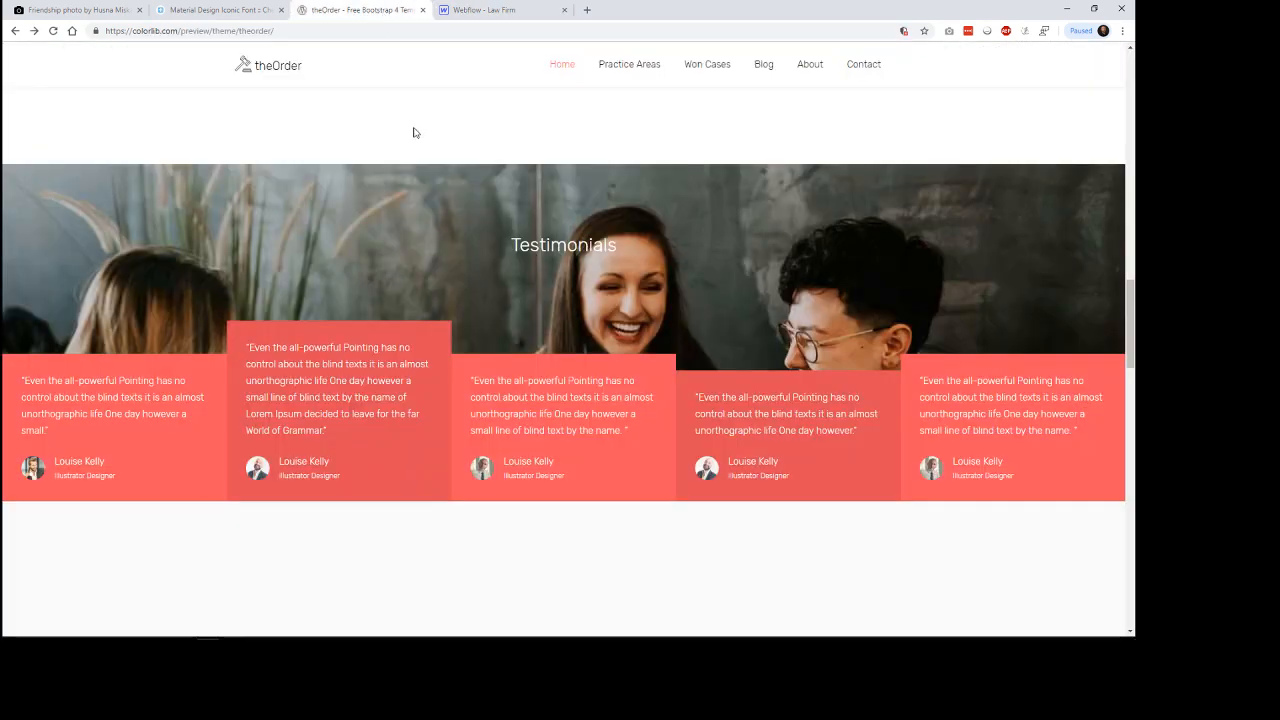
pyautogui.click(480, 10)
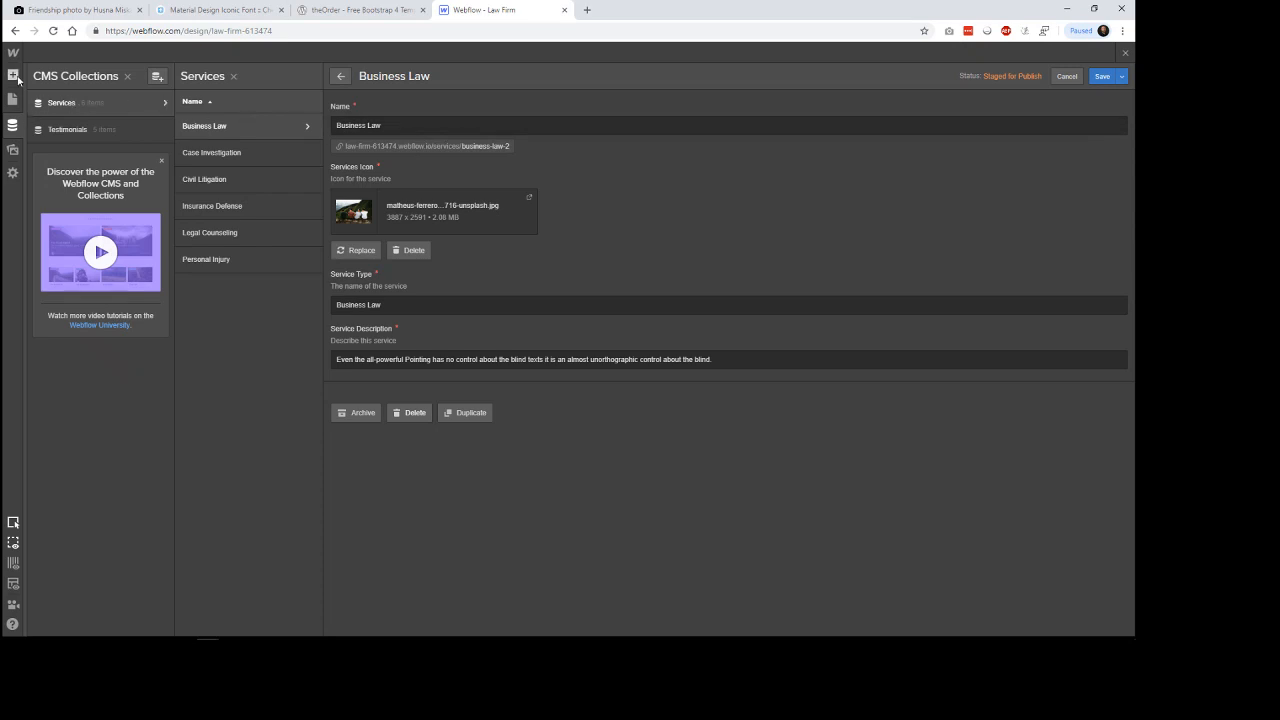
pyautogui.click(13, 74)
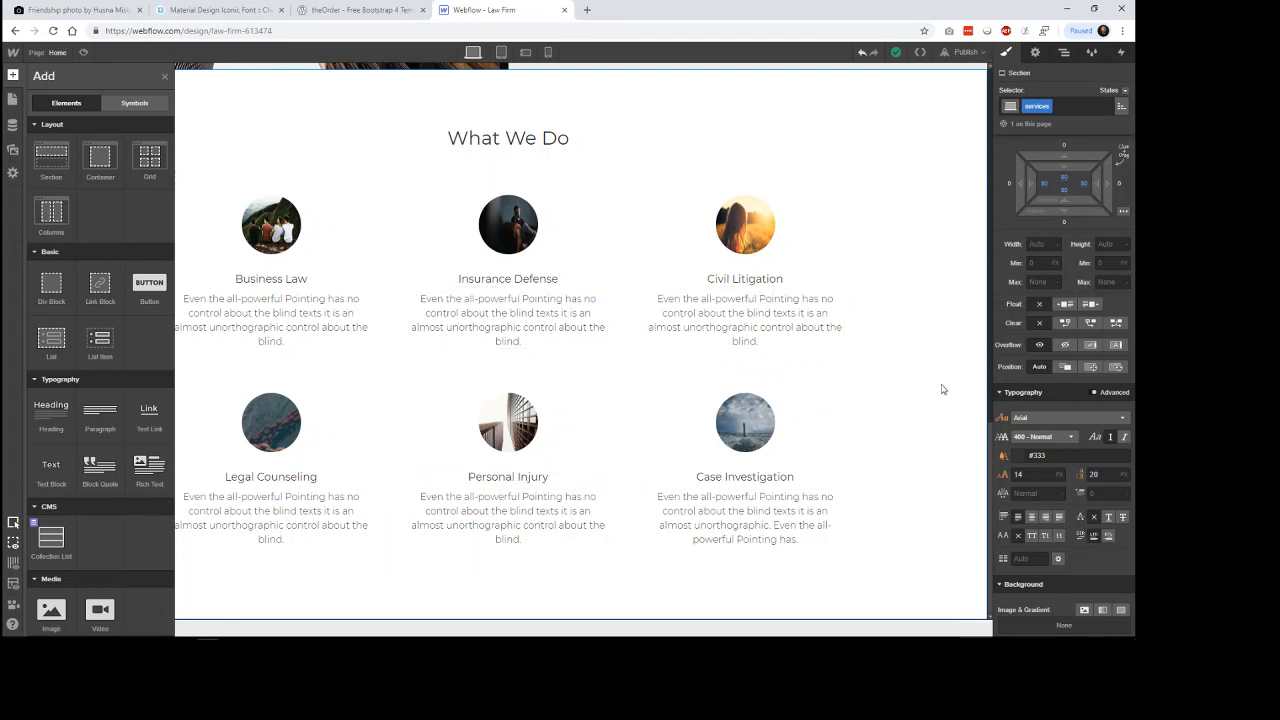
pyautogui.press('a')
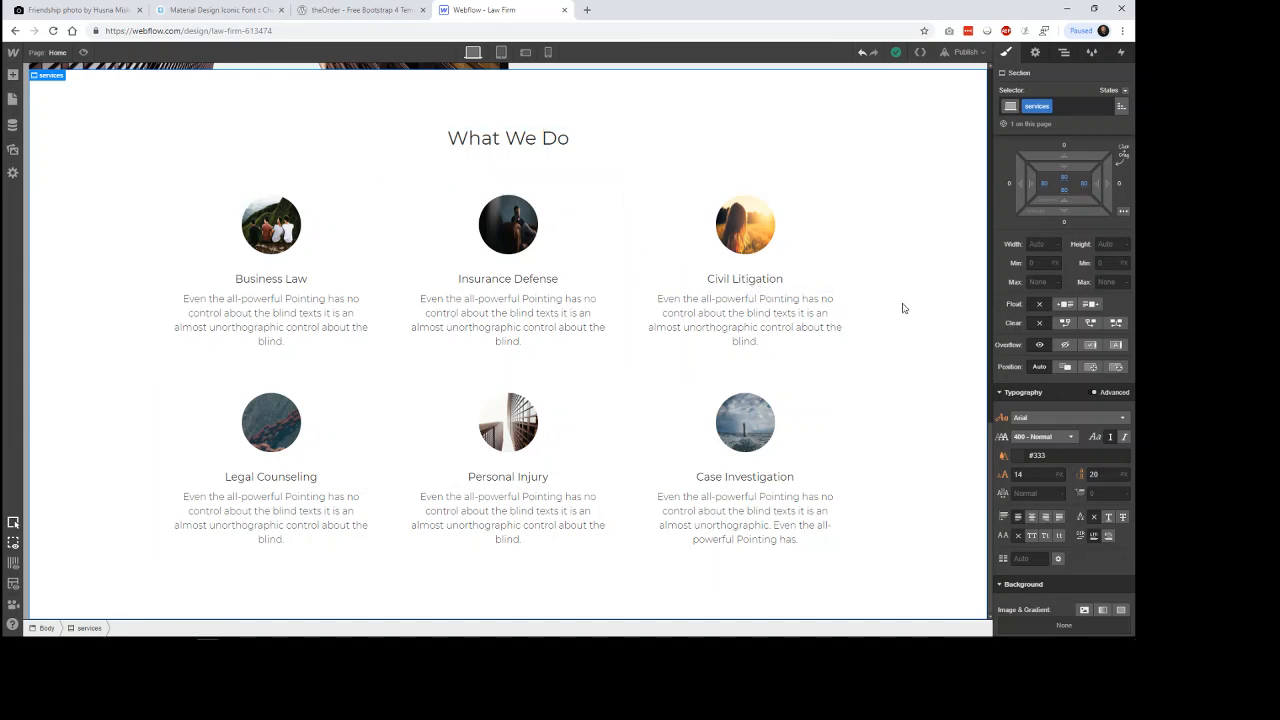
# Compare the Webflow page with the layout of the reference template's Testimonials section.
pyautogui.click(360, 10)
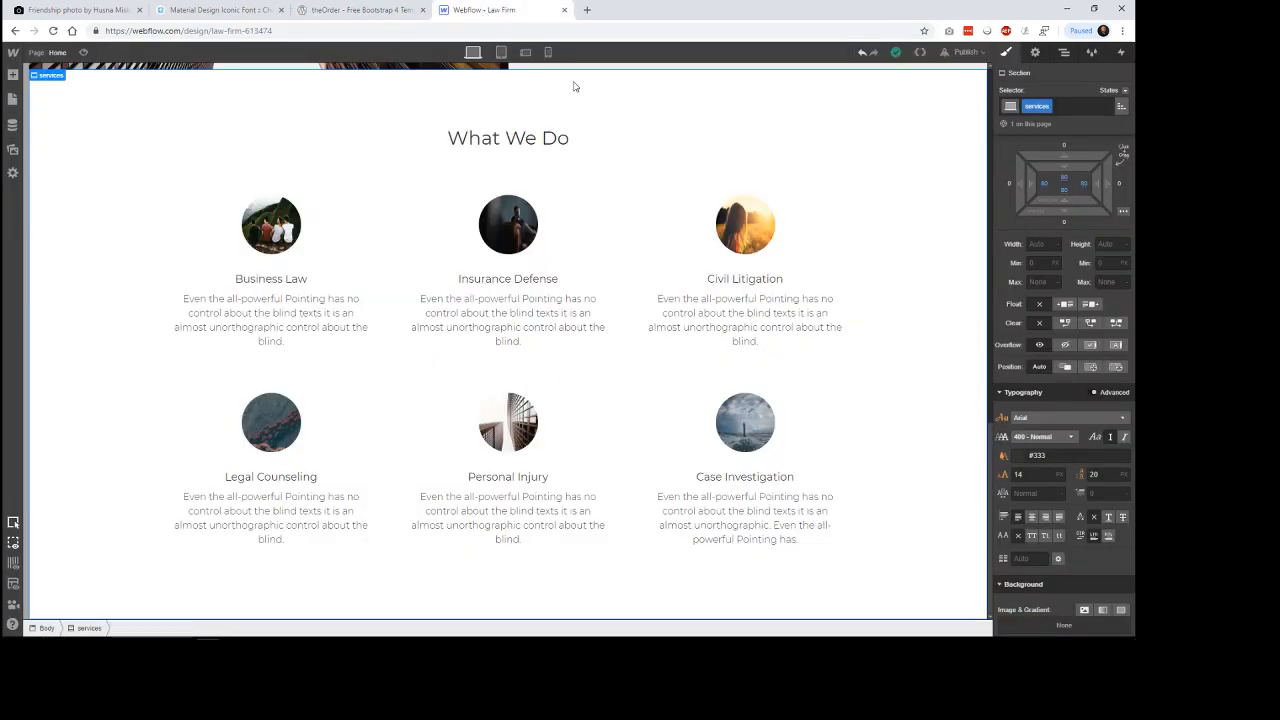
pyautogui.click(500, 10)
pyautogui.click(360, 10)
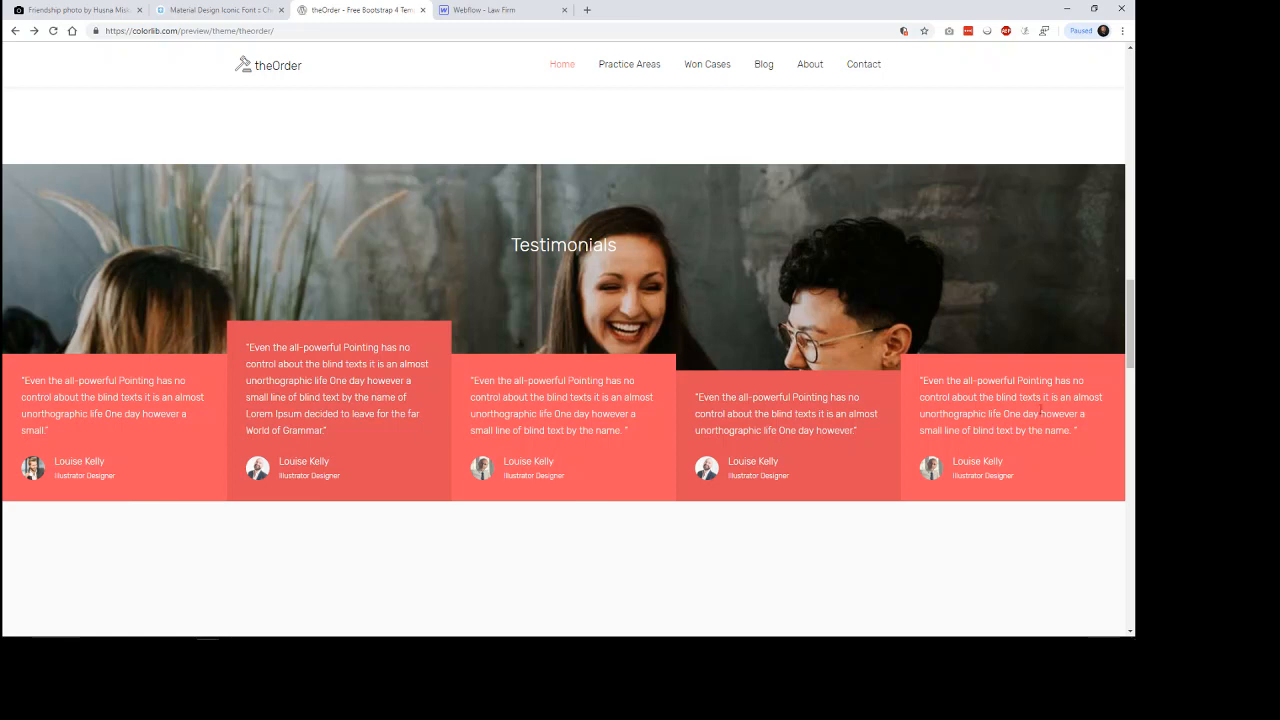
pyautogui.click(513, 13)
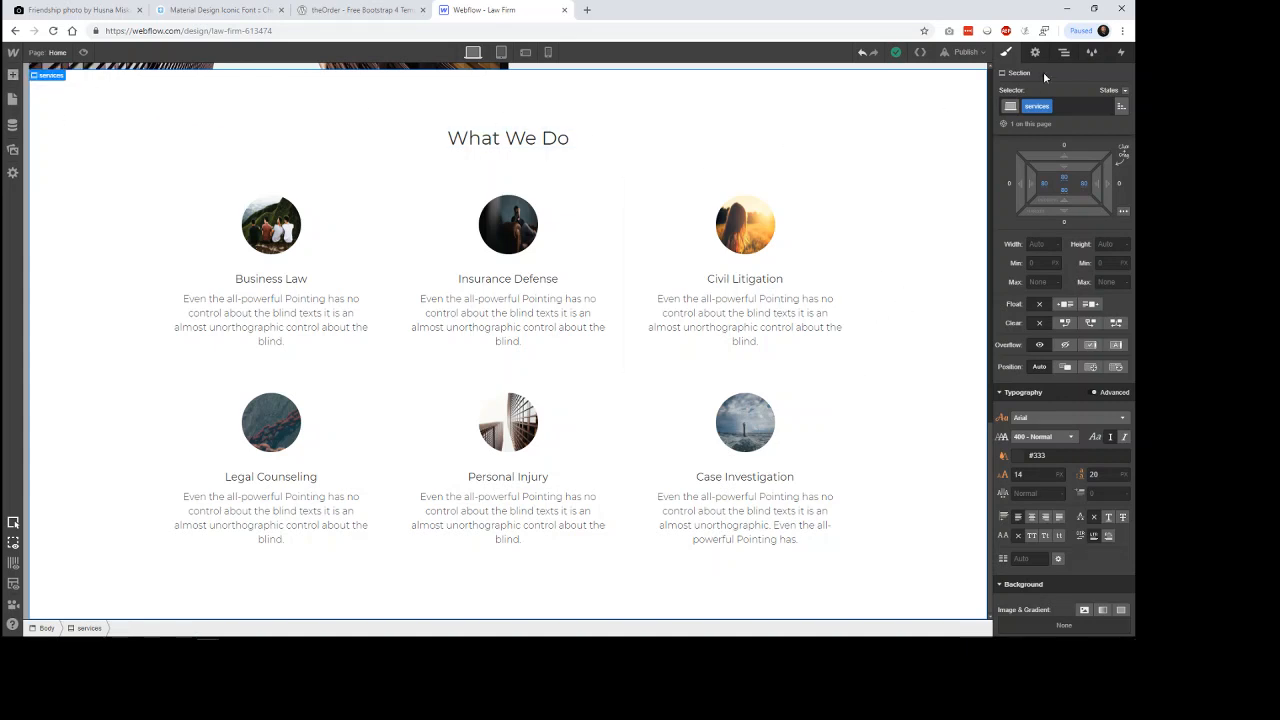
# Add a new Section to the Body, below the services section.
pyautogui.click(1064, 52)
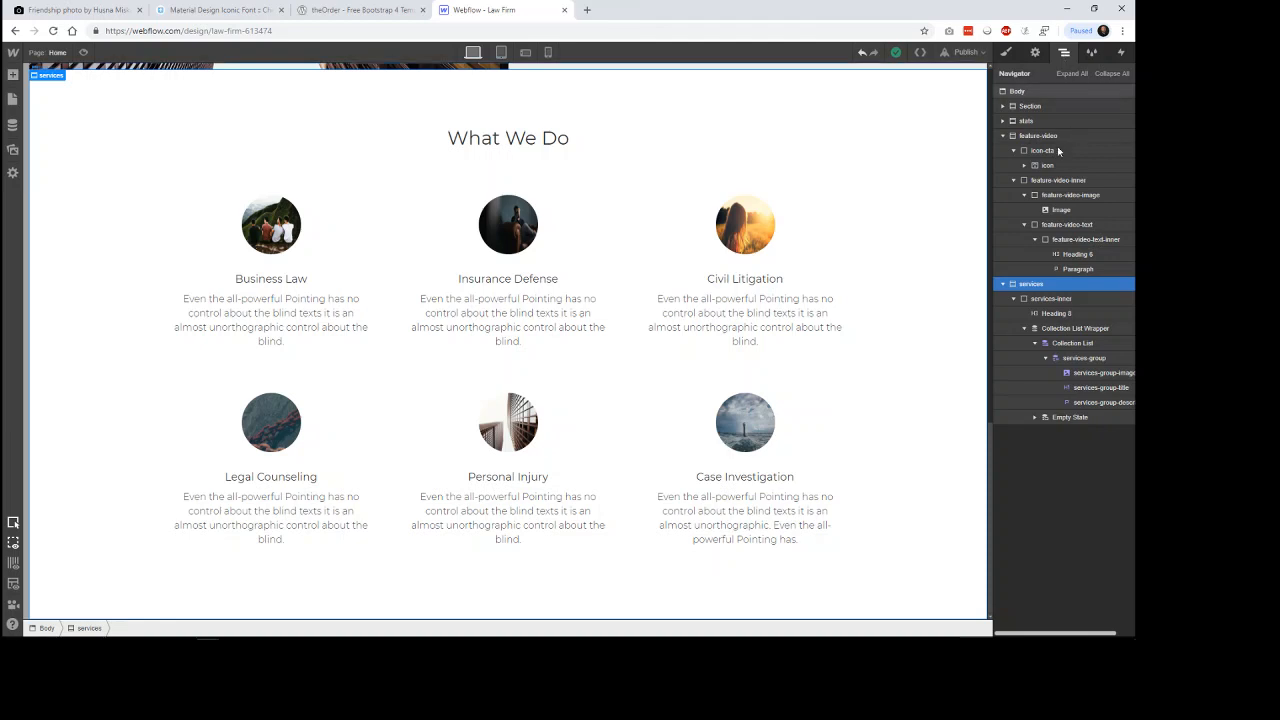
pyautogui.click(1021, 92)
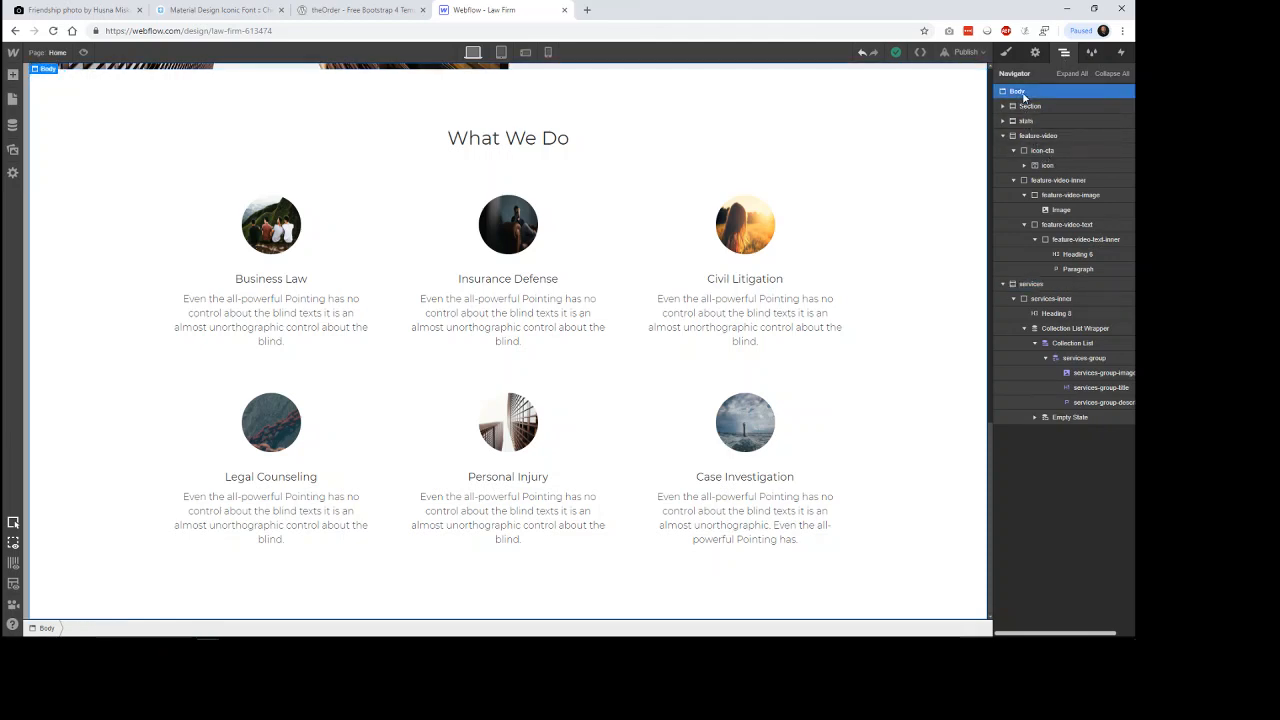
pyautogui.click(13, 75)
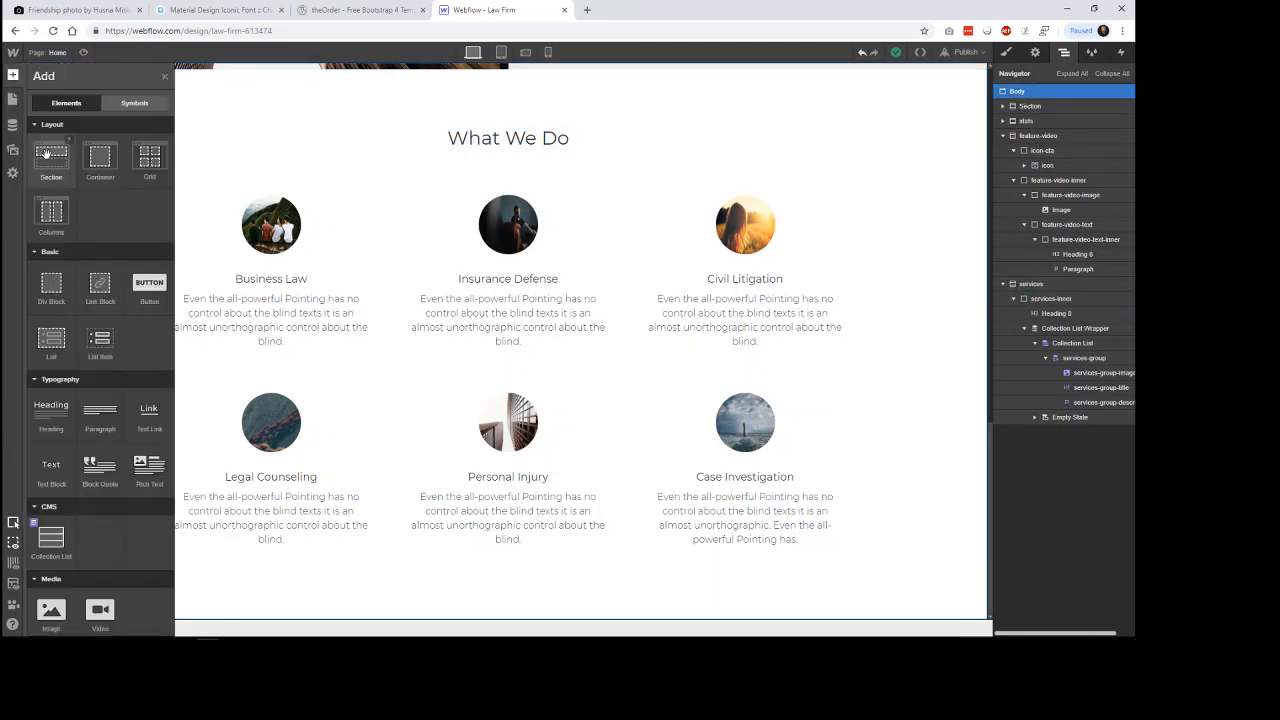
pyautogui.click(49, 162)
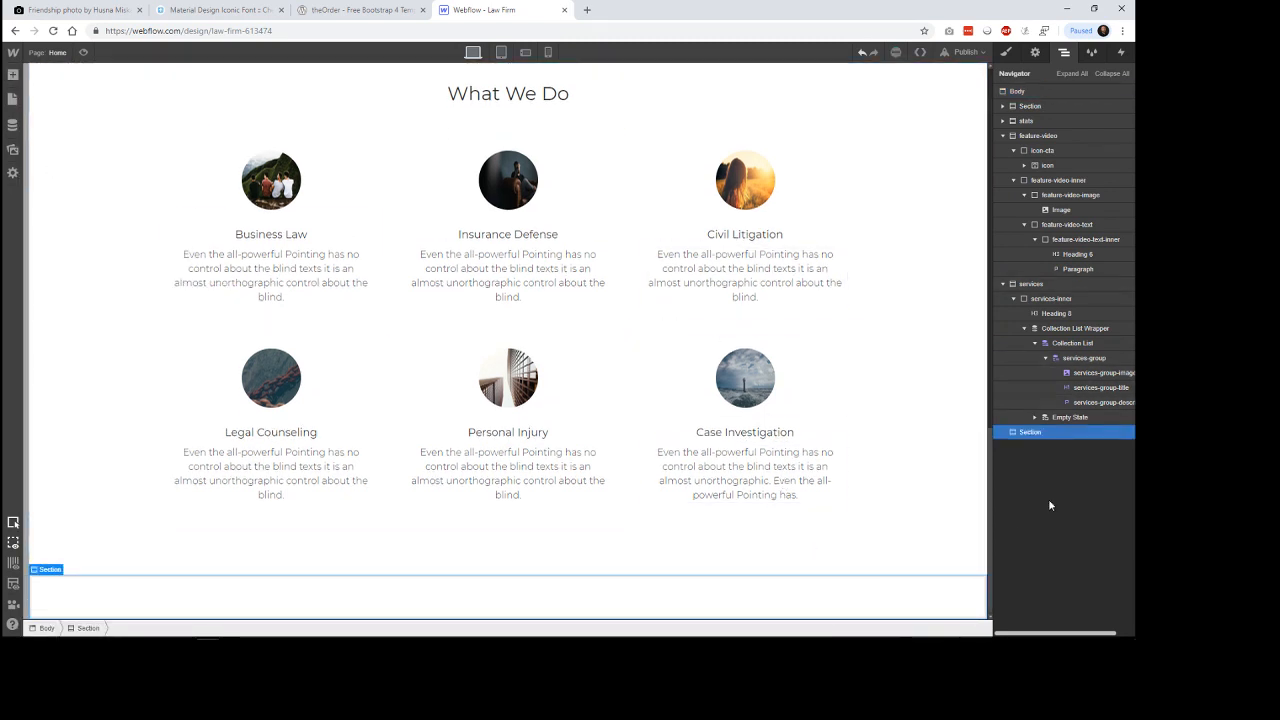
# Create the class testimonials on the new section.
pyautogui.click(1006, 52)
pyautogui.click(1036, 107)
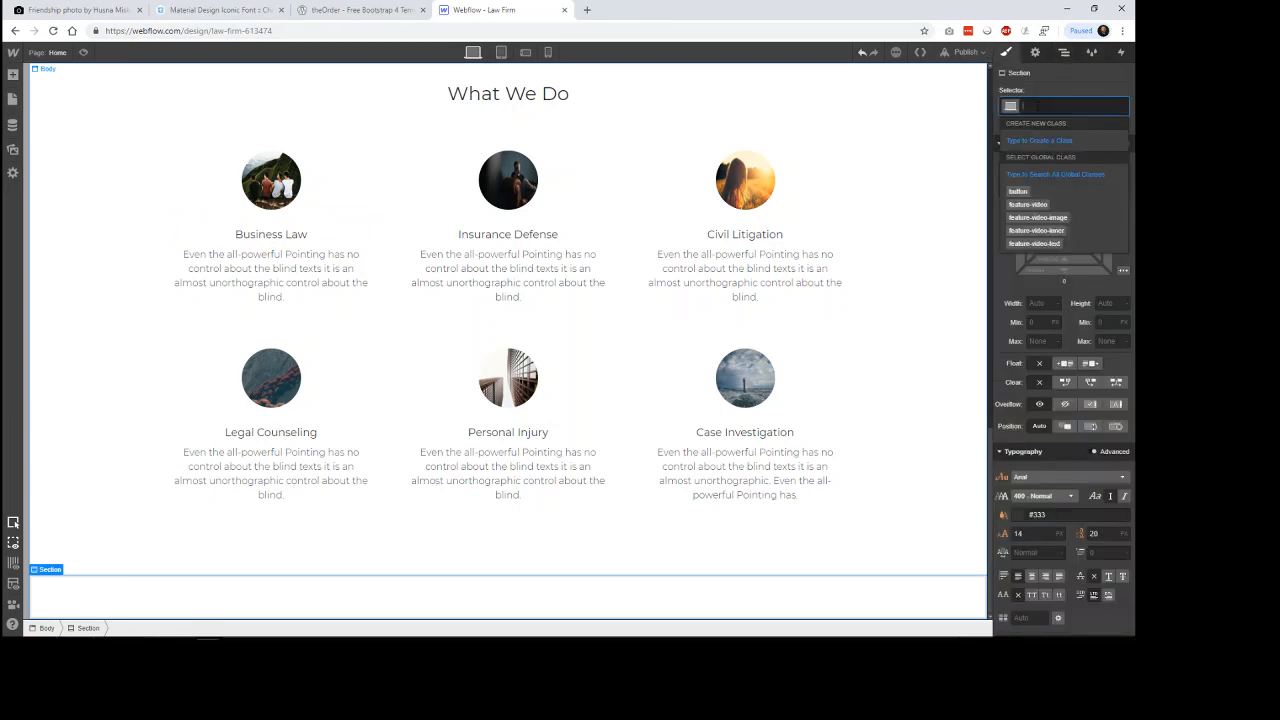
pyautogui.write('testimo')
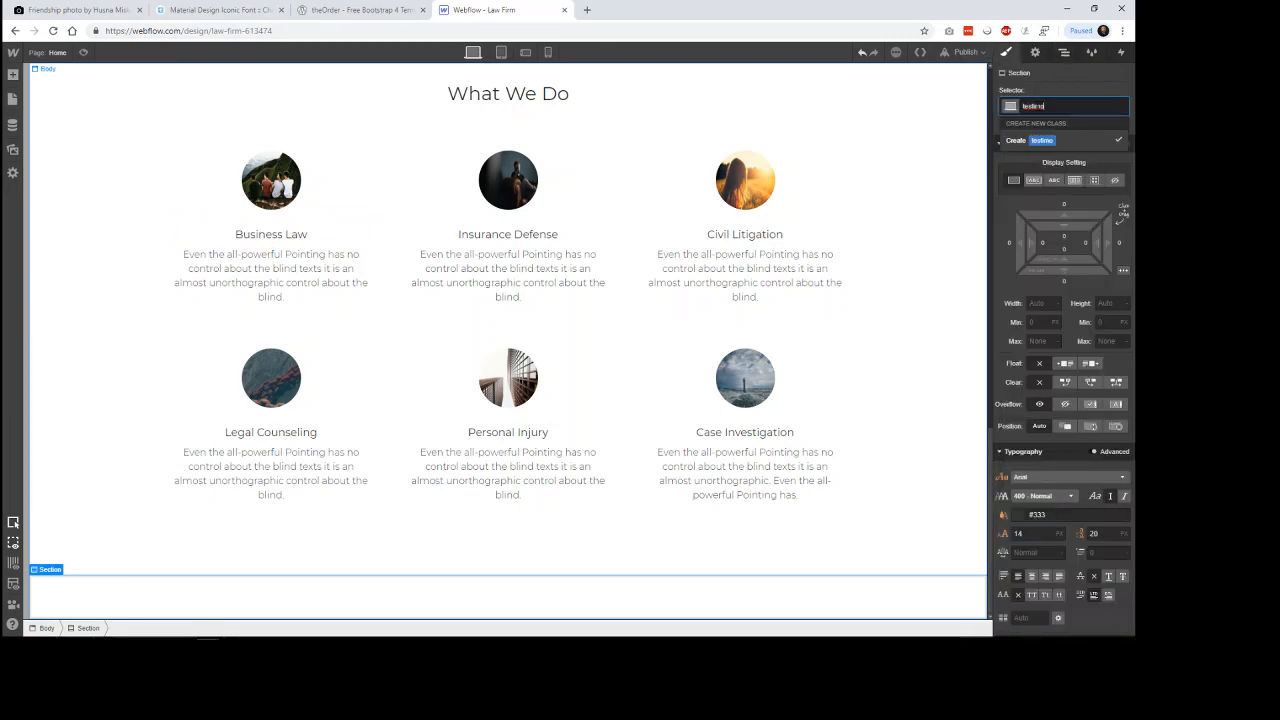
pyautogui.write('nials')
pyautogui.press('Return')
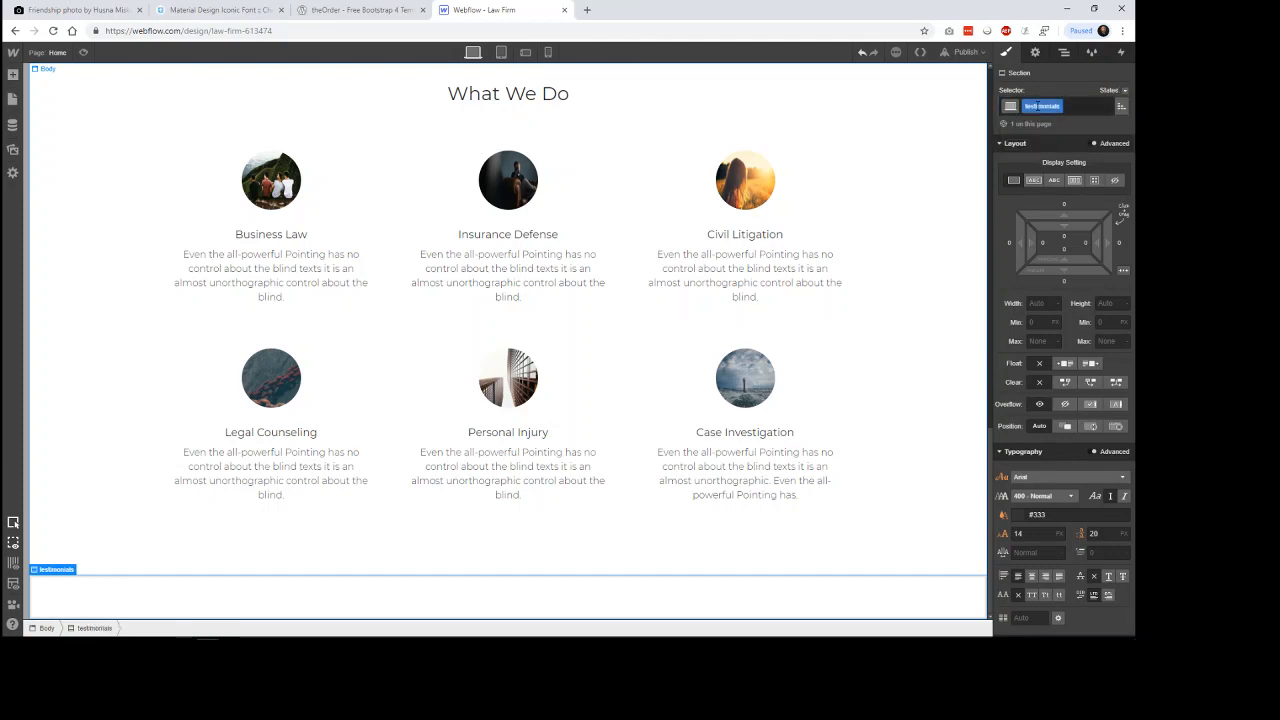
# Set the testimonials section's ID to testimonials and its HTML tag to Section.
pyautogui.click(1035, 52)
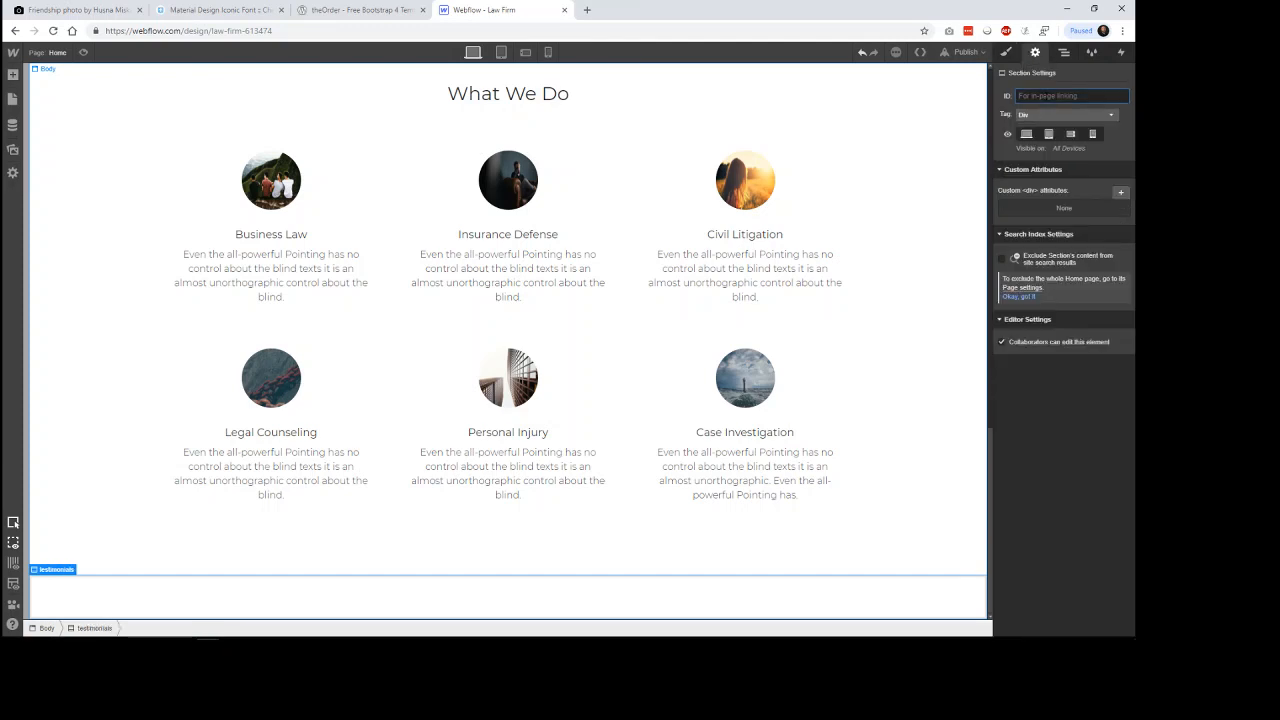
pyautogui.write('testimonials')
pyautogui.click(1062, 115)
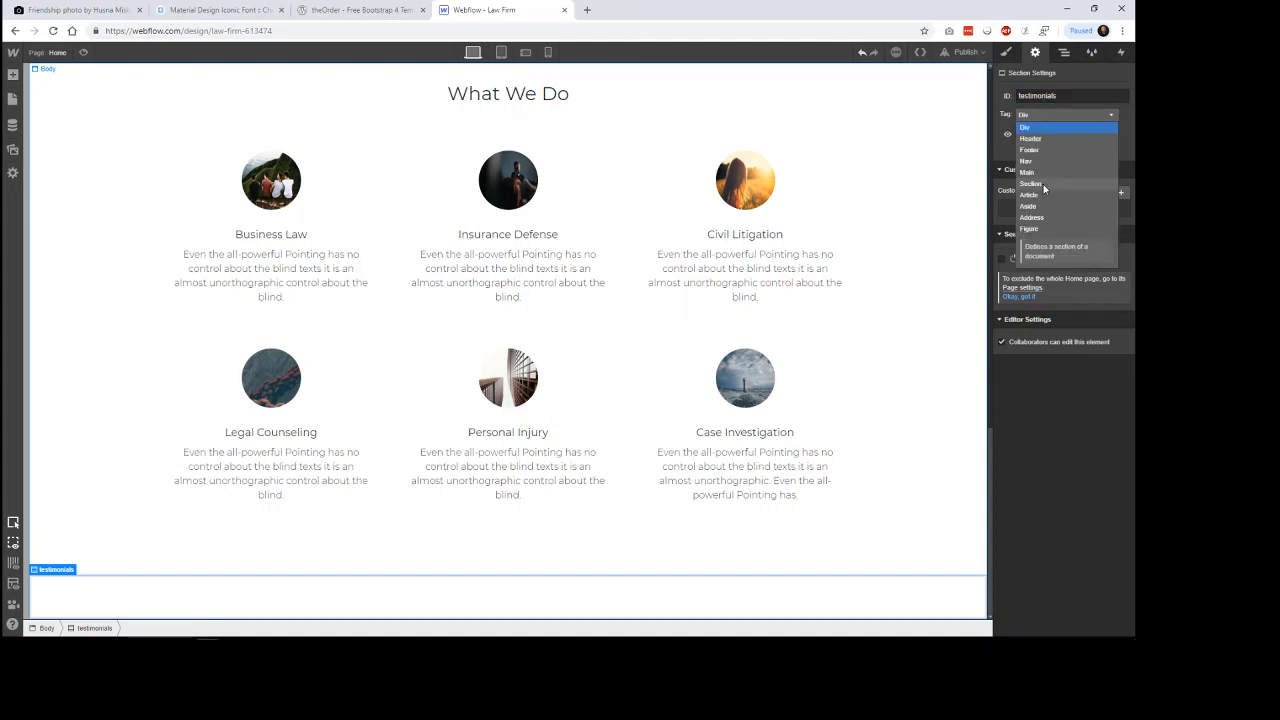
pyautogui.click(1046, 188)
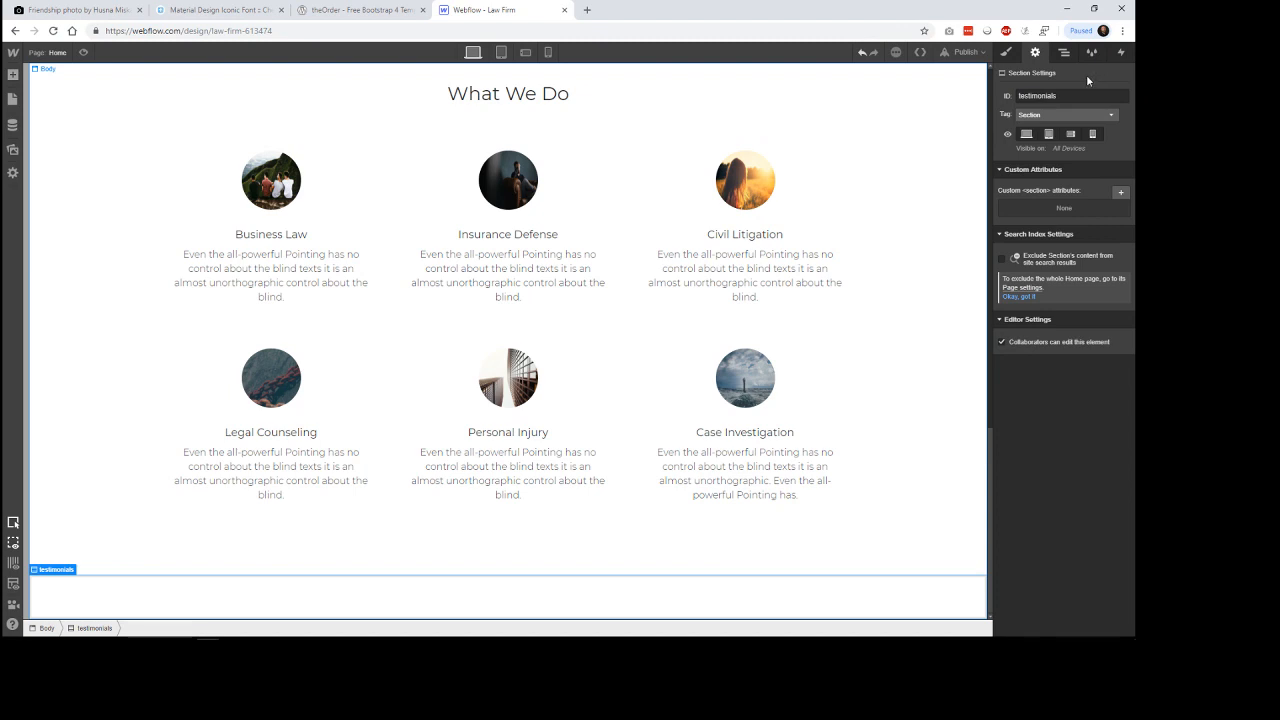
# Bring back the section's style settings and check the reference Testimonials design, with its background photo and cards, before returning to Webflow.
pyautogui.click(1006, 52)
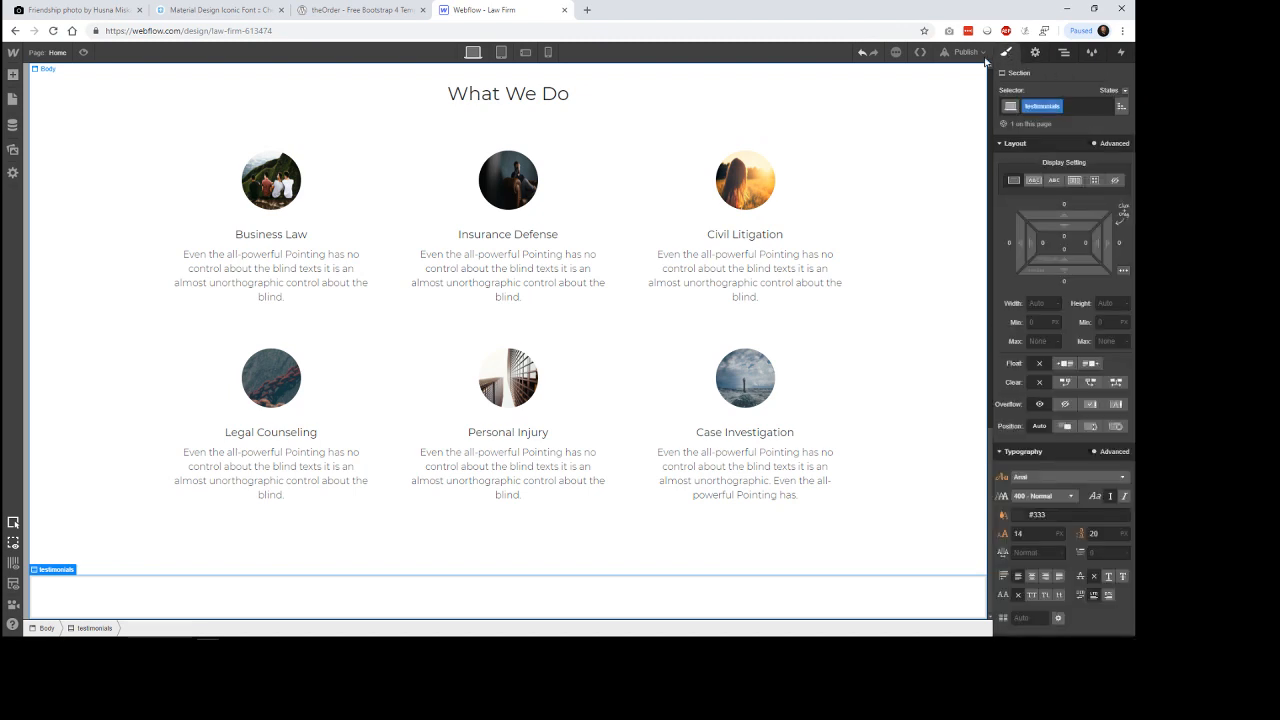
pyautogui.click(380, 11)
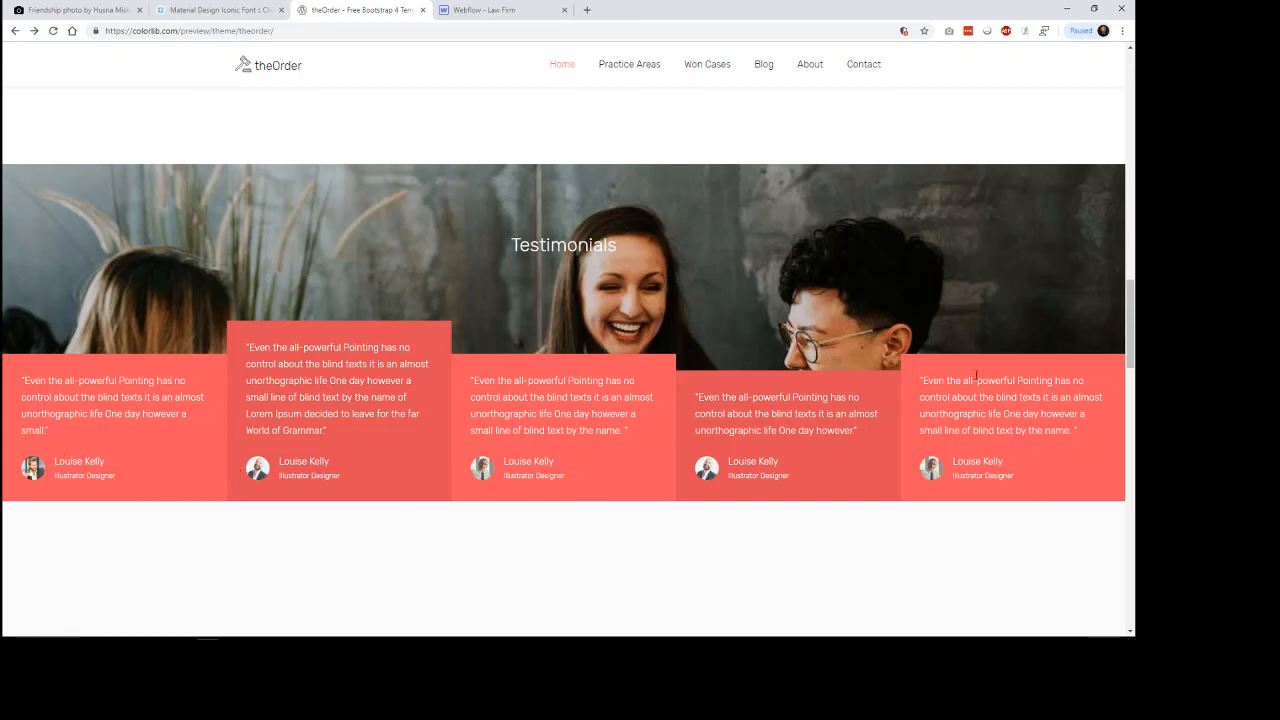
pyautogui.click(492, 12)
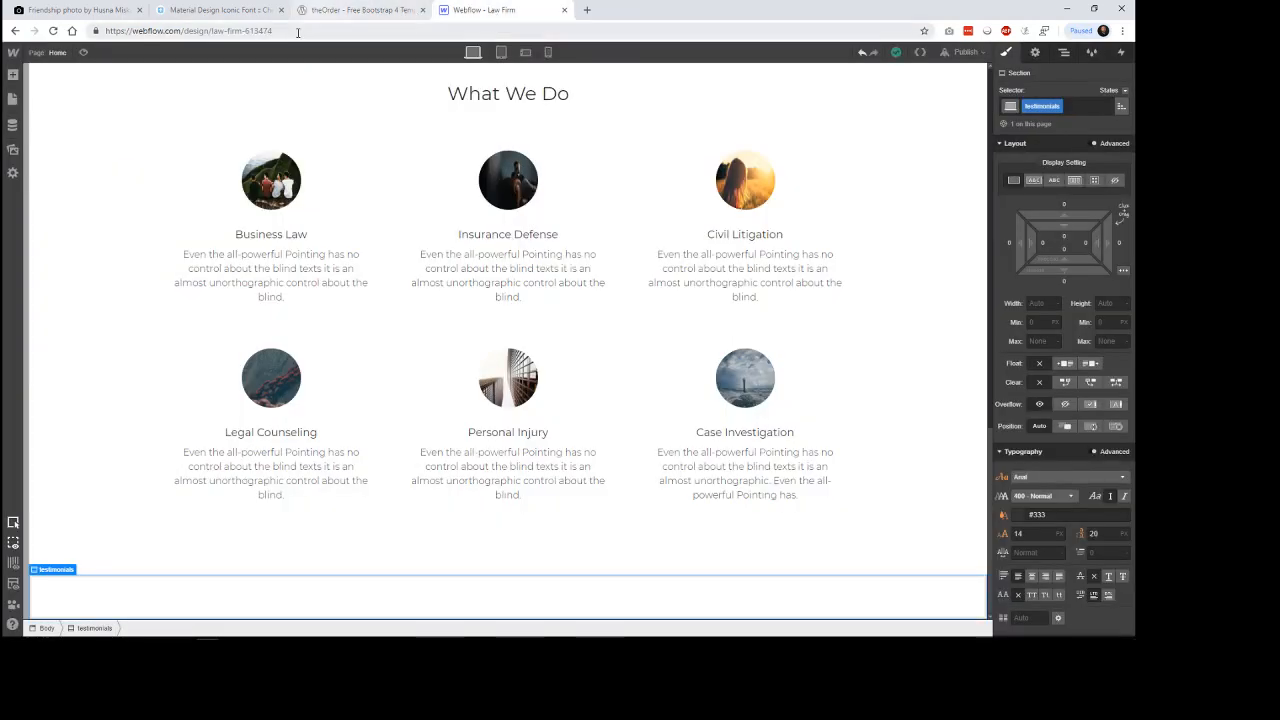
# Add a Heading inside the testimonials section and set its text to Testimonials.
pyautogui.click(13, 76)
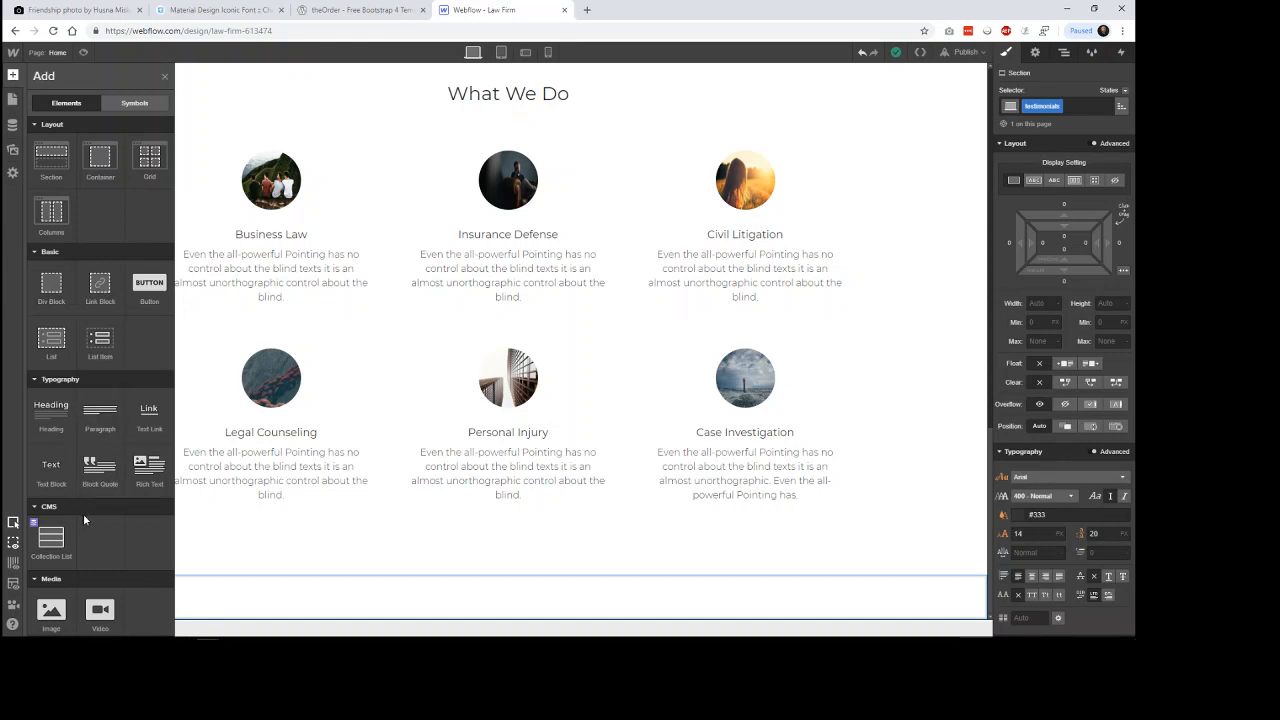
pyautogui.moveTo(55, 415); pyautogui.dragTo(465, 605)
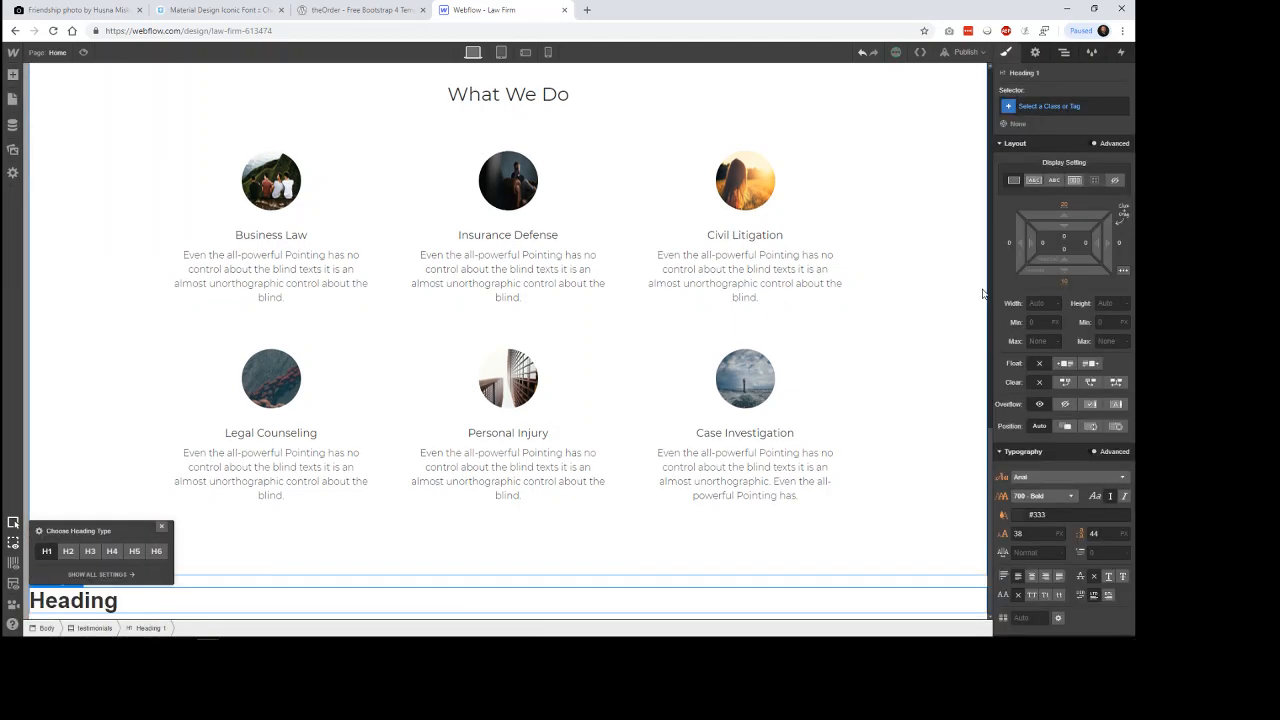
pyautogui.doubleClick(108, 602)
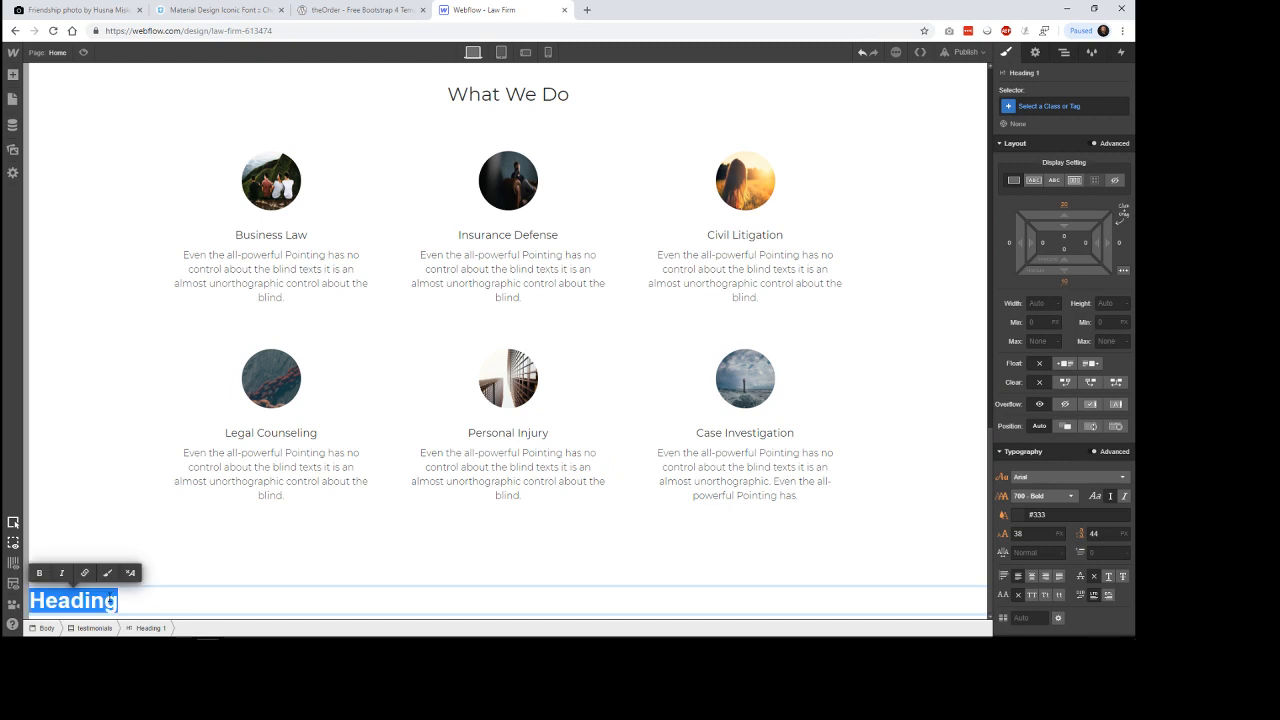
pyautogui.write('Testimonials')
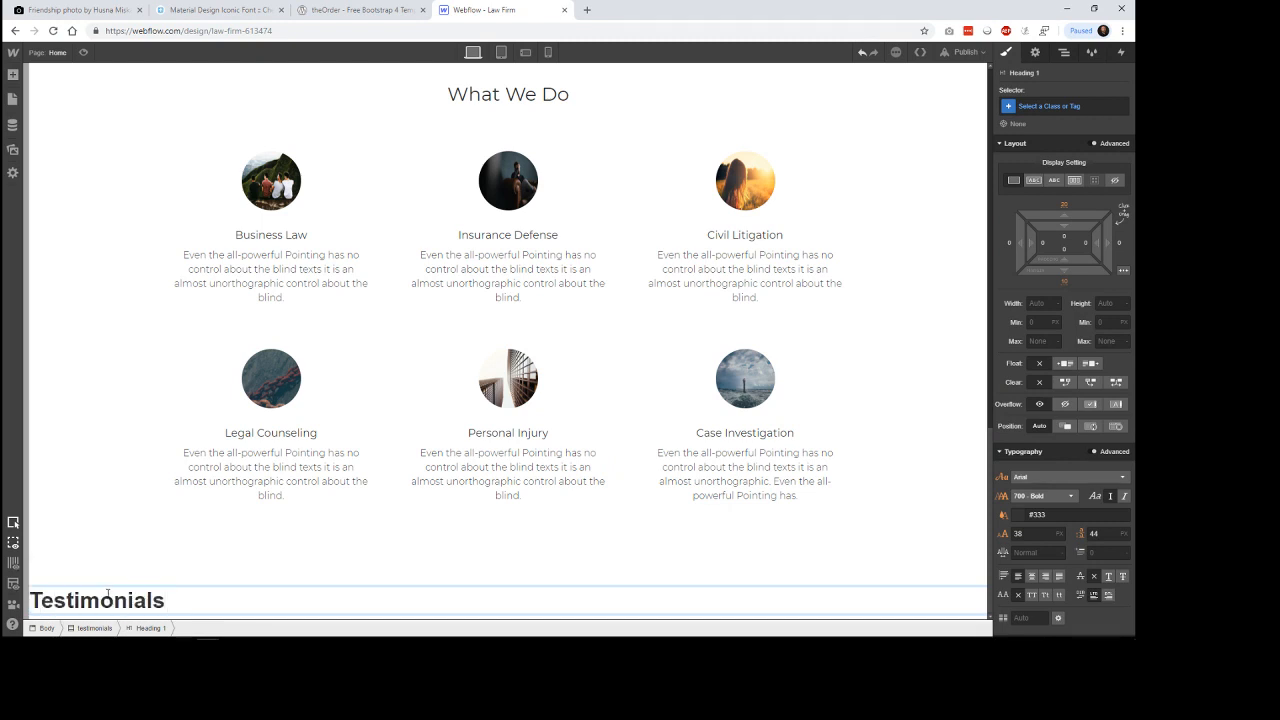
pyautogui.press('Escape')
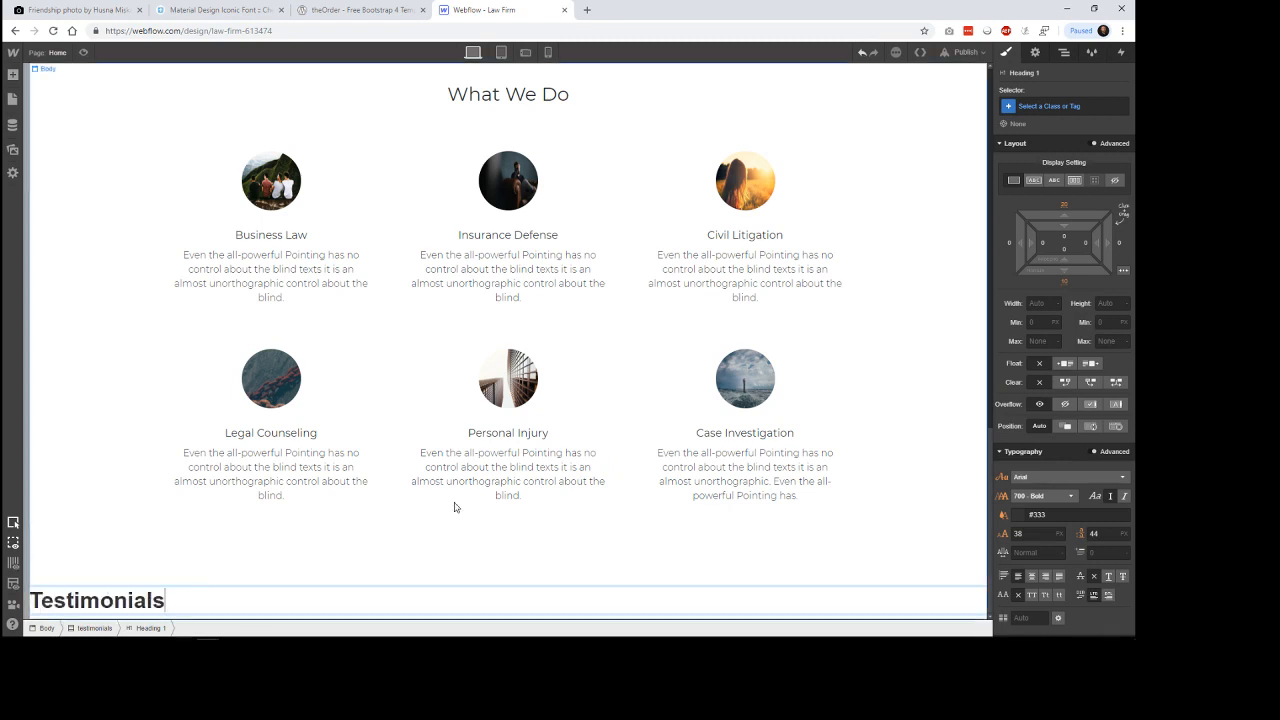
# Check the reference Testimonials heading, then set the new heading's font to Montserrat with weight 300 - Light.
pyautogui.click(352, 11)
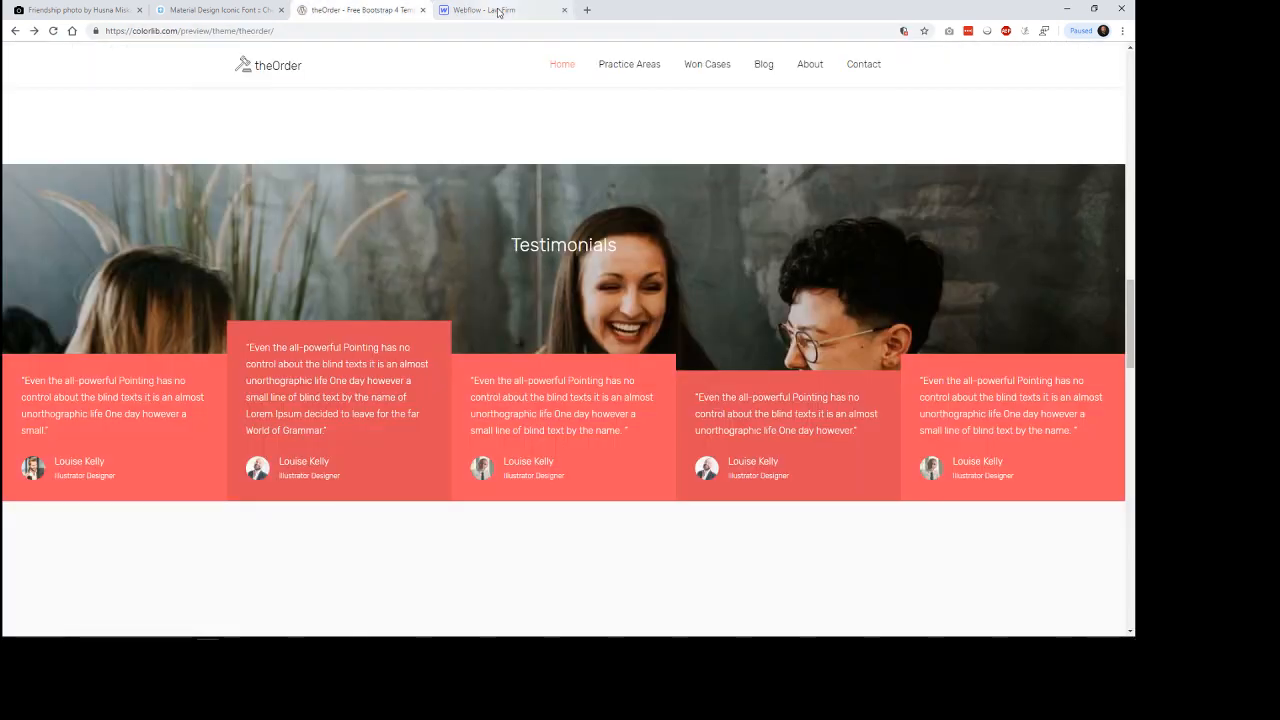
pyautogui.click(499, 12)
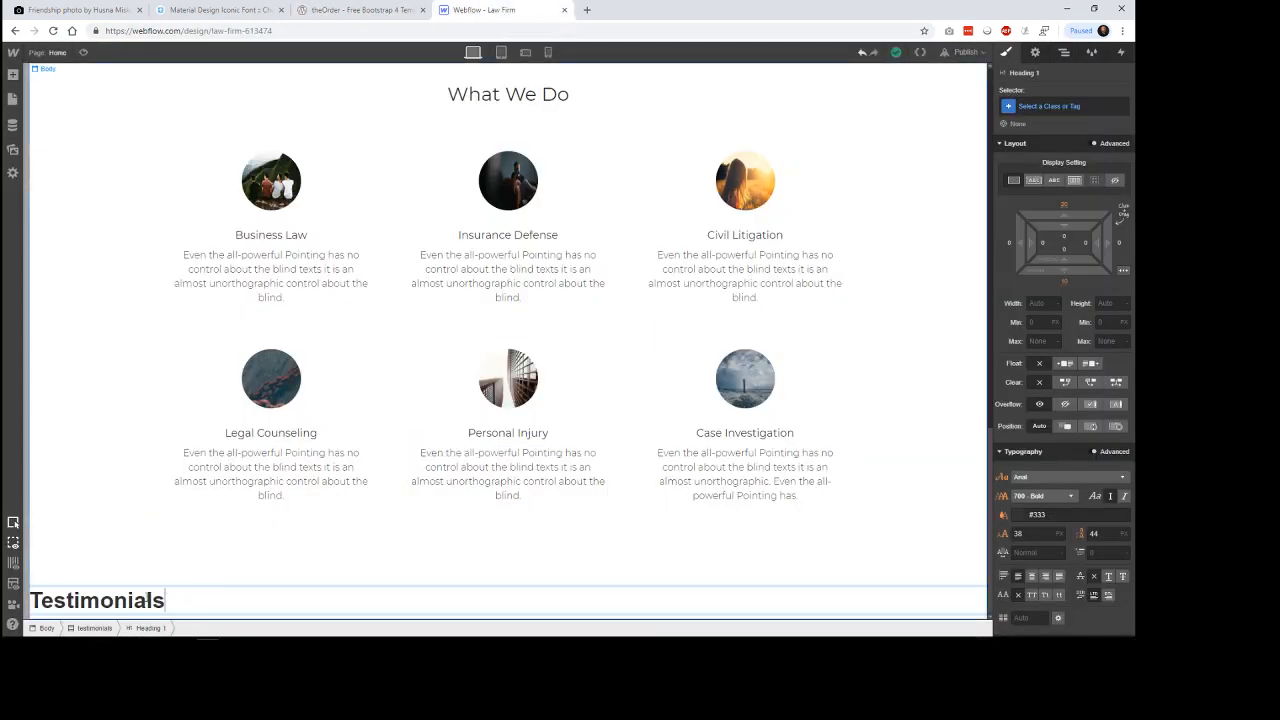
pyautogui.click(1090, 483)
pyautogui.scroll(-5, 1100, 530)
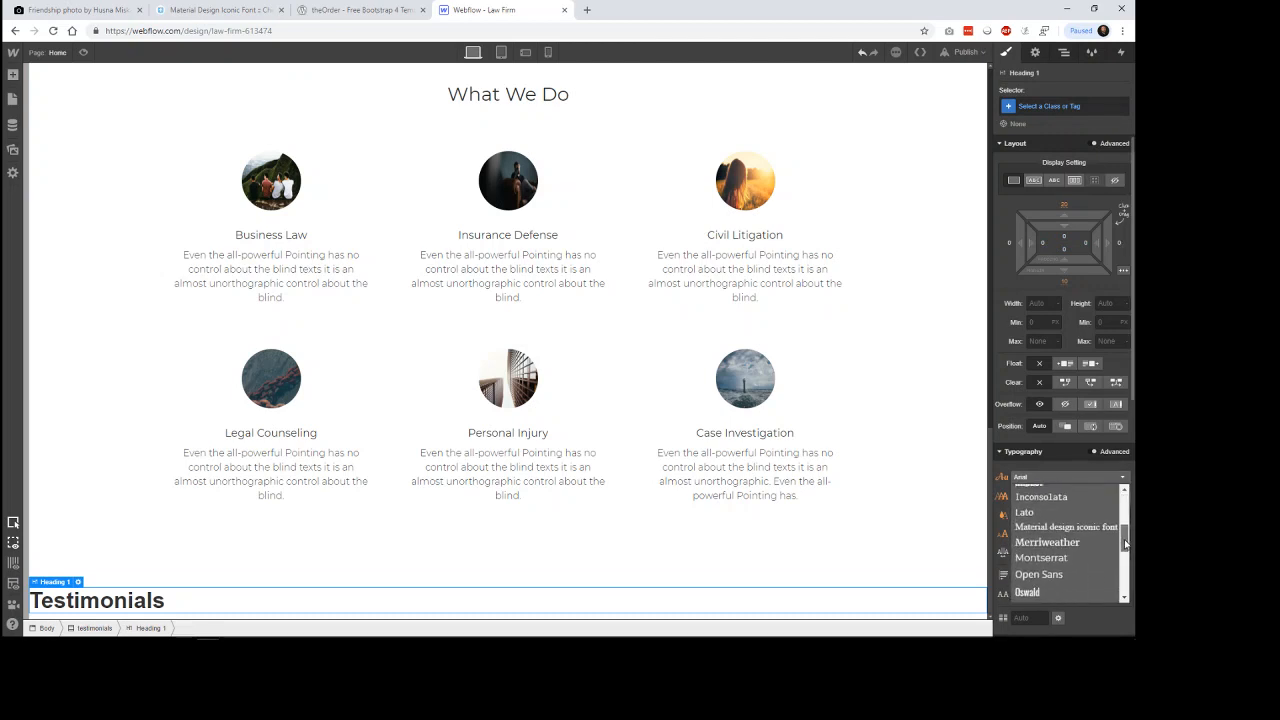
pyautogui.click(1068, 554)
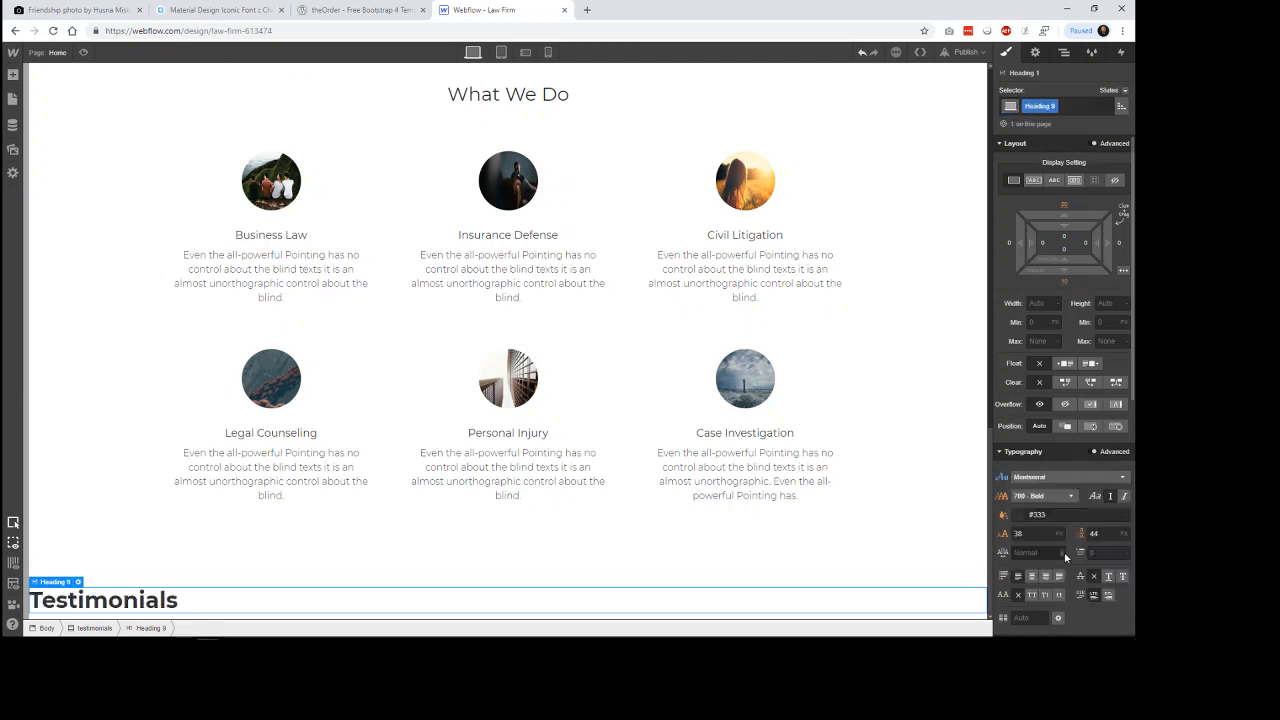
pyautogui.click(1056, 497)
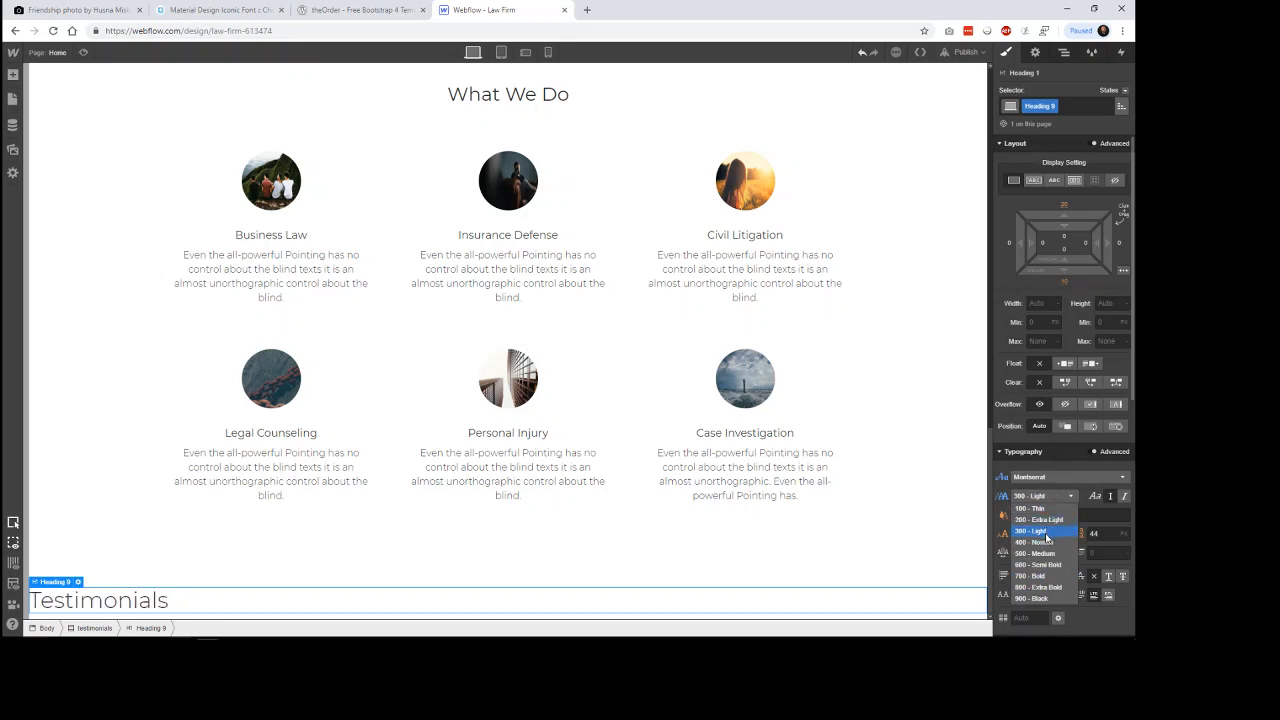
pyautogui.click(1046, 533)
# Set the Testimonials heading's font size and line height to 24 px.
pyautogui.click(1005, 536)
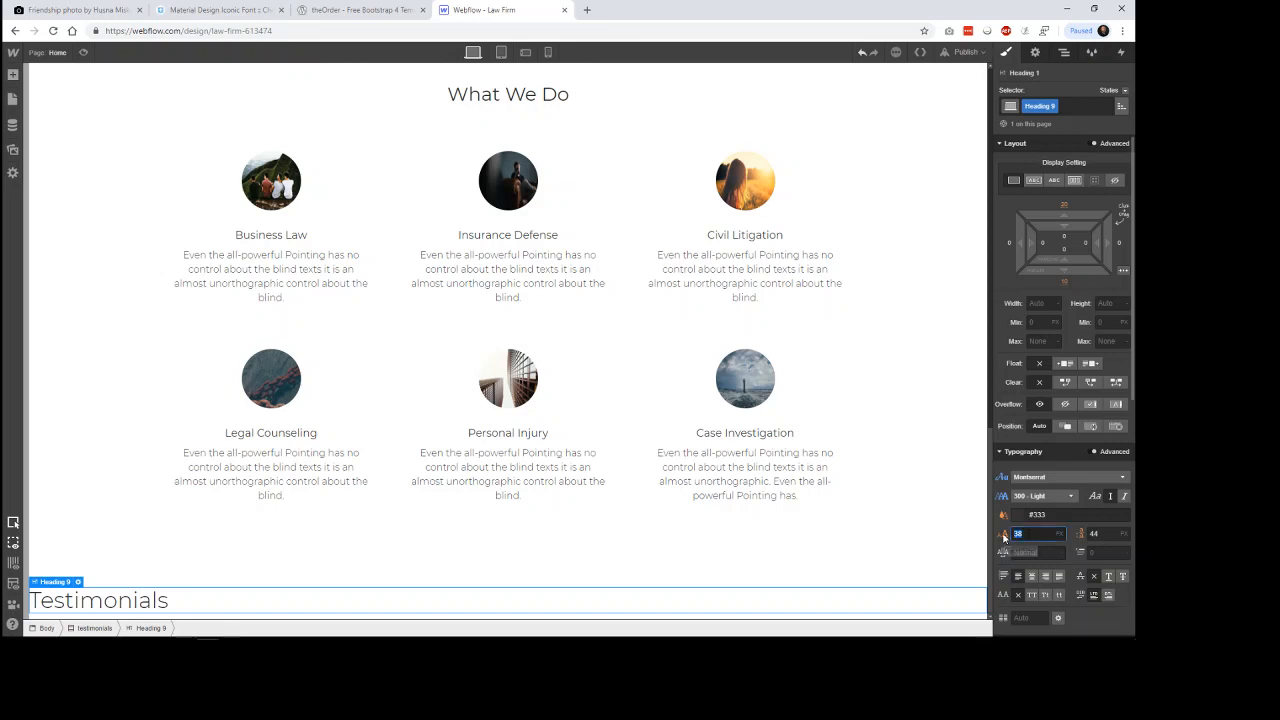
pyautogui.write('34')
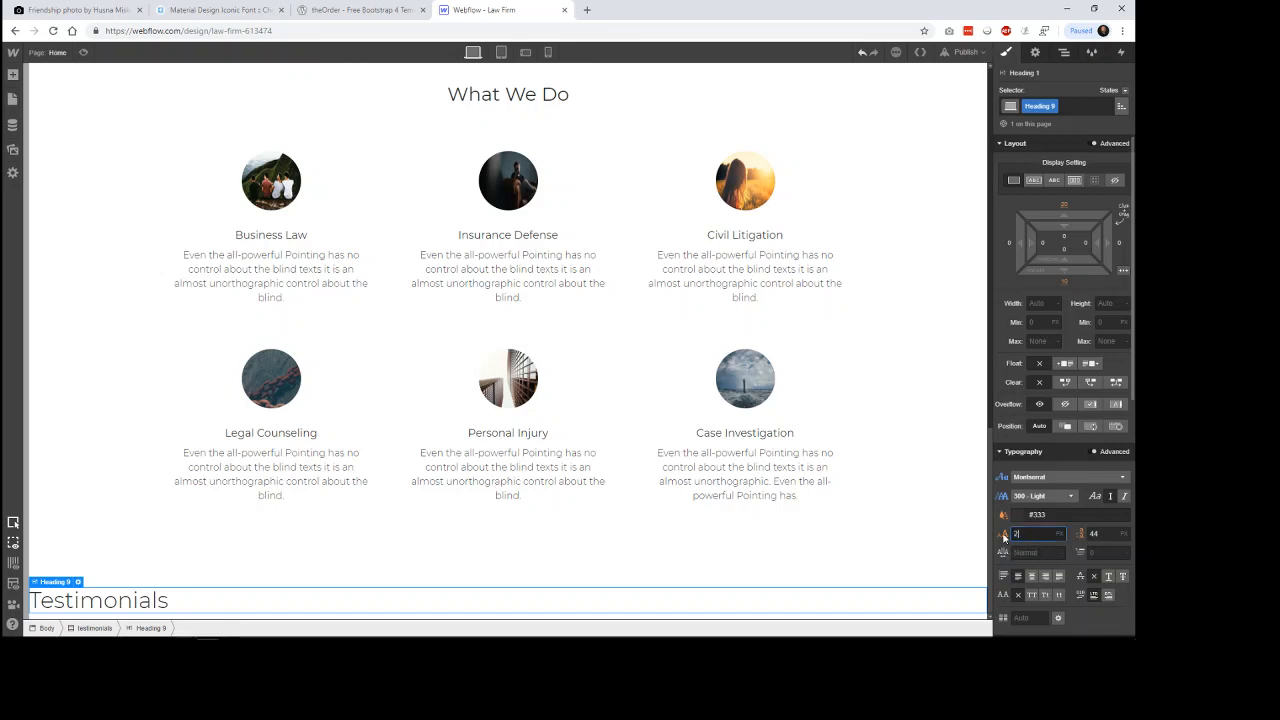
pyautogui.press('Return')
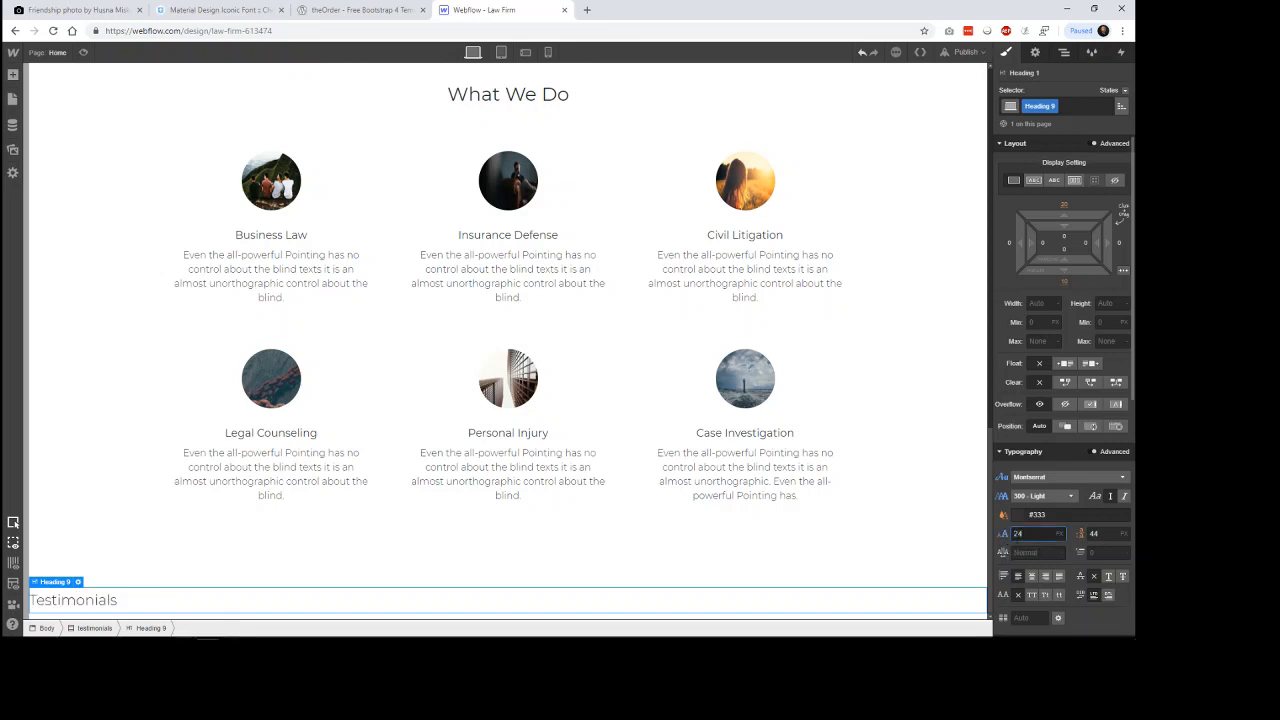
pyautogui.click(1078, 540)
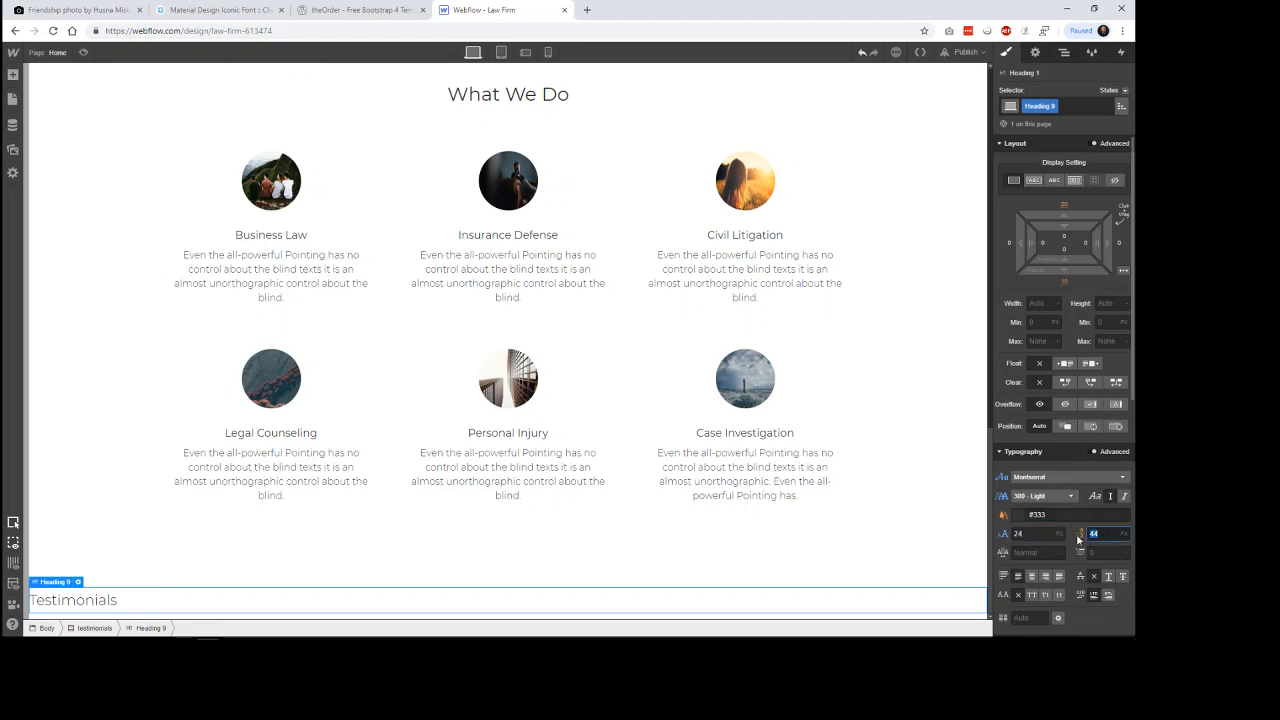
pyautogui.write('24')
pyautogui.press('Return')
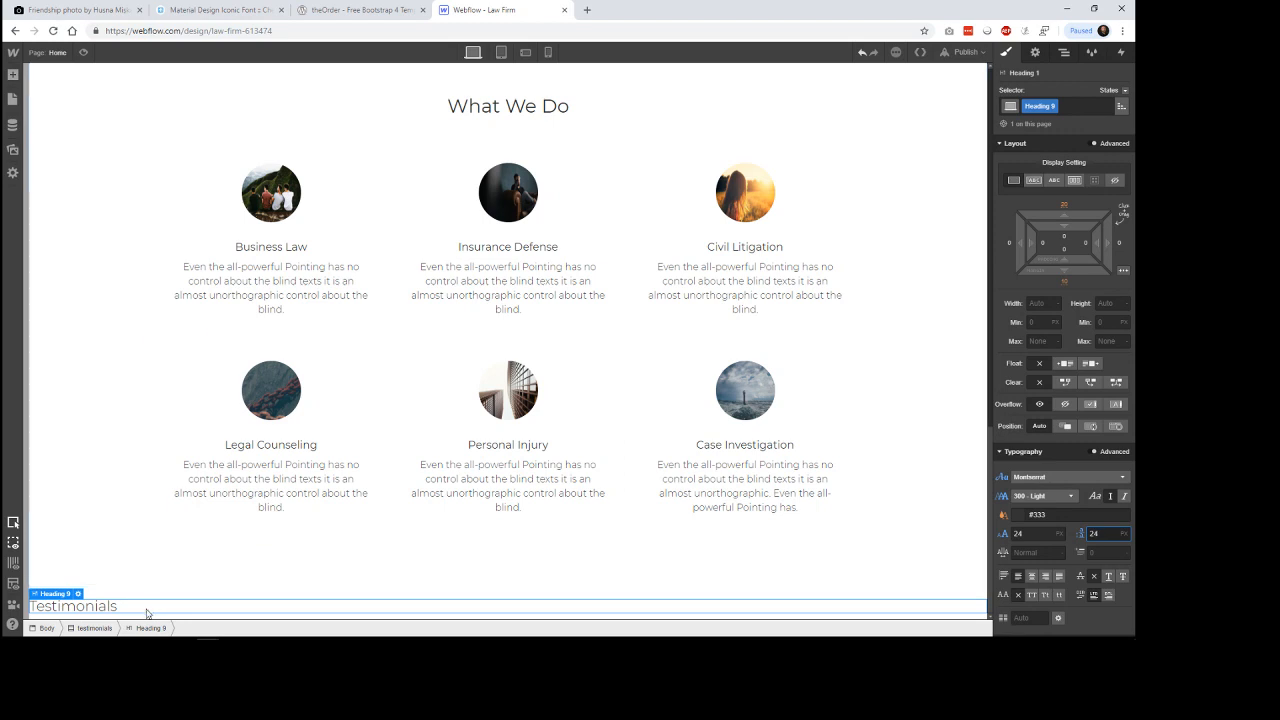
# Give the testimonials section a background image, using the uploaded friendship photo of the jumping men.
pyautogui.click(95, 628)
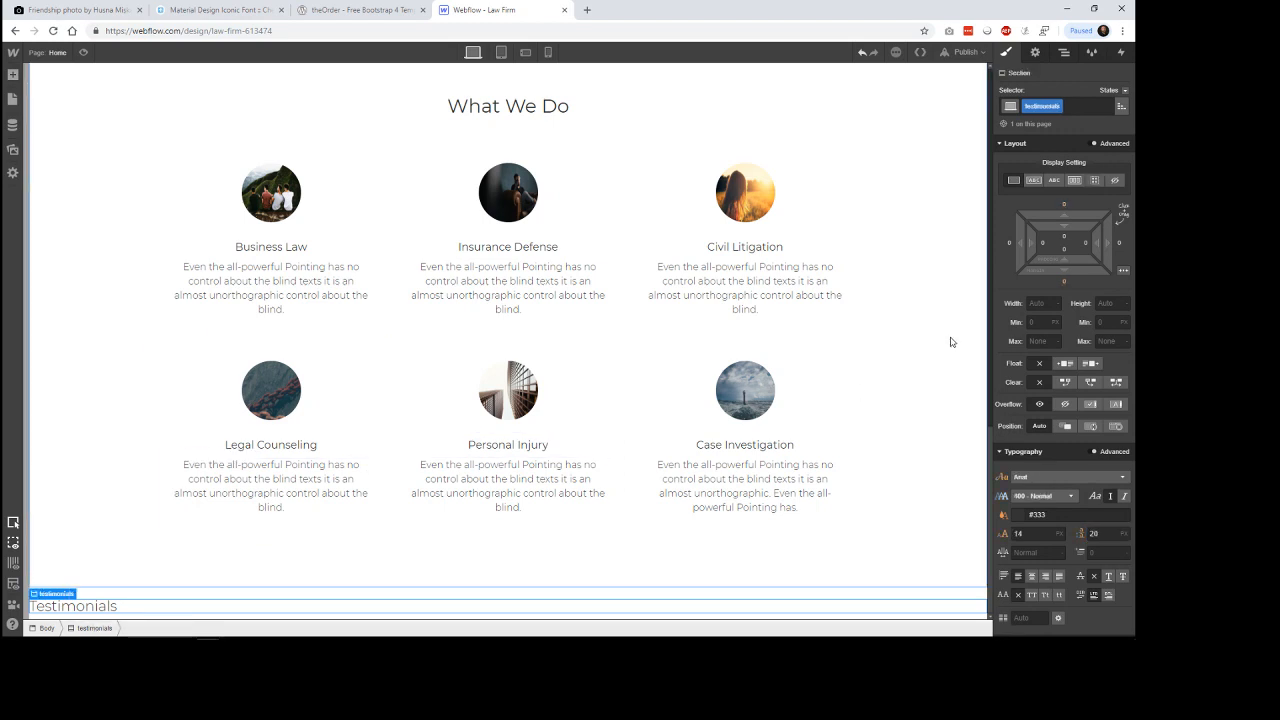
pyautogui.scroll(-5, 1083, 511)
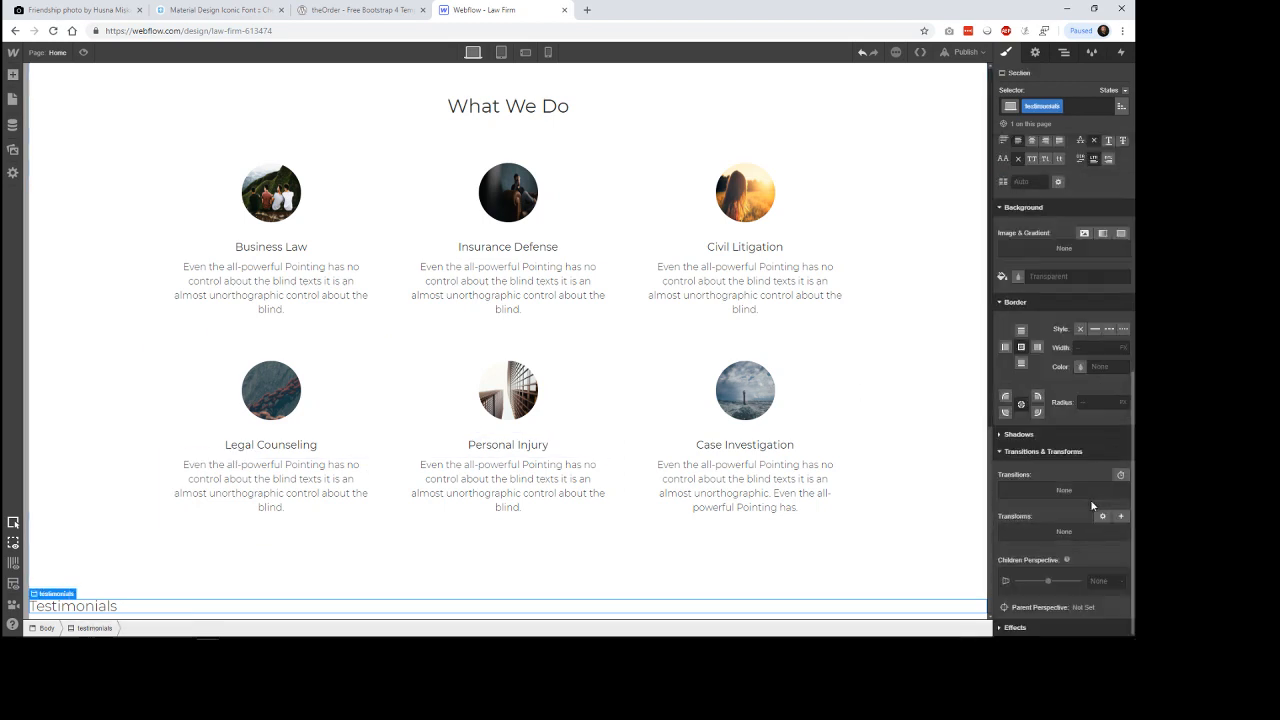
pyautogui.click(1035, 303)
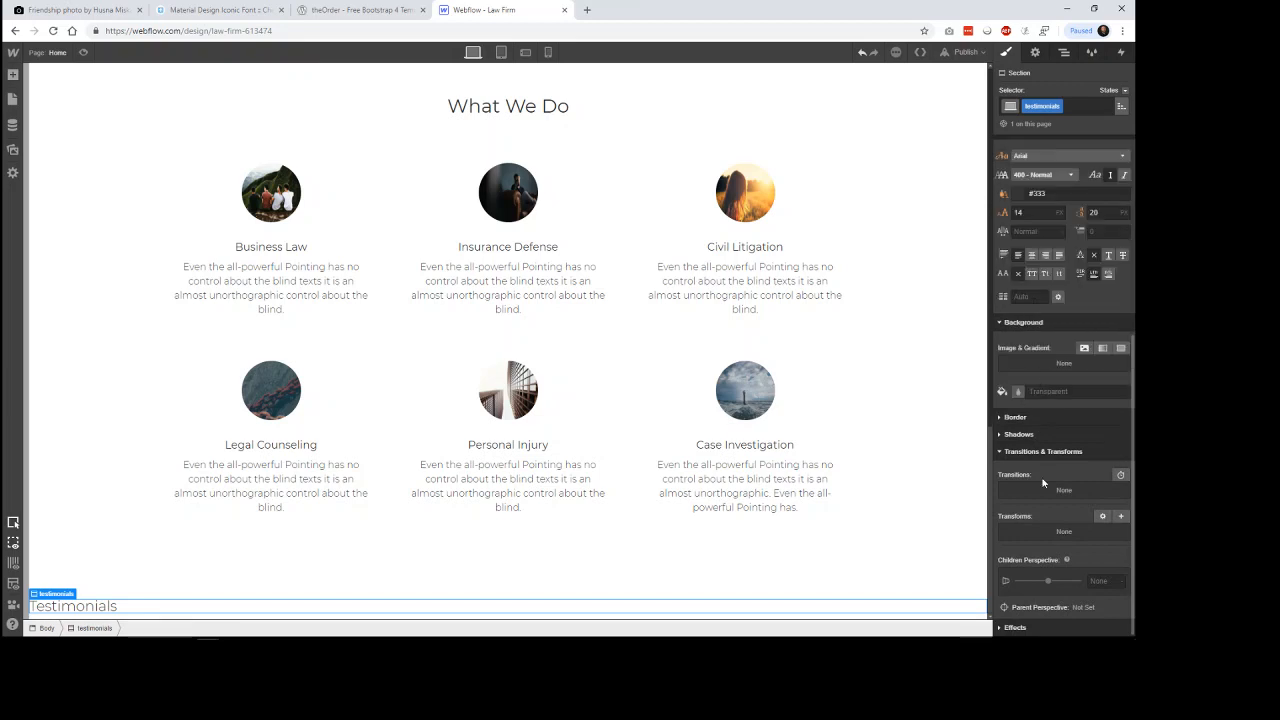
pyautogui.click(1046, 451)
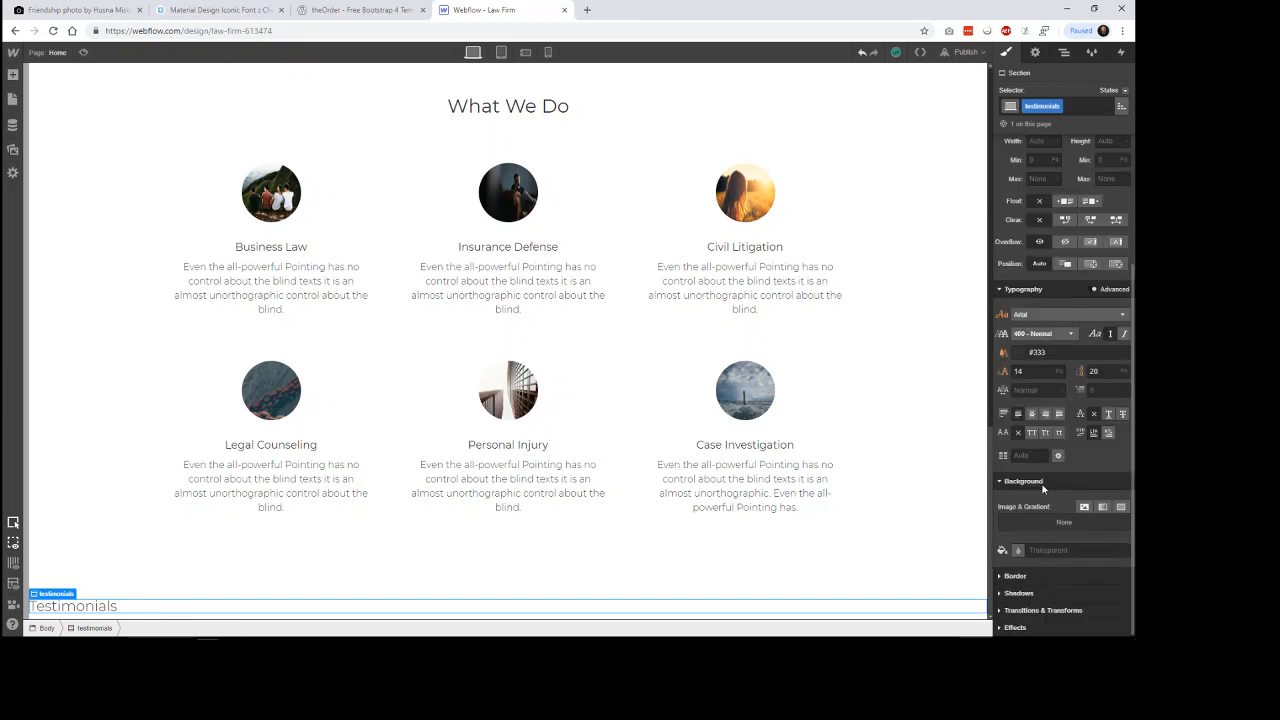
pyautogui.click(1040, 485)
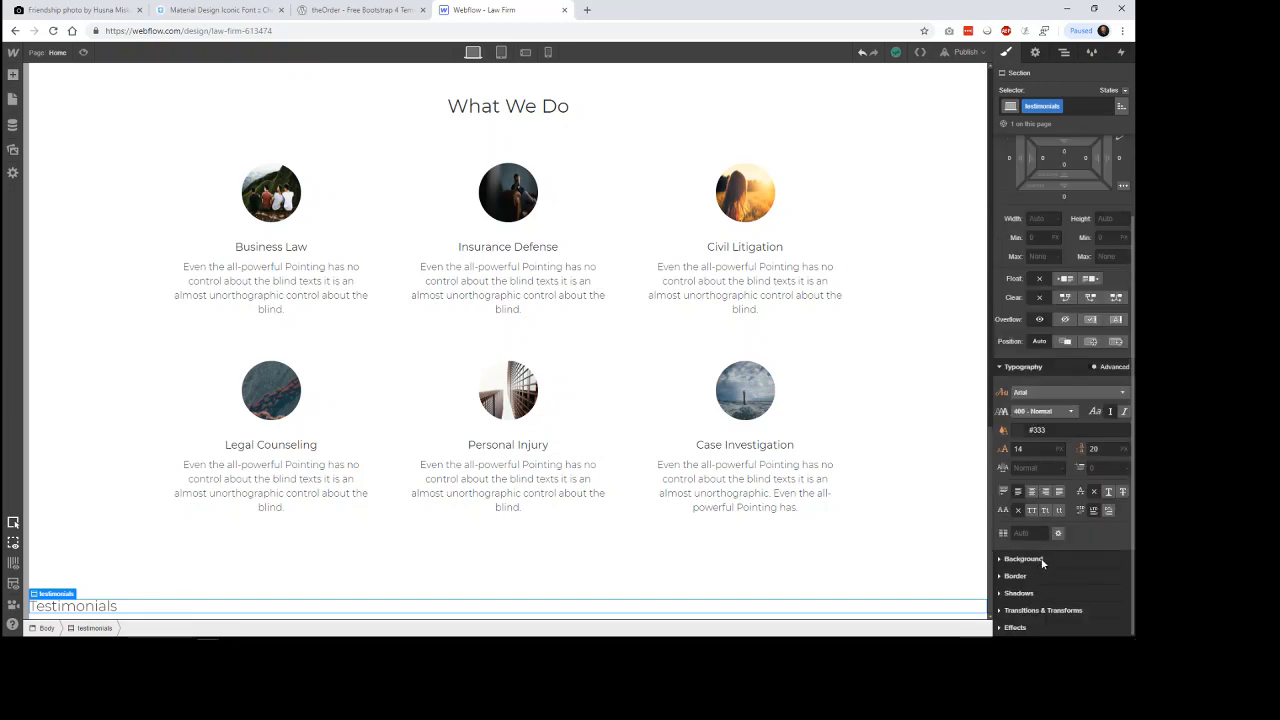
pyautogui.click(1097, 560)
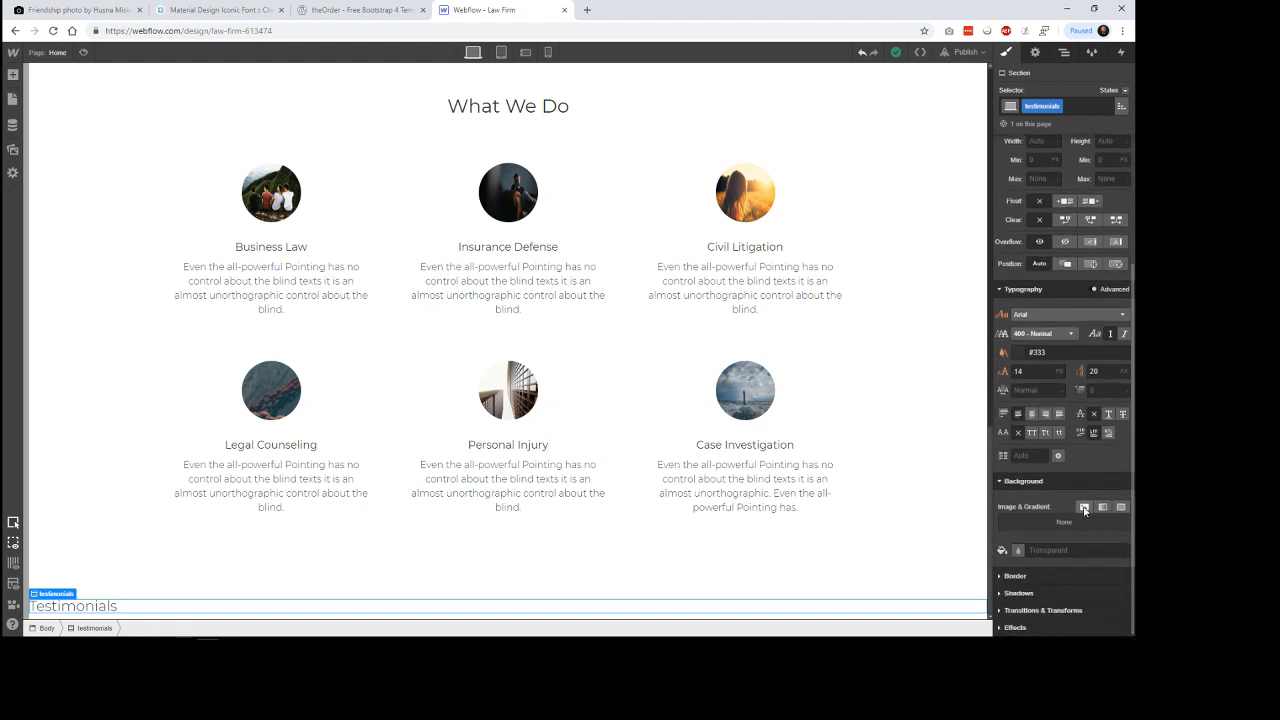
pyautogui.click(1084, 508)
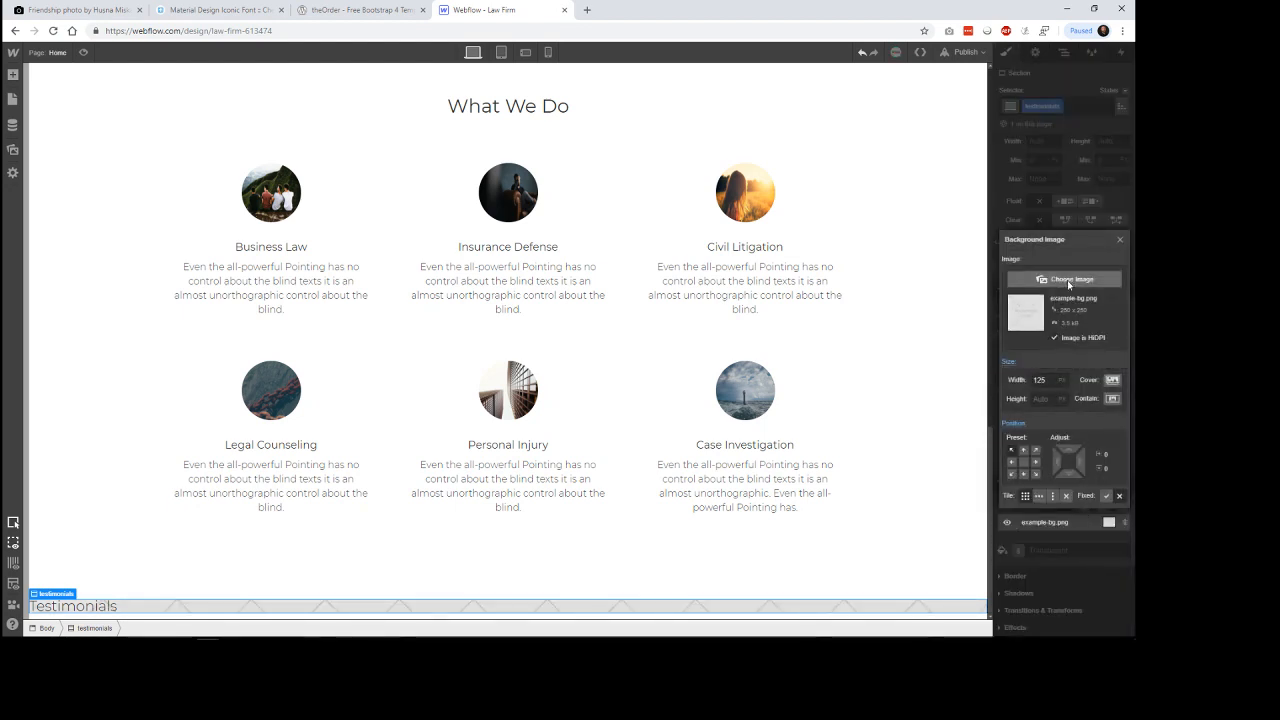
pyautogui.click(1068, 280)
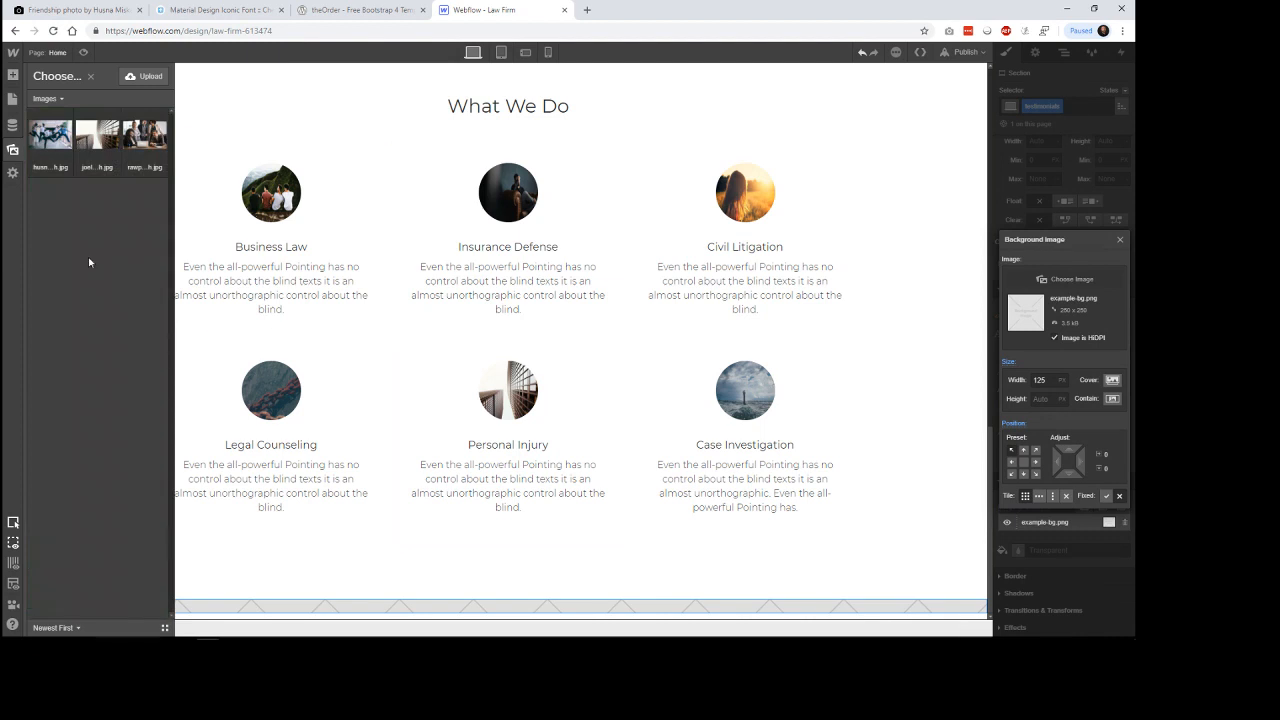
pyautogui.click(50, 134)
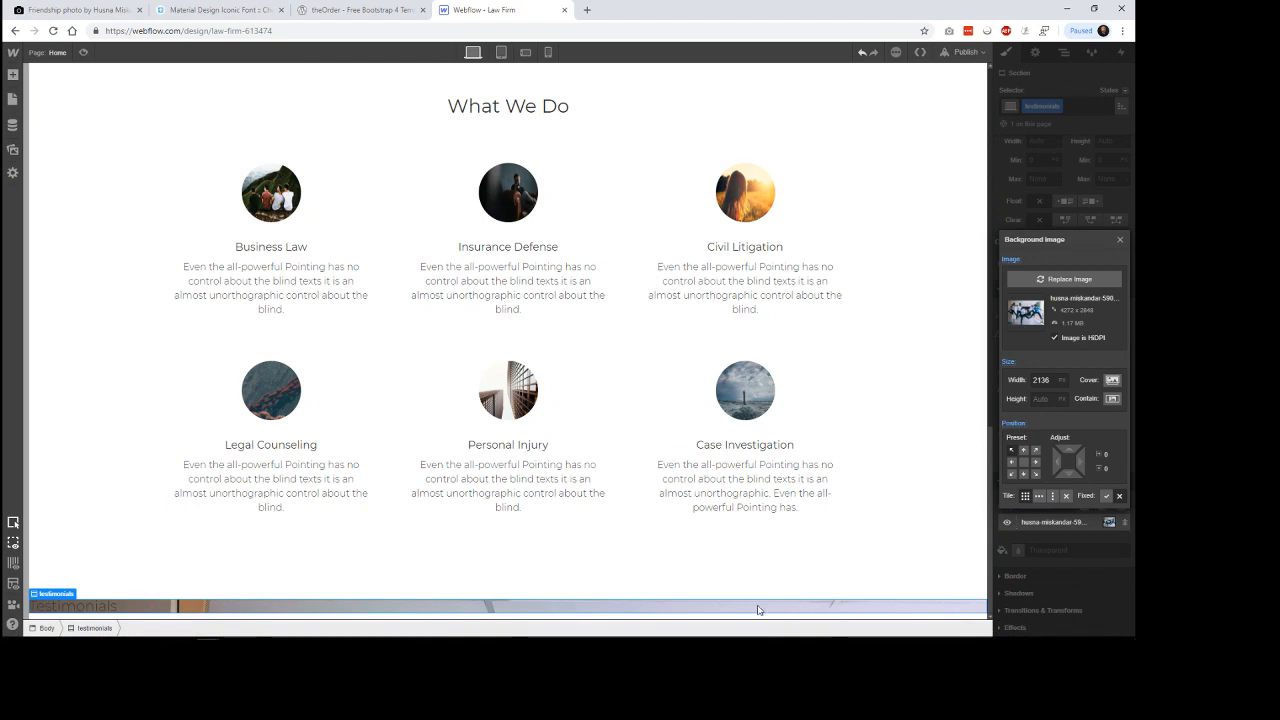
# Set the testimonials section's height to 50 vh.
pyautogui.click(104, 610)
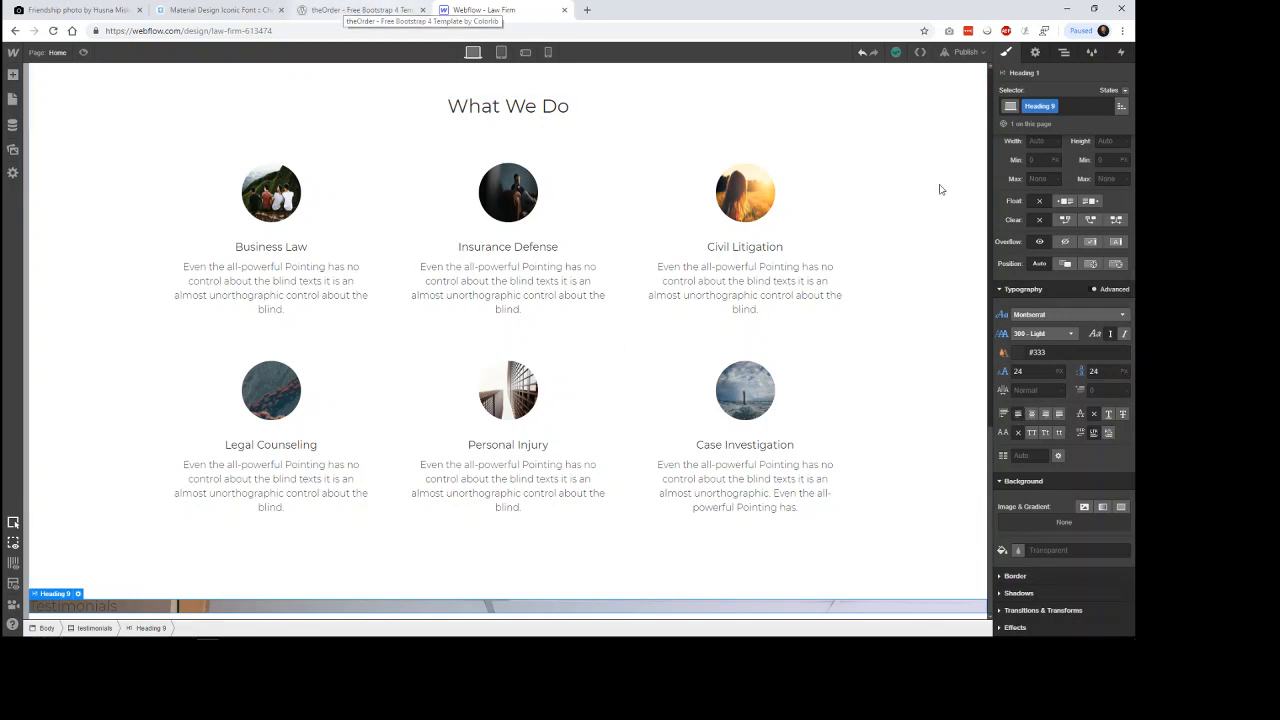
pyautogui.click(97, 628)
pyautogui.scroll(1, 1039, 313)
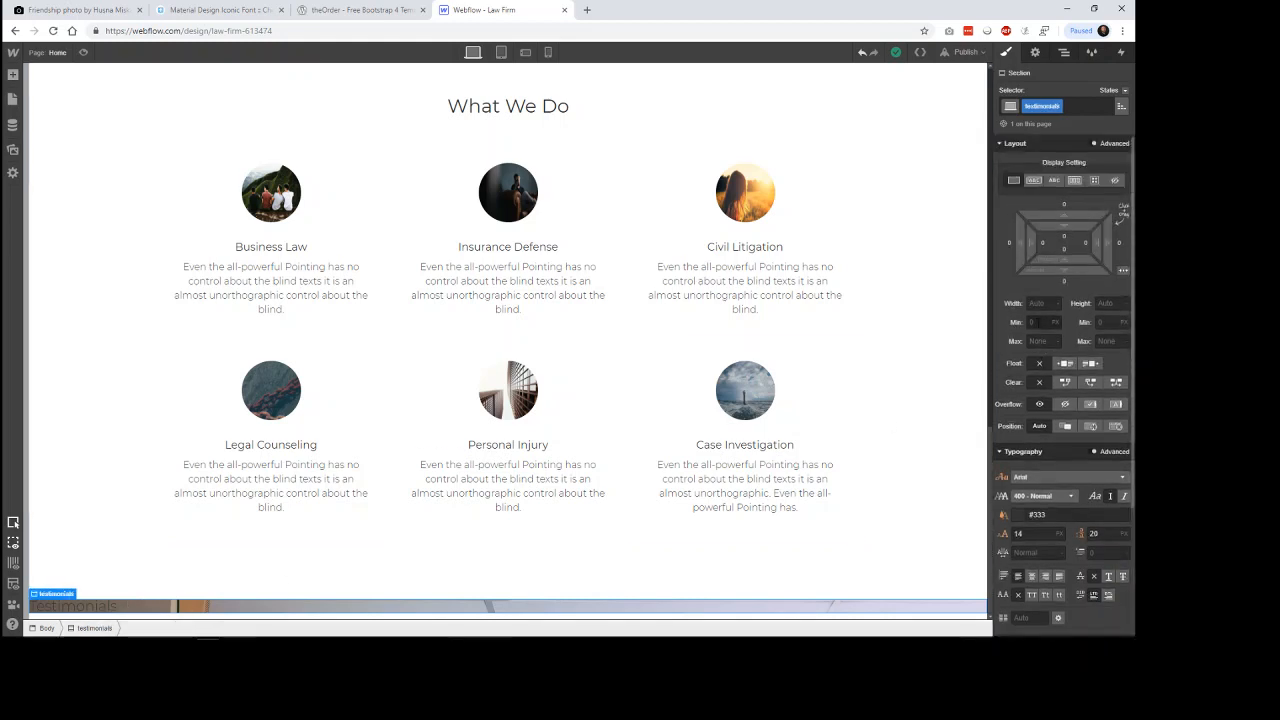
pyautogui.click(1120, 303)
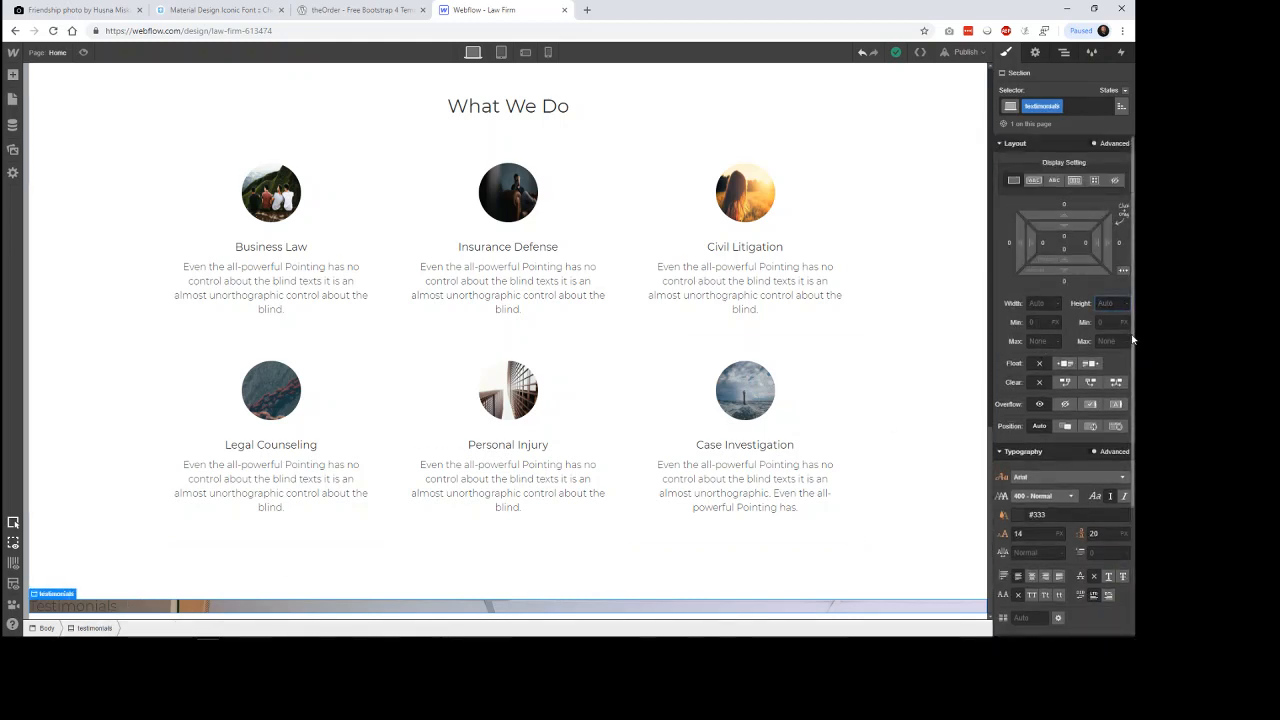
pyautogui.write('50vh')
pyautogui.press('Return')
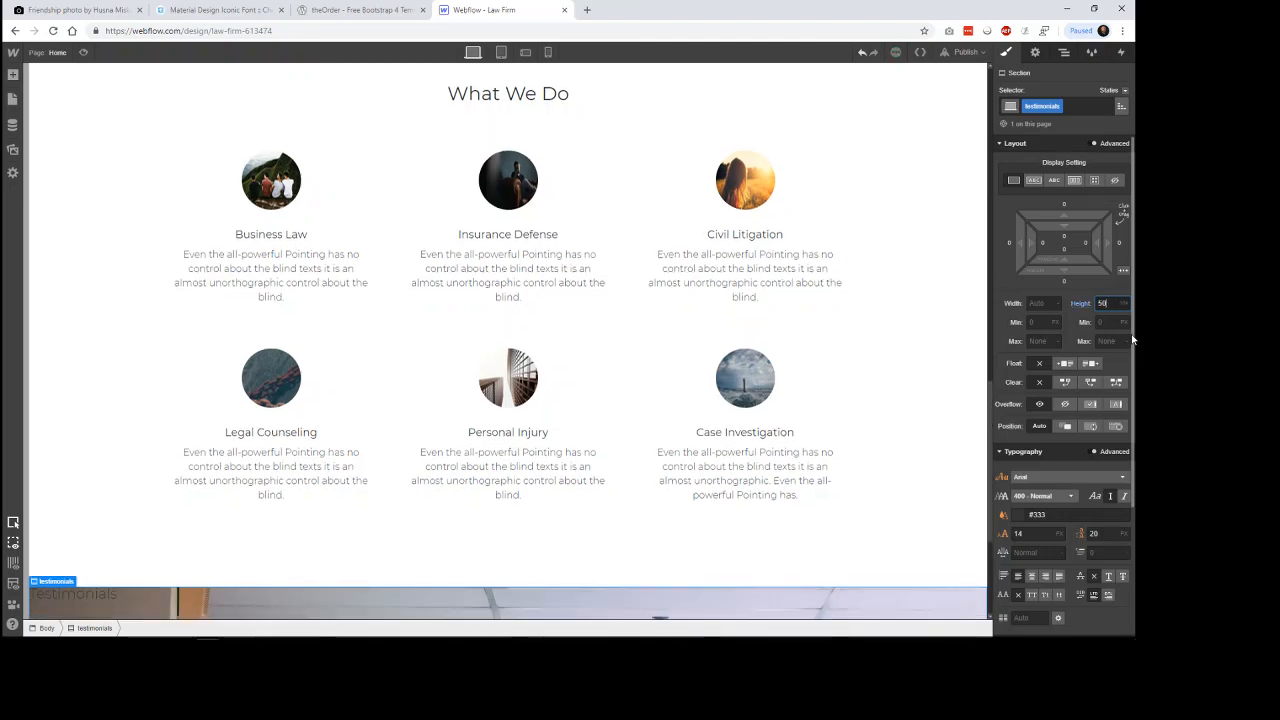
# Change the Testimonials heading's text color to the White Smoke swatch.
pyautogui.scroll(-3, 946, 283)
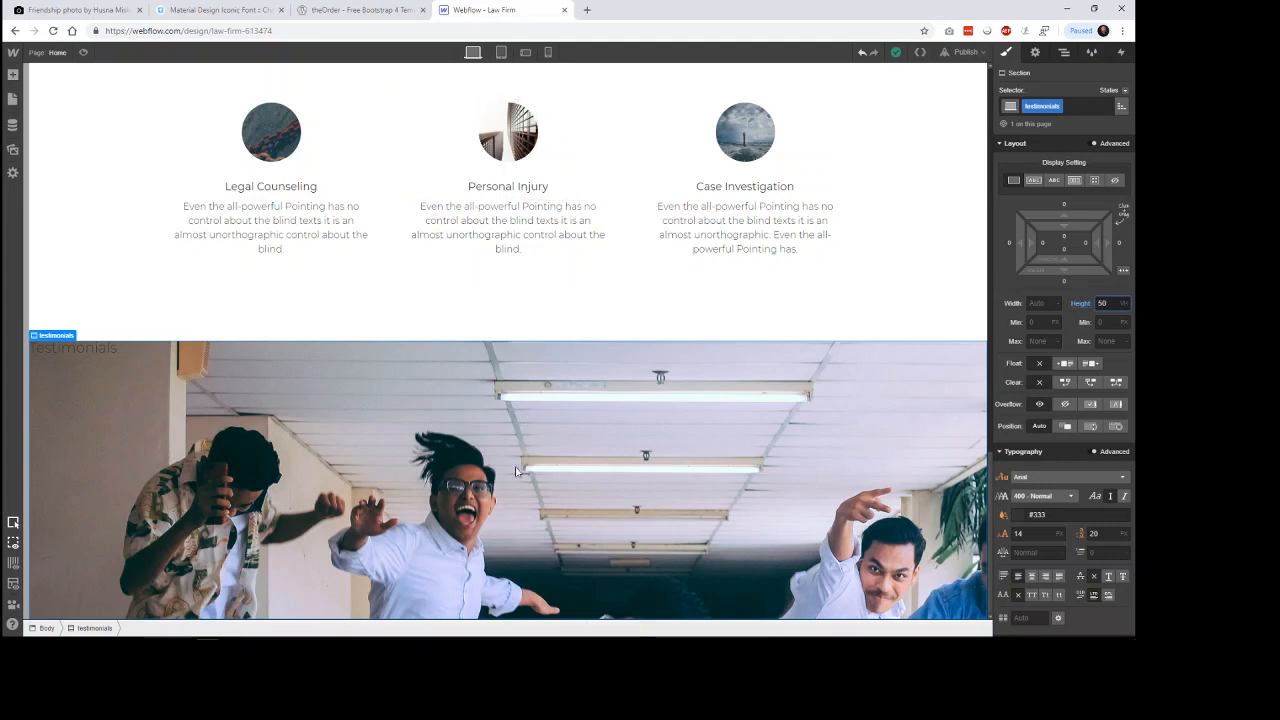
pyautogui.click(94, 354)
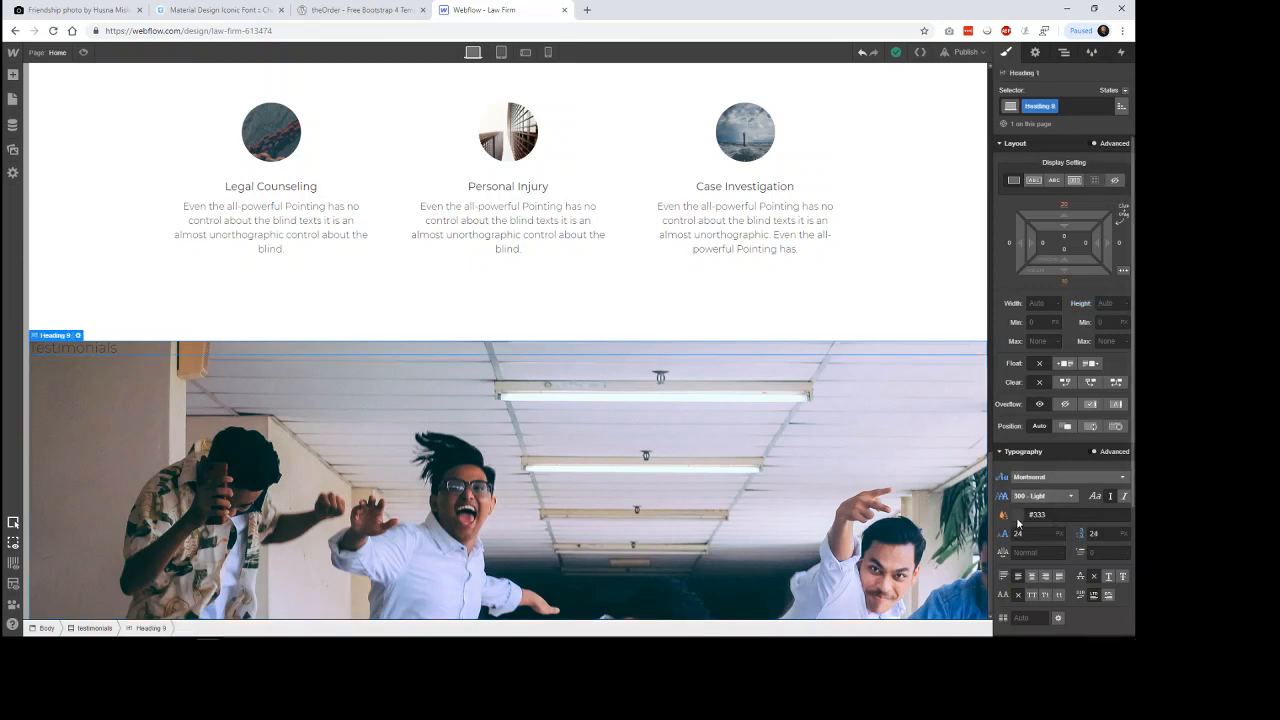
pyautogui.click(1058, 514)
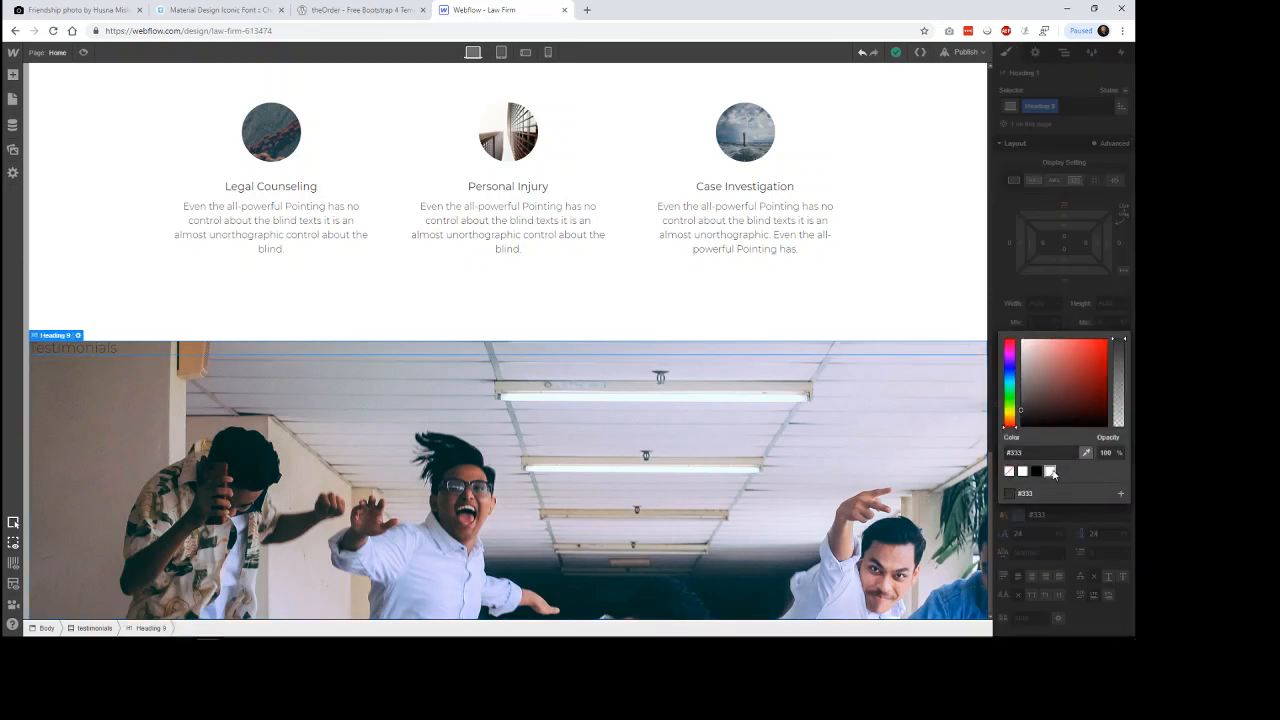
pyautogui.click(1050, 471)
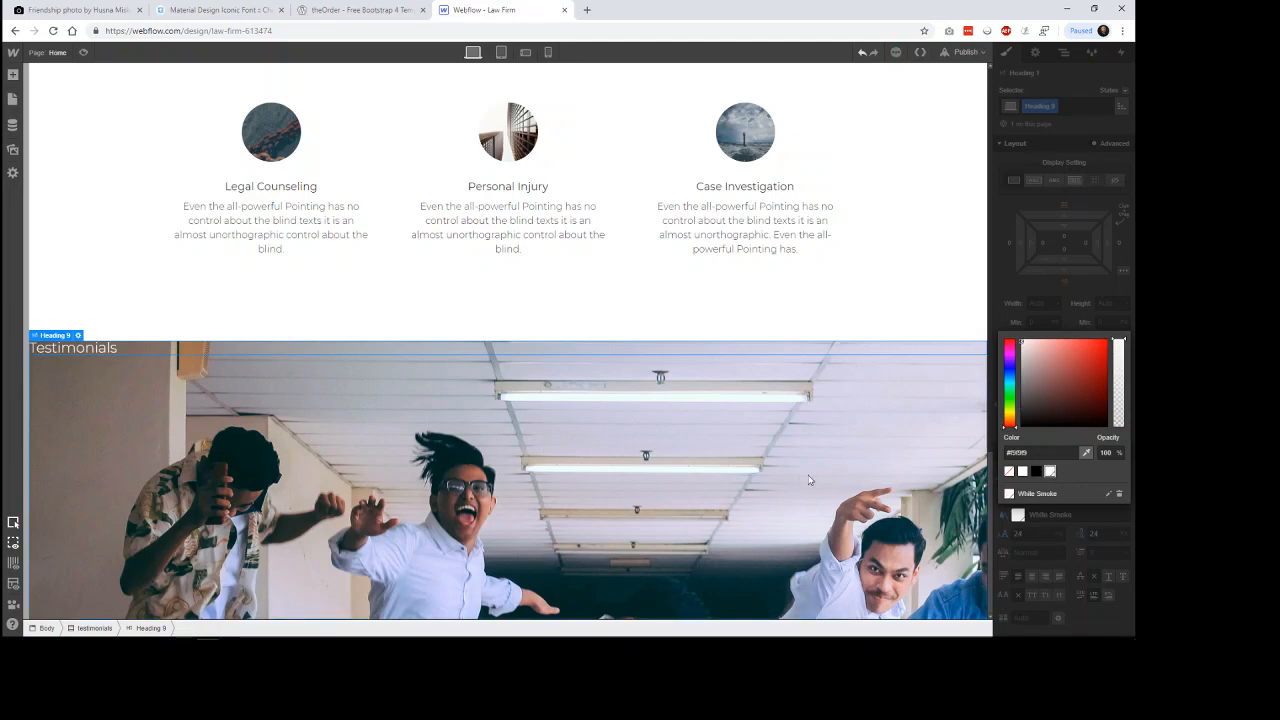
pyautogui.click(1066, 536)
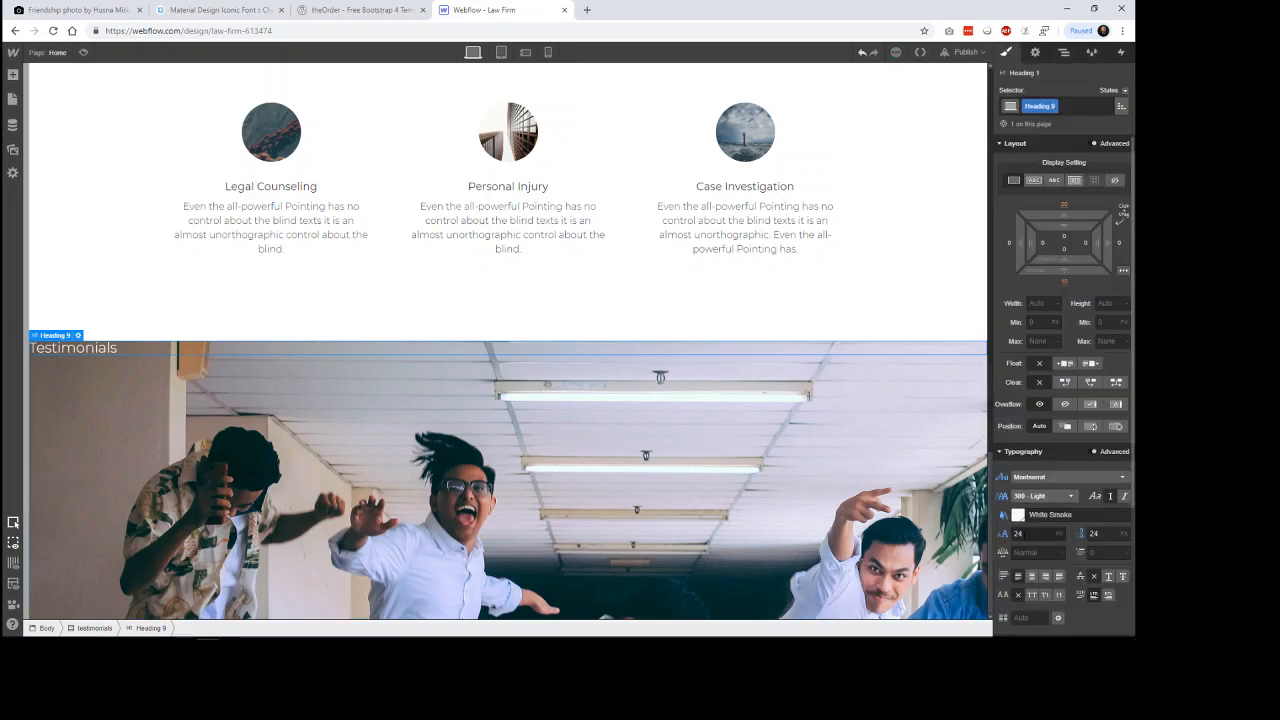
# Set the Testimonials heading's font size and line height to 32 px, then select the testimonials section.
pyautogui.moveTo(1036, 535); pyautogui.dragTo(997, 539)
pyautogui.write('32')
pyautogui.press('Tab')
pyautogui.write('32')
pyautogui.press('Return')
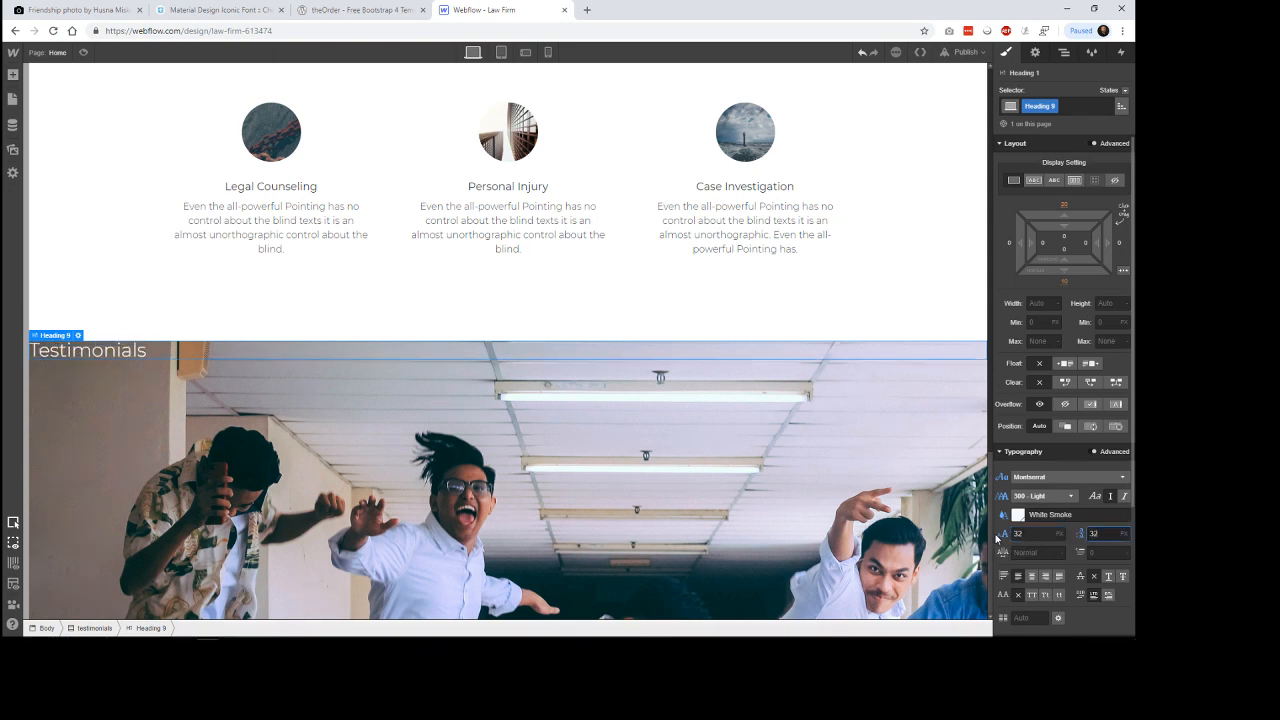
pyautogui.click(653, 475)
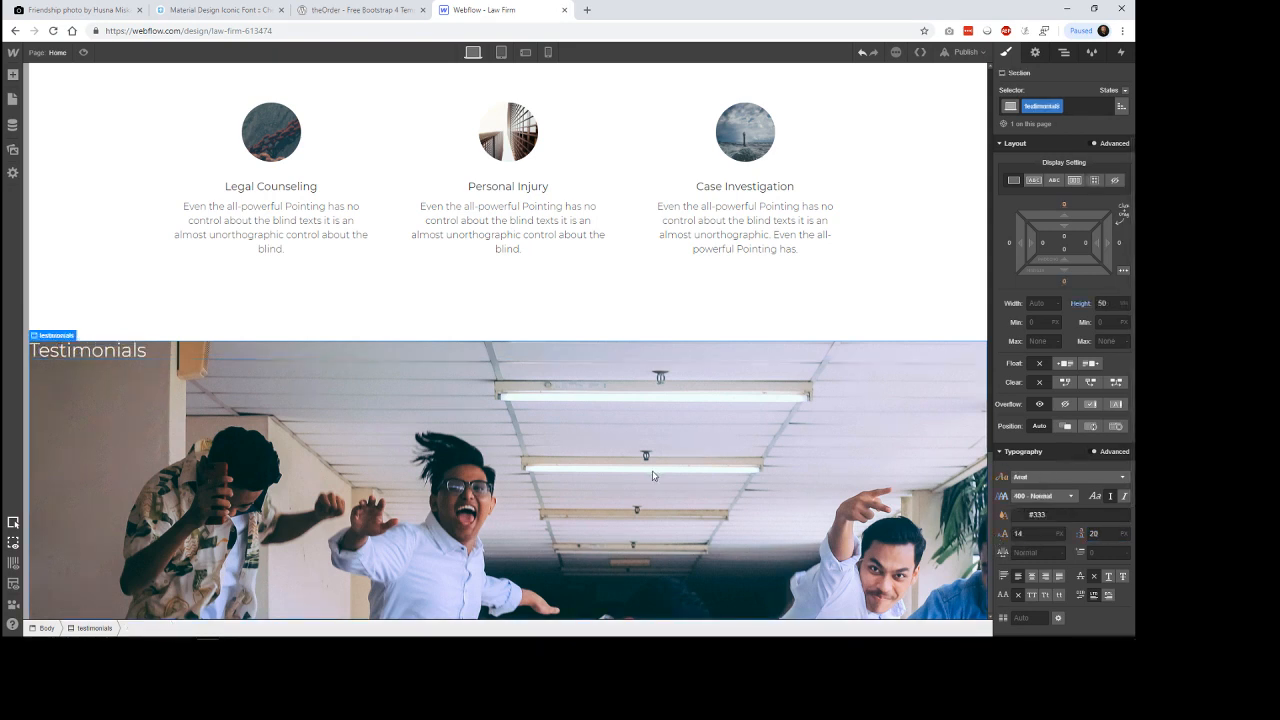
# Center-align the Testimonials heading and give it a top padding of about 64 px.
pyautogui.click(320, 351)
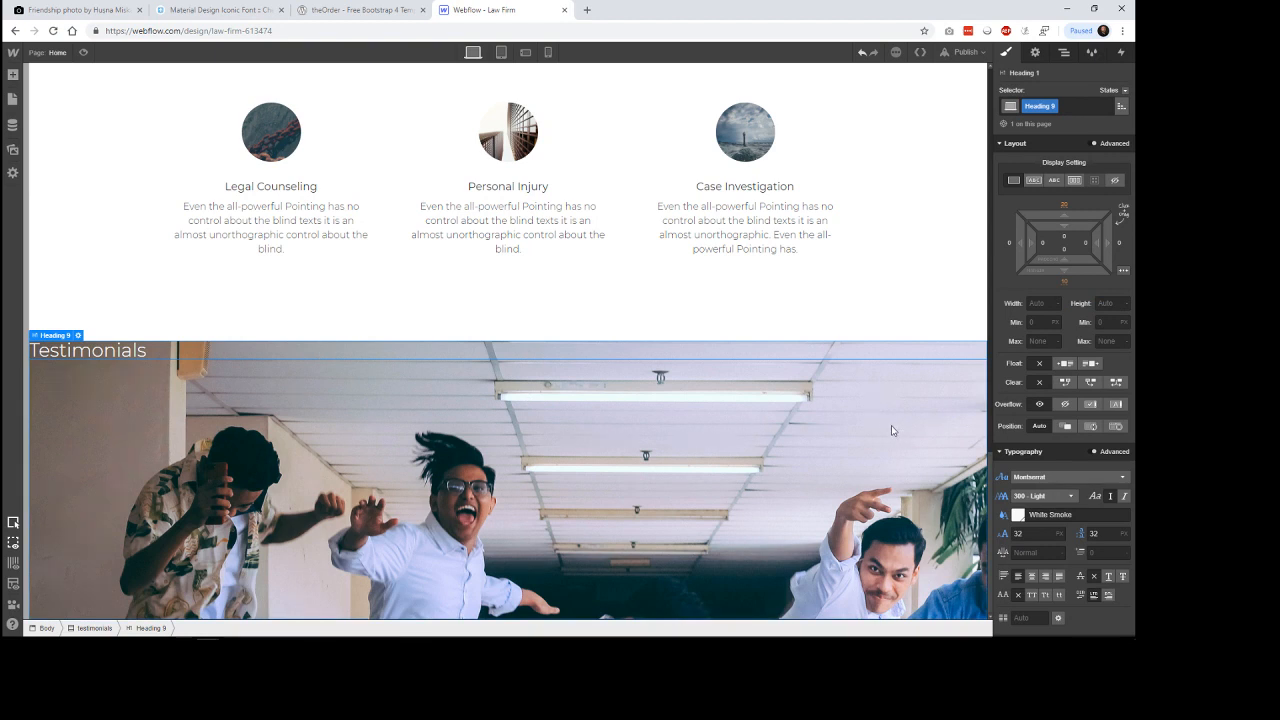
pyautogui.click(1032, 578)
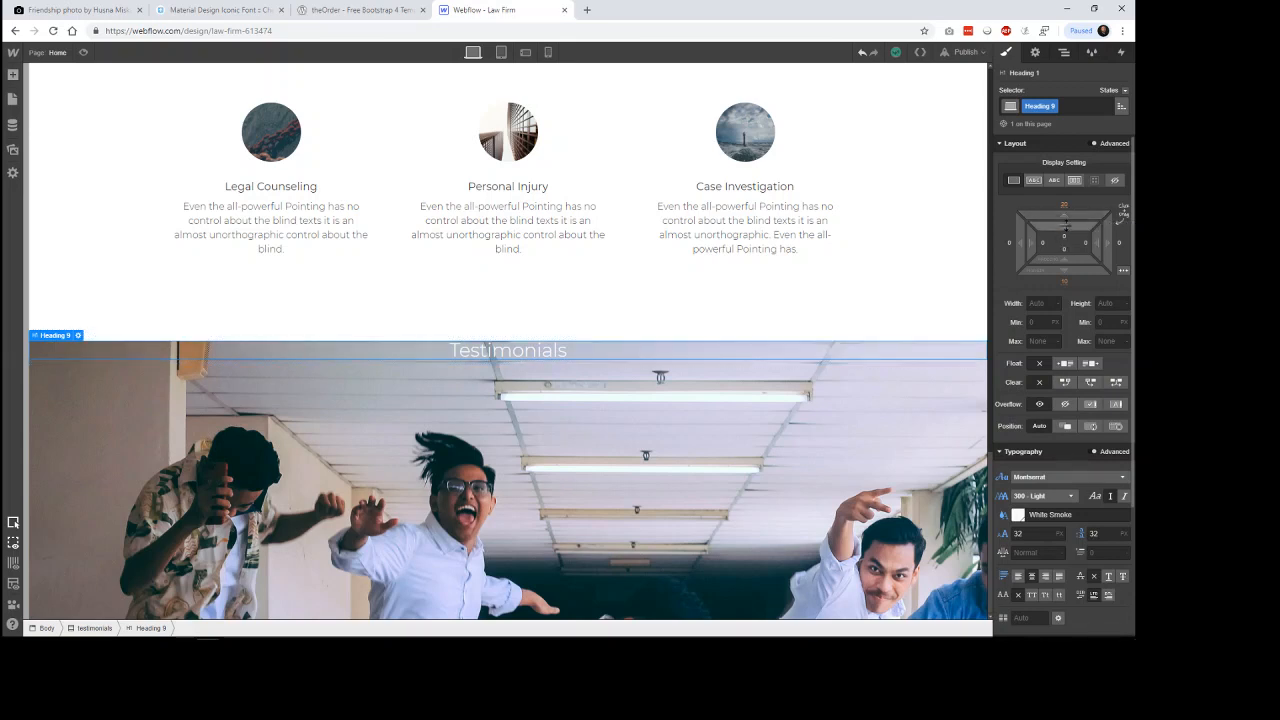
pyautogui.moveTo(1069, 227); pyautogui.dragTo(1069, 406)
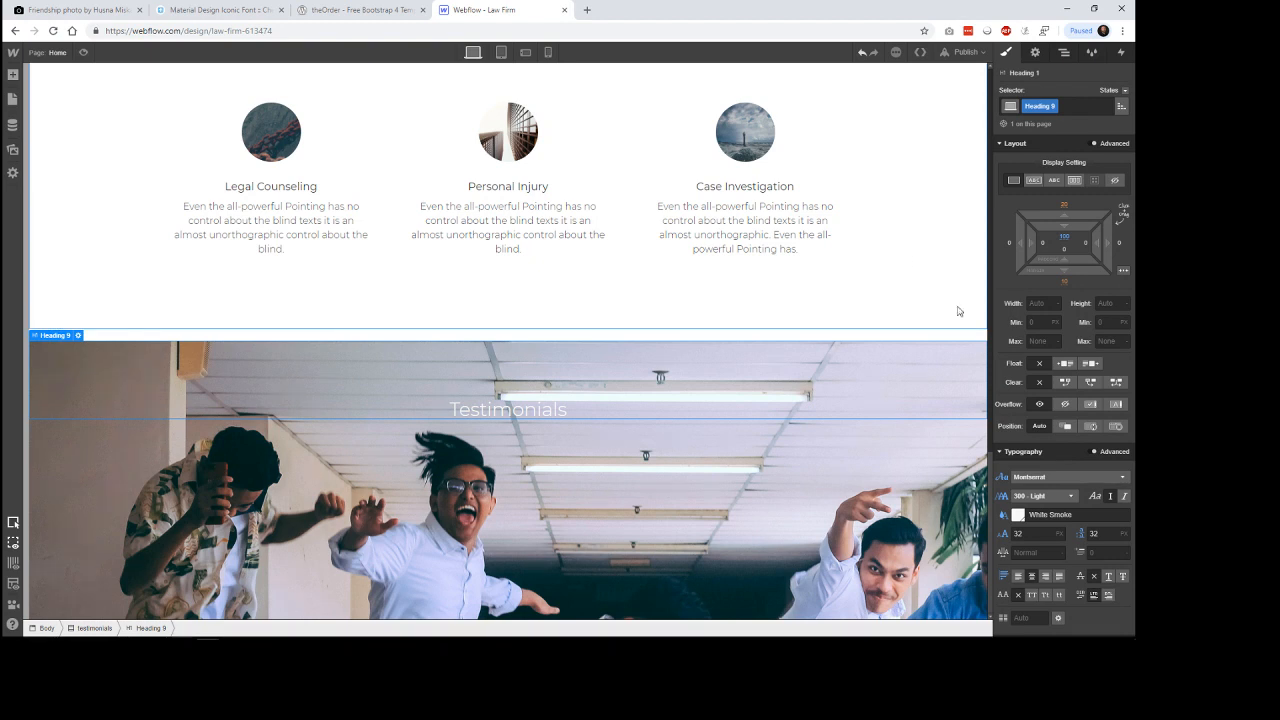
pyautogui.moveTo(1066, 226); pyautogui.dragTo(1070, 171)
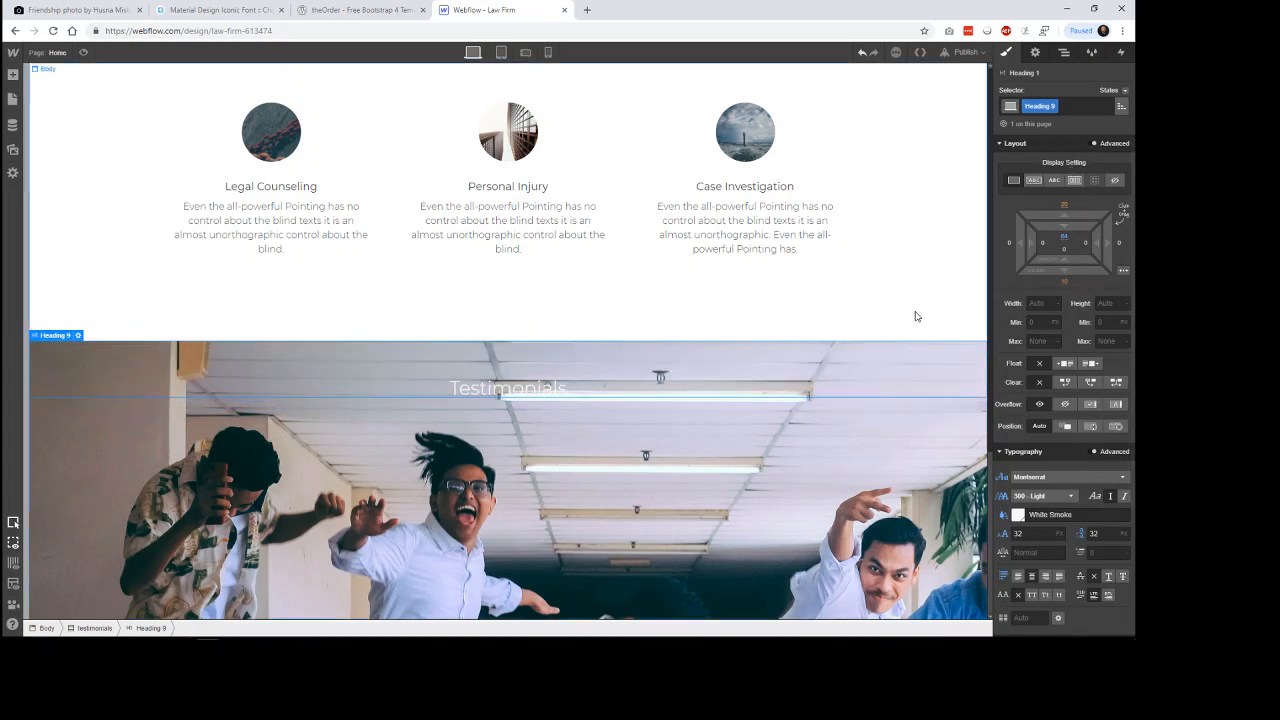
# Make the testimonials background image cover the section, positioned at 50% horizontally with a vertical offset of -36 px.
pyautogui.click(846, 447)
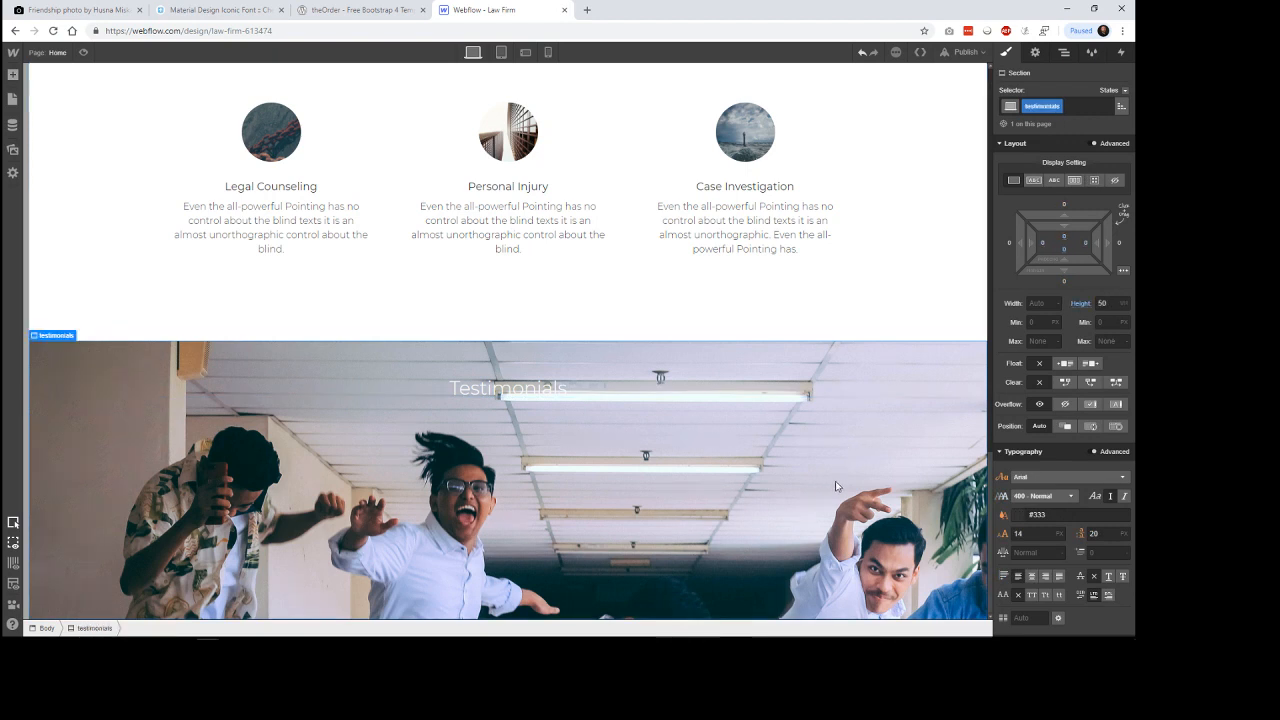
pyautogui.scroll(-3, 1098, 502)
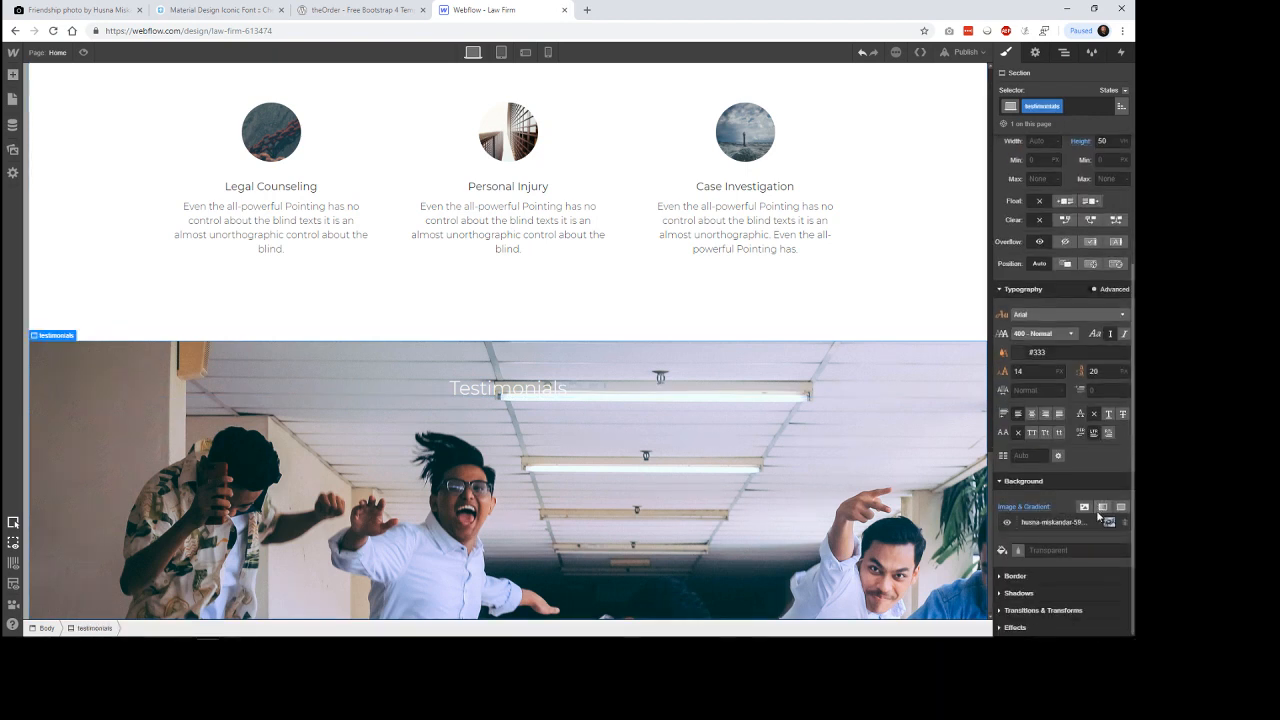
pyautogui.click(1083, 520)
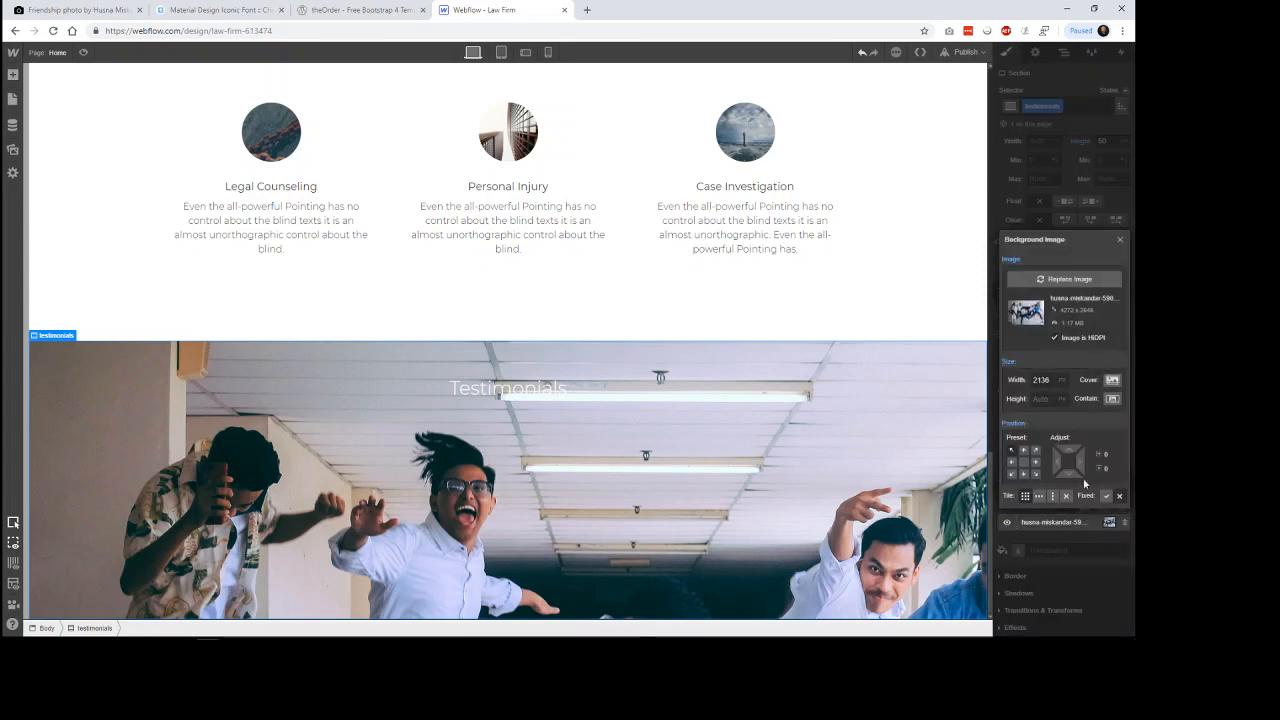
pyautogui.click(1112, 380)
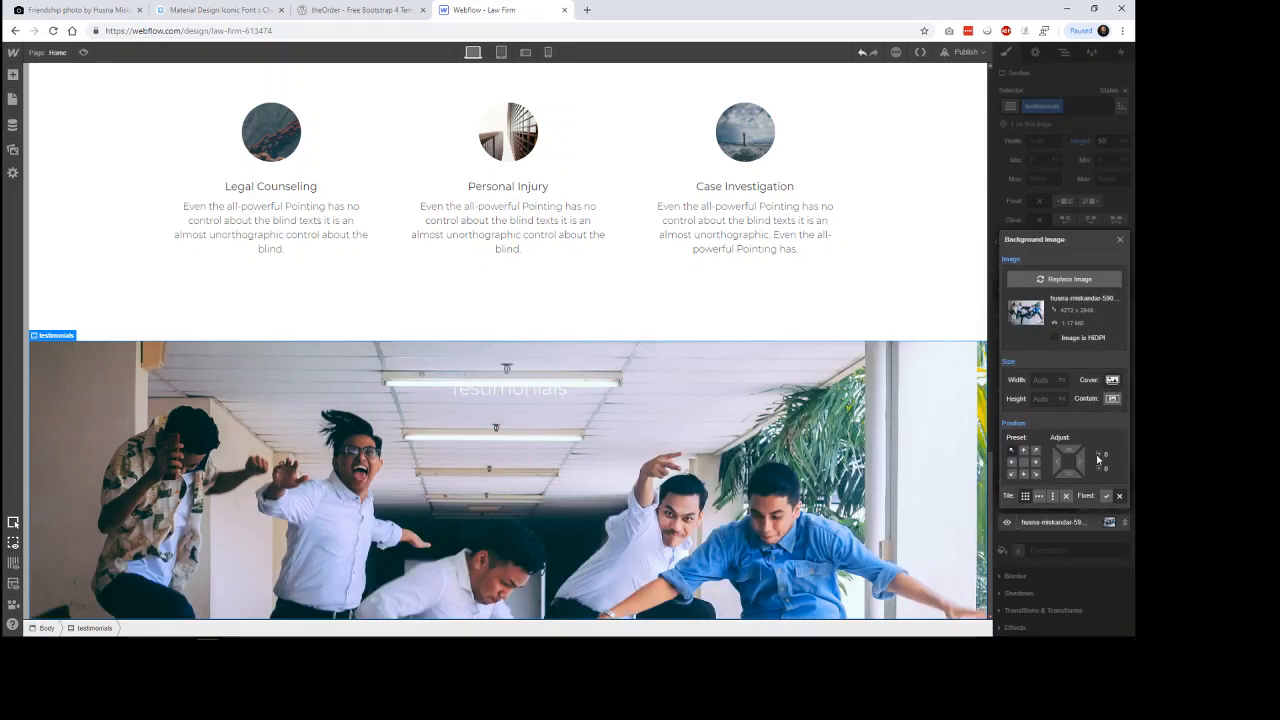
pyautogui.click(1025, 476)
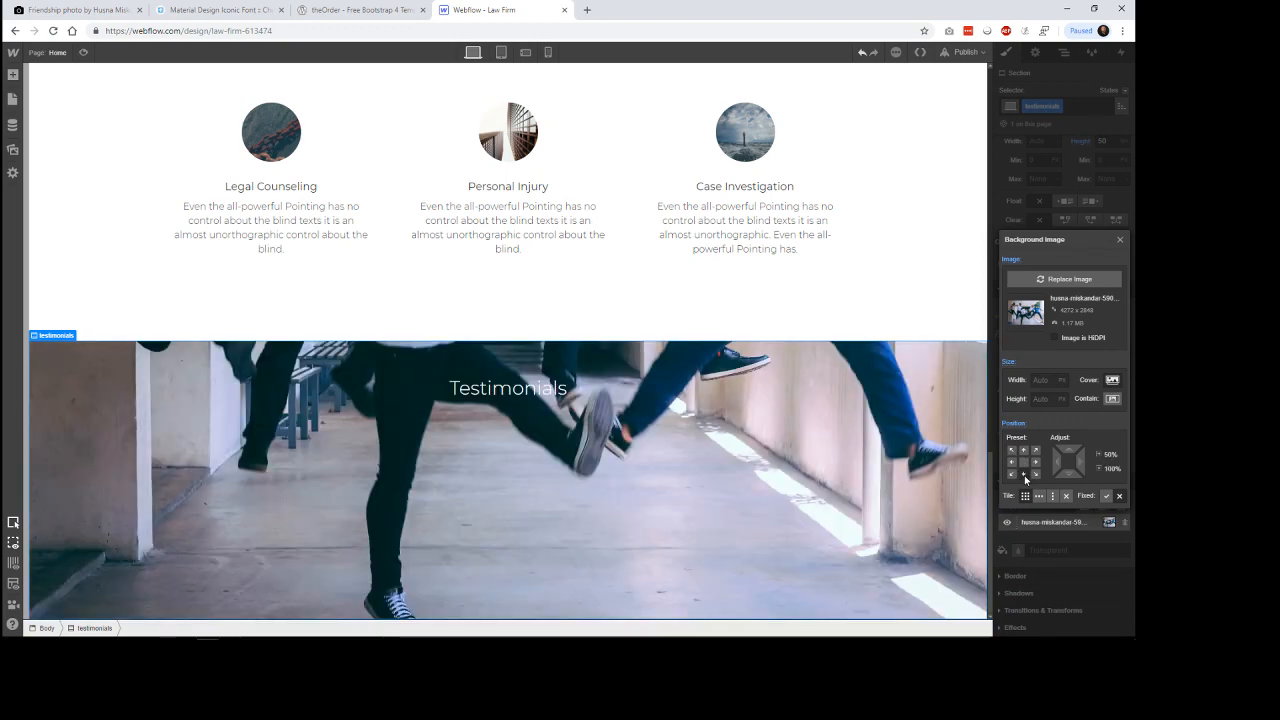
pyautogui.click(1023, 464)
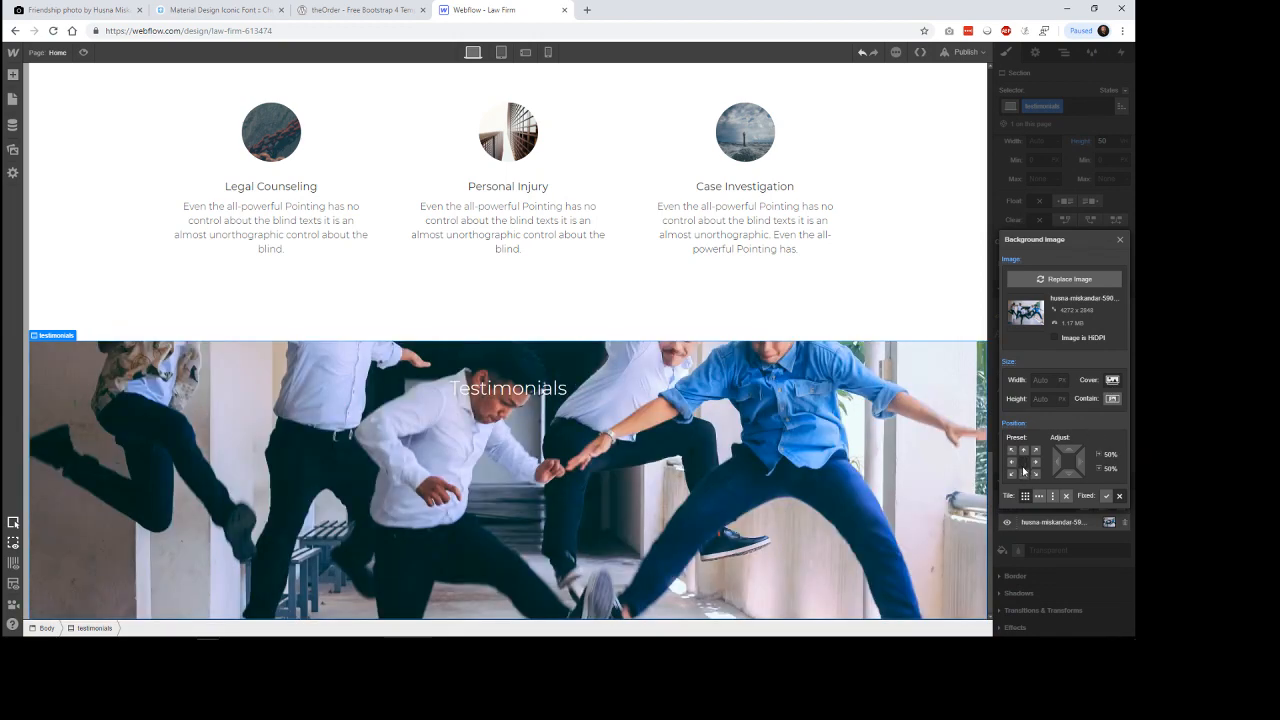
pyautogui.click(1023, 450)
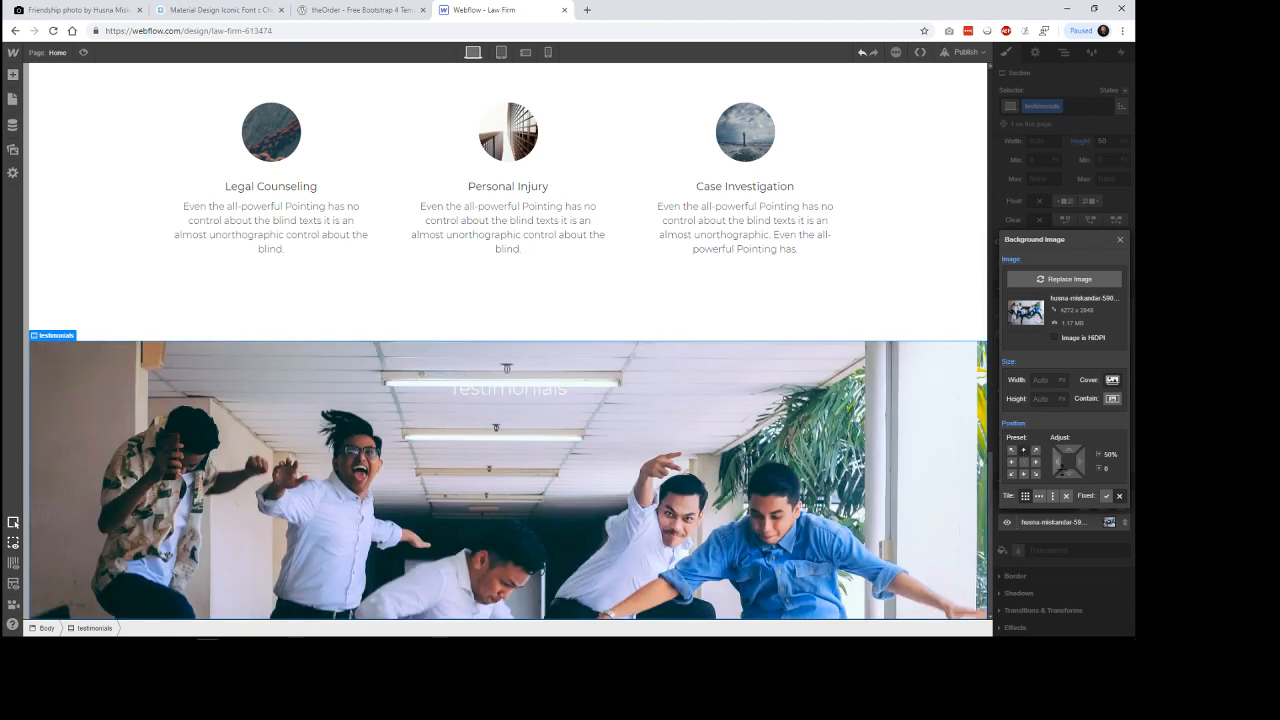
pyautogui.moveTo(1066, 460); pyautogui.dragTo(1067, 388)
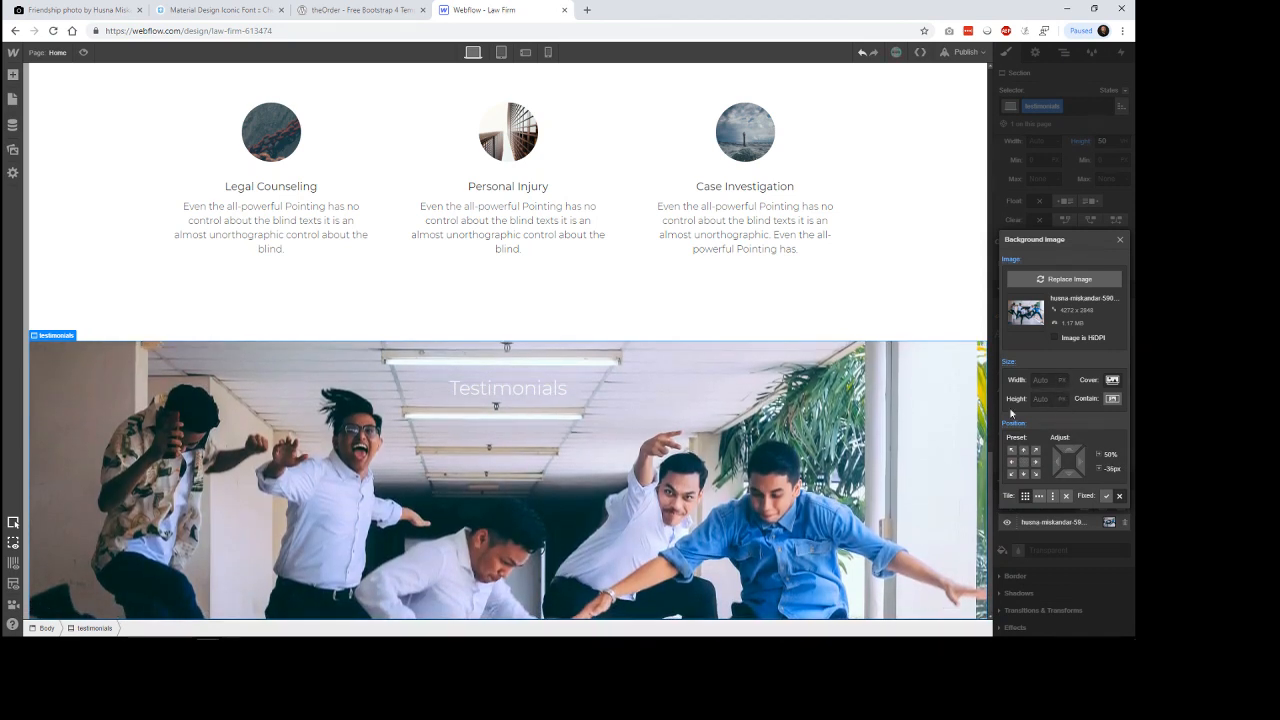
pyautogui.click(965, 300)
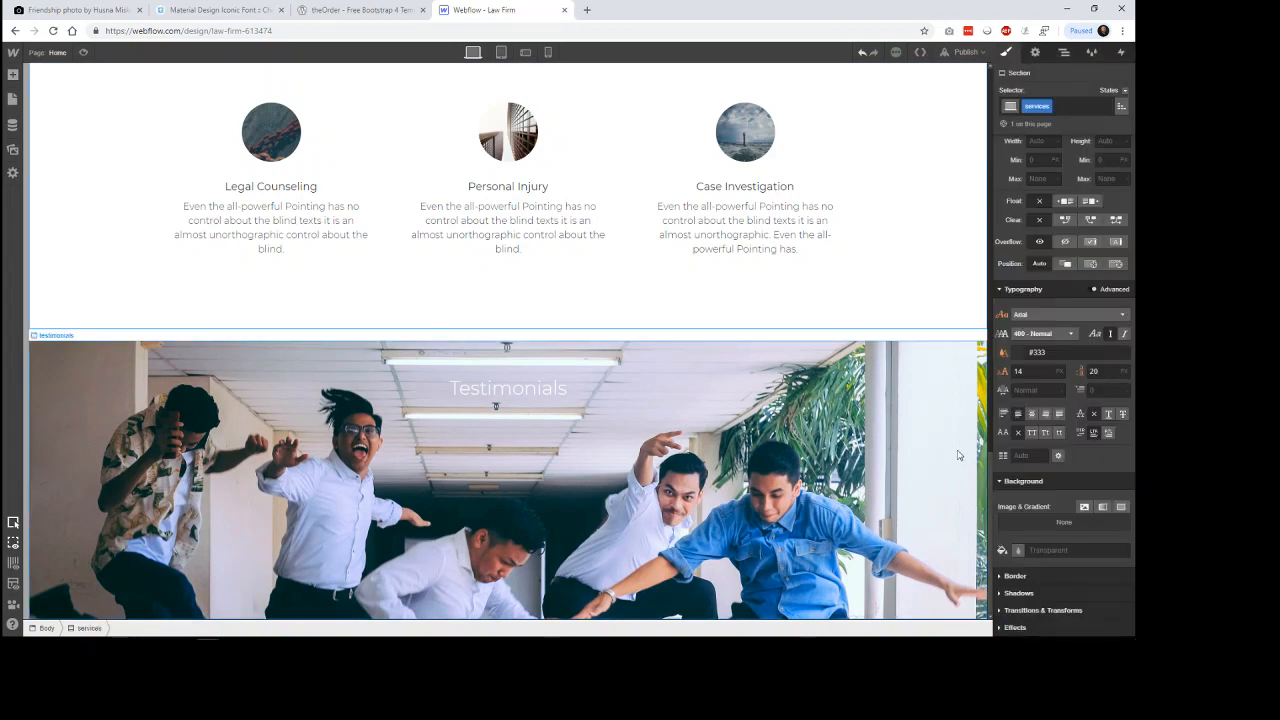
# Overlay the testimonials background photo with a linear gradient and set its starting black stop to 50% opacity.
pyautogui.click(914, 450)
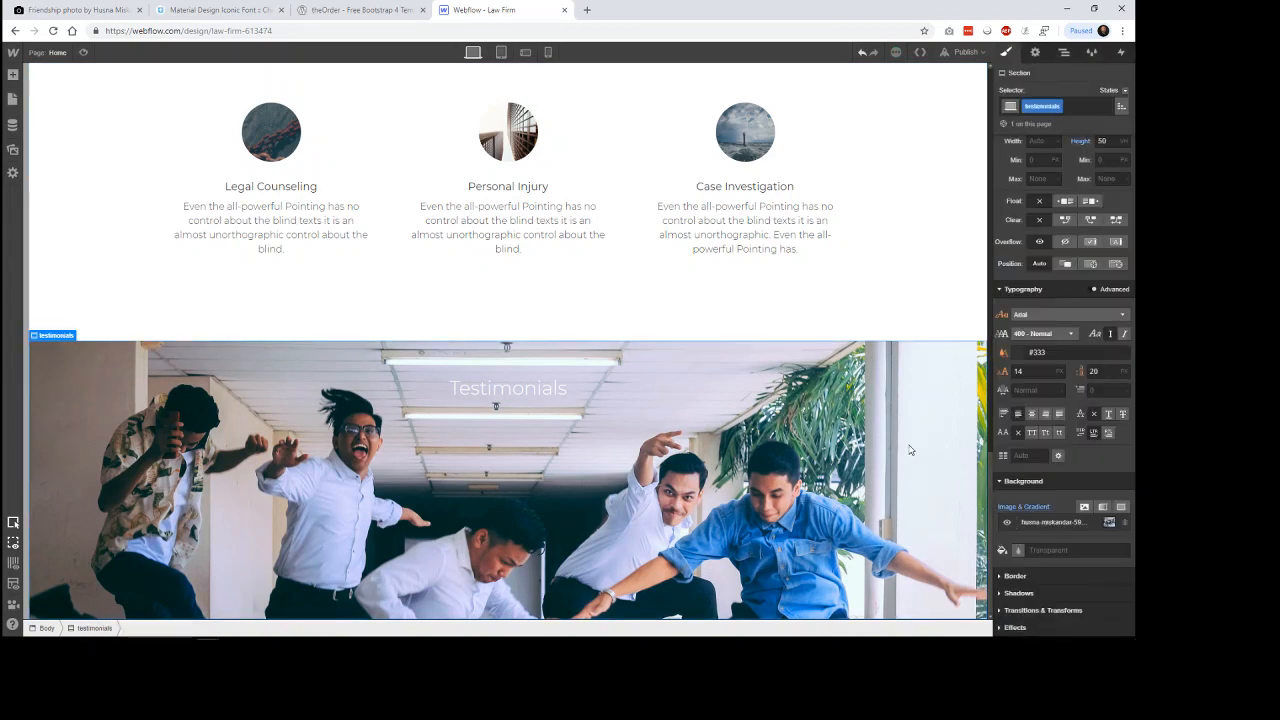
pyautogui.click(1102, 507)
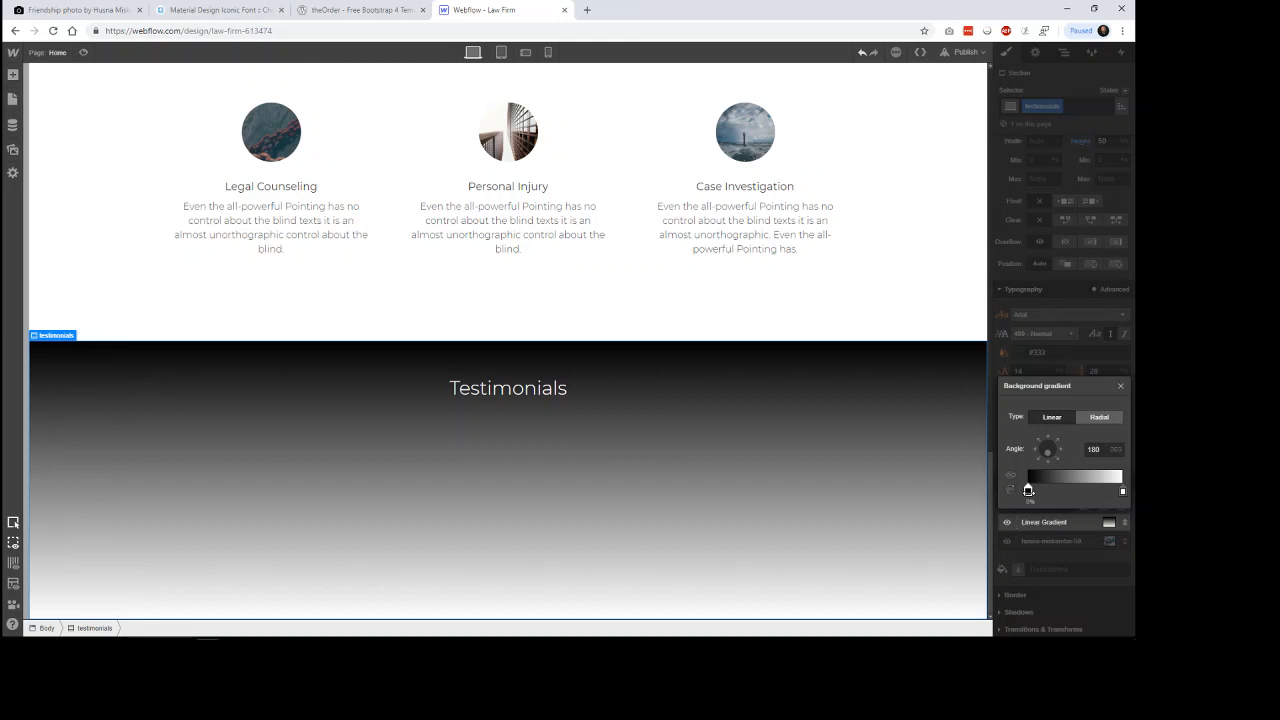
pyautogui.click(1028, 490)
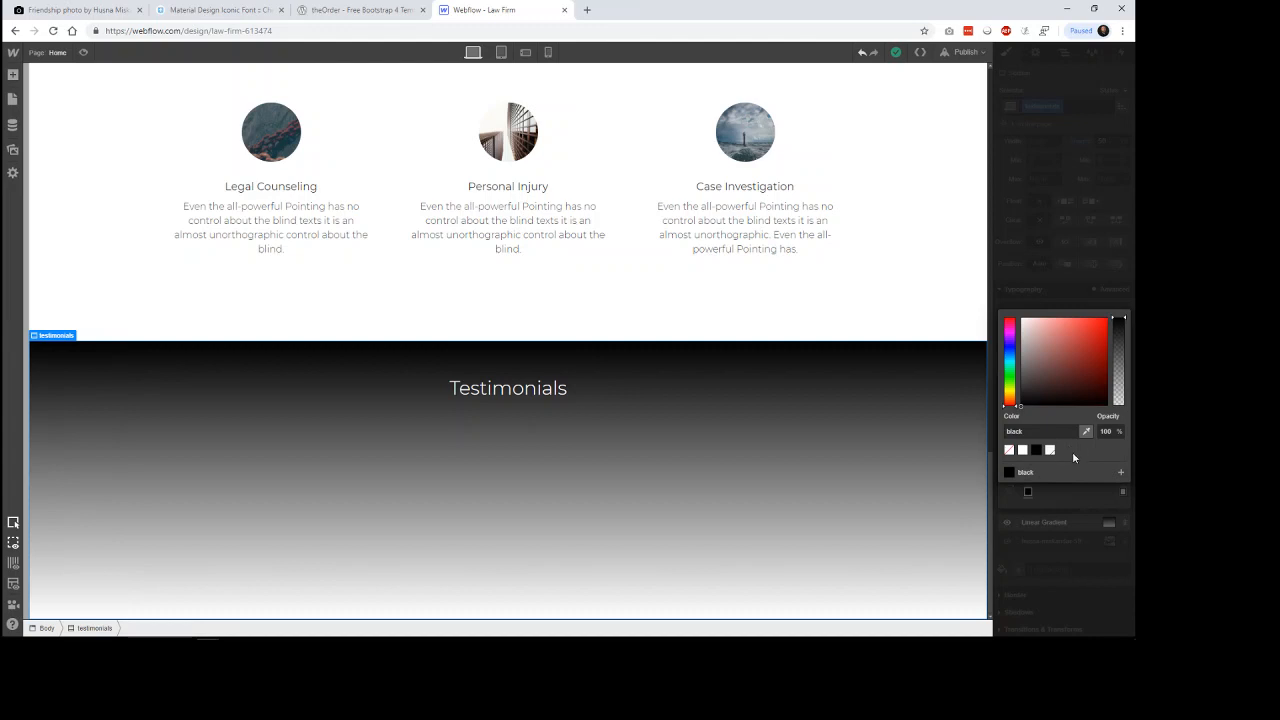
pyautogui.moveTo(1118, 320); pyautogui.dragTo(1118, 364)
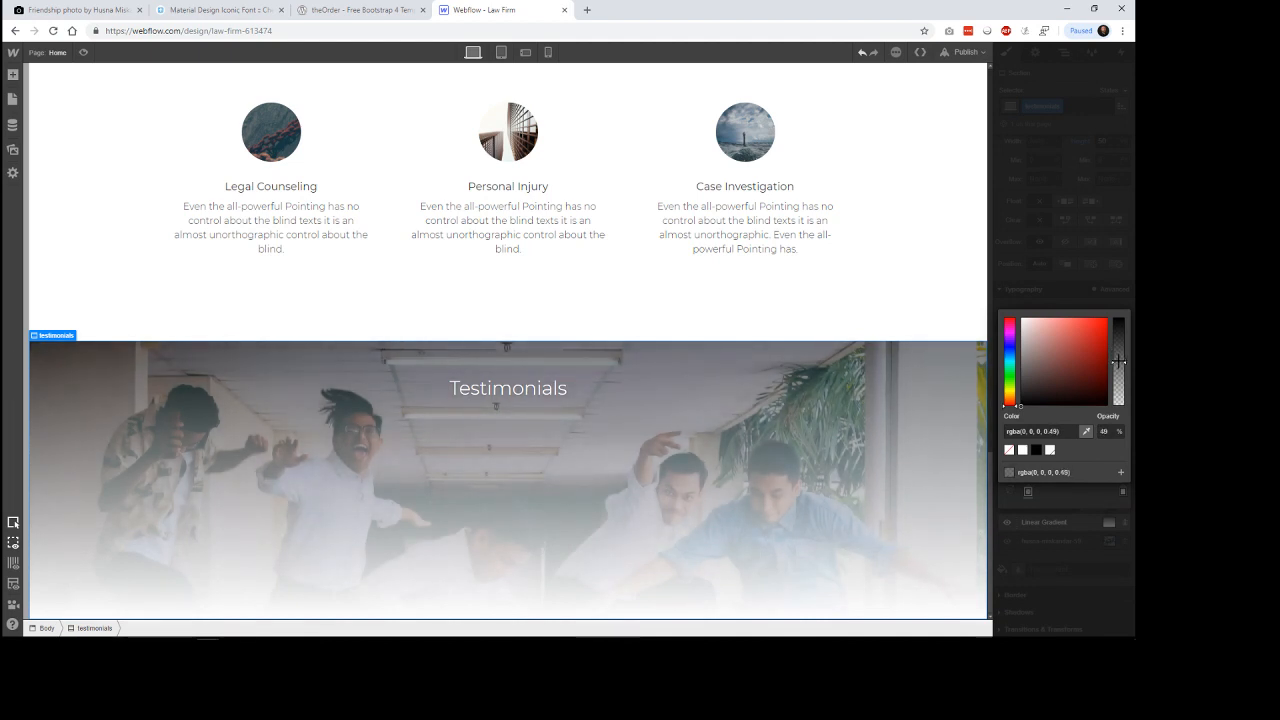
pyautogui.moveTo(1118, 360); pyautogui.dragTo(1118, 361)
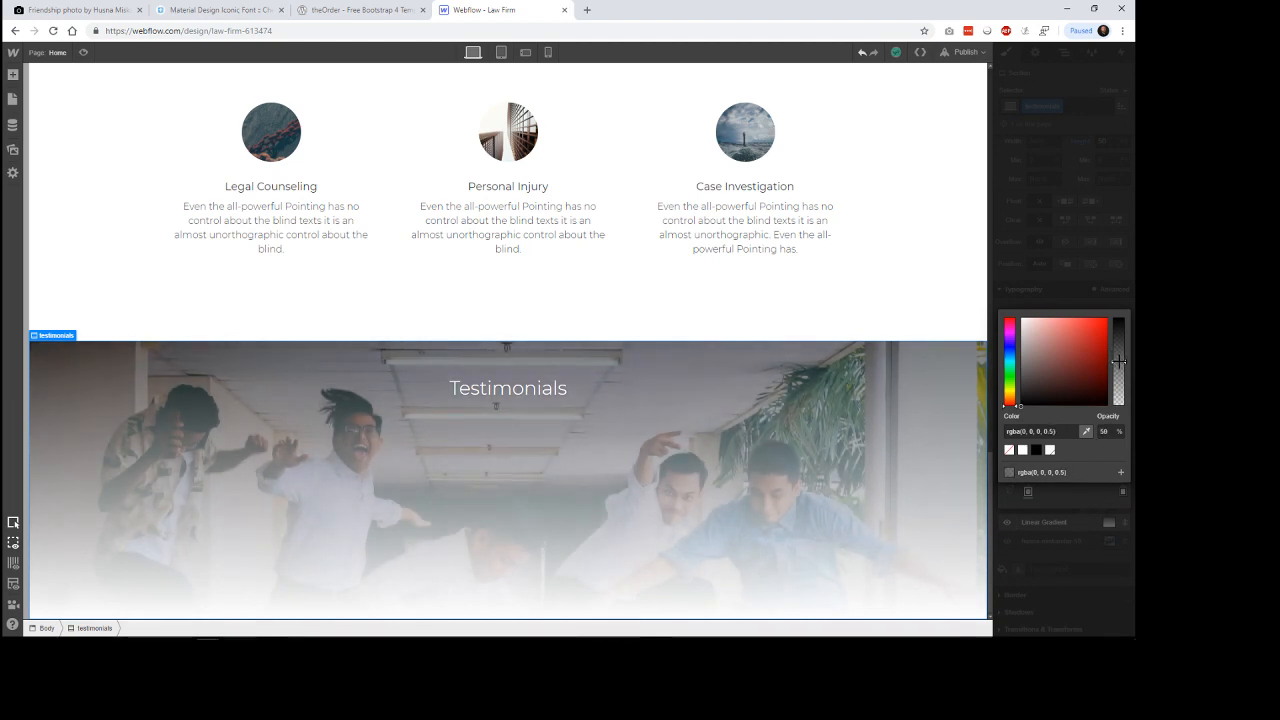
pyautogui.click(1092, 537)
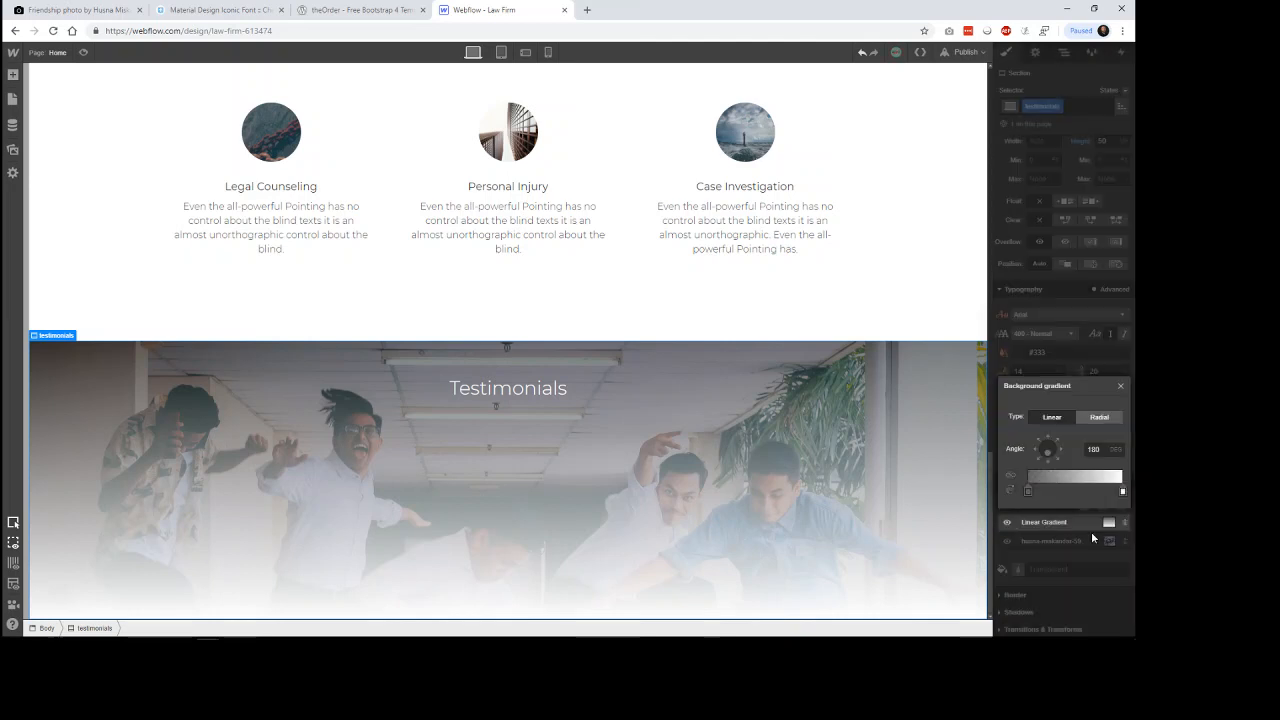
# Change the overlay gradient's end stop to the Black swatch at 49% opacity.
pyautogui.click(1122, 490)
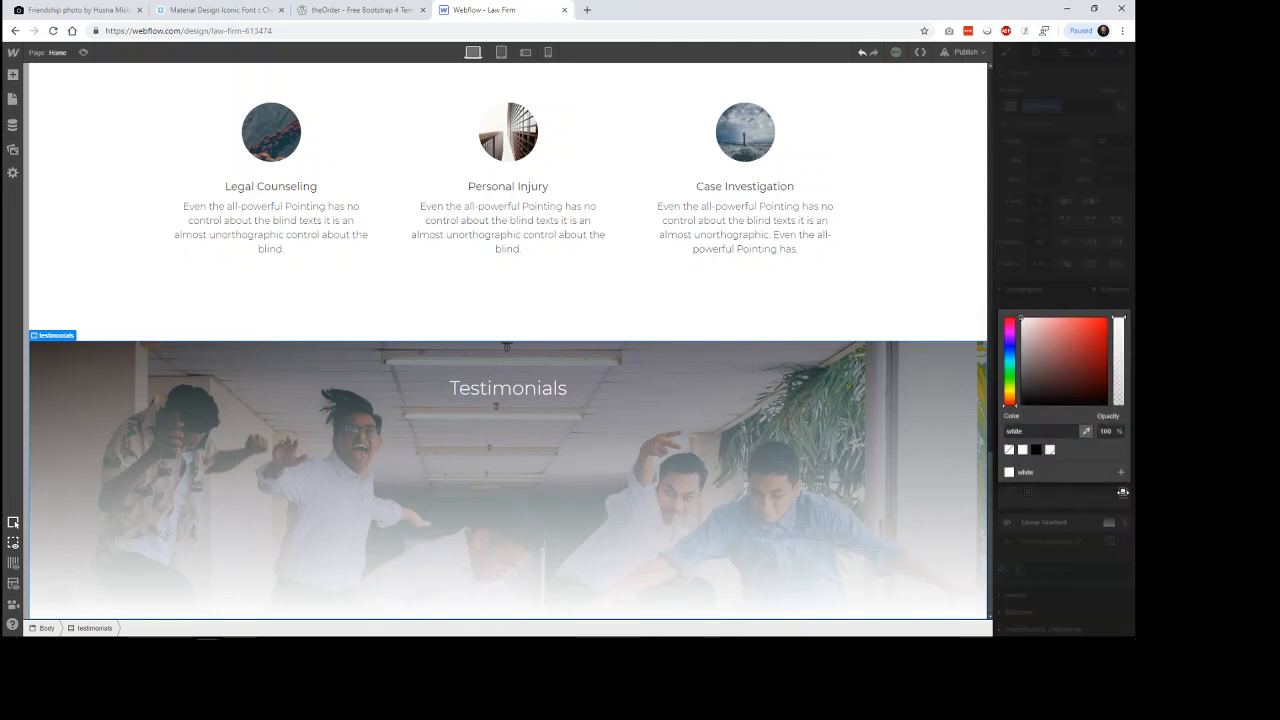
pyautogui.click(1036, 450)
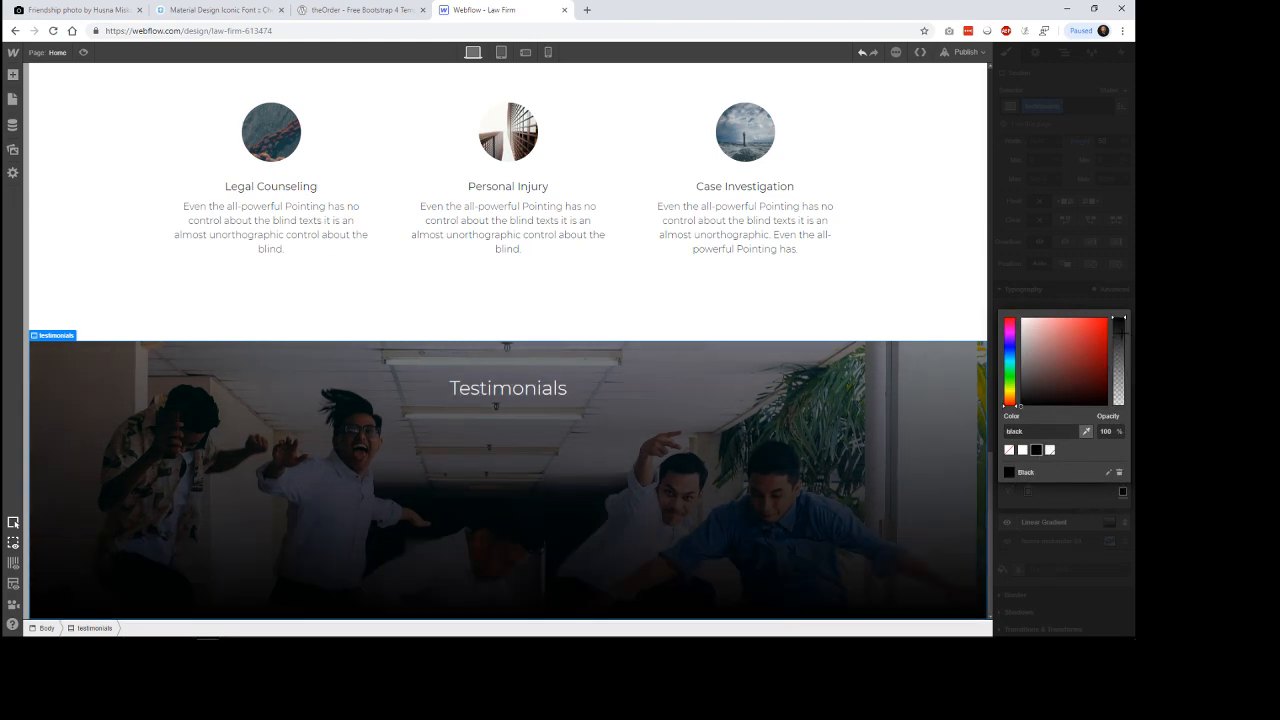
pyautogui.moveTo(1118, 319); pyautogui.dragTo(1118, 362)
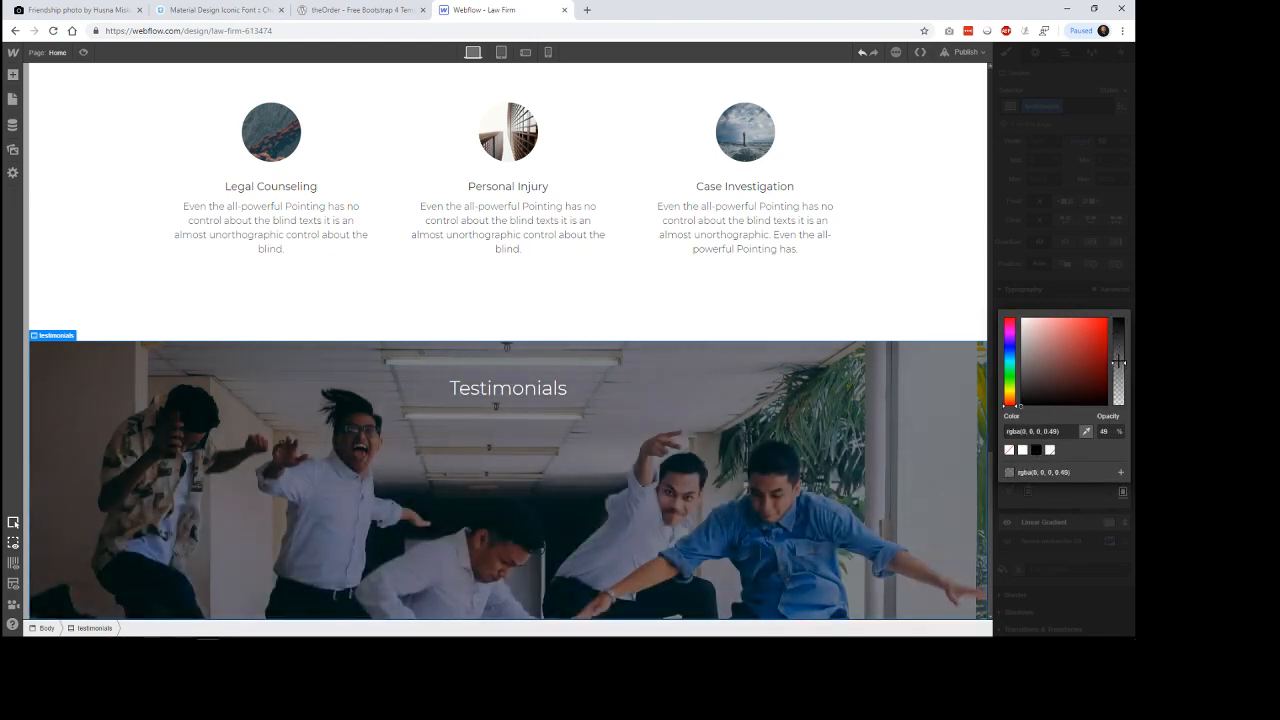
pyautogui.click(1088, 540)
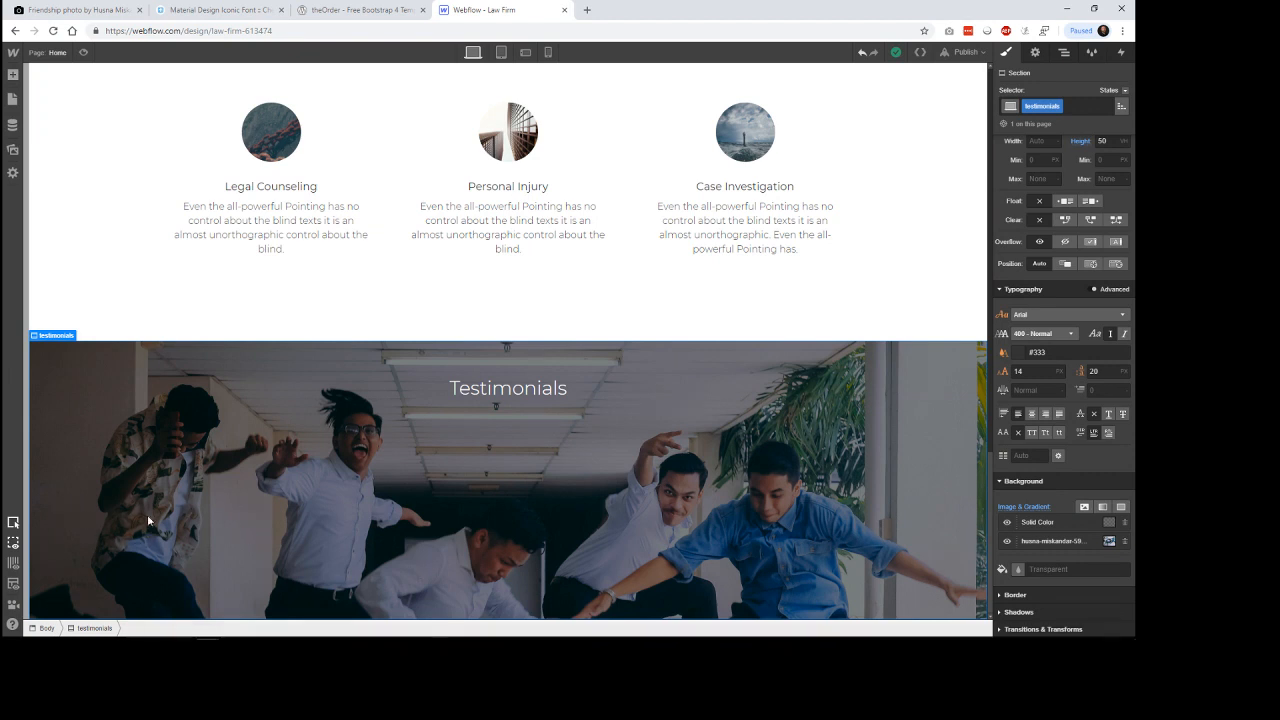
# Add a div block below the Testimonials heading and set the testimonials section's position to Relative.
pyautogui.click(13, 74)
pyautogui.moveTo(48, 288); pyautogui.dragTo(519, 557)
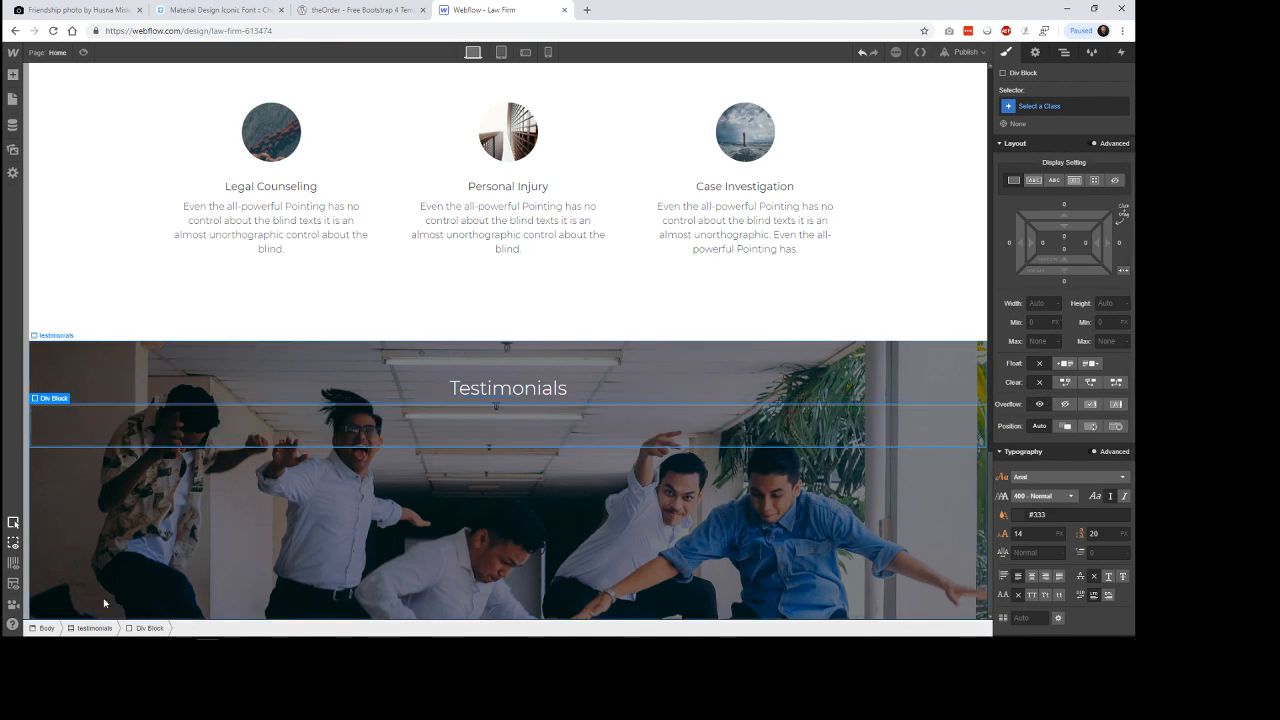
pyautogui.click(92, 629)
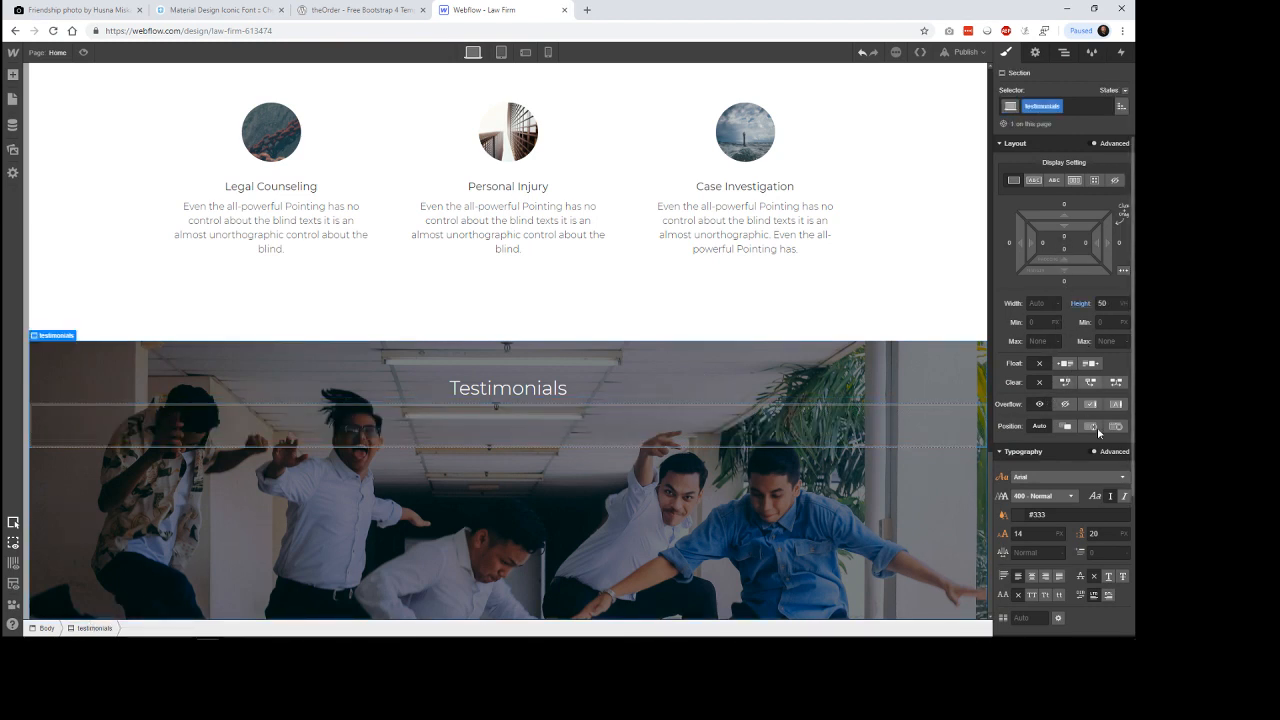
pyautogui.click(1068, 428)
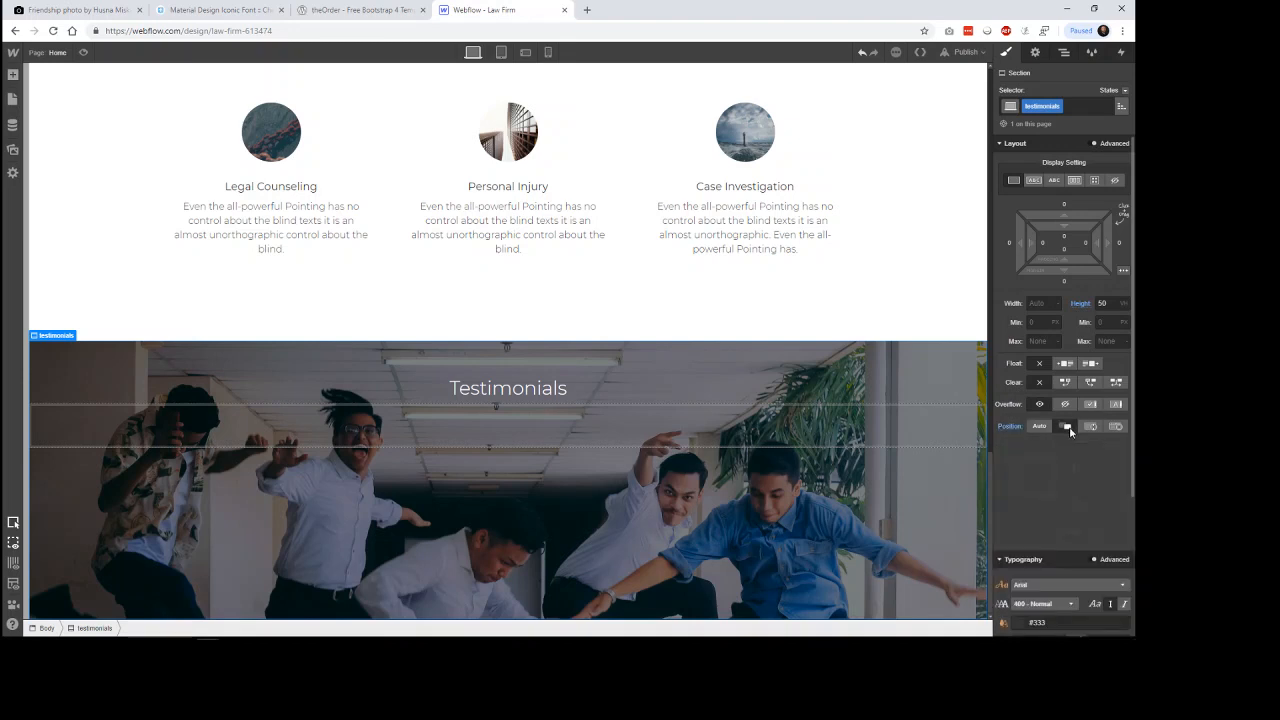
# Set the new div block's position to Absolute with a bottom offset of 0.
pyautogui.click(818, 446)
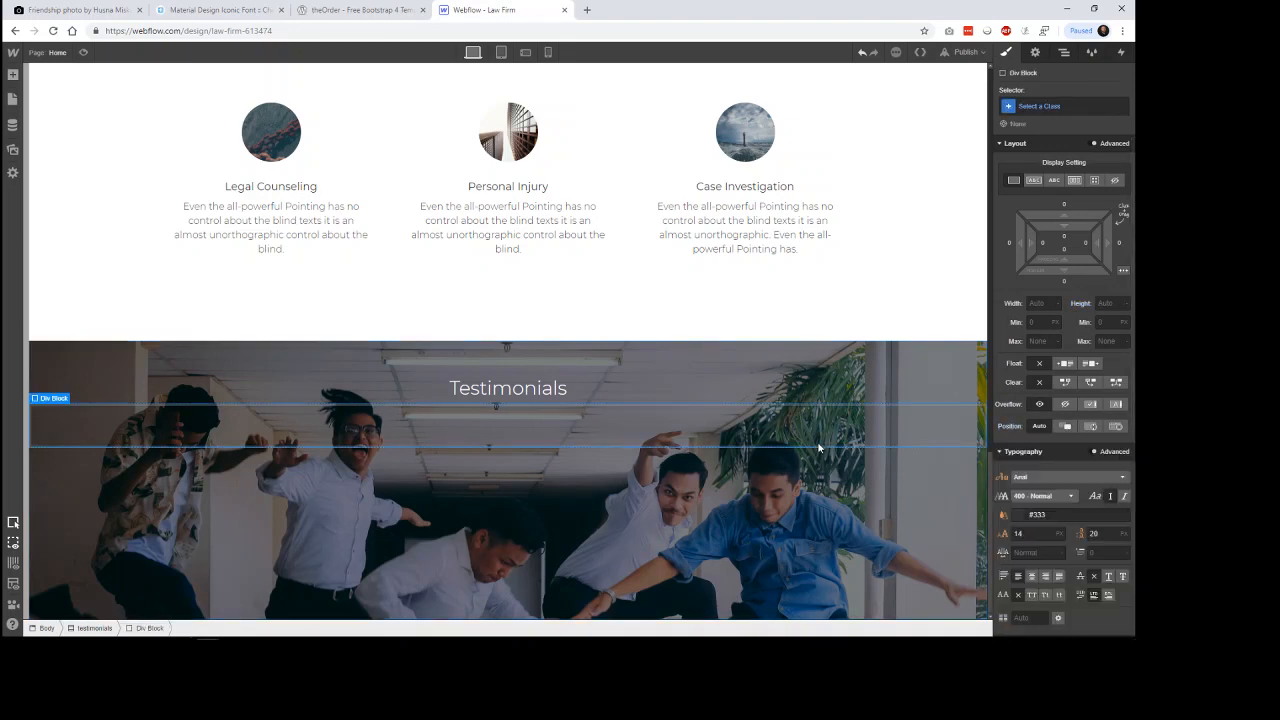
pyautogui.click(1091, 426)
pyautogui.click(1100, 530)
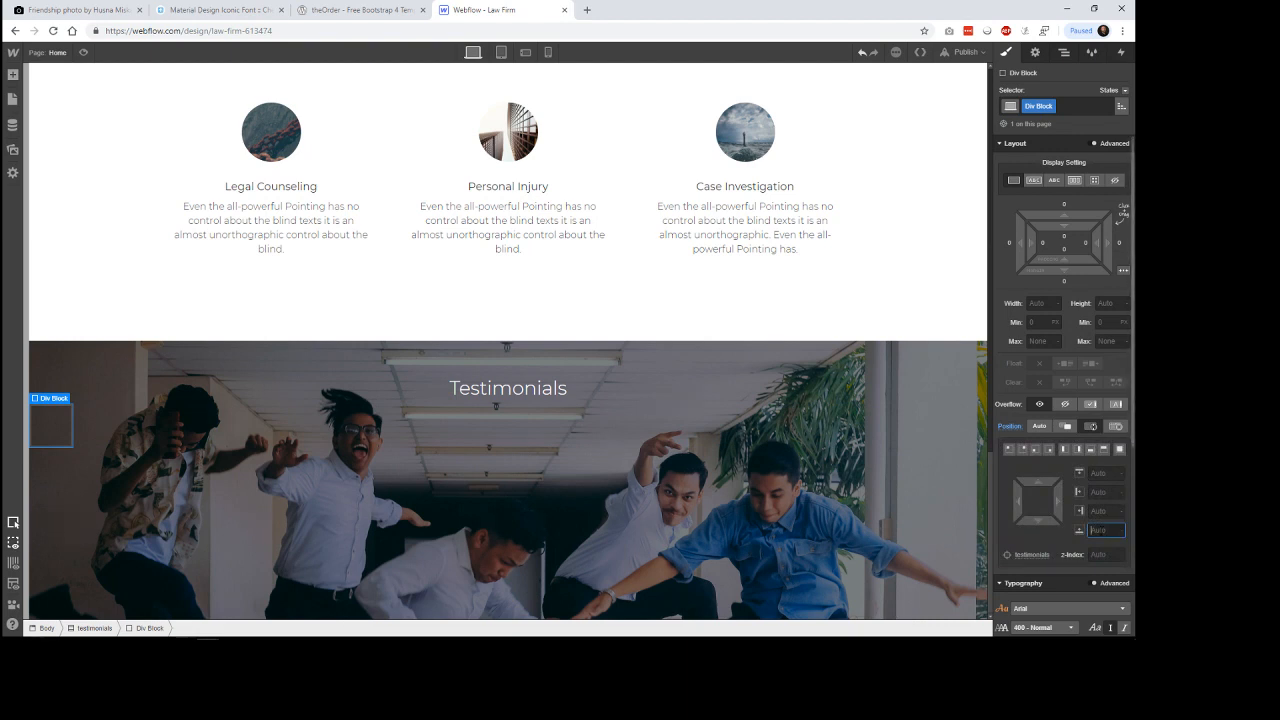
pyautogui.write('0')
pyautogui.press('Return')
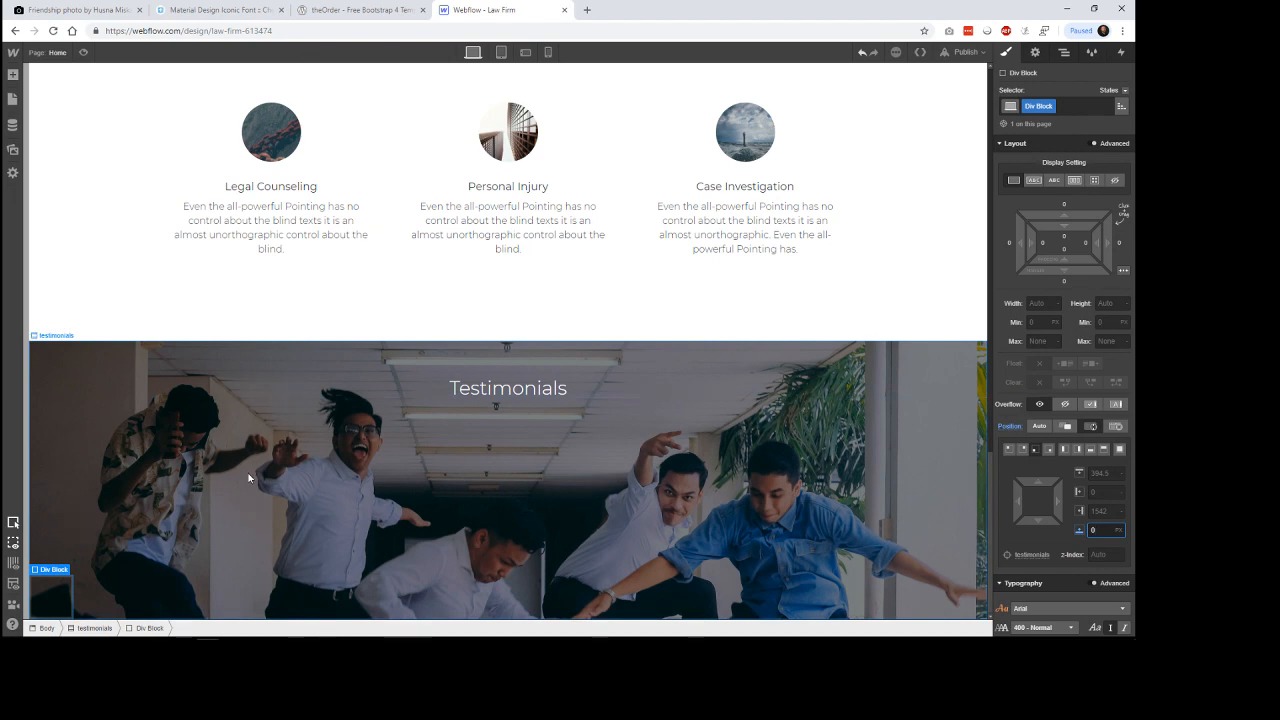
# Set the testimonials div block's width to 100% and give it a top padding of about 89 px.
pyautogui.click(1038, 303)
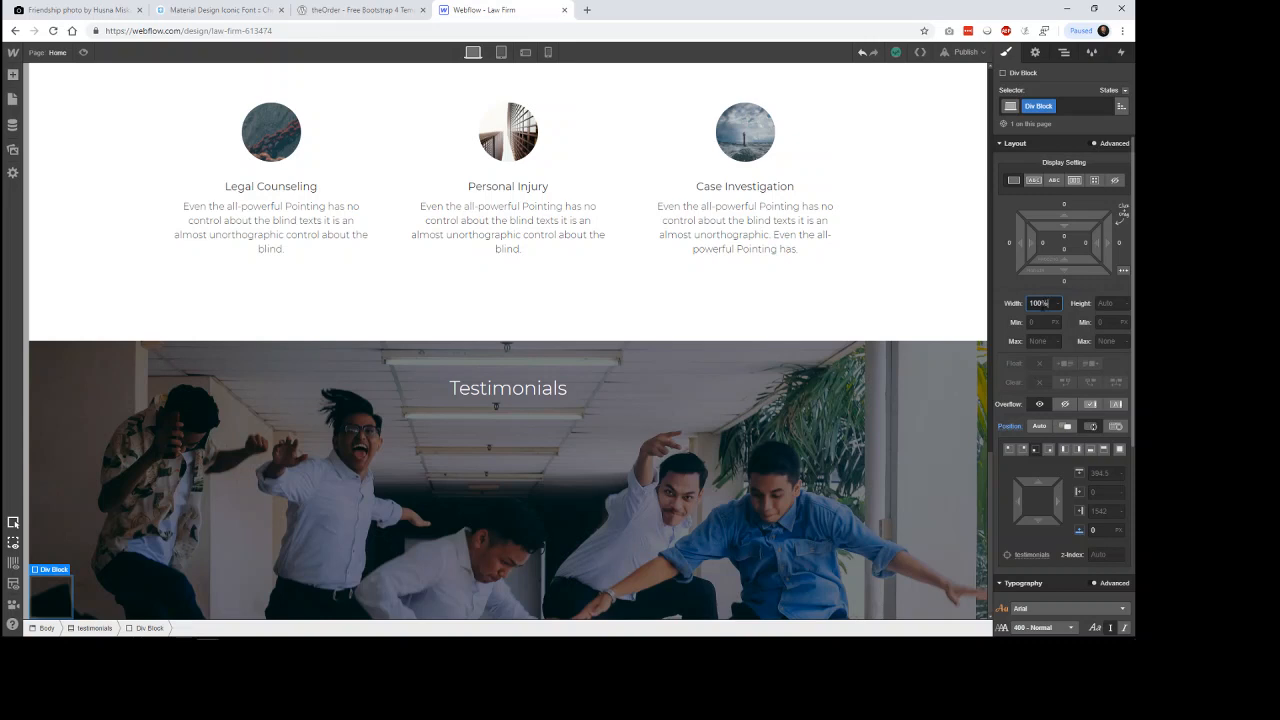
pyautogui.press('BackSpace')
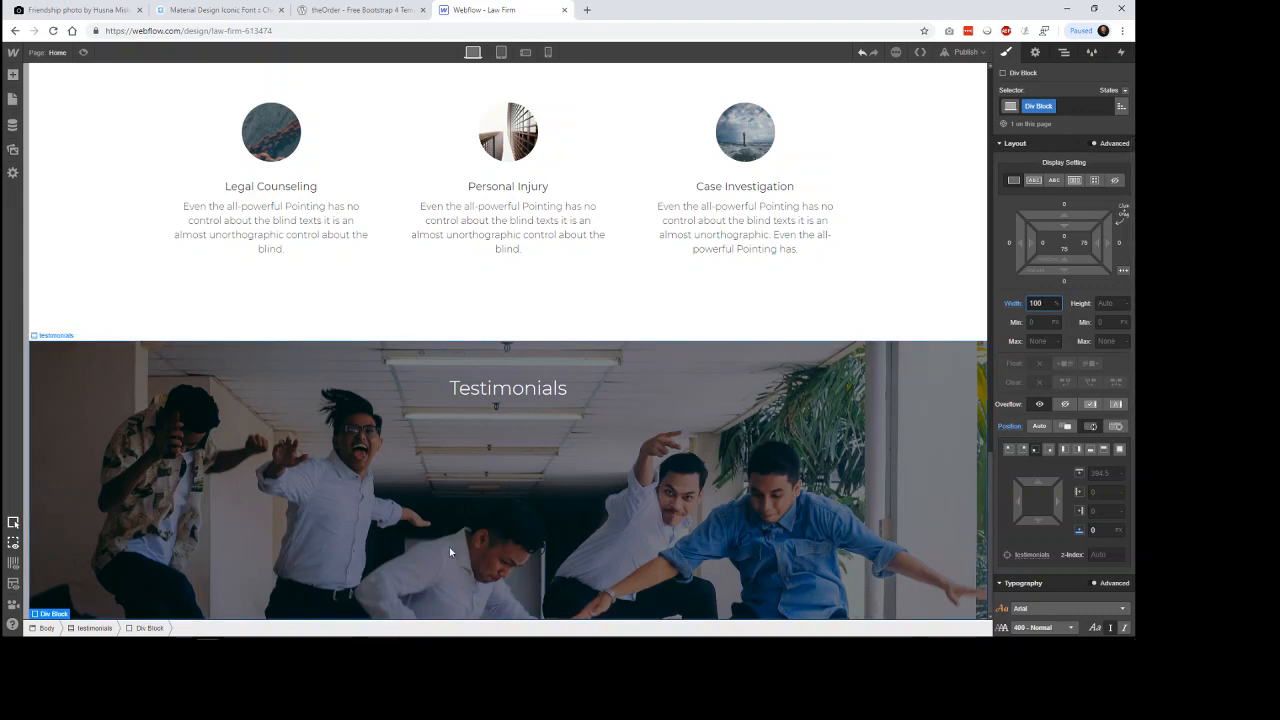
pyautogui.click(1064, 54)
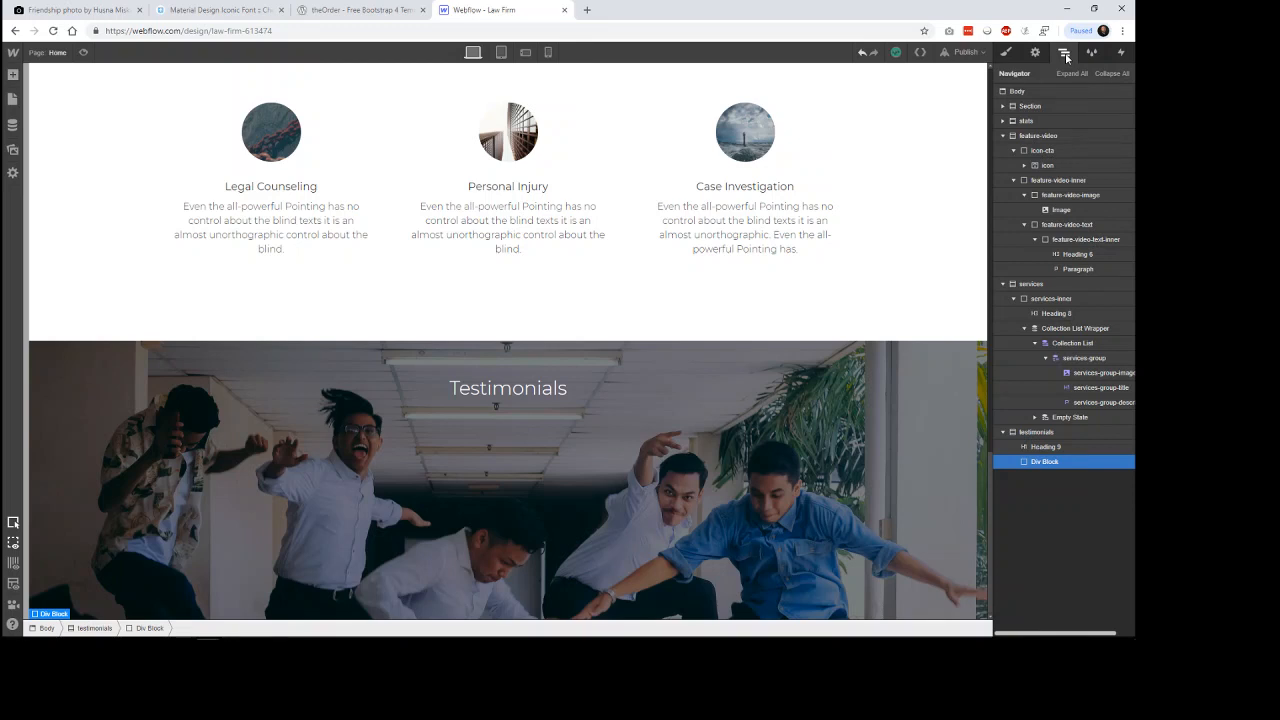
pyautogui.click(1007, 53)
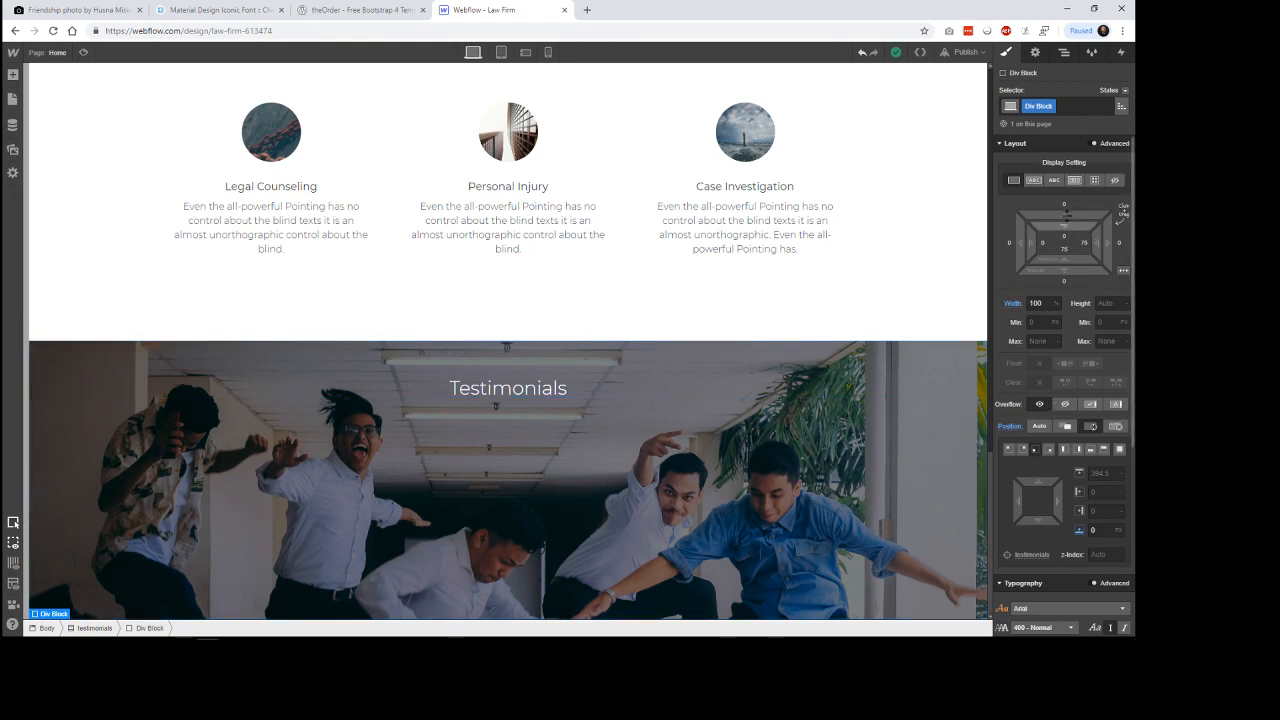
pyautogui.moveTo(1064, 222); pyautogui.dragTo(1079, 385)
pyautogui.click(953, 270)
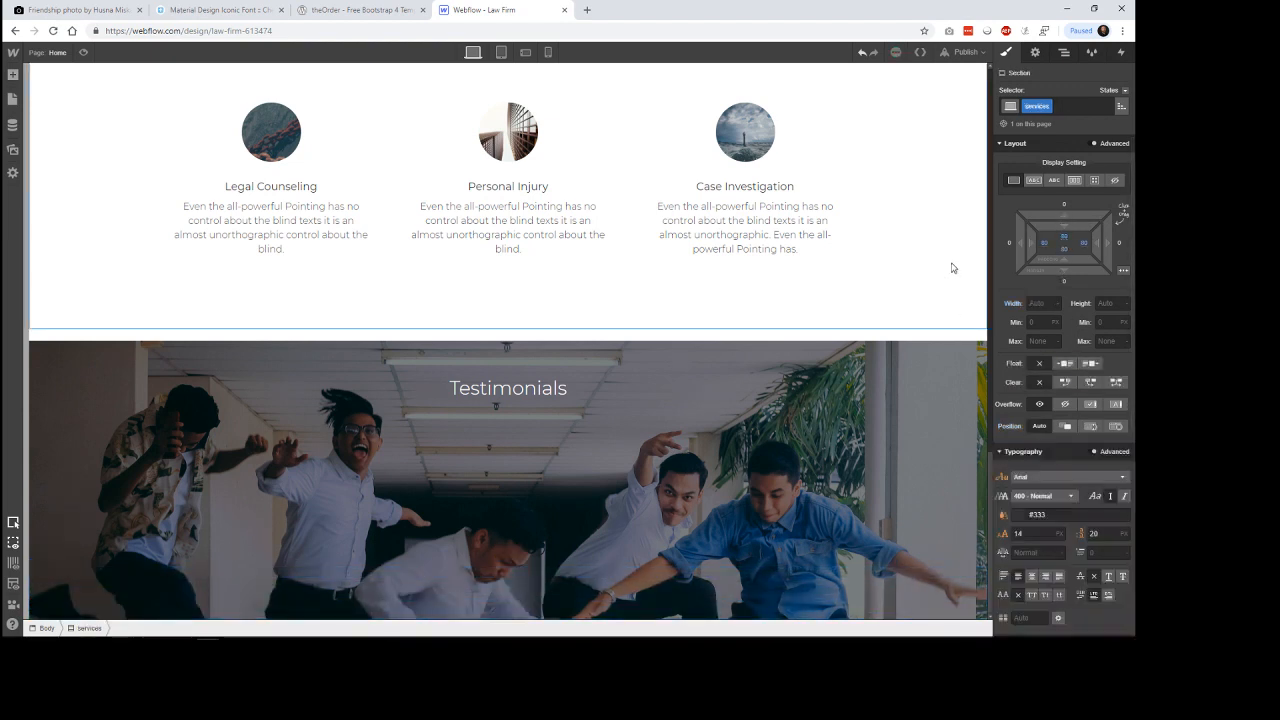
pyautogui.click(671, 588)
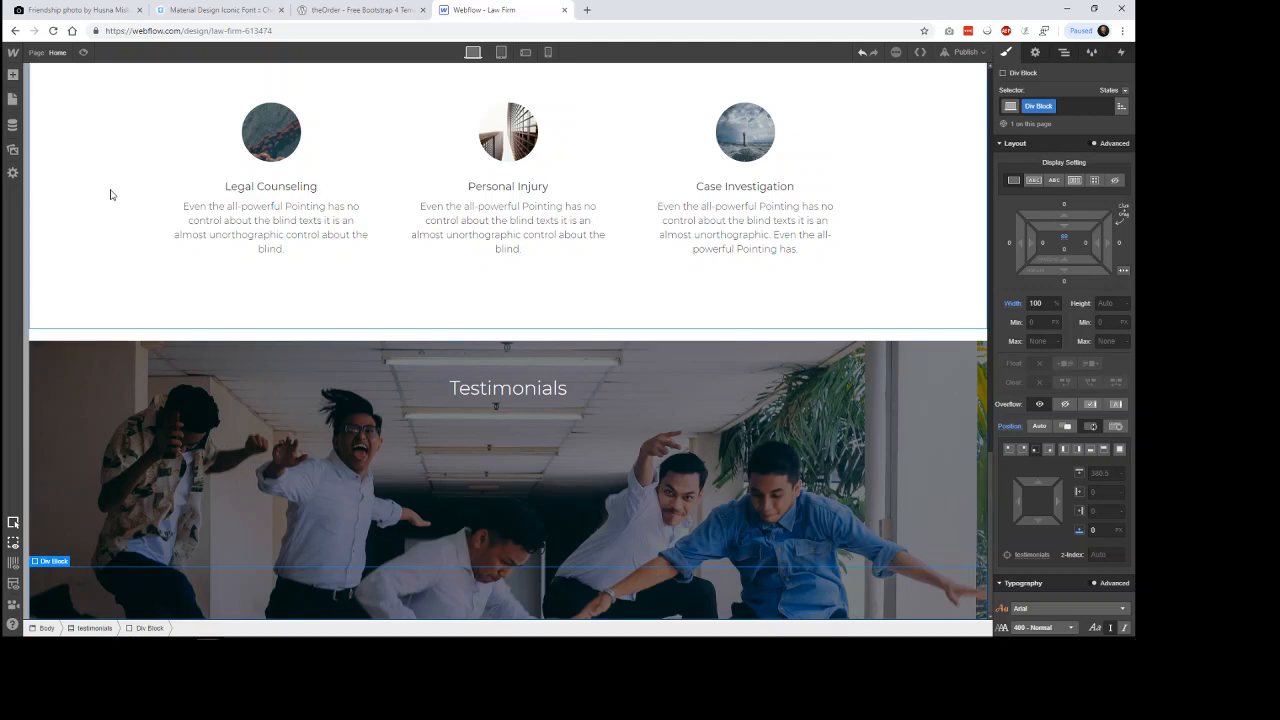
# Give the absolutely positioned div block in the testimonials section a dark red background colour.
pyautogui.click(13, 75)
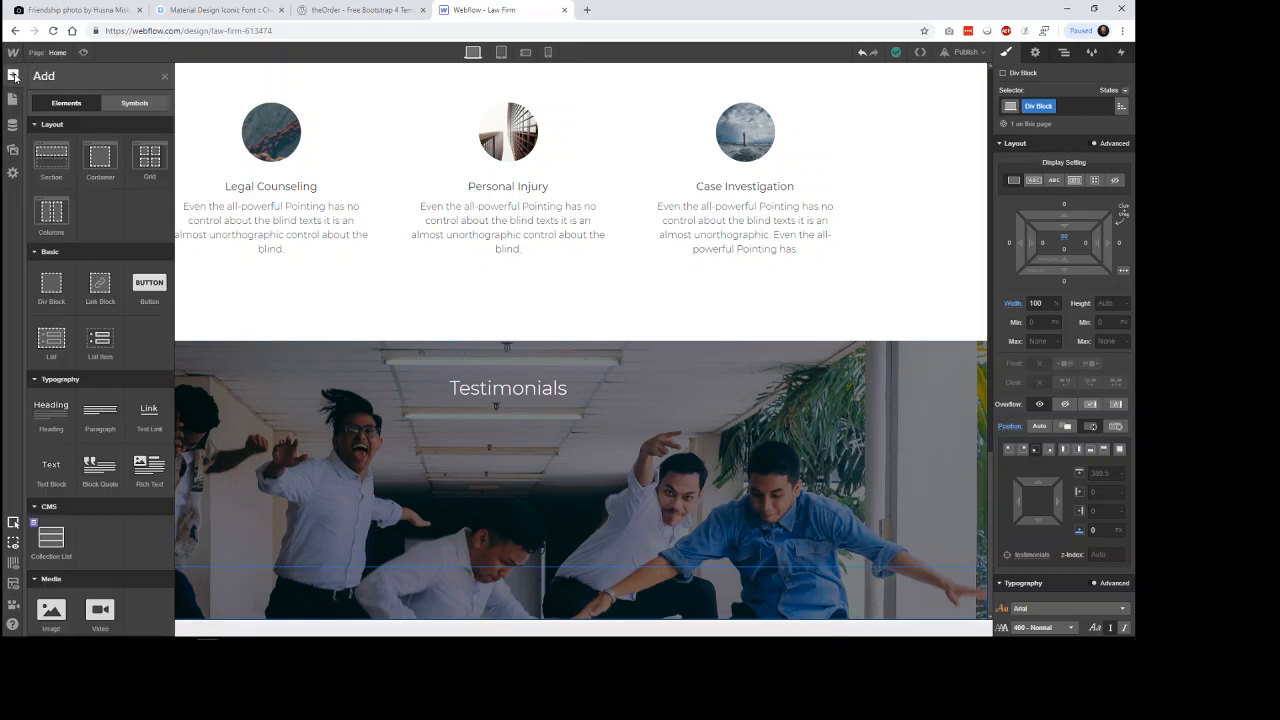
pyautogui.click(13, 75)
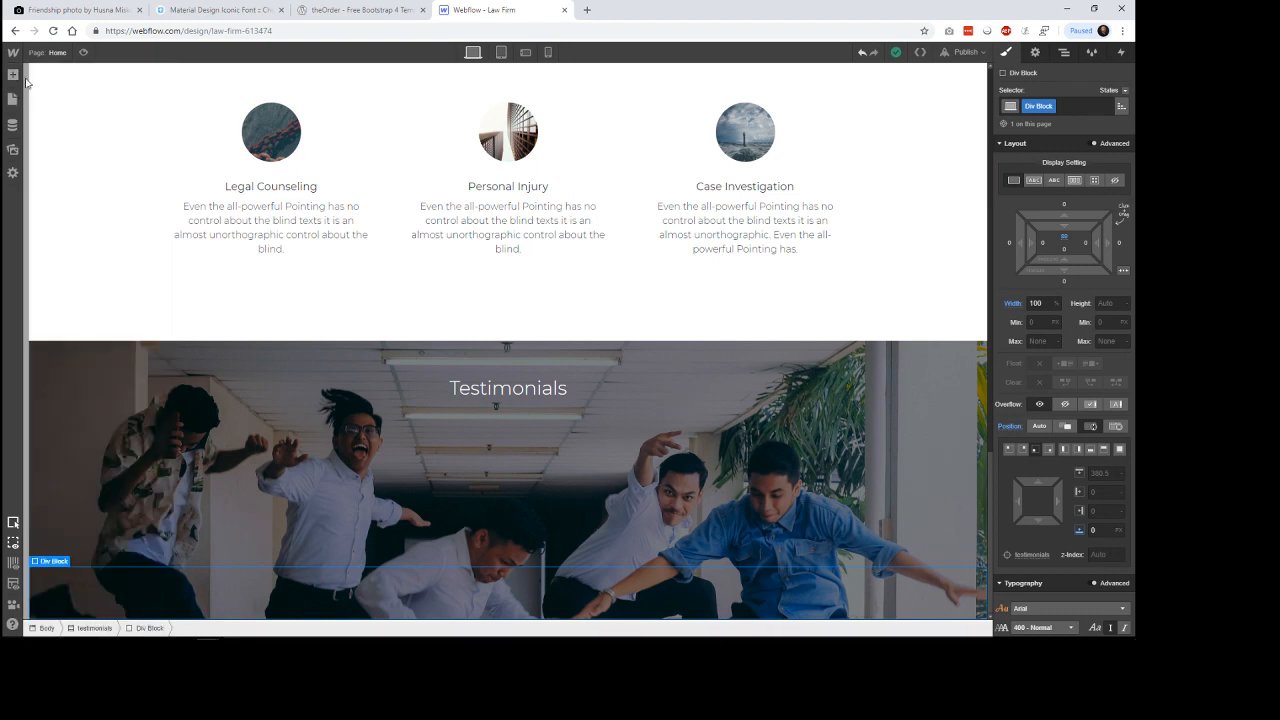
pyautogui.scroll(-5, 1100, 585)
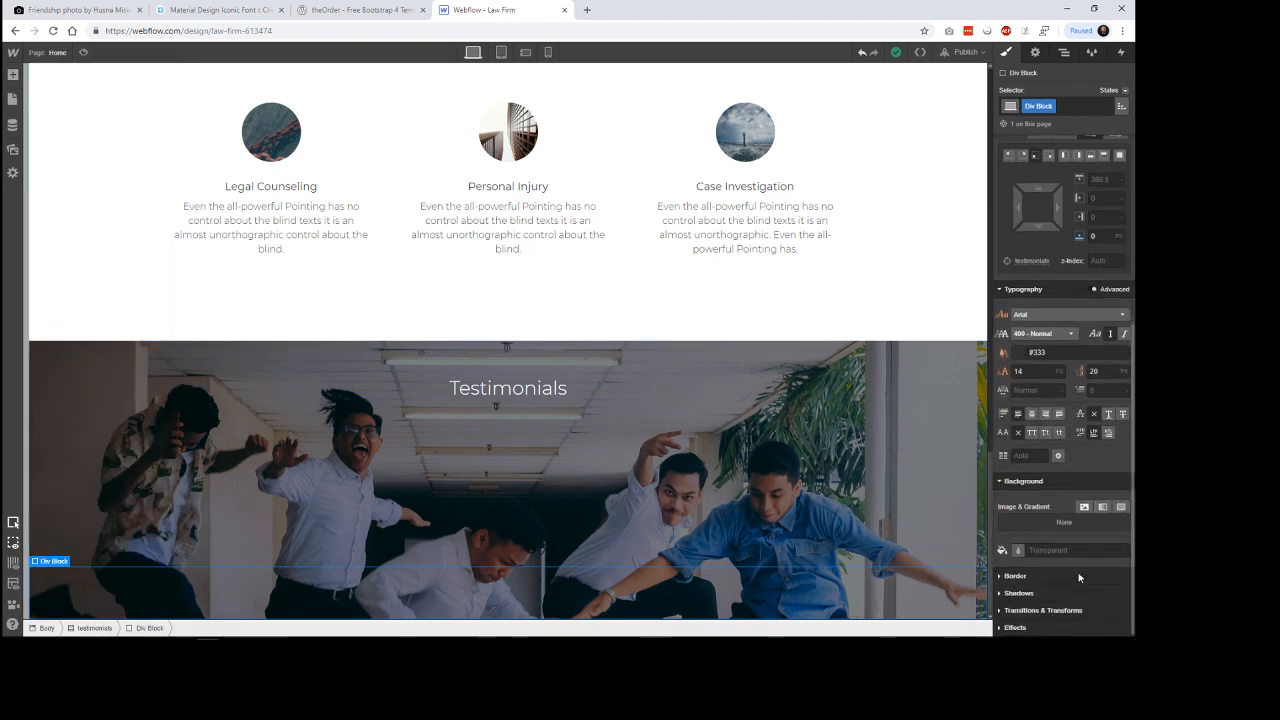
pyautogui.click(1018, 550)
pyautogui.moveTo(1025, 390); pyautogui.dragTo(1021, 393)
pyautogui.moveTo(1036, 507); pyautogui.dragTo(1074, 411)
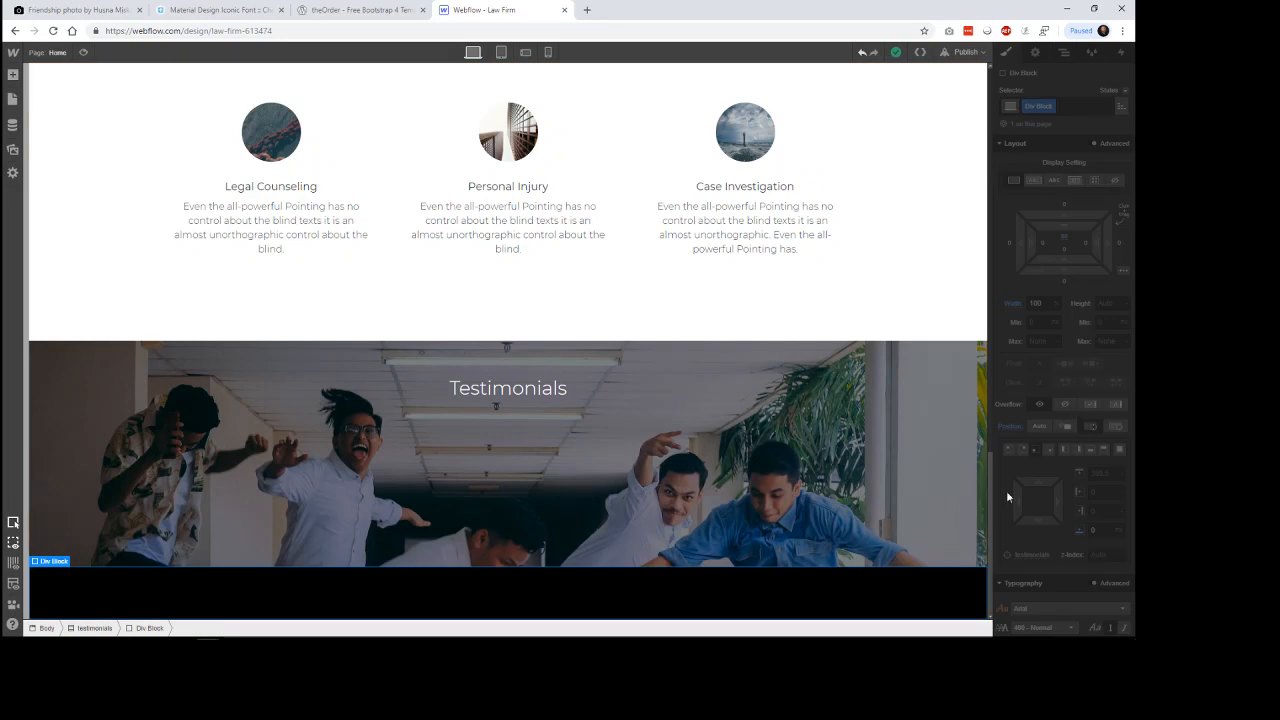
pyautogui.click(905, 592)
pyautogui.scroll(-4, 1083, 568)
pyautogui.scroll(-1, 1083, 566)
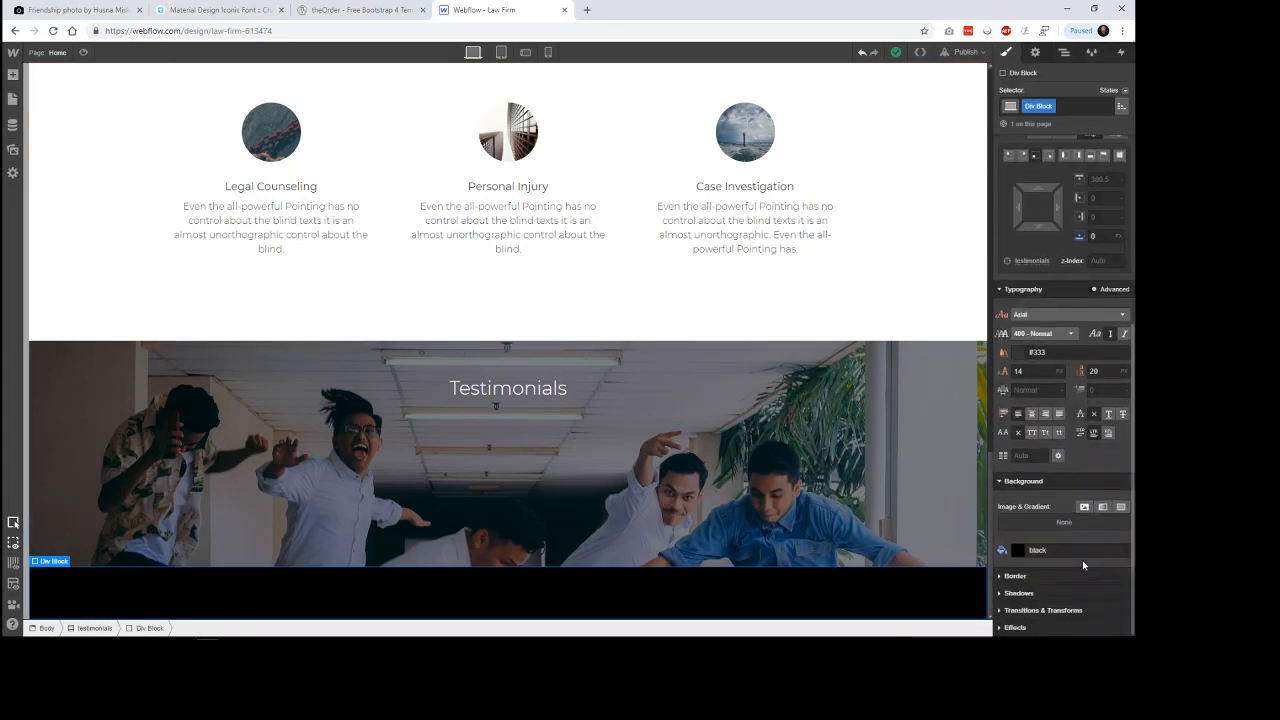
pyautogui.click(1016, 551)
pyautogui.click(1092, 429)
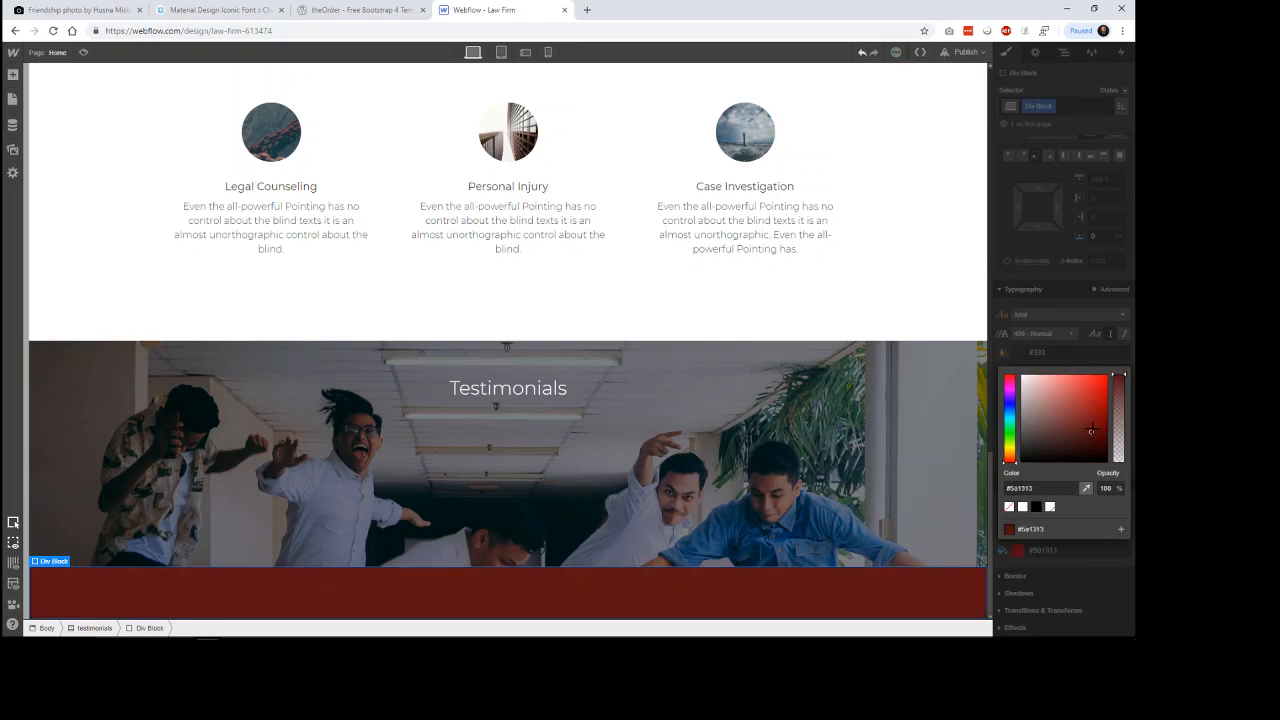
pyautogui.click(957, 297)
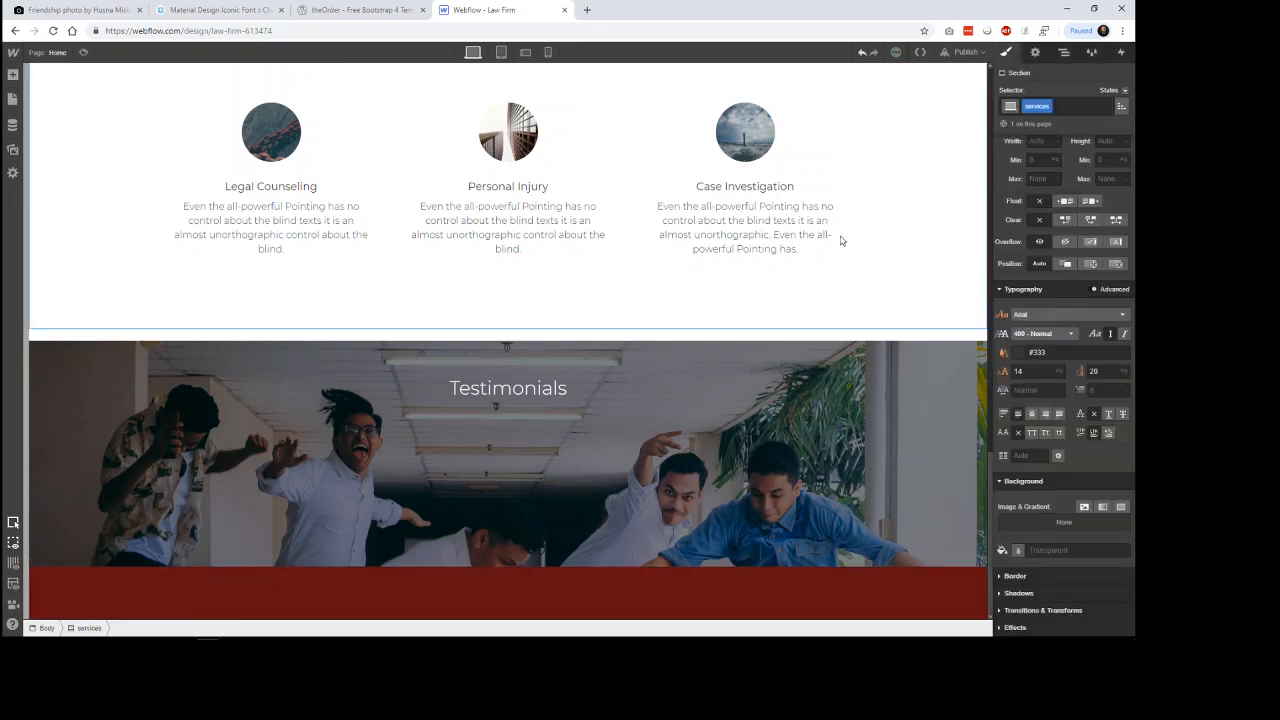
pyautogui.click(14, 76)
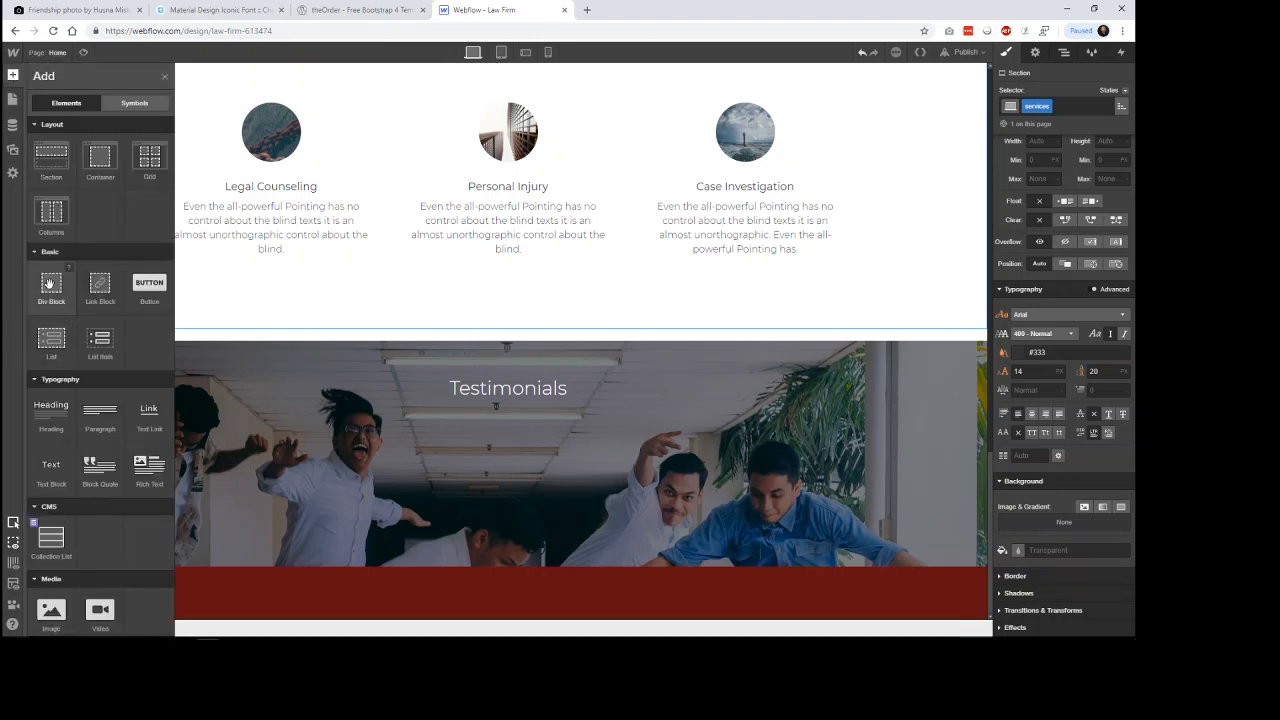
pyautogui.moveTo(49, 285); pyautogui.dragTo(243, 585)
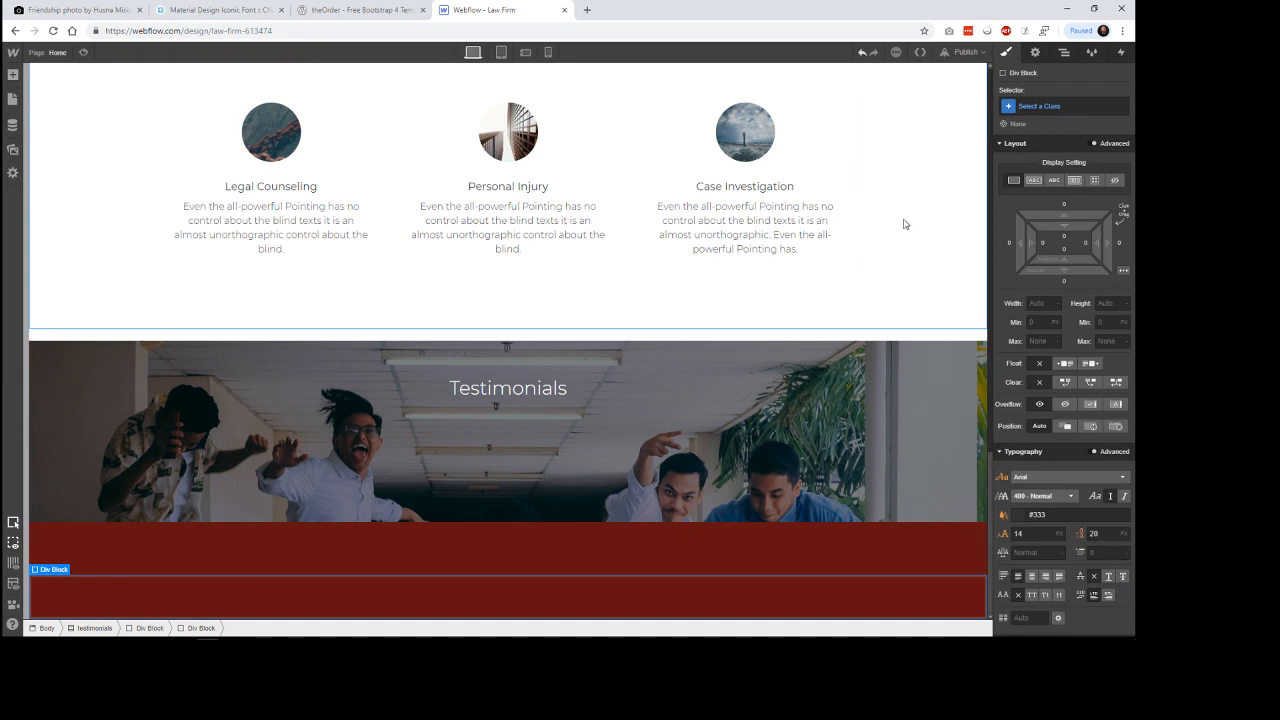
pyautogui.press('Escape')
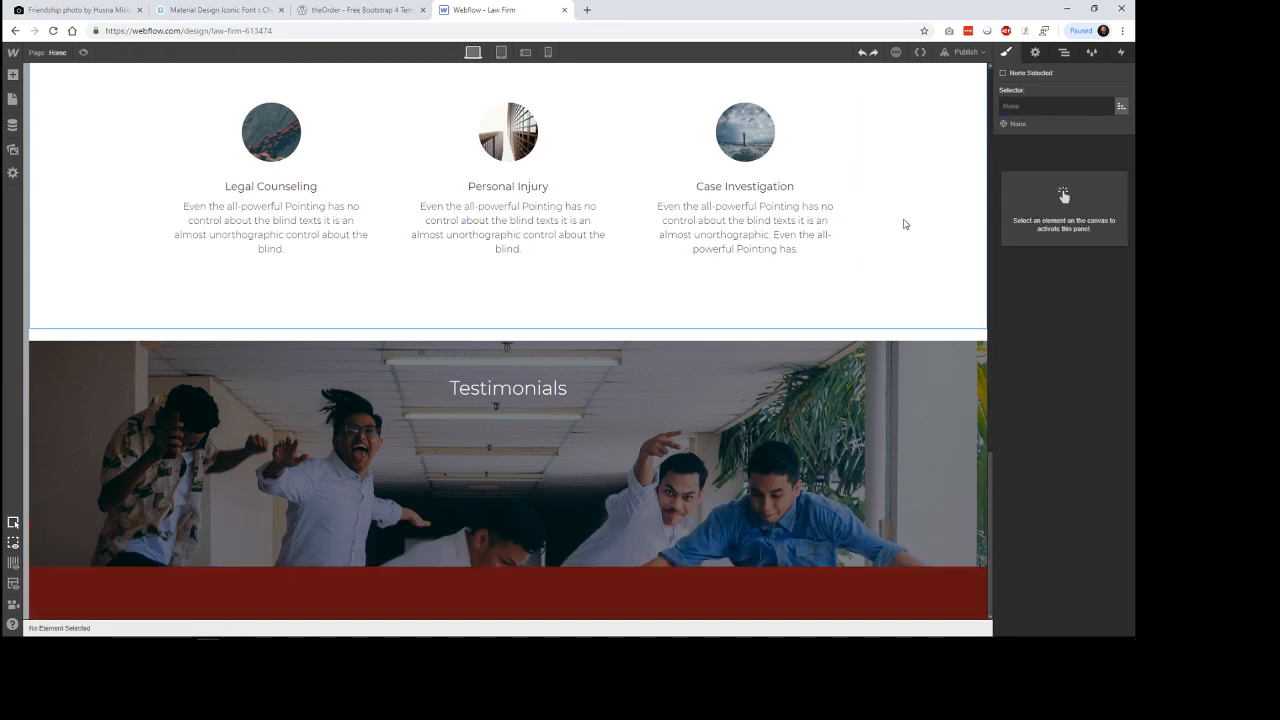
# Add a collection list inside the red div block, connect it to the Testimonials collection and lay it out in four columns.
pyautogui.click(13, 75)
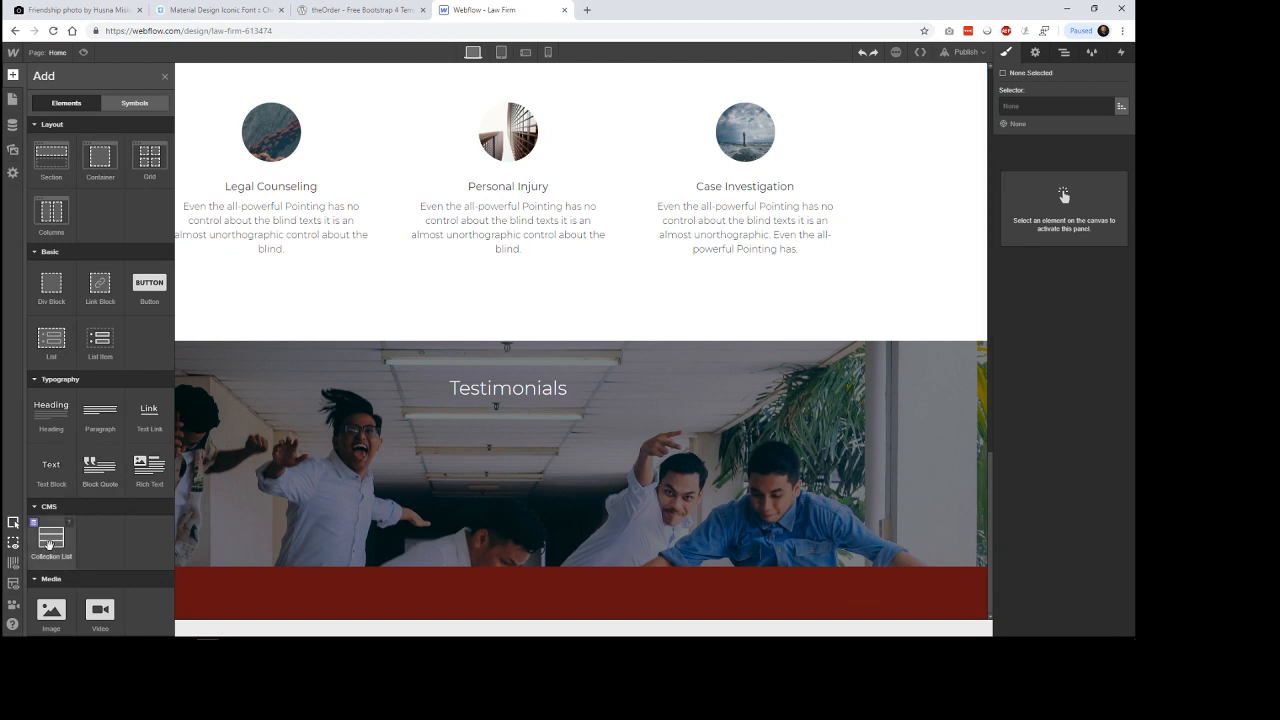
pyautogui.moveTo(50, 545); pyautogui.dragTo(395, 612)
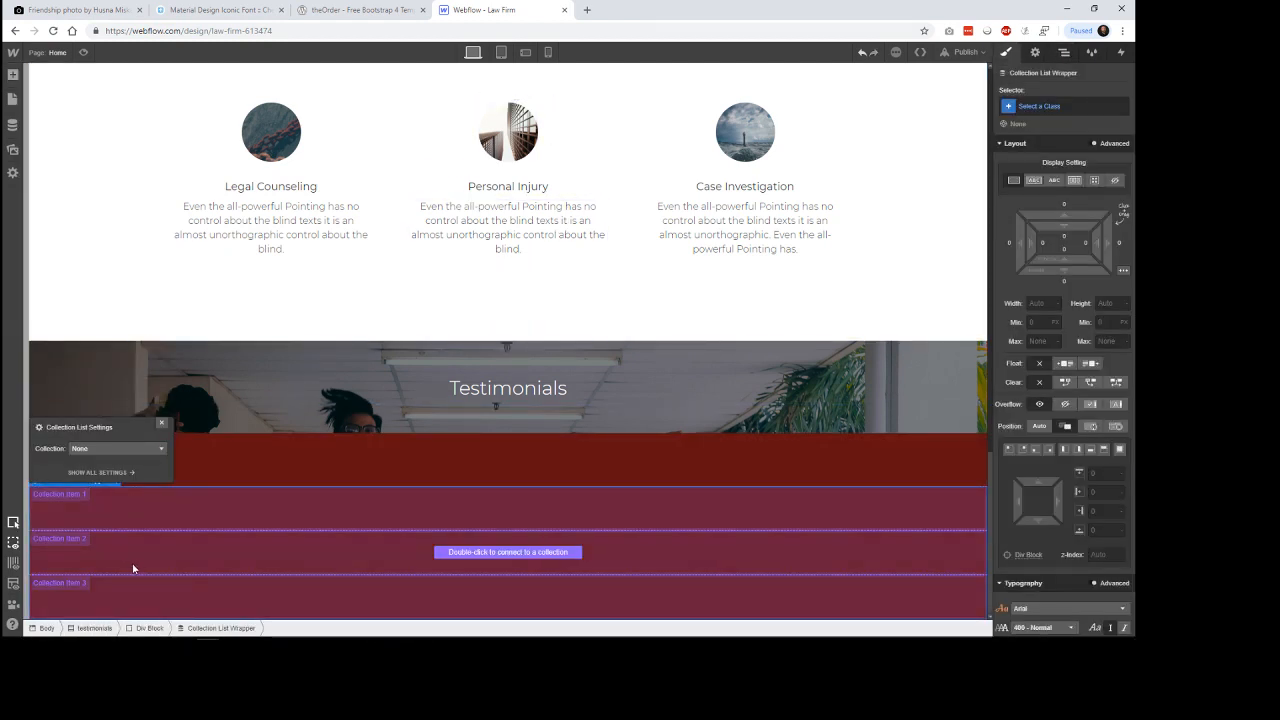
pyautogui.click(122, 449)
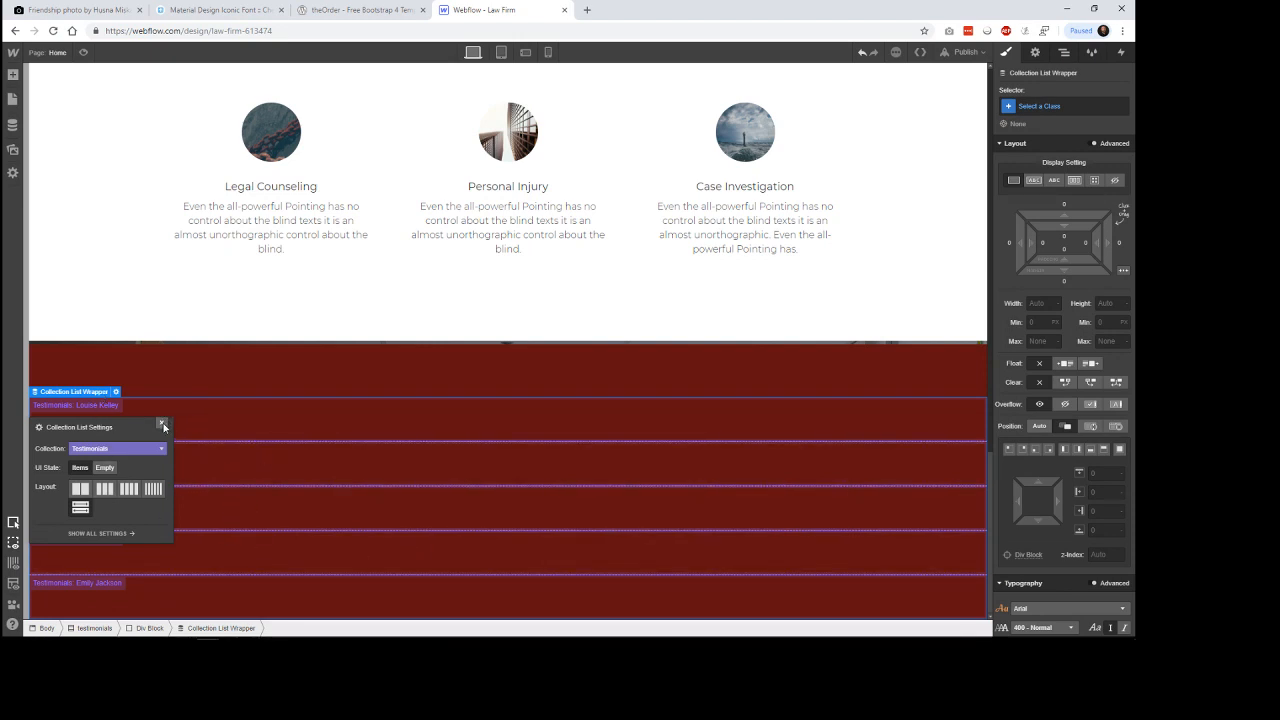
pyautogui.click(130, 491)
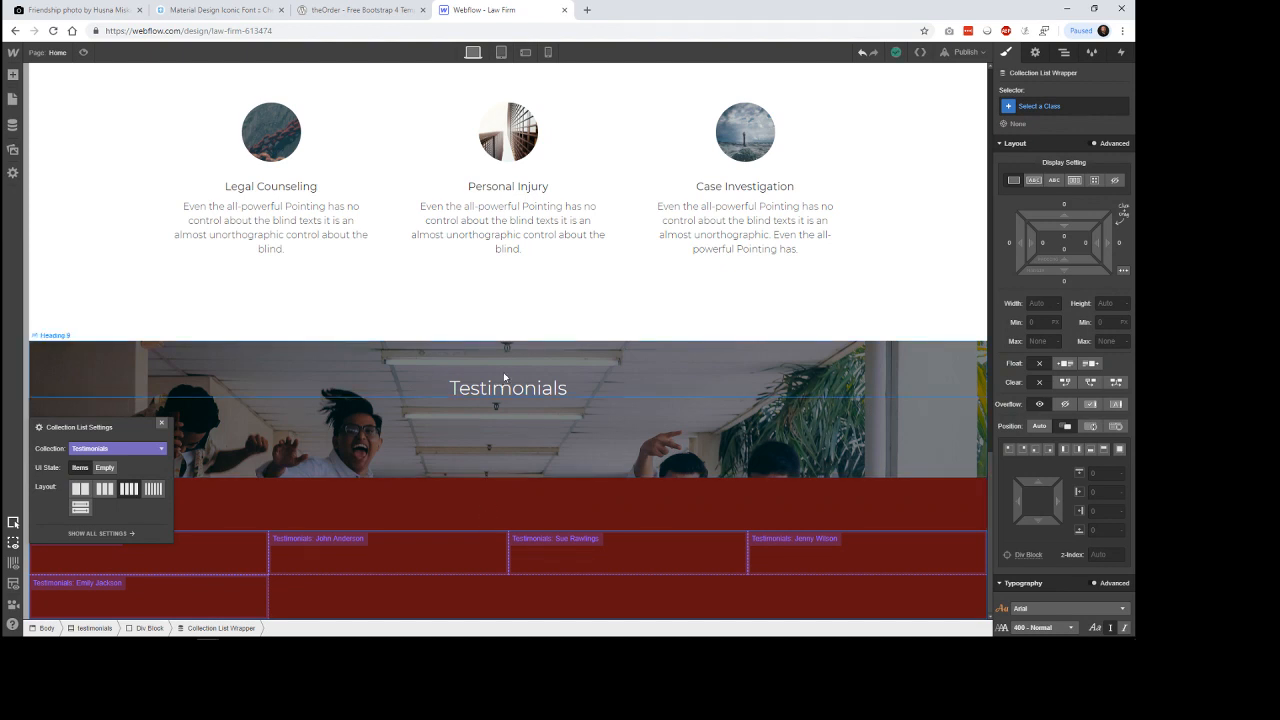
pyautogui.click(161, 423)
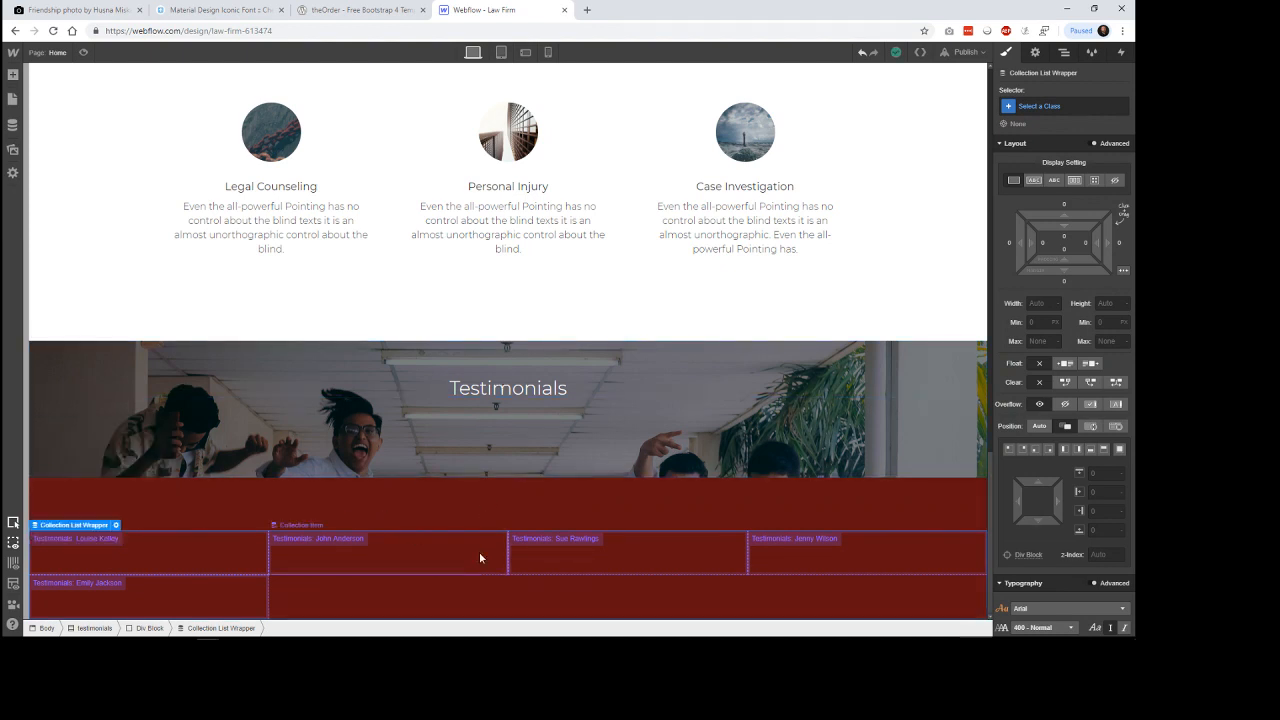
# Switch to the theOrder reference page and examine how the first testimonial card combines its quote, photo, name and job title.
pyautogui.click(355, 10)
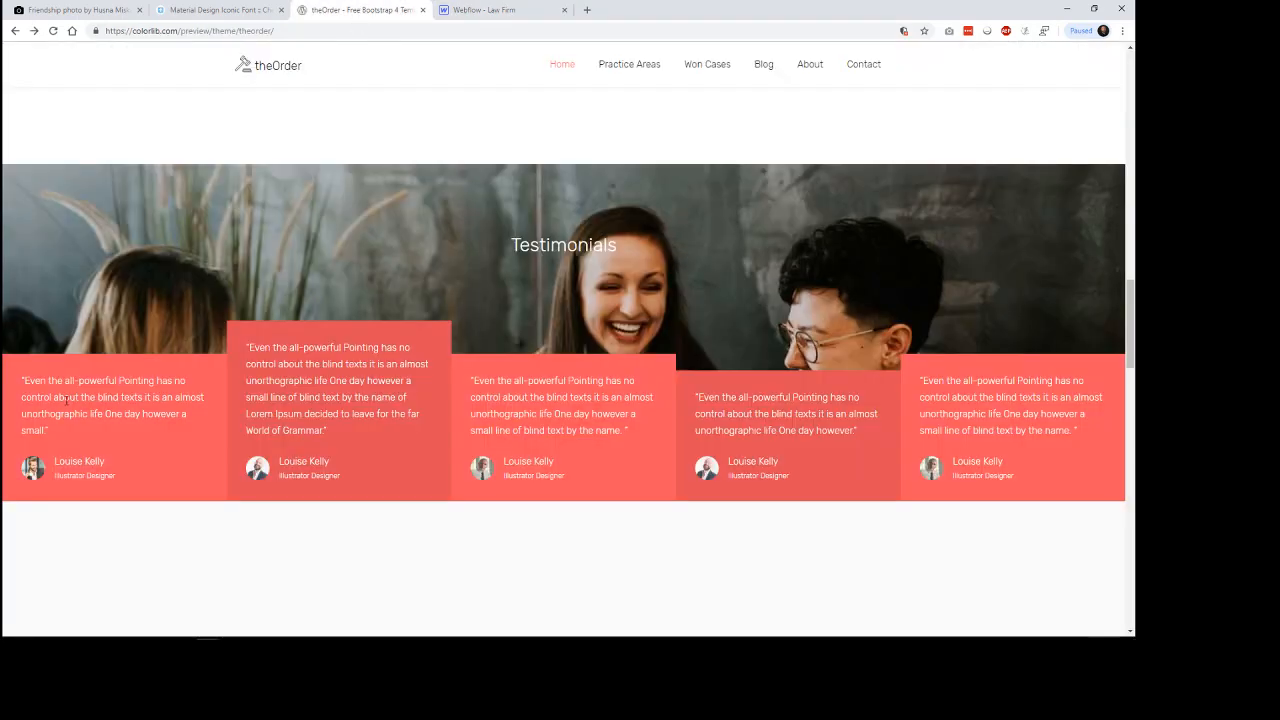
pyautogui.moveTo(23, 378); pyautogui.dragTo(112, 437)
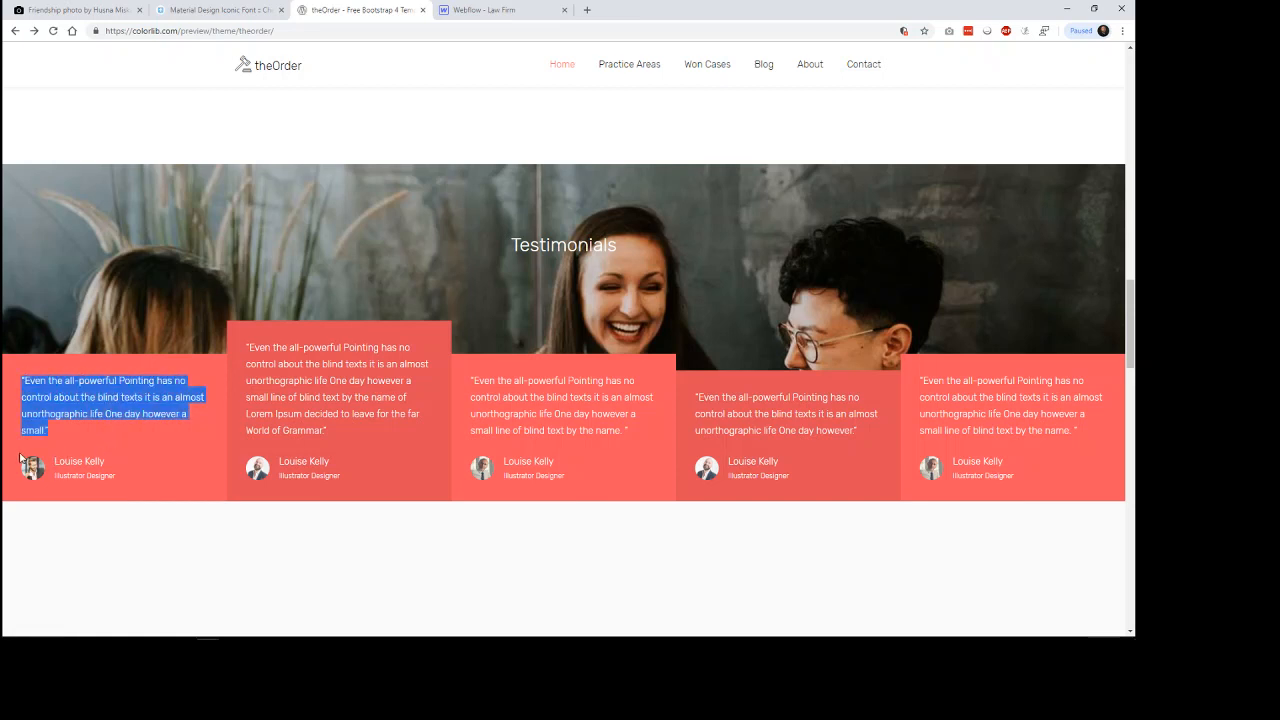
pyautogui.moveTo(21, 456); pyautogui.dragTo(129, 486)
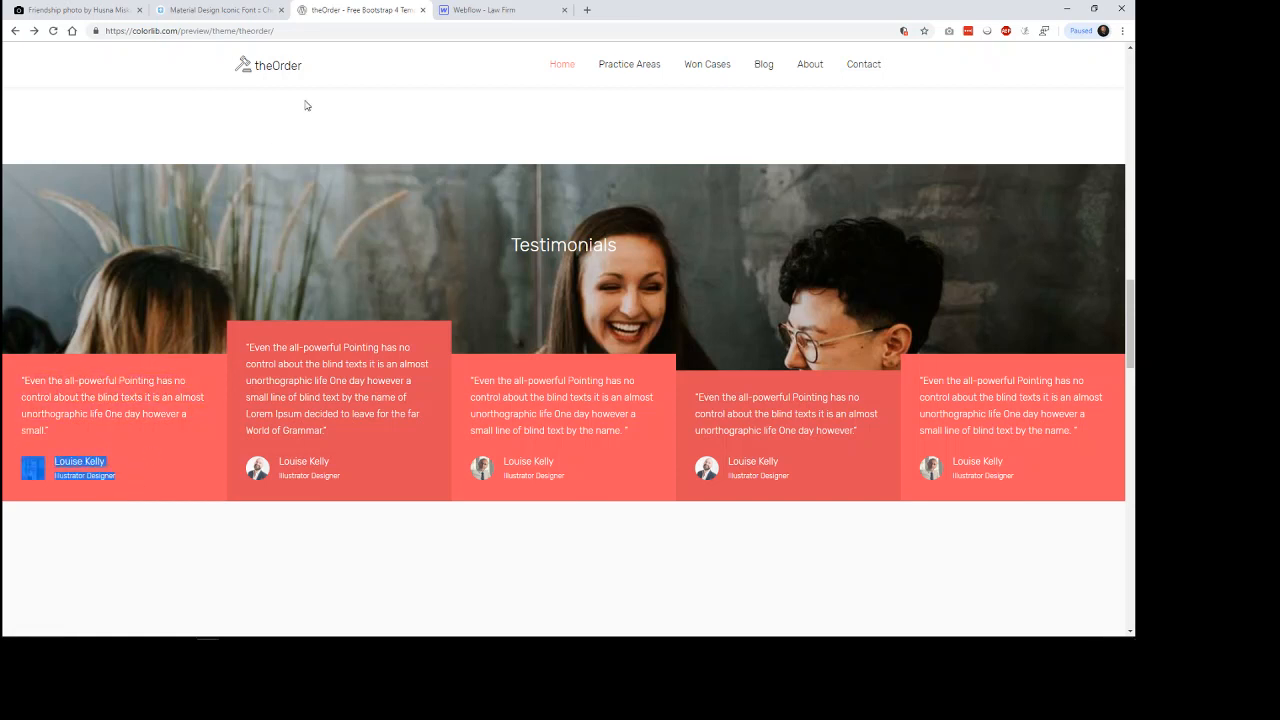
pyautogui.click(482, 10)
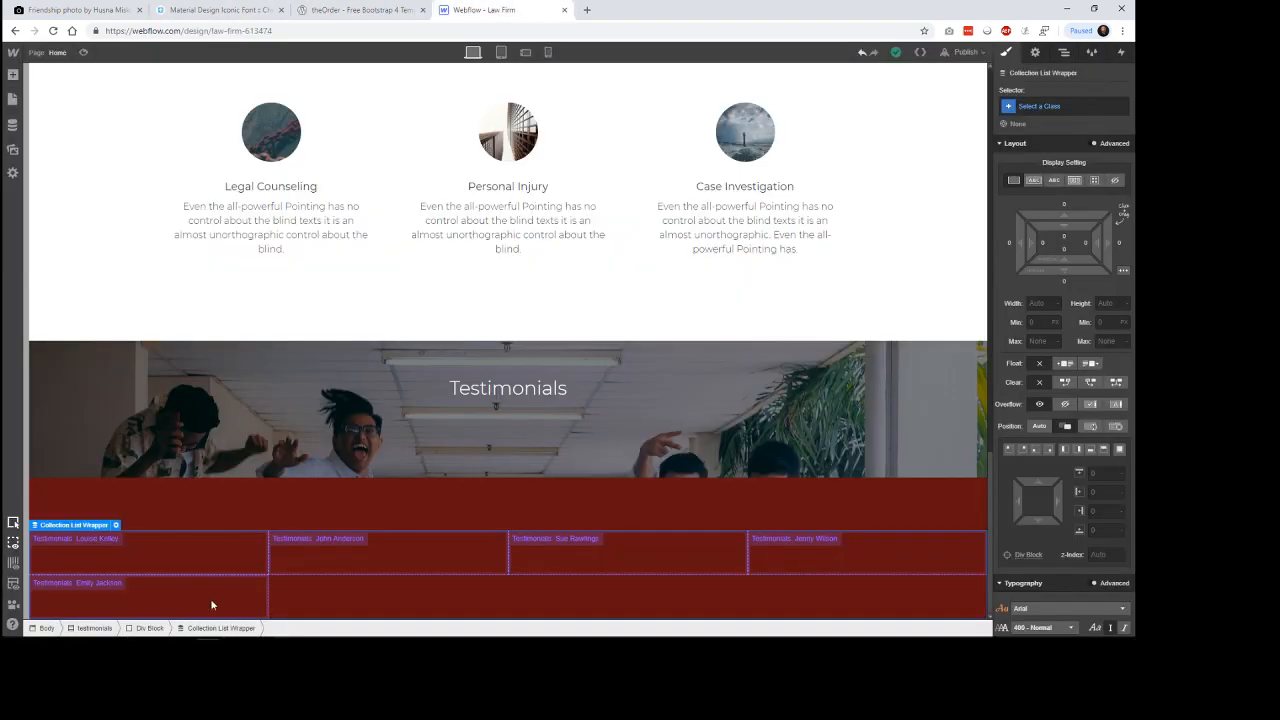
# Add a div block inside the testimonials collection item and place a paragraph in it.
pyautogui.click(191, 557)
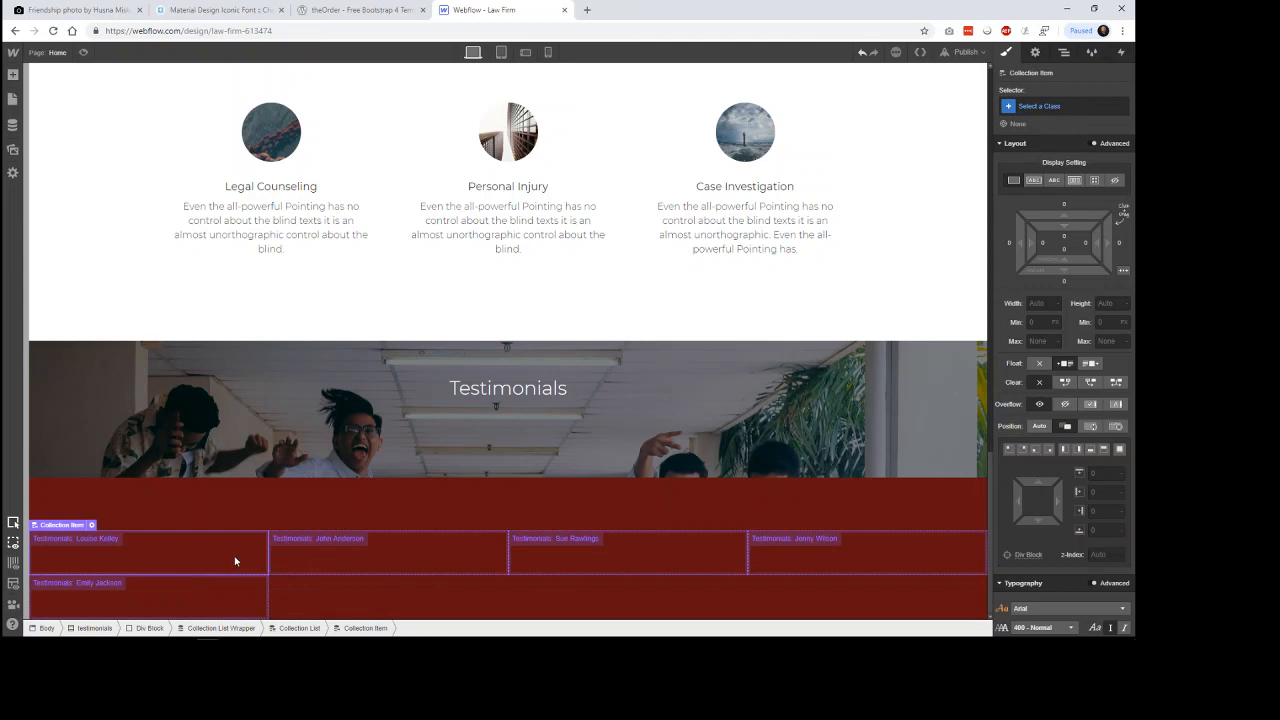
pyautogui.click(13, 75)
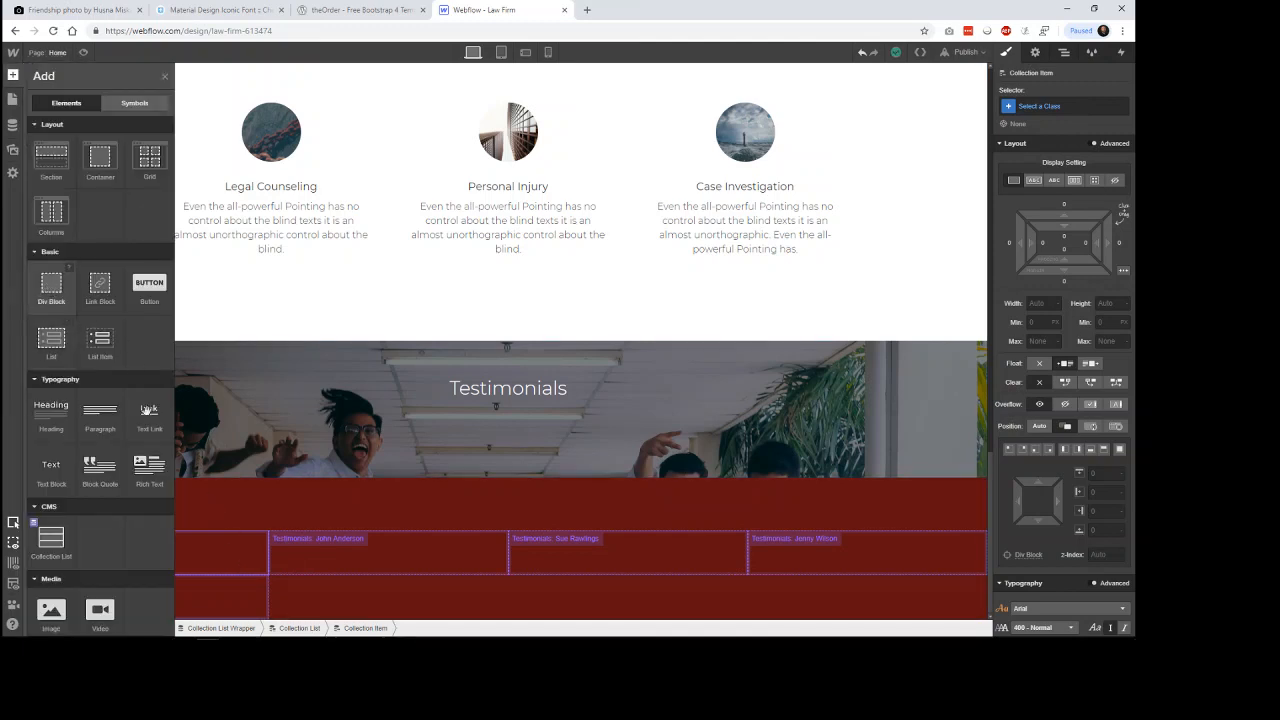
pyautogui.moveTo(47, 287); pyautogui.dragTo(14, 76)
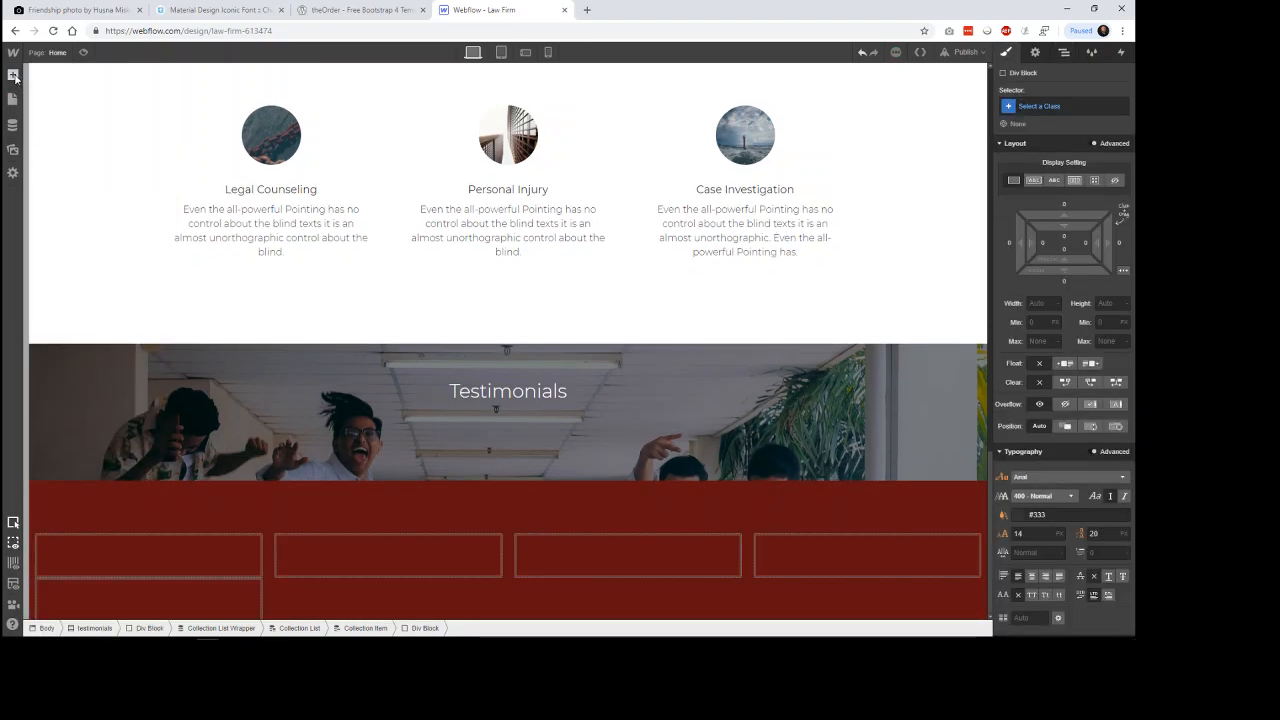
pyautogui.doubleClick(15, 78)
pyautogui.click(14, 77)
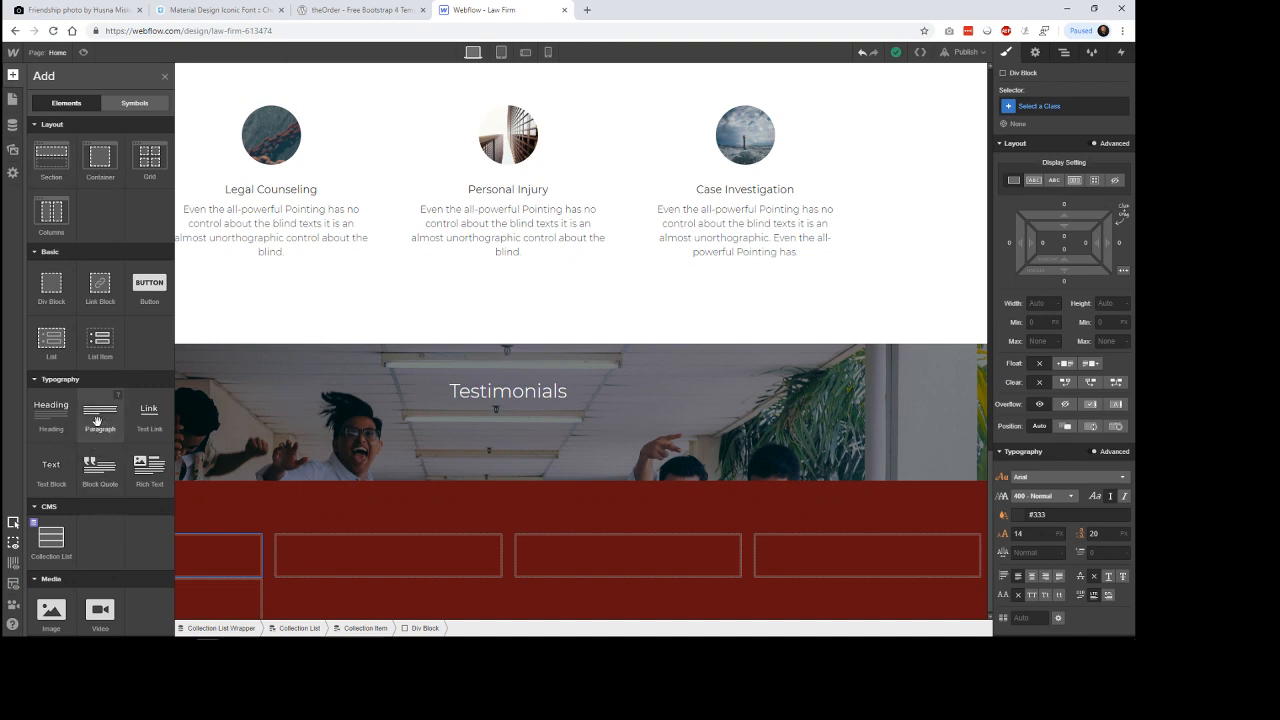
pyautogui.moveTo(104, 420); pyautogui.dragTo(195, 558)
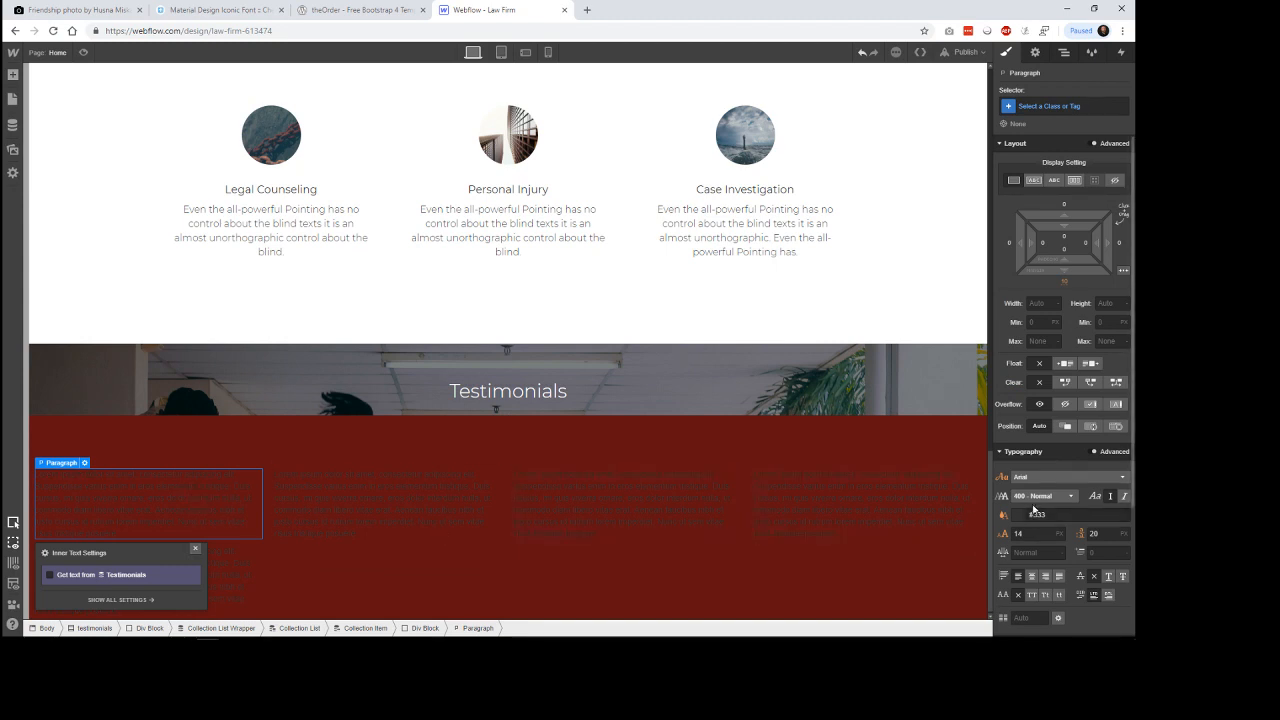
# Try to bind the testimonial paragraph's text to a field of the Testimonials collection.
pyautogui.click(139, 578)
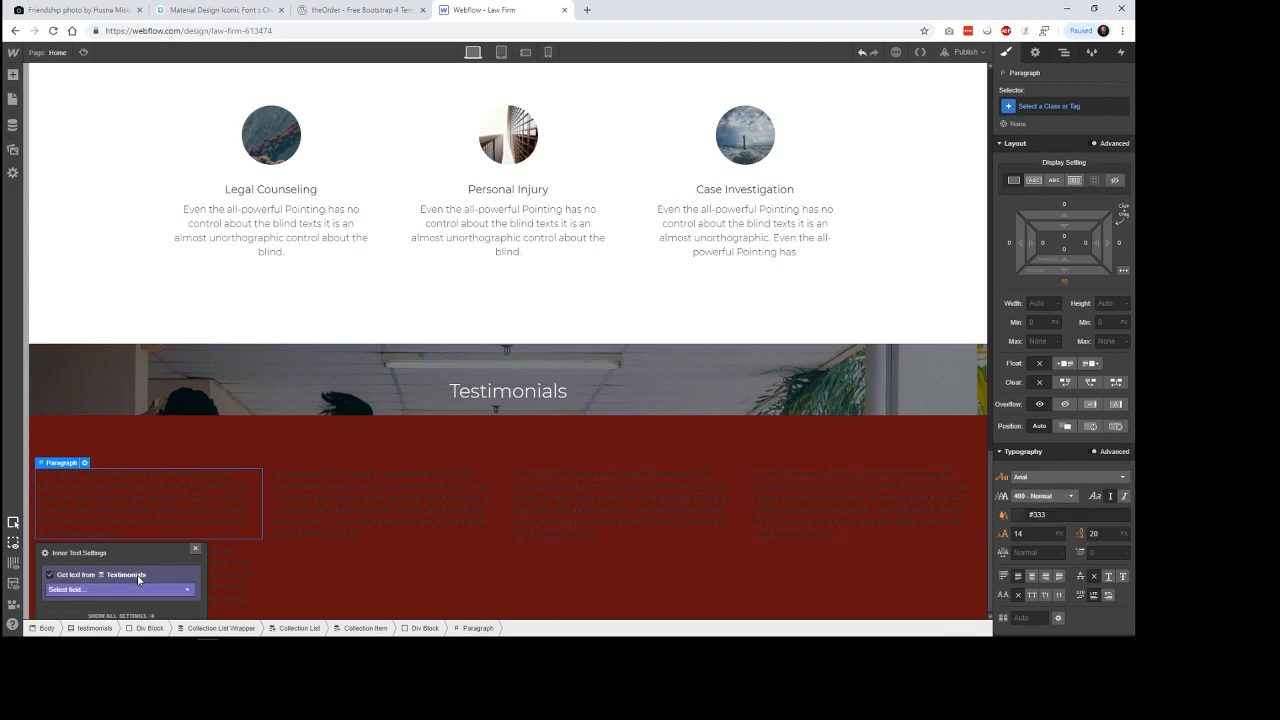
pyautogui.click(137, 590)
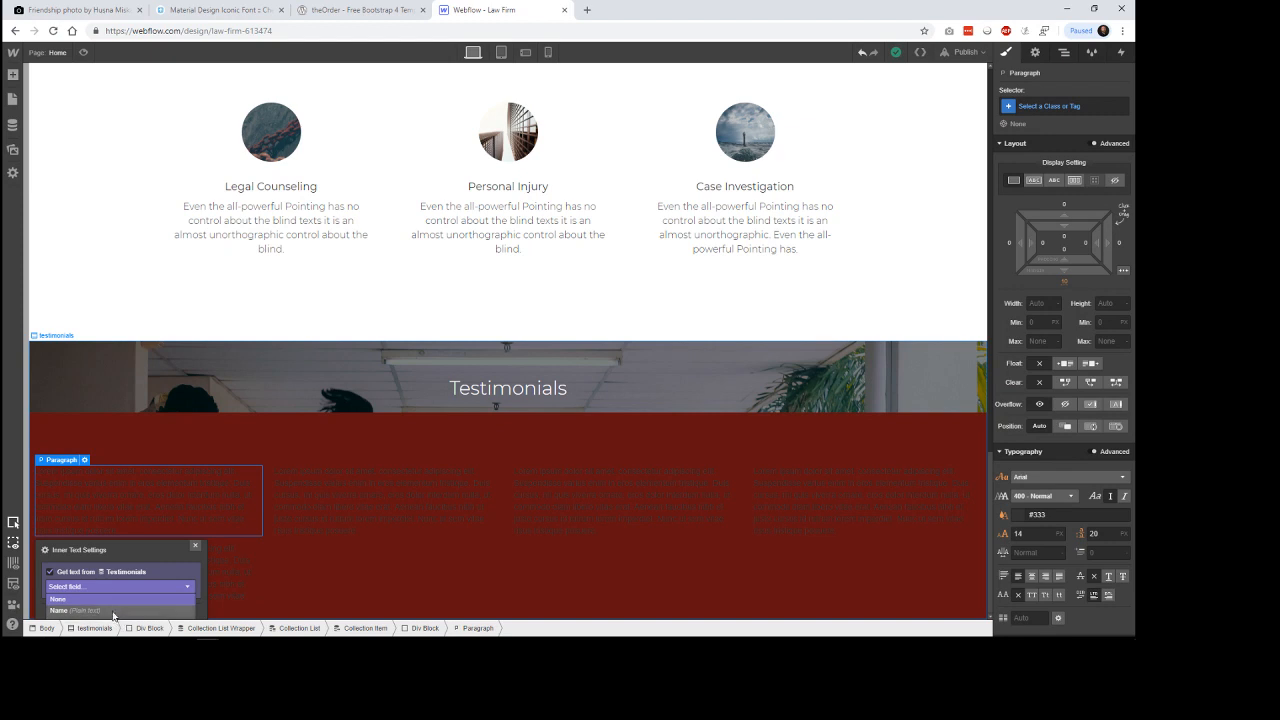
pyautogui.click(140, 552)
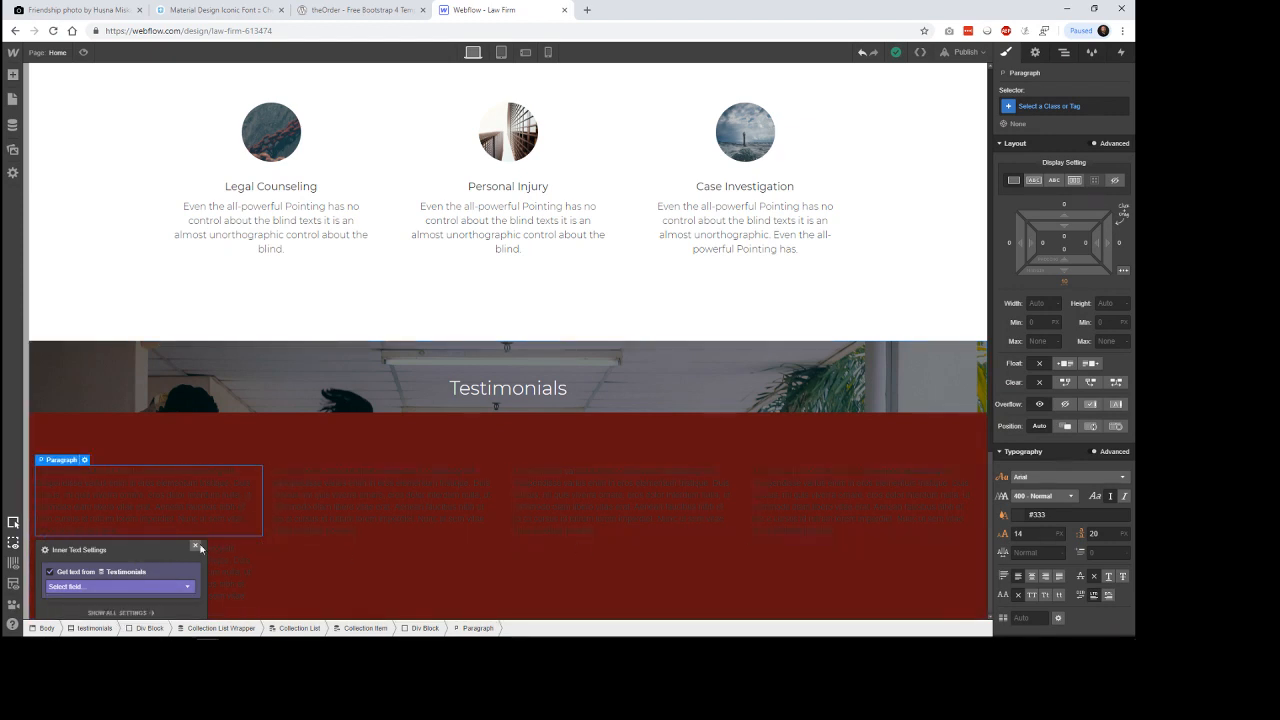
pyautogui.click(180, 498)
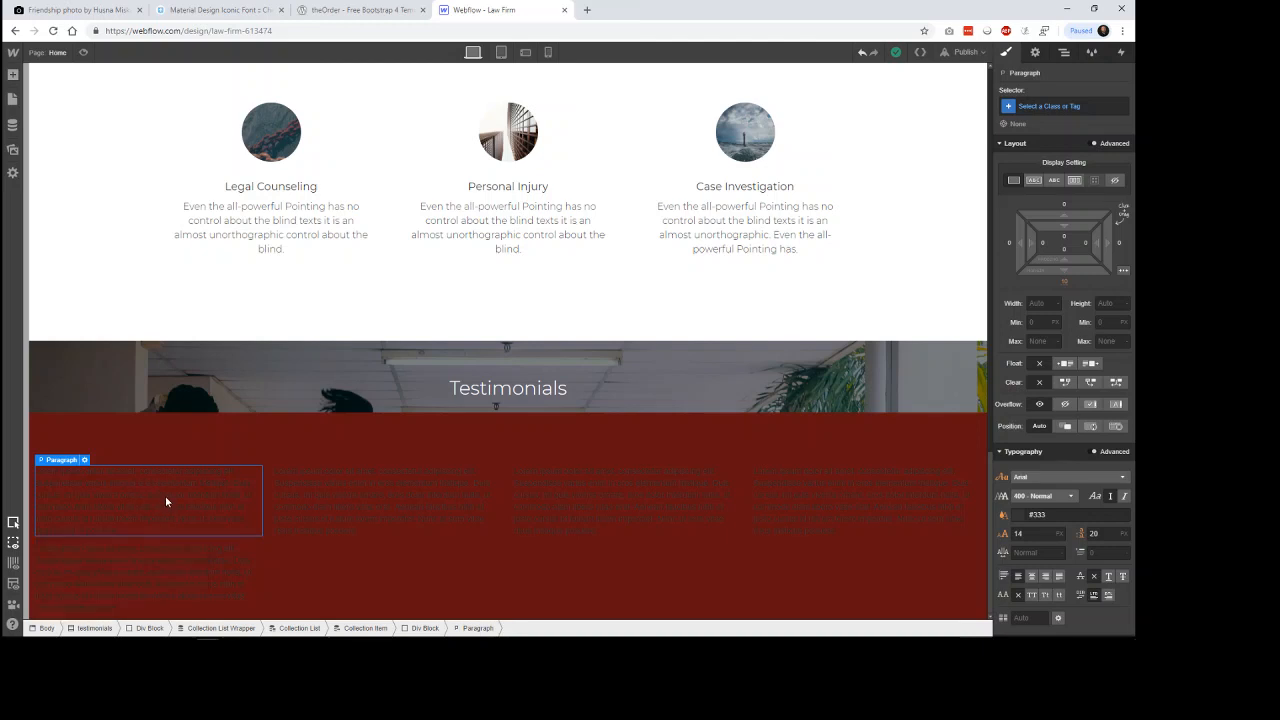
pyautogui.click(85, 460)
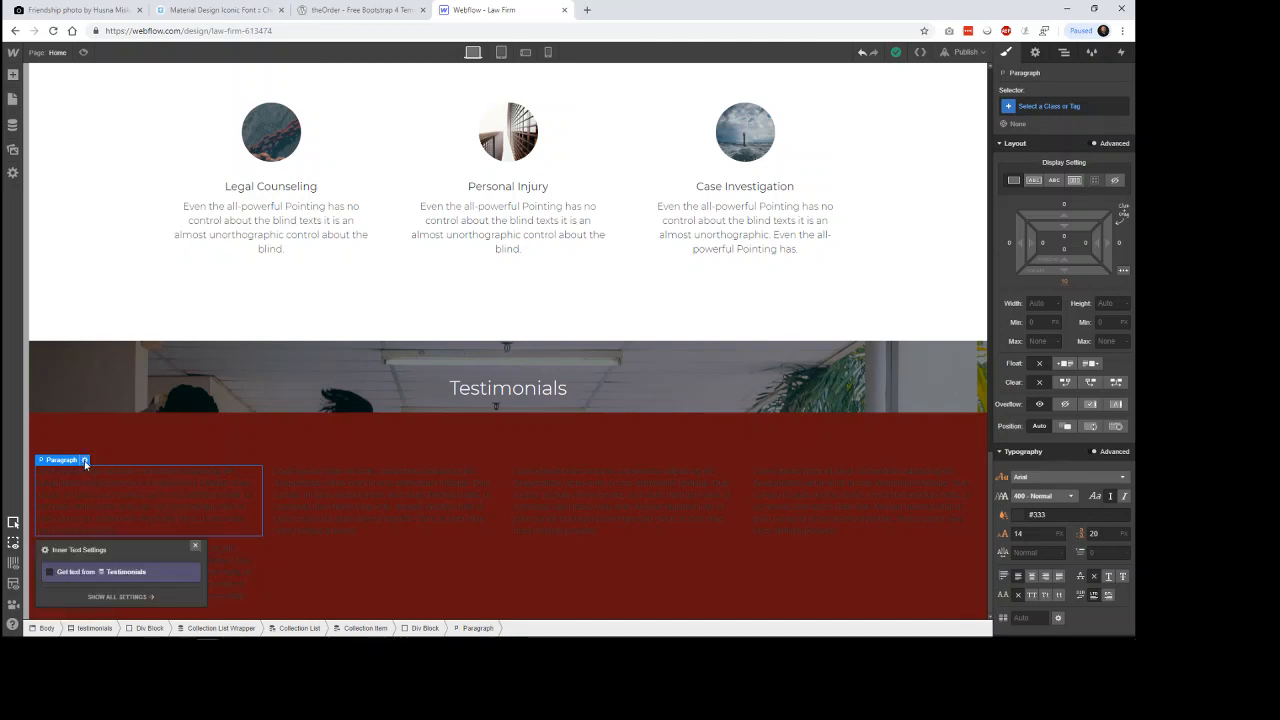
pyautogui.click(144, 573)
pyautogui.click(175, 587)
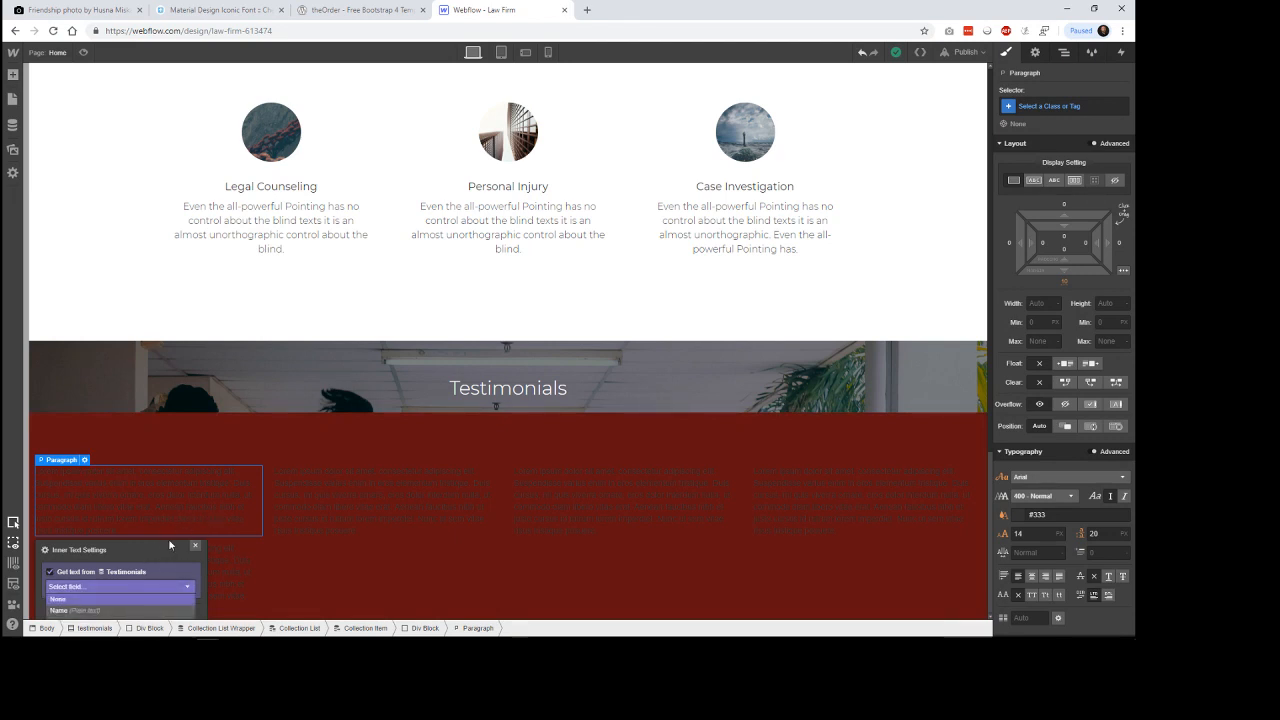
pyautogui.click(328, 584)
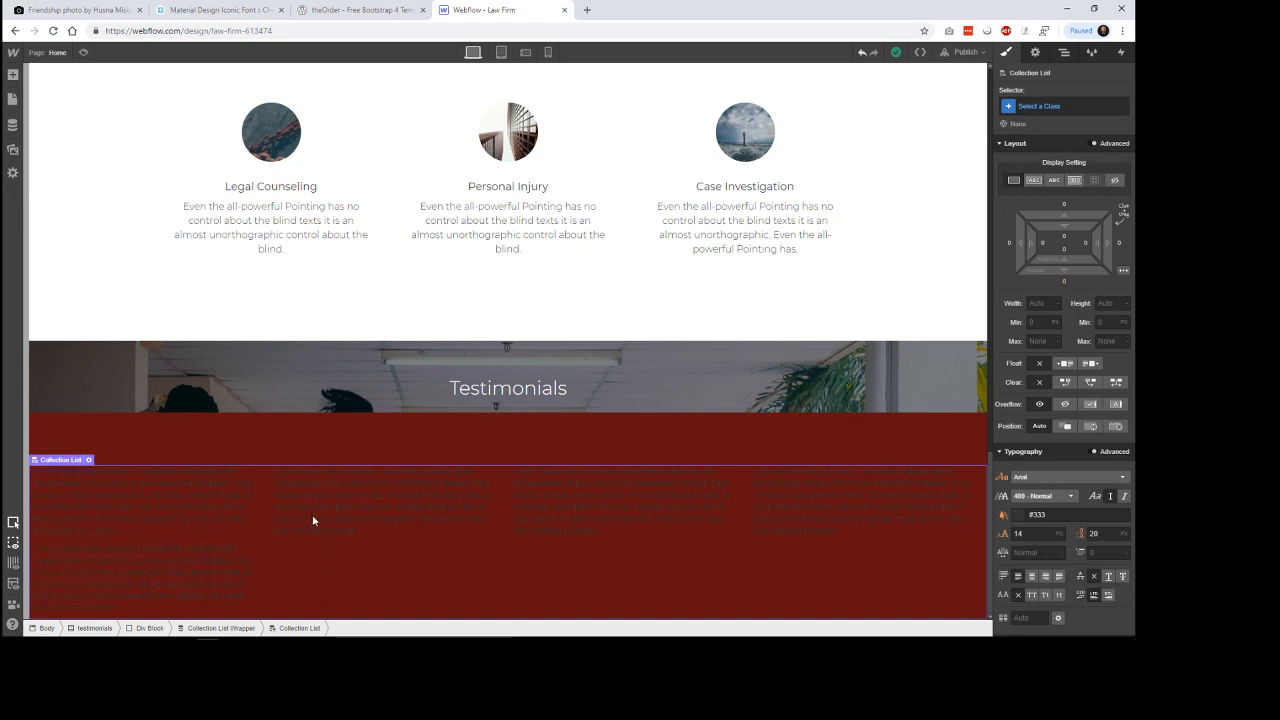
# Add a new section to the Body, directly below the testimonials section.
pyautogui.click(1064, 52)
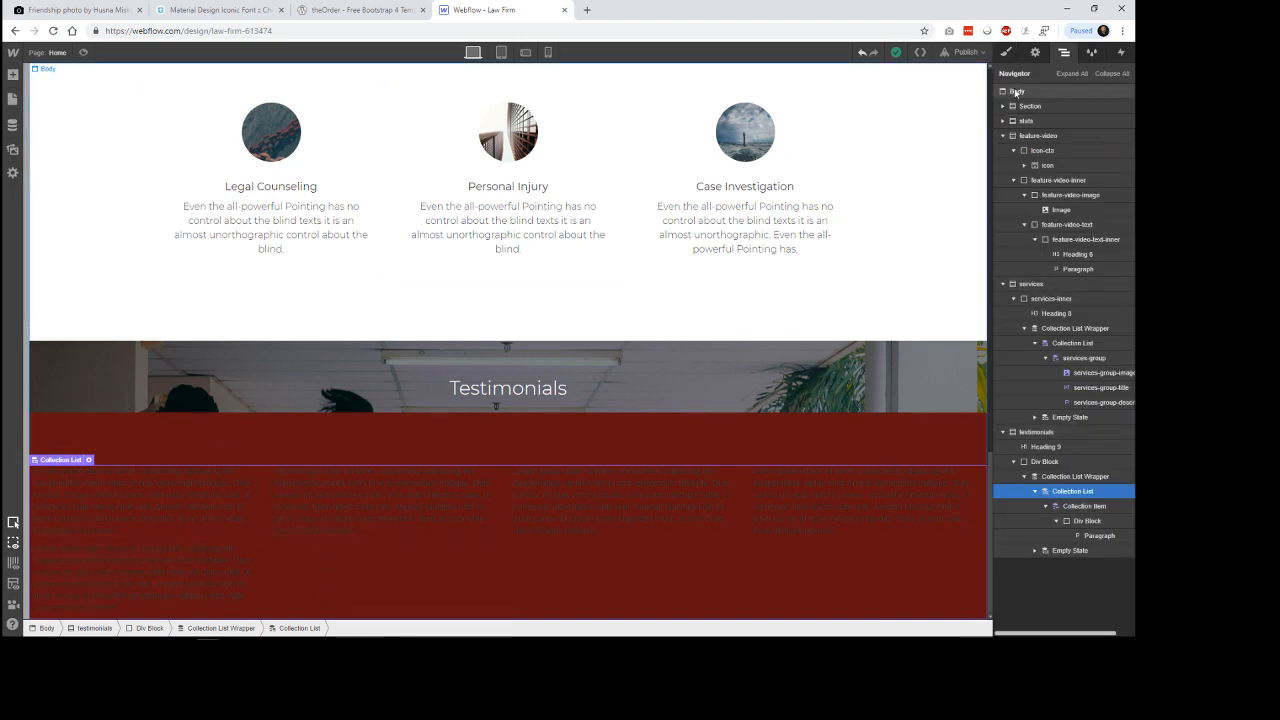
pyautogui.click(564, 127)
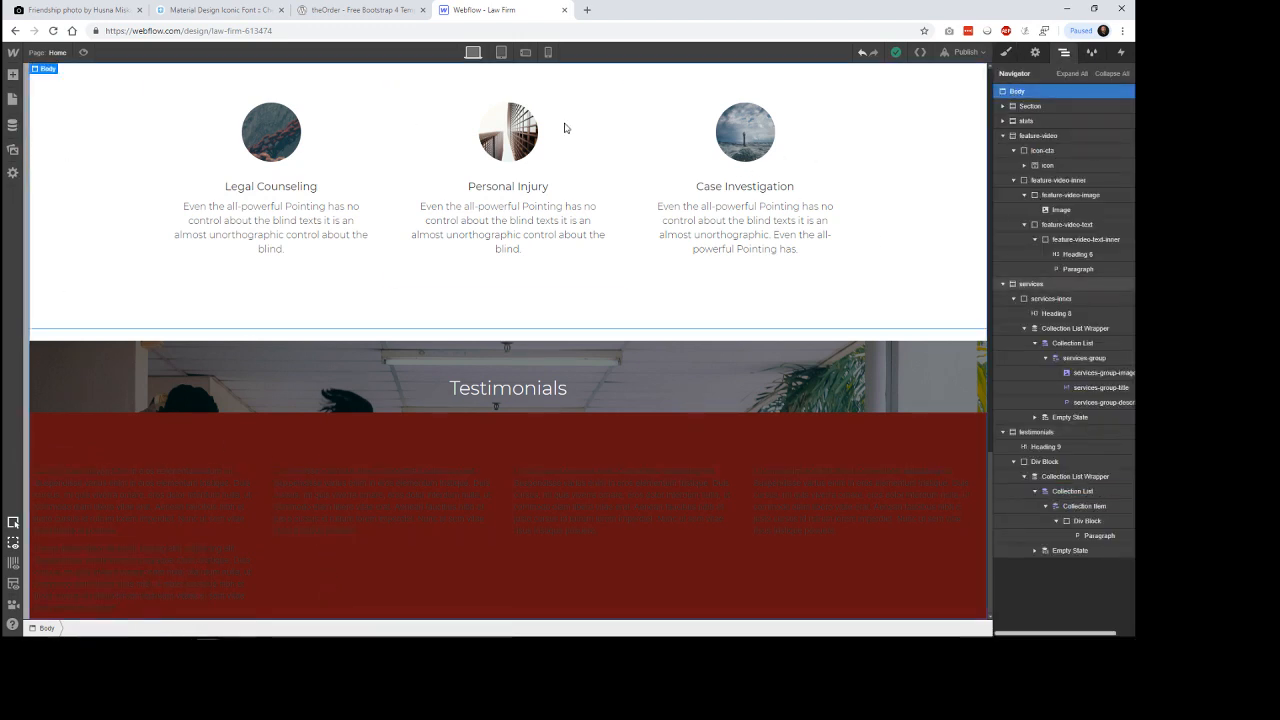
pyautogui.click(12, 75)
pyautogui.click(53, 158)
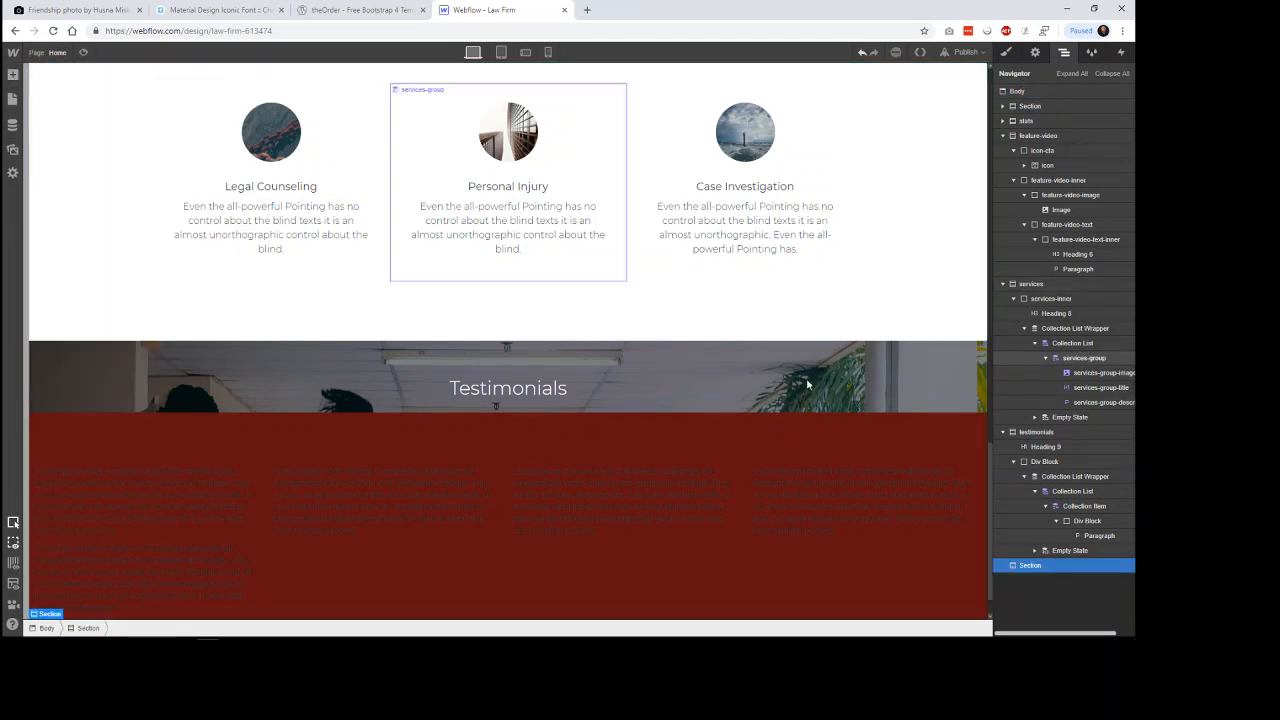
pyautogui.scroll(-1, 908, 379)
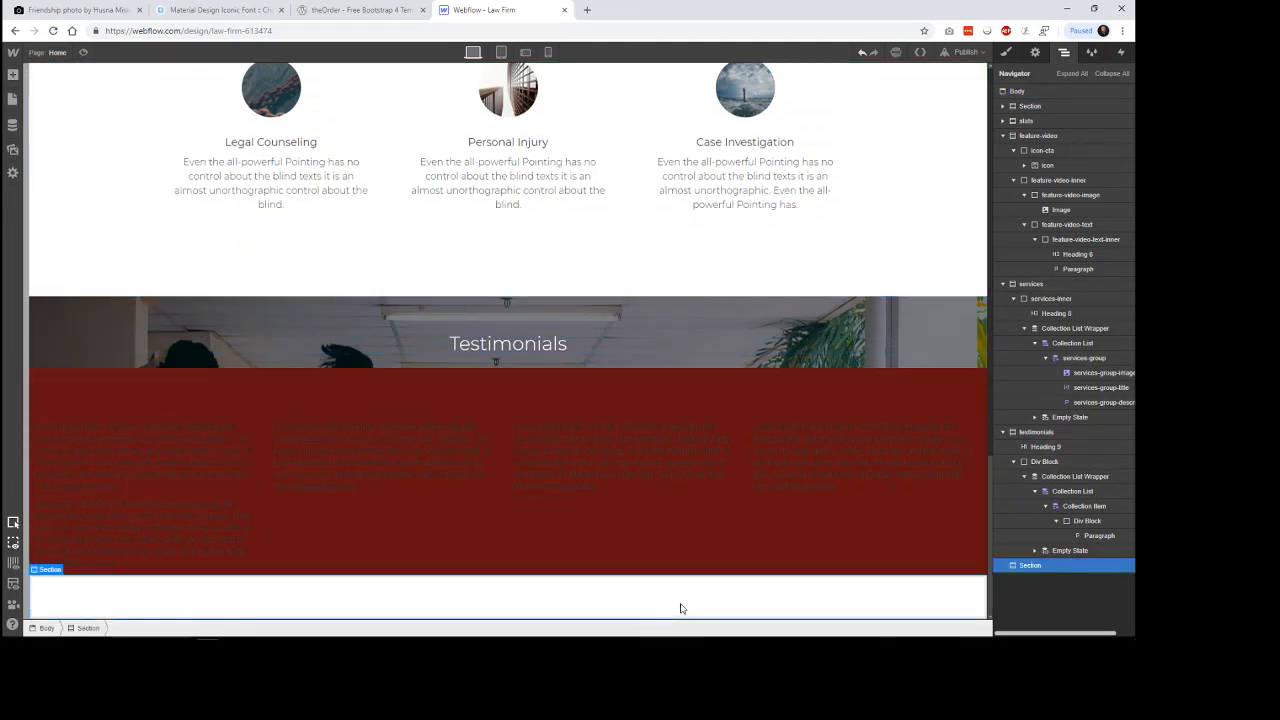
# Bind the testimonial paragraph's text to the Testimonial Text field of the Testimonials collection.
pyautogui.click(165, 465)
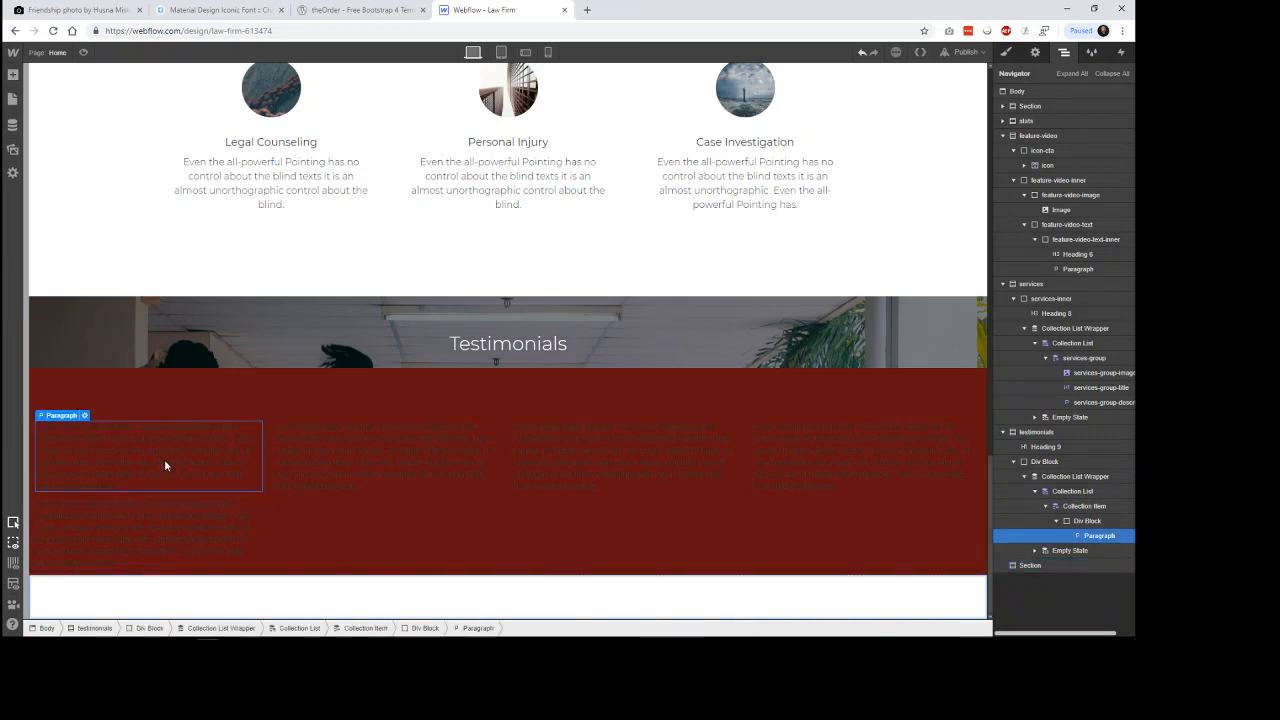
pyautogui.click(85, 416)
pyautogui.click(131, 528)
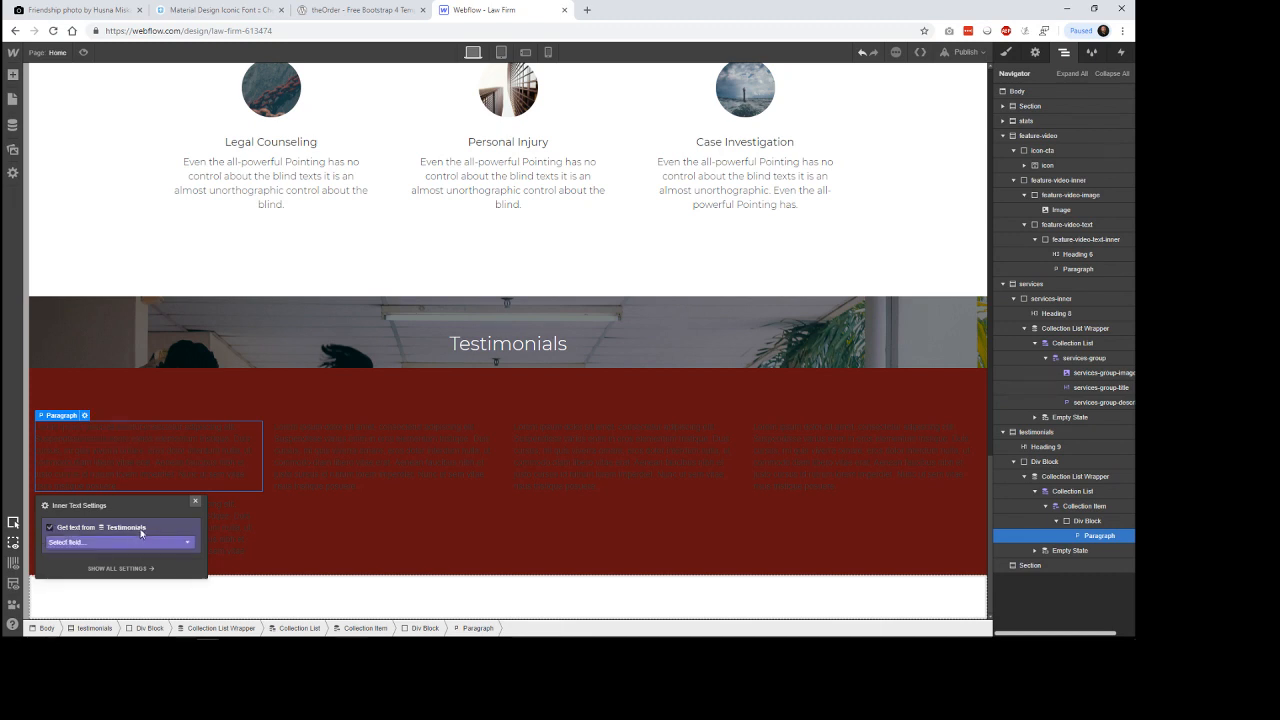
pyautogui.click(145, 542)
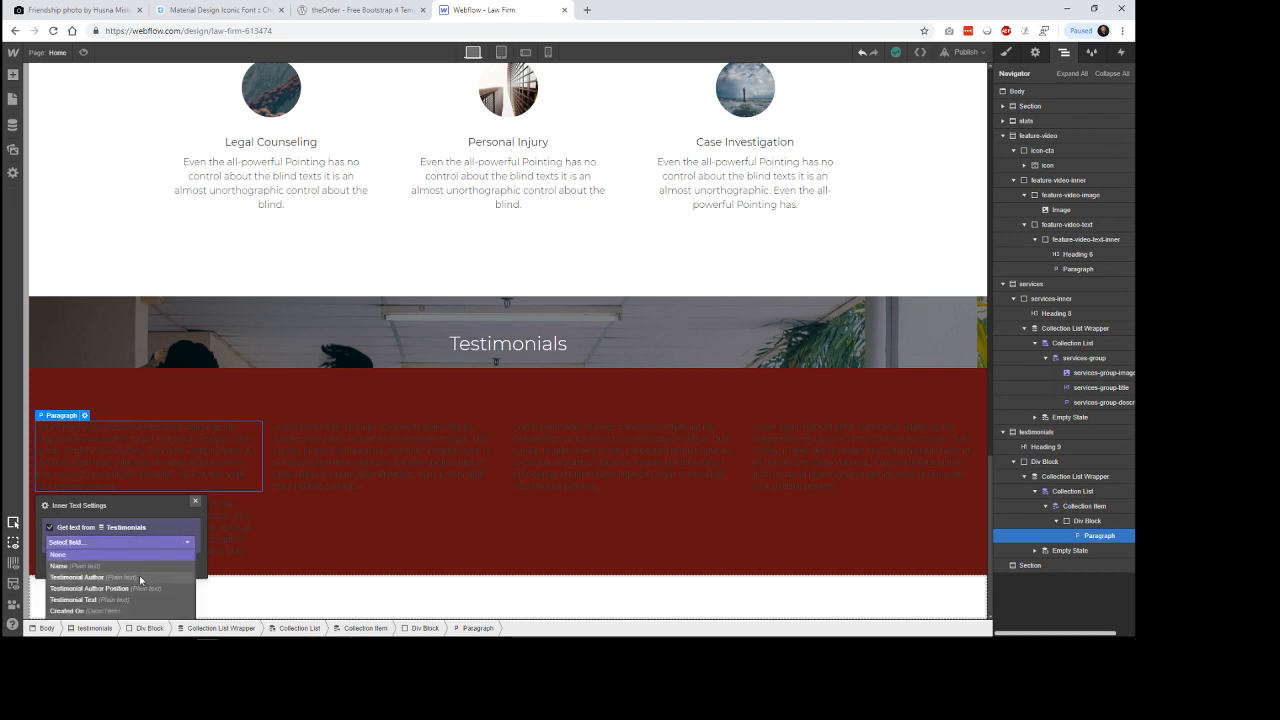
pyautogui.click(115, 600)
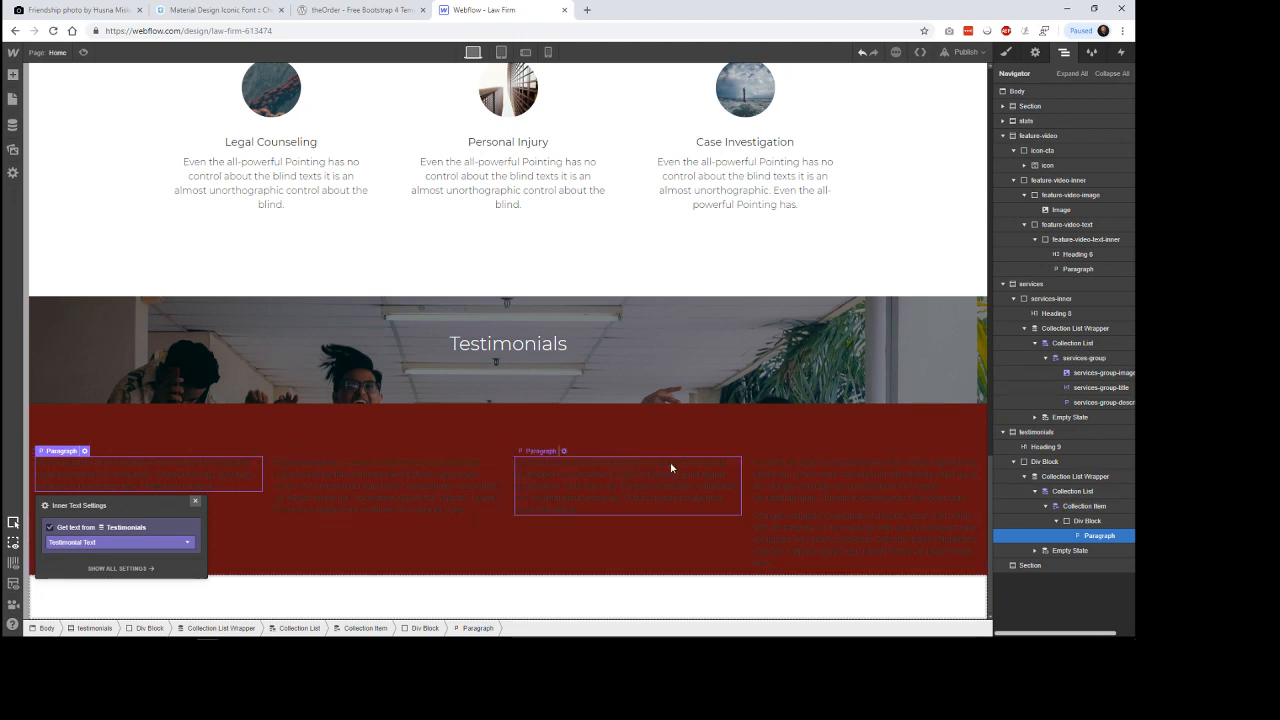
pyautogui.click(195, 501)
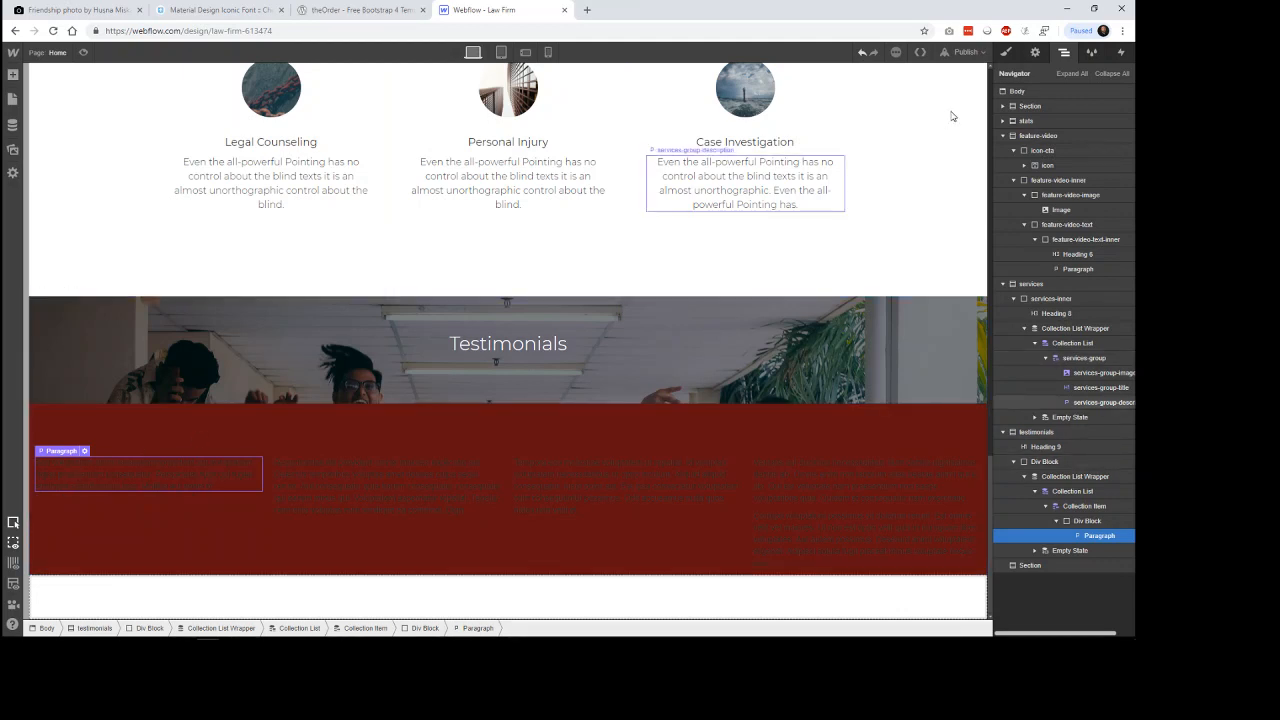
# Give the testimonial paragraph the class testimonial-text and check that the other testimonial cards use it.
pyautogui.click(1006, 52)
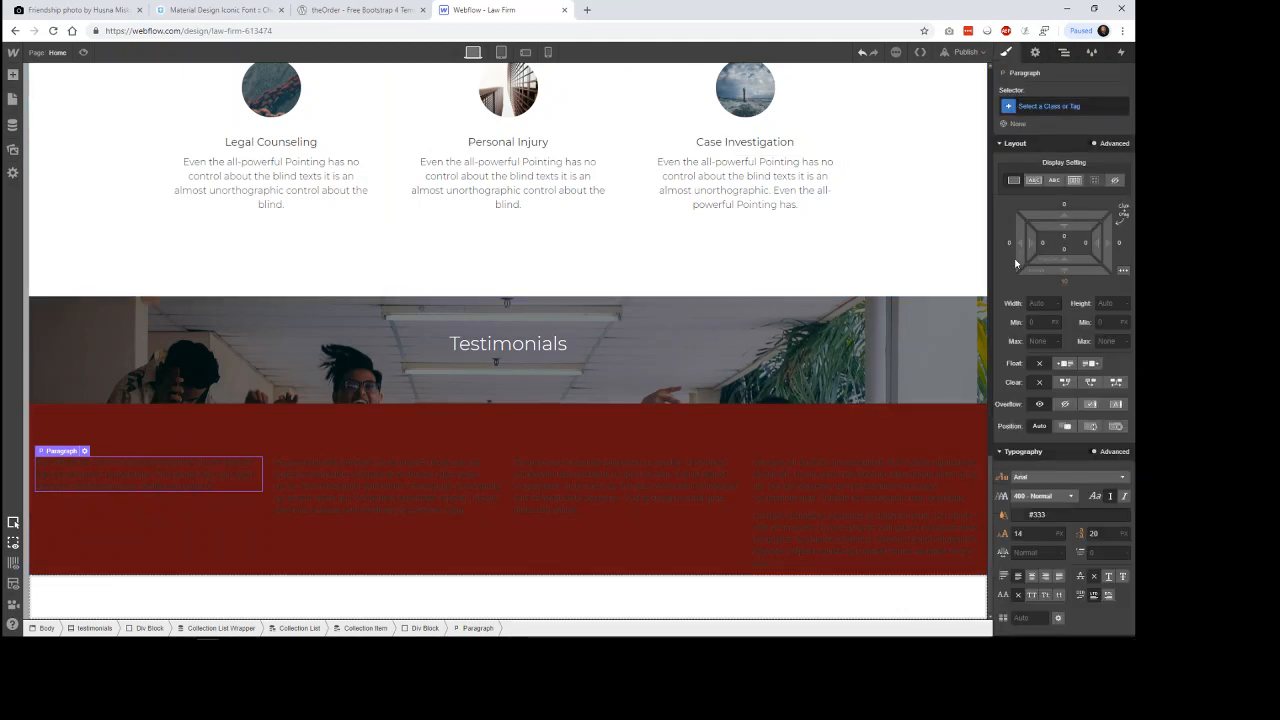
pyautogui.click(1066, 106)
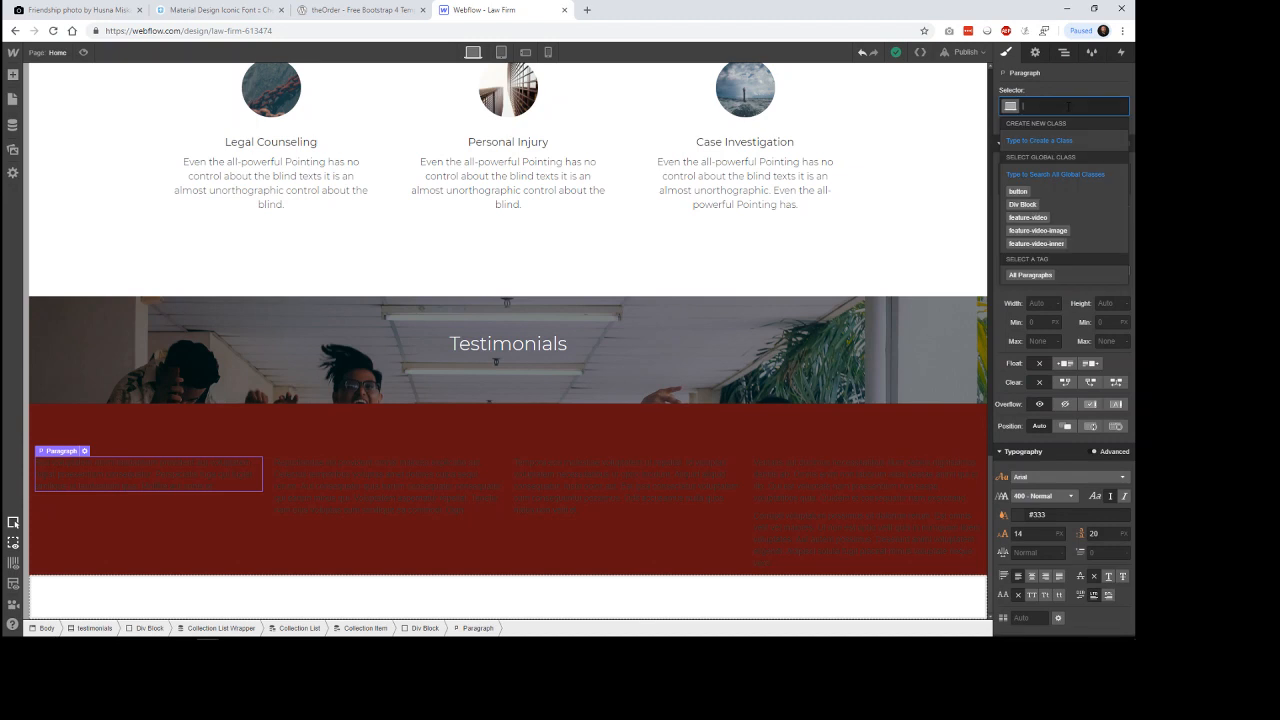
pyautogui.write('testimoni')
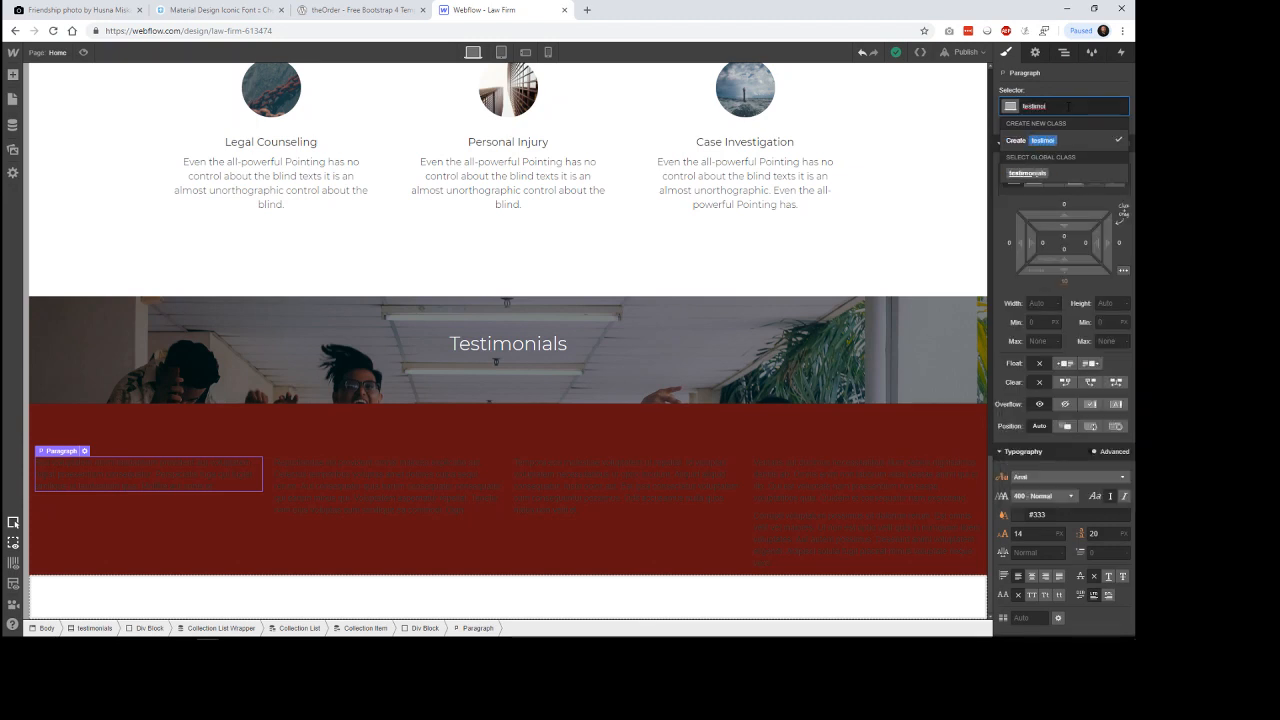
pyautogui.write('al ')
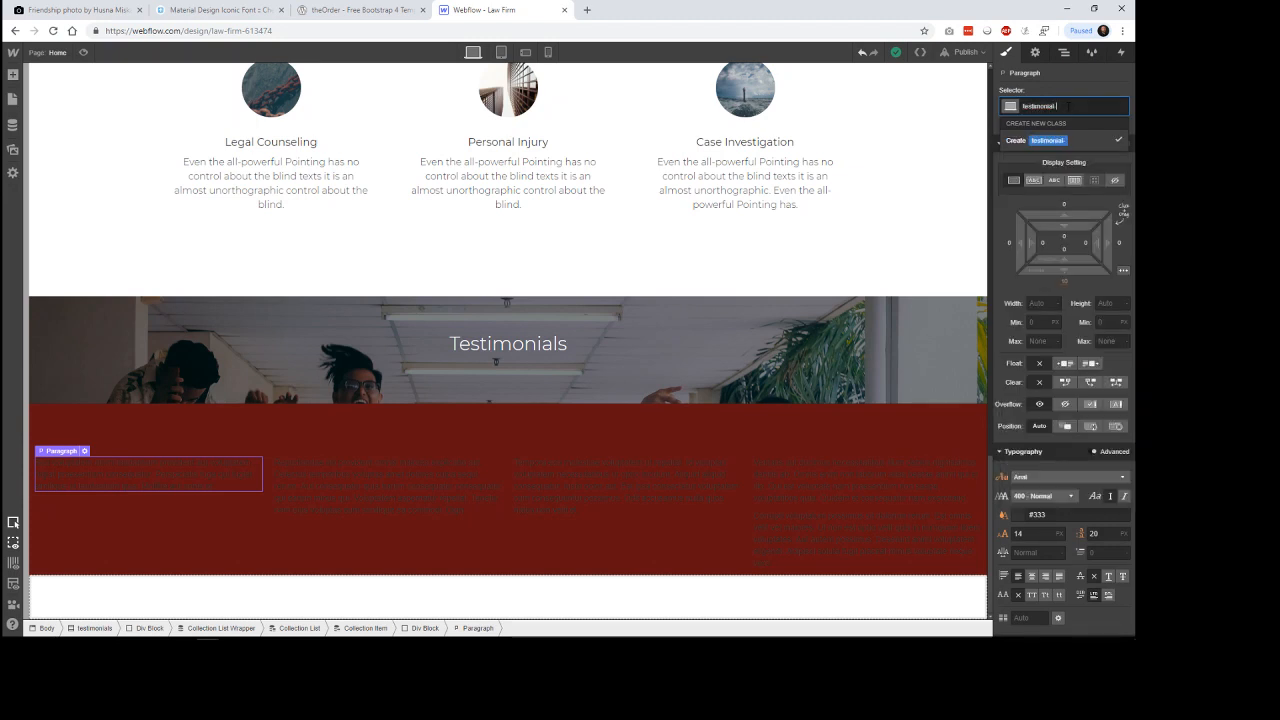
pyautogui.write('test')
pyautogui.press('Return')
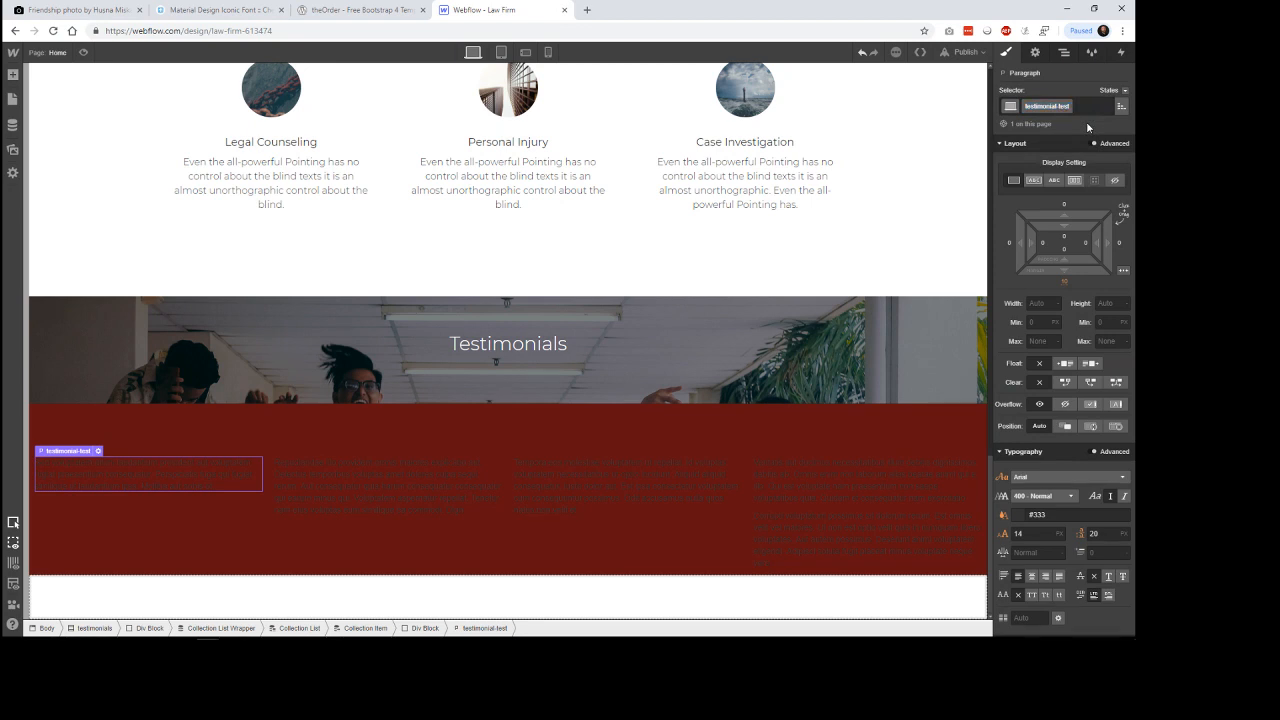
pyautogui.press('Return')
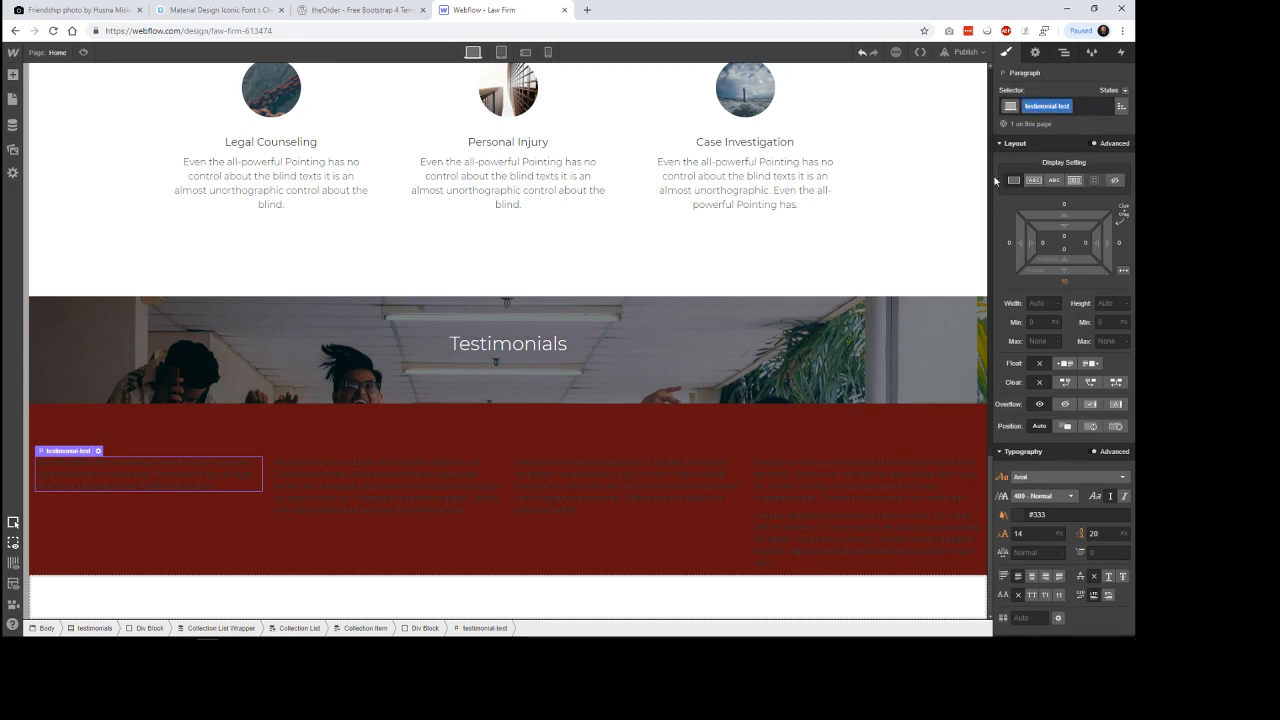
pyautogui.click(411, 483)
pyautogui.click(595, 484)
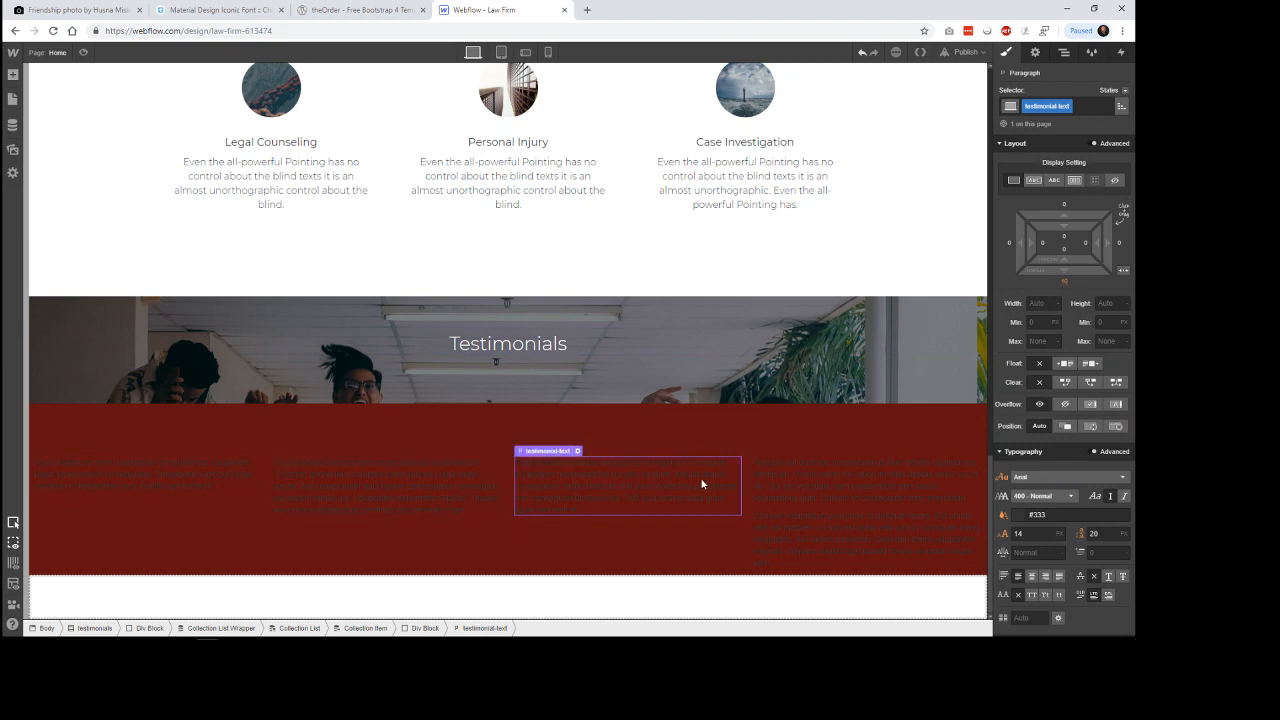
pyautogui.click(812, 484)
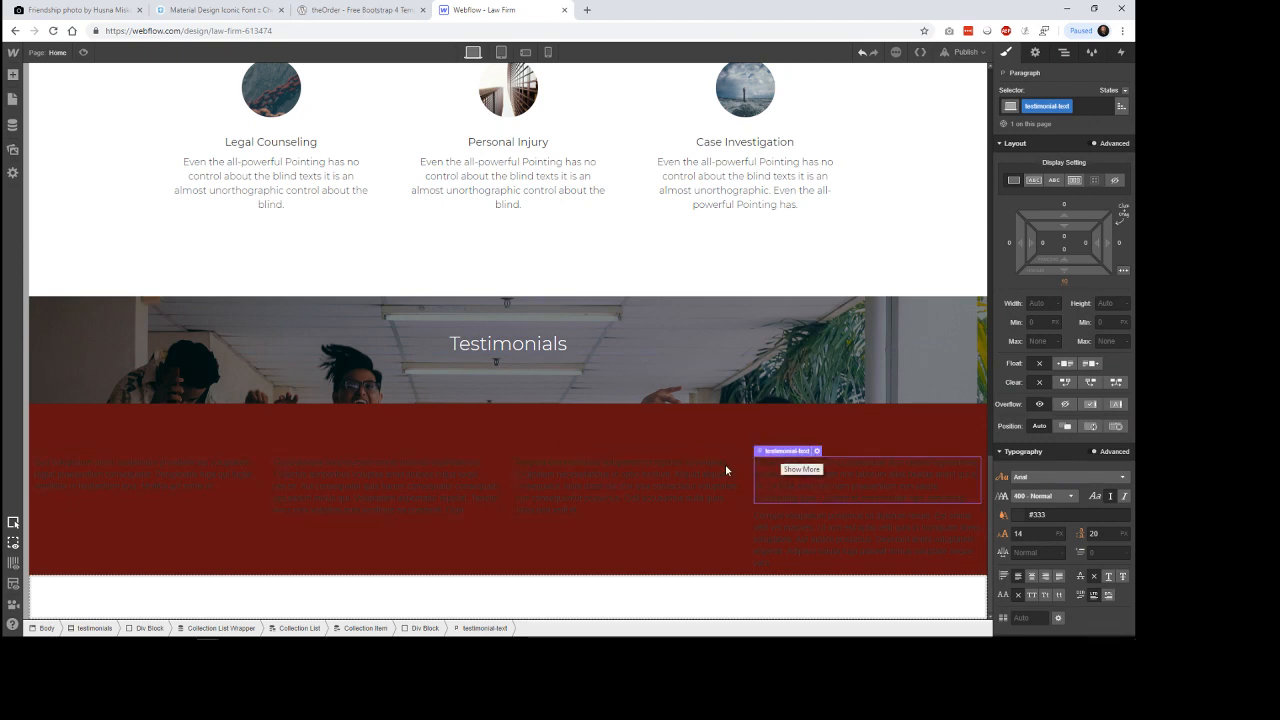
# Set the testimonial-text font to Montserrat and its text color to the White Smoke swatch.
pyautogui.click(170, 481)
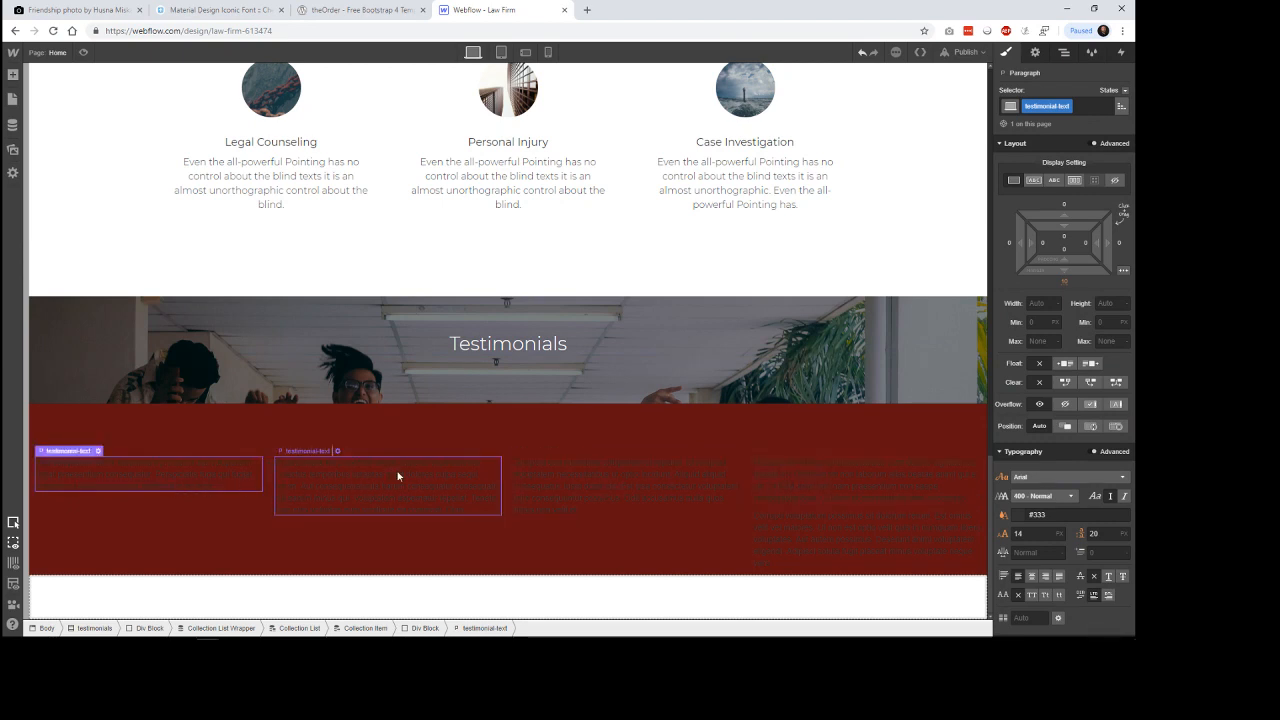
pyautogui.click(1069, 480)
pyautogui.scroll(-5, 1062, 540)
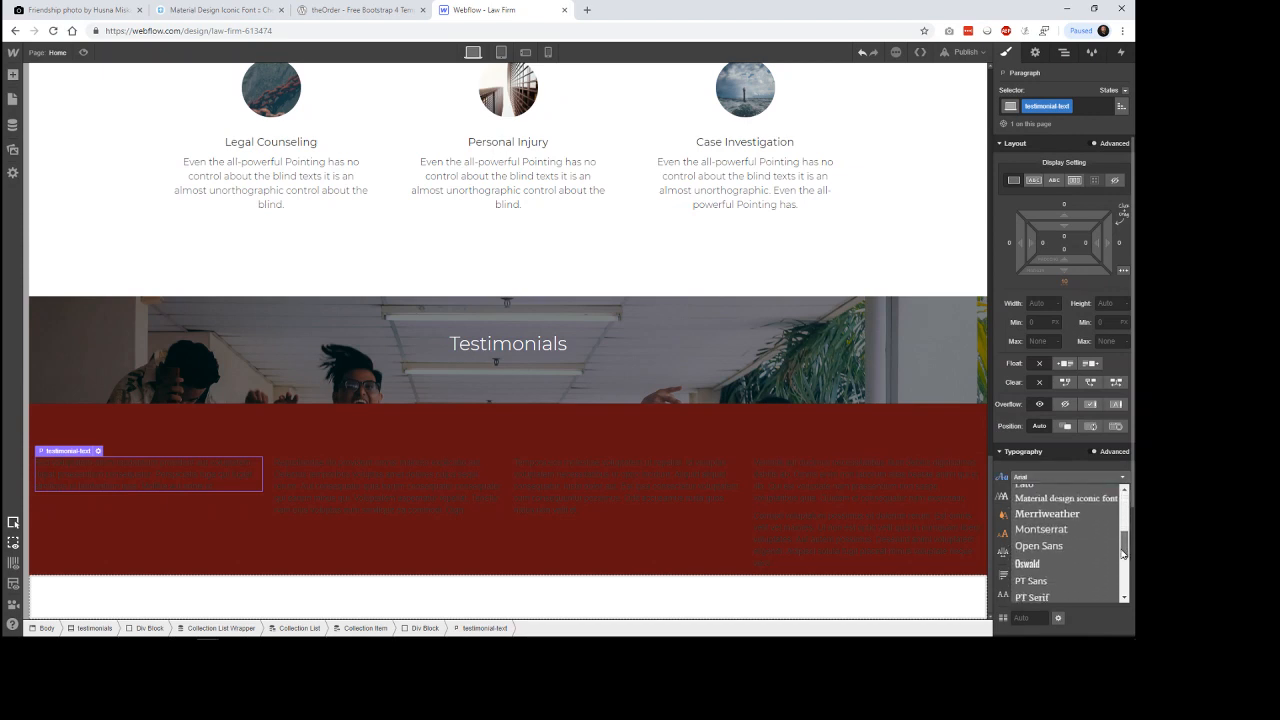
pyautogui.click(1058, 522)
pyautogui.click(1046, 496)
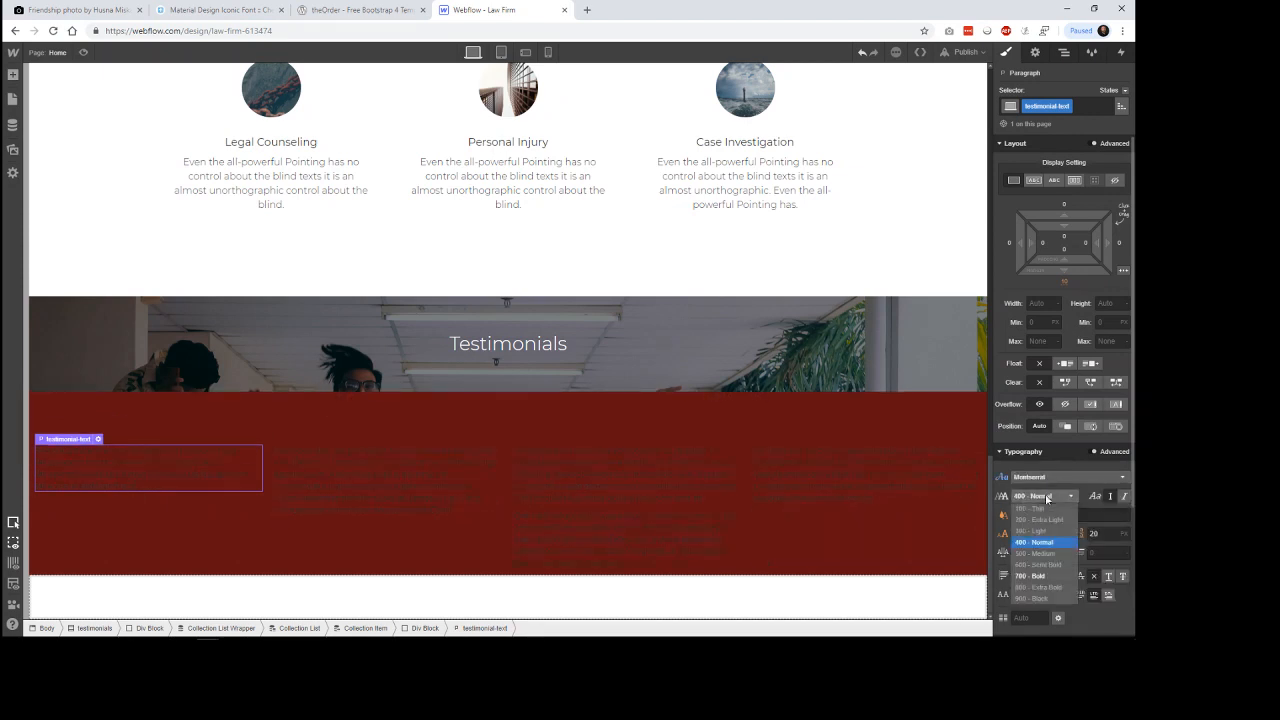
pyautogui.click(1035, 541)
pyautogui.click(1025, 515)
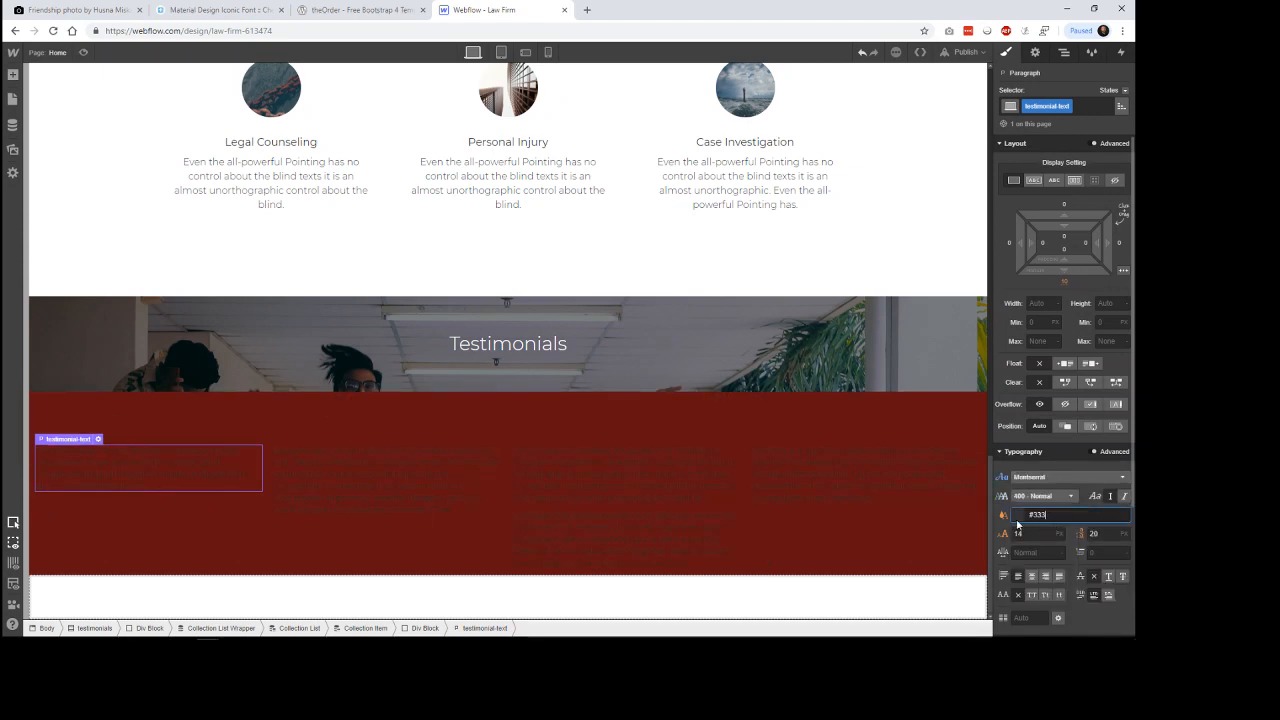
pyautogui.click(1018, 518)
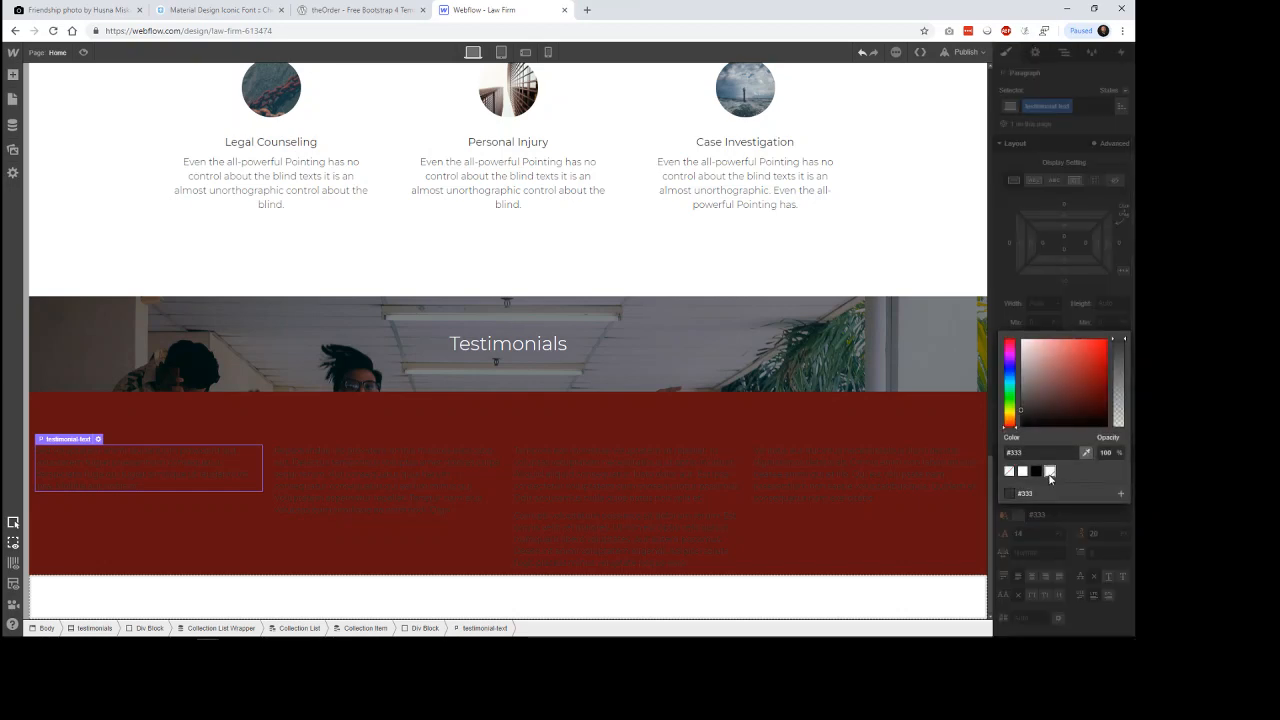
pyautogui.click(1050, 472)
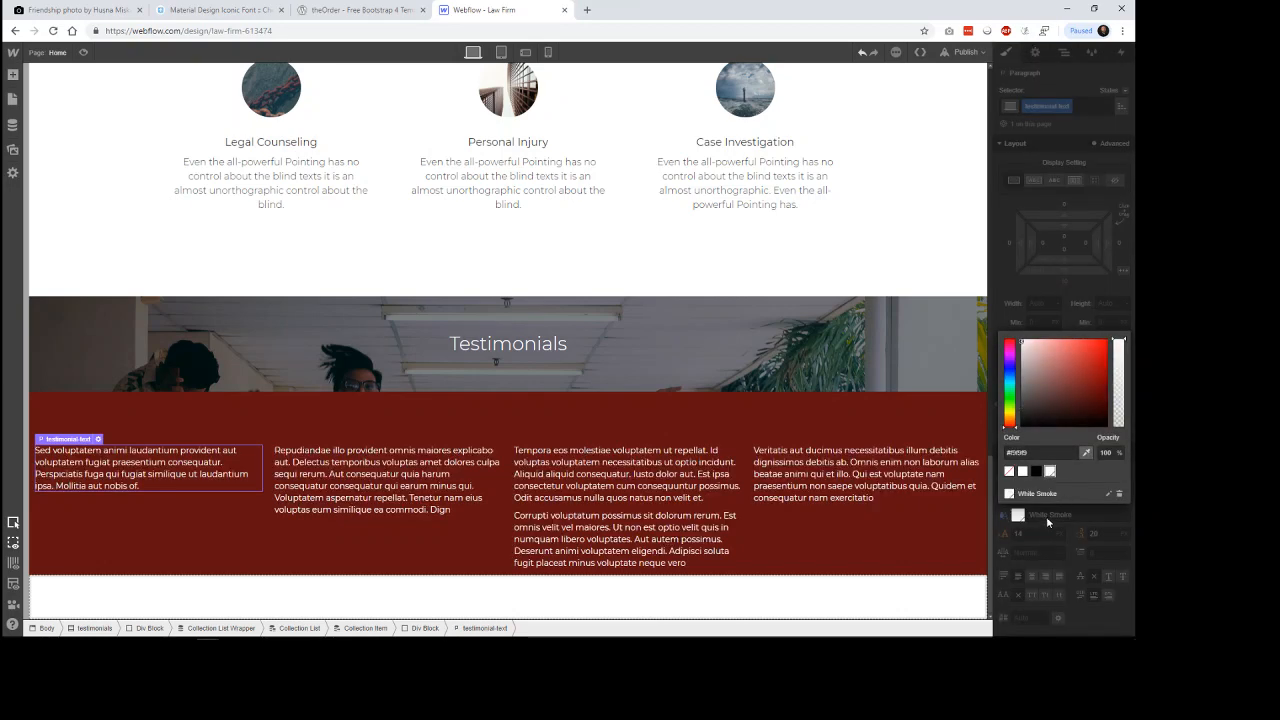
# Compare the quote text with the theOrder reference page and set the testimonial-text weight to 200 - Extra Light.
pyautogui.click(362, 10)
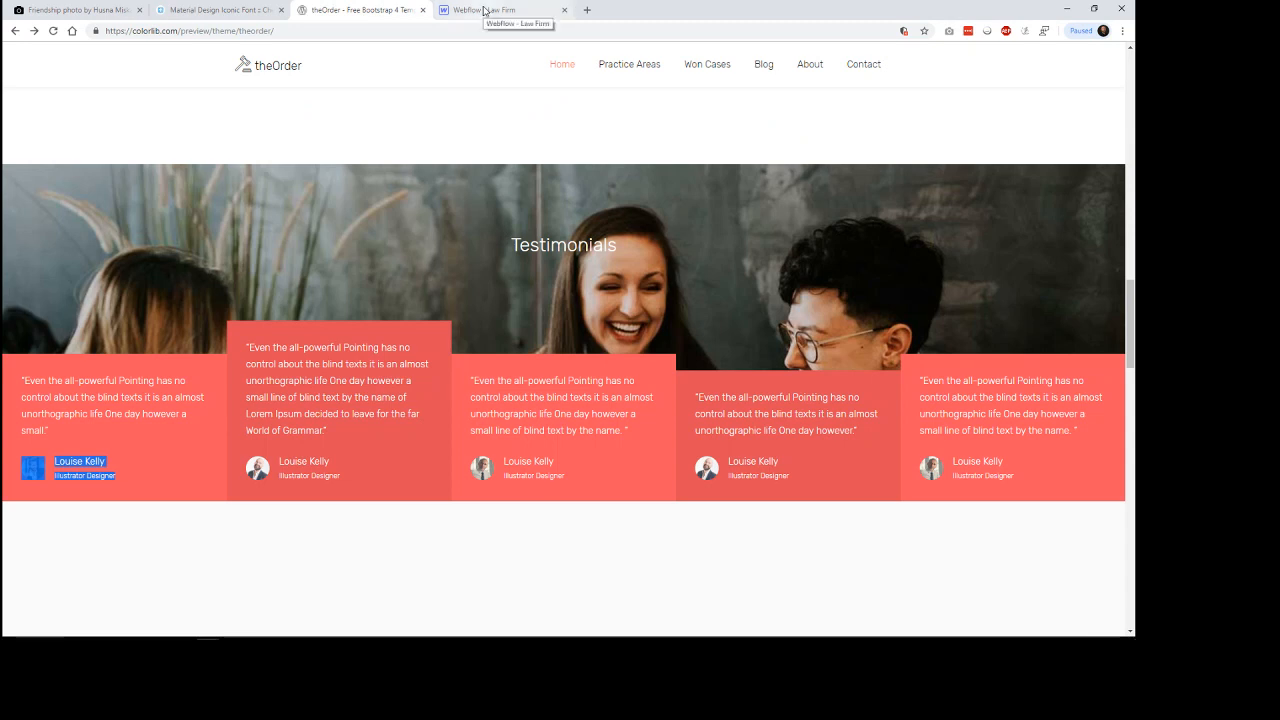
pyautogui.click(484, 11)
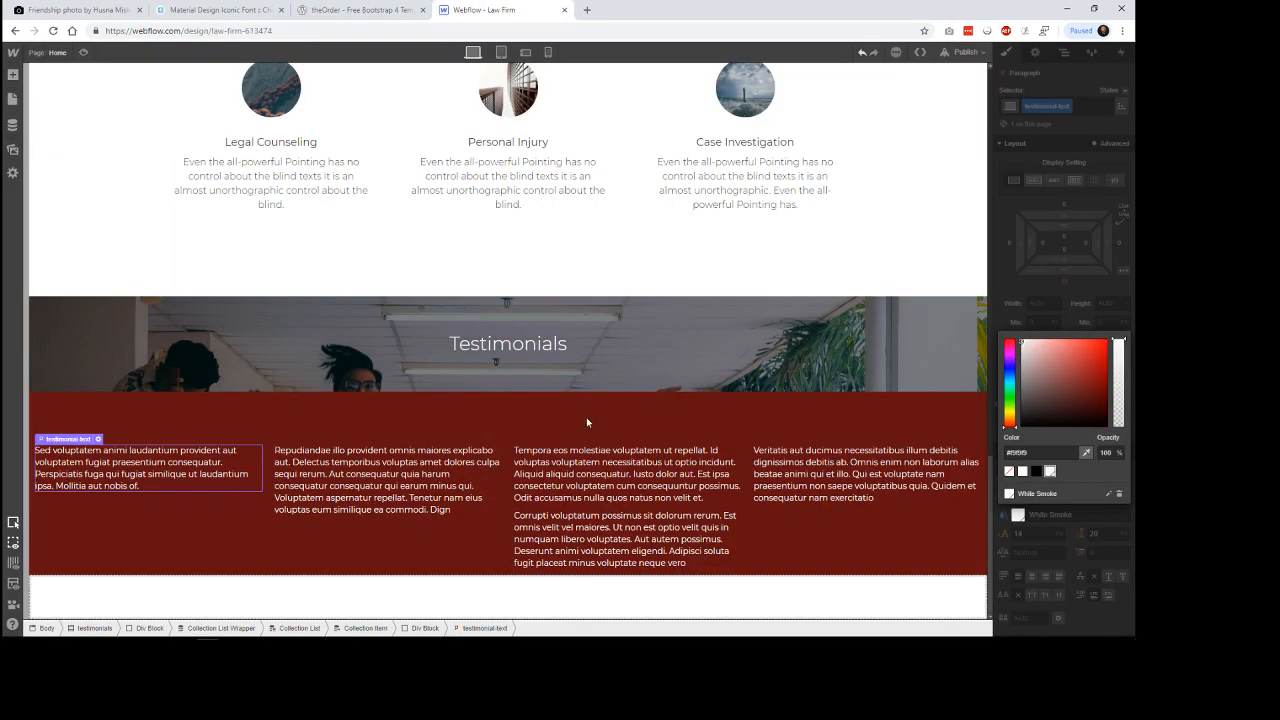
pyautogui.click(1085, 518)
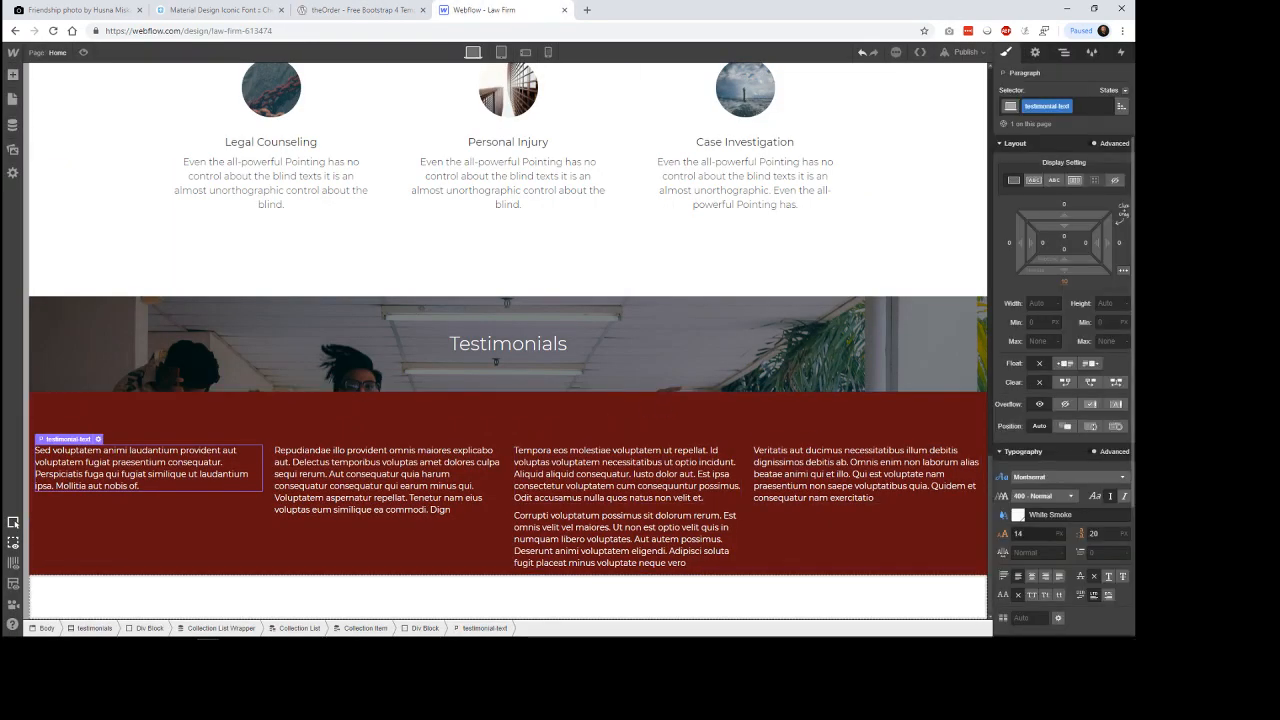
pyautogui.click(1057, 500)
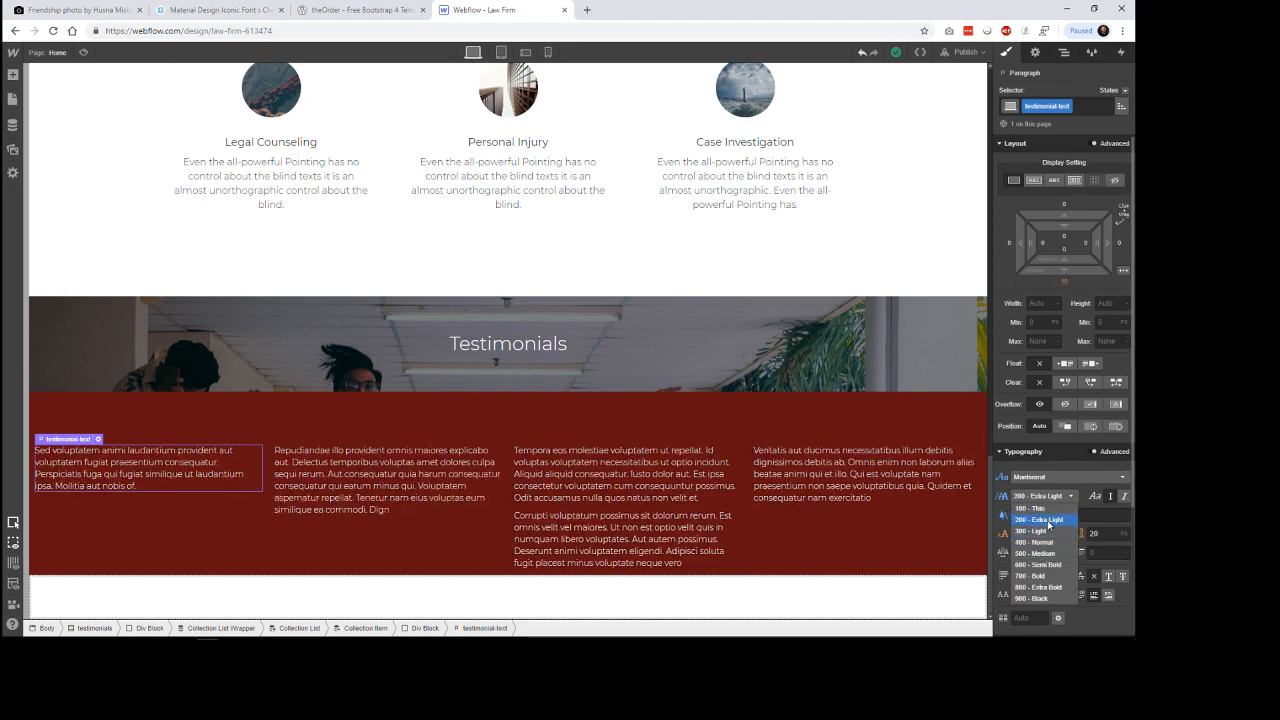
pyautogui.click(1049, 521)
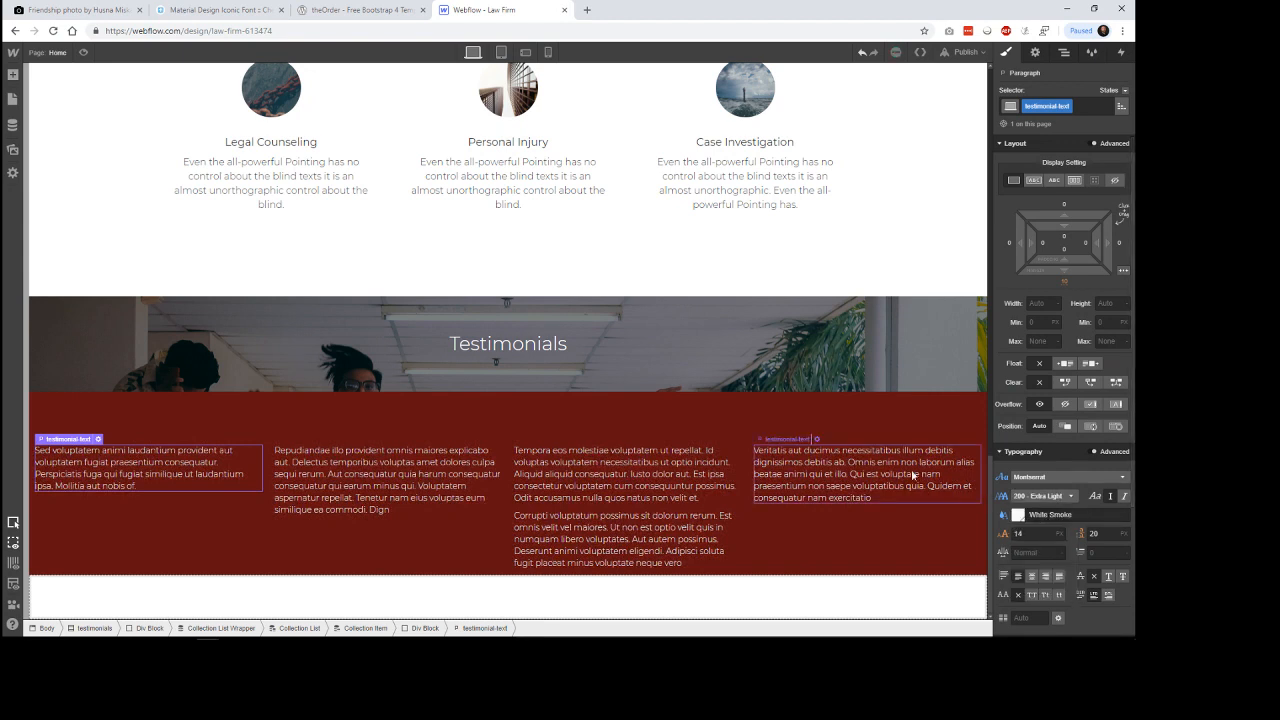
# Take the testimonial-text paragraph out of its div block, directly into the testimonials collection item, and delete the empty div block.
pyautogui.click(203, 517)
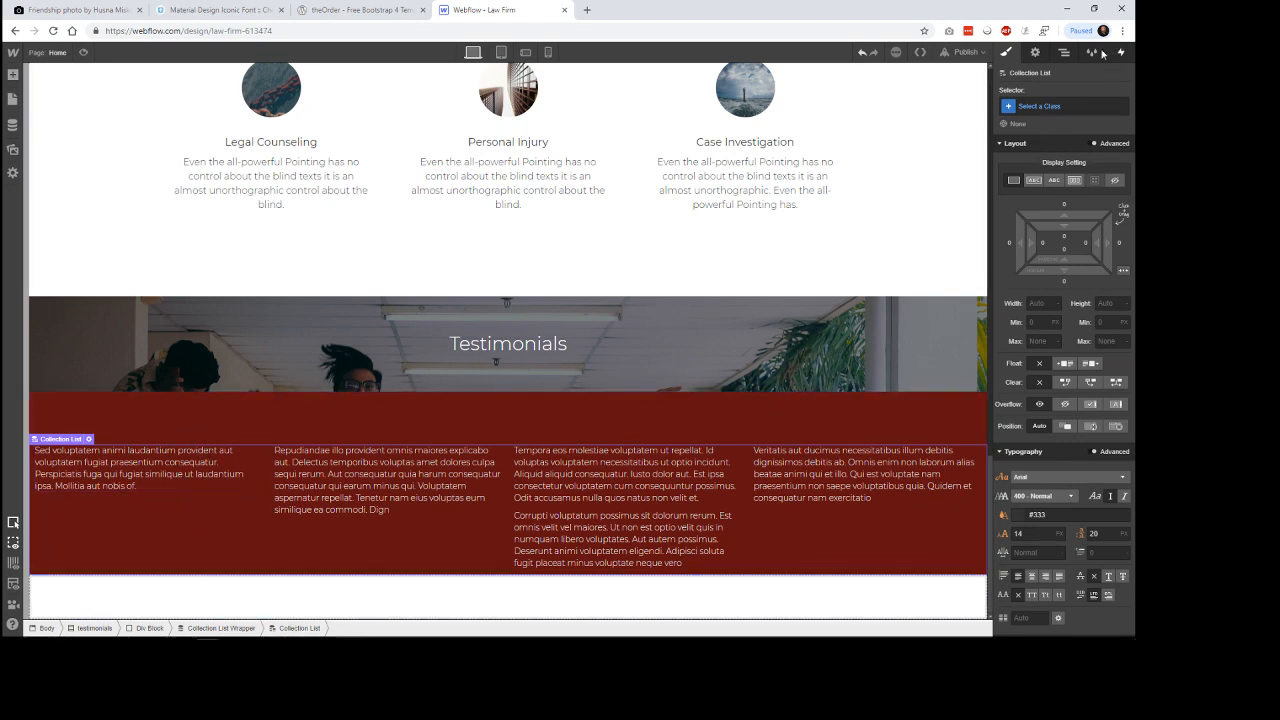
pyautogui.press('z')
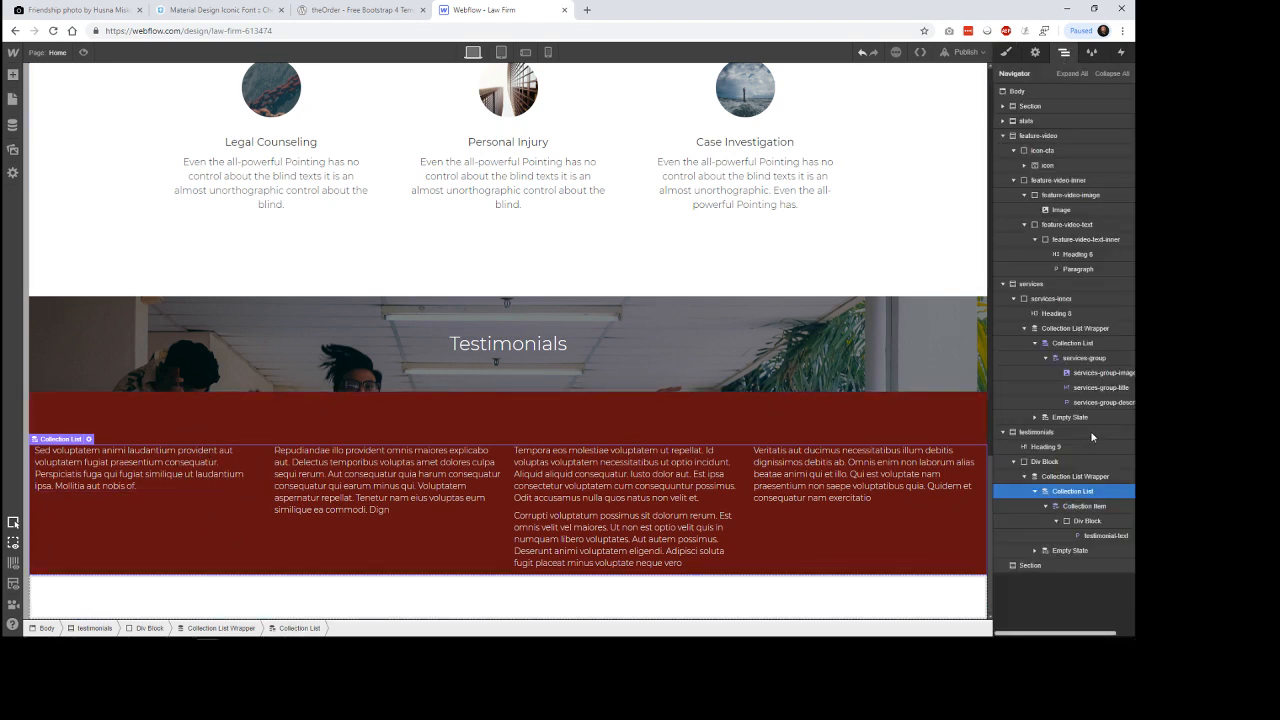
pyautogui.click(1088, 522)
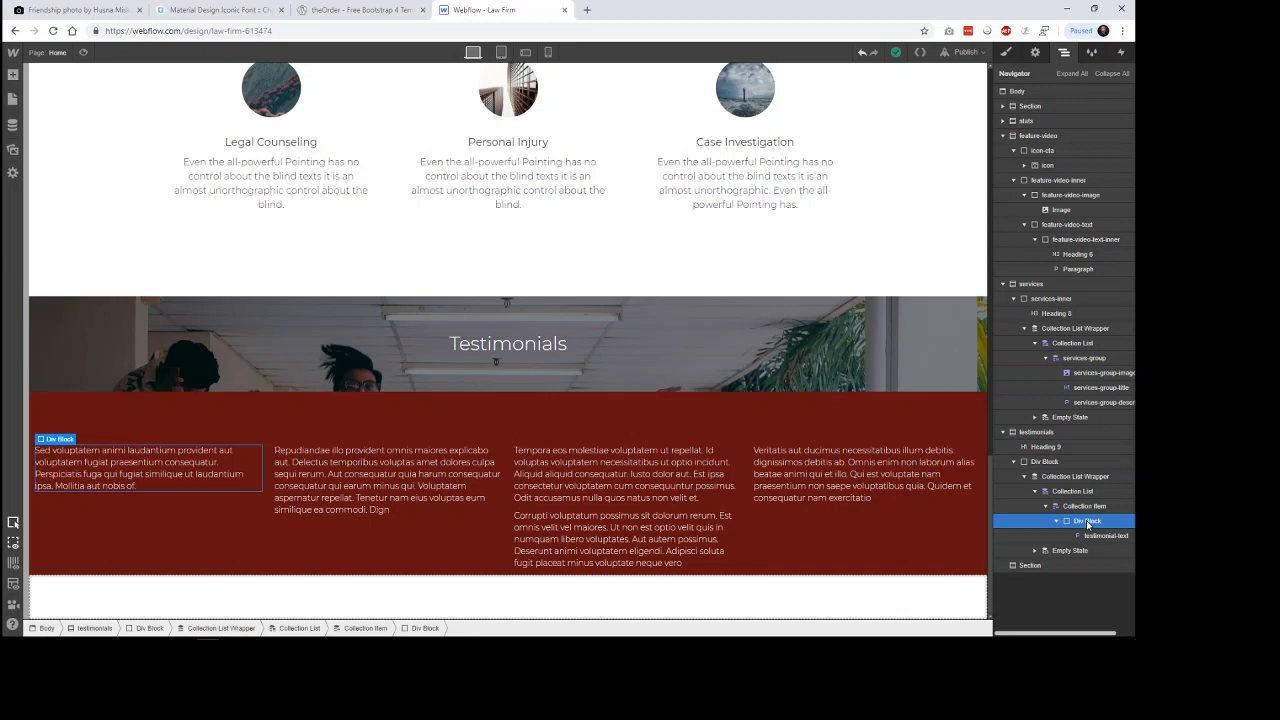
pyautogui.moveTo(1088, 524); pyautogui.dragTo(1095, 542)
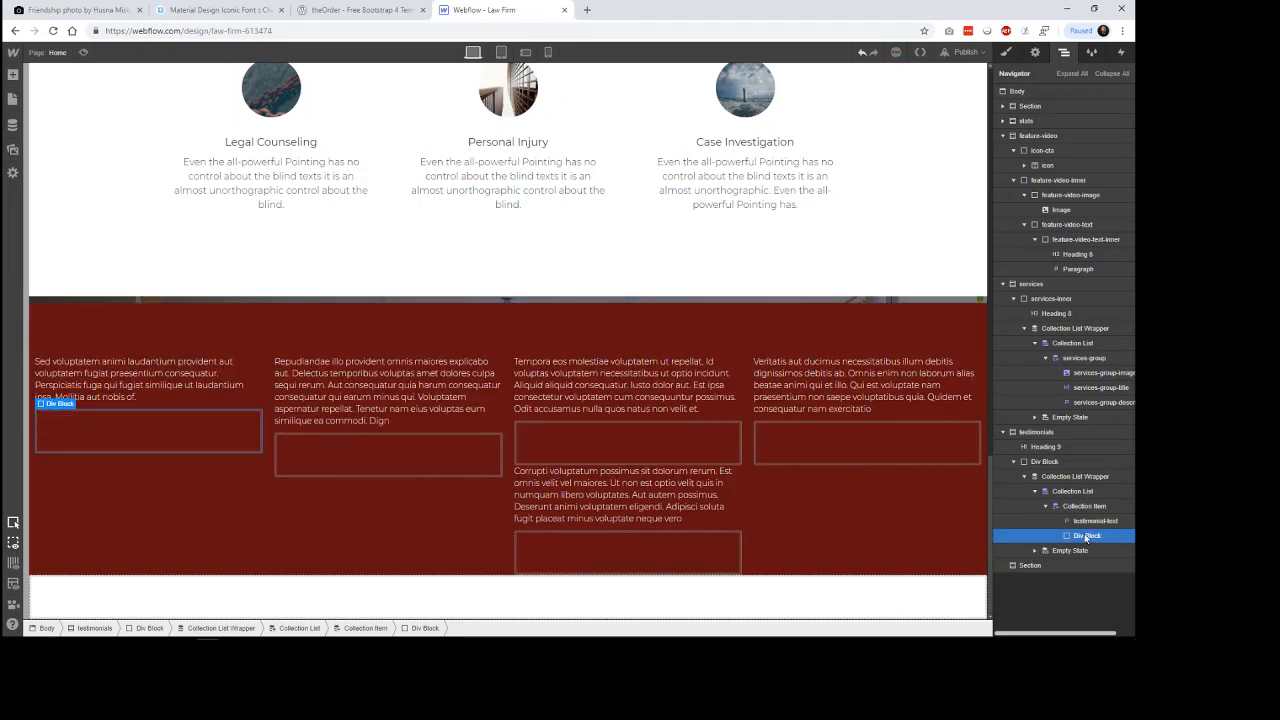
pyautogui.press('Delete')
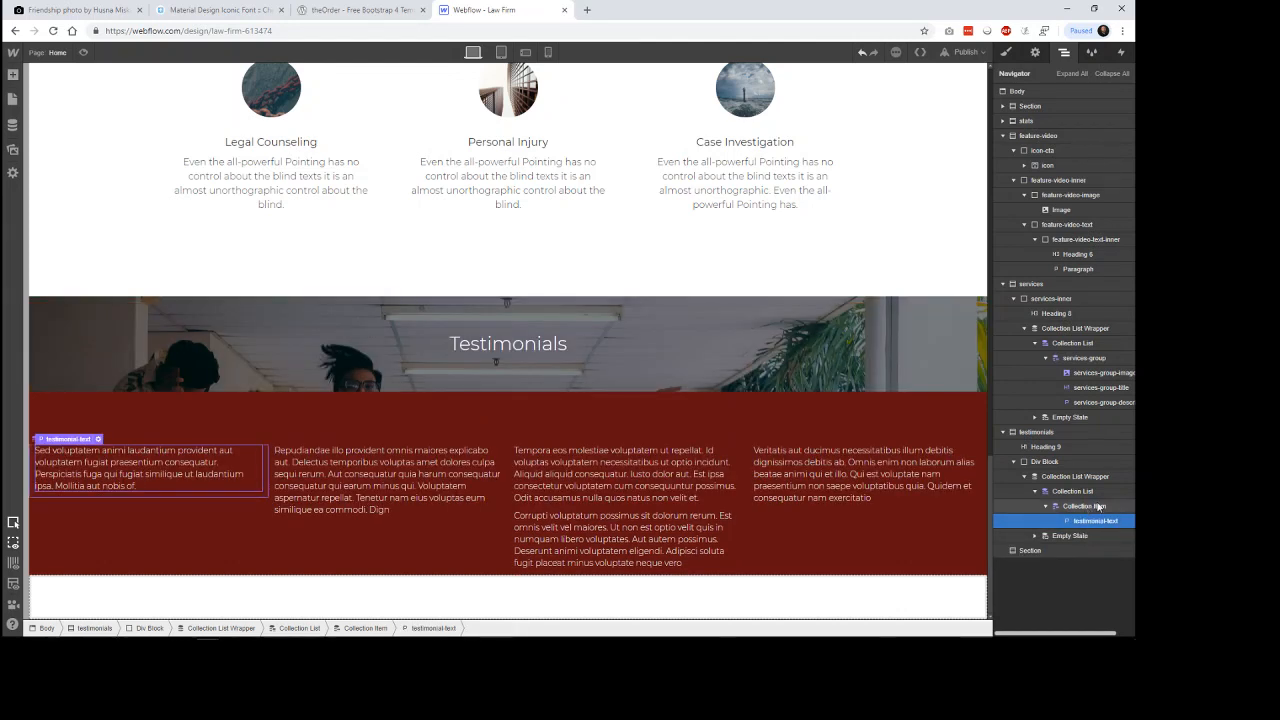
# Select the testimonials collection item, switch to the theOrder reference page, inspect its first testimonial card and copy the .testimony background color.
pyautogui.click(1097, 507)
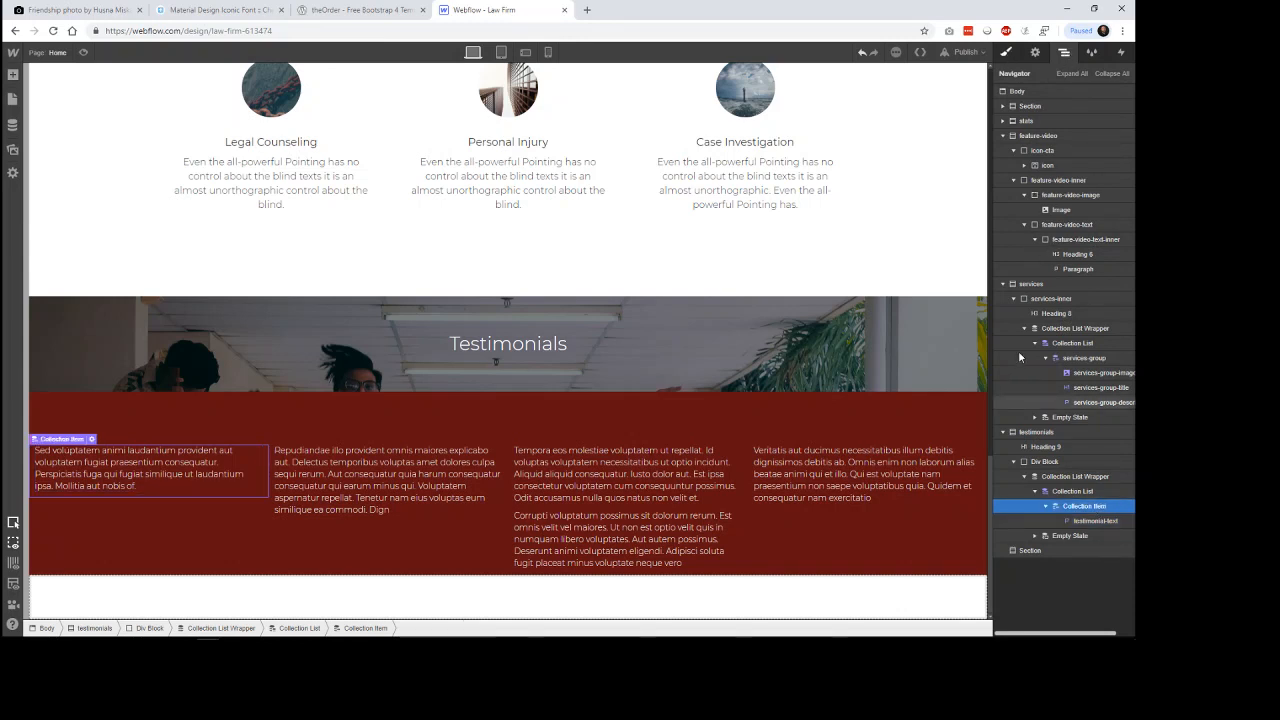
pyautogui.press('s')
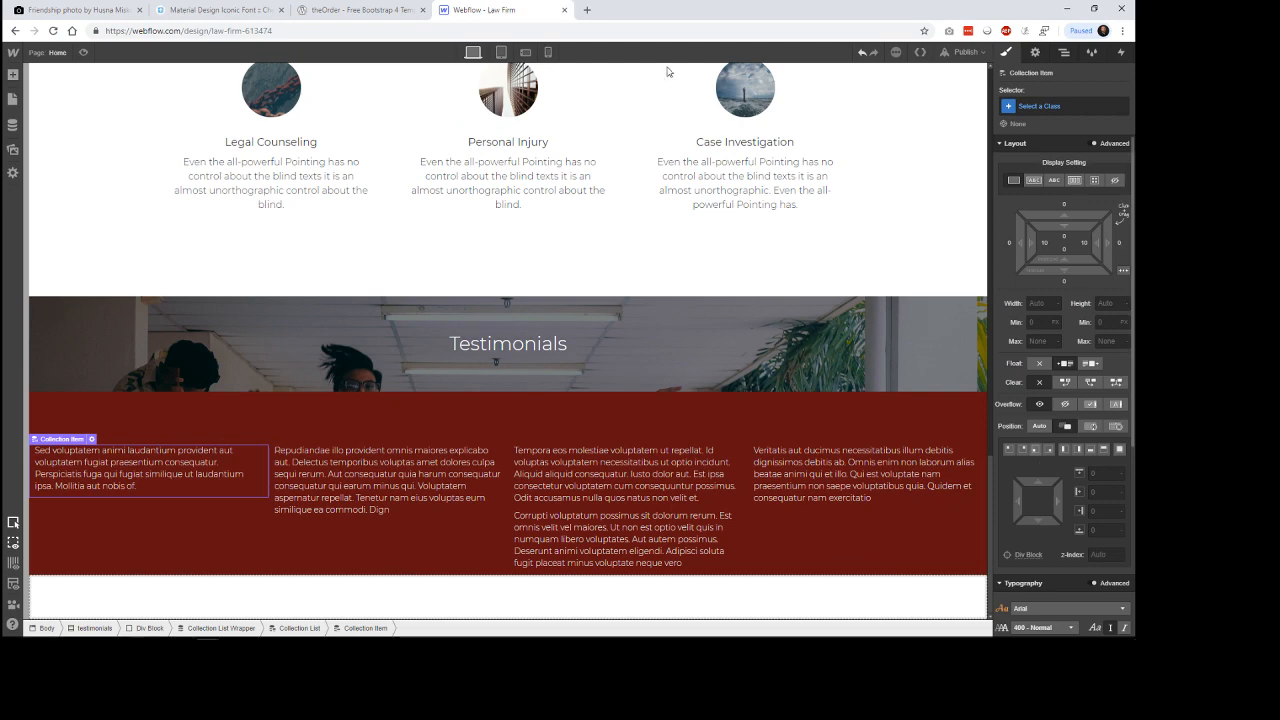
pyautogui.click(360, 10)
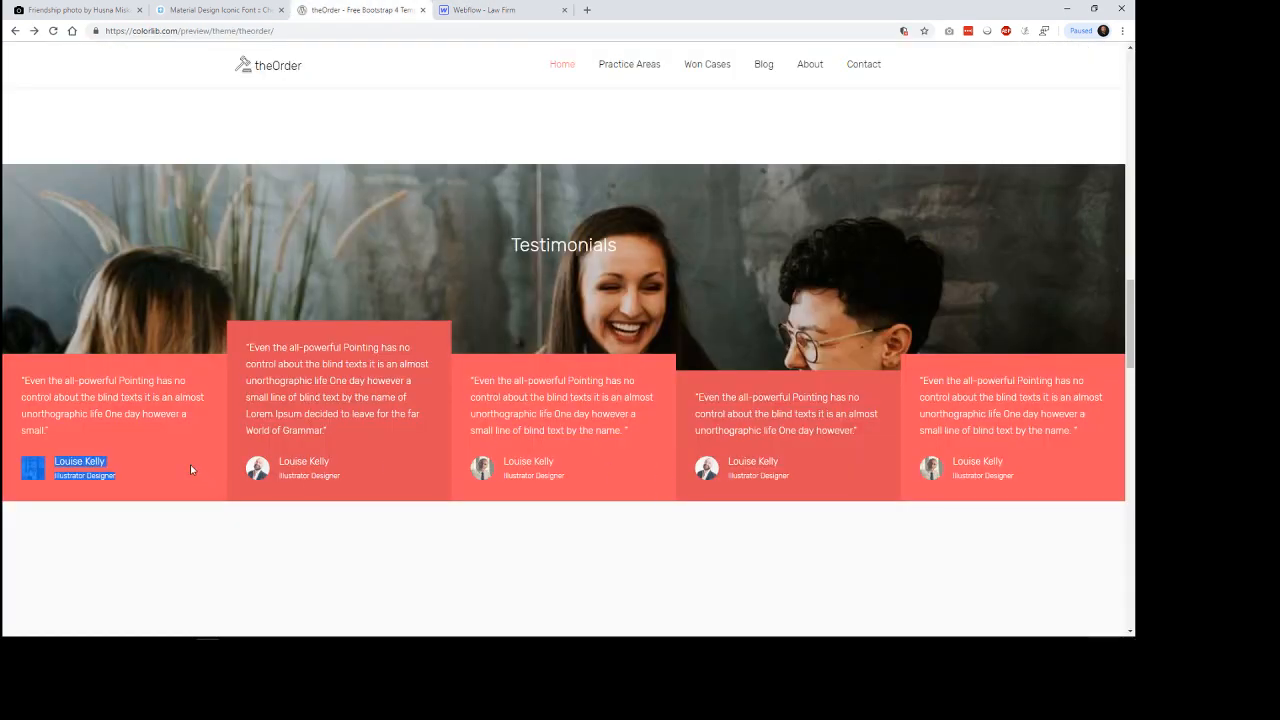
pyautogui.rightClick(191, 466)
pyautogui.click(247, 542)
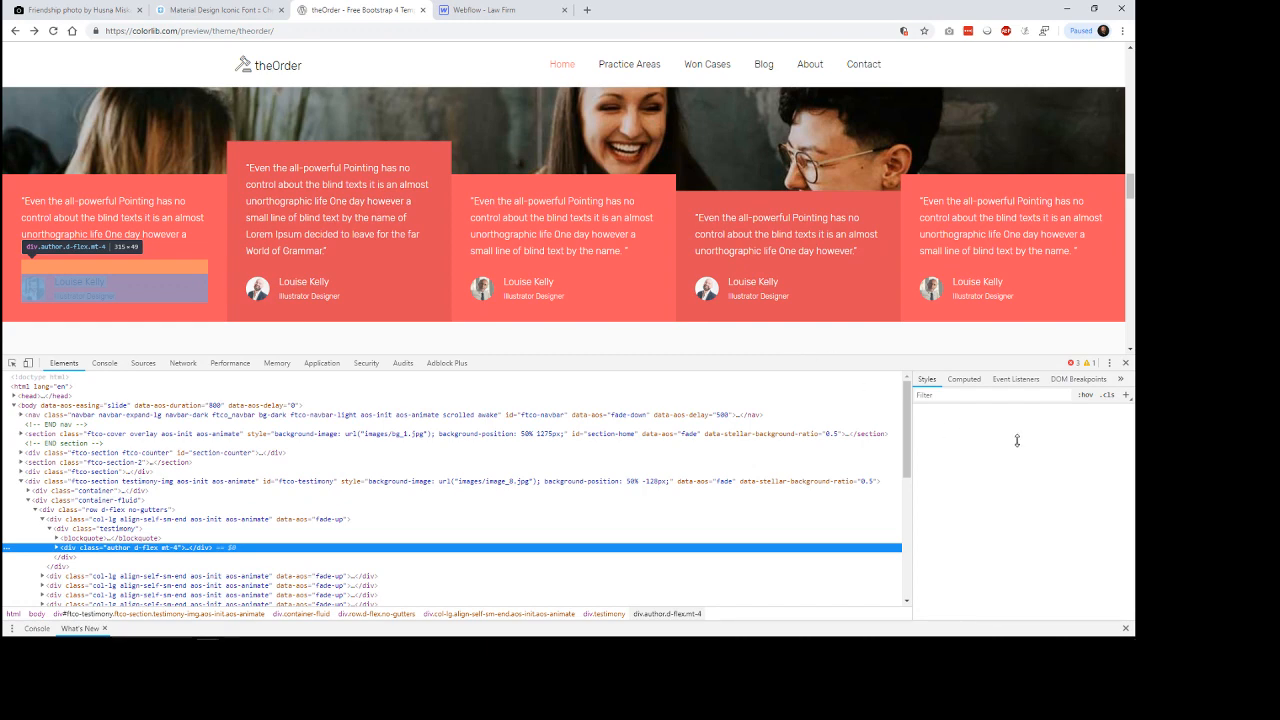
pyautogui.scroll(-2, 1035, 528)
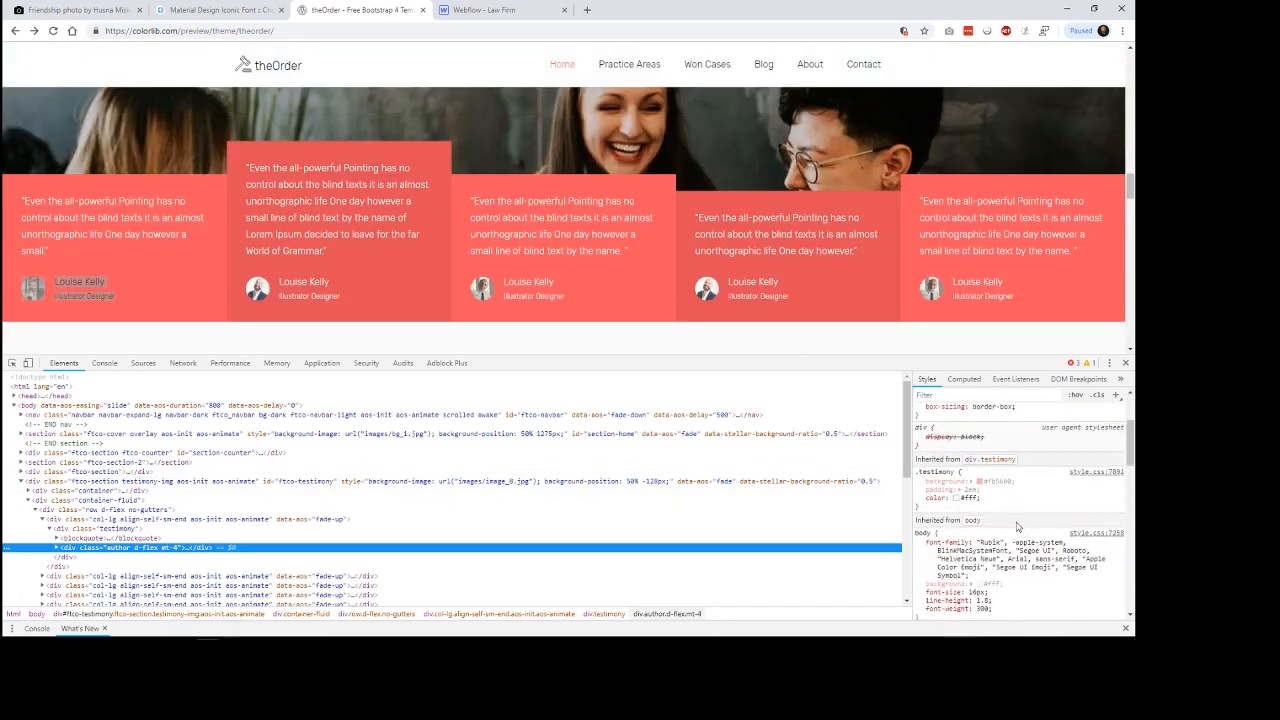
pyautogui.click(996, 481)
pyautogui.hotkey('ctrl', 'c')
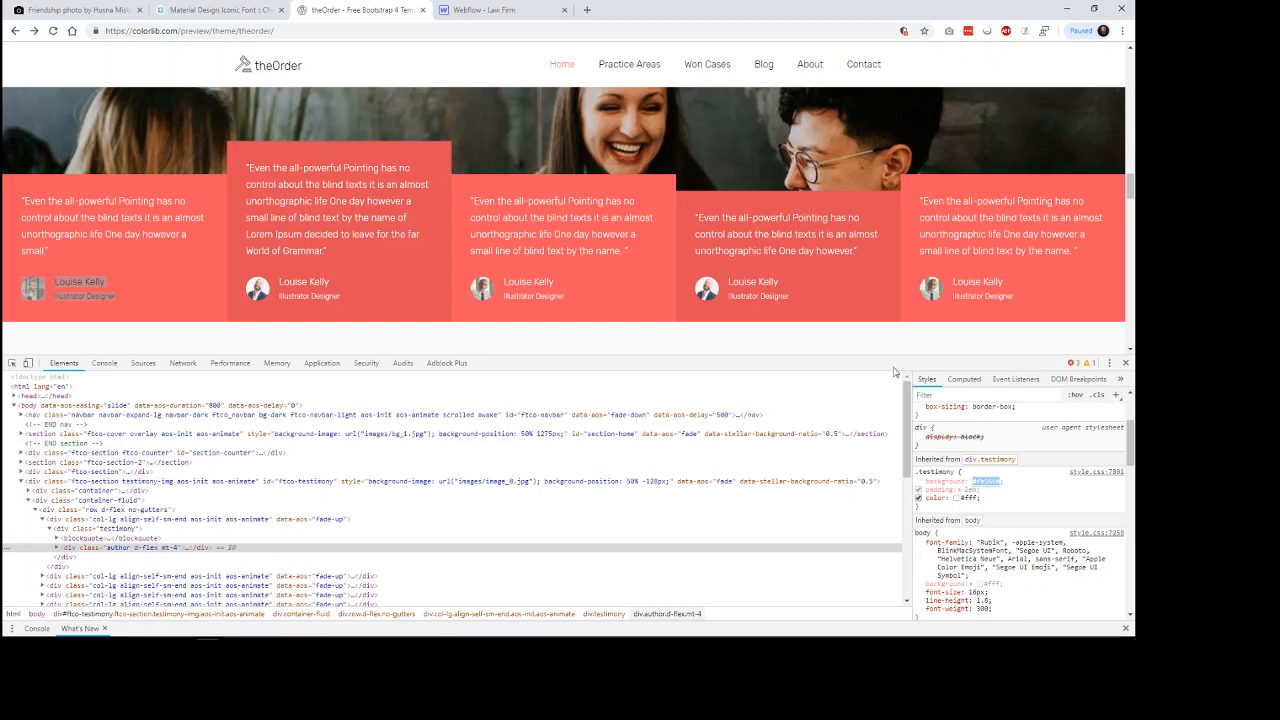
# Back in Webflow, set the testimonials collection item's background color to the copied value #fb5660.
pyautogui.click(470, 14)
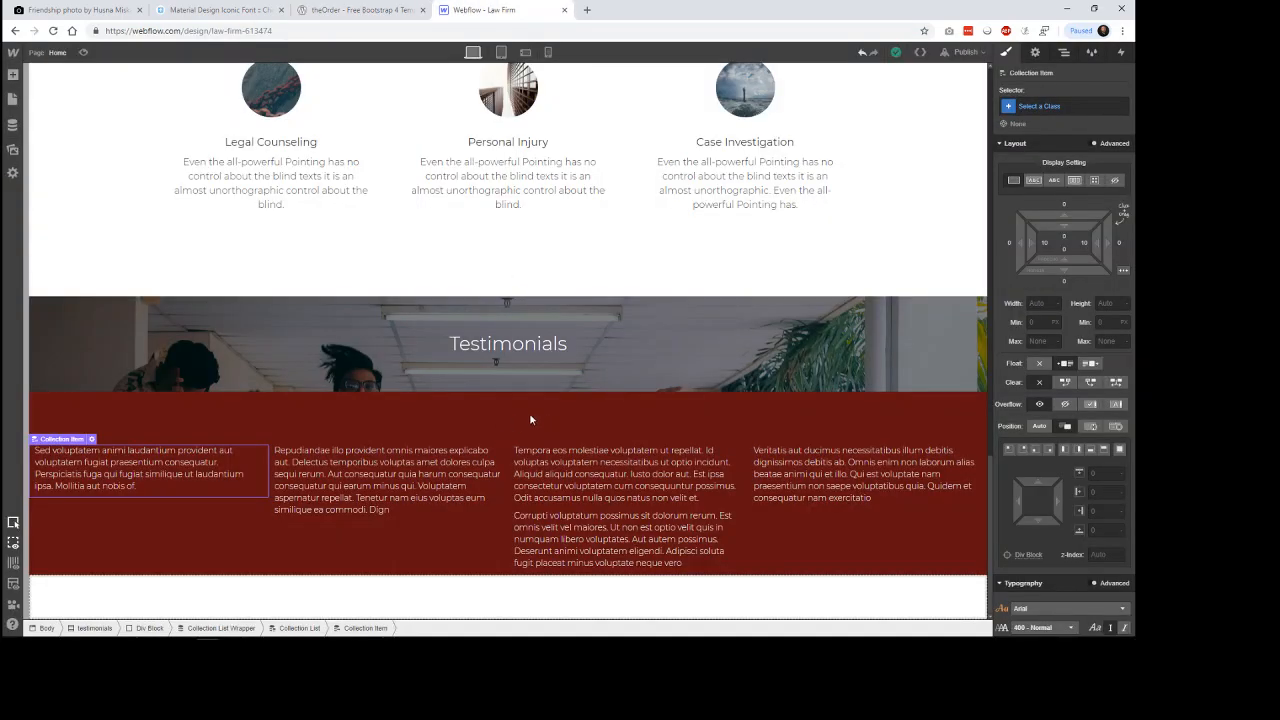
pyautogui.scroll(-3, 1065, 552)
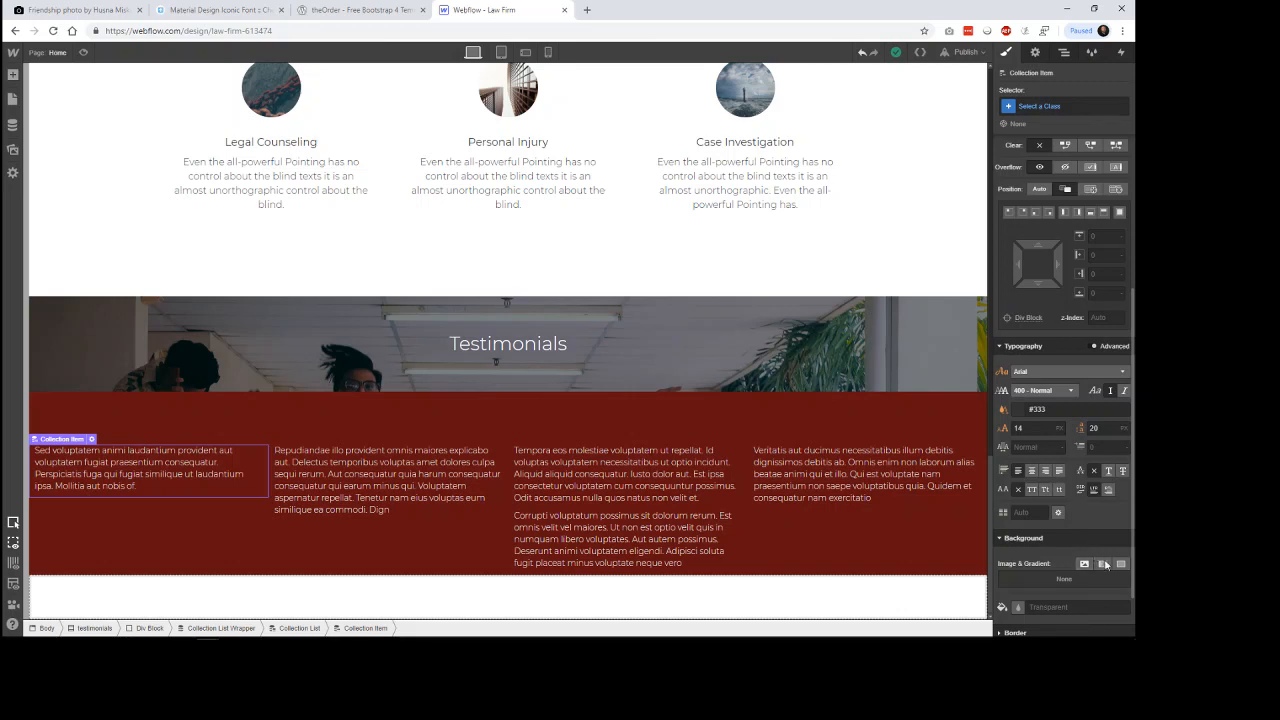
pyautogui.scroll(-1, 1075, 540)
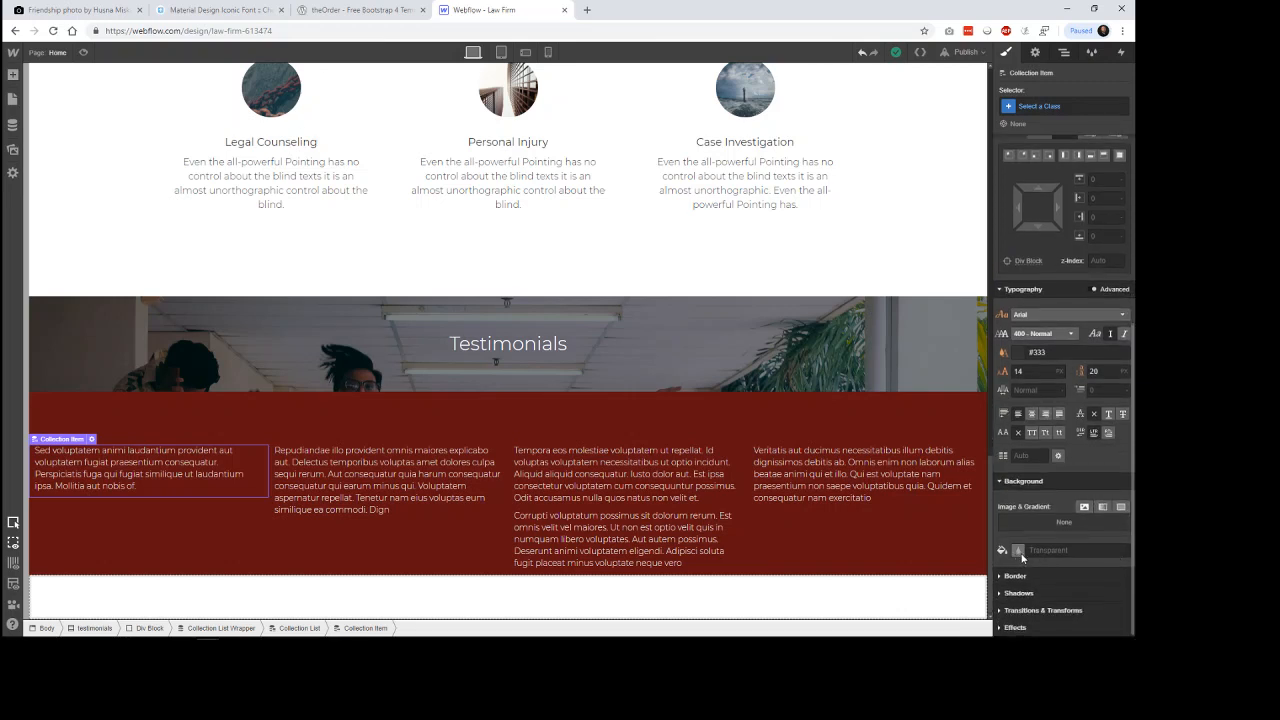
pyautogui.click(1018, 550)
pyautogui.moveTo(1042, 489); pyautogui.dragTo(977, 490)
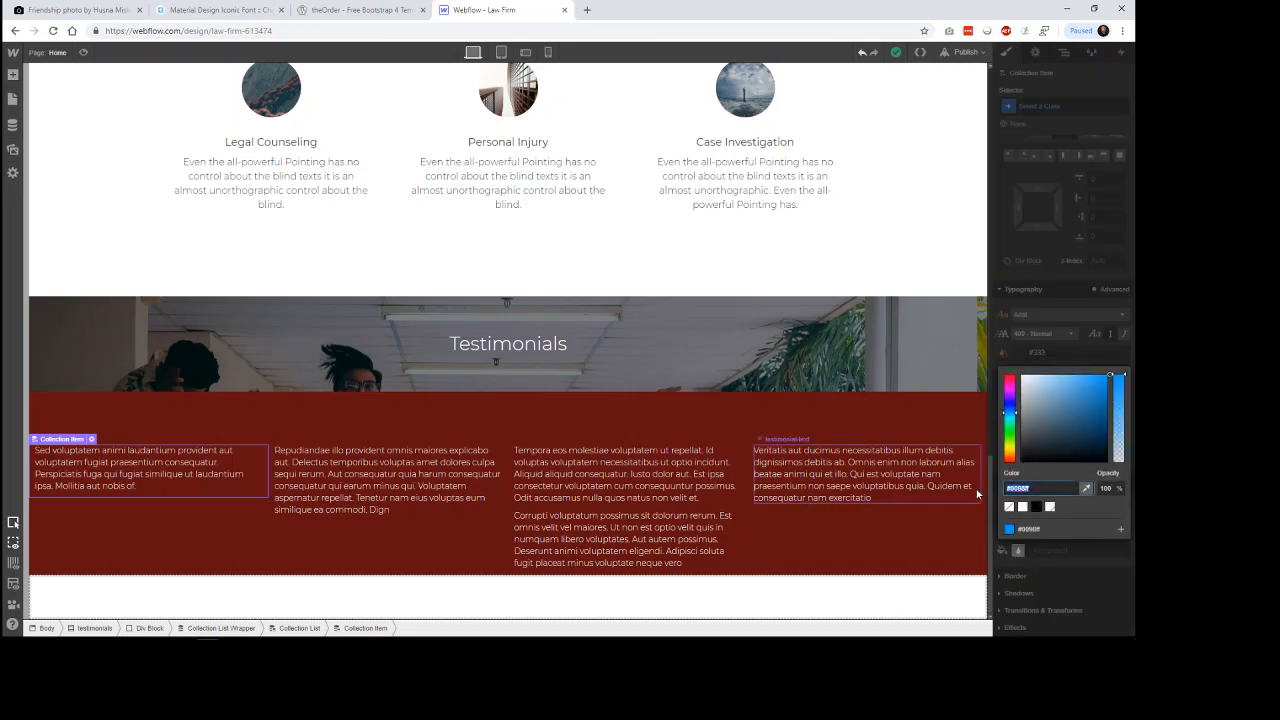
pyautogui.hotkey('ctrl', 'v')
pyautogui.press('Return')
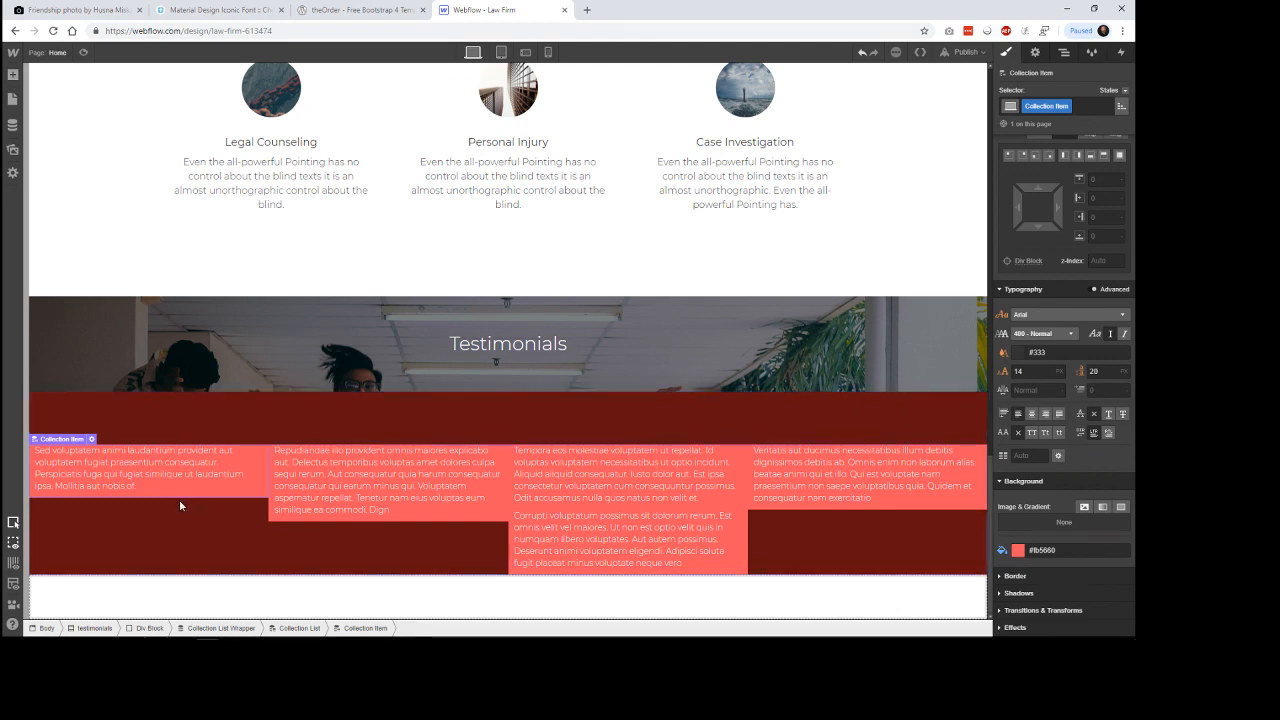
# Change the testimonials collection list layout from columns to full-width stacked rows.
pyautogui.click(91, 439)
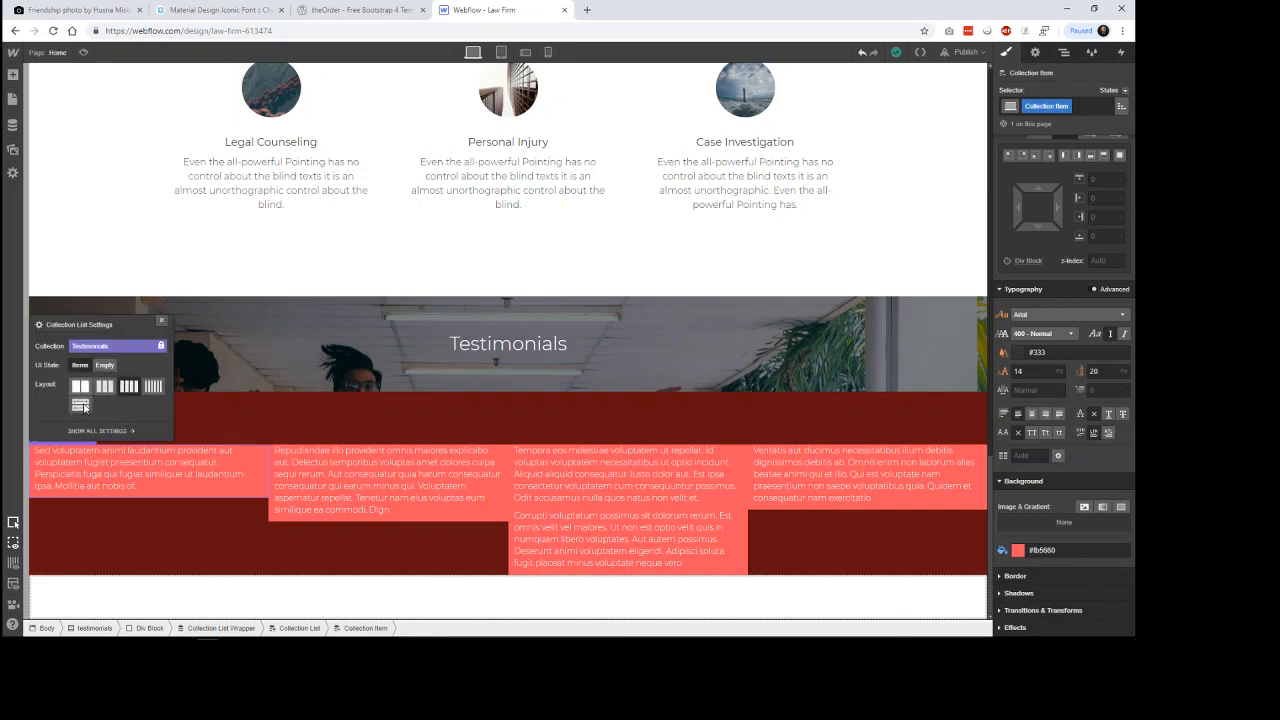
pyautogui.click(82, 406)
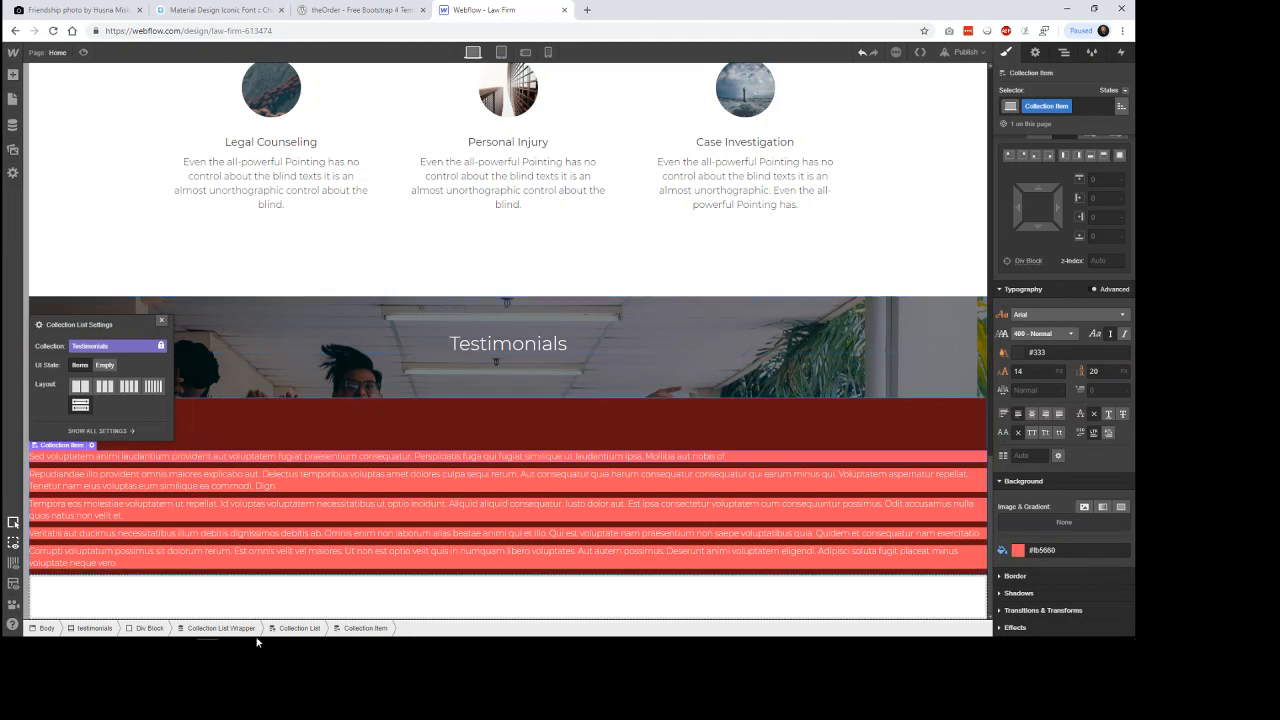
pyautogui.click(159, 630)
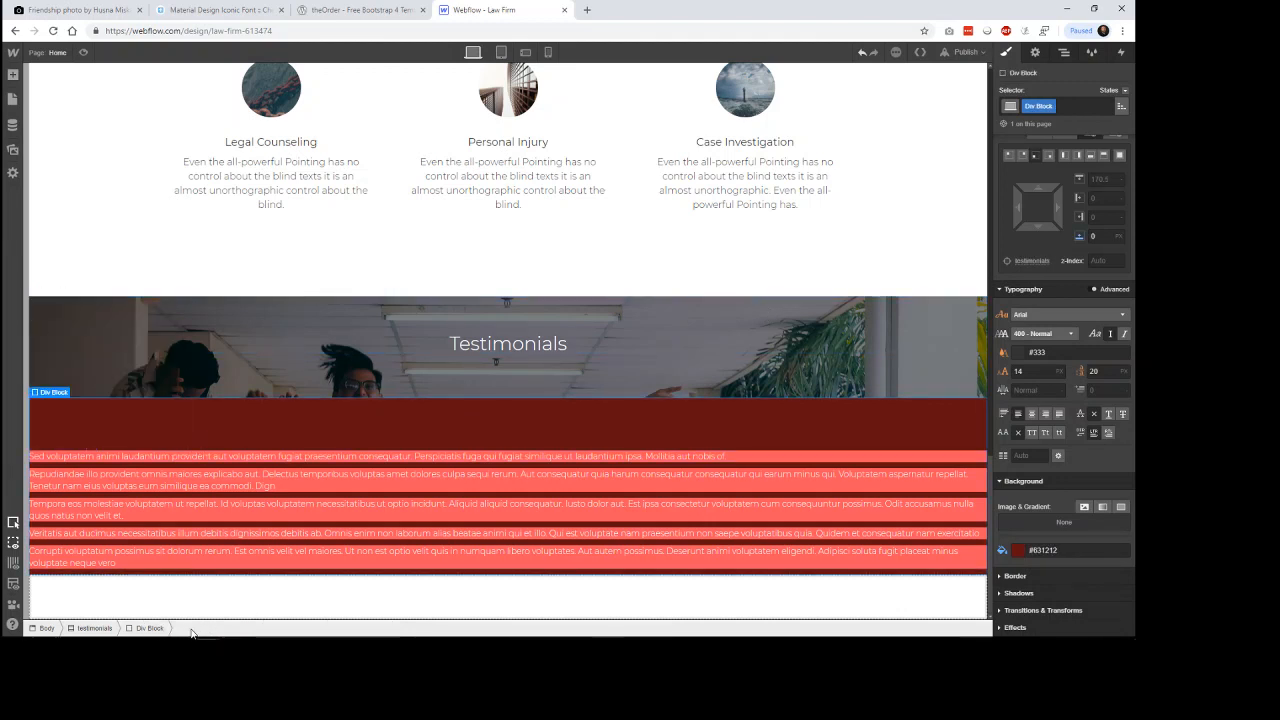
# Select the testimonials Collection List and give it the new class testimonial-list.
pyautogui.click(160, 451)
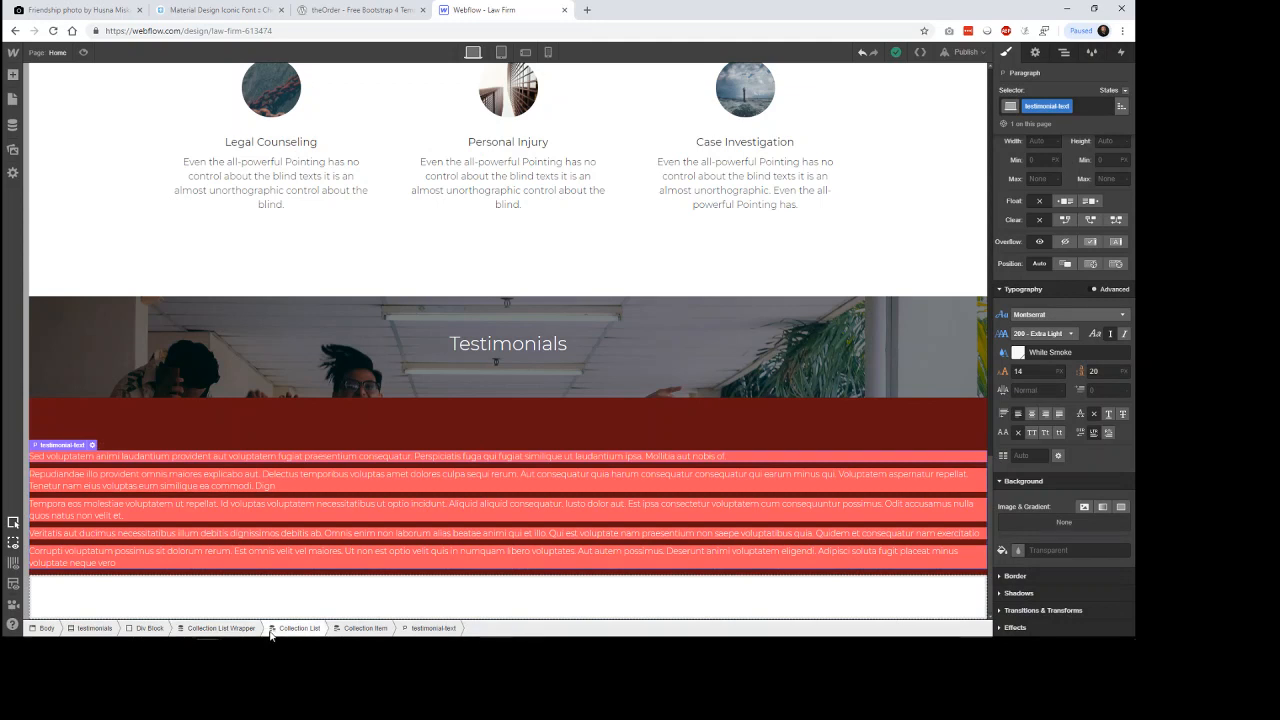
pyautogui.click(271, 630)
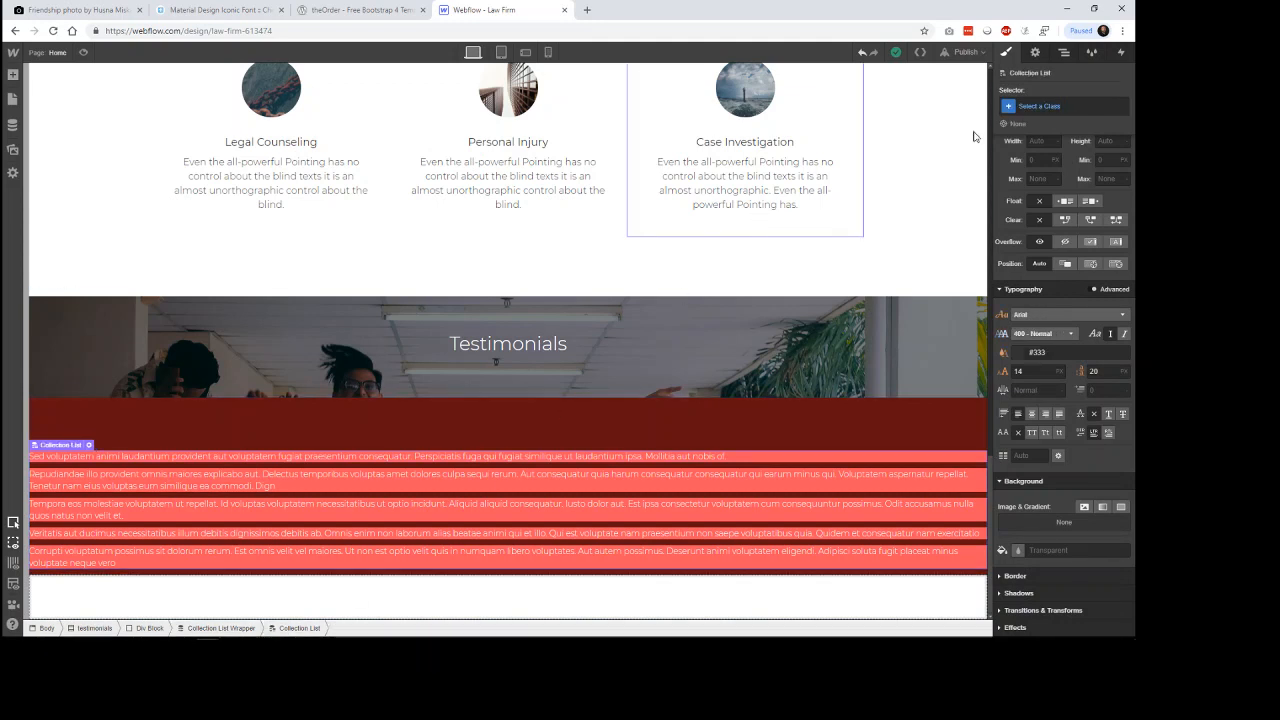
pyautogui.click(1040, 106)
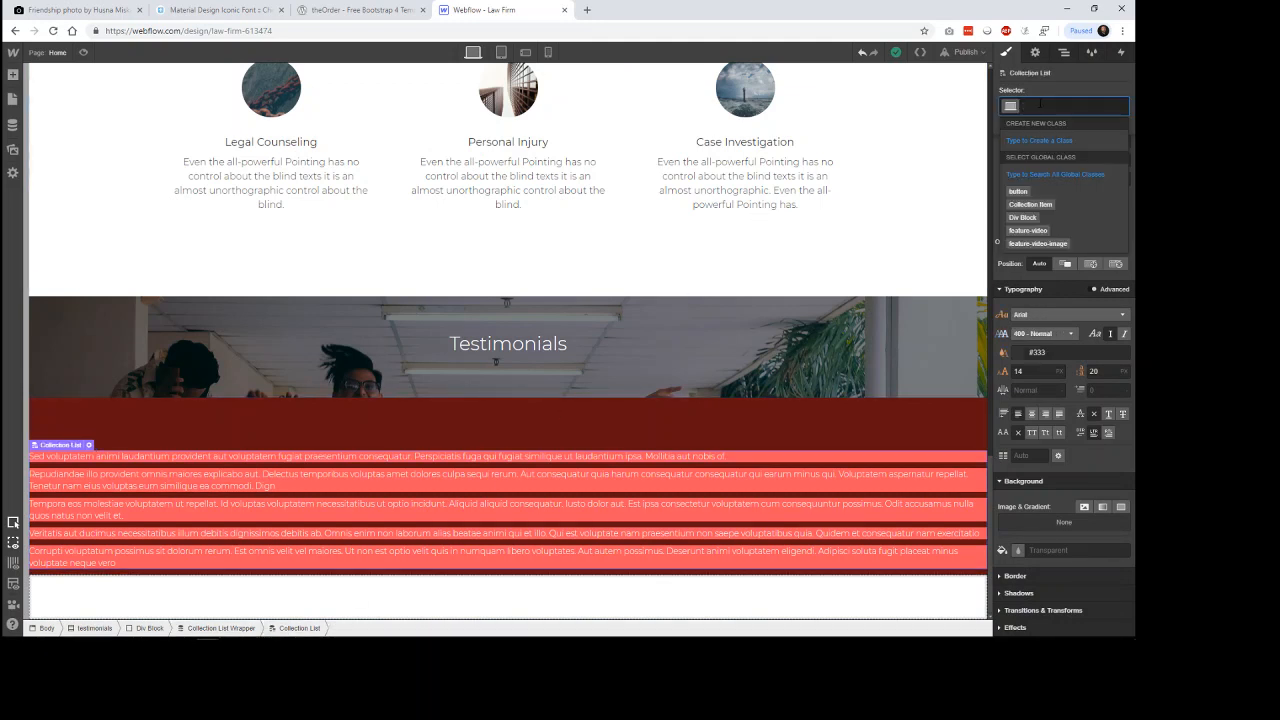
pyautogui.write('collection')
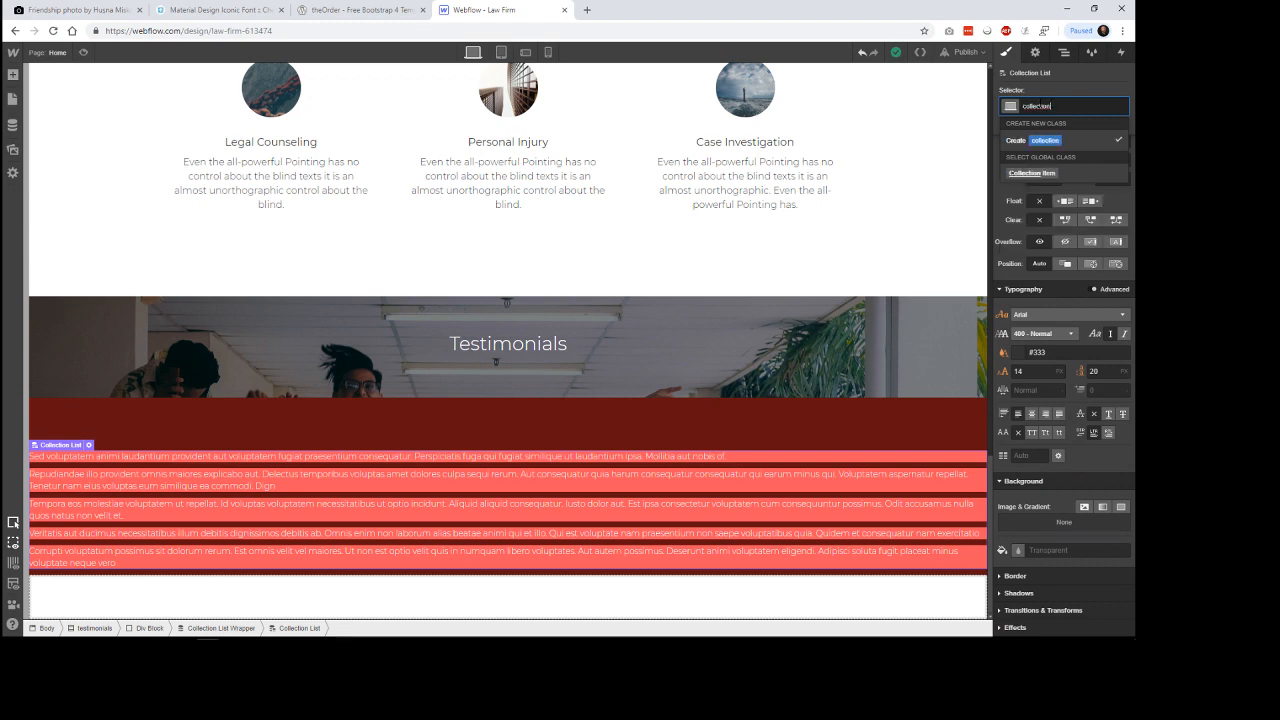
pyautogui.press('BackSpace')
pyautogui.press('BackSpace')
pyautogui.press('BackSpace')
pyautogui.press('BackSpace')
pyautogui.press('BackSpace')
pyautogui.press('BackSpace')
pyautogui.press('BackSpace')
pyautogui.press('BackSpace')
pyautogui.press('BackSpace')
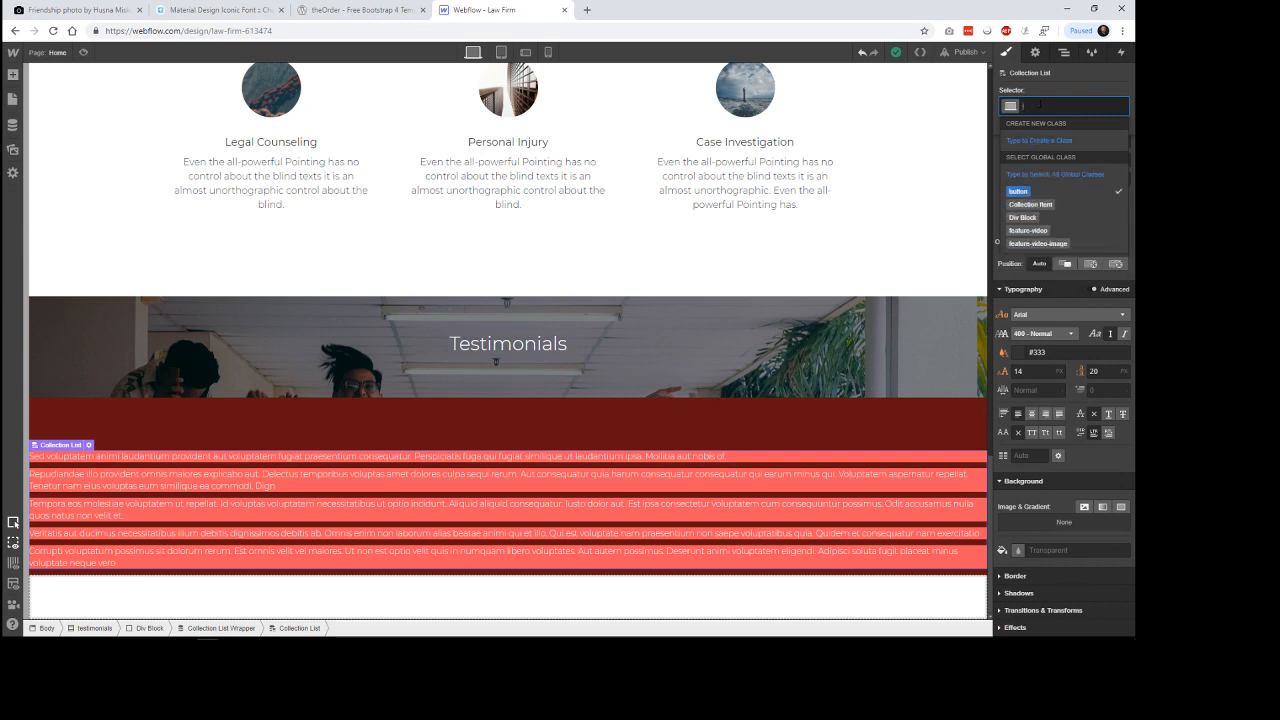
pyautogui.write('testi')
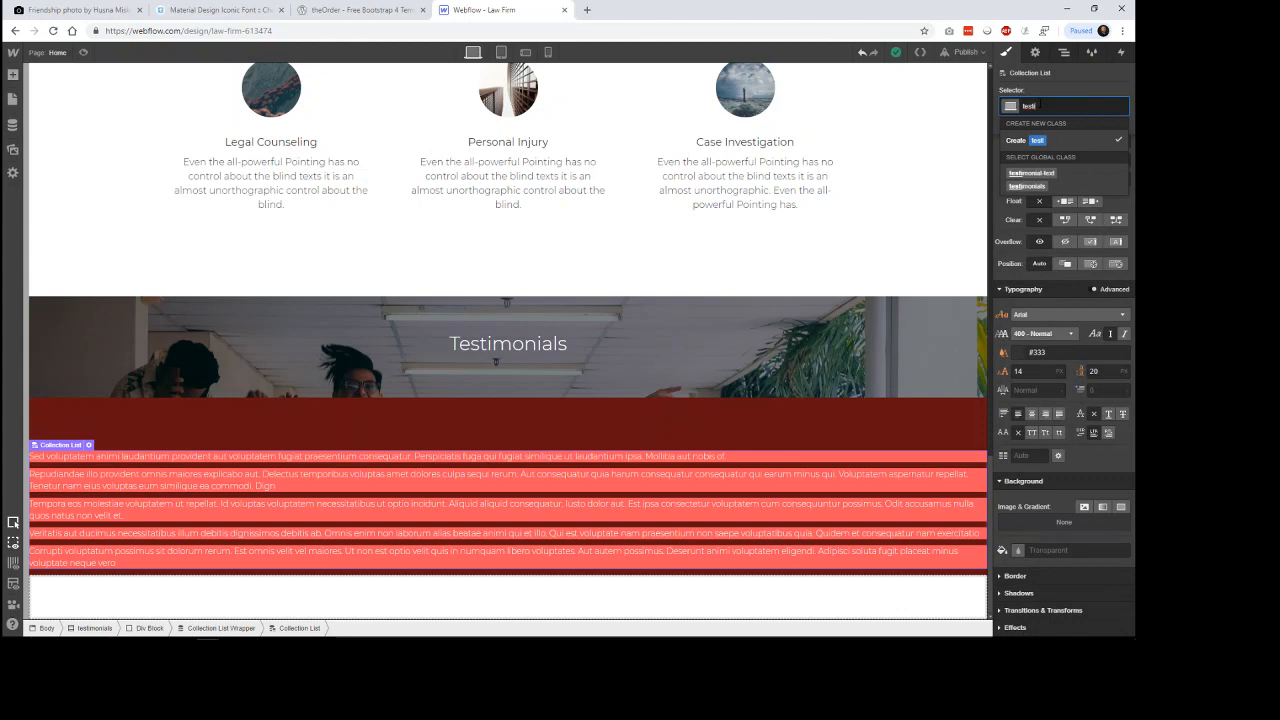
pyautogui.write('monial-list')
pyautogui.press('Return')
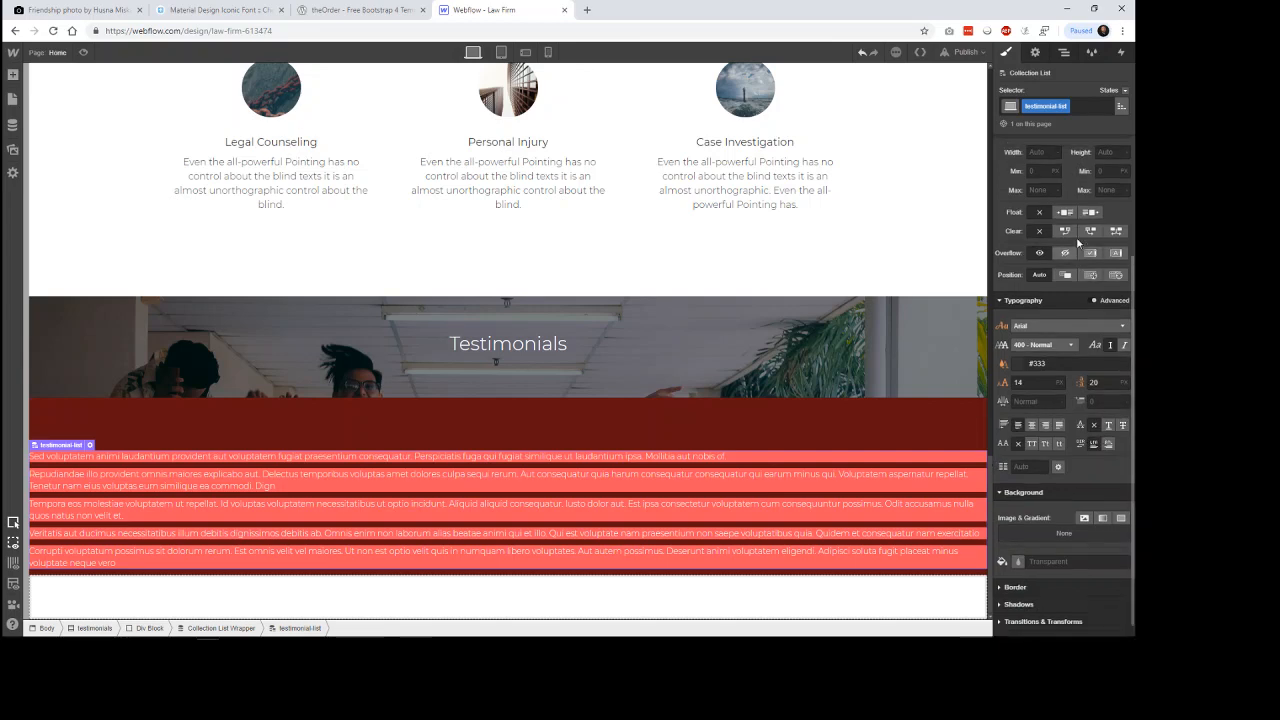
# Make testimonial-list a horizontal flex layout with its children aligned to the bottom.
pyautogui.scroll(4, 1066, 239)
pyautogui.click(1074, 180)
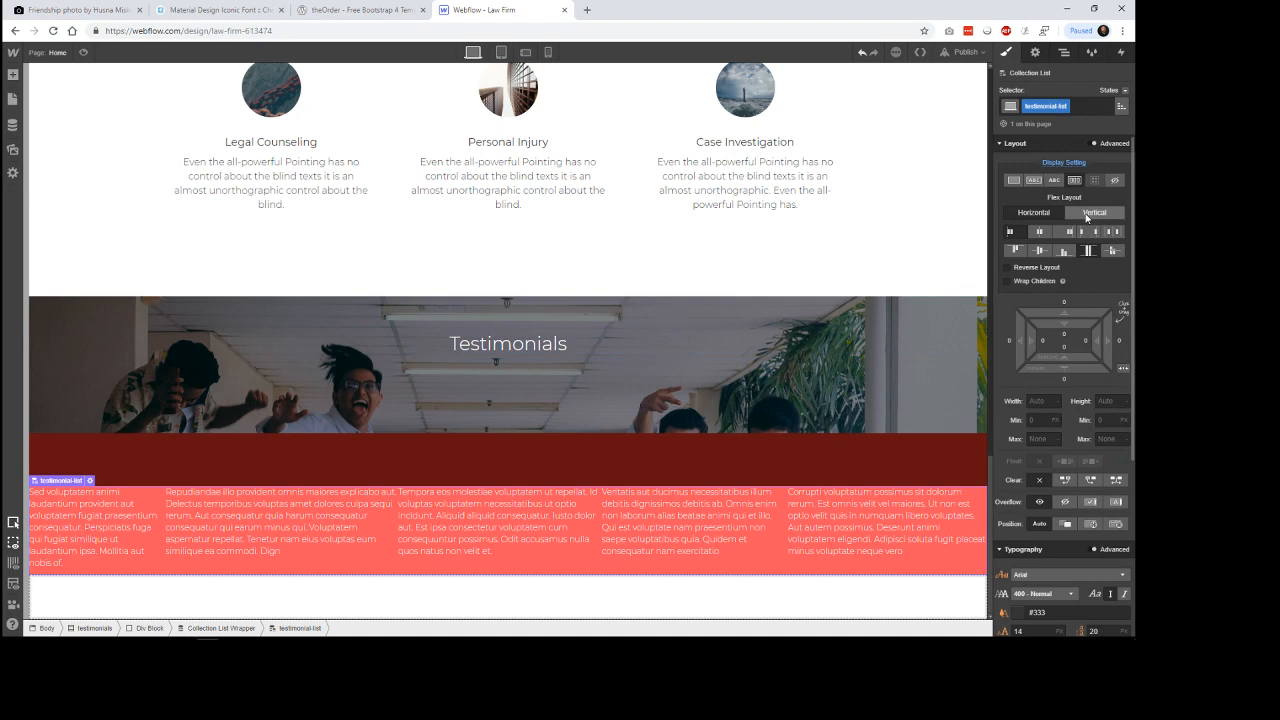
pyautogui.click(1063, 251)
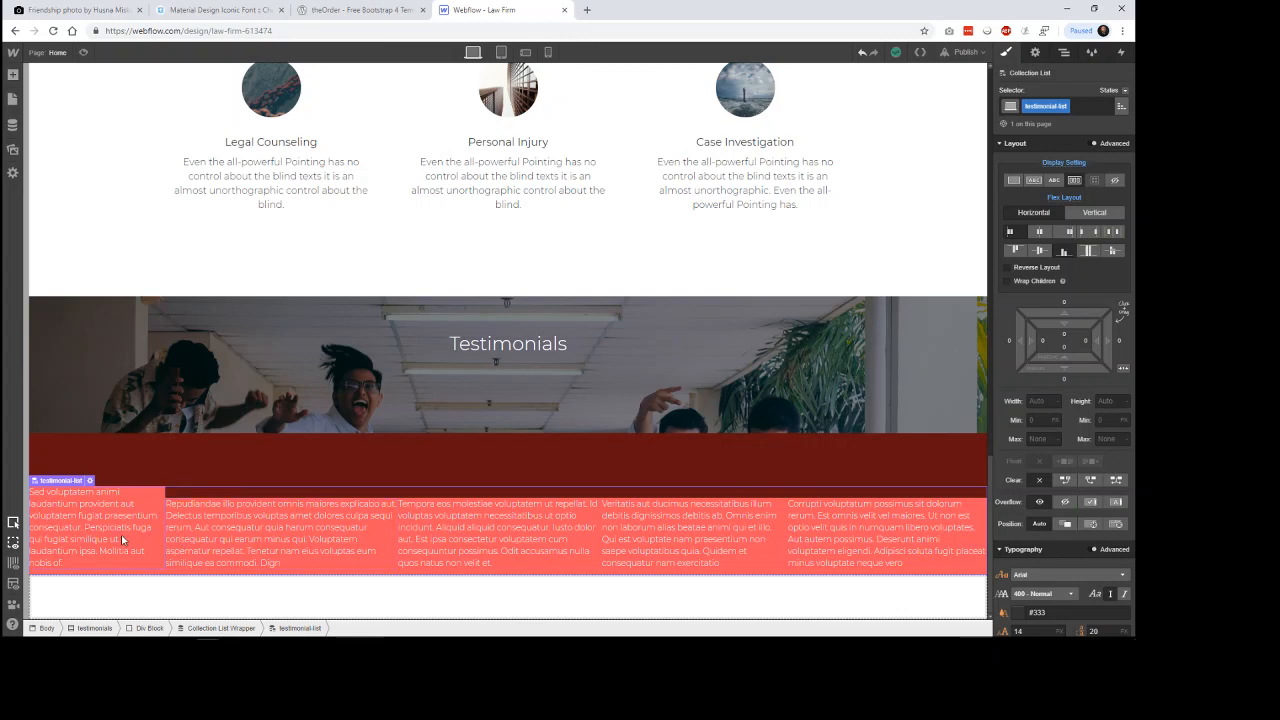
# Remove the dark red background color from the div block that wraps the testimonials list.
pyautogui.click(601, 478)
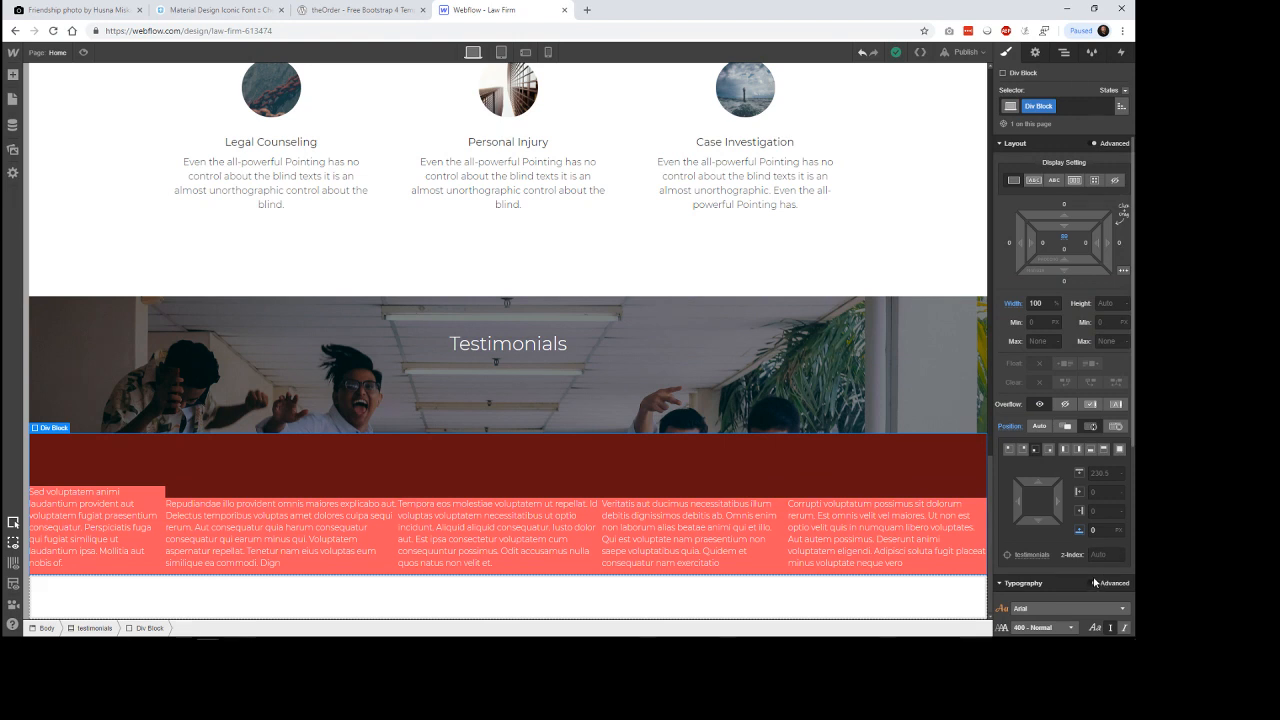
pyautogui.scroll(-3, 1094, 580)
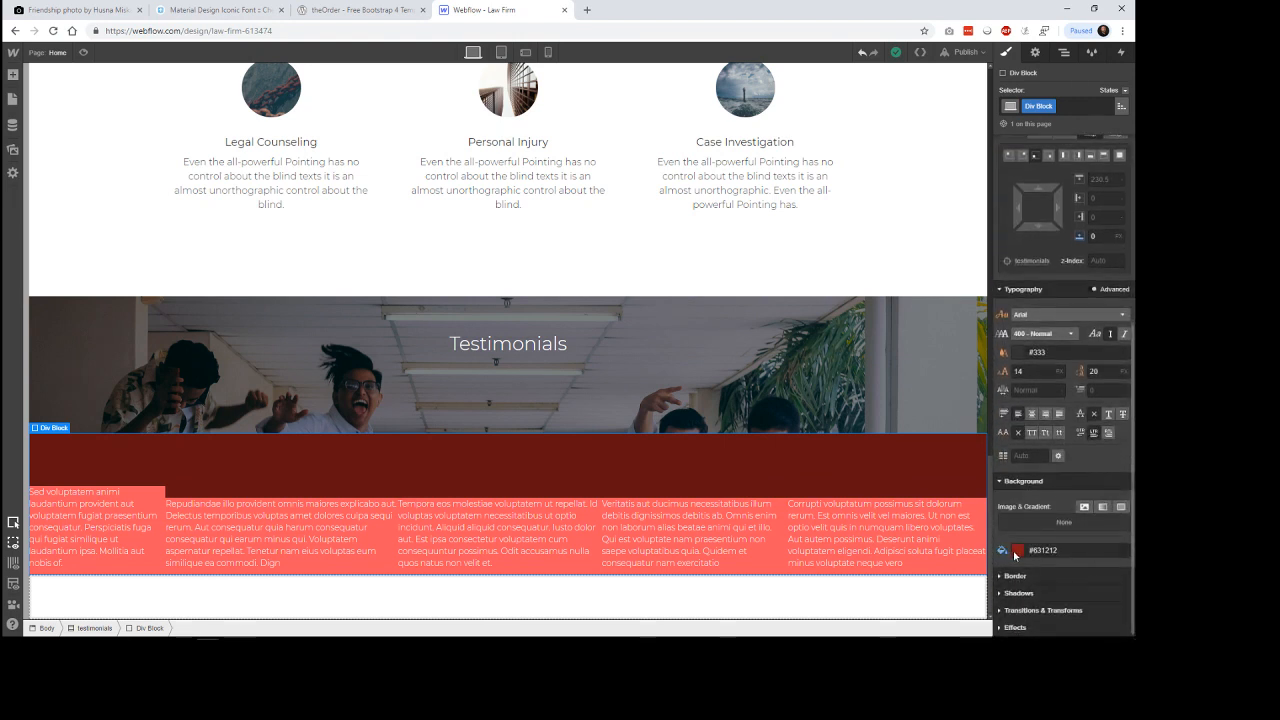
pyautogui.moveTo(1066, 551); pyautogui.dragTo(1024, 552)
pyautogui.press('BackSpace')
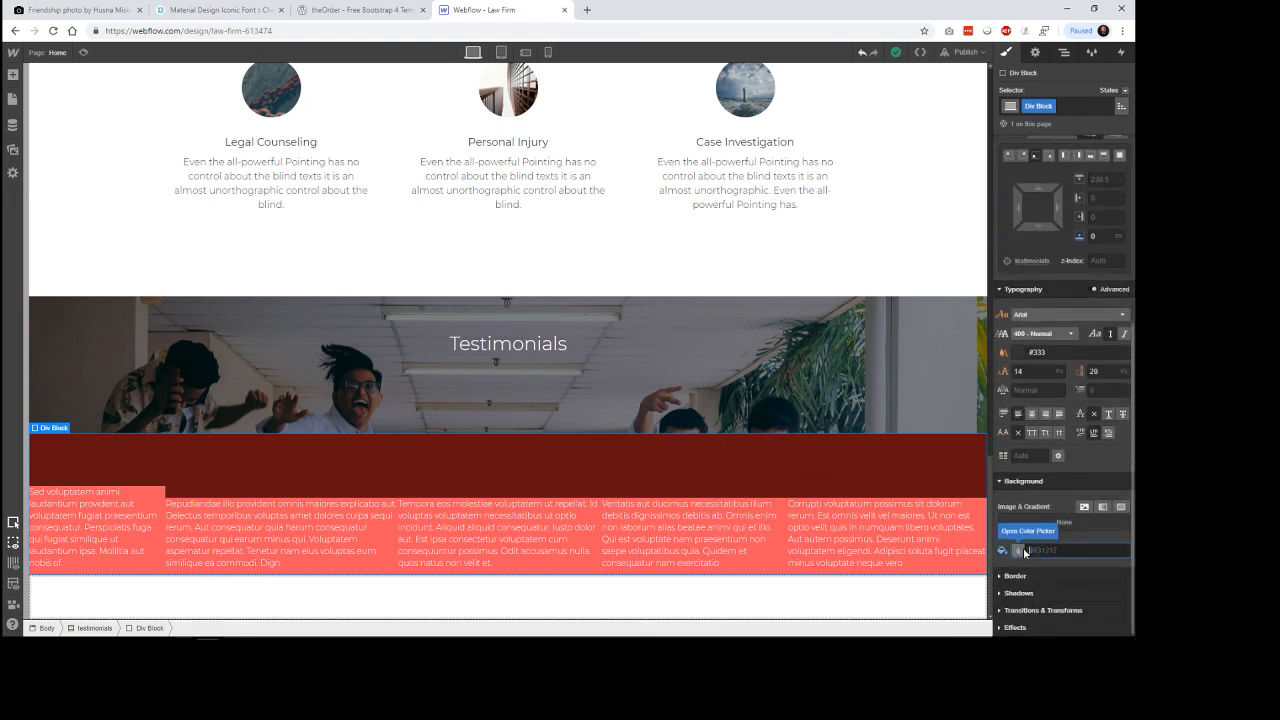
pyautogui.click(1077, 531)
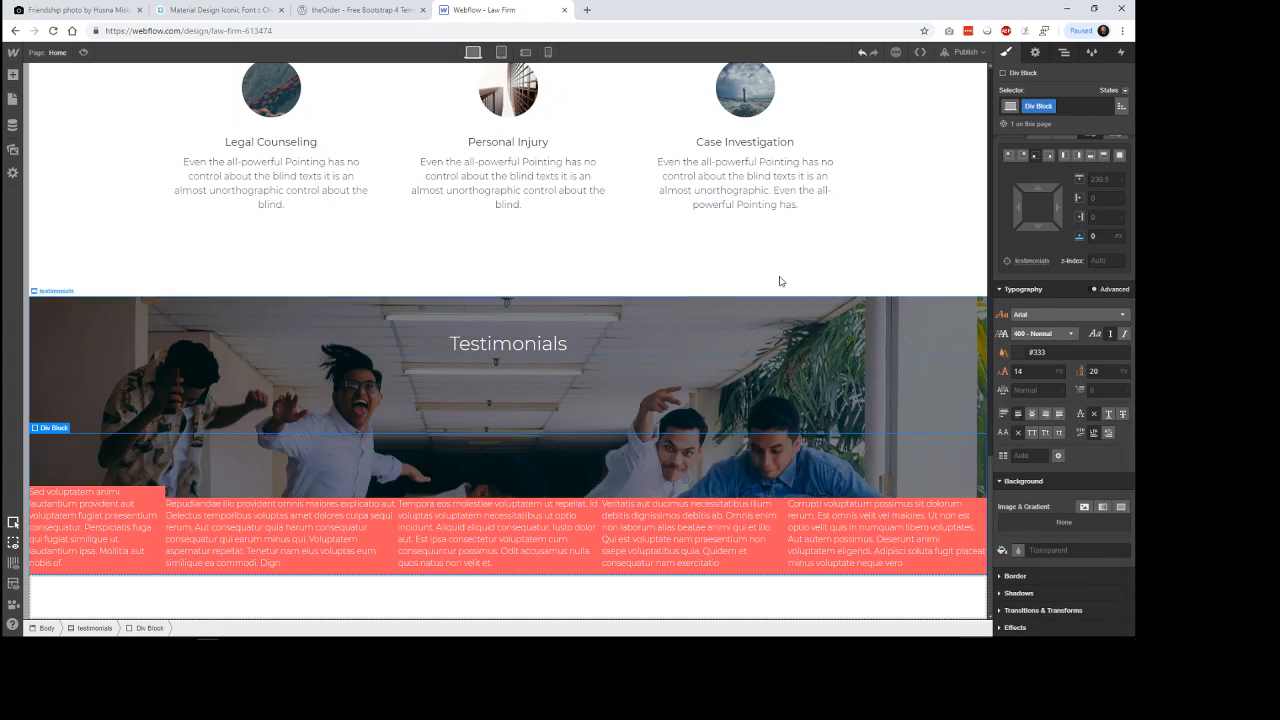
pyautogui.click(854, 250)
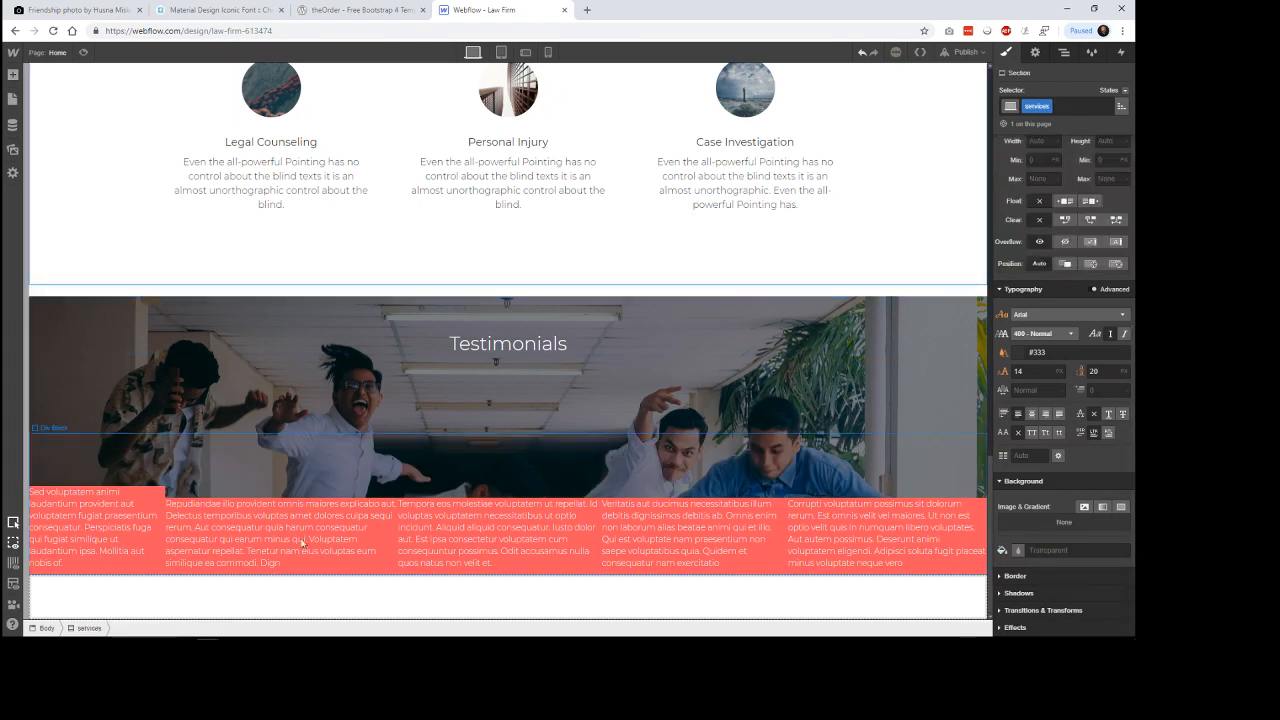
# Add 16 px of padding on all sides of the testimonials collection item.
pyautogui.click(146, 496)
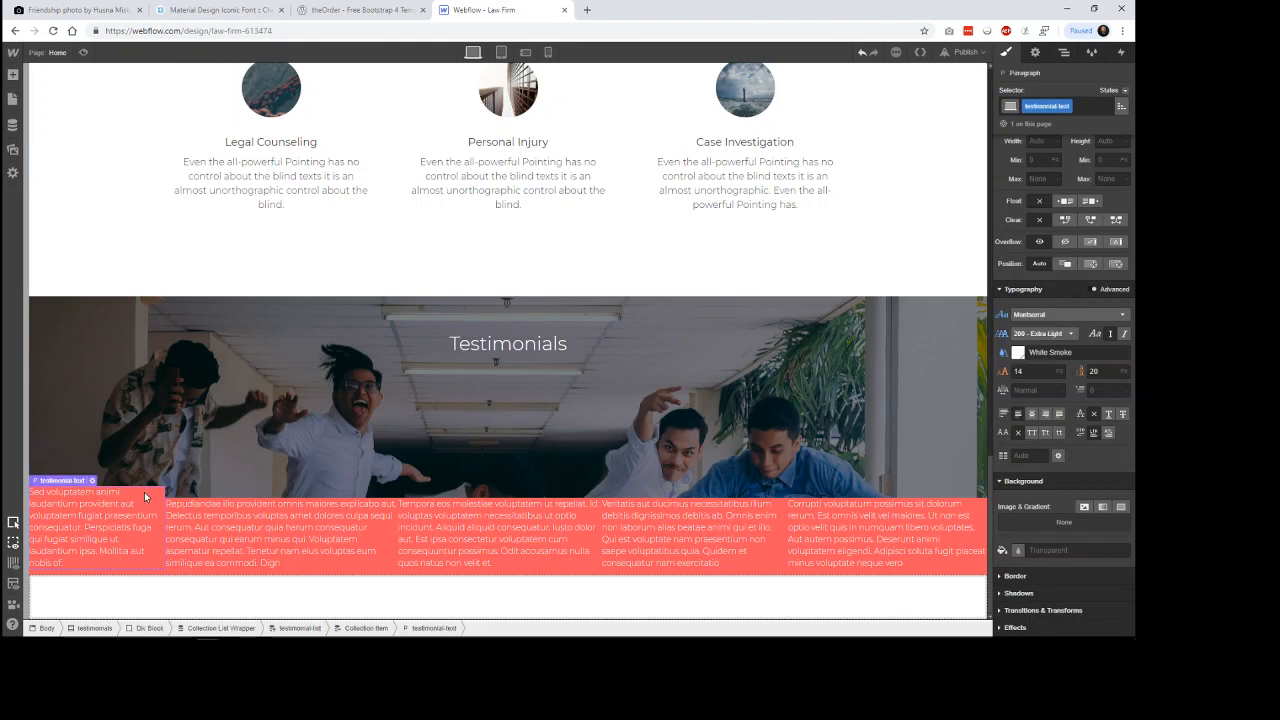
pyautogui.click(136, 577)
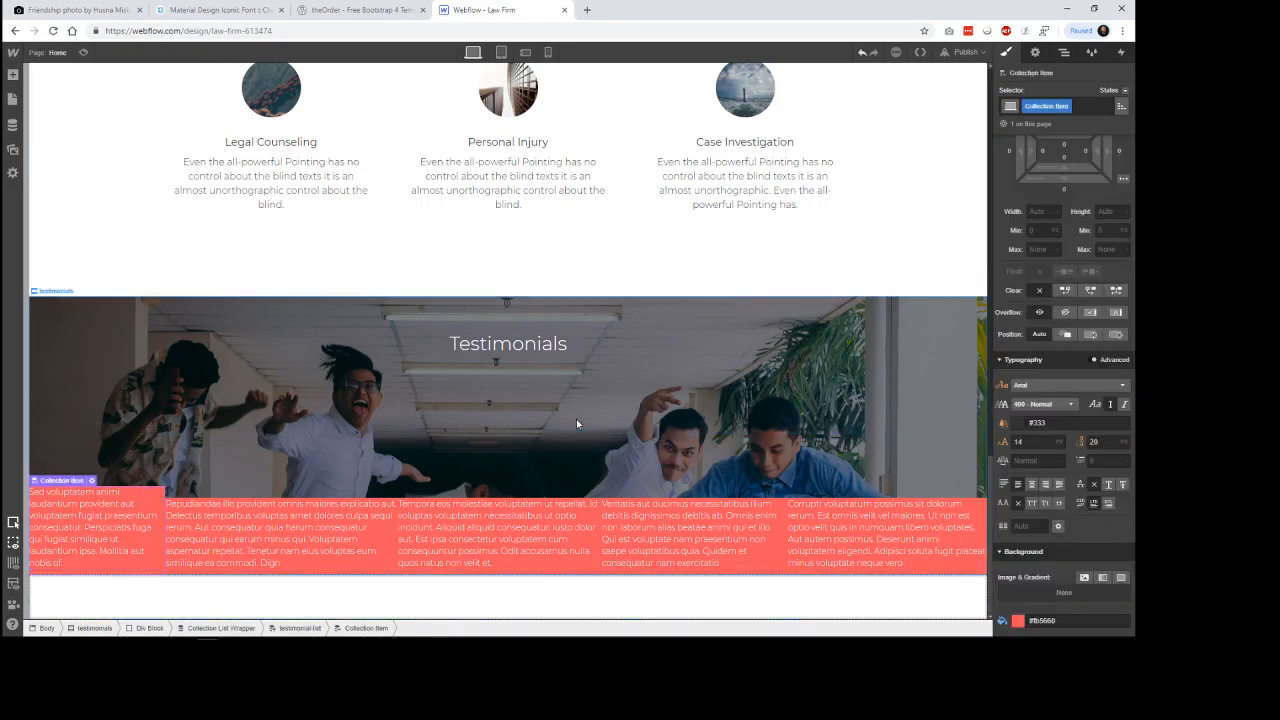
pyautogui.scroll(3, 1075, 320)
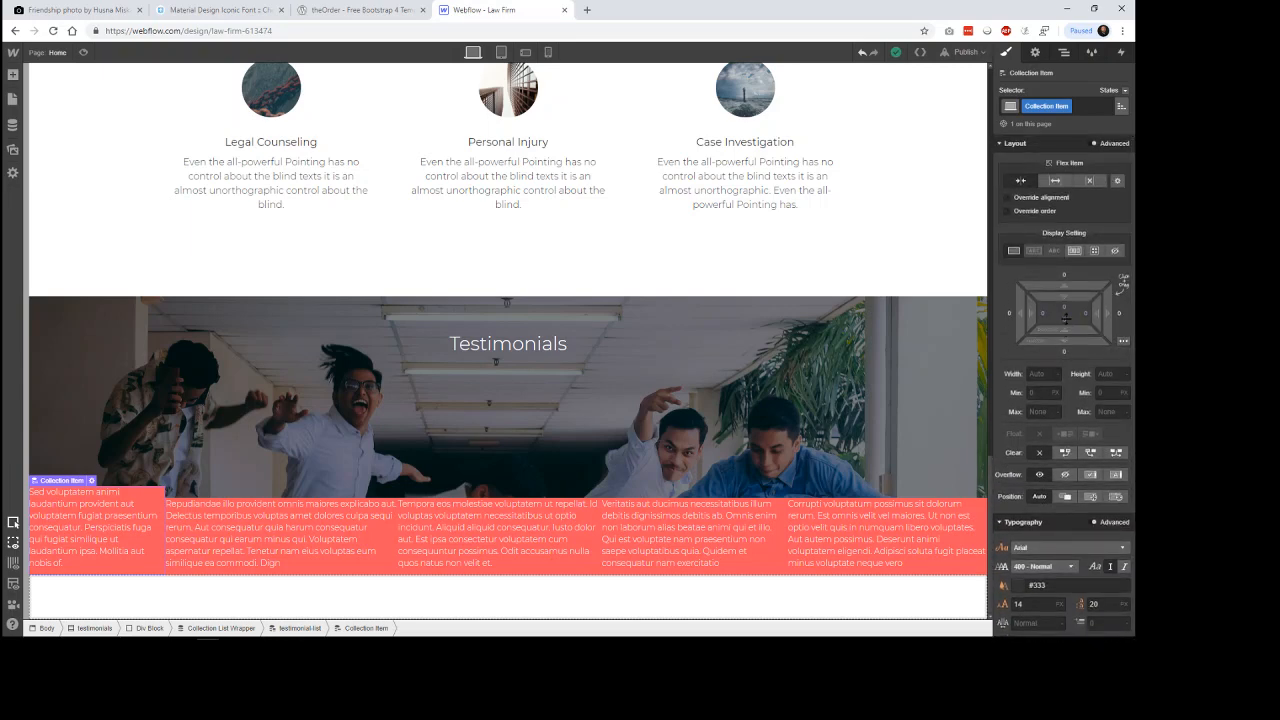
pyautogui.moveTo(1068, 330)
pyautogui.mouseDown()
pyautogui.moveTo(1068, 293)
pyautogui.moveTo(1069, 310)
pyautogui.mouseUp()
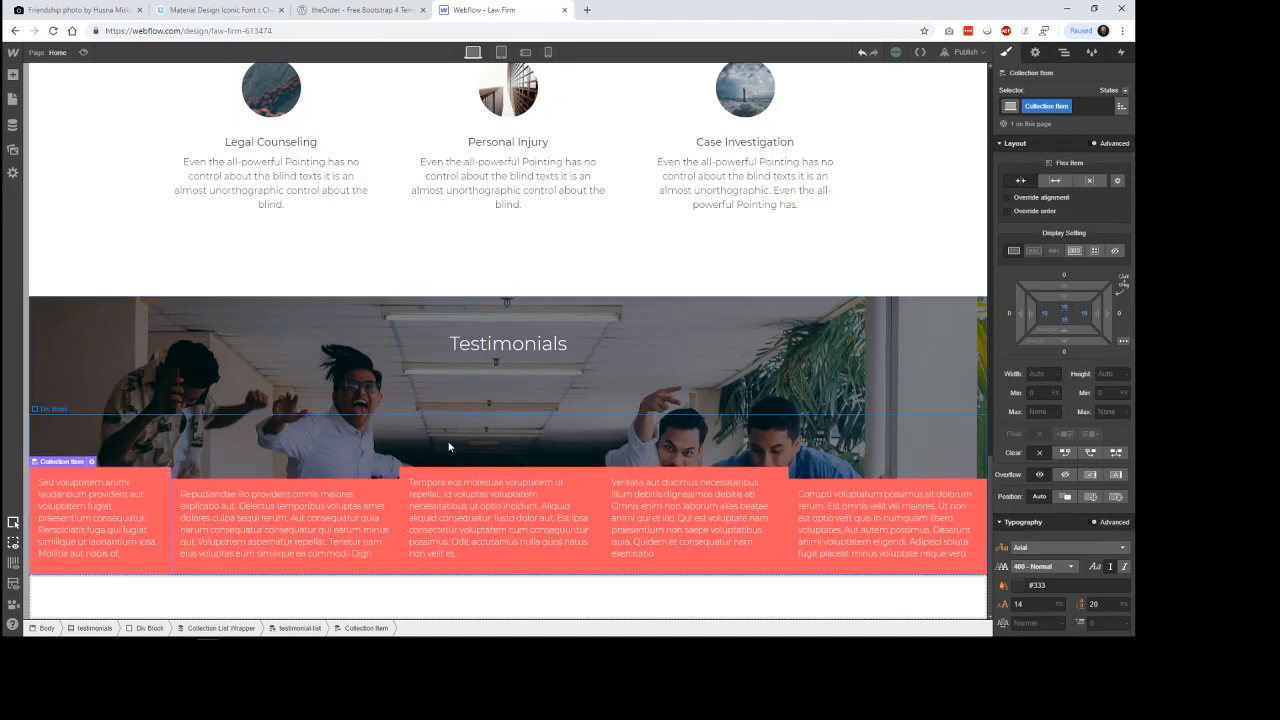
pyautogui.click(568, 267)
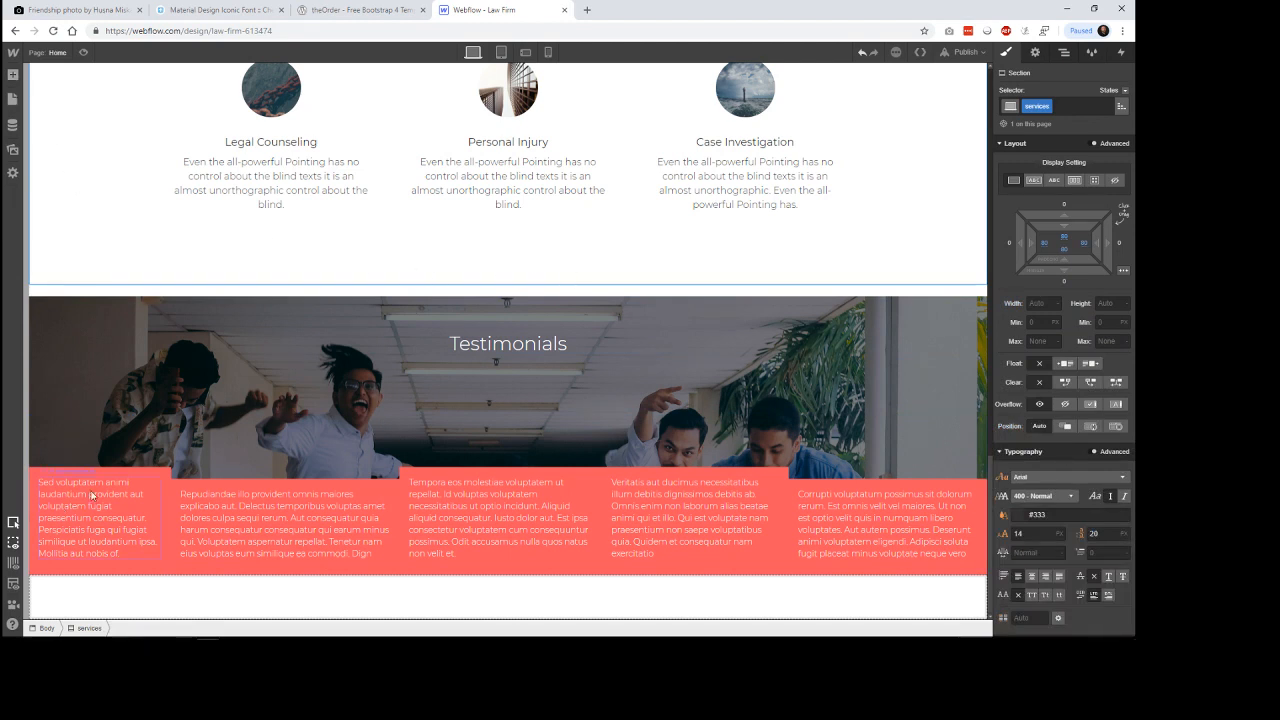
# Switch to theOrder template, close the developer tools and examine the author photo, name and role layout in its testimonial cards.
pyautogui.click(101, 479)
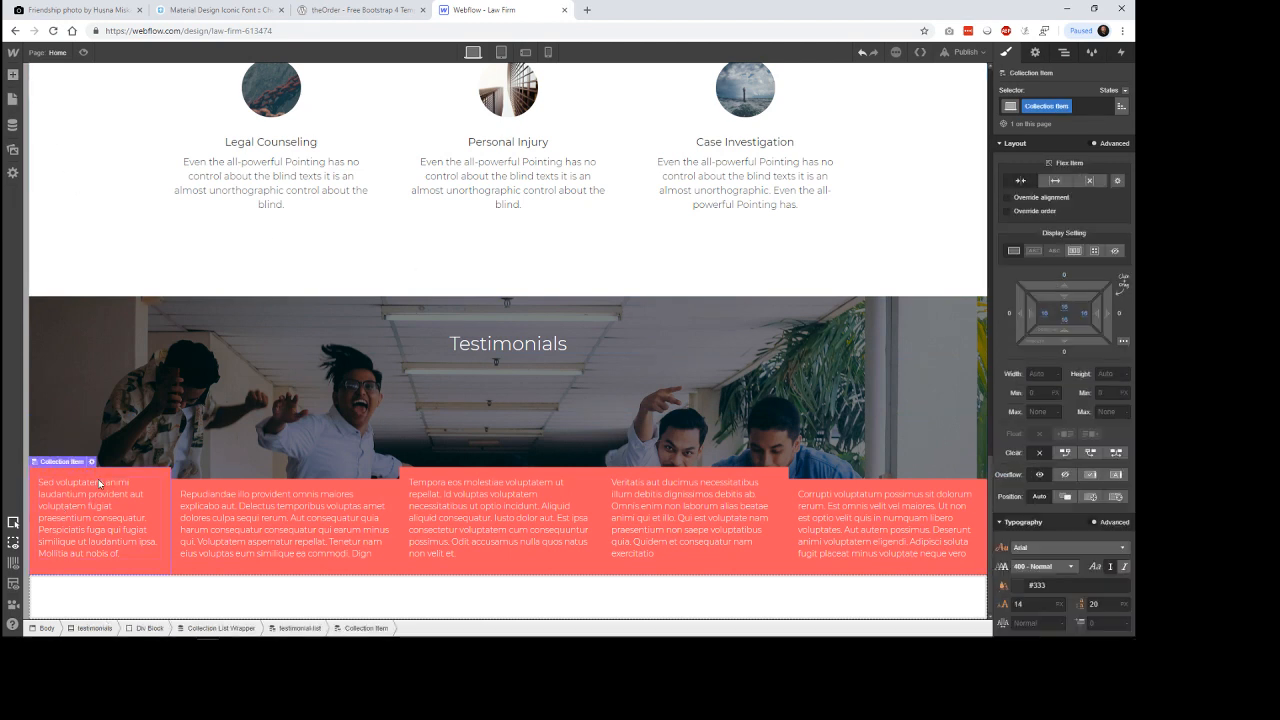
pyautogui.click(350, 9)
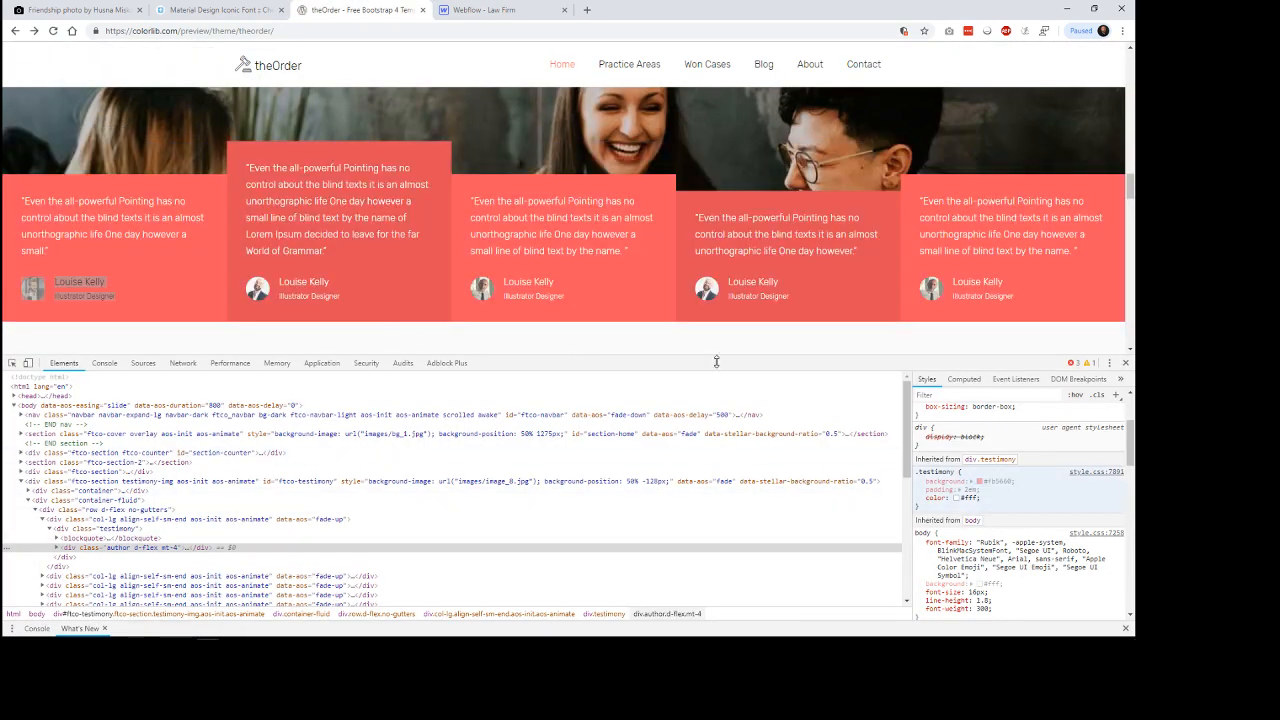
pyautogui.click(1125, 363)
pyautogui.moveTo(462, 448); pyautogui.dragTo(583, 486)
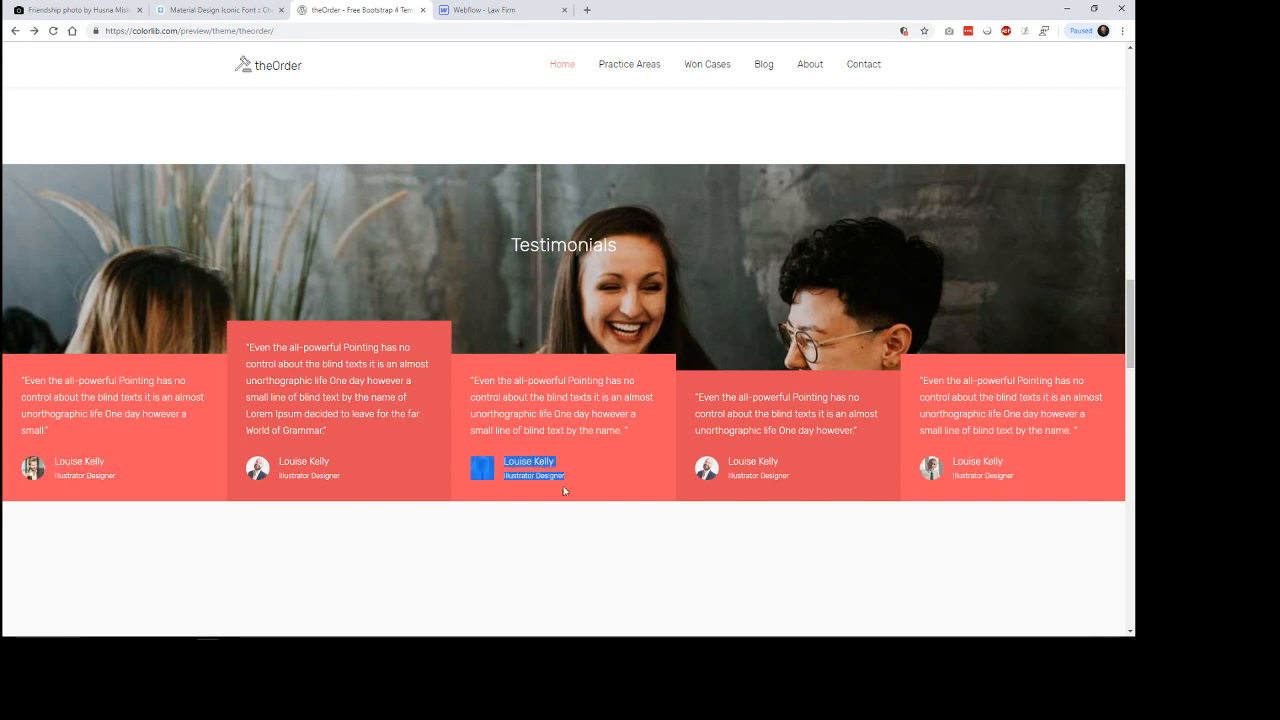
pyautogui.click(503, 476)
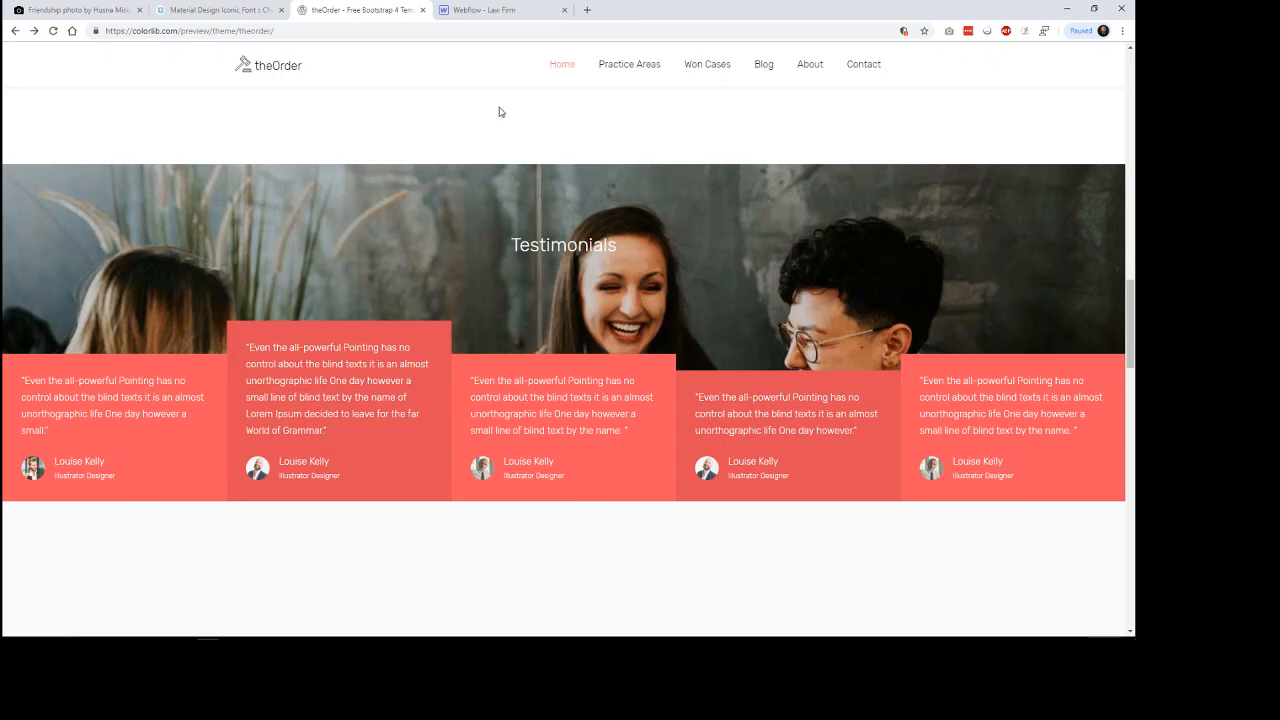
# Back in Webflow, add a div block below the testimonial text in the collection item and give it the class testimonial-medi-element.
pyautogui.click(500, 12)
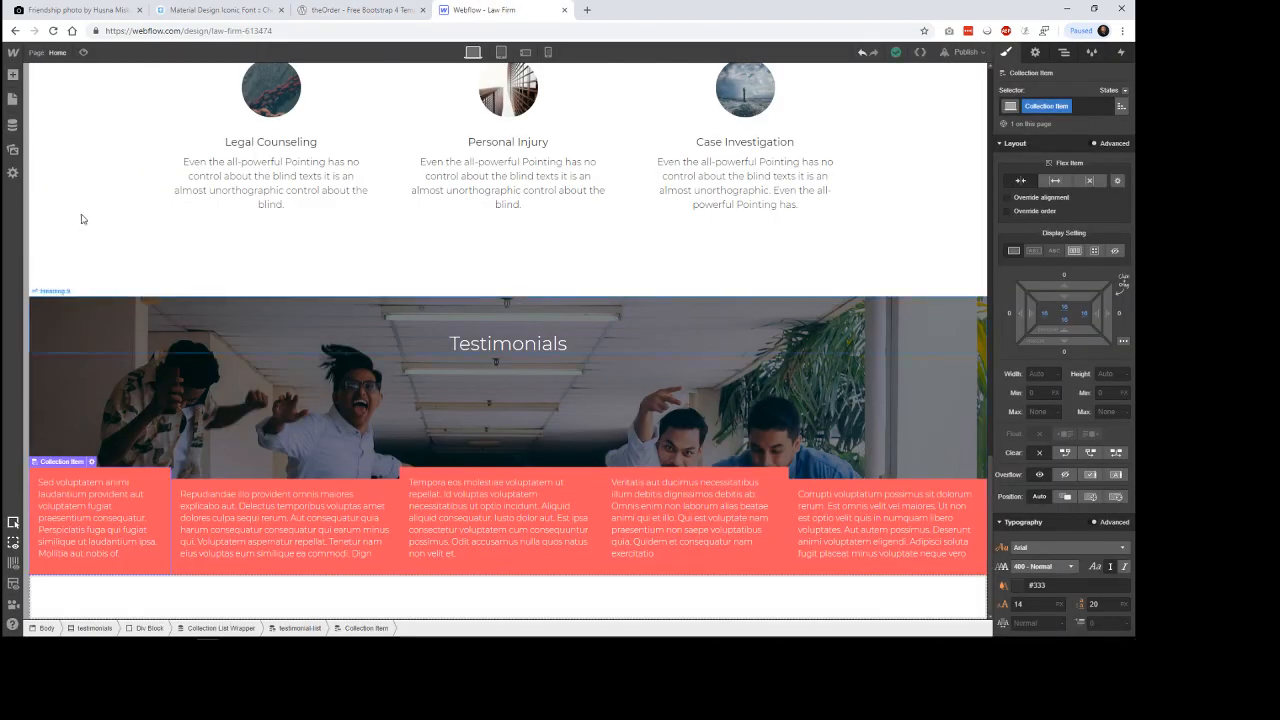
pyautogui.click(12, 75)
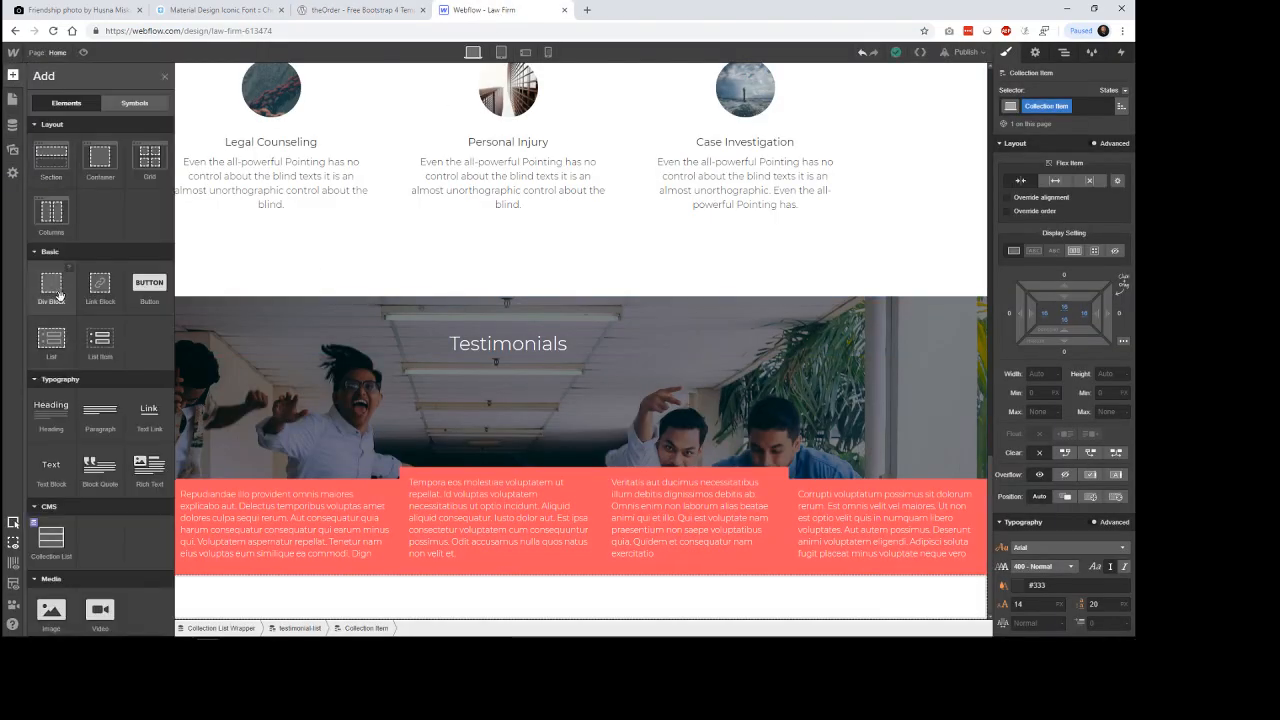
pyautogui.moveTo(60, 296); pyautogui.dragTo(208, 567)
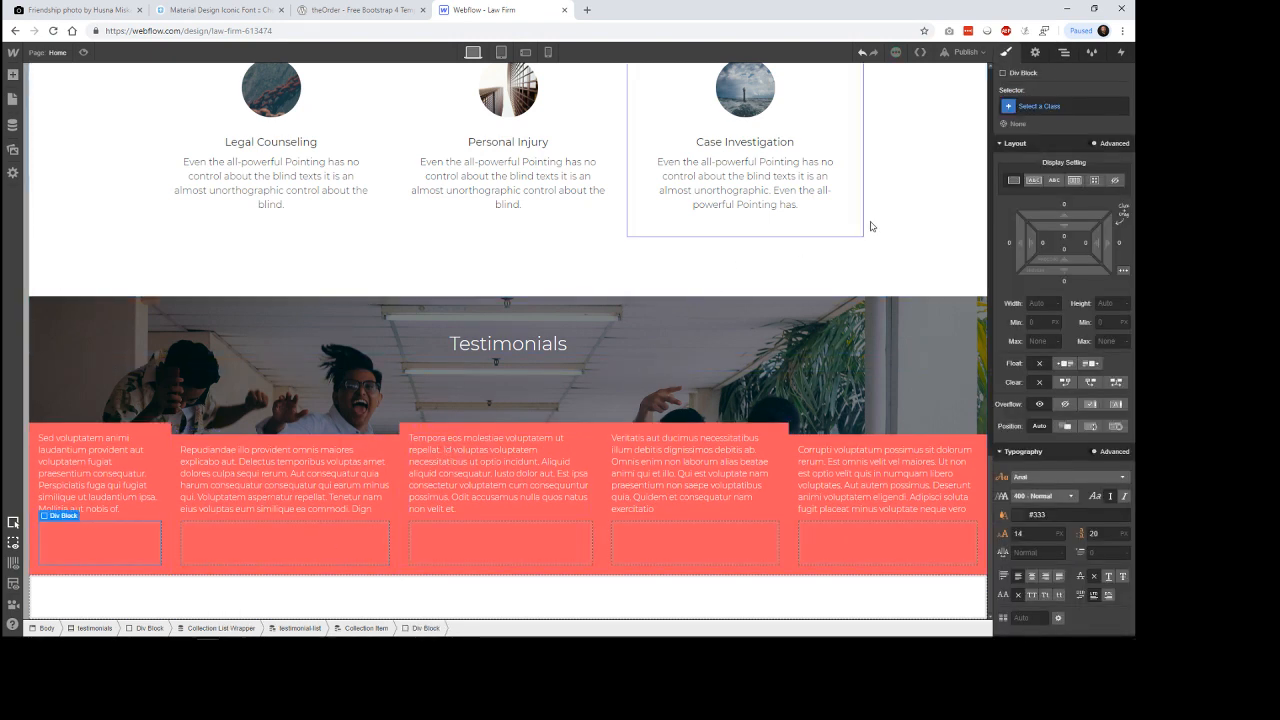
pyautogui.click(1042, 110)
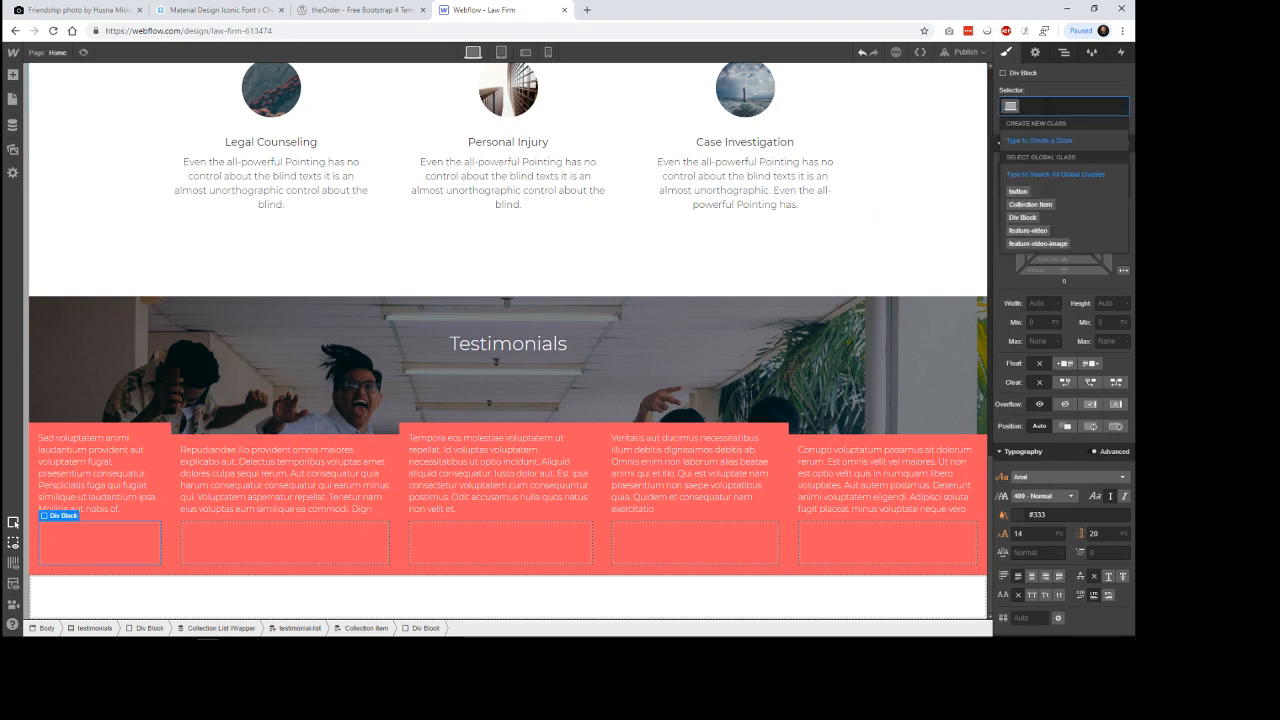
pyautogui.write('testimo')
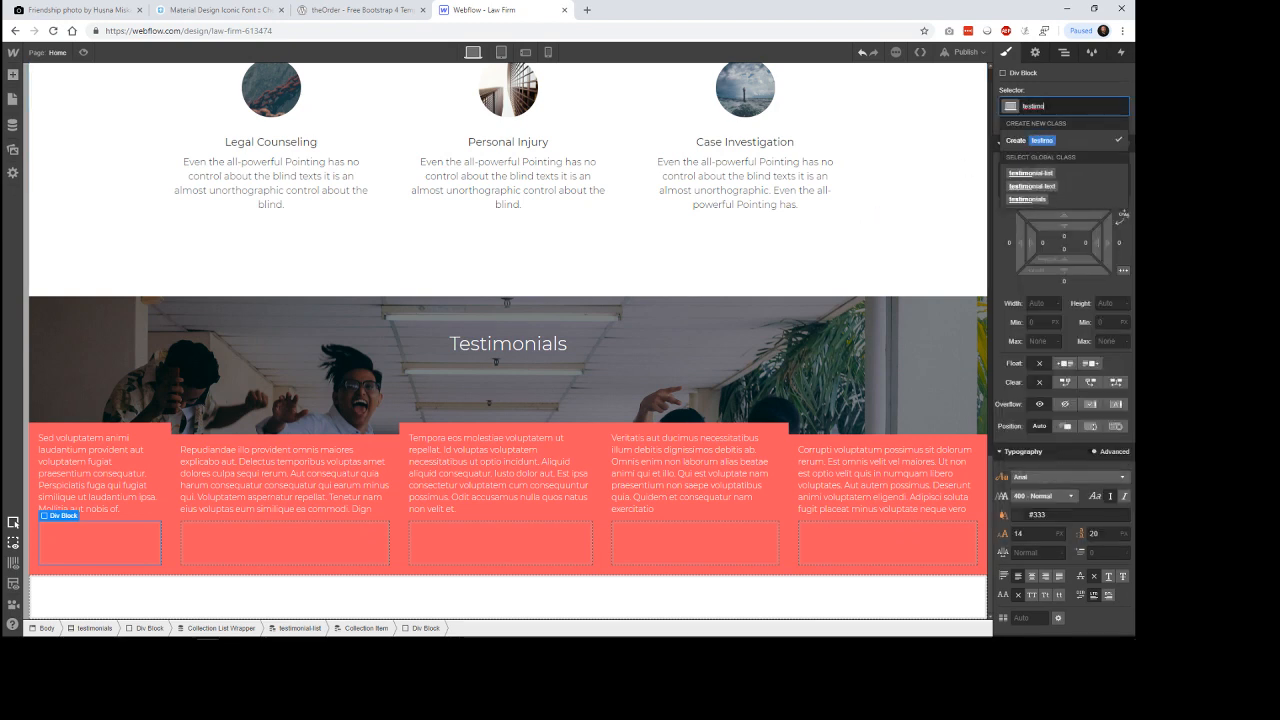
pyautogui.write('nial-m')
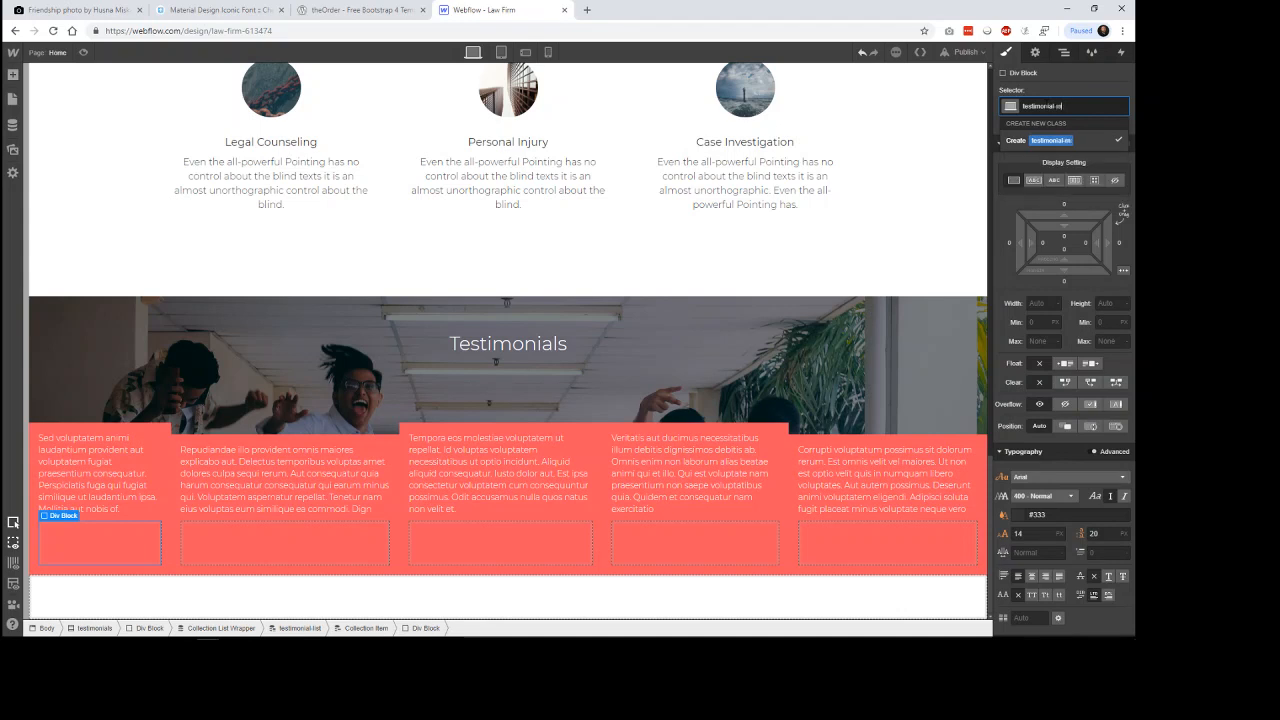
pyautogui.write('edi-element')
pyautogui.press('Return')
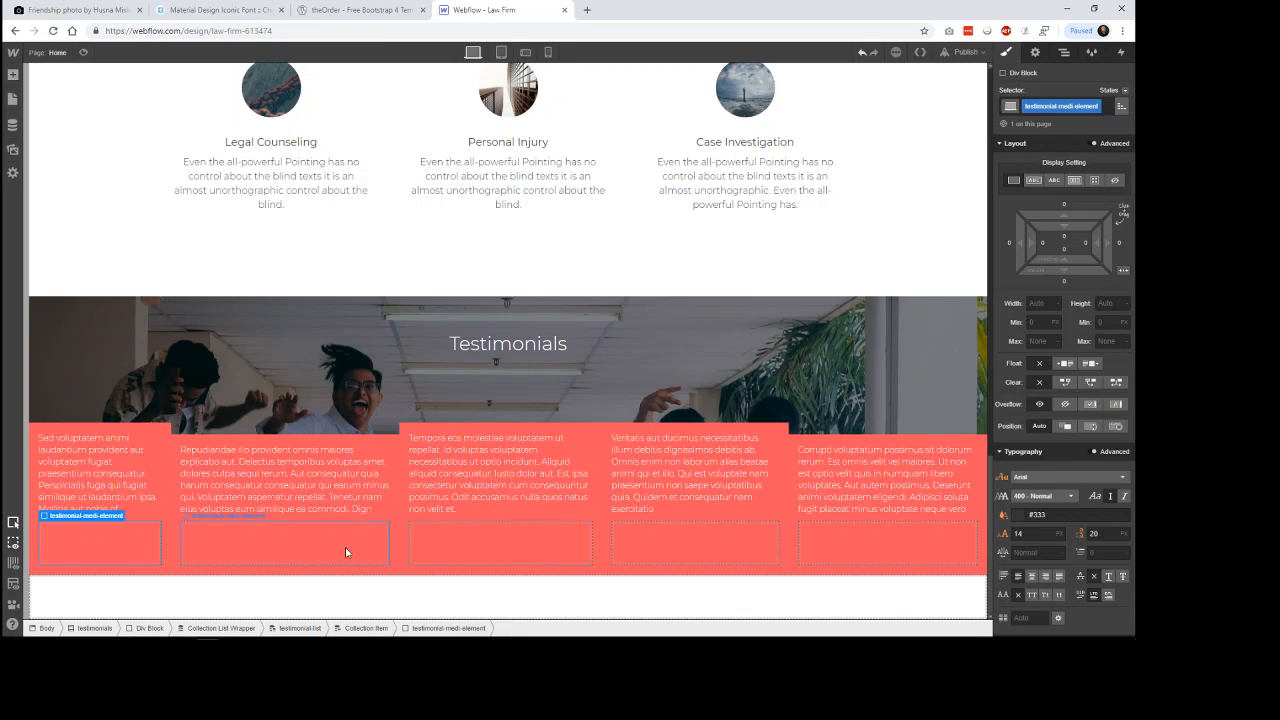
# Add a div block inside testimonial-medi-element and give it the new class testimonial-media-image.
pyautogui.click(14, 76)
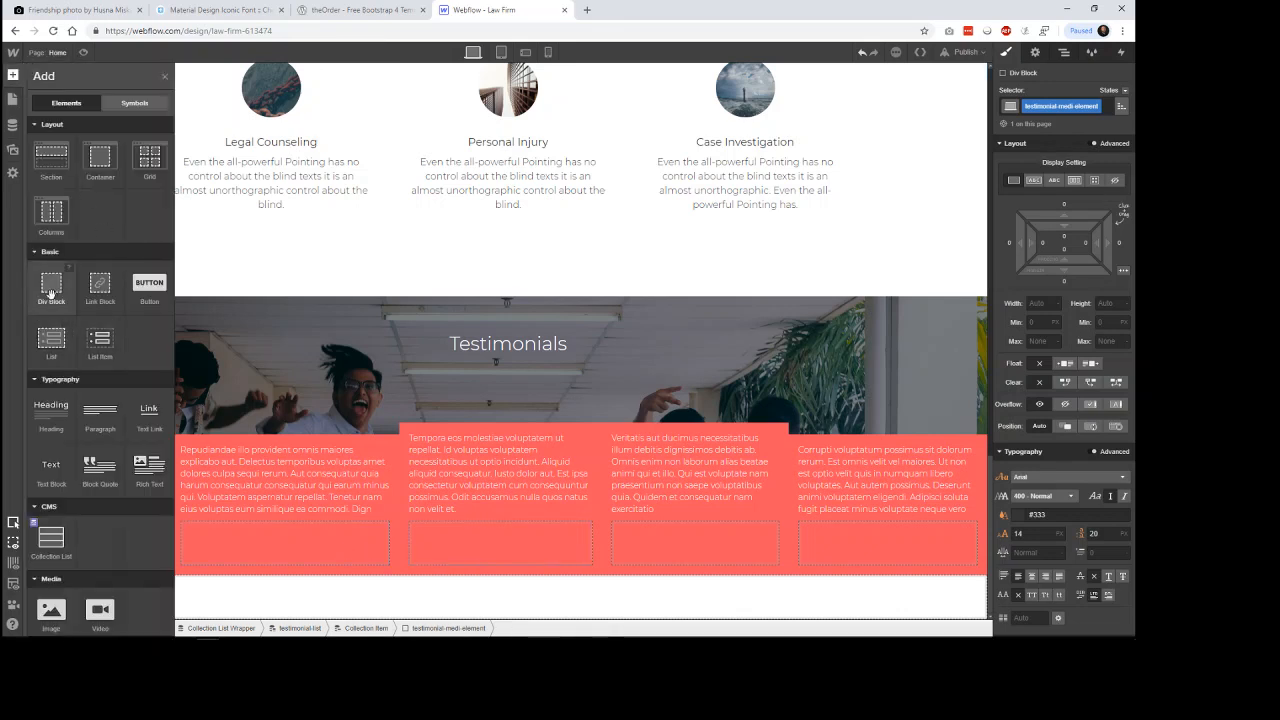
pyautogui.moveTo(51, 291); pyautogui.dragTo(222, 548)
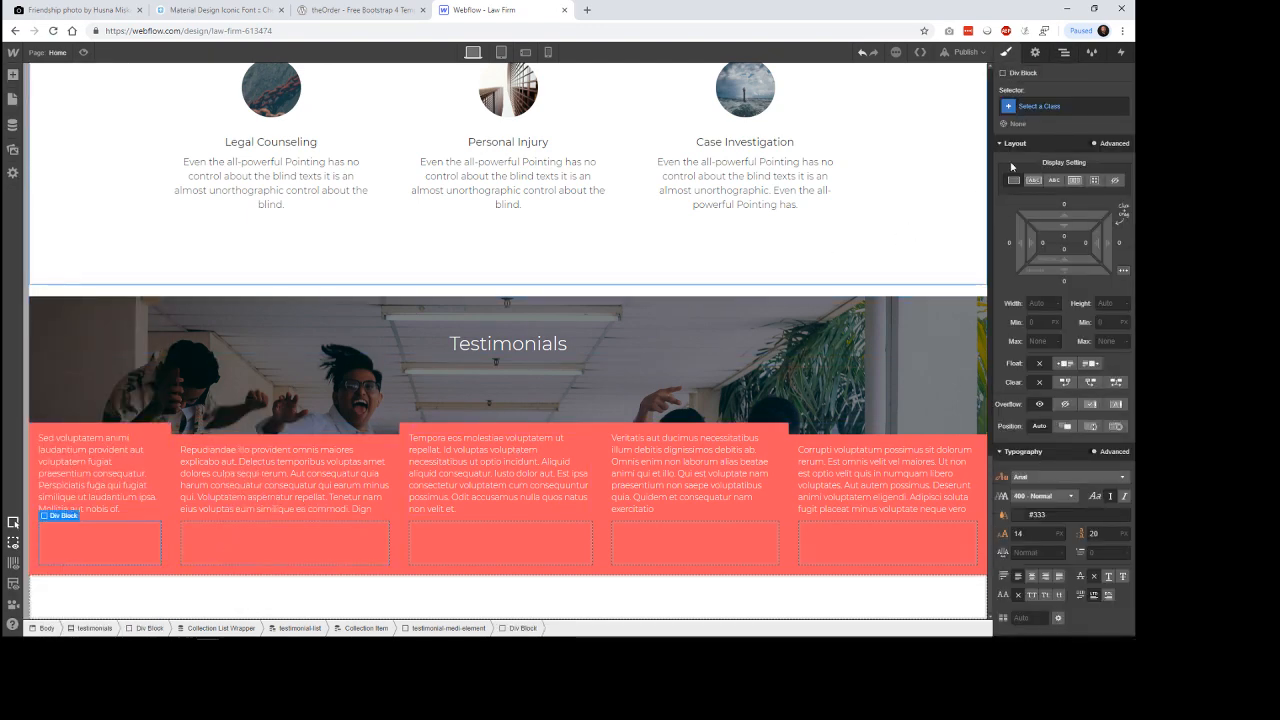
pyautogui.click(1034, 107)
pyautogui.write('tes')
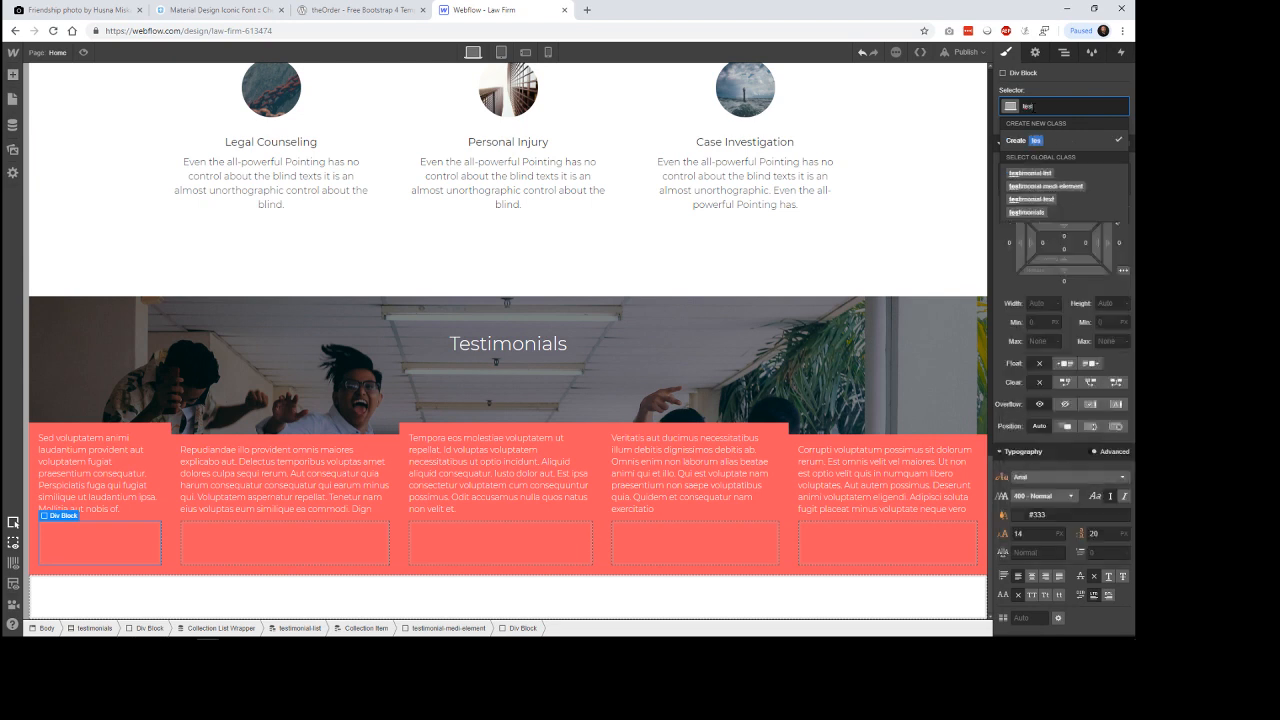
pyautogui.write('timoi')
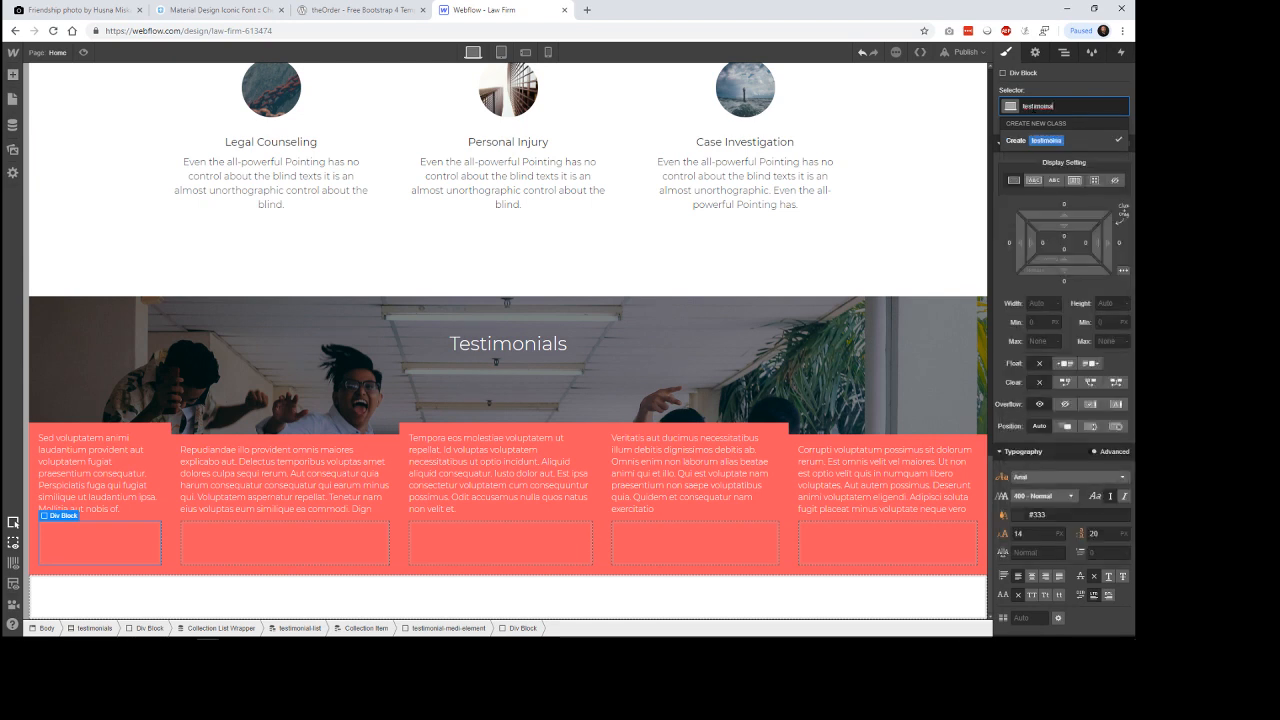
pyautogui.write('al')
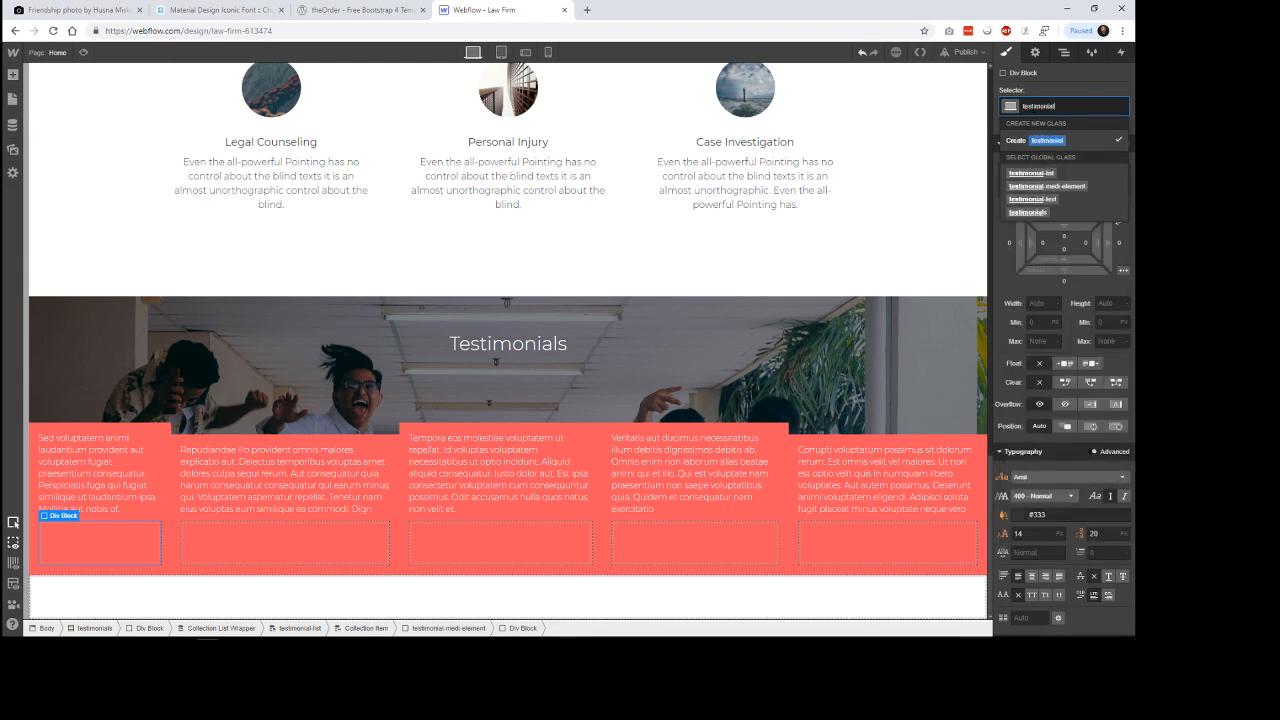
pyautogui.write('-medial')
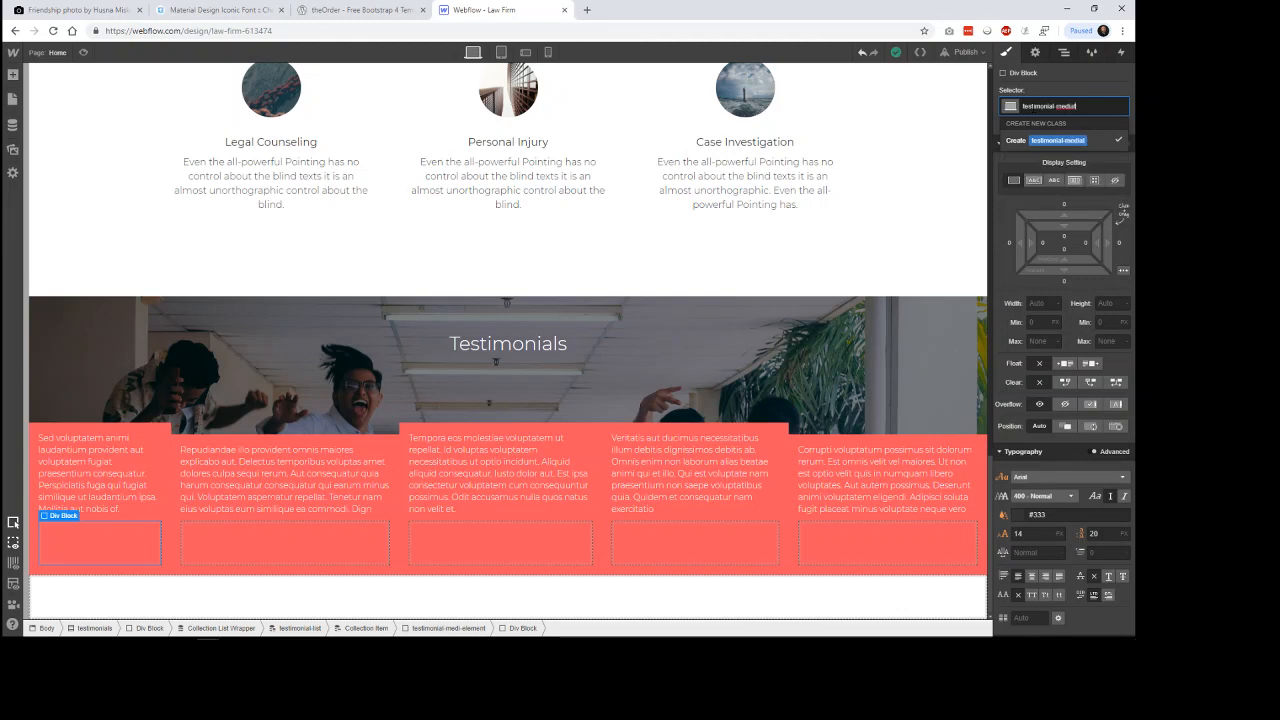
pyautogui.write('-image')
pyautogui.press('Return')
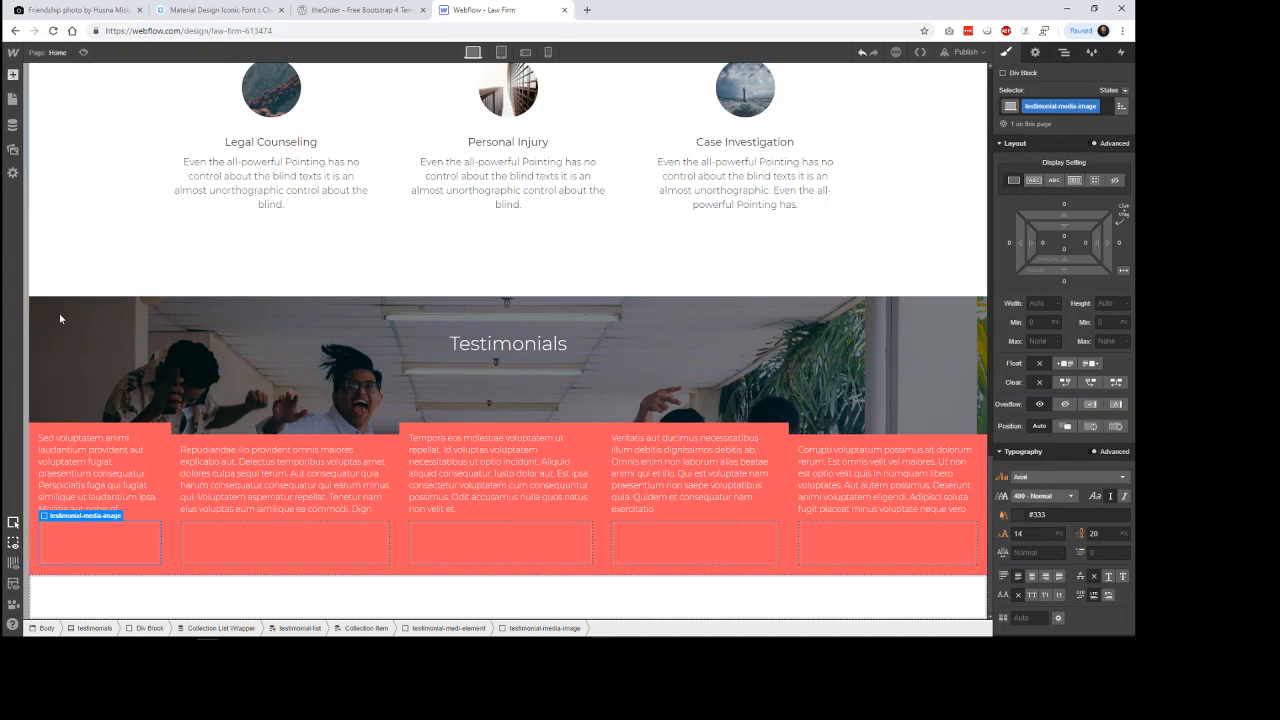
# Add another div block in the testimonial's media area and give it the new class testimonial-media-title.
pyautogui.press('a')
pyautogui.moveTo(287, 521); pyautogui.dragTo(308, 544)
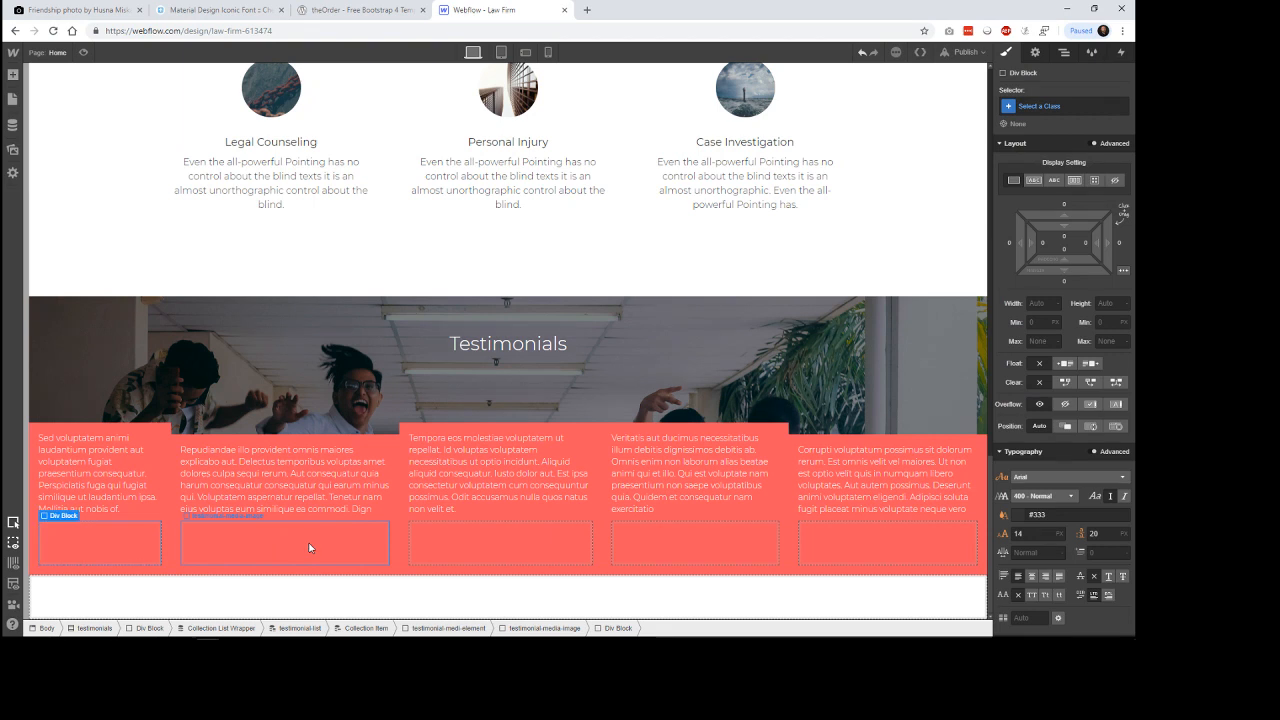
pyautogui.click(1041, 108)
pyautogui.write('testimo')
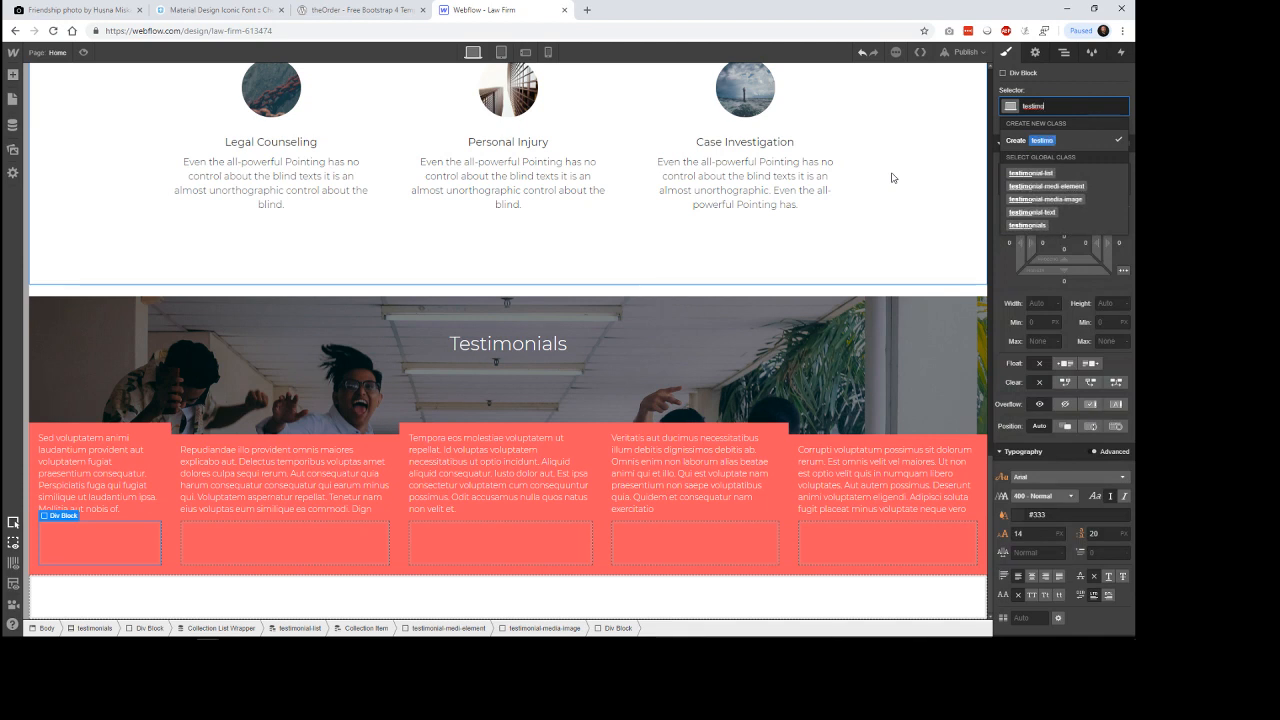
pyautogui.write('nial ')
pyautogui.write('me')
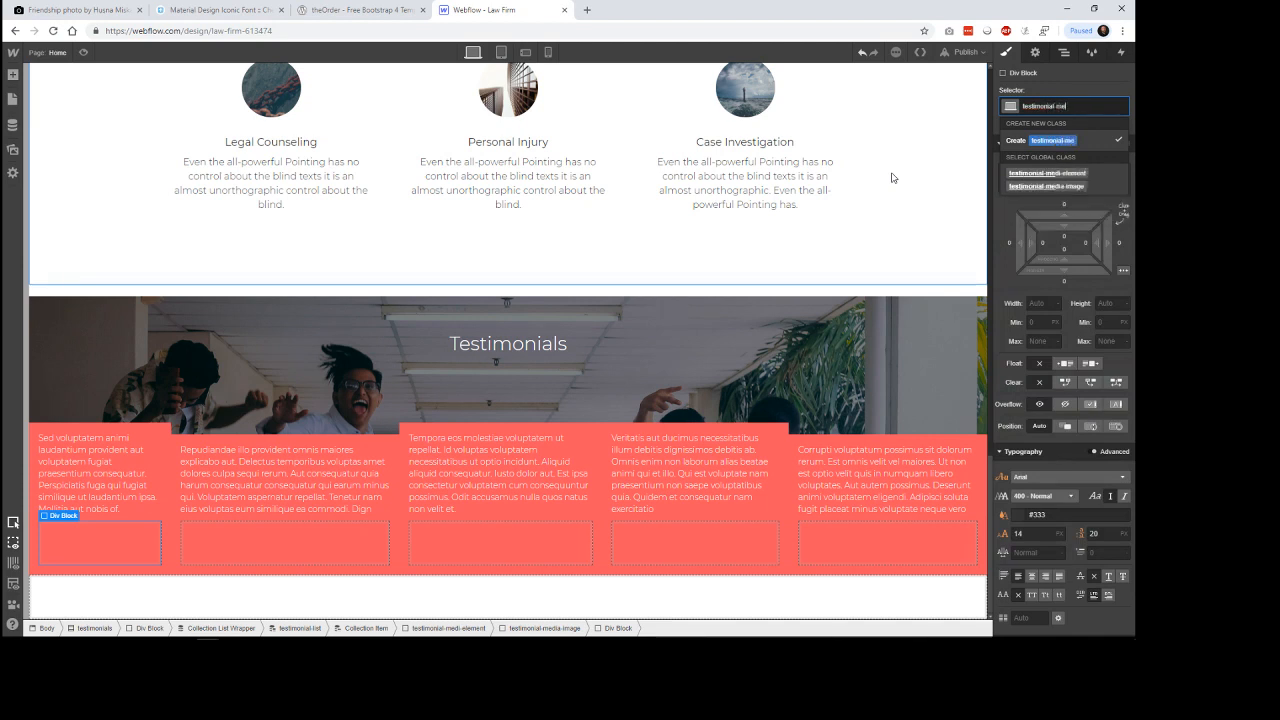
pyautogui.write('dia ')
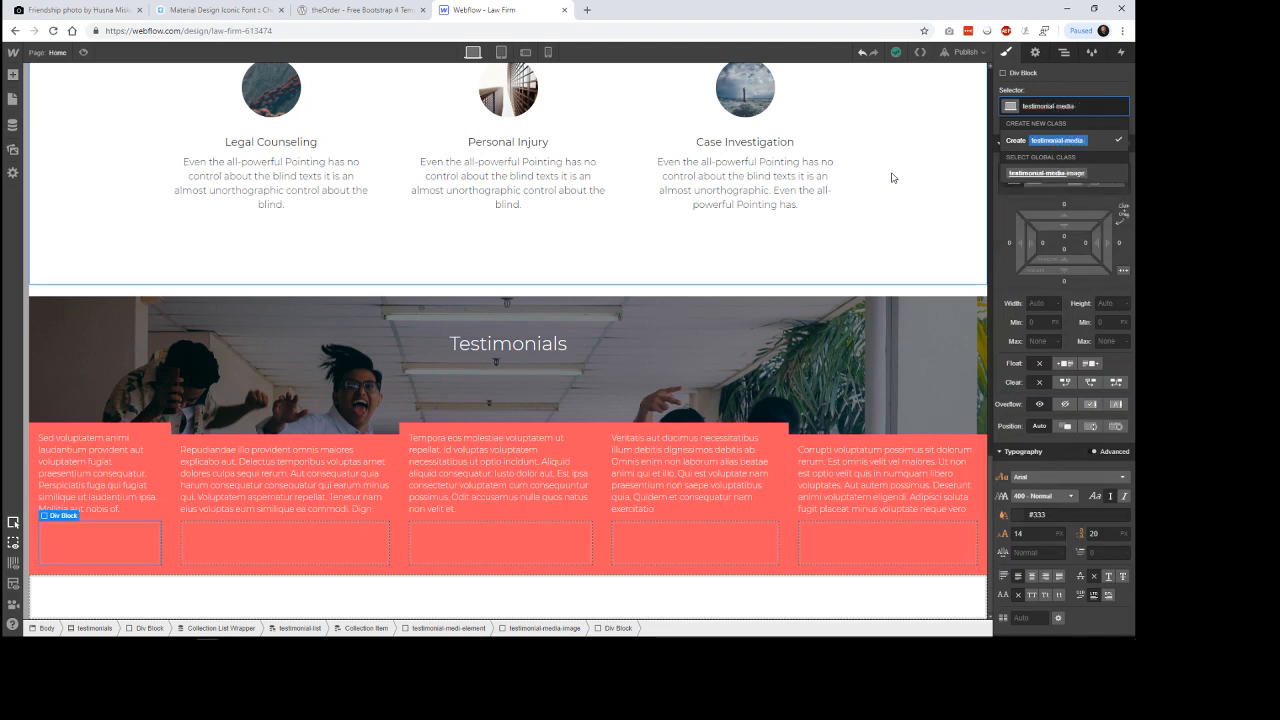
pyautogui.write('title')
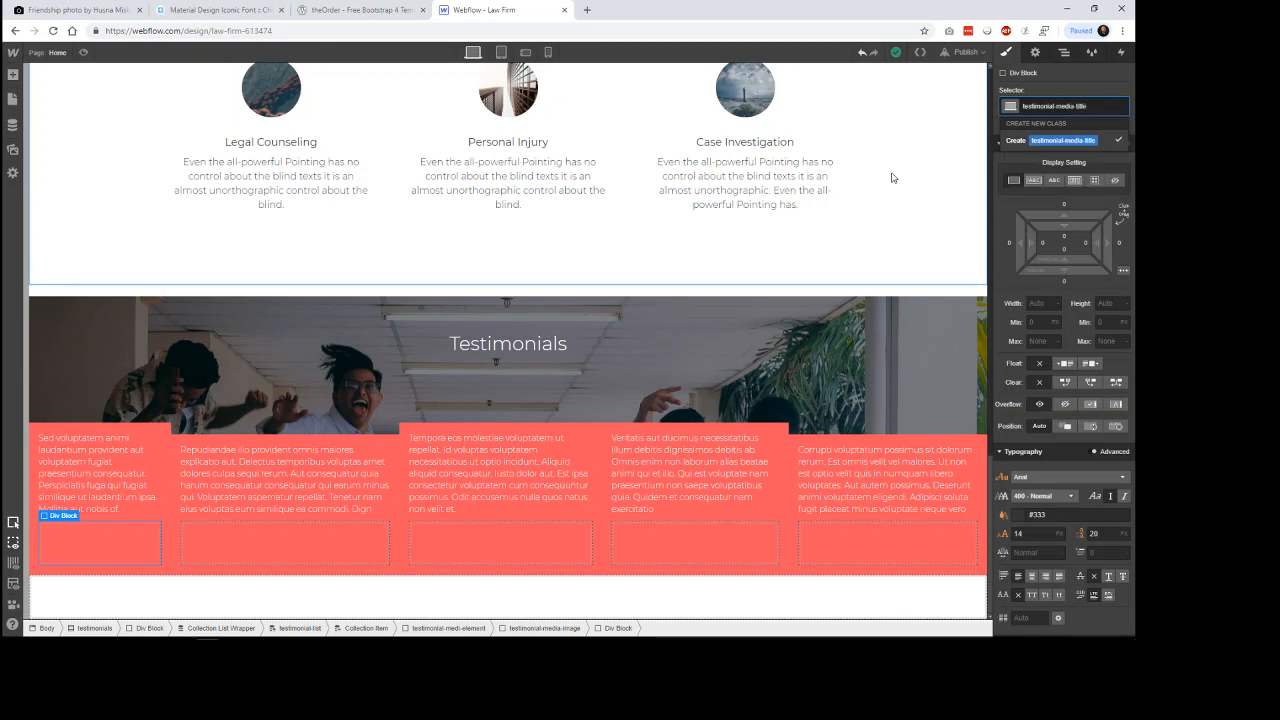
pyautogui.press('Return')
# Move testimonial-media-title out of testimonial-media-image so it sits directly after it inside testimonial-medi-element.
pyautogui.click(1064, 52)
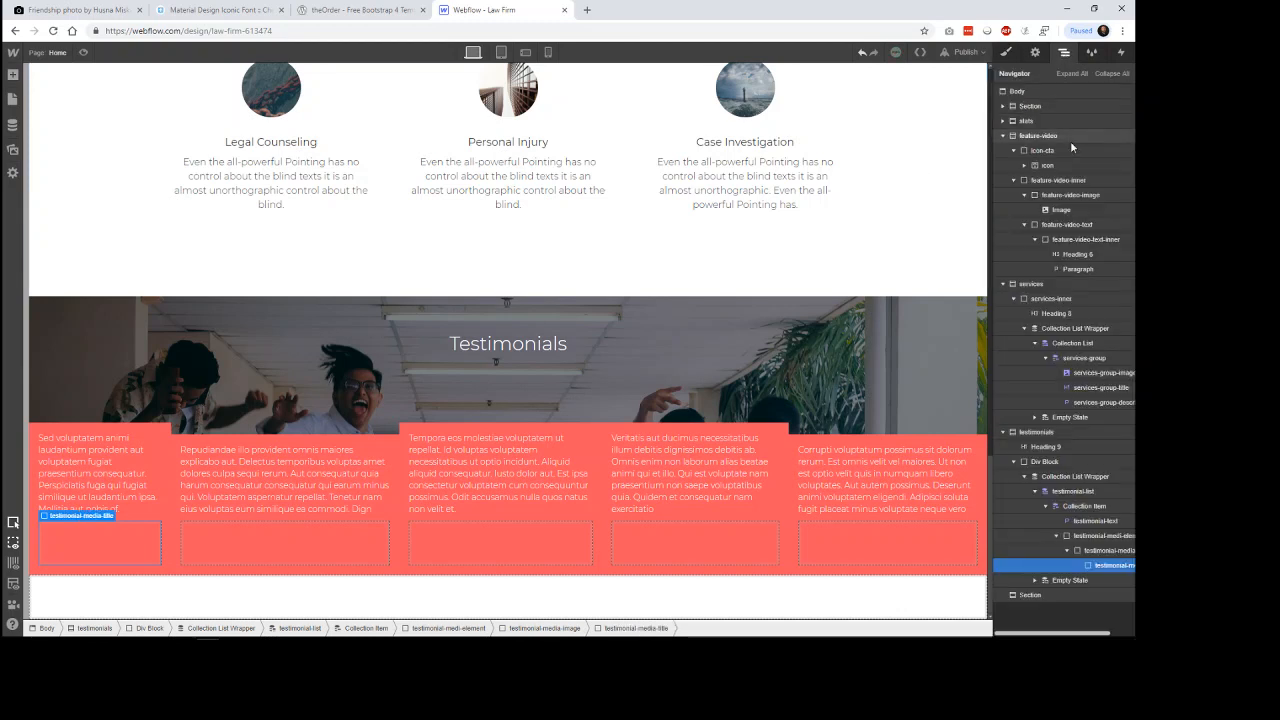
pyautogui.moveTo(1109, 571); pyautogui.dragTo(1091, 544)
pyautogui.moveTo(1096, 598); pyautogui.dragTo(1091, 563)
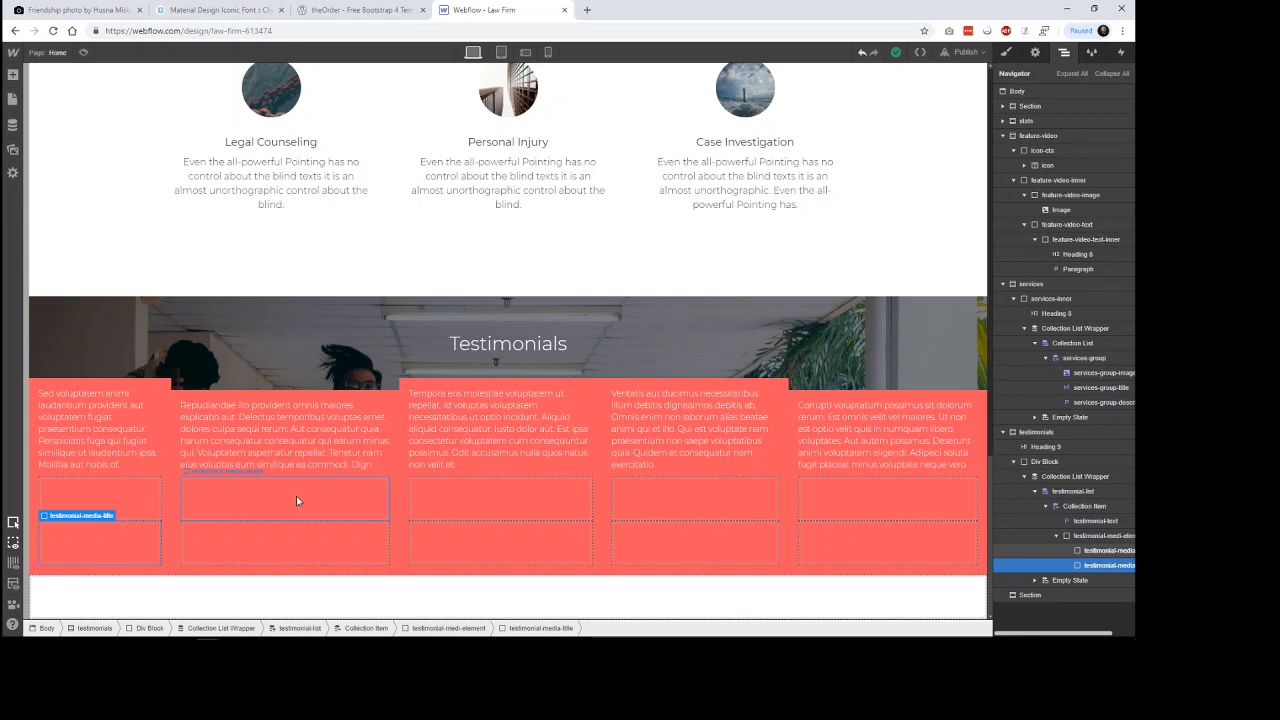
# Set the flex basis of the testimonials collection item to 25%.
pyautogui.click(296, 503)
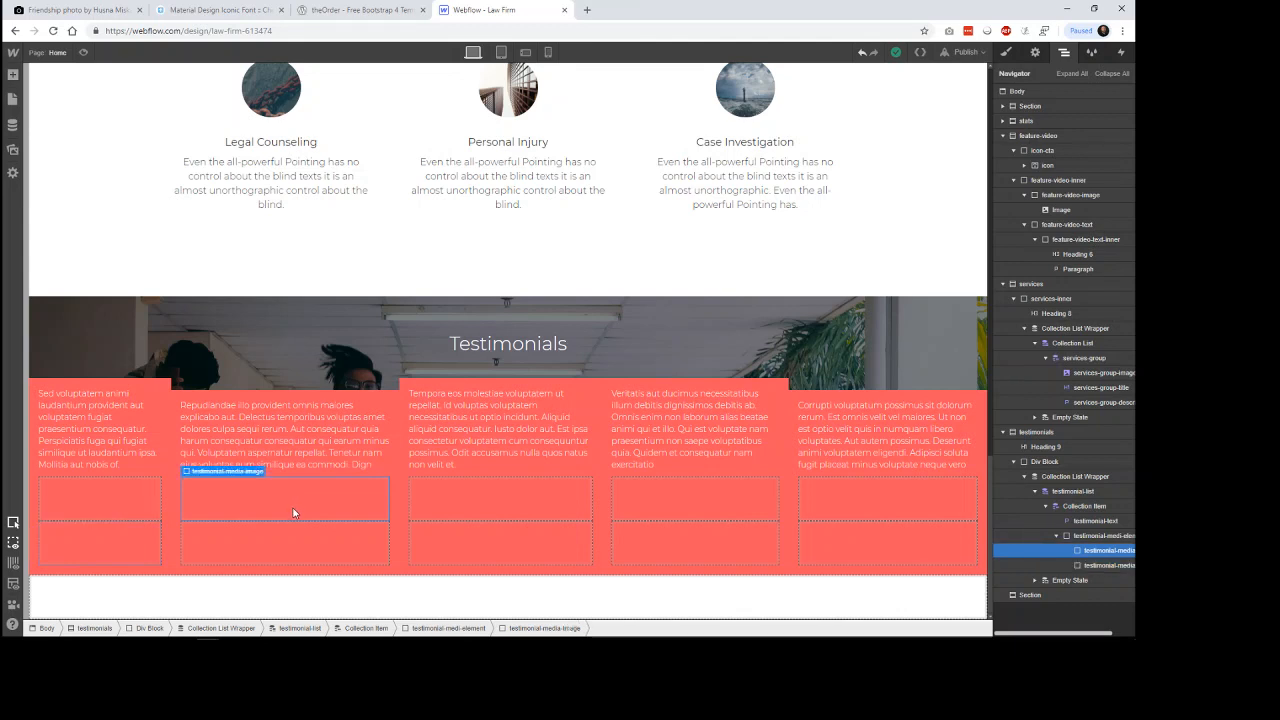
pyautogui.click(161, 381)
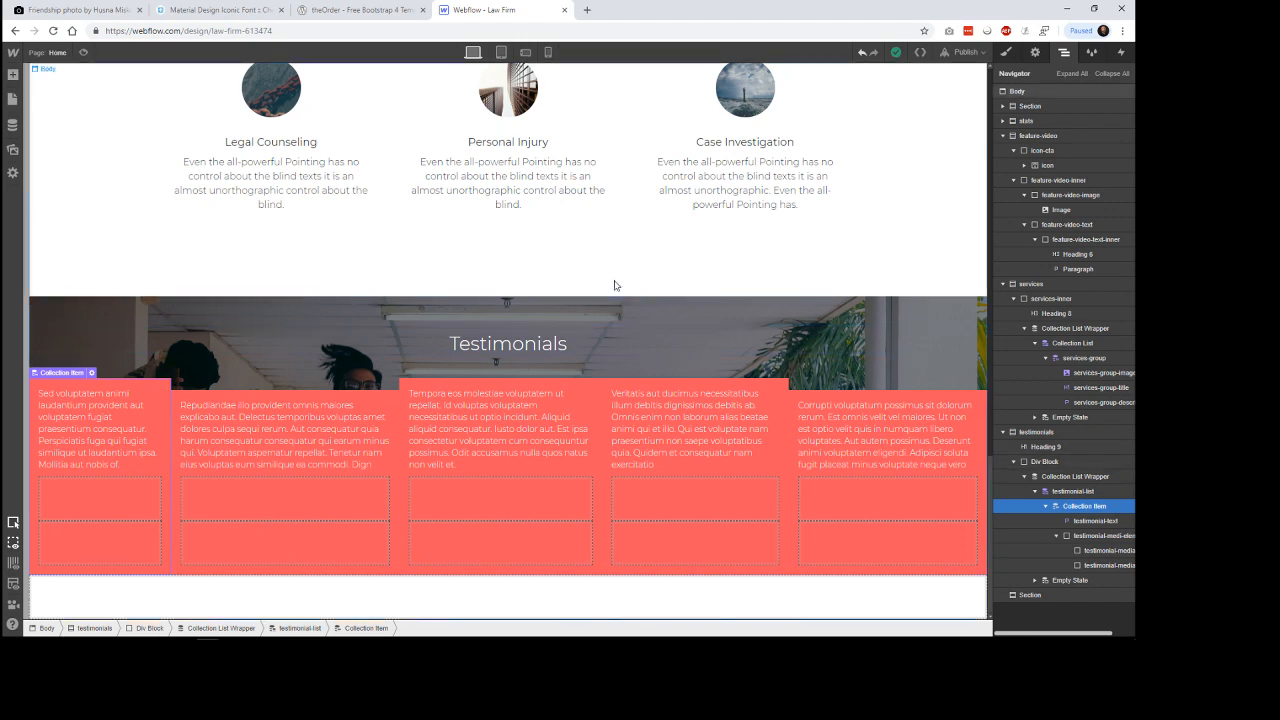
pyautogui.click(1006, 52)
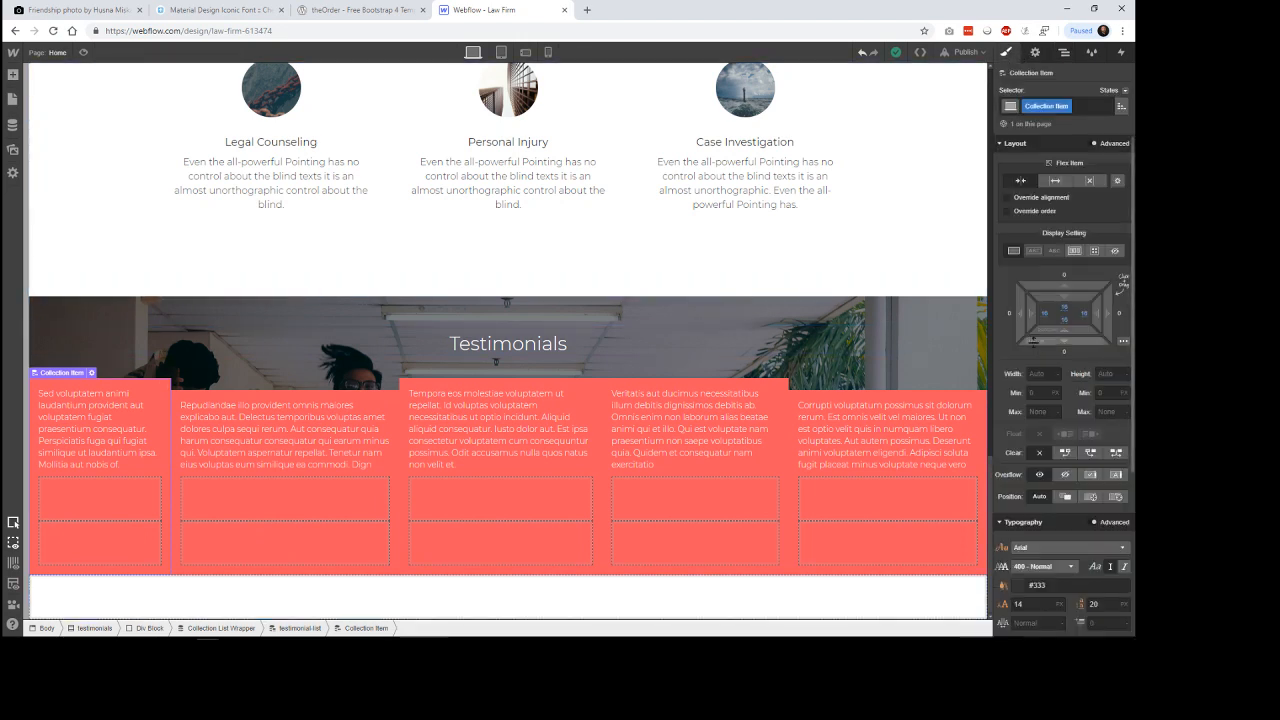
pyautogui.click(1117, 180)
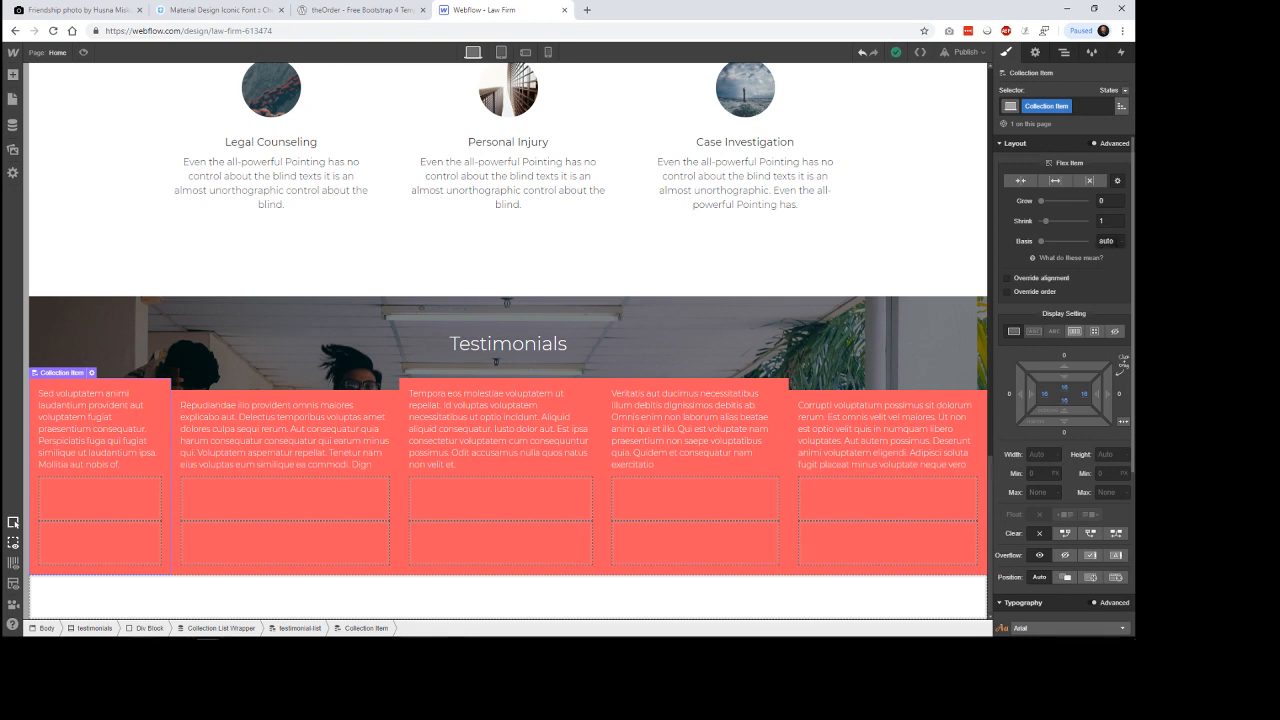
pyautogui.click(1100, 241)
pyautogui.write('25%')
pyautogui.press('Return')
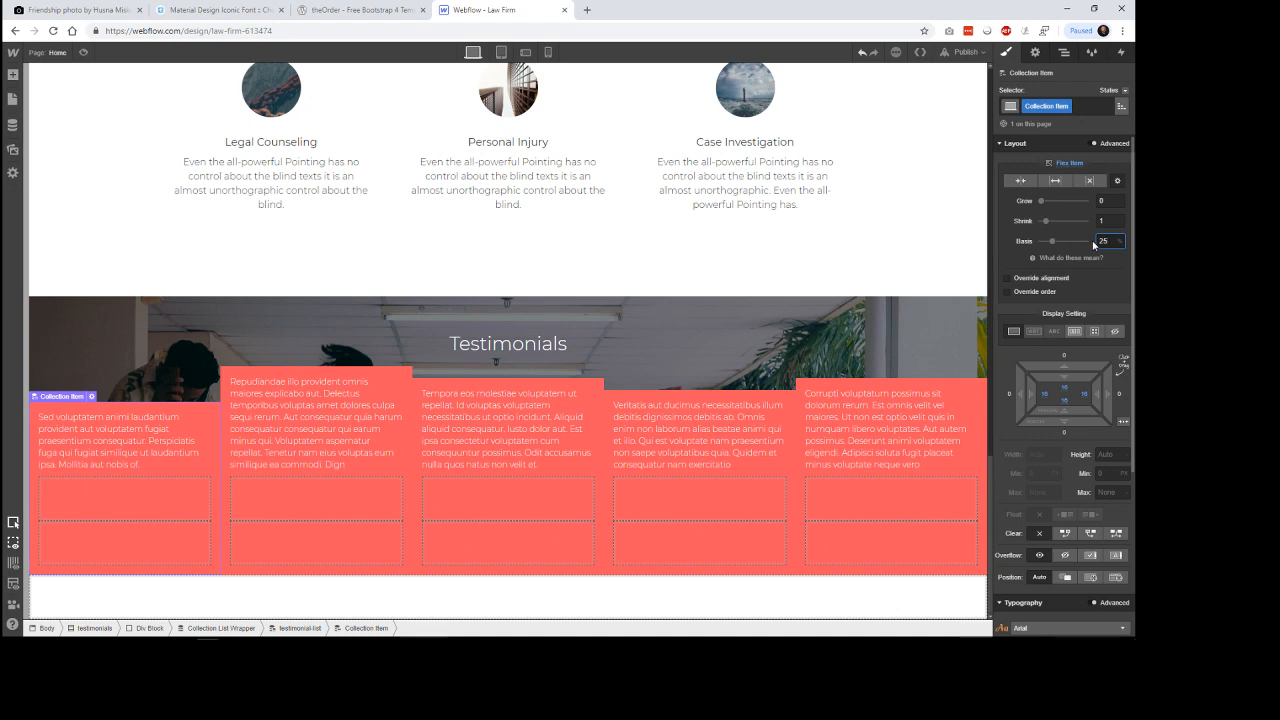
pyautogui.click(938, 250)
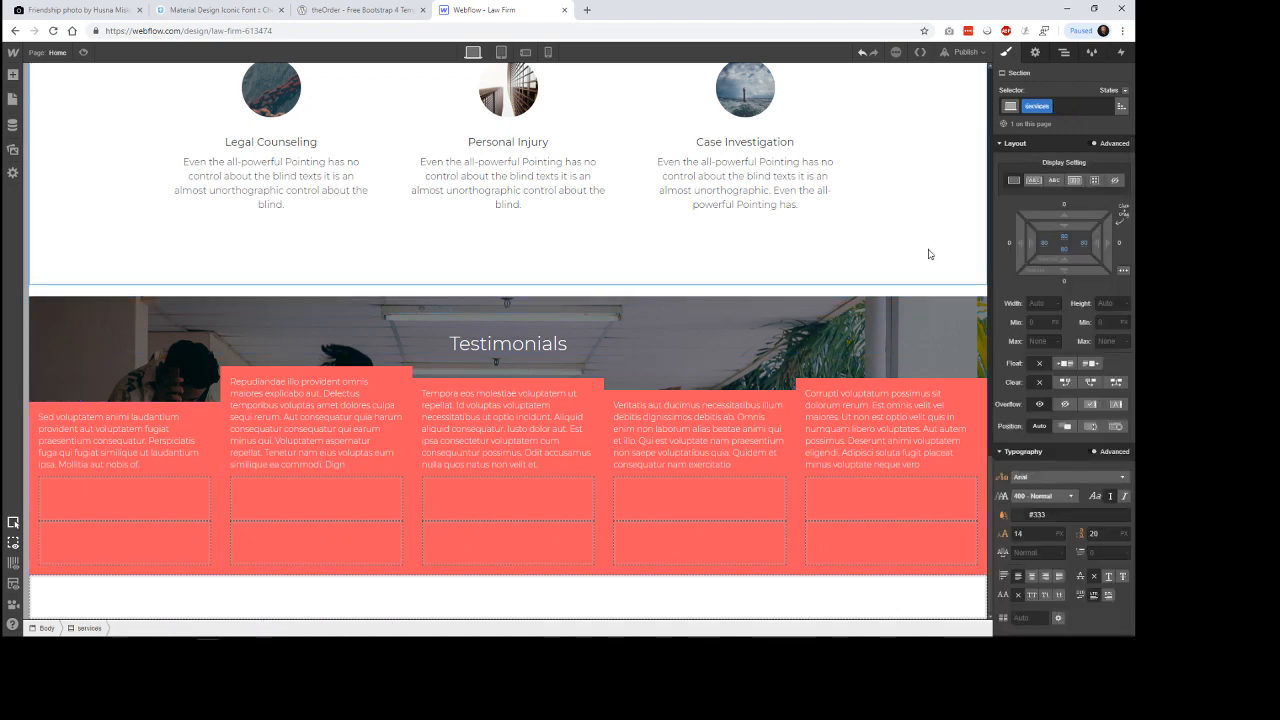
# Add an image element inside the testimonial-media-image div block and dismiss its image settings.
pyautogui.click(284, 499)
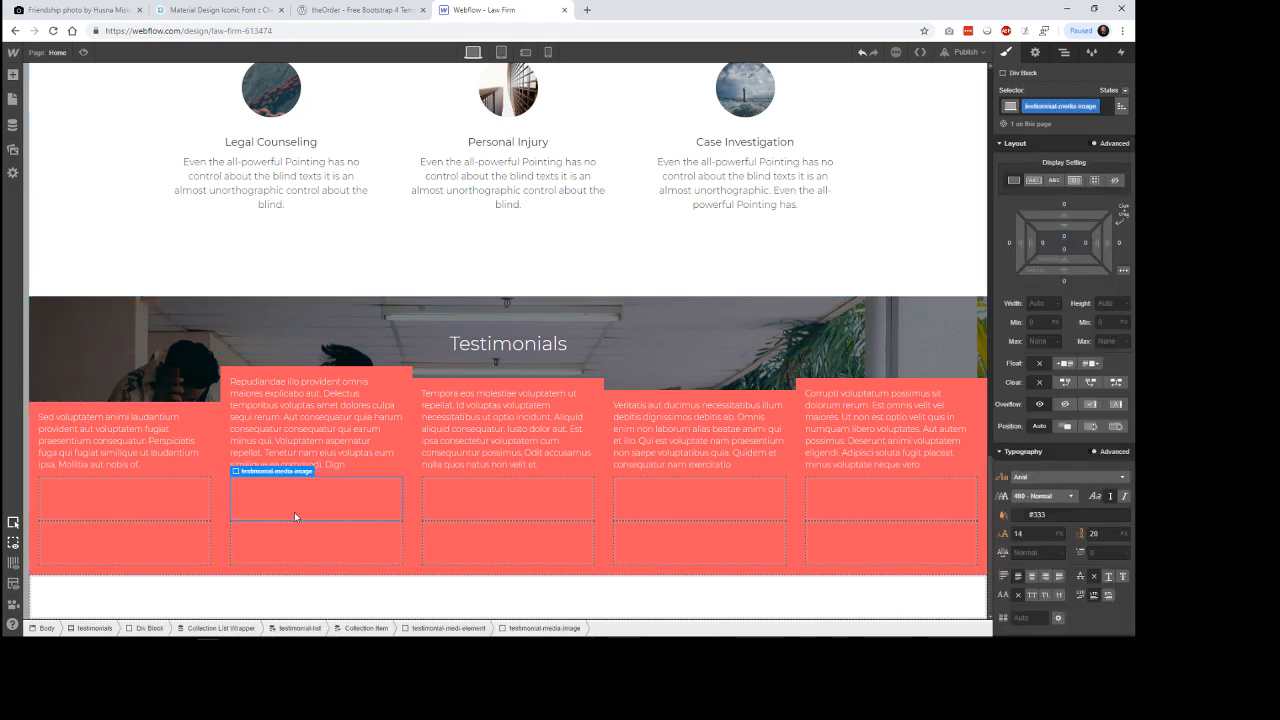
pyautogui.click(13, 76)
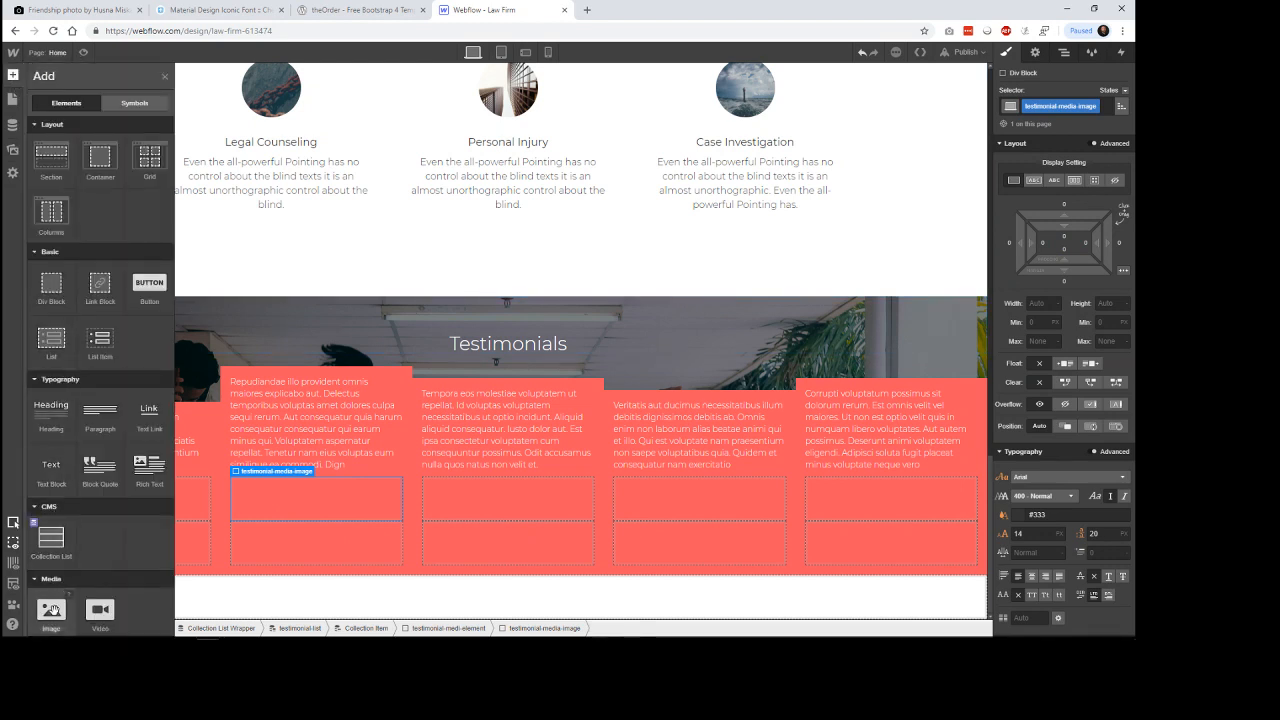
pyautogui.moveTo(55, 608); pyautogui.dragTo(318, 502)
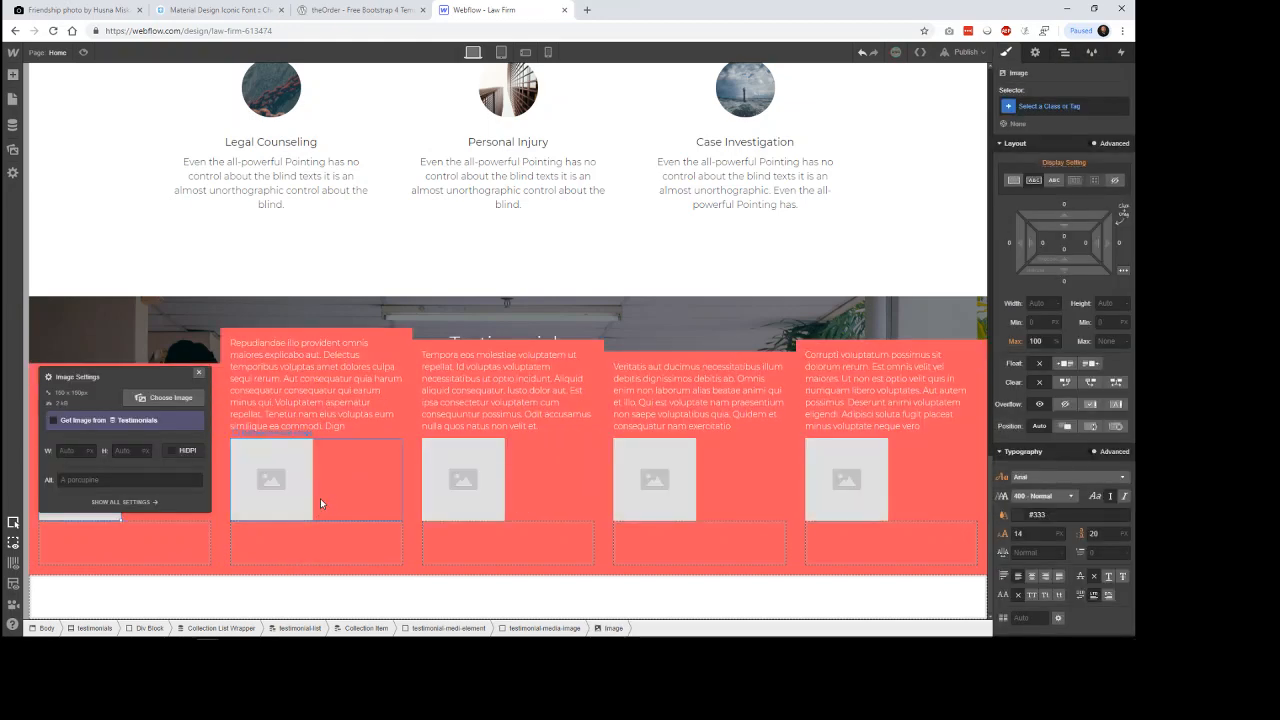
pyautogui.click(283, 488)
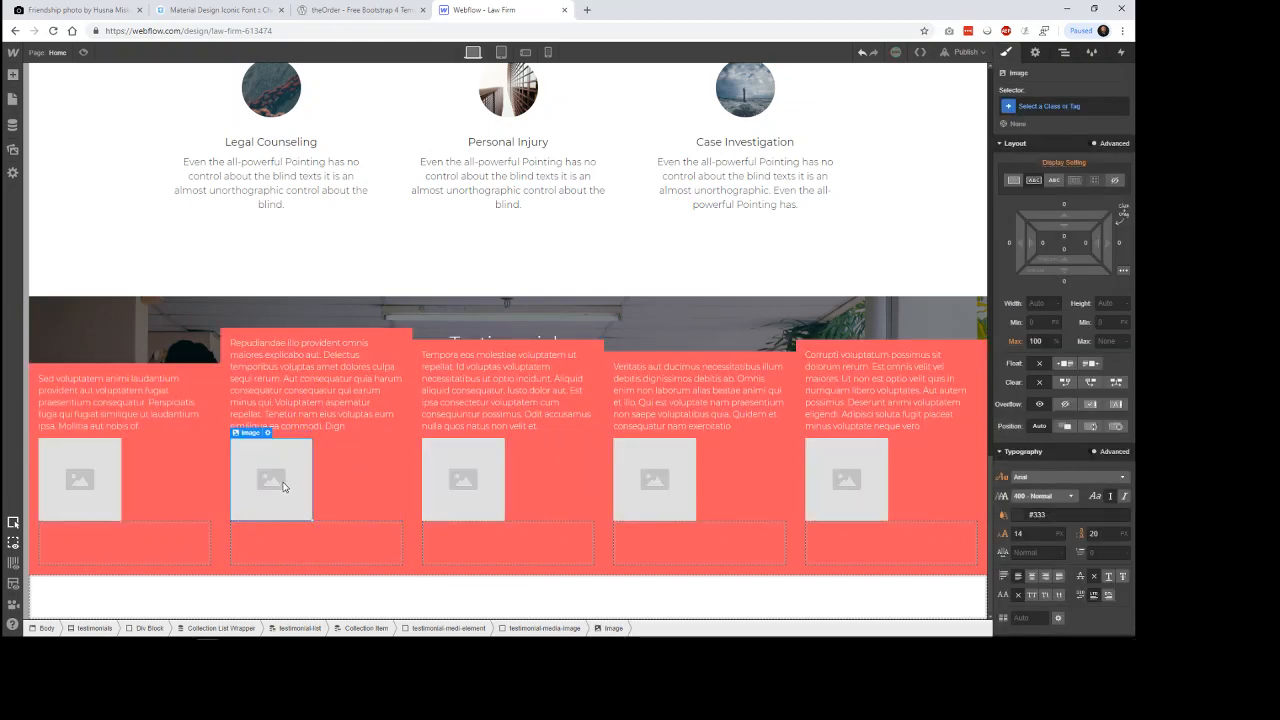
# Bind the testimonial image element to the Testimonial Image field of the Testimonials collection.
pyautogui.click(267, 432)
pyautogui.click(307, 343)
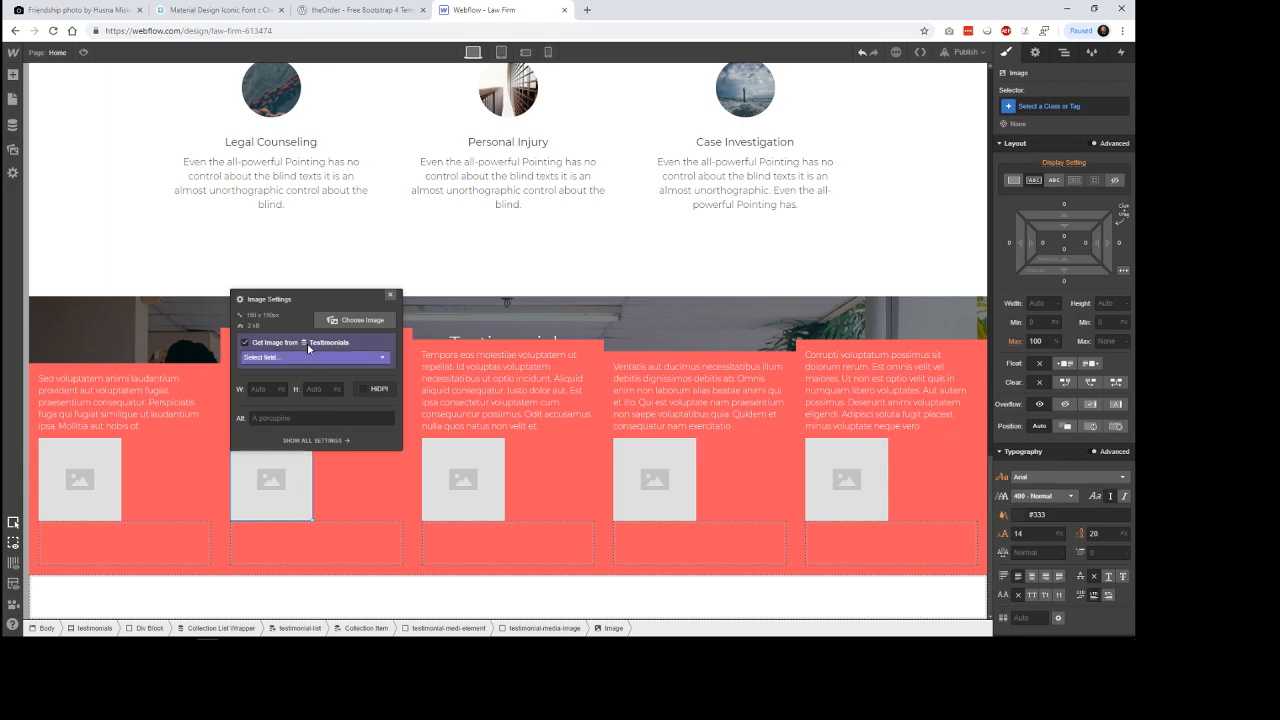
pyautogui.click(305, 357)
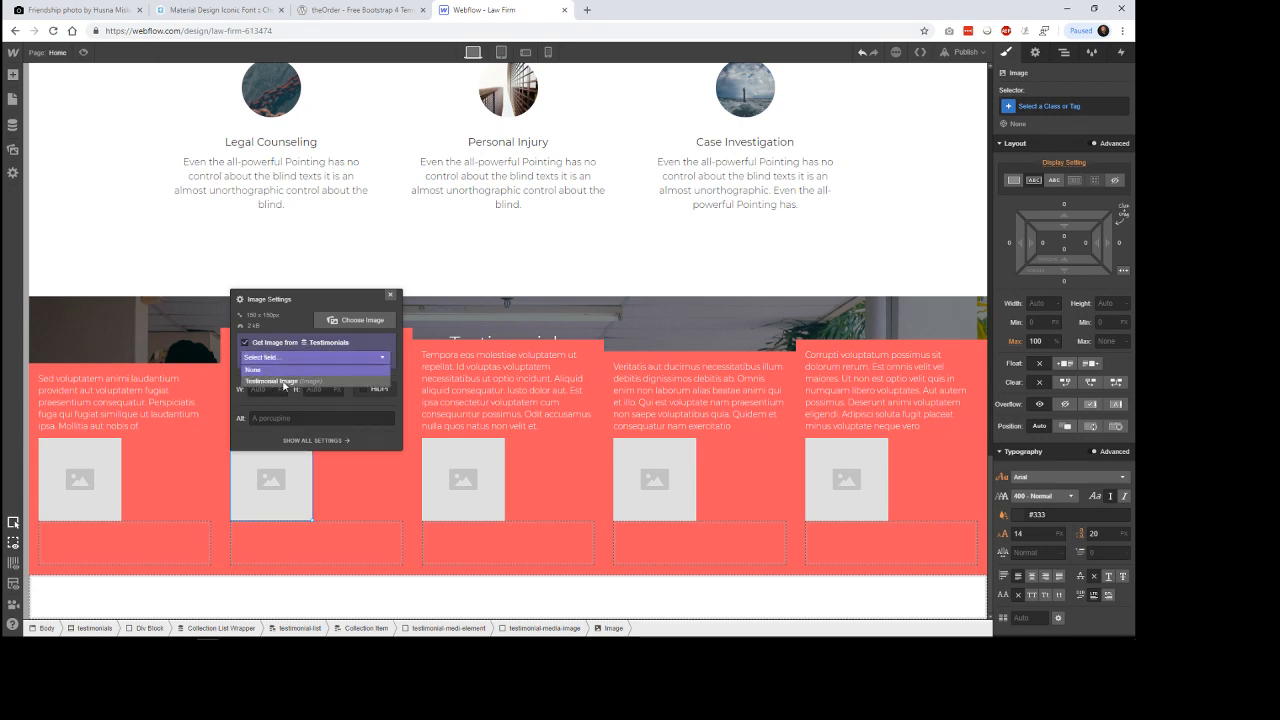
pyautogui.click(284, 381)
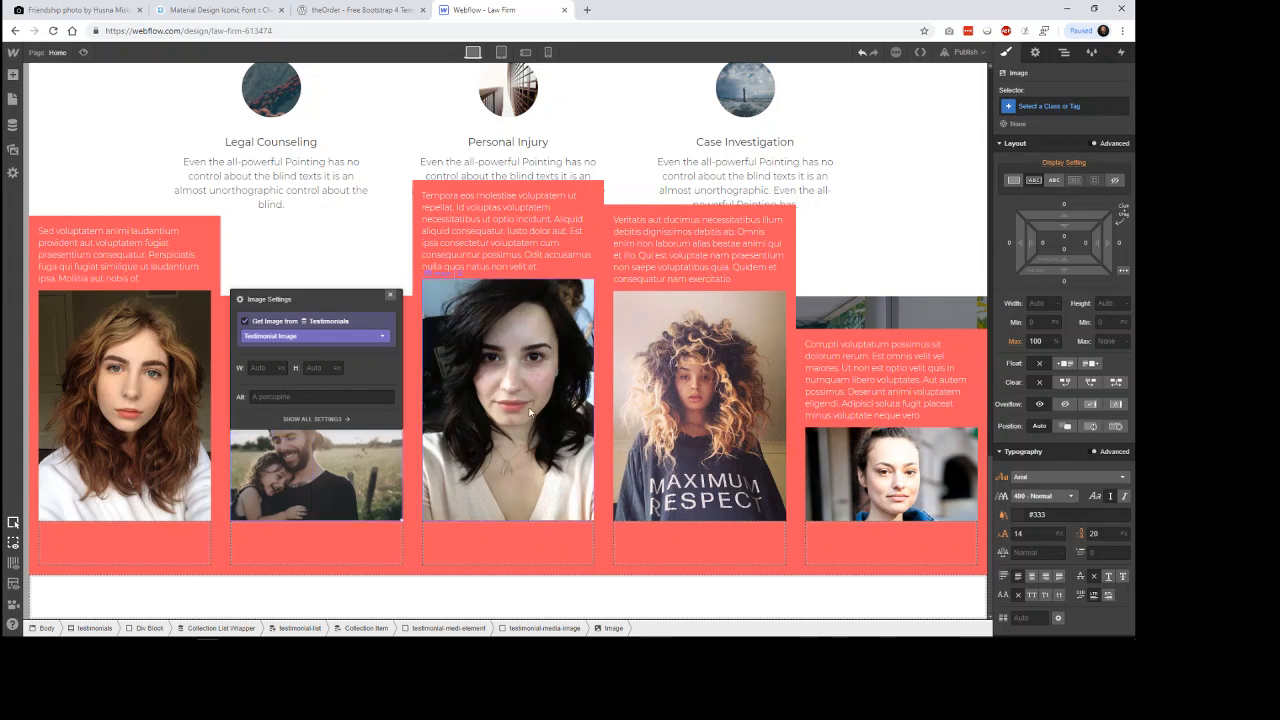
# Set the testimonial image's width and height to 40 px.
pyautogui.click(267, 370)
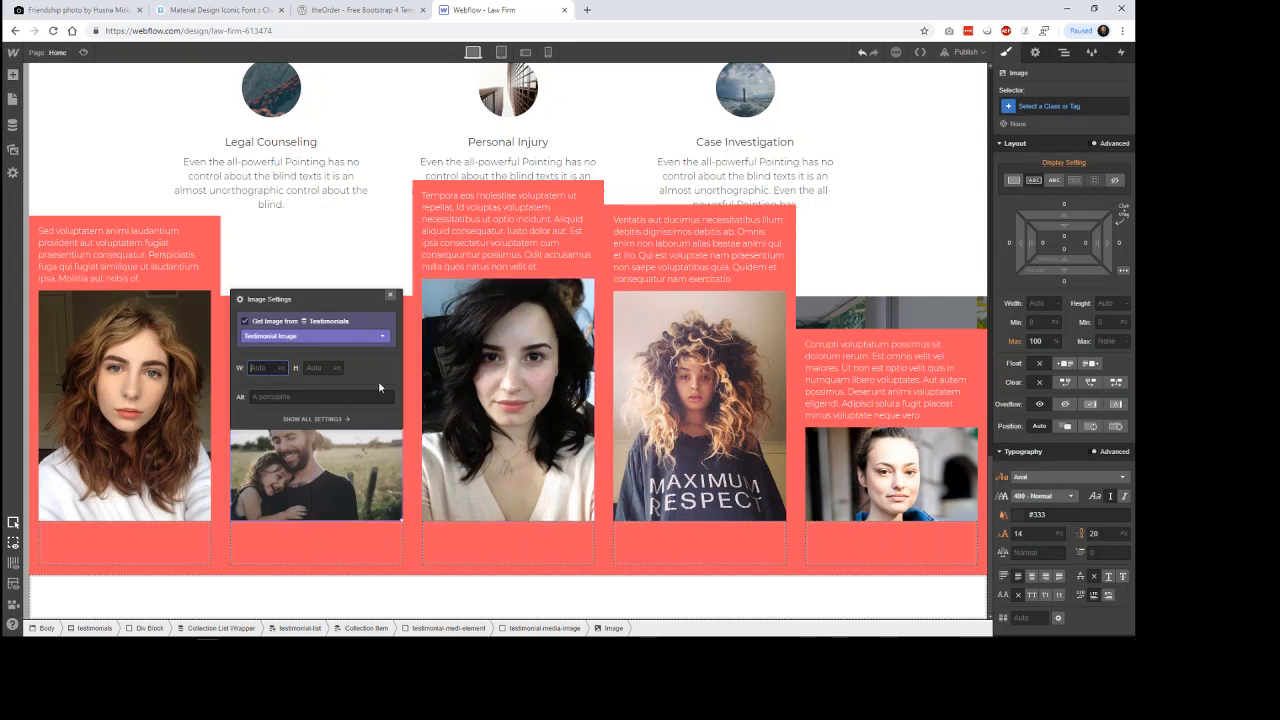
pyautogui.write('40')
pyautogui.press('Tab')
pyautogui.write('40px')
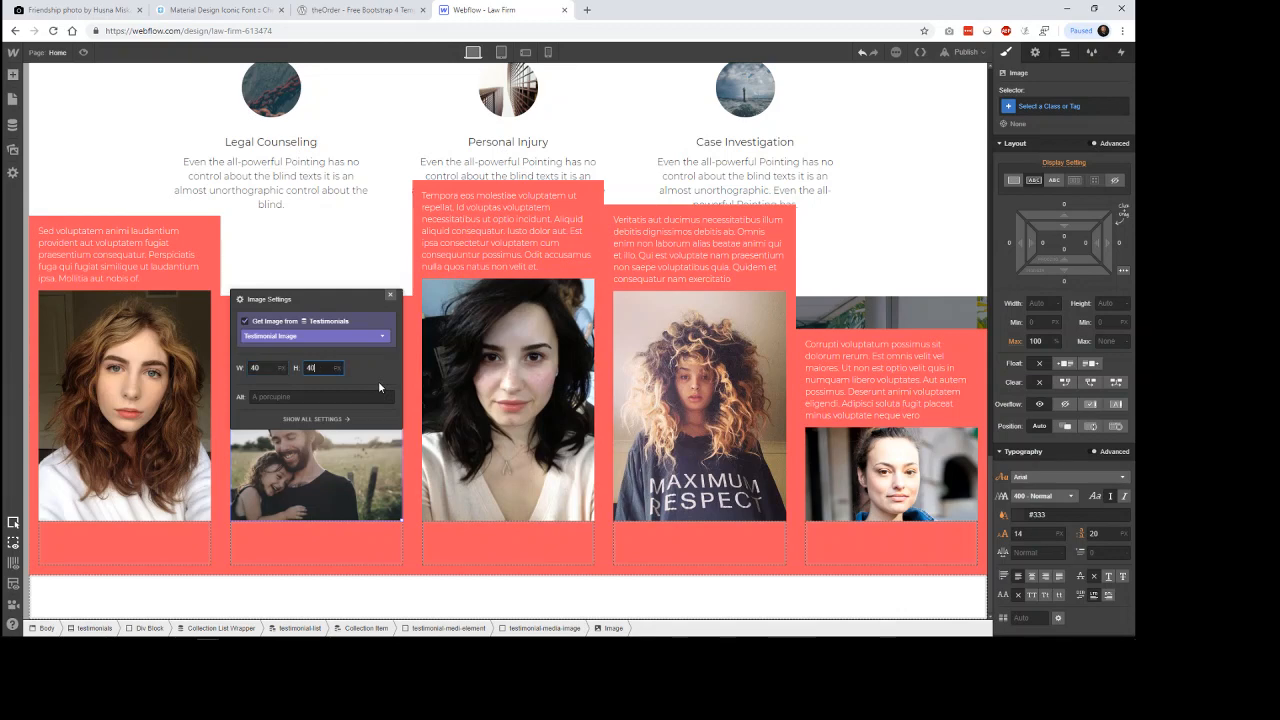
pyautogui.press('BackSpace')
pyautogui.press('BackSpace')
pyautogui.press('Tab')
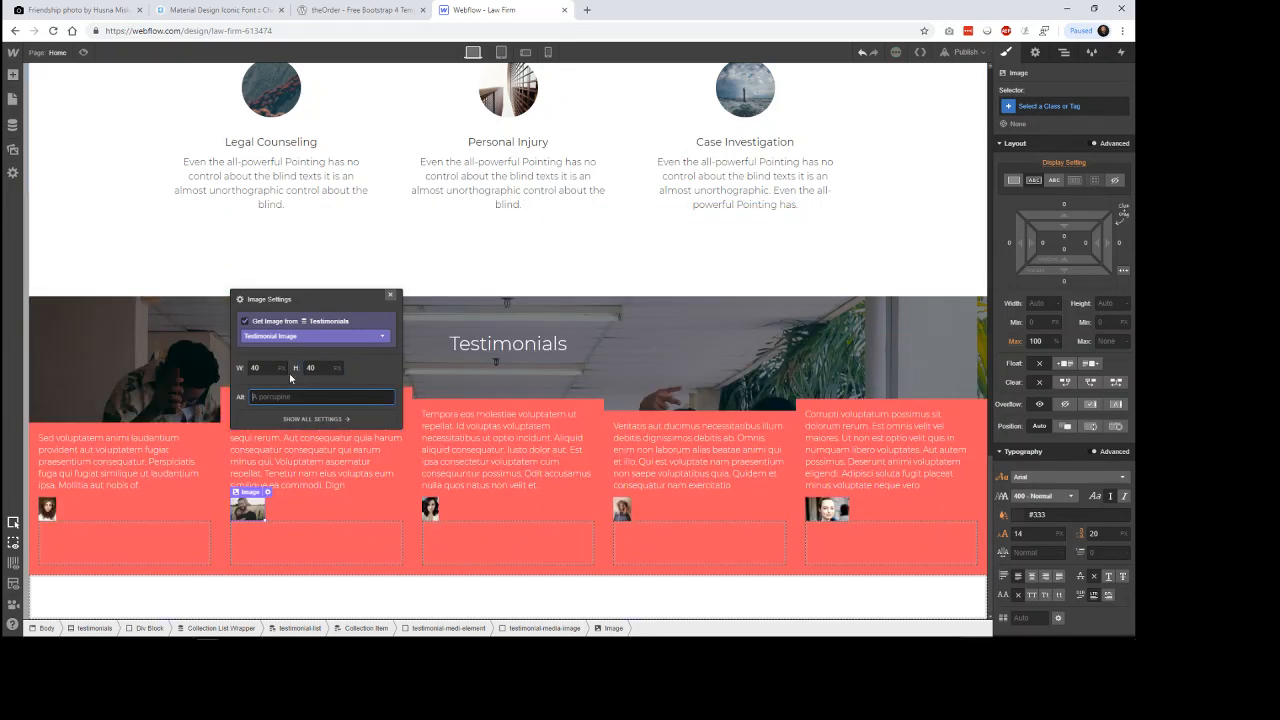
# Set the testimonial image's width and height to 50 px and close its settings.
pyautogui.click(250, 369)
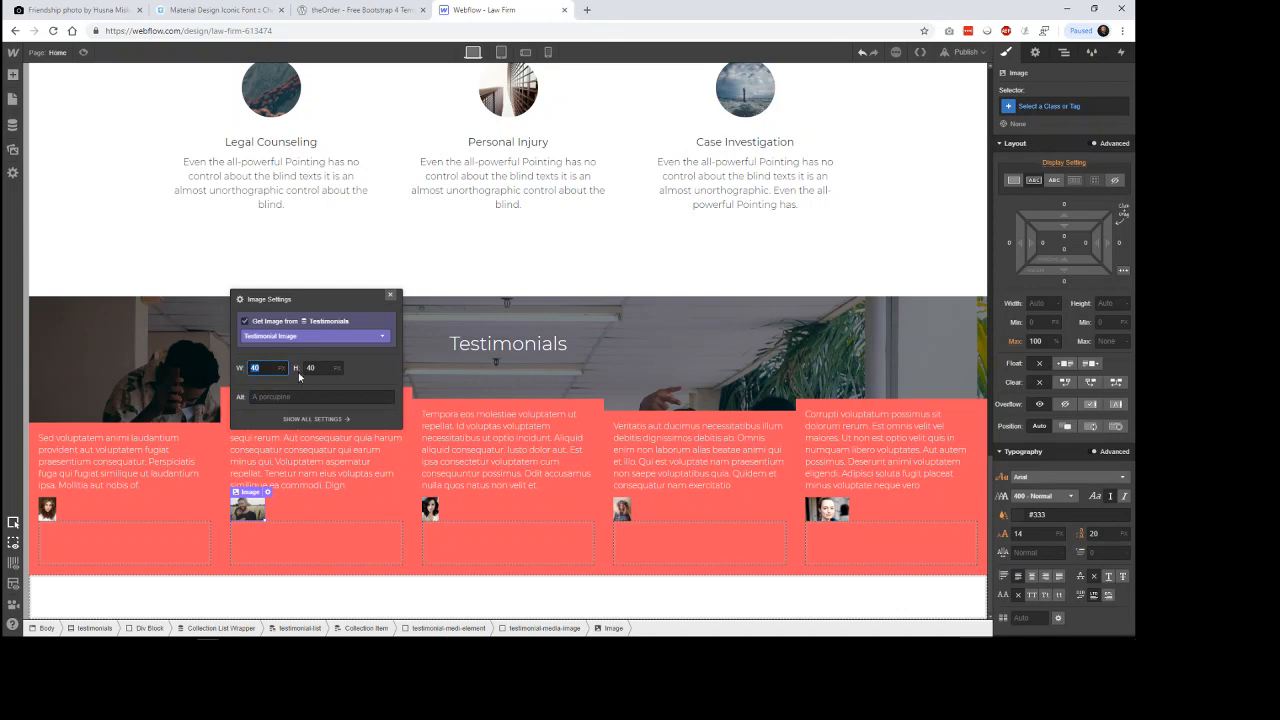
pyautogui.write('50')
pyautogui.press('Tab')
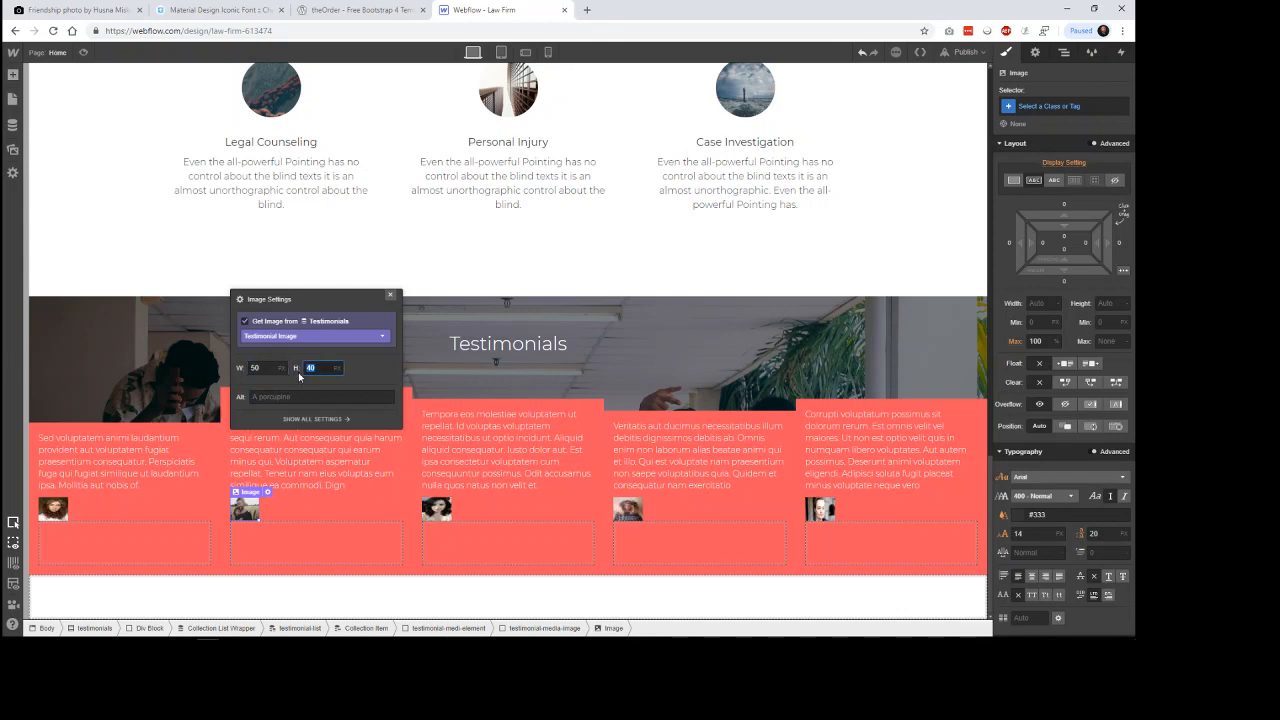
pyautogui.write('50')
pyautogui.press('Tab')
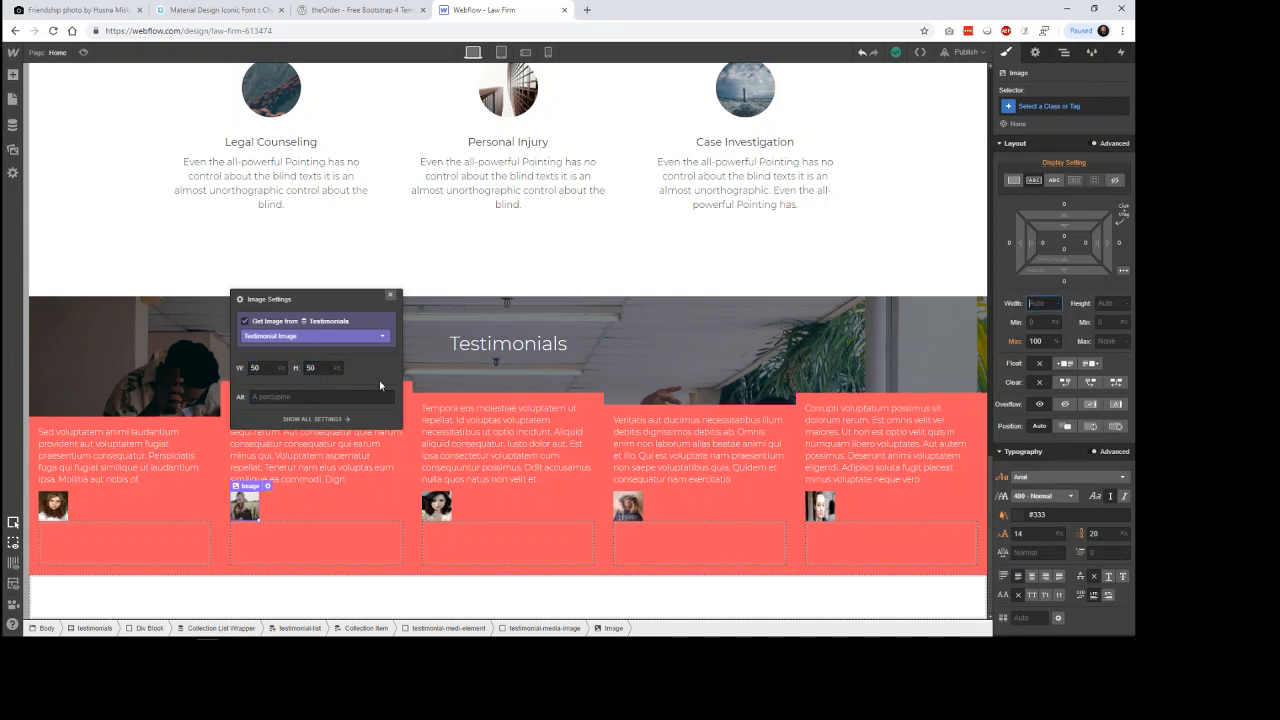
pyautogui.click(628, 268)
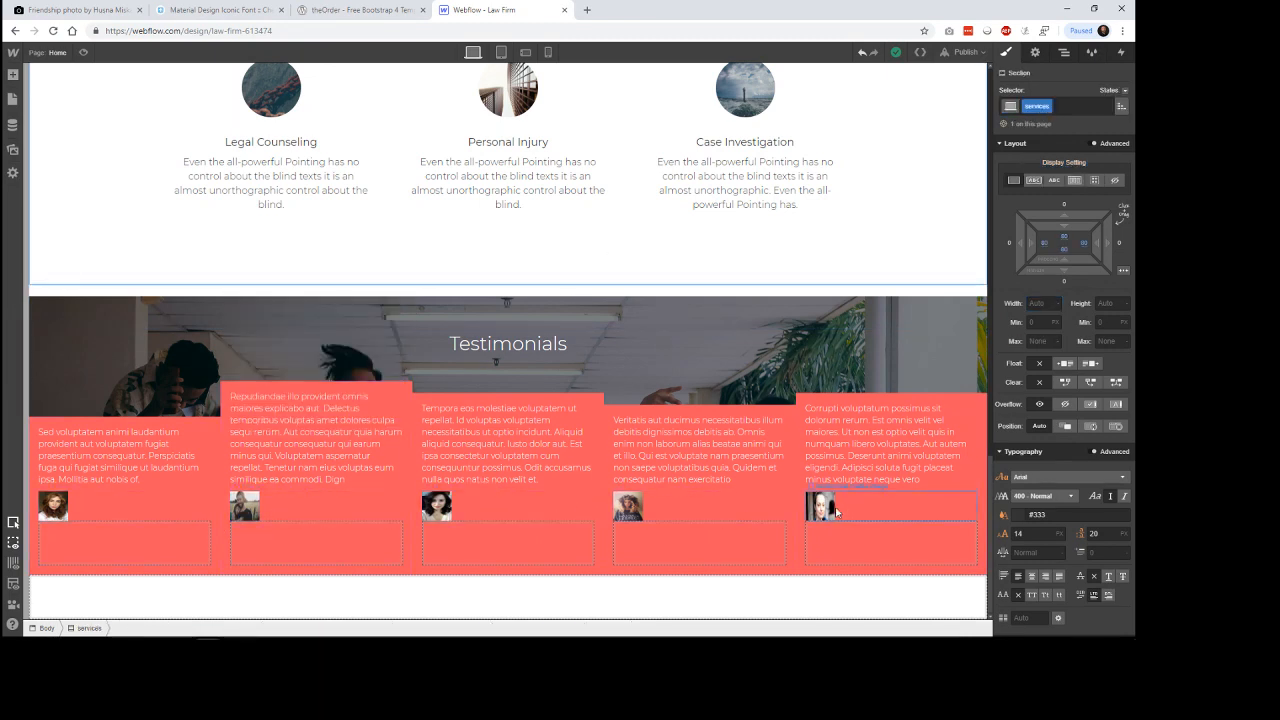
# Make the testimonial author image round with a border radius of 50%.
pyautogui.click(636, 510)
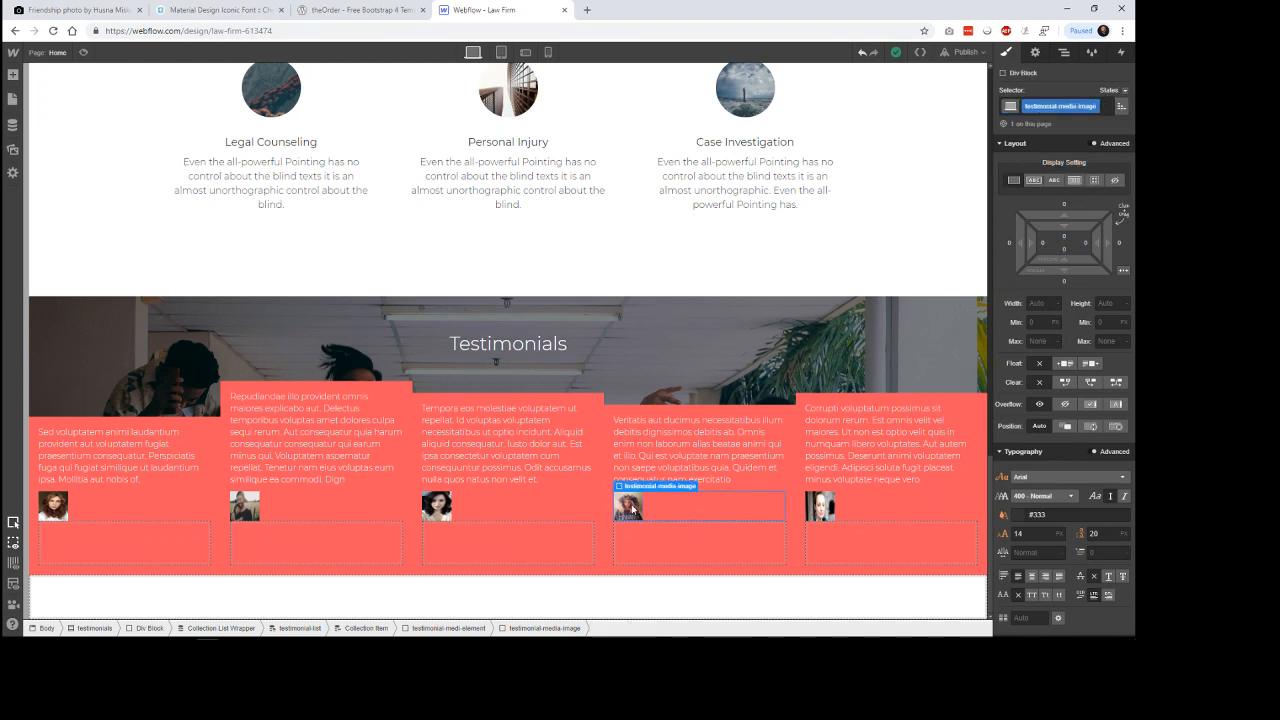
pyautogui.scroll(-2, 1061, 536)
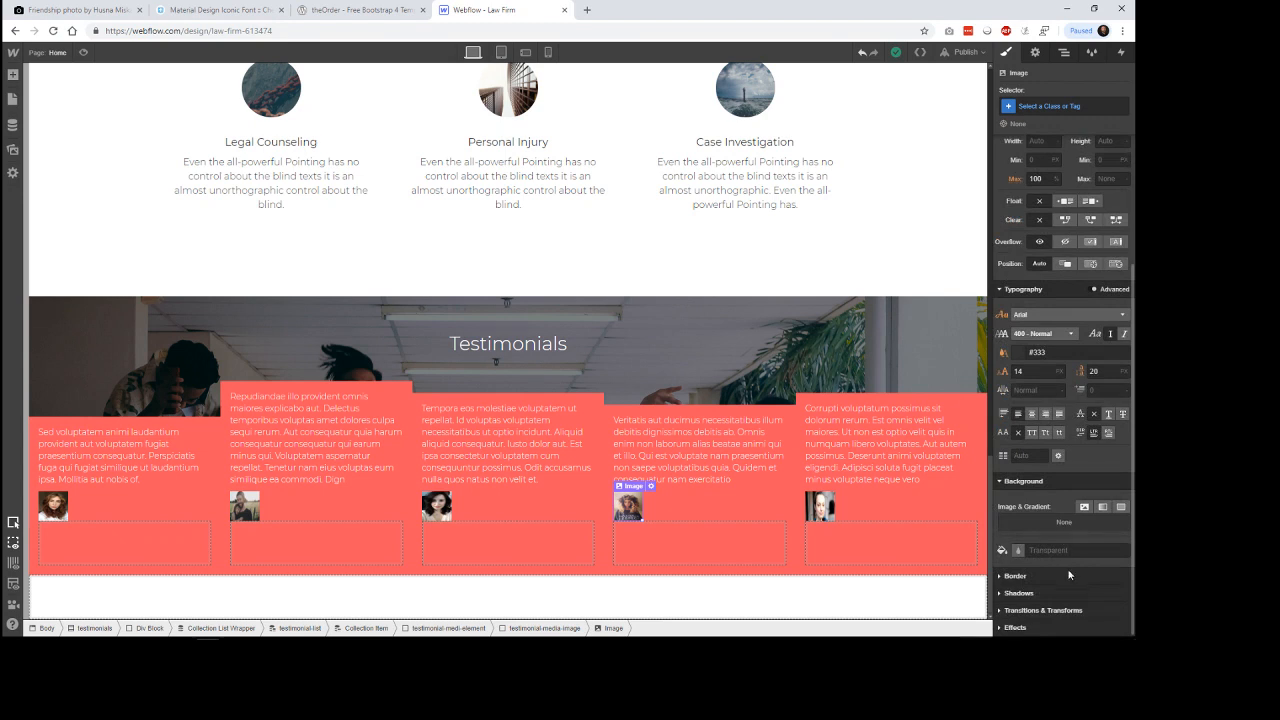
pyautogui.click(1072, 576)
pyautogui.scroll(-1, 1106, 557)
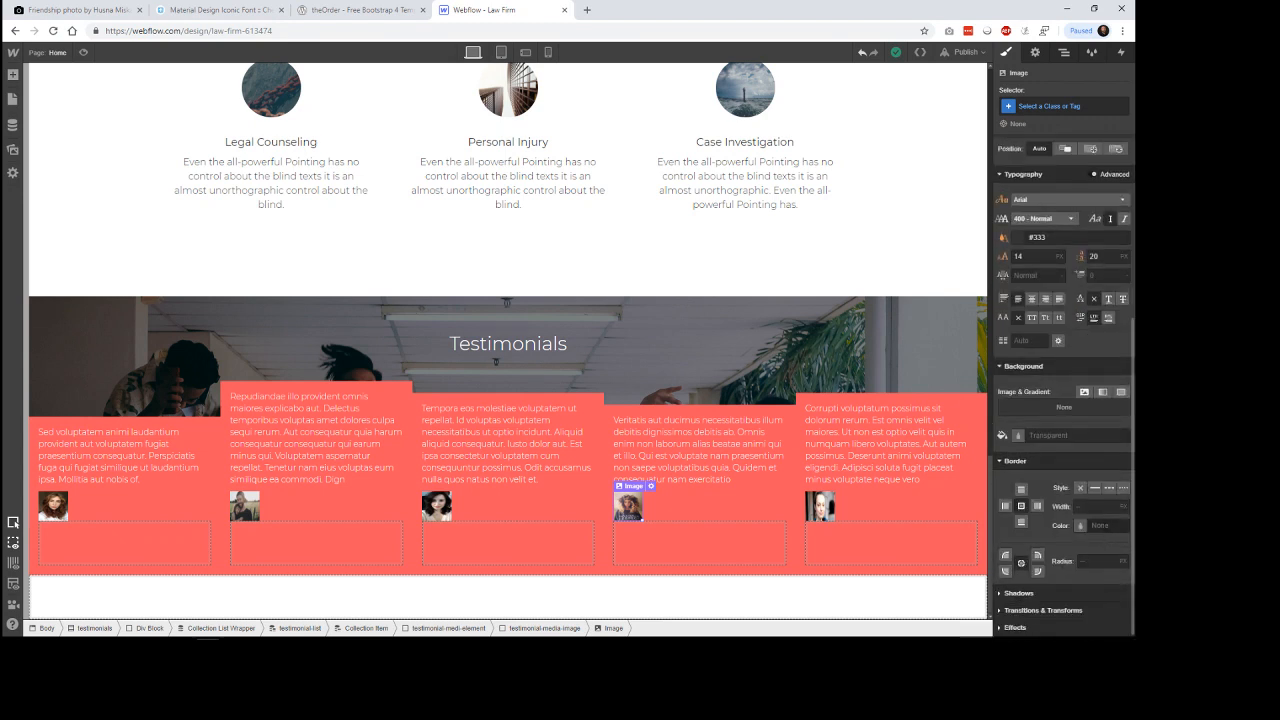
pyautogui.click(1098, 506)
pyautogui.click(1094, 561)
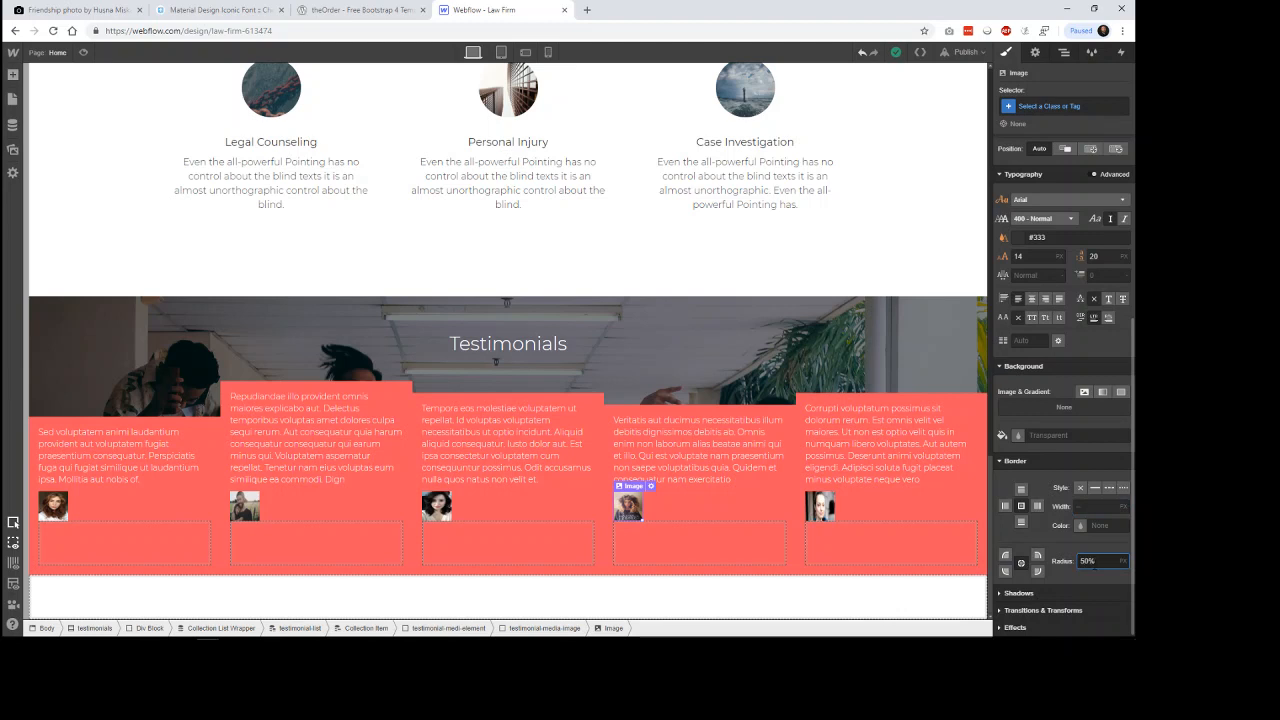
pyautogui.press('Return')
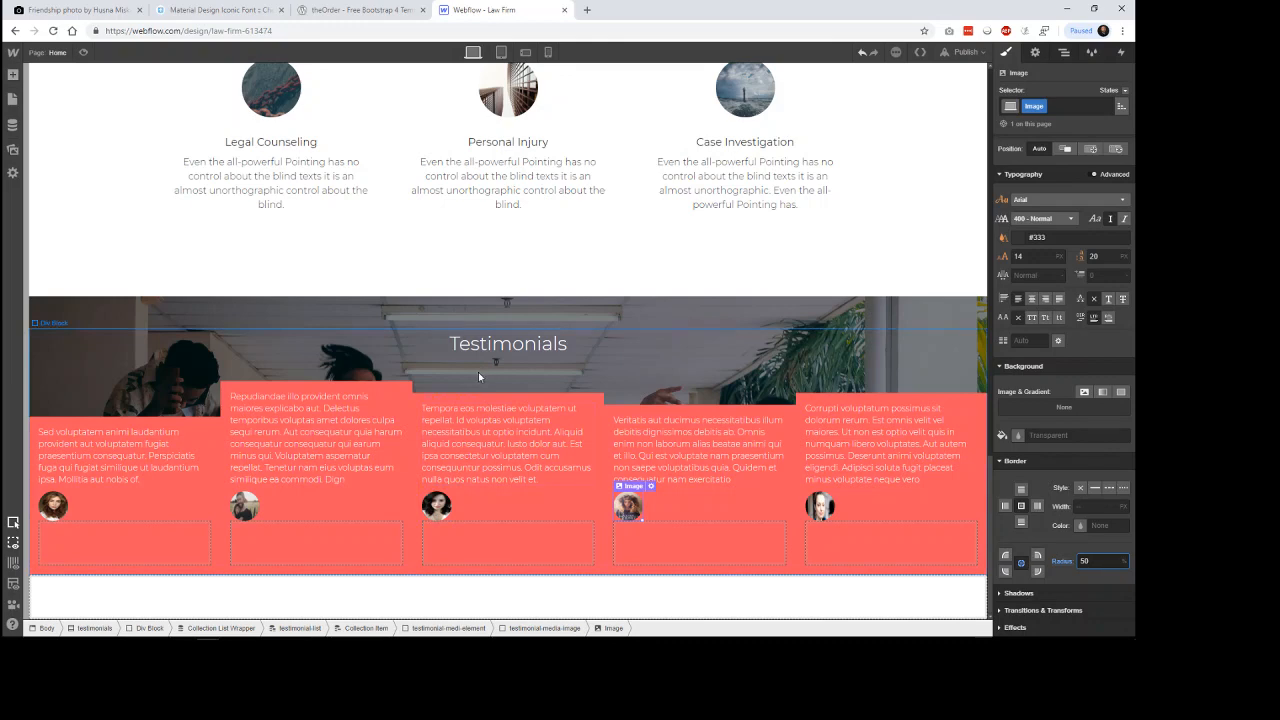
# Check the testimonial cards in the theOrder template, then add a heading inside the testimonial-media-title div block in Webflow.
pyautogui.hotkey('ctrl', 'pageup')
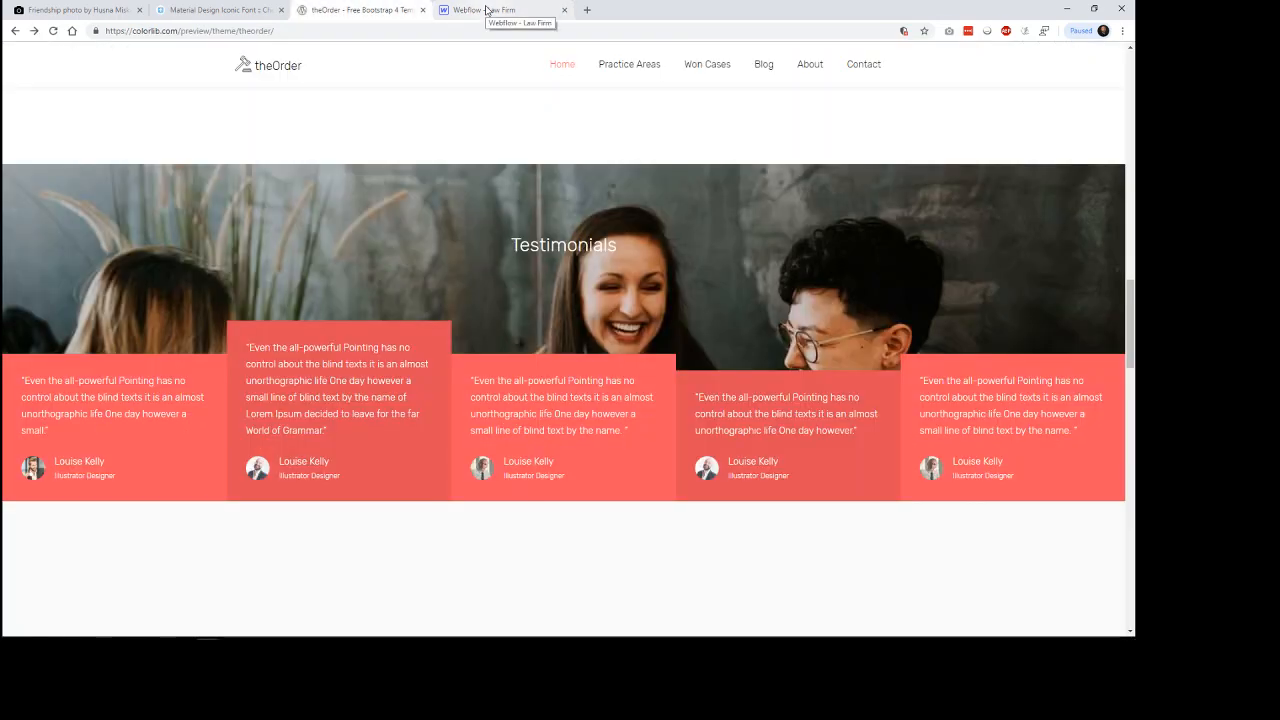
pyautogui.click(486, 10)
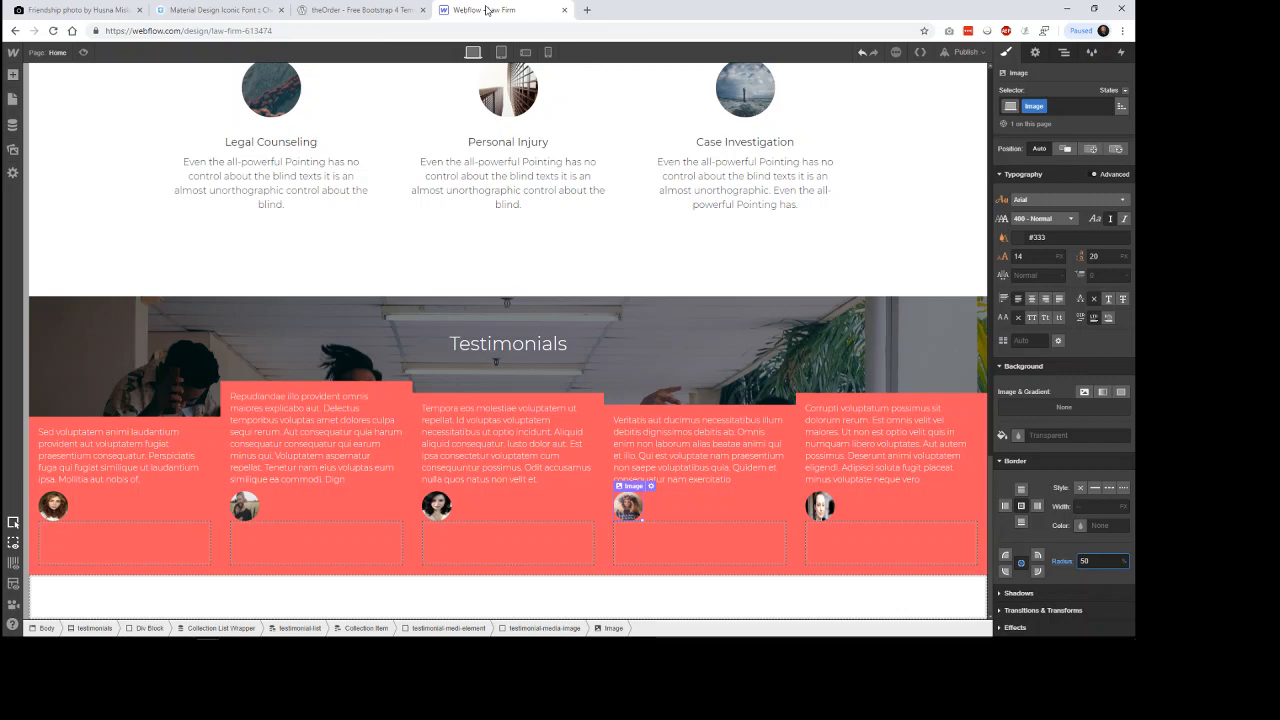
pyautogui.click(340, 545)
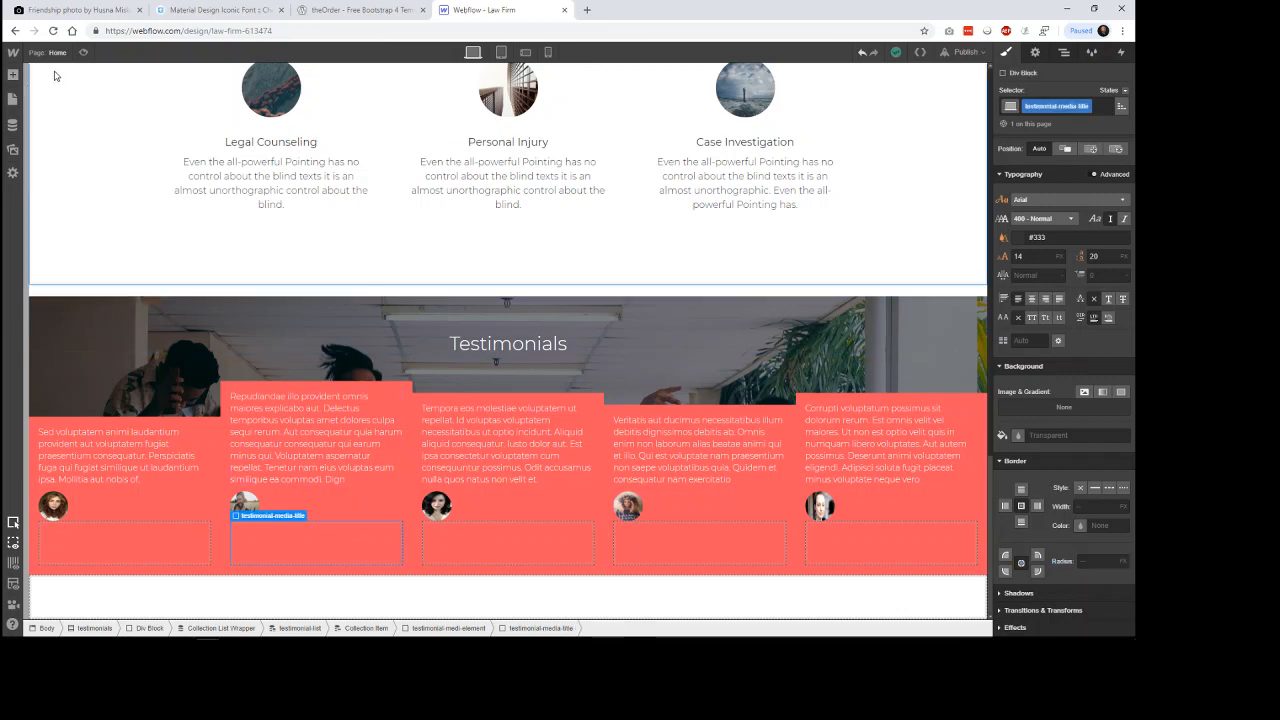
pyautogui.click(13, 75)
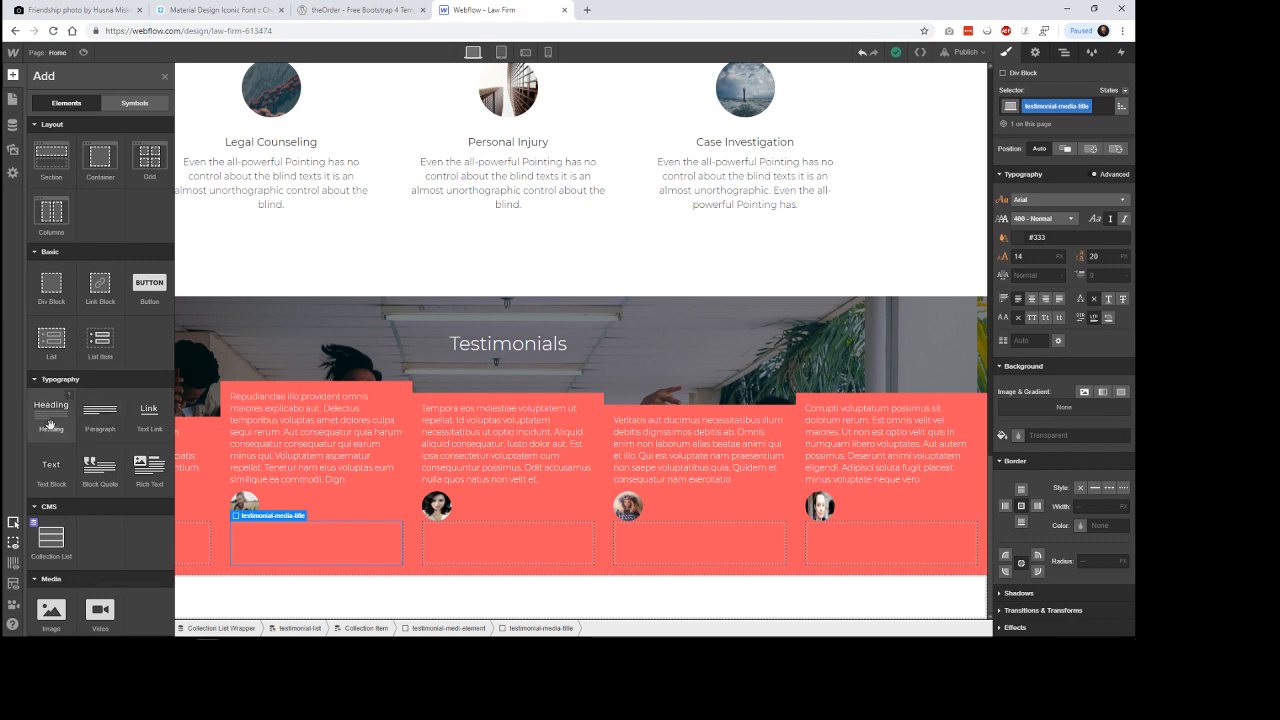
pyautogui.moveTo(50, 425); pyautogui.dragTo(373, 545)
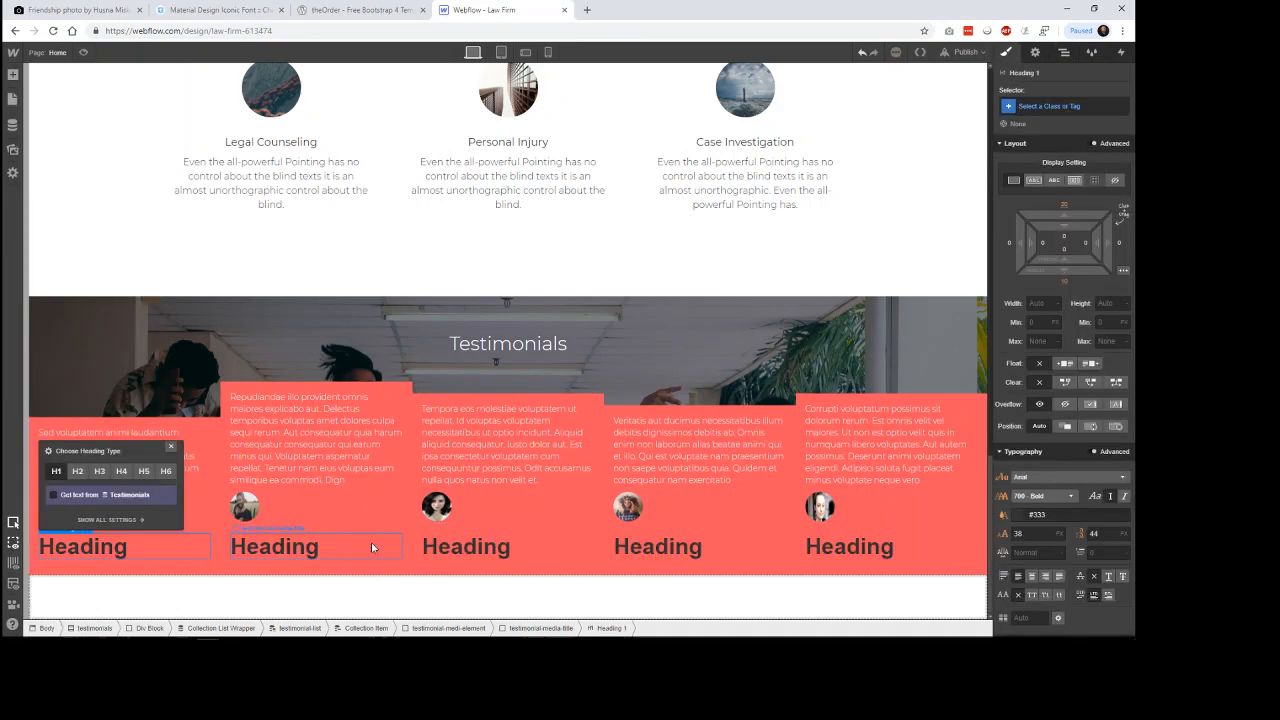
# Bind the new heading's text to the Testimonial Author field of the Testimonials collection.
pyautogui.click(279, 527)
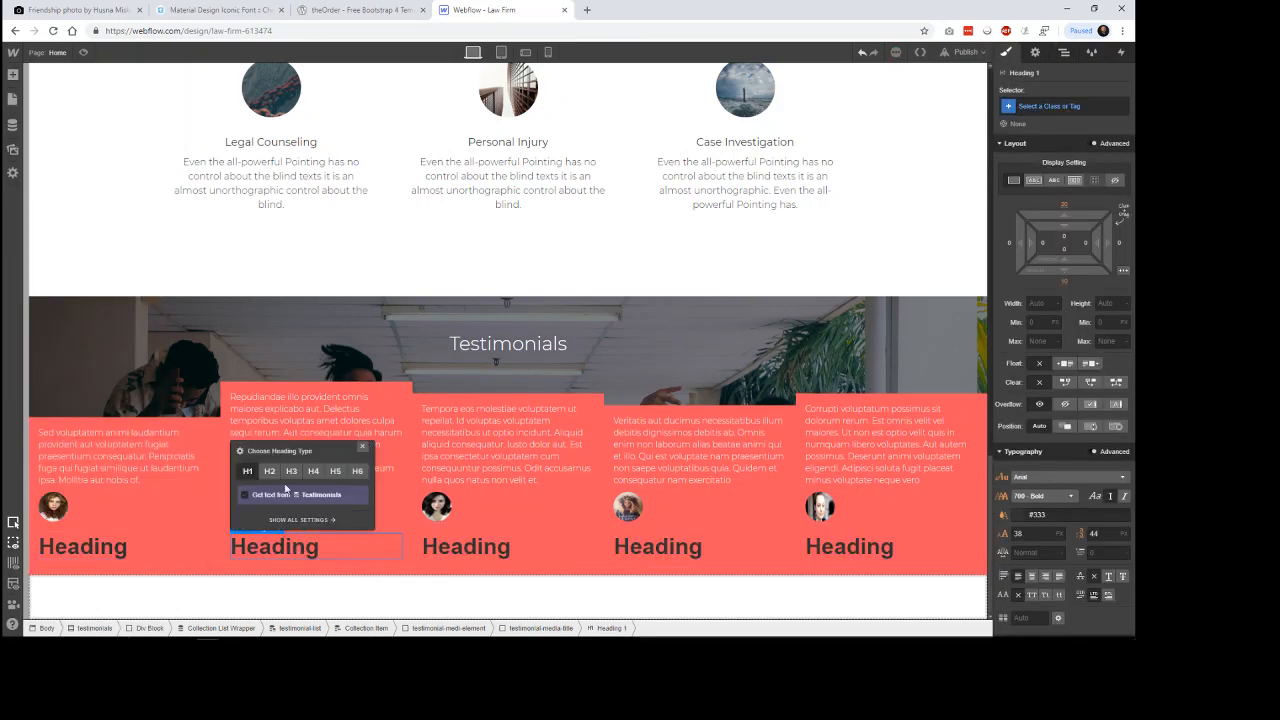
pyautogui.click(305, 494)
pyautogui.click(306, 510)
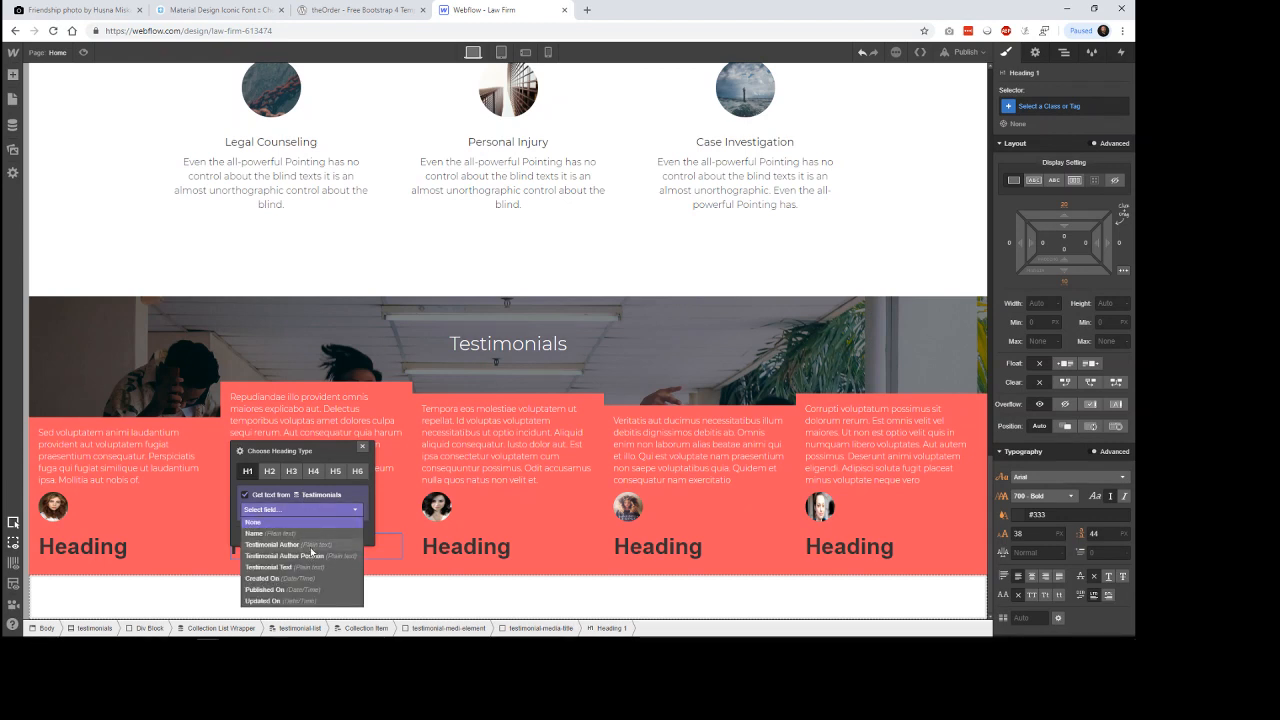
pyautogui.click(311, 549)
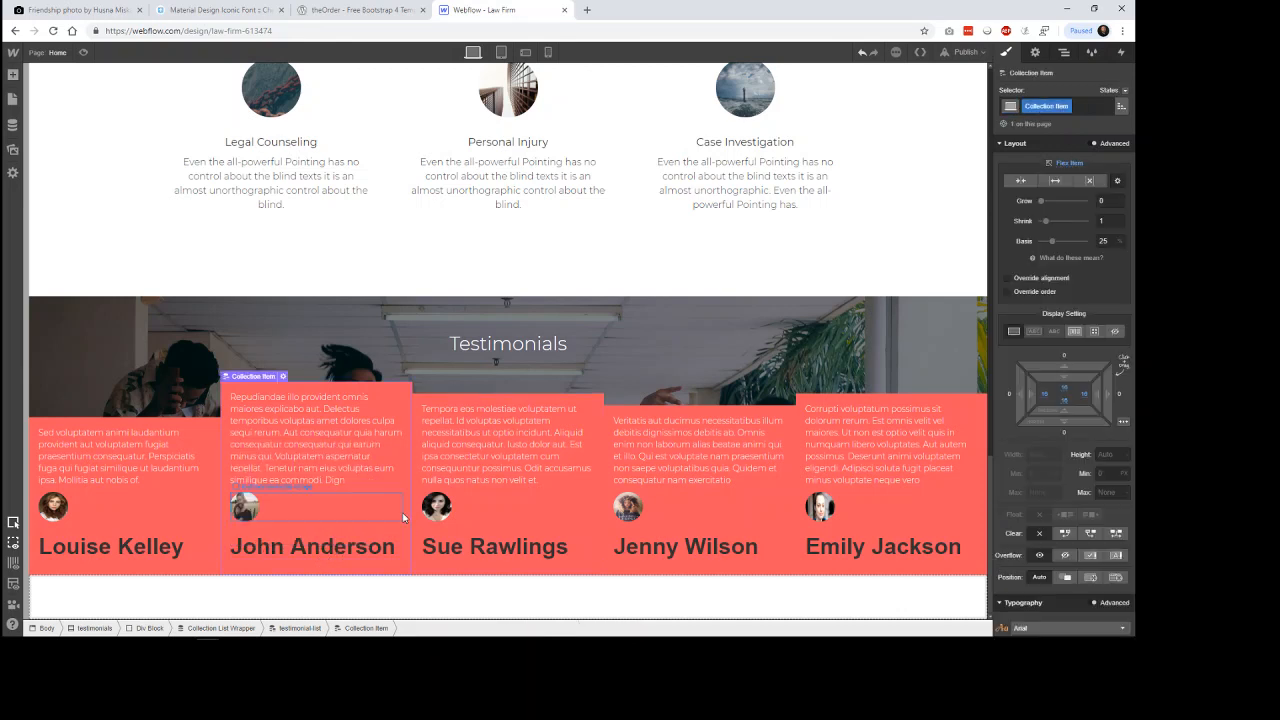
pyautogui.click(405, 516)
# Add a text block below the author heading in the collection item and bind it to the Testimonial Author Position field.
pyautogui.press('a')
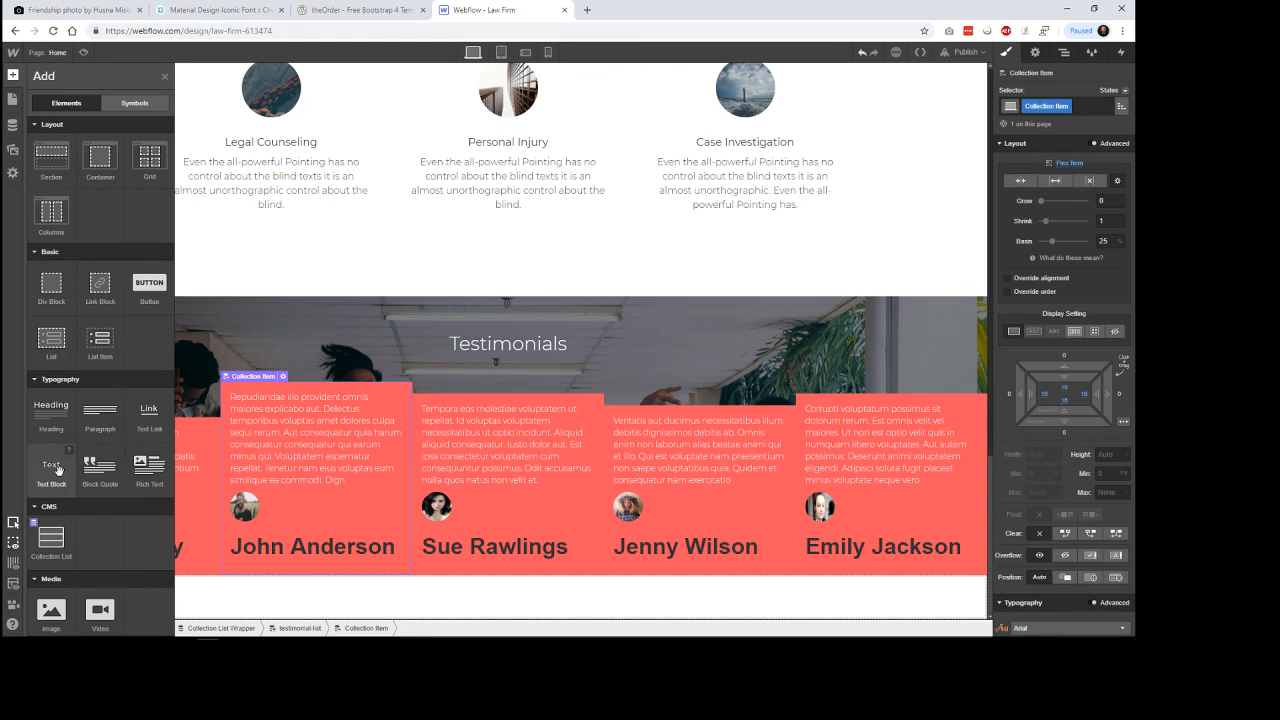
pyautogui.moveTo(345, 571); pyautogui.dragTo(336, 568)
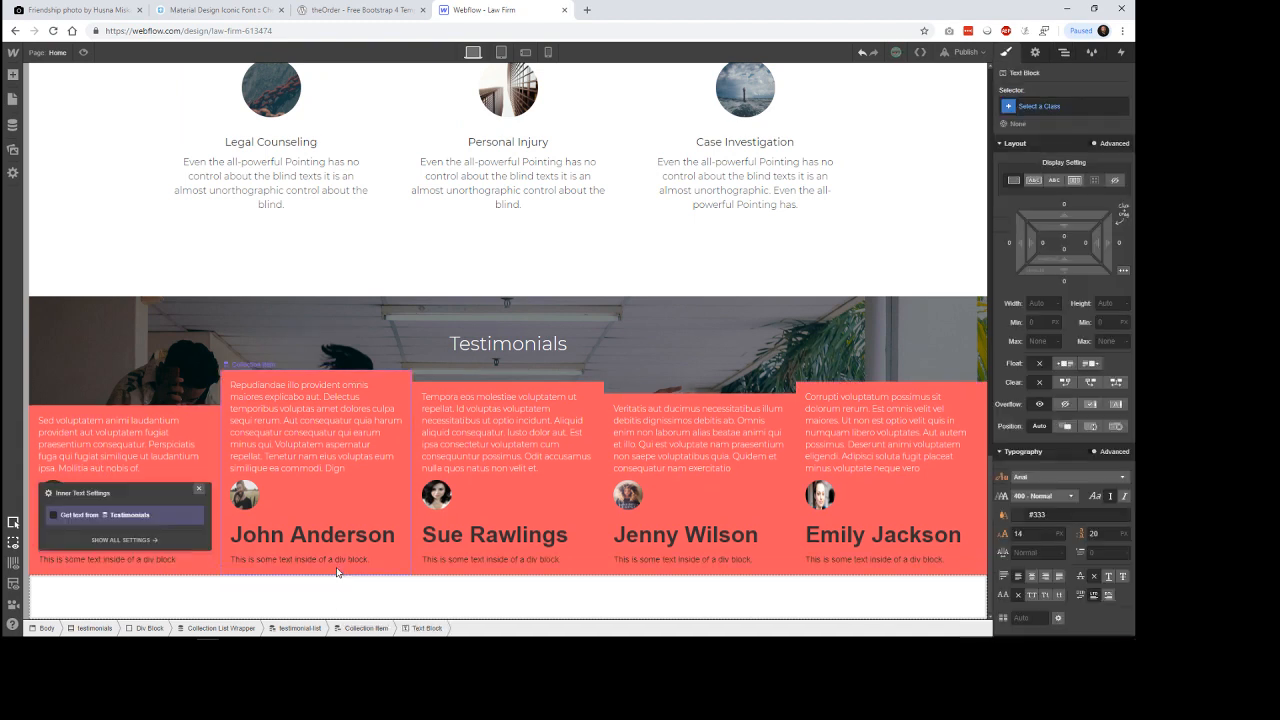
pyautogui.click(278, 549)
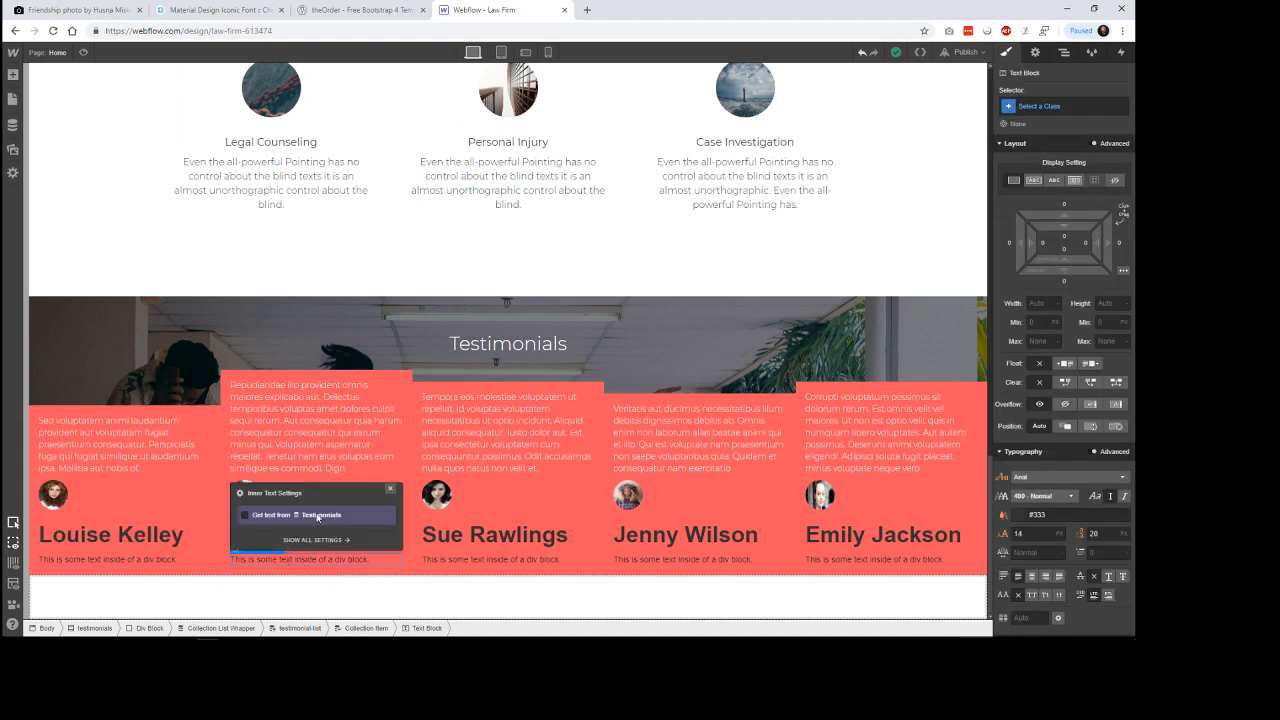
pyautogui.click(320, 516)
pyautogui.click(310, 530)
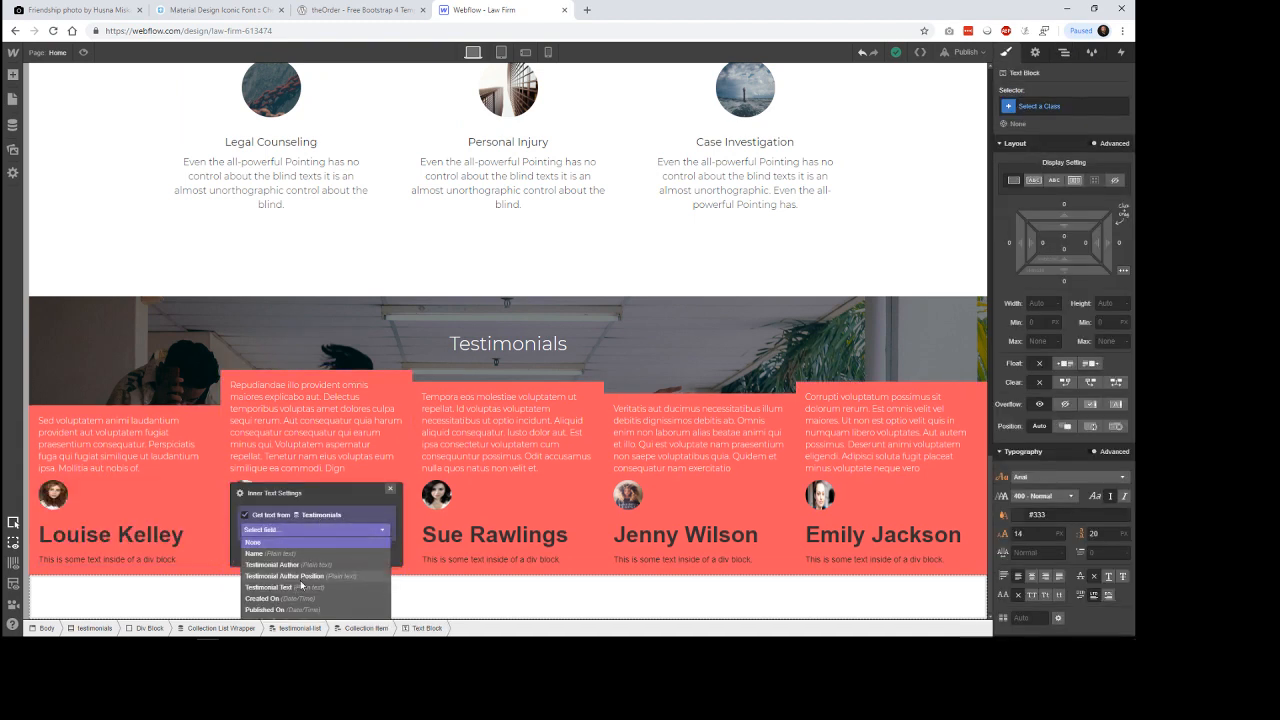
pyautogui.click(300, 577)
pyautogui.click(579, 595)
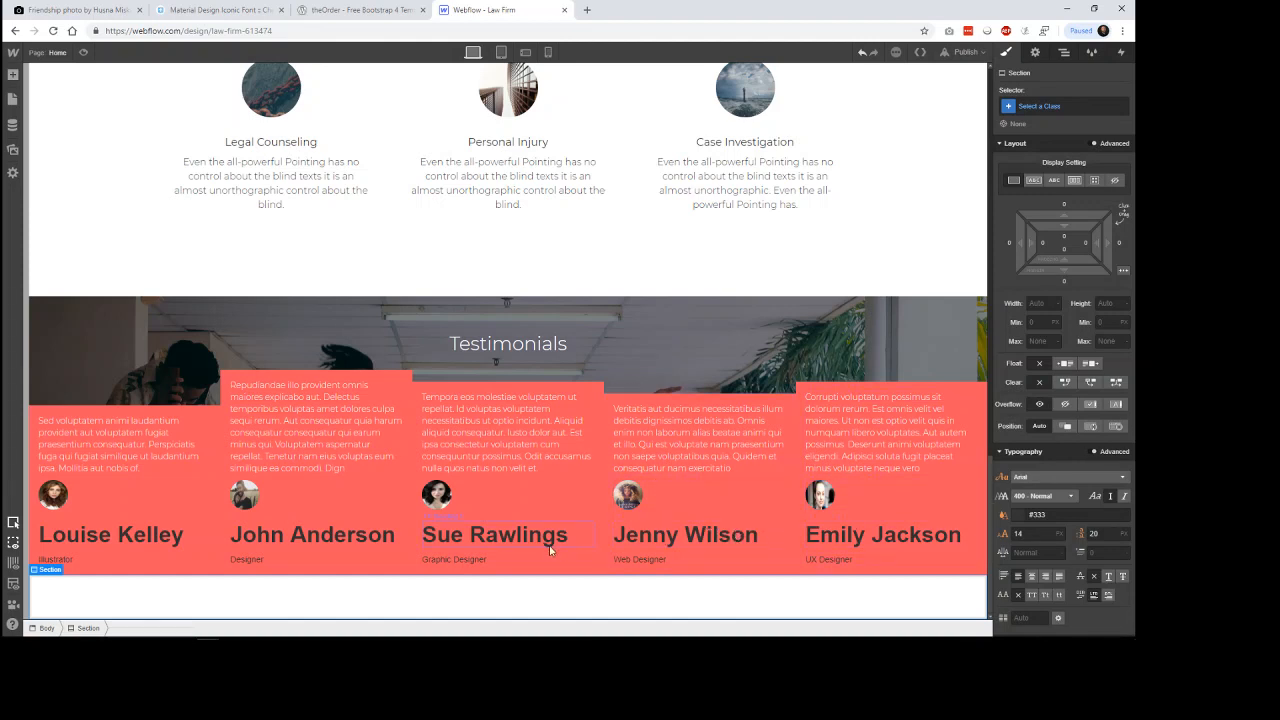
# Review the fields of the first item in the Testimonials CMS collection and return to the page design without saving.
pyautogui.click(13, 125)
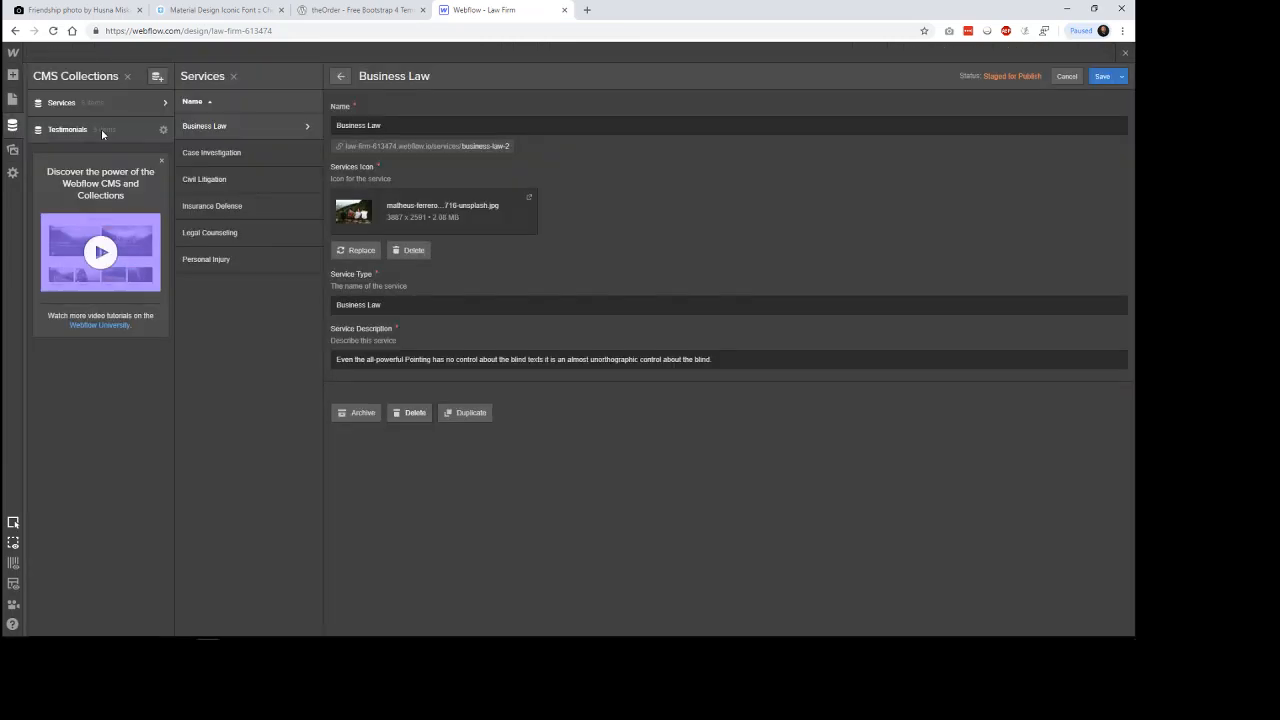
pyautogui.click(99, 130)
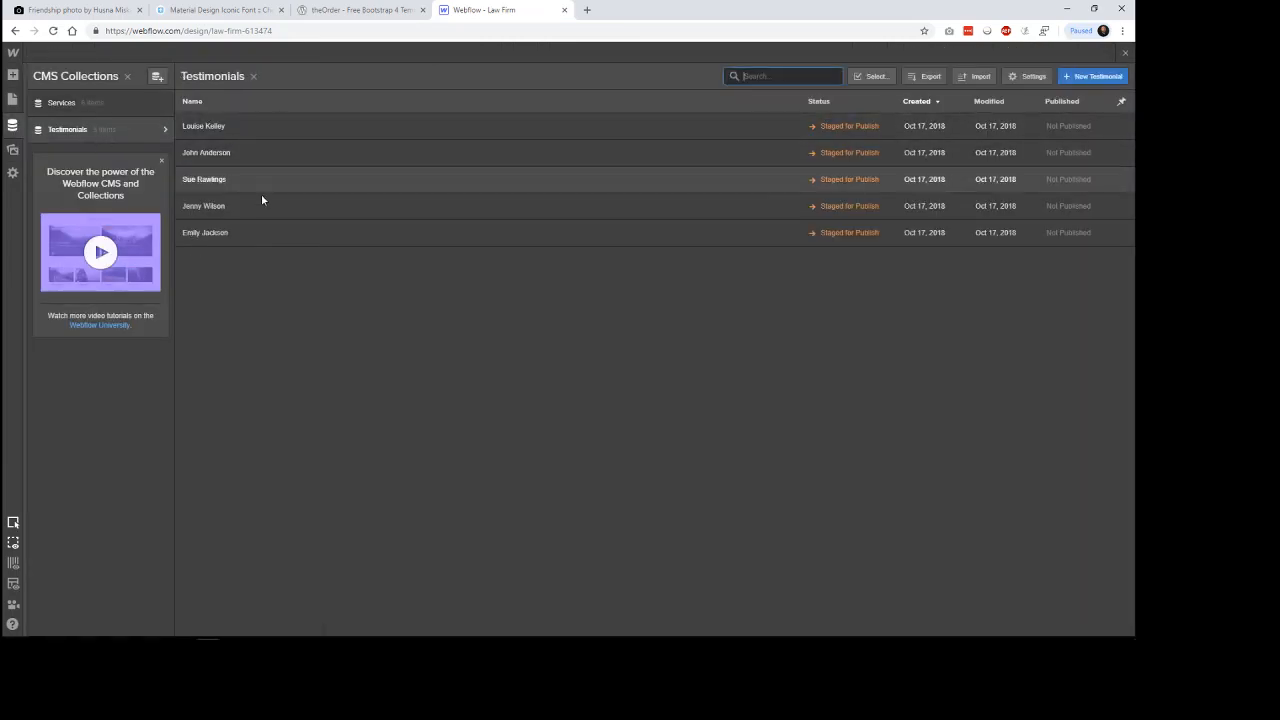
pyautogui.click(279, 134)
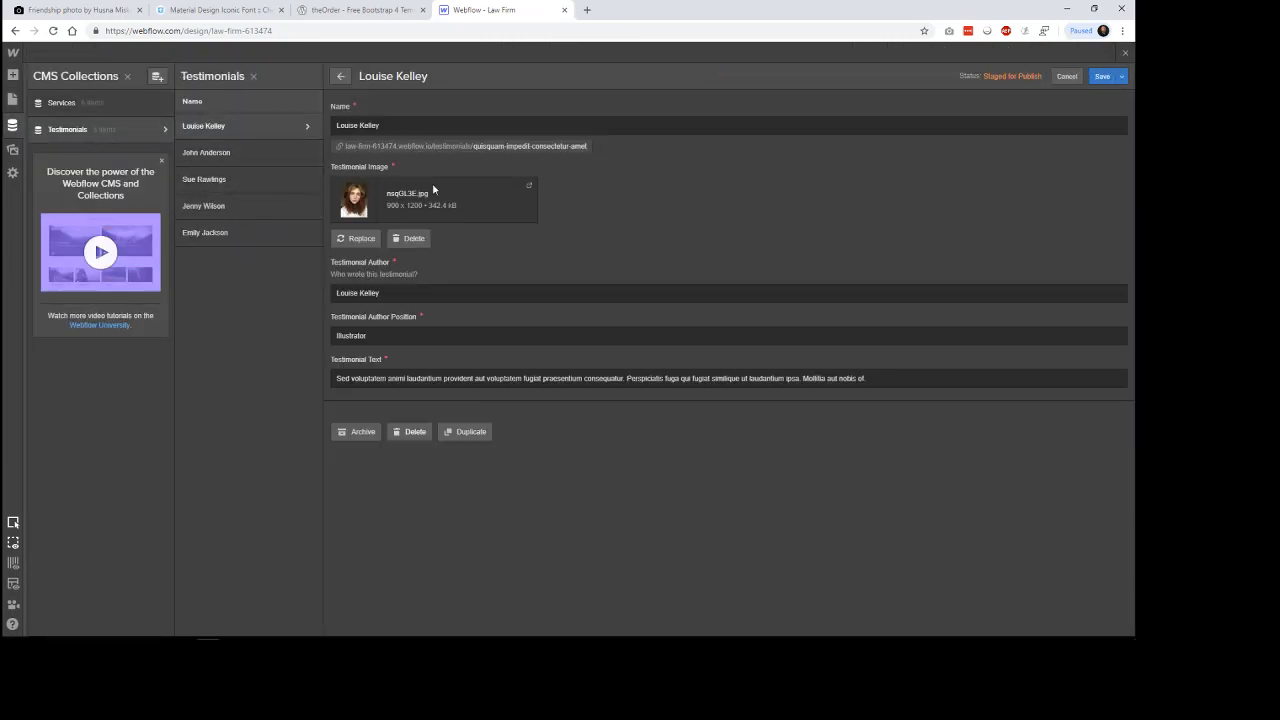
pyautogui.click(410, 125)
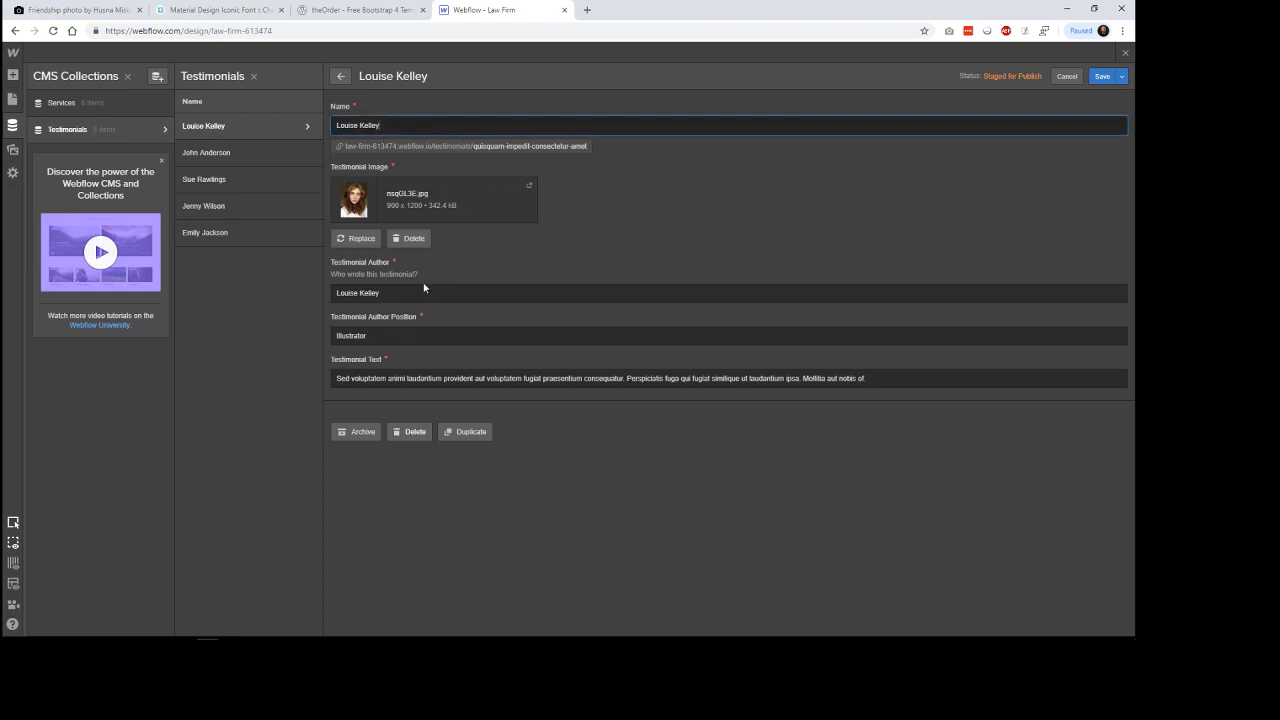
pyautogui.press('Tab')
pyautogui.press('Tab')
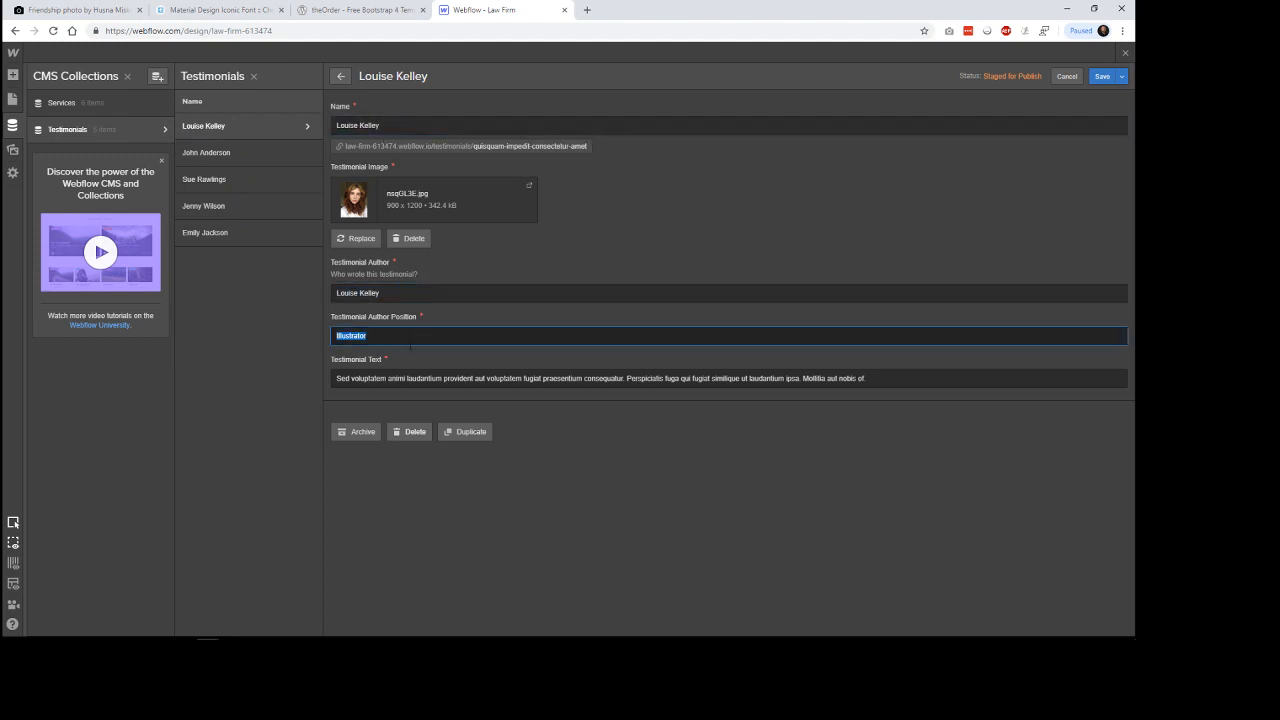
pyautogui.moveTo(597, 378); pyautogui.dragTo(576, 285)
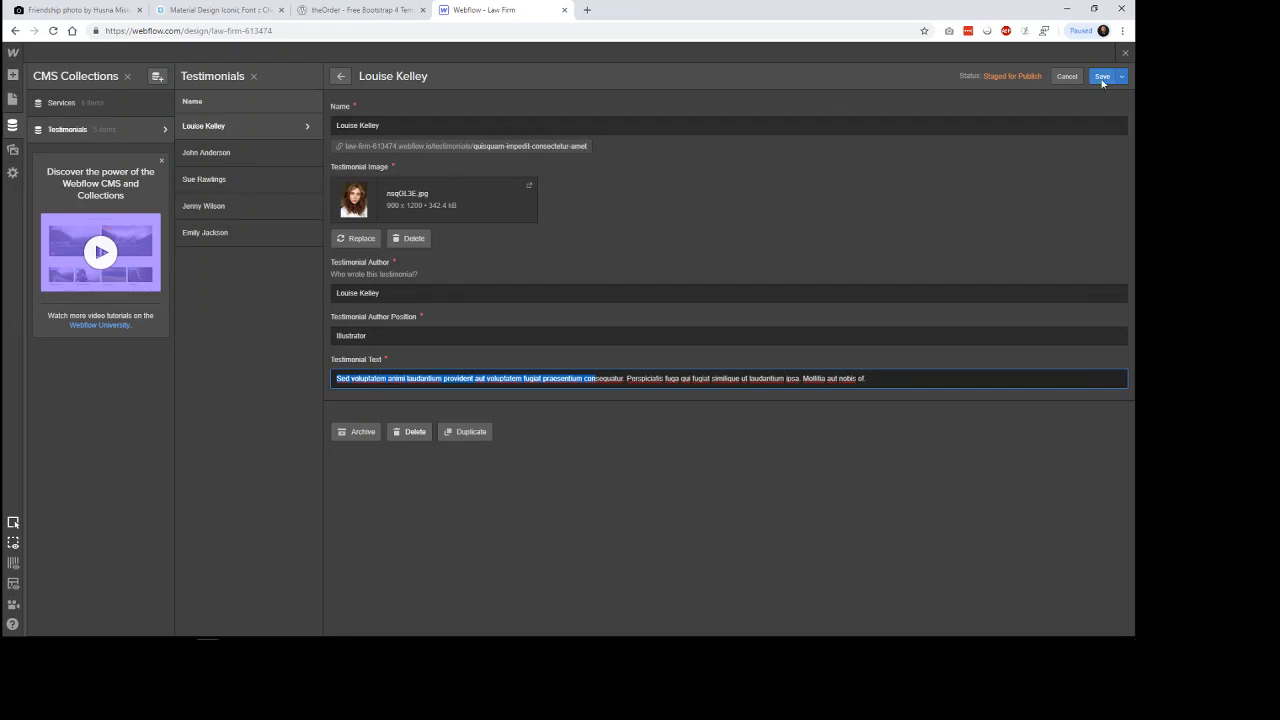
pyautogui.click(1067, 76)
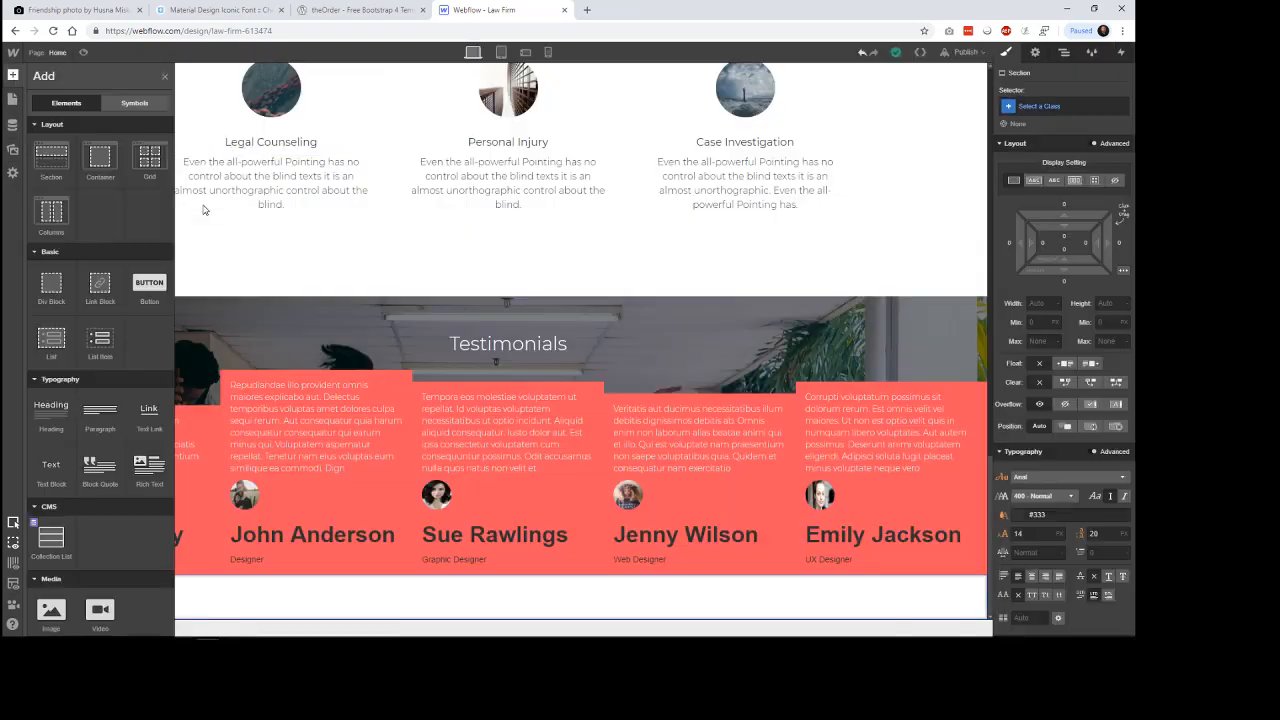
pyautogui.click(13, 75)
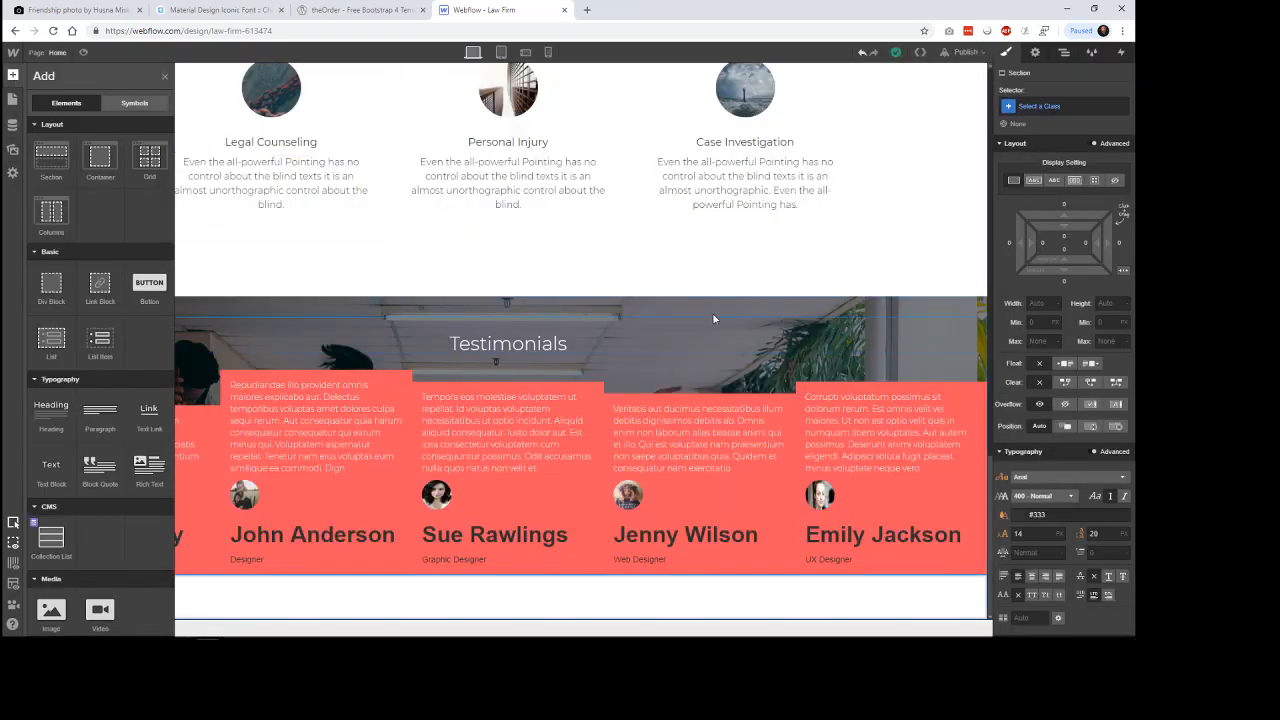
pyautogui.click(675, 266)
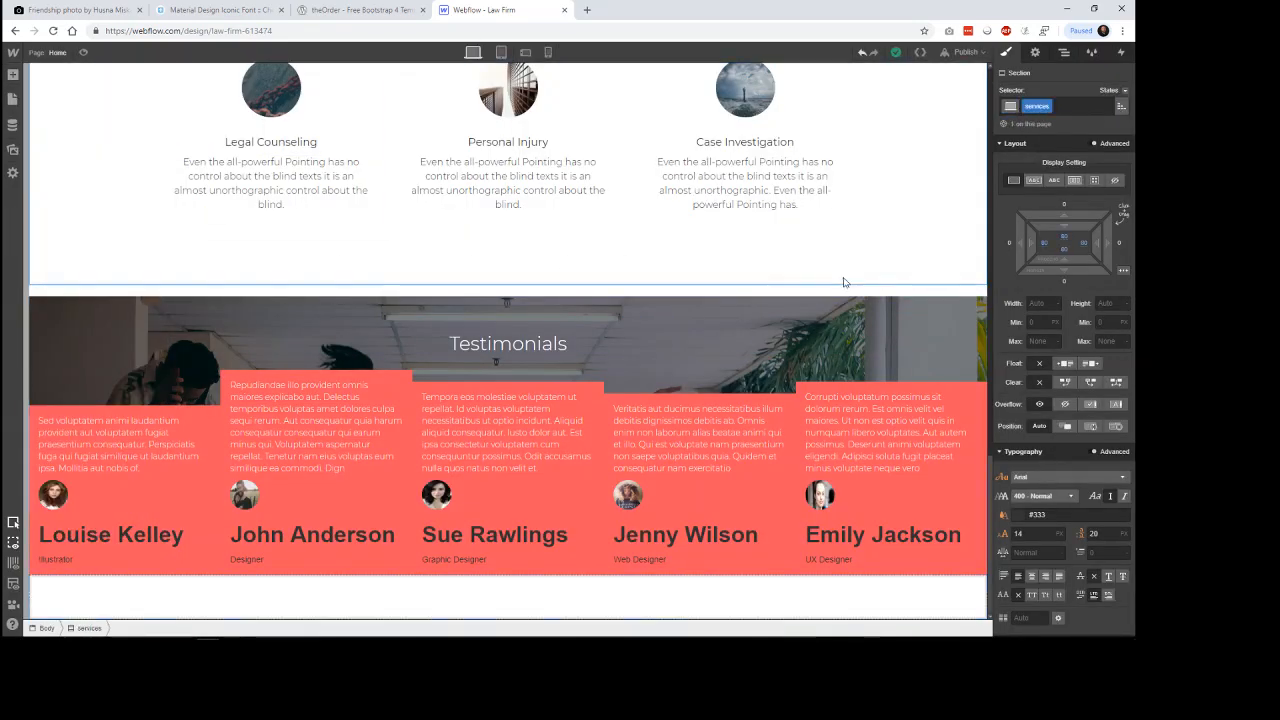
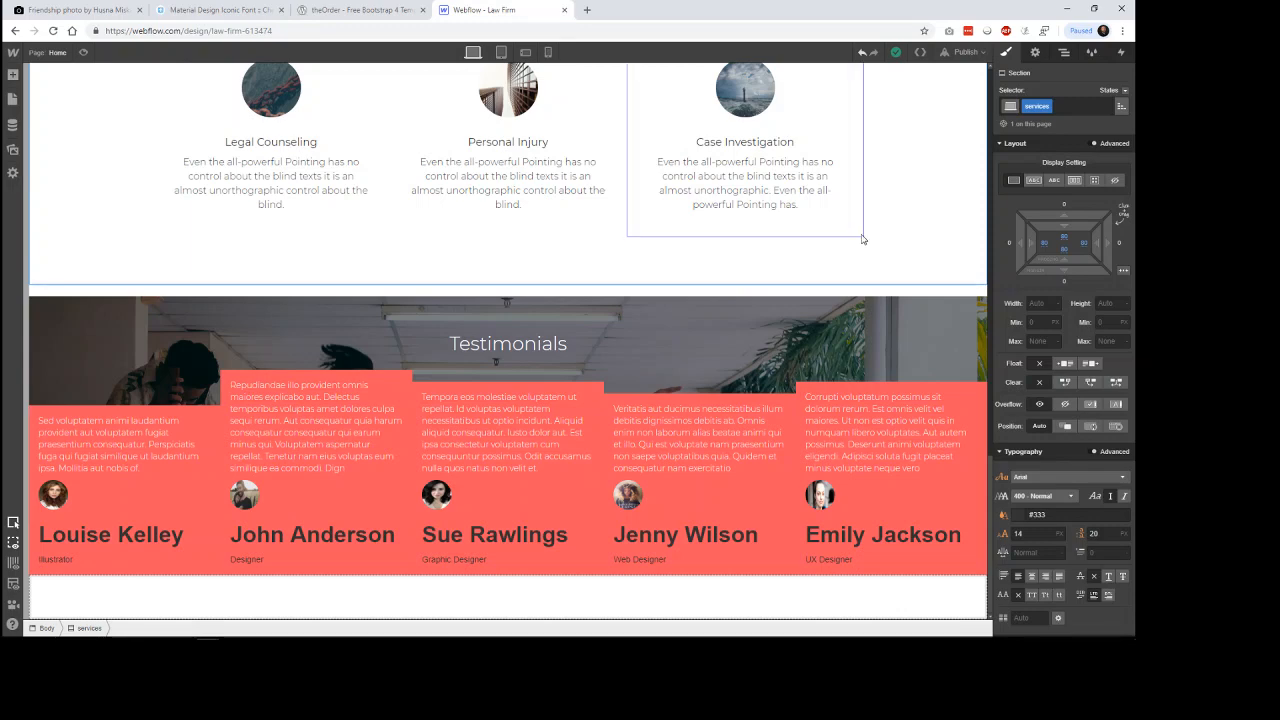
pyautogui.click(920, 53)
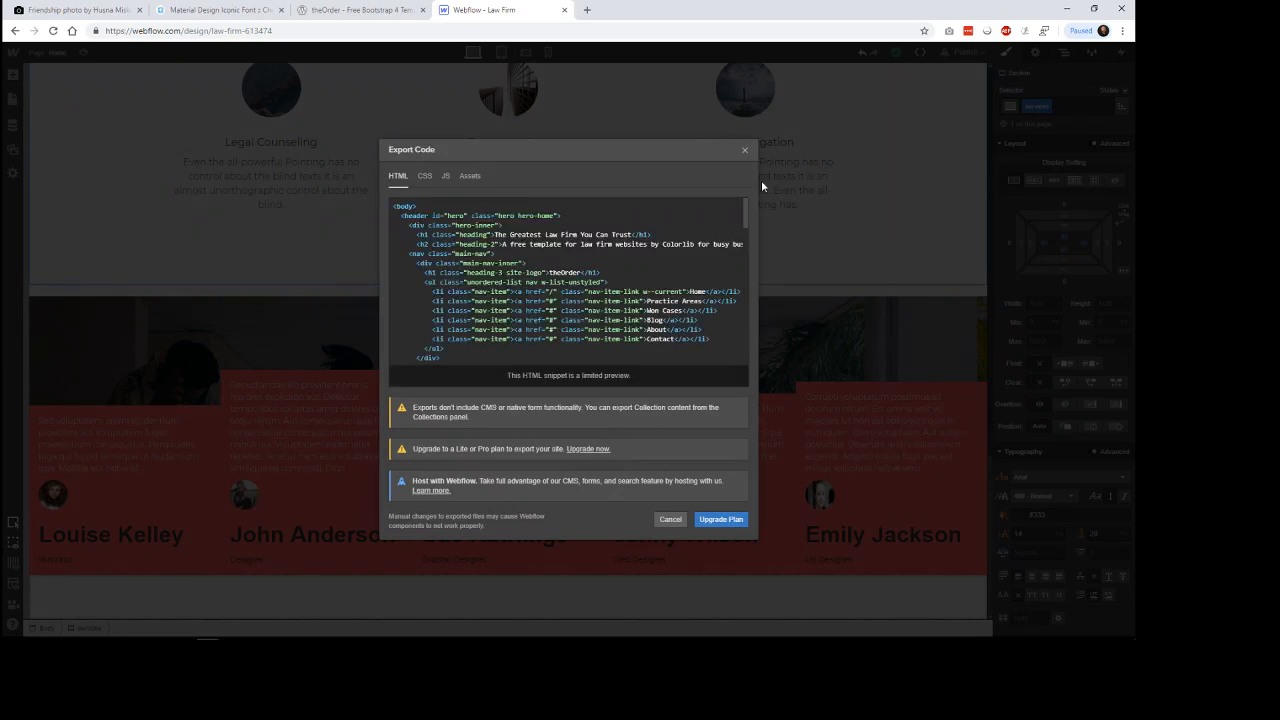
pyautogui.click(745, 152)
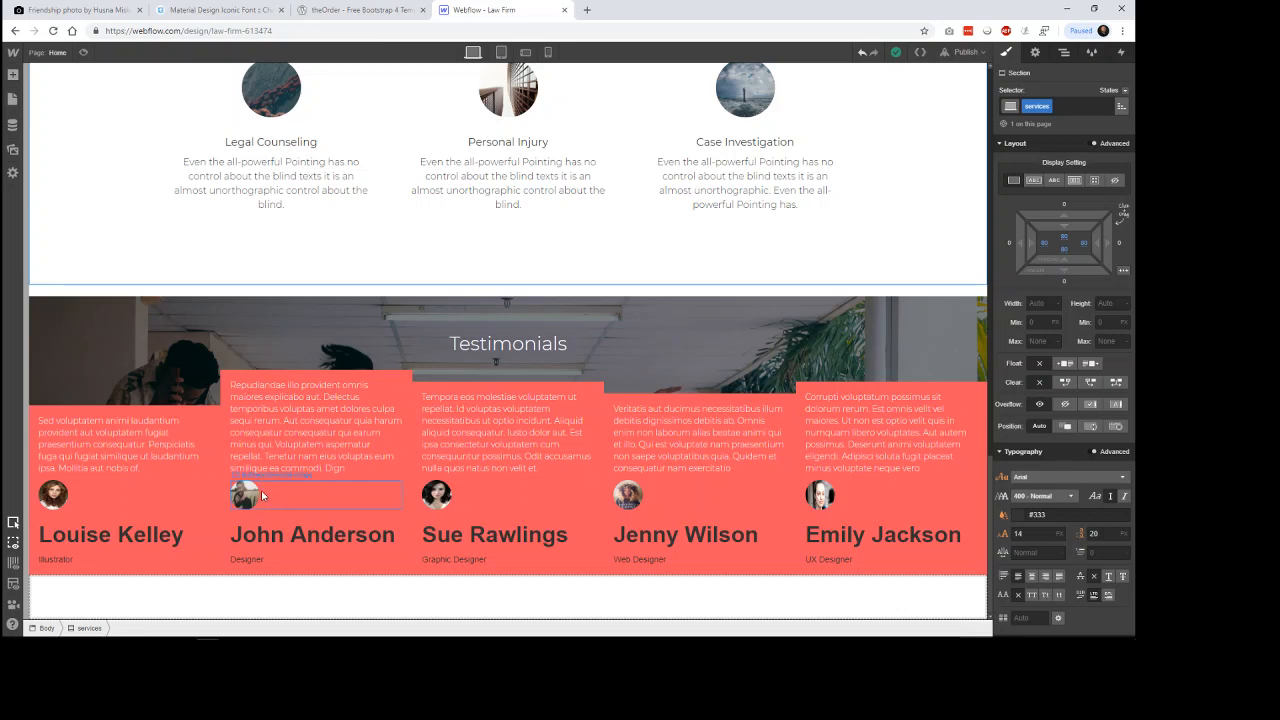
# Give the testimonial-medi-element div block a horizontal flex layout with its children aligned to the center.
pyautogui.click(338, 496)
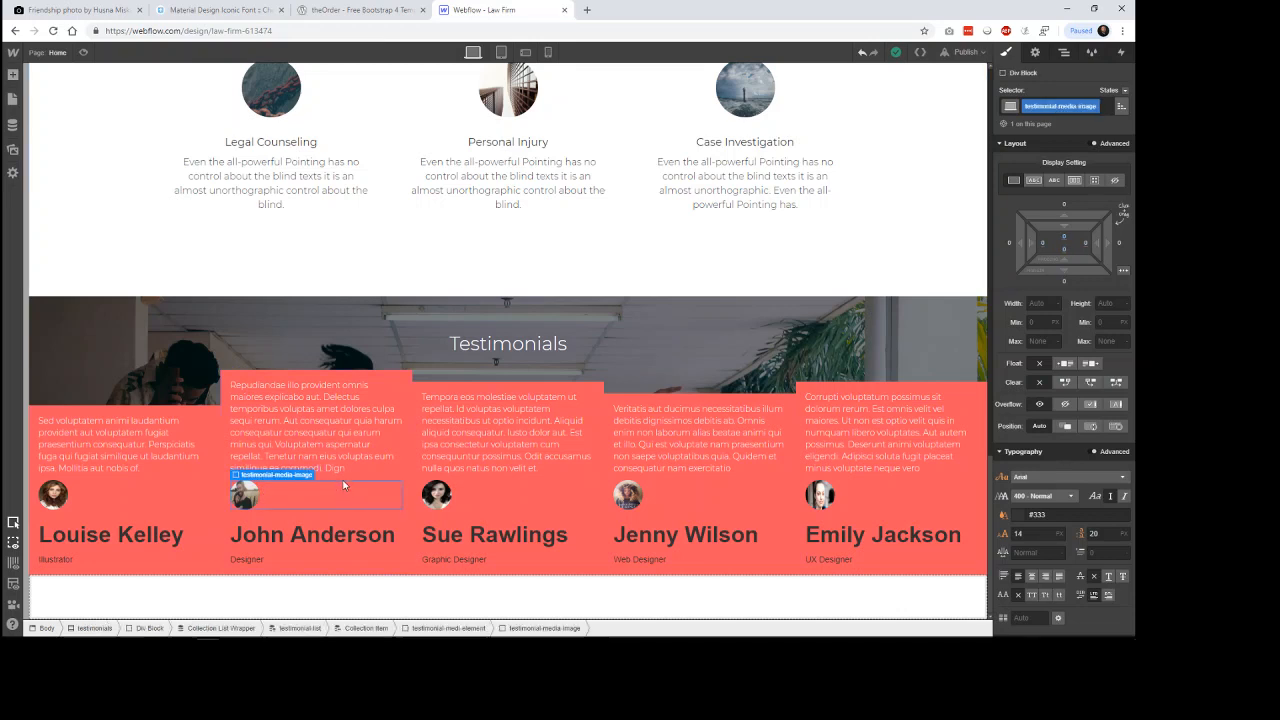
pyautogui.click(440, 629)
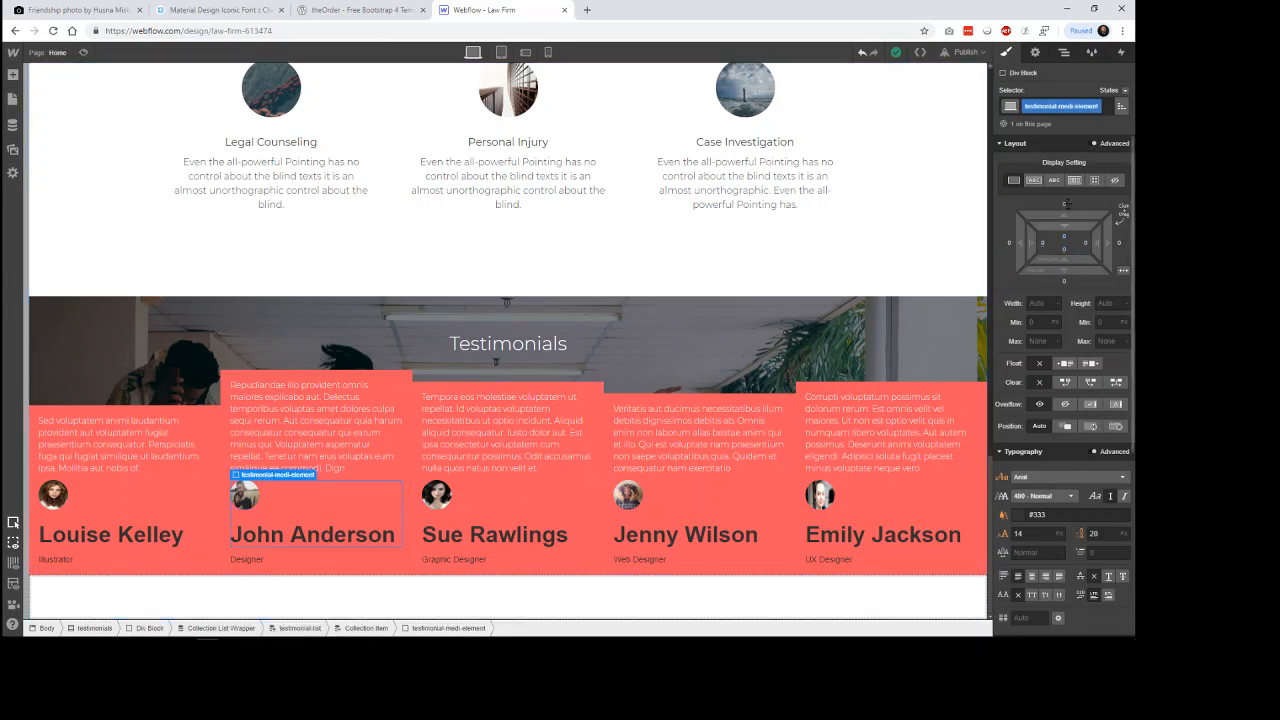
pyautogui.click(1075, 181)
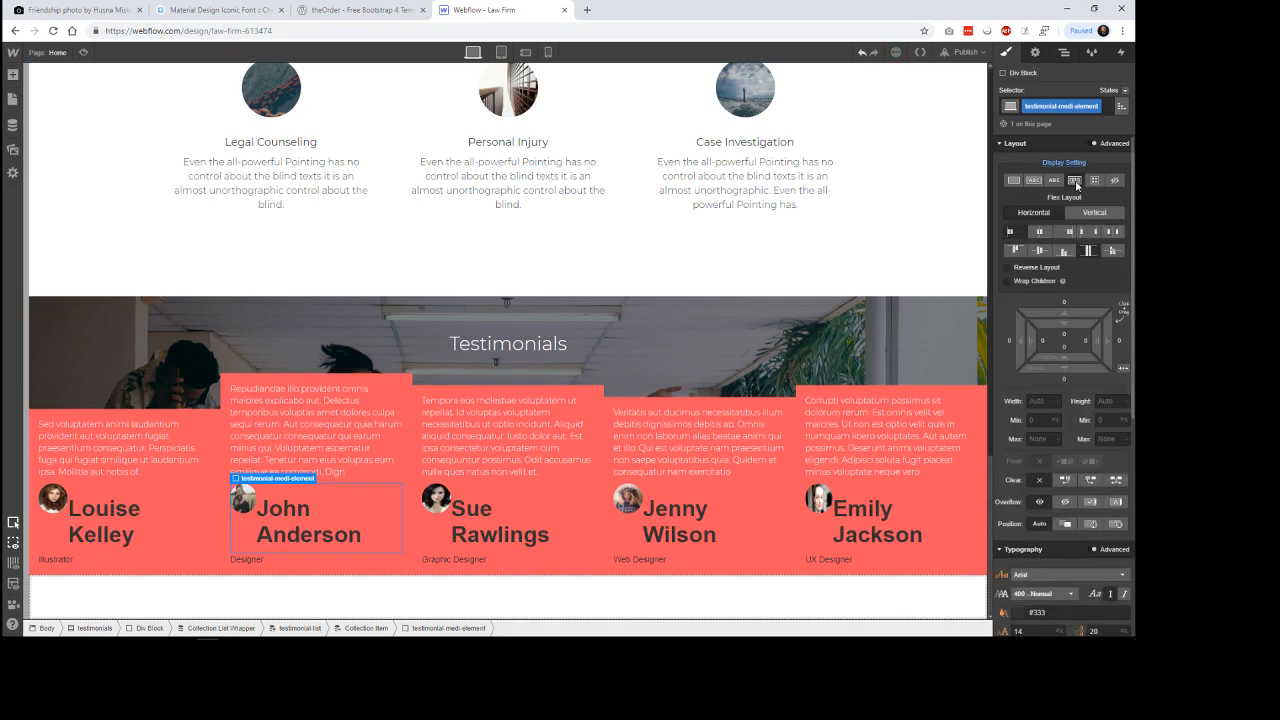
pyautogui.click(1041, 252)
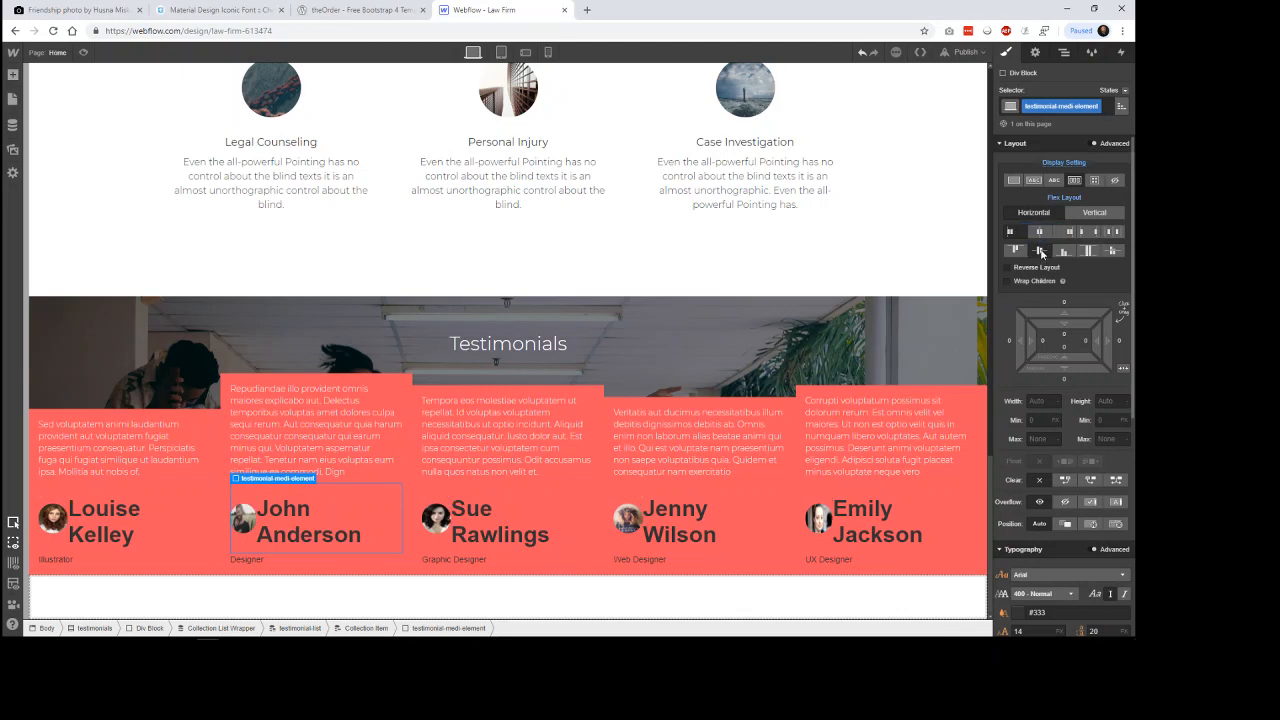
# Style the author name heading with the Montserrat font, a 16 px font size and the White Smoke color swatch.
pyautogui.click(278, 537)
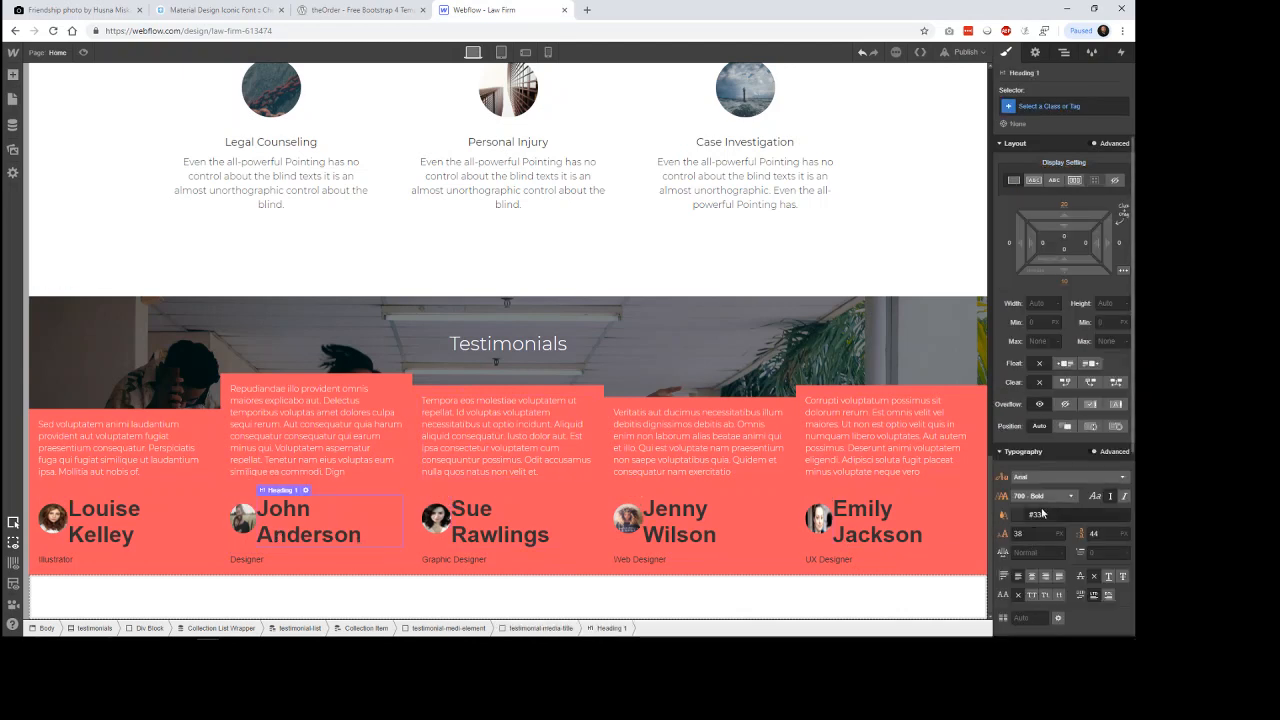
pyautogui.click(1095, 481)
pyautogui.scroll(-3, 1065, 545)
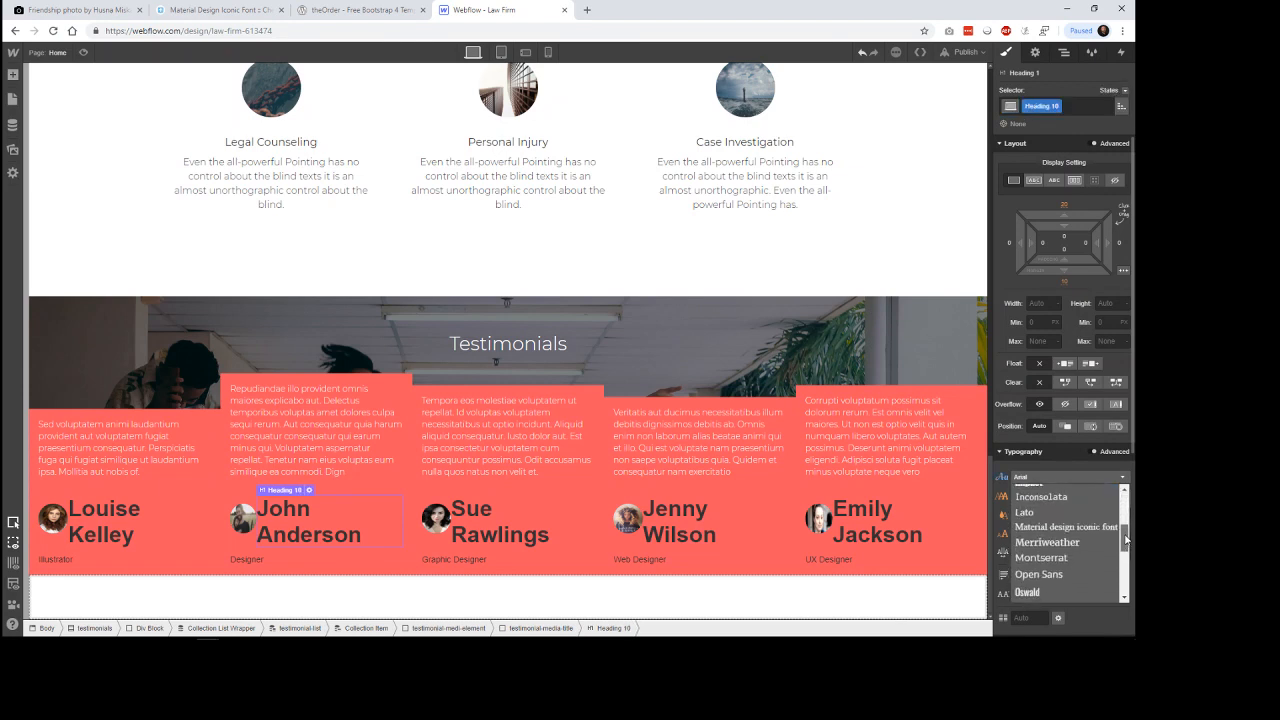
pyautogui.click(1068, 556)
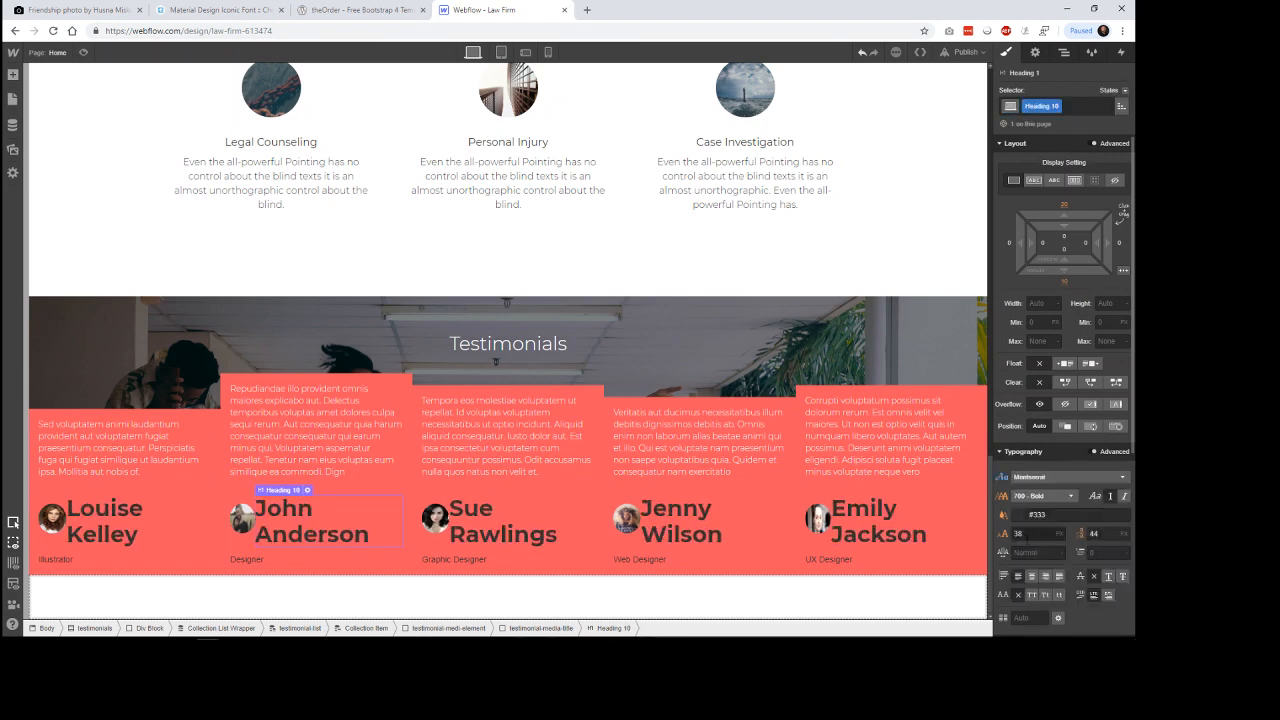
pyautogui.press('Return')
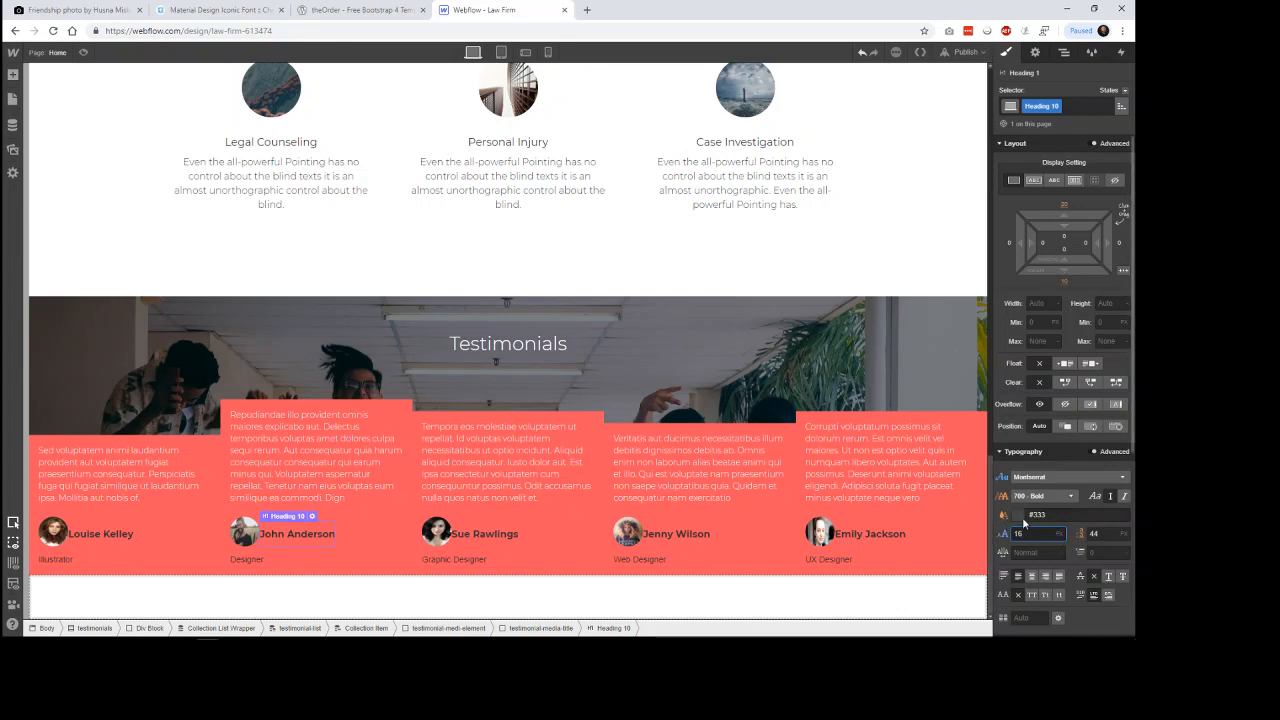
pyautogui.click(1035, 515)
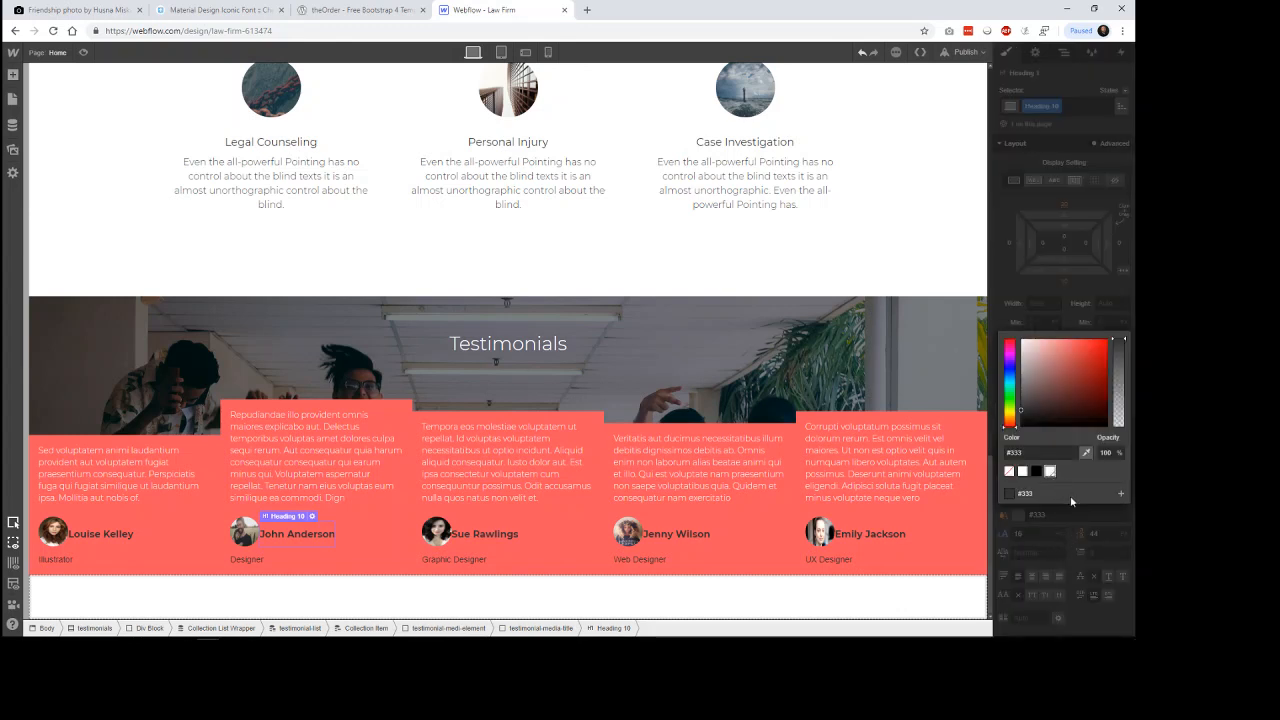
pyautogui.click(1050, 471)
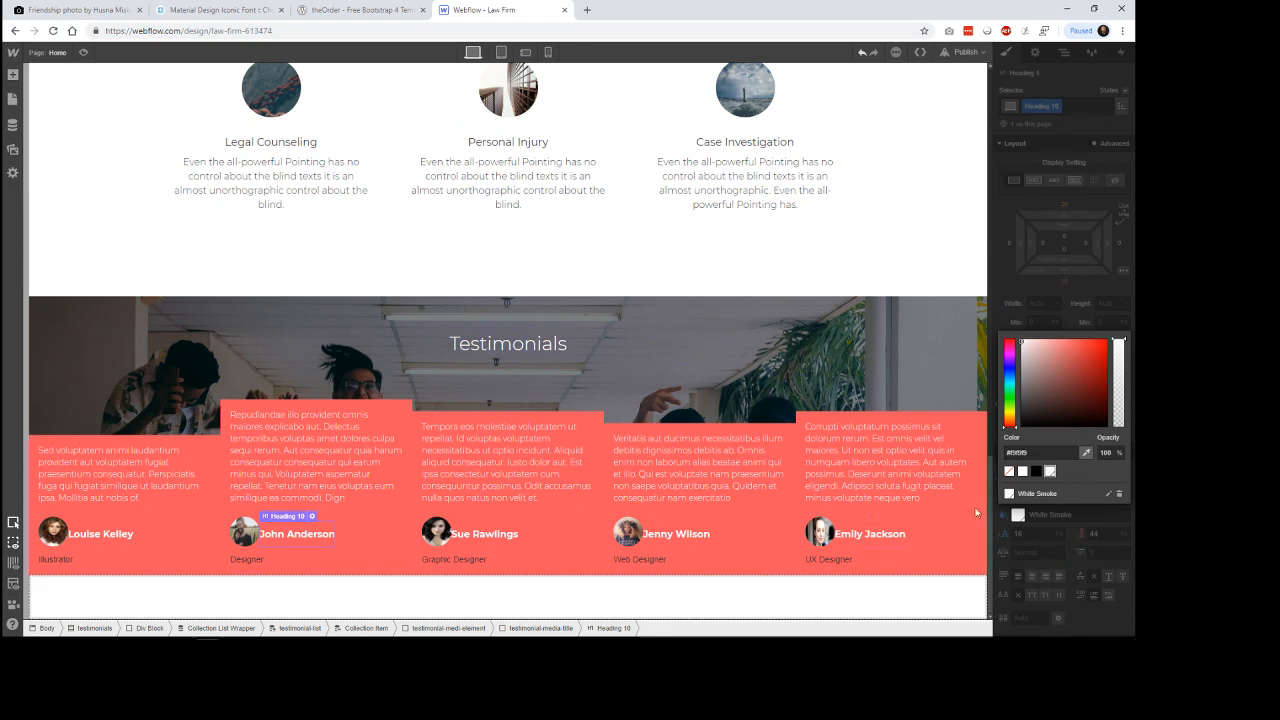
# Move the author position text block into the testimonial-media-title div block, directly below the author name heading.
pyautogui.click(659, 562)
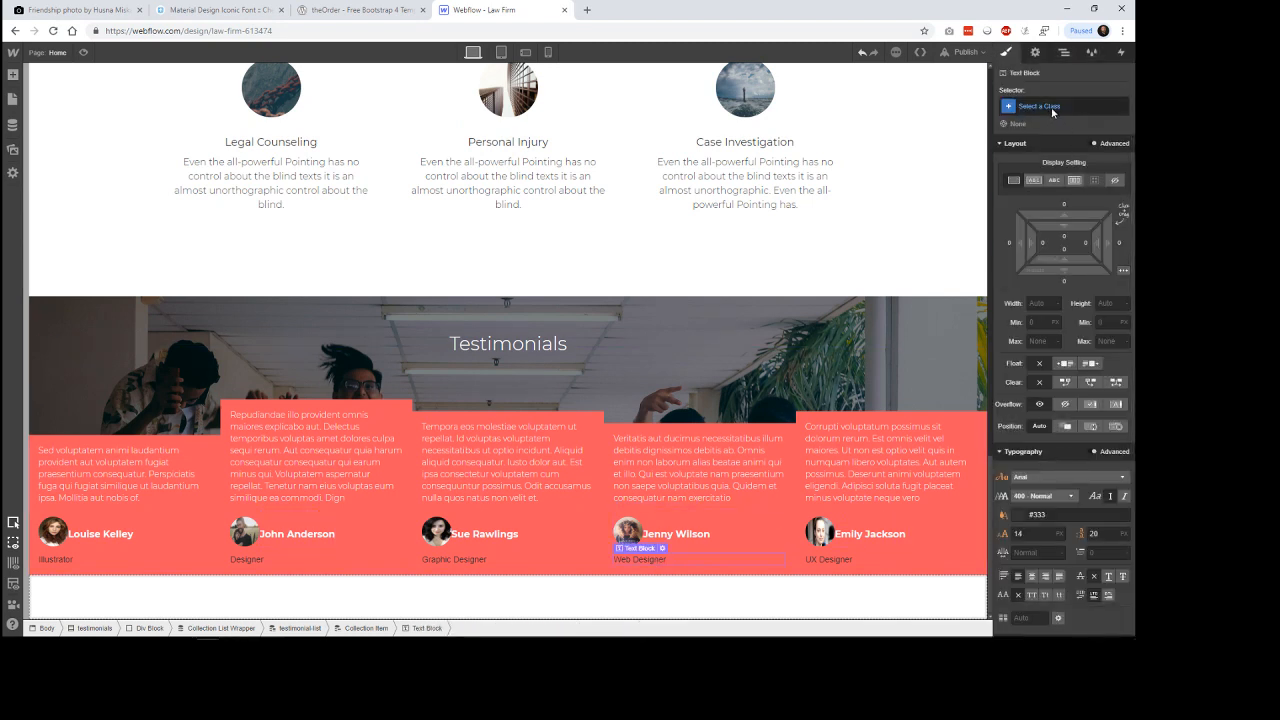
pyautogui.click(1064, 52)
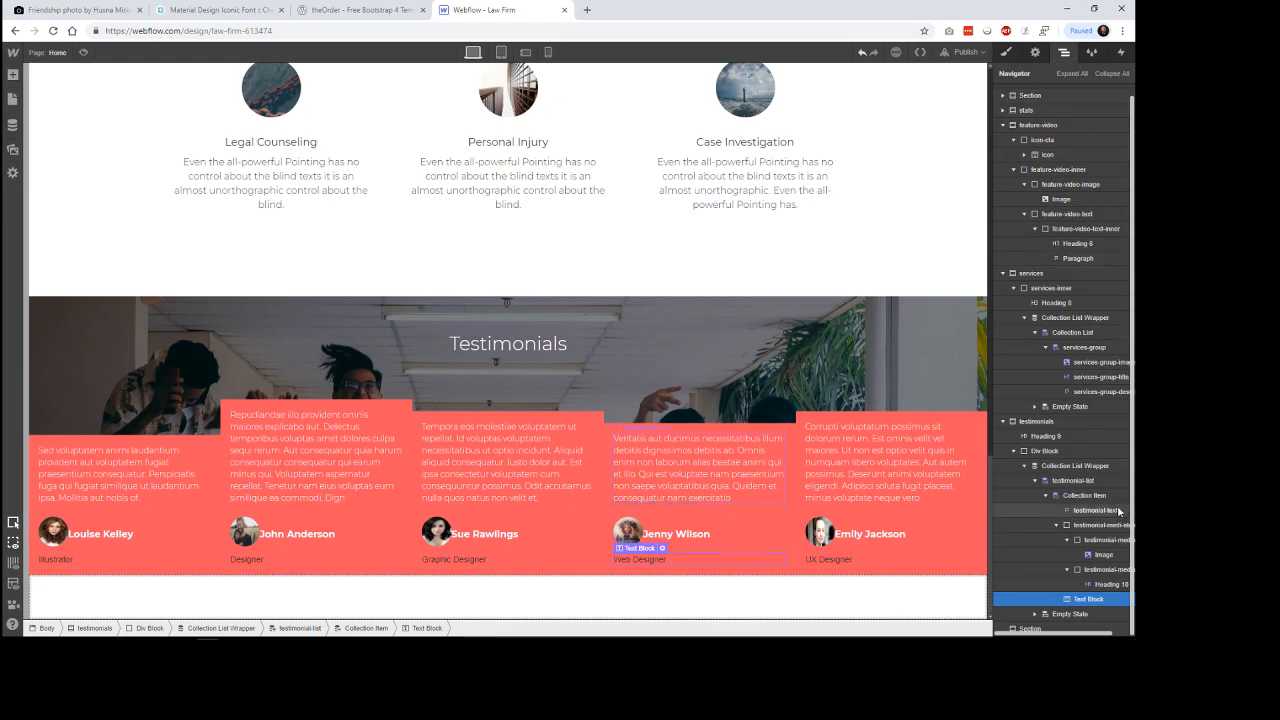
pyautogui.moveTo(1099, 598)
pyautogui.mouseDown()
pyautogui.moveTo(1106, 585)
pyautogui.moveTo(1112, 598)
pyautogui.mouseUp()
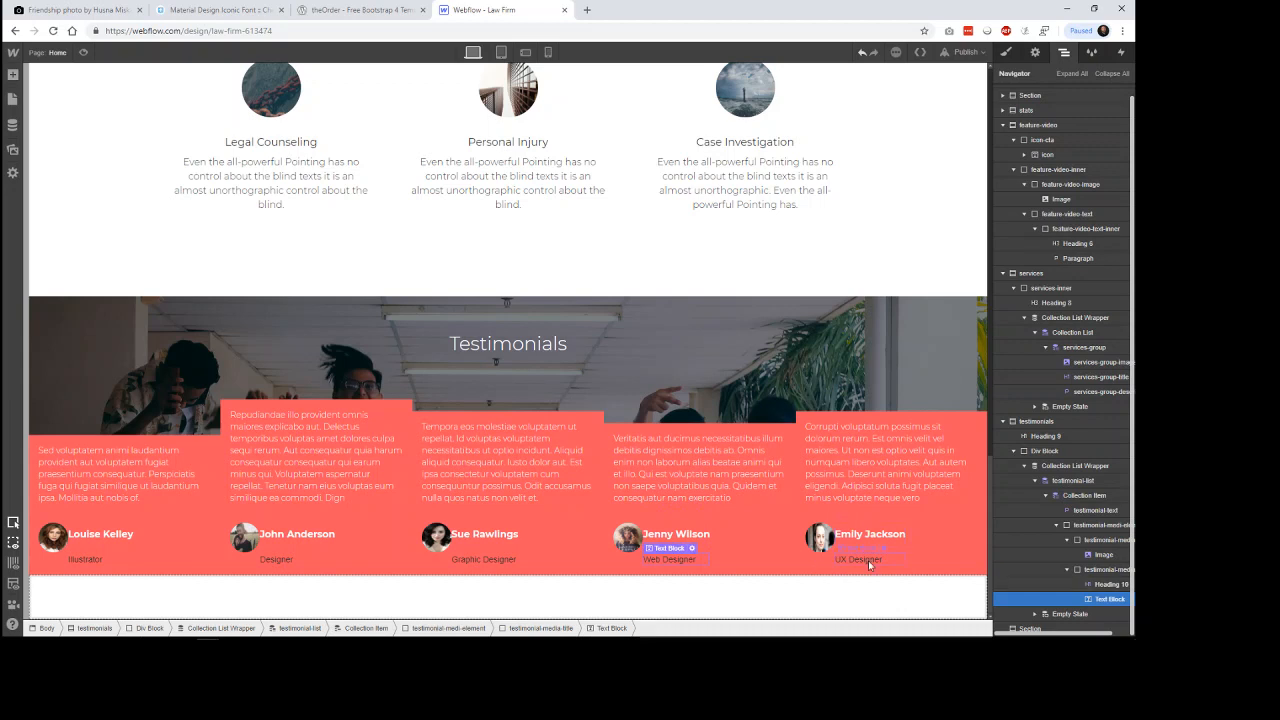
# Set the author position text block's font to Montserrat and its text color to the White Smoke swatch.
pyautogui.click(1007, 52)
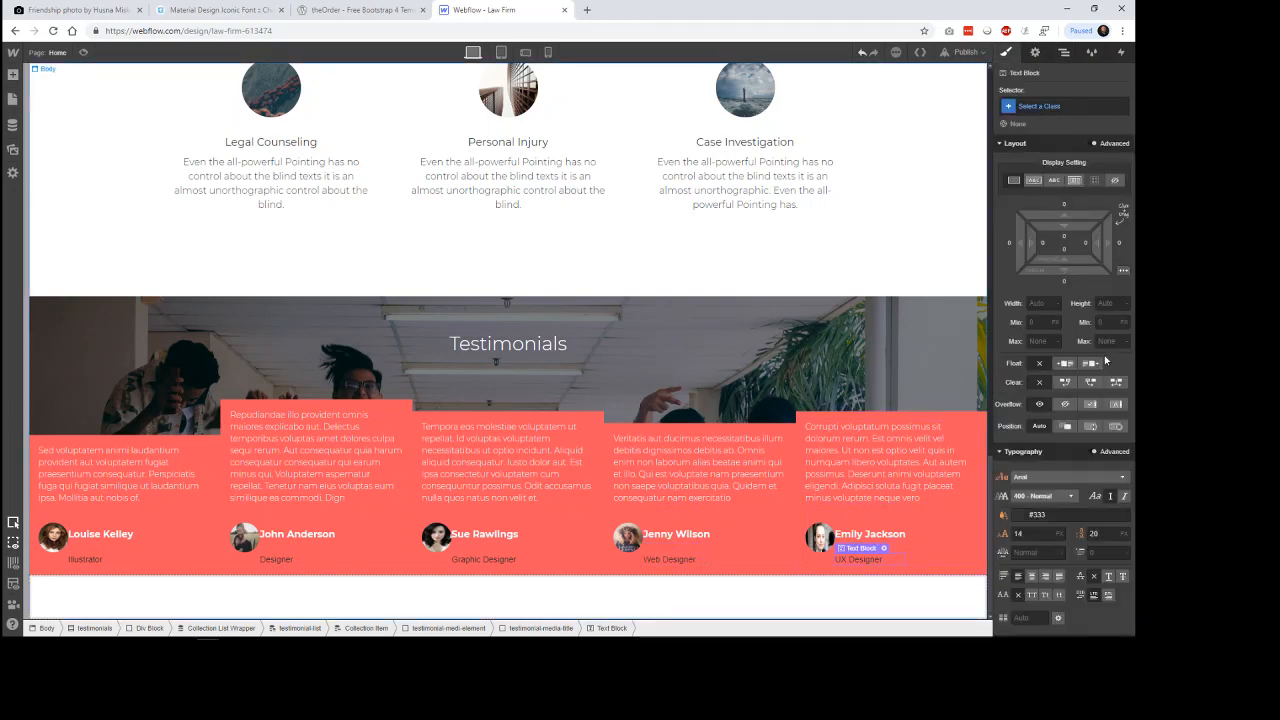
pyautogui.click(1068, 477)
pyautogui.scroll(-5, 1124, 525)
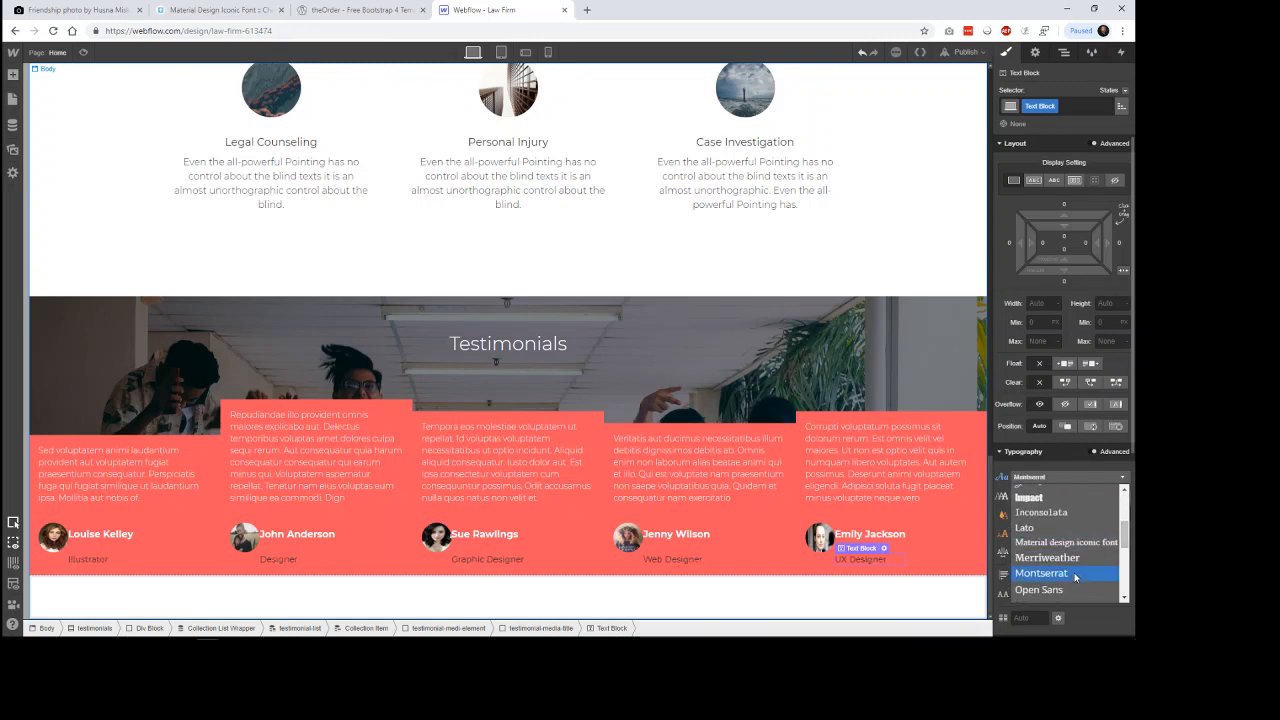
pyautogui.click(1040, 570)
pyautogui.click(1022, 515)
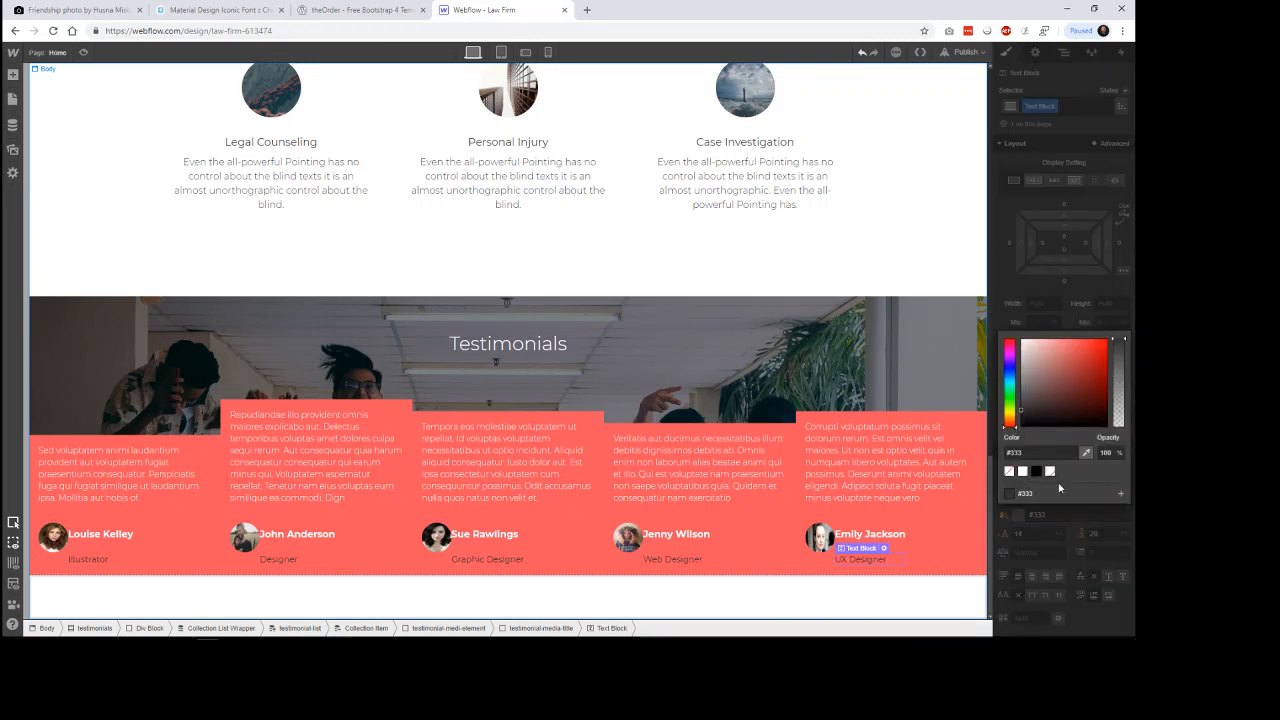
pyautogui.click(1051, 472)
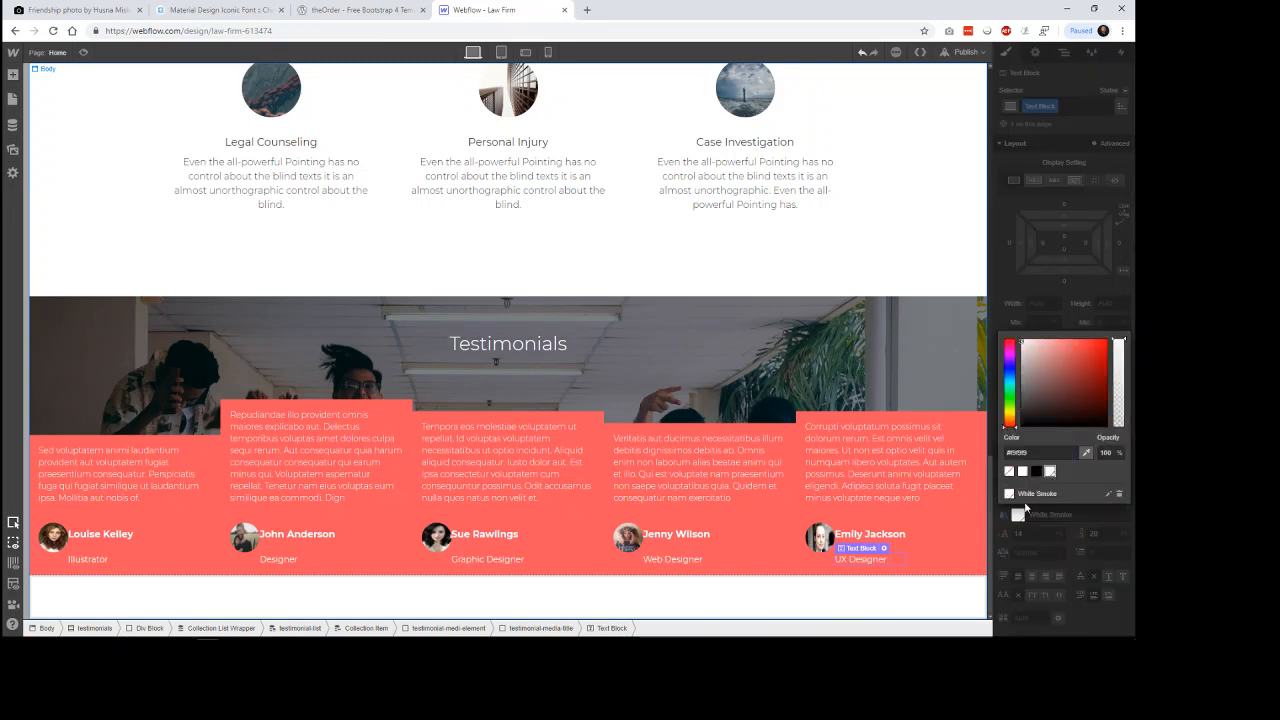
pyautogui.click(1025, 509)
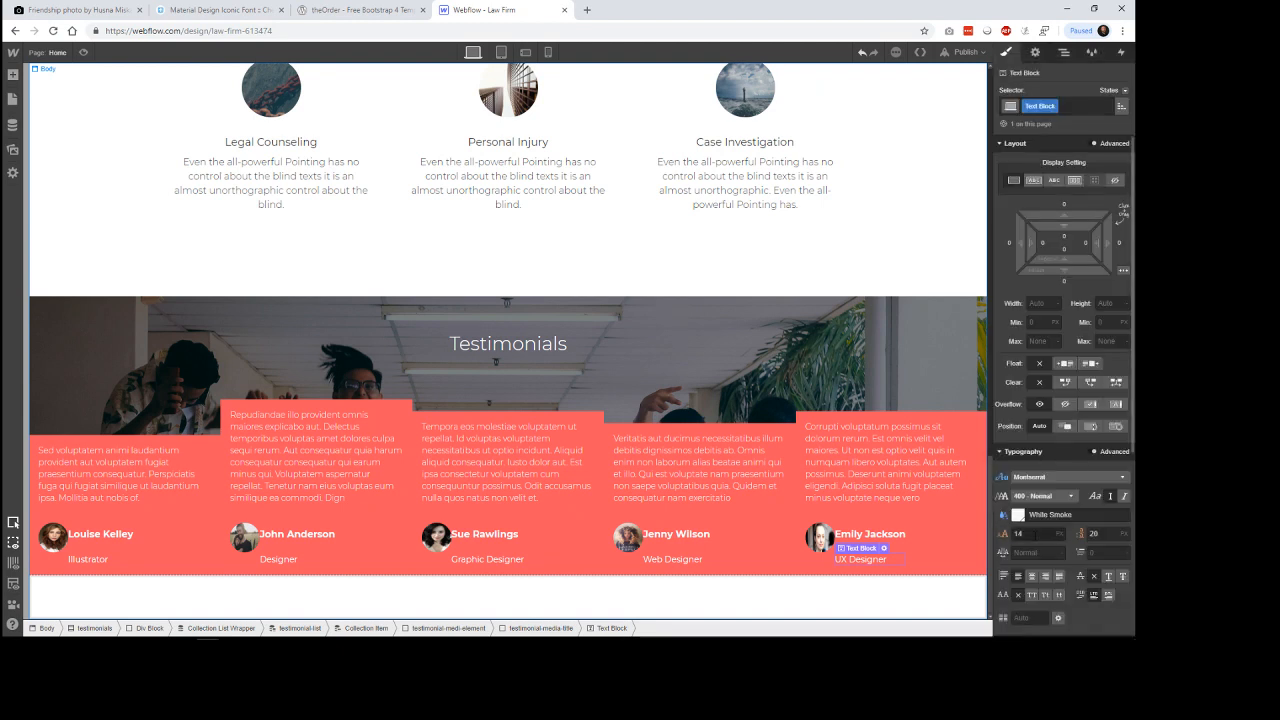
# Set the author position text block's font size to 12 px after trying 16 px.
pyautogui.click(1018, 533)
pyautogui.press('Return')
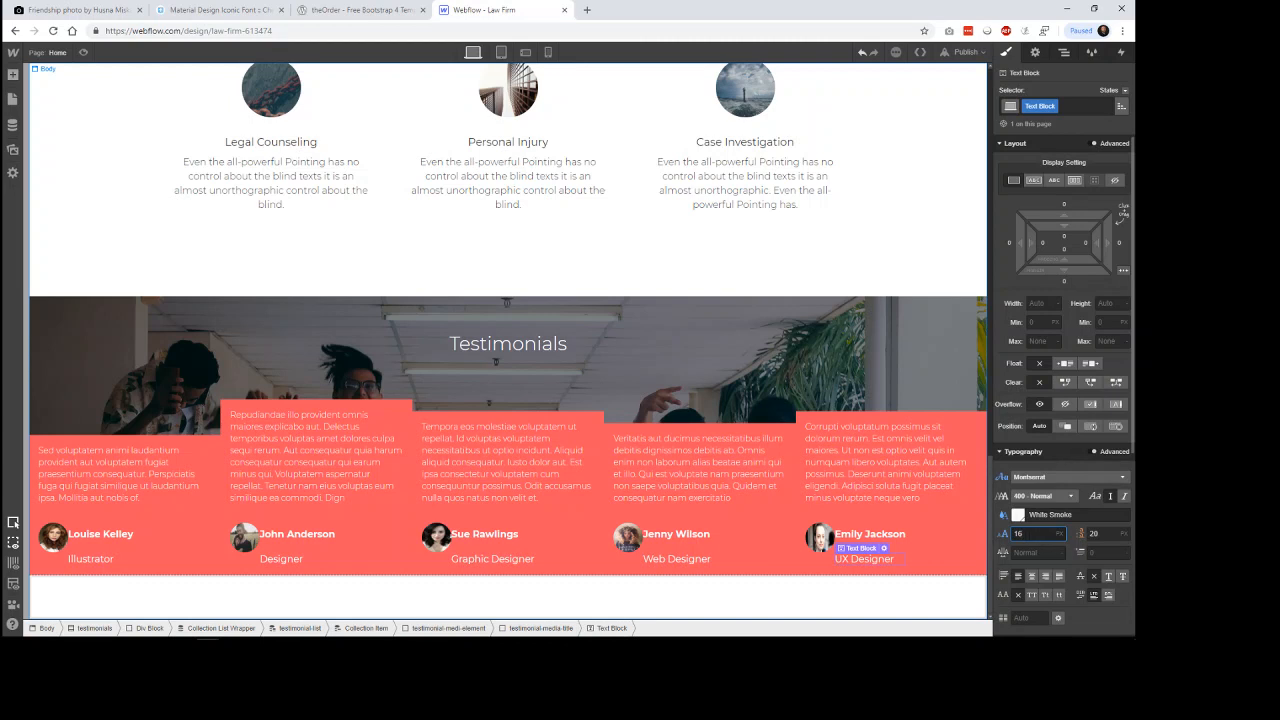
pyautogui.press('BackSpace')
pyautogui.write('2')
pyautogui.press('Return')
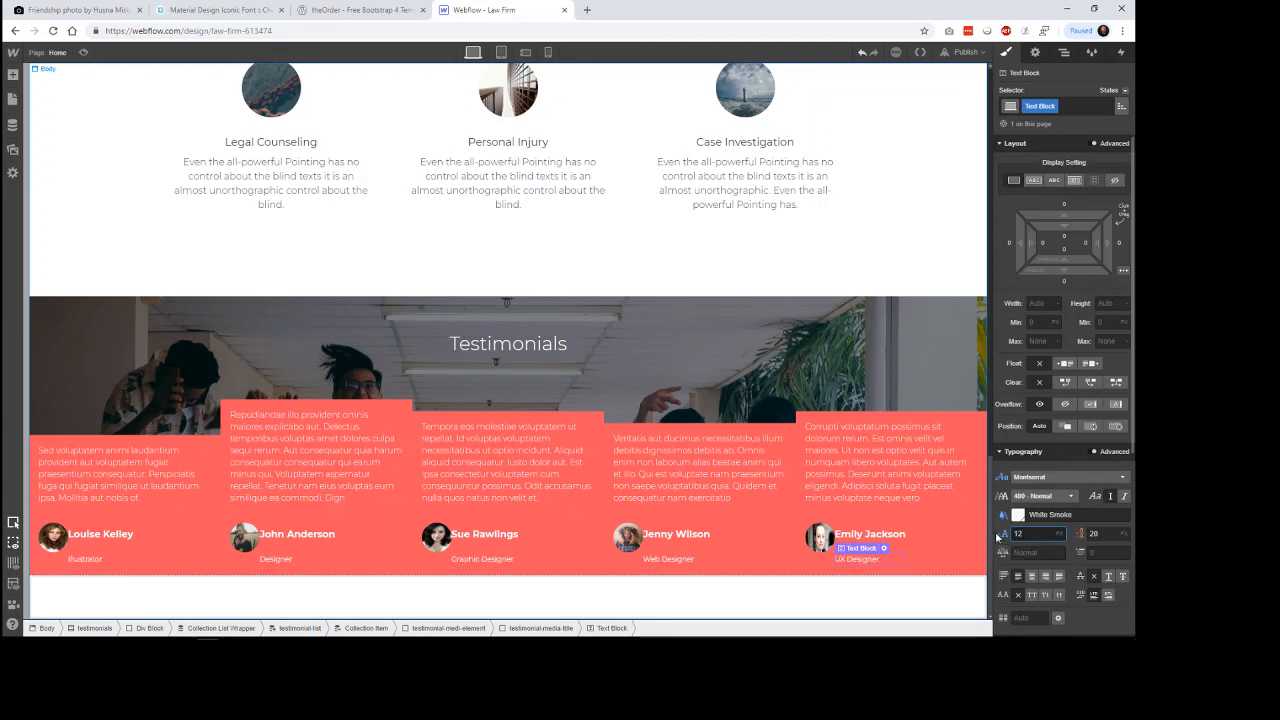
# Set the bottom and top margins of the author name heading to 0 px.
pyautogui.click(855, 536)
pyautogui.click(1065, 282)
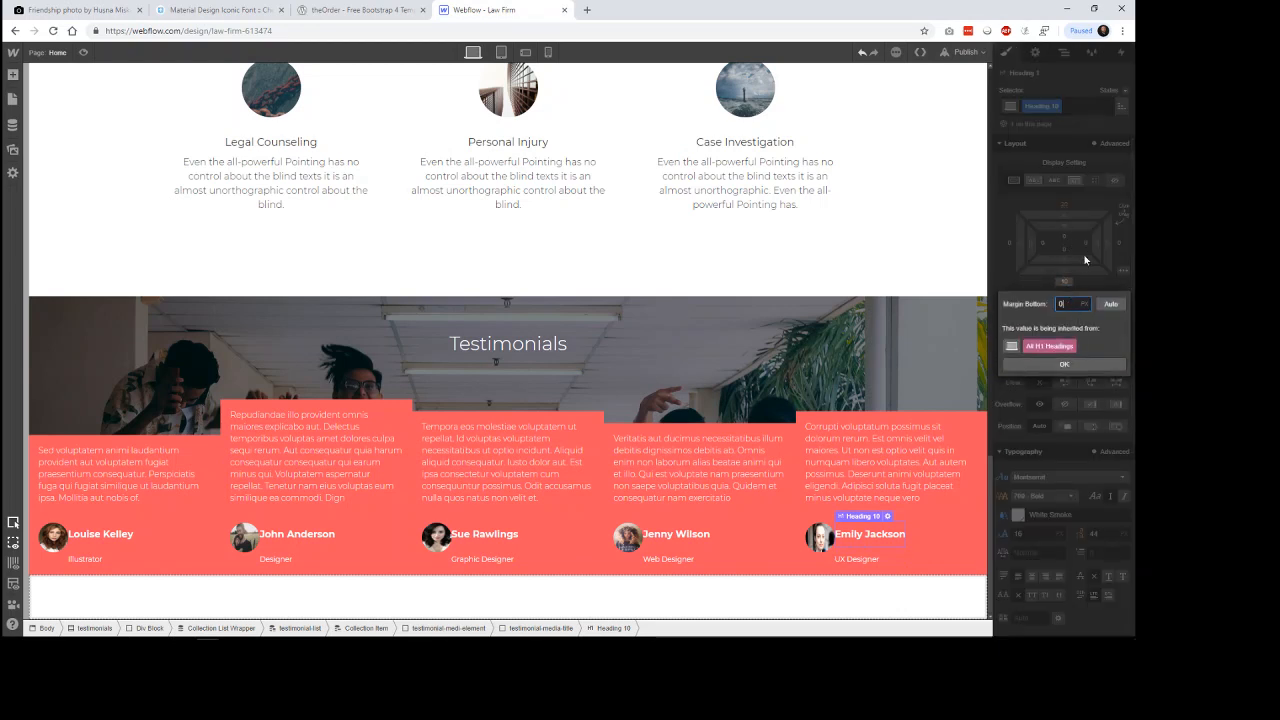
pyautogui.click(1067, 206)
pyautogui.click(1064, 205)
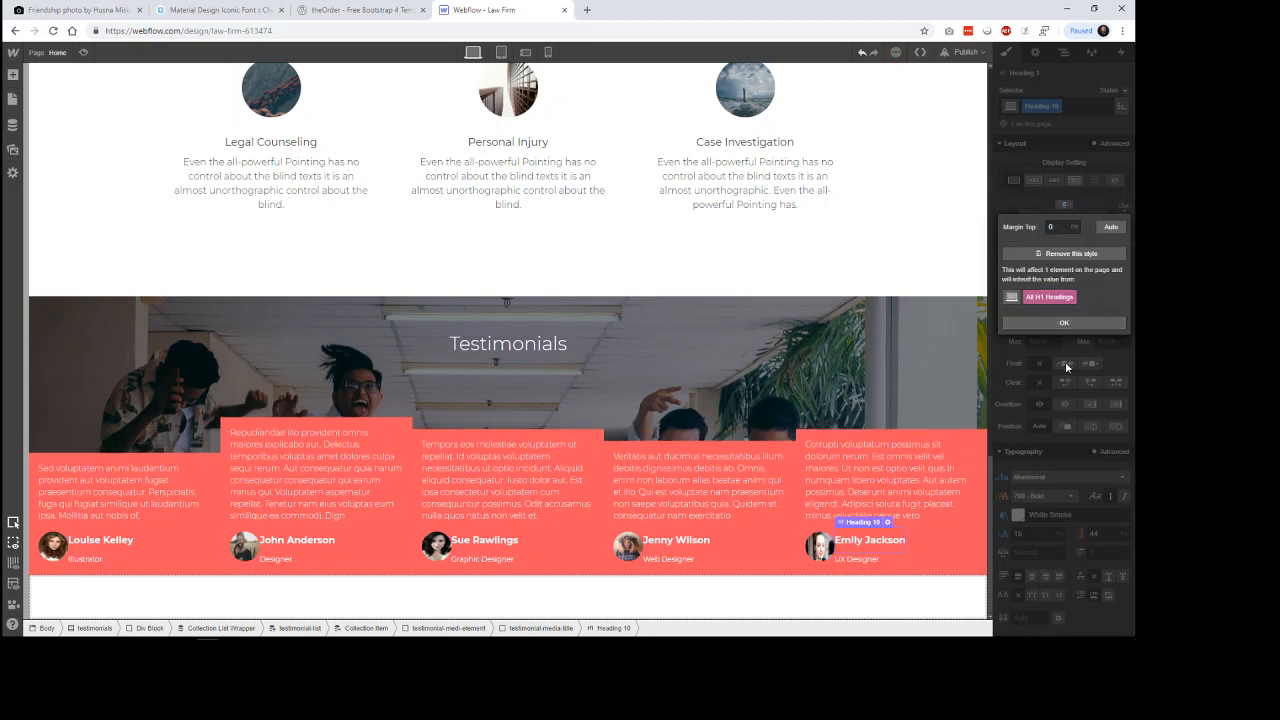
pyautogui.click(1066, 323)
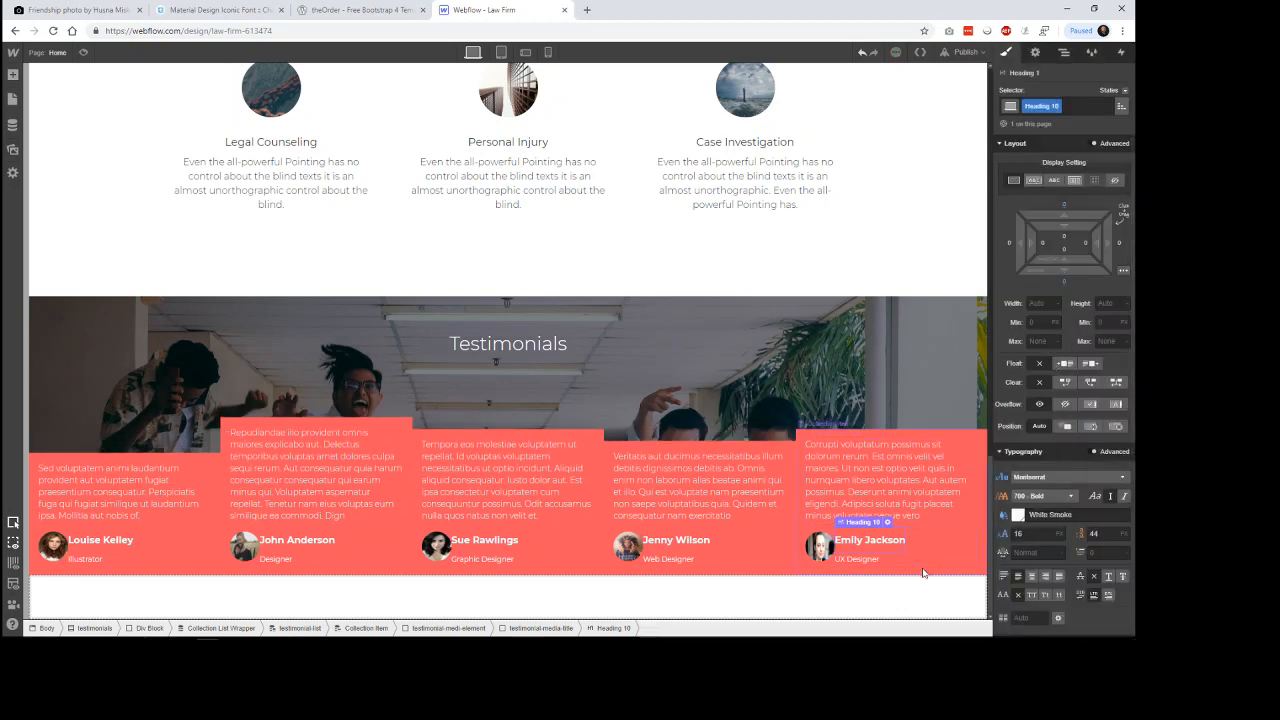
# Check the spacing between the author name and position, and reduce the name heading's line height to 16 px.
pyautogui.click(864, 564)
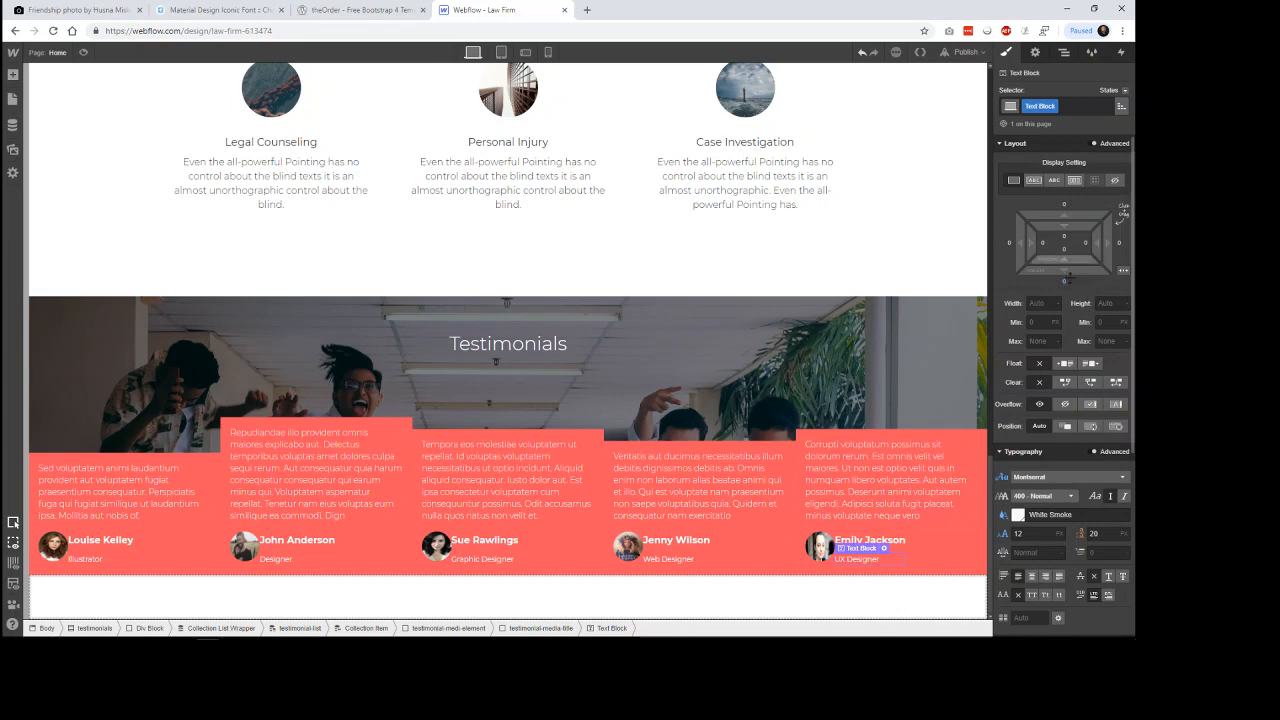
pyautogui.click(896, 546)
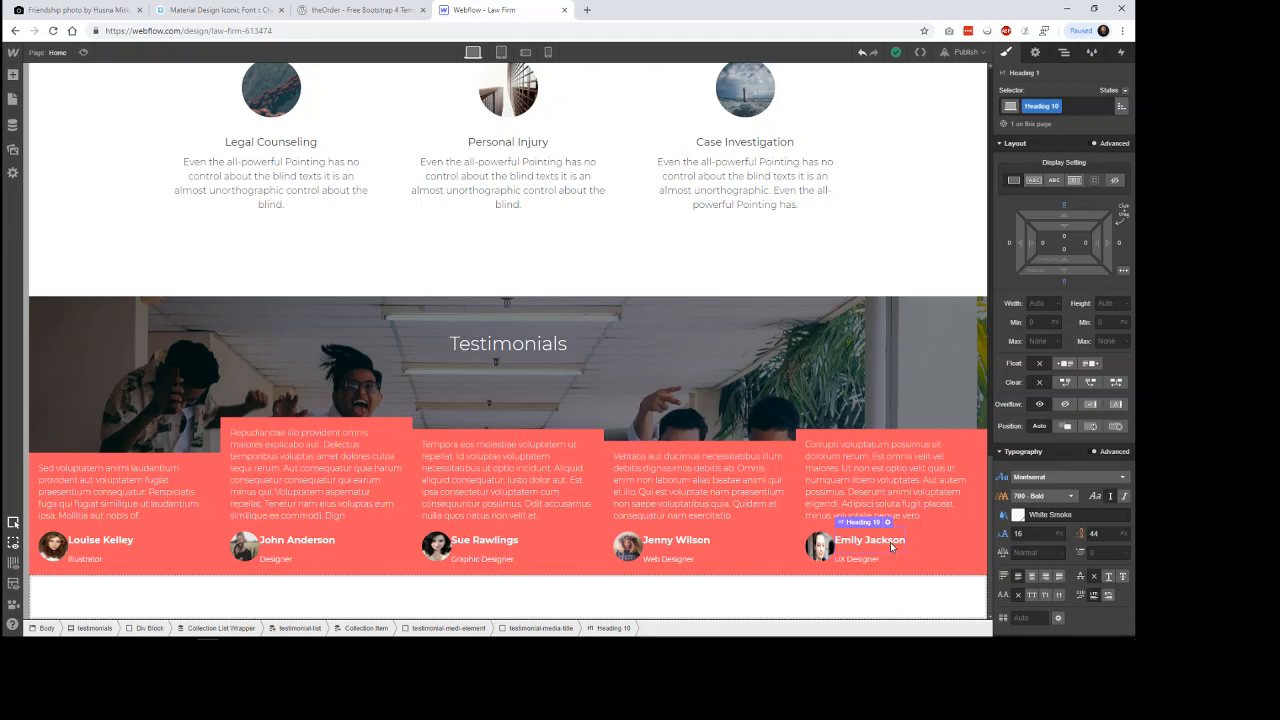
pyautogui.doubleClick(890, 542)
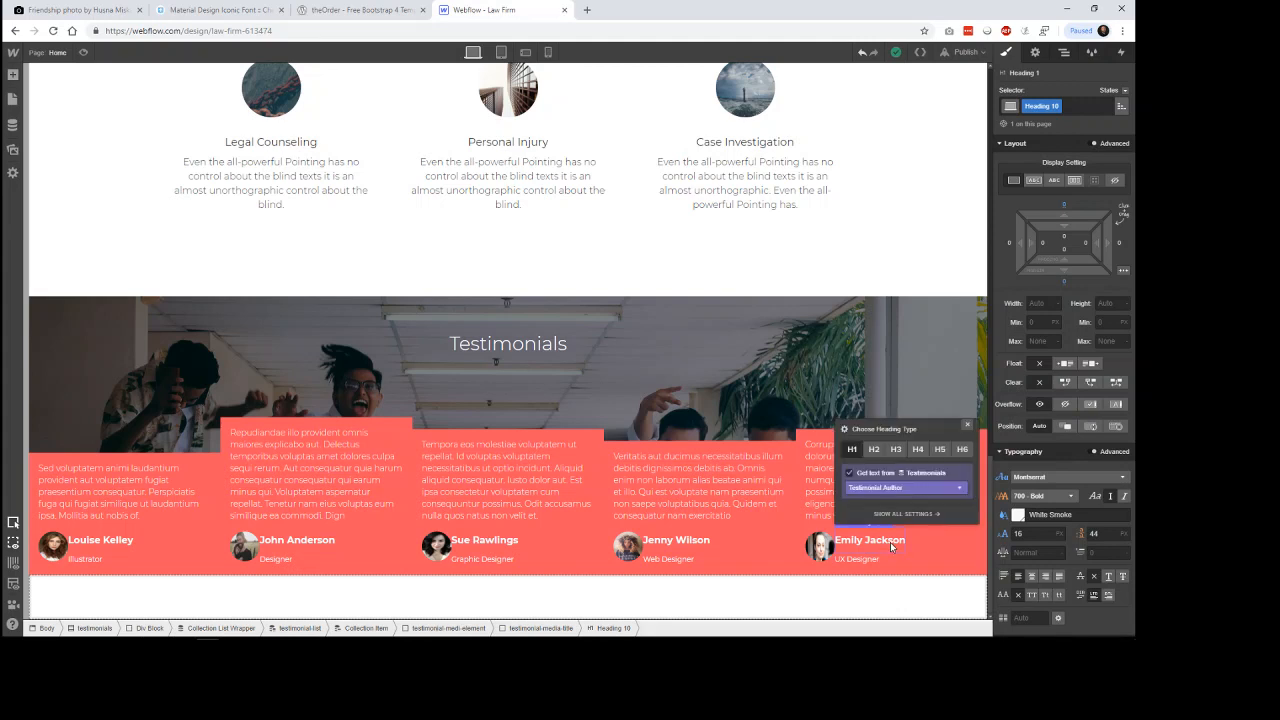
pyautogui.click(884, 550)
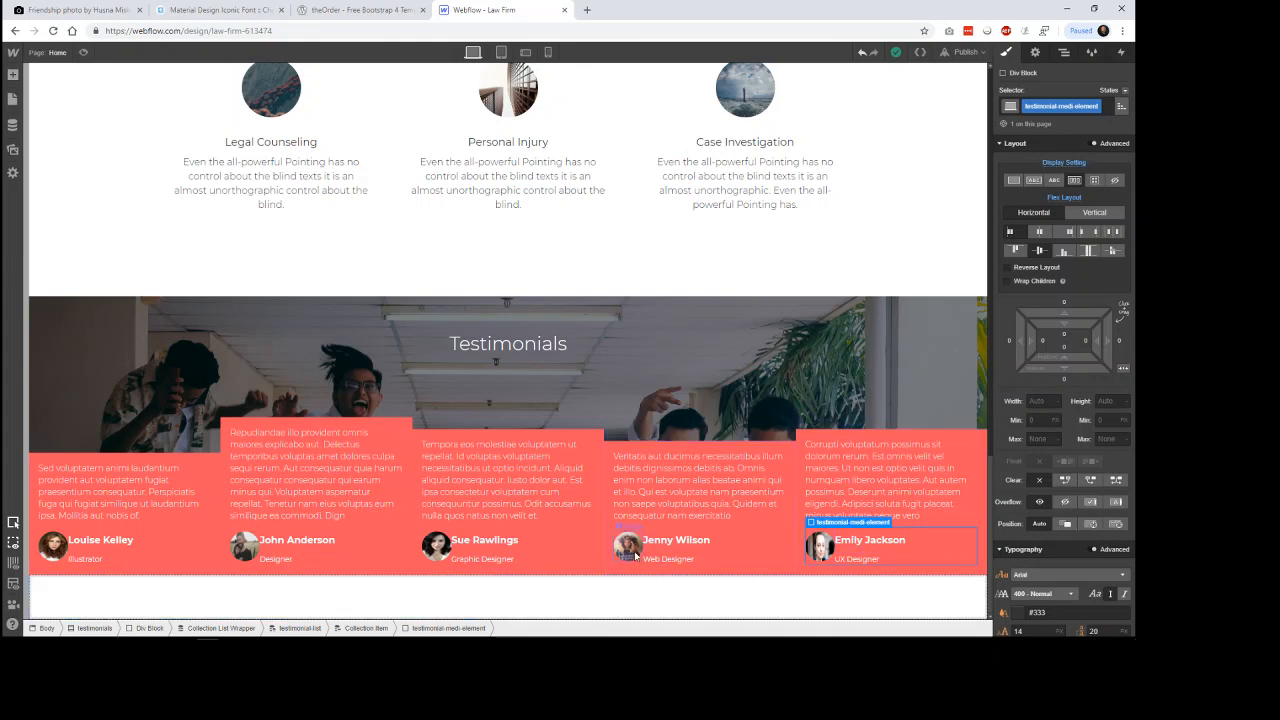
pyautogui.click(480, 542)
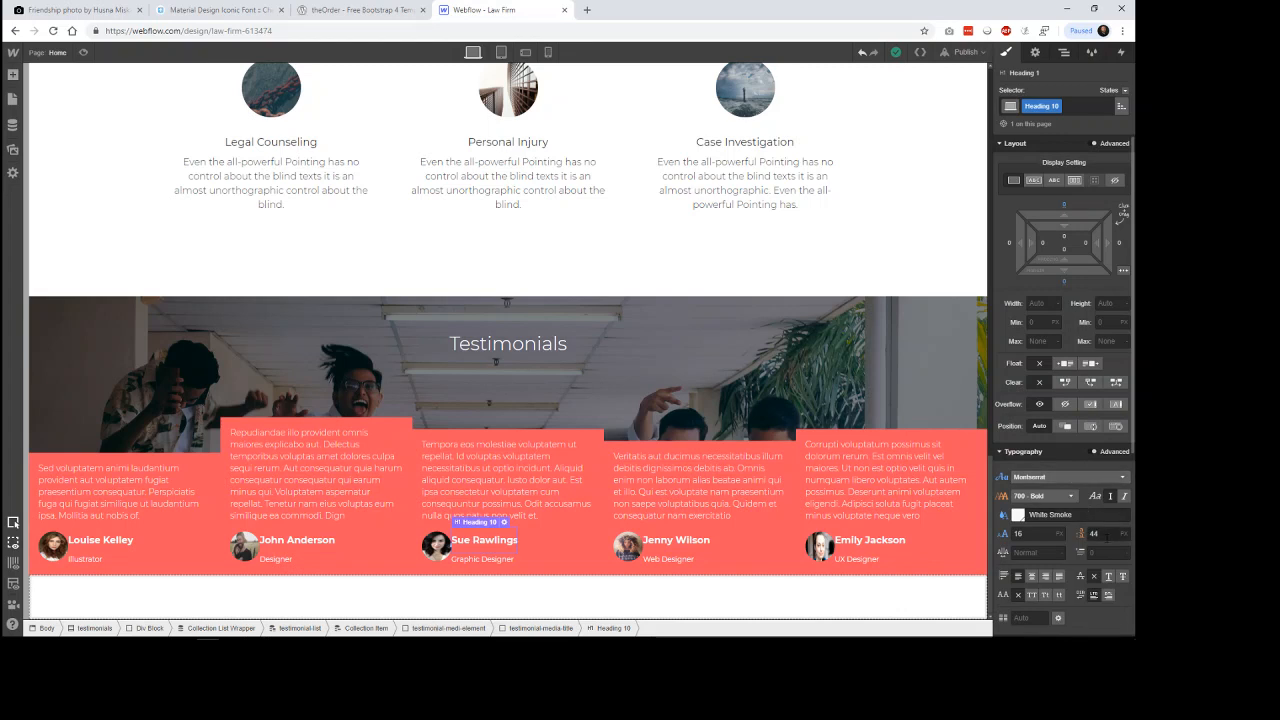
pyautogui.click(1078, 537)
pyautogui.write('16')
pyautogui.press('Return')
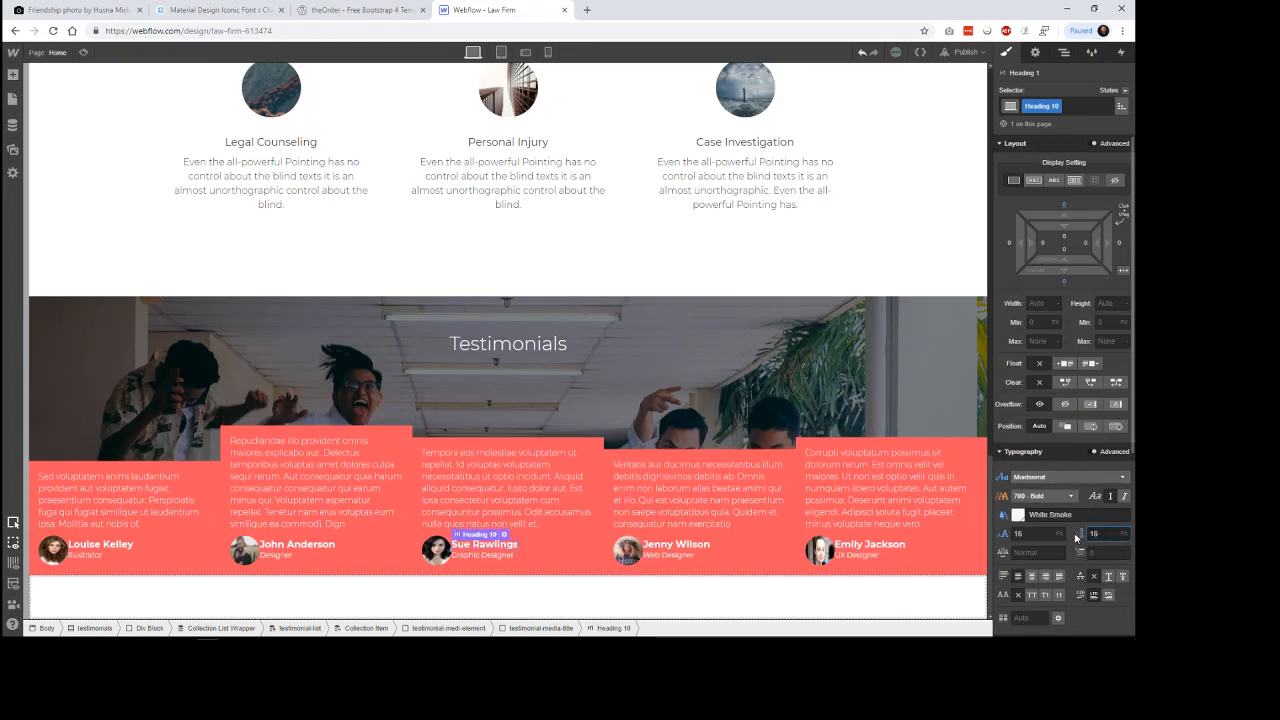
# Add a small left margin to the testimonial-media-title block, separating the author name and position from the round image.
pyautogui.click(868, 586)
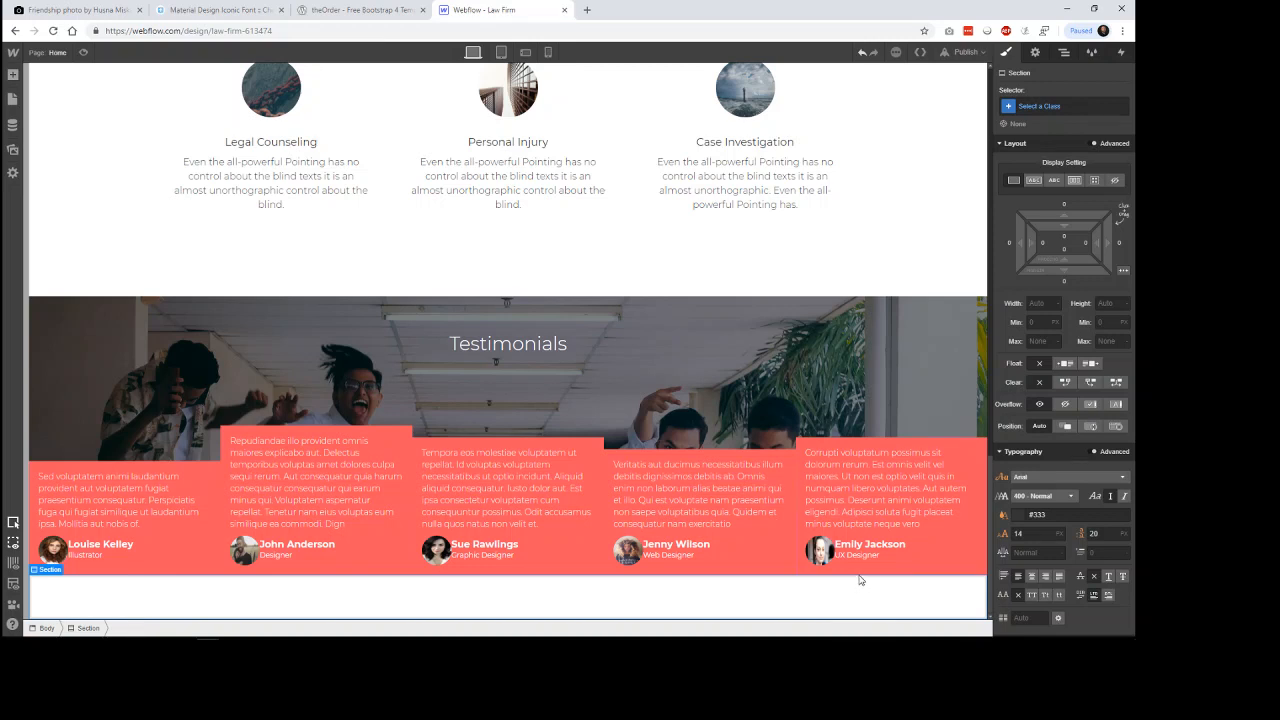
pyautogui.click(537, 545)
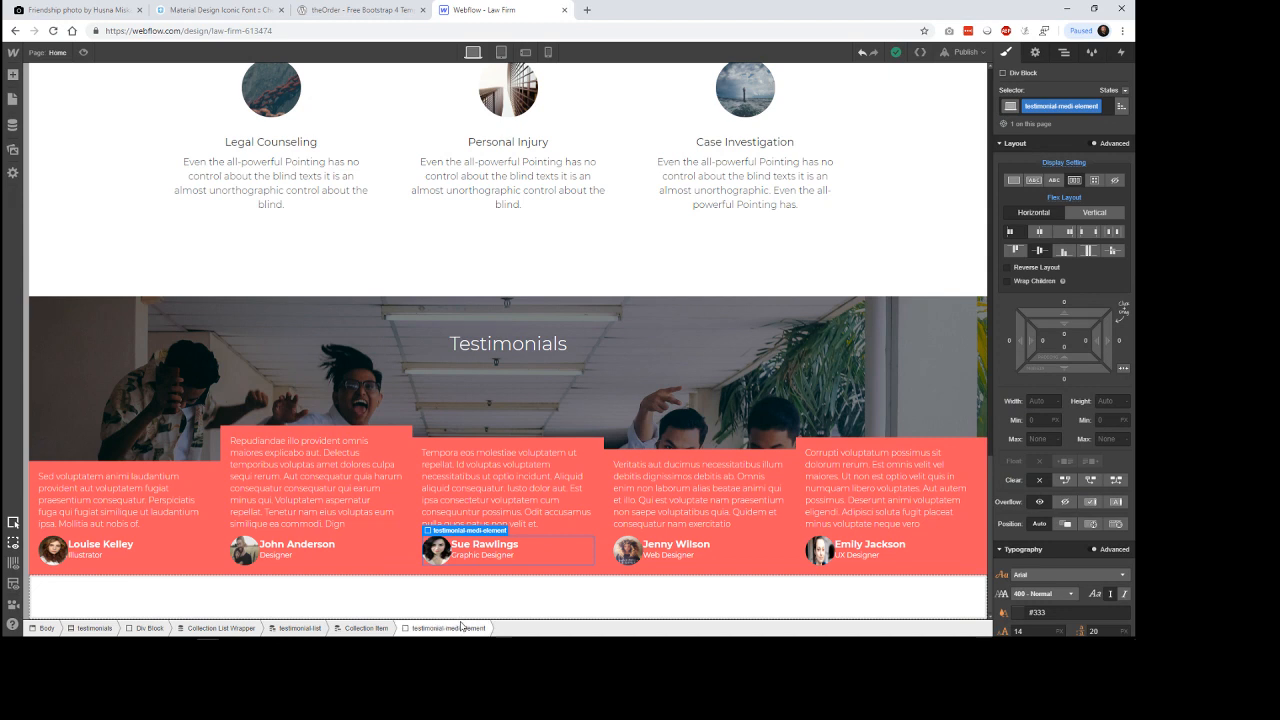
pyautogui.click(507, 548)
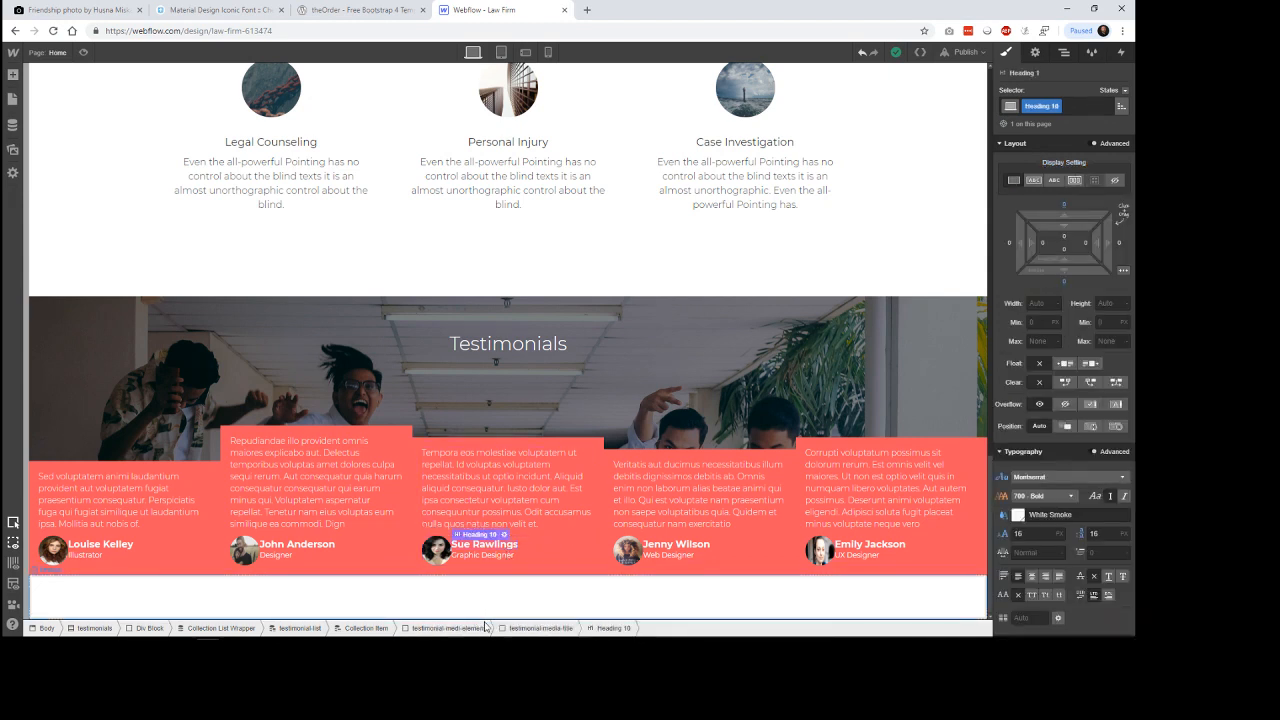
pyautogui.click(535, 628)
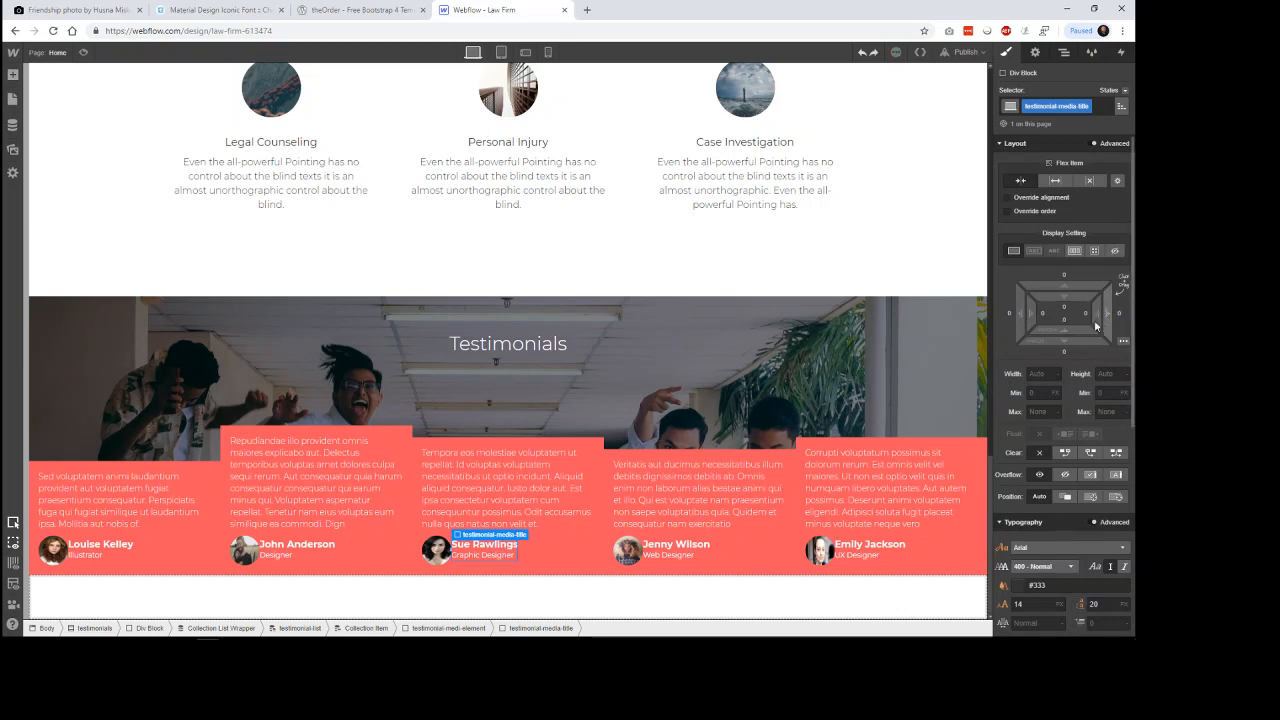
pyautogui.moveTo(1022, 313); pyautogui.dragTo(994, 330)
pyautogui.click(931, 251)
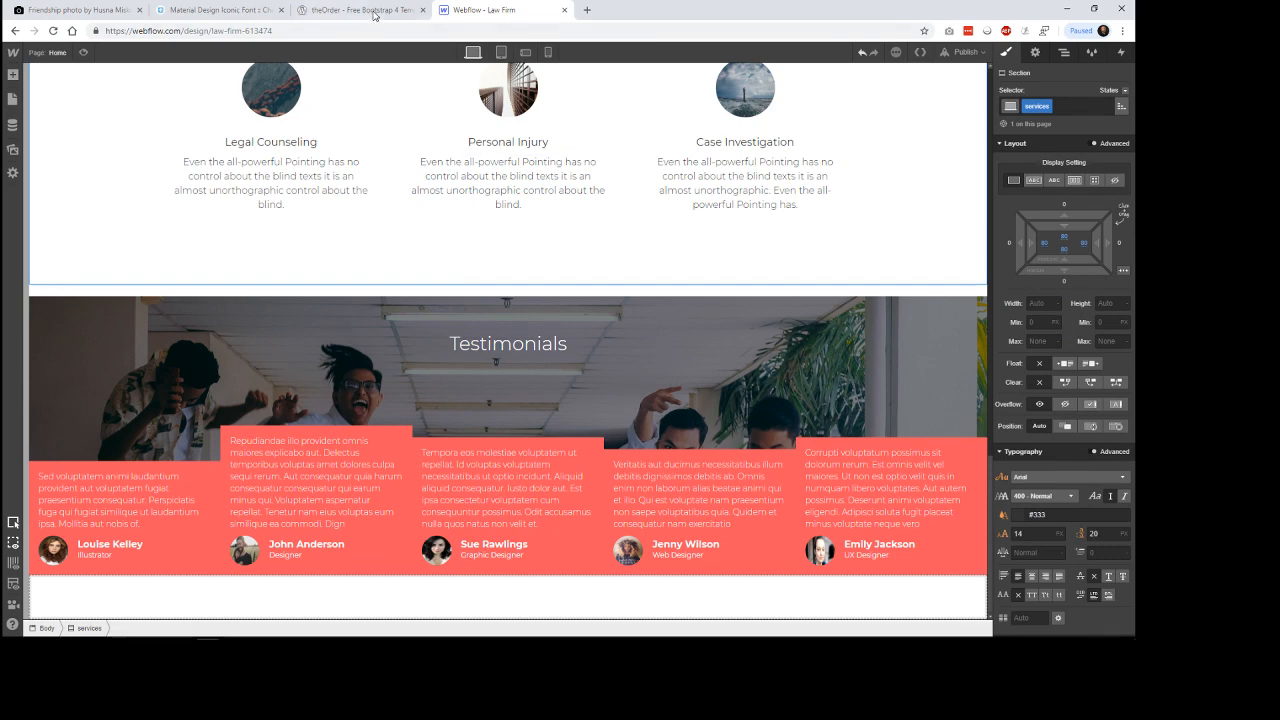
# Compare the testimonials with the theOrder template and set the author name heading's font weight to 500 - Medium.
pyautogui.click(372, 12)
pyautogui.click(507, 10)
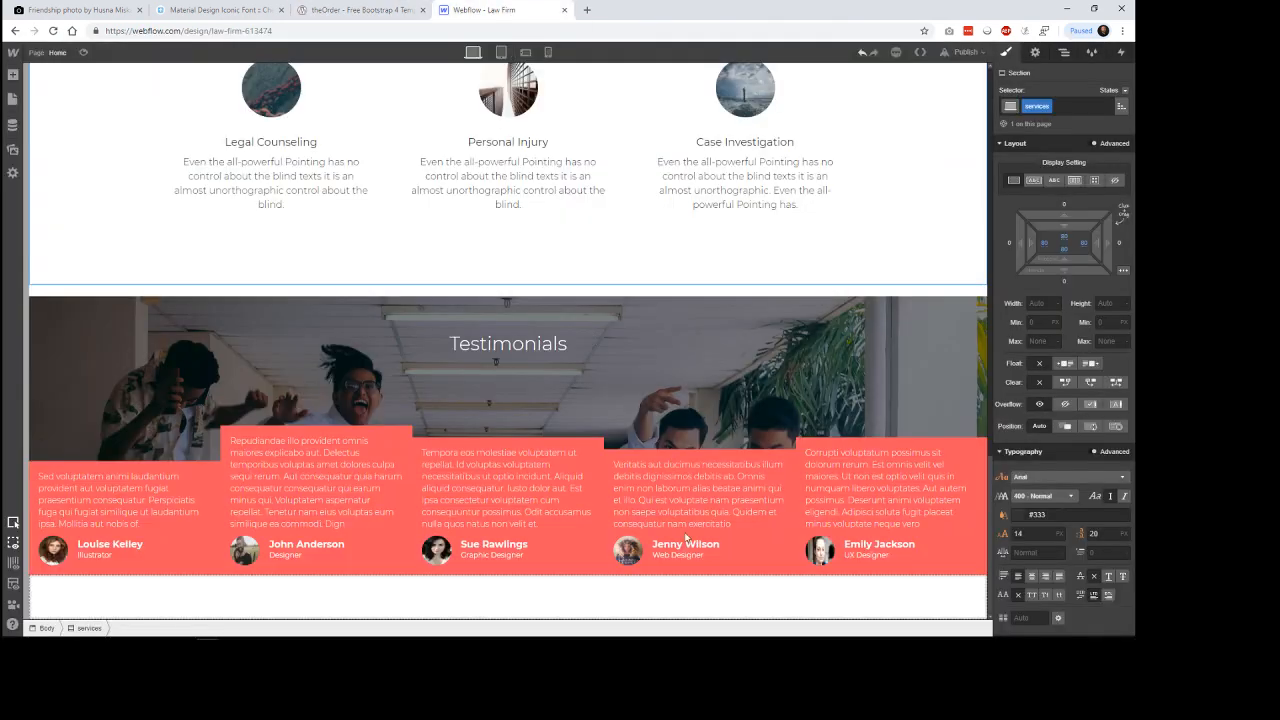
pyautogui.doubleClick(709, 549)
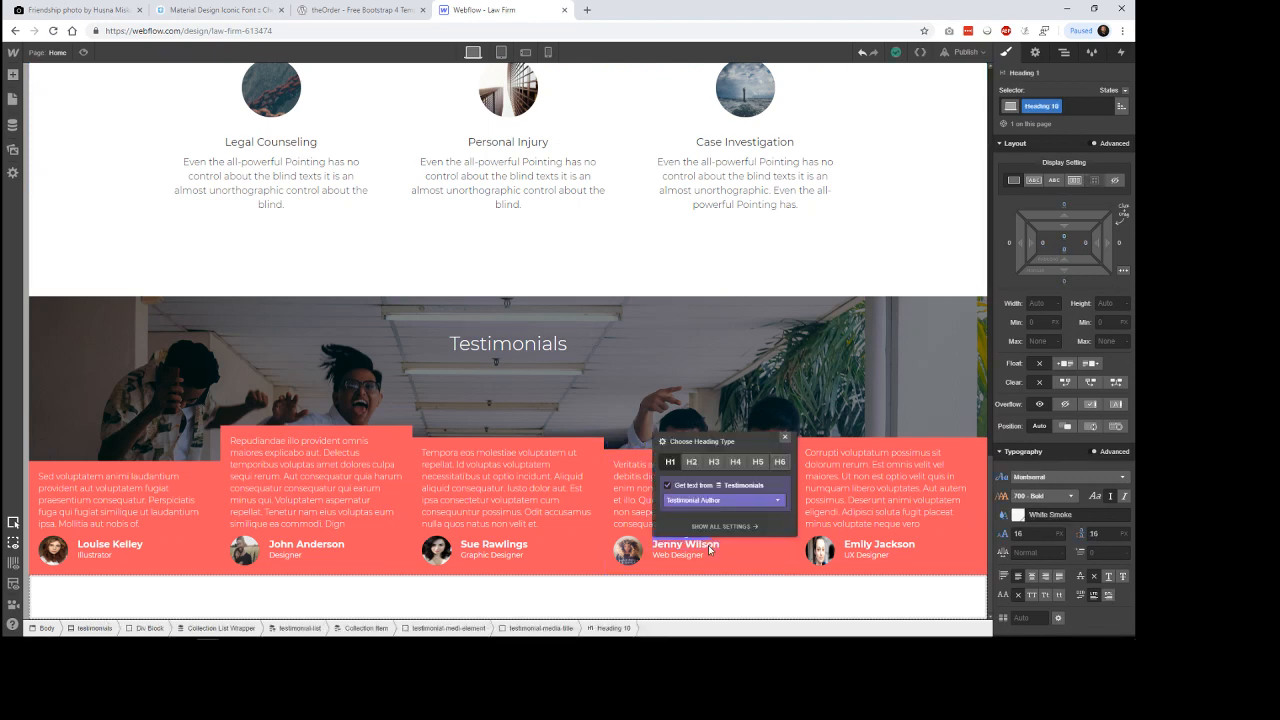
pyautogui.press('Escape')
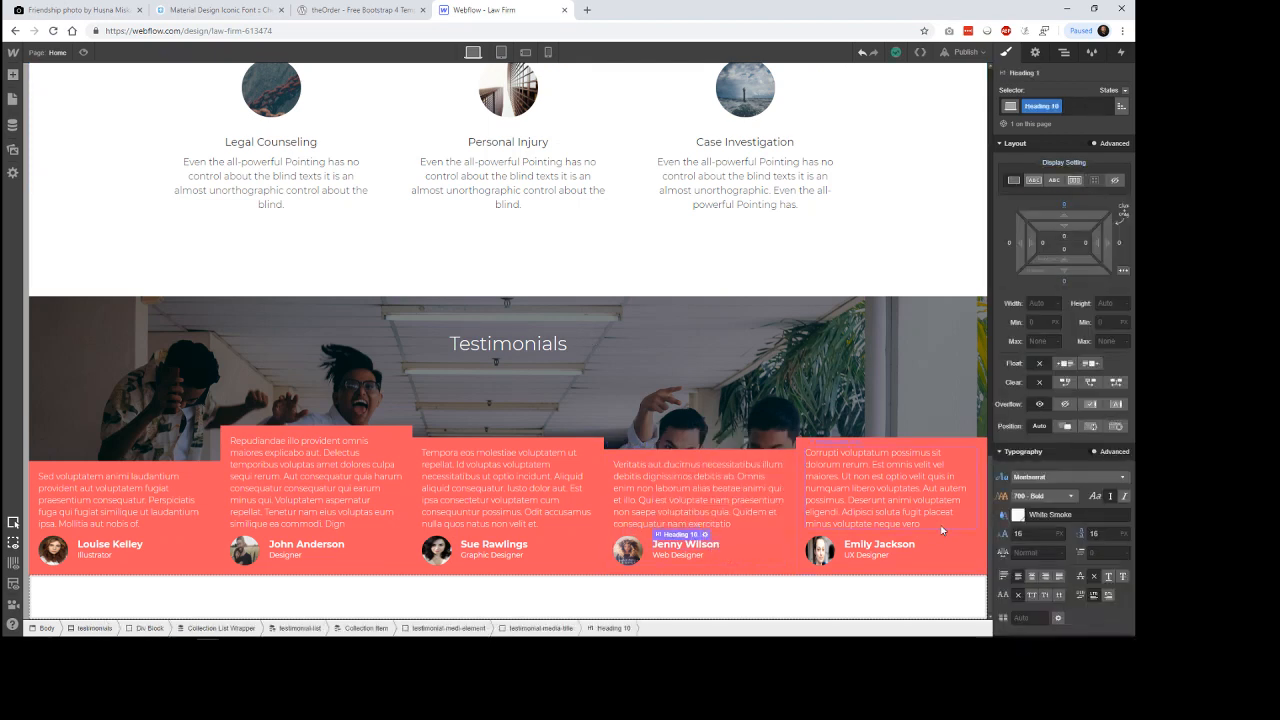
pyautogui.click(1043, 497)
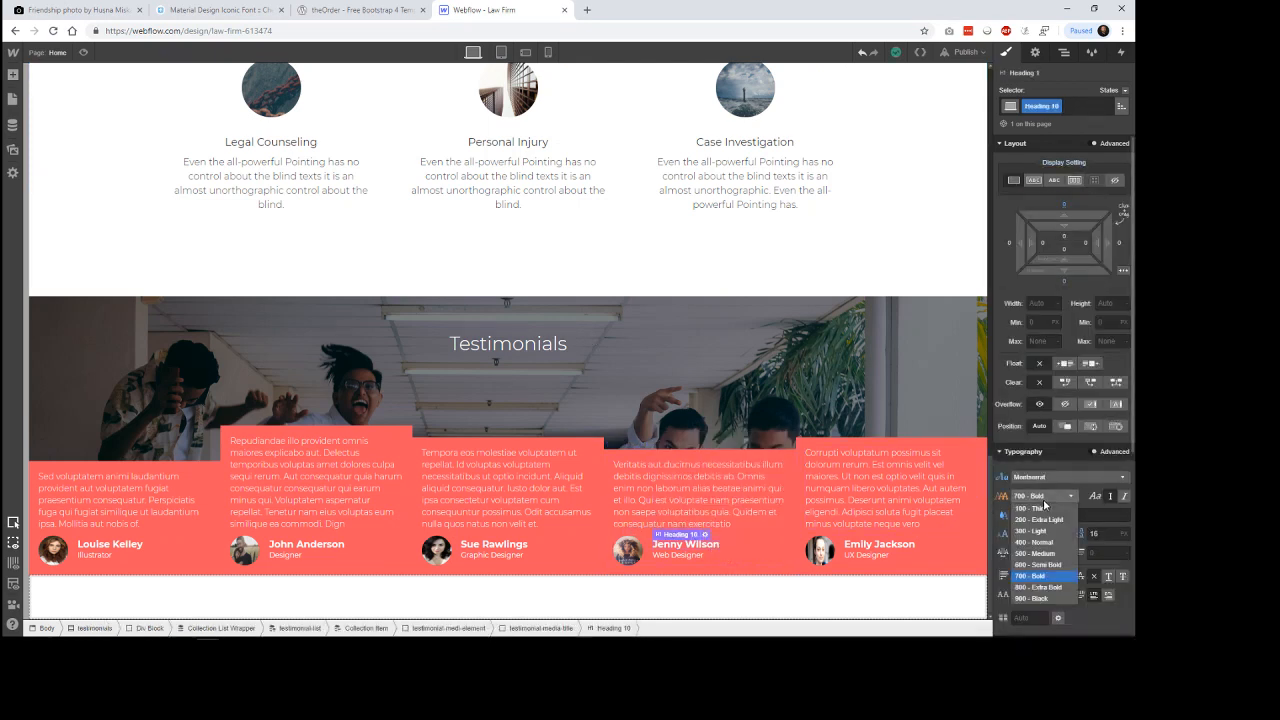
pyautogui.click(1040, 555)
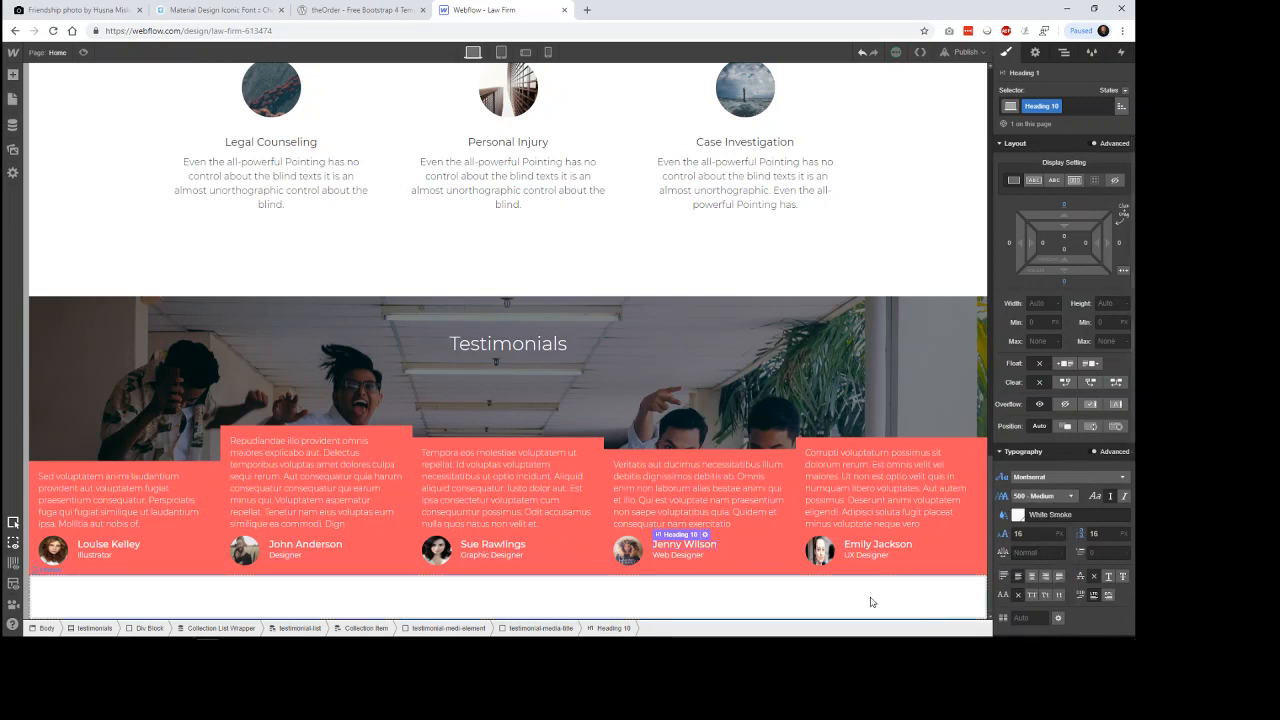
# Add a small top margin to the testimonial-medi-element block to separate the author row from the testimonial text.
pyautogui.click(948, 543)
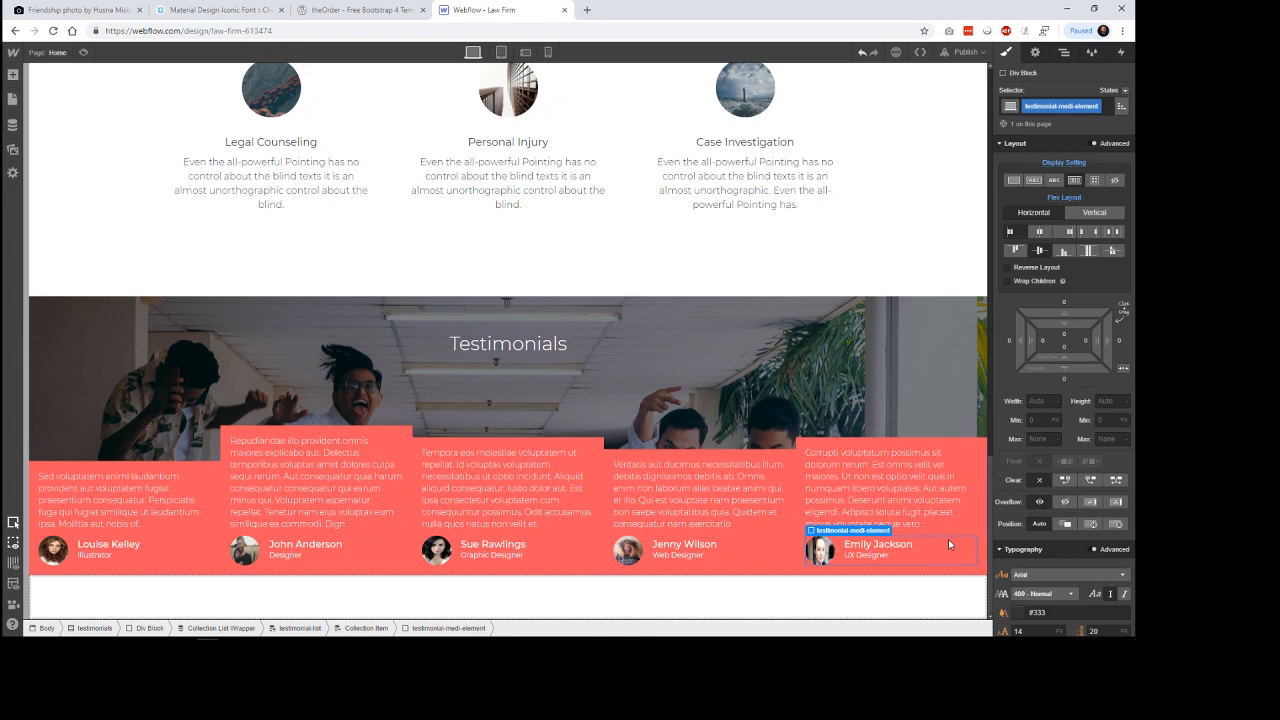
pyautogui.moveTo(1064, 302); pyautogui.dragTo(1075, 284)
pyautogui.click(948, 264)
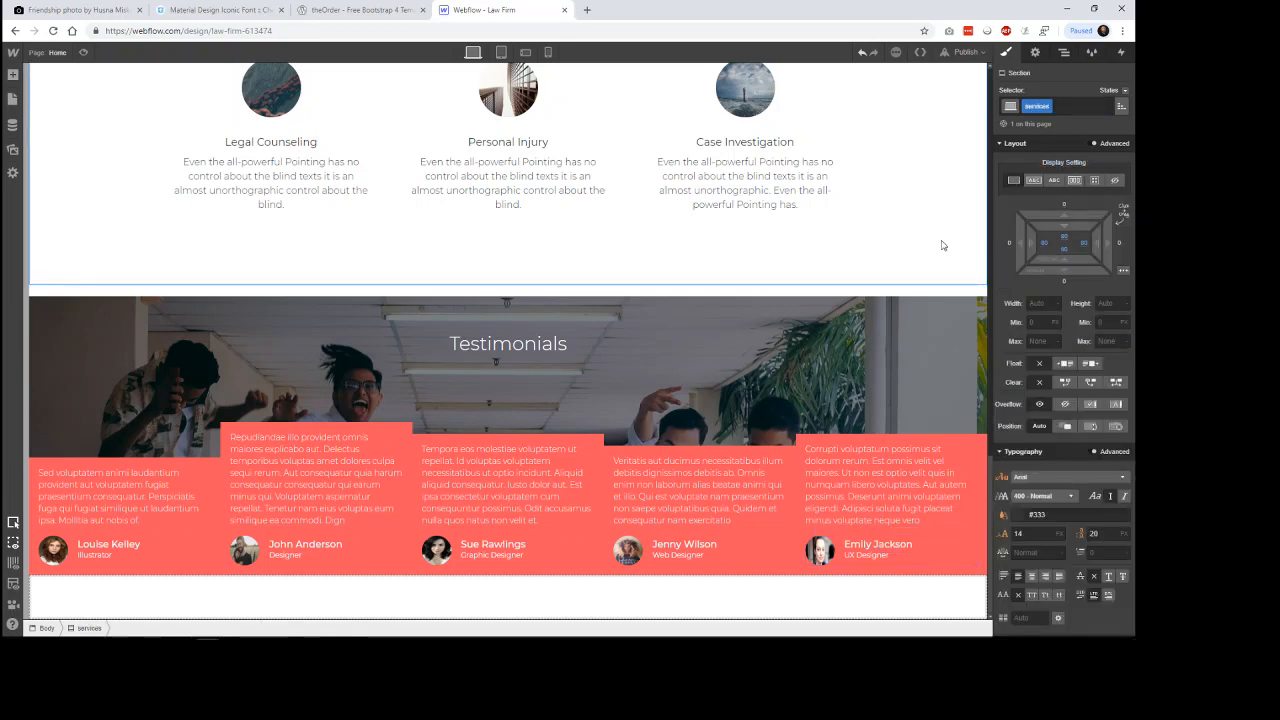
# Compare card spacing with the theOrder template and increase the testimonial collection item's padding to 31 px on all sides.
pyautogui.click(362, 10)
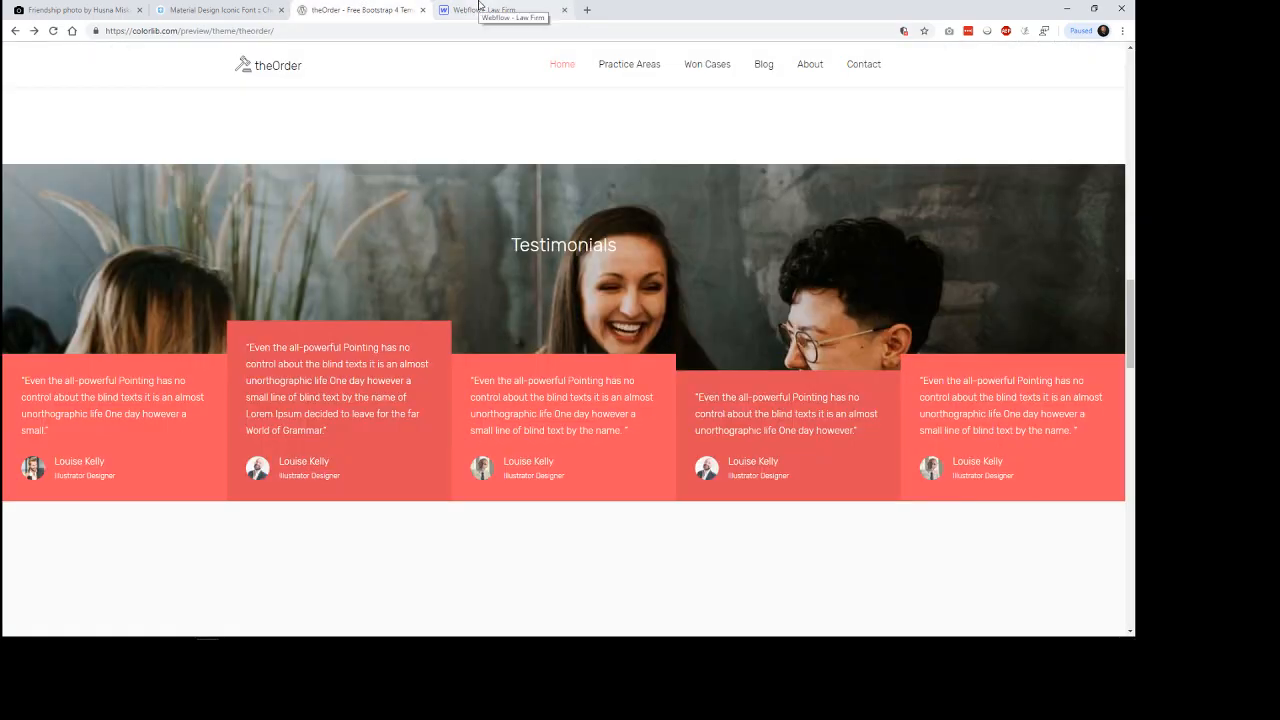
pyautogui.click(479, 9)
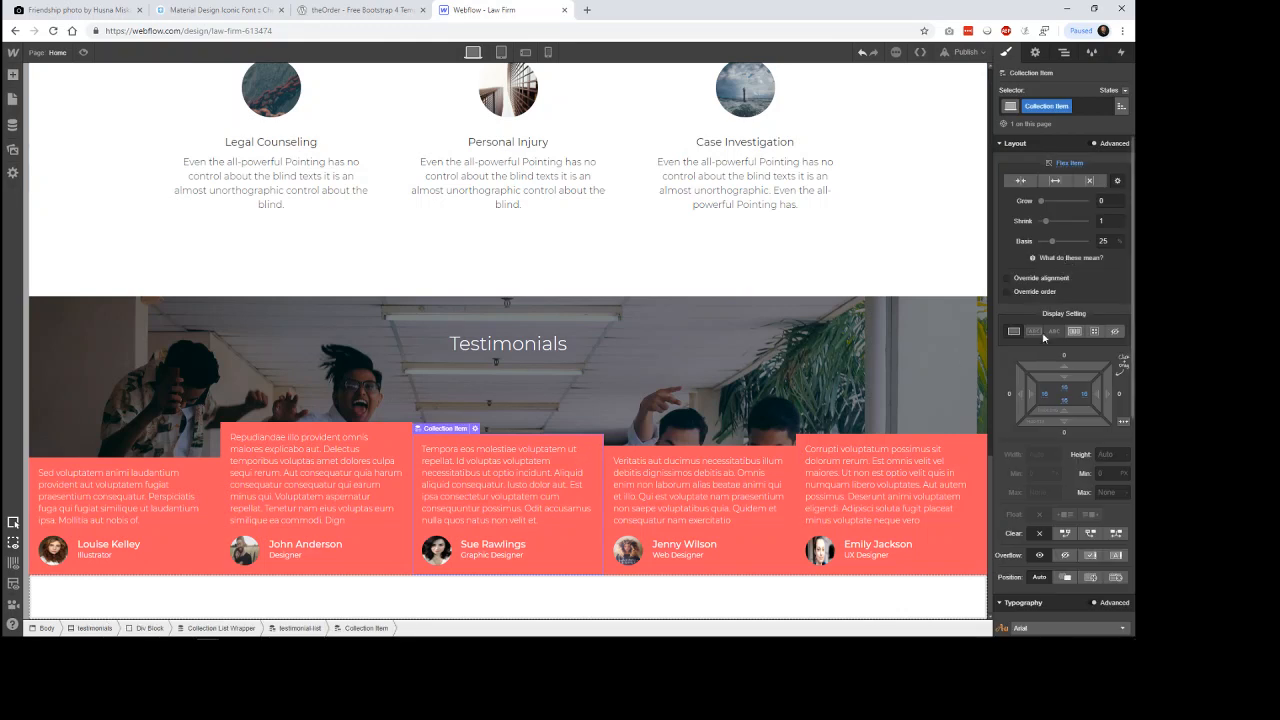
pyautogui.scroll(-3, 1075, 314)
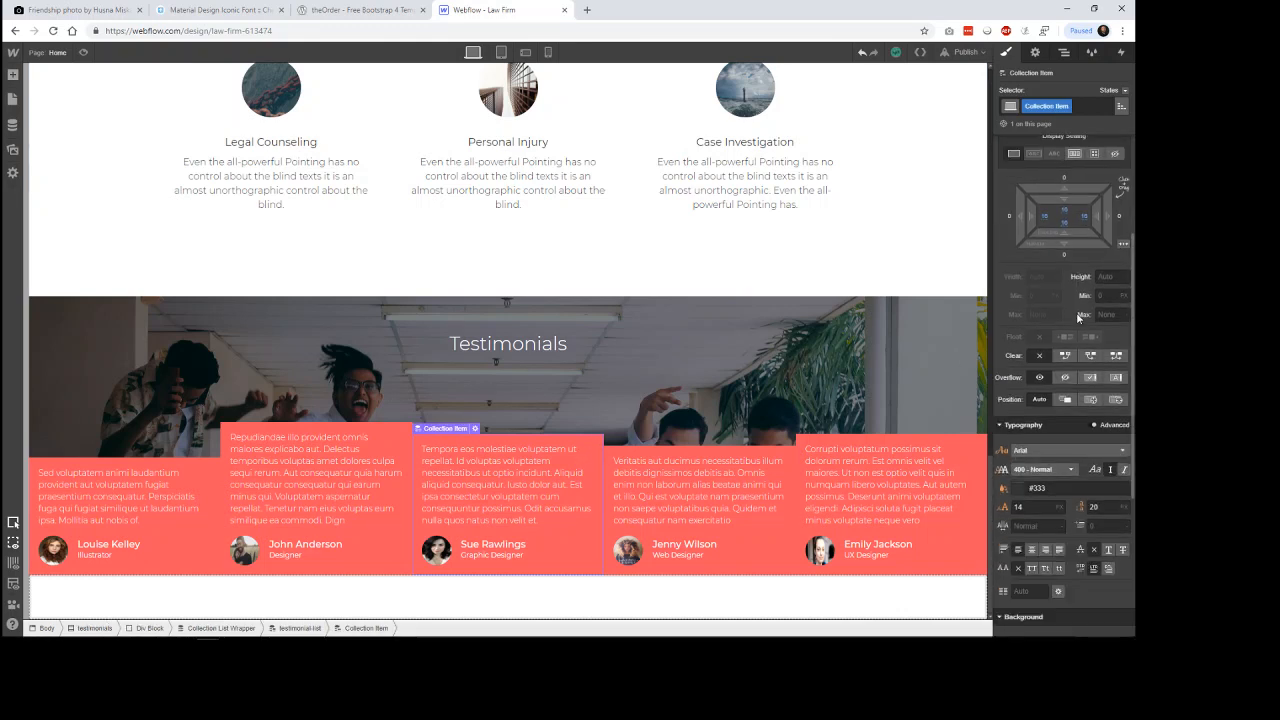
pyautogui.moveTo(1067, 234); pyautogui.dragTo(1076, 207)
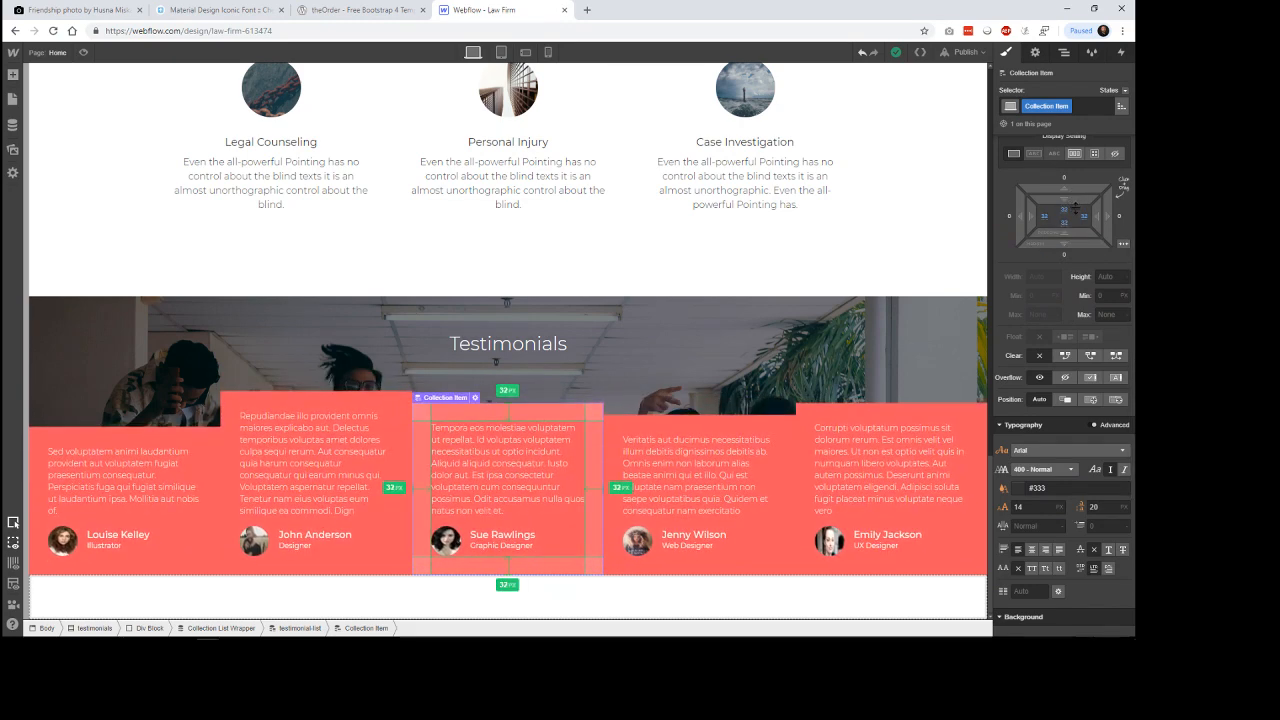
pyautogui.click(904, 238)
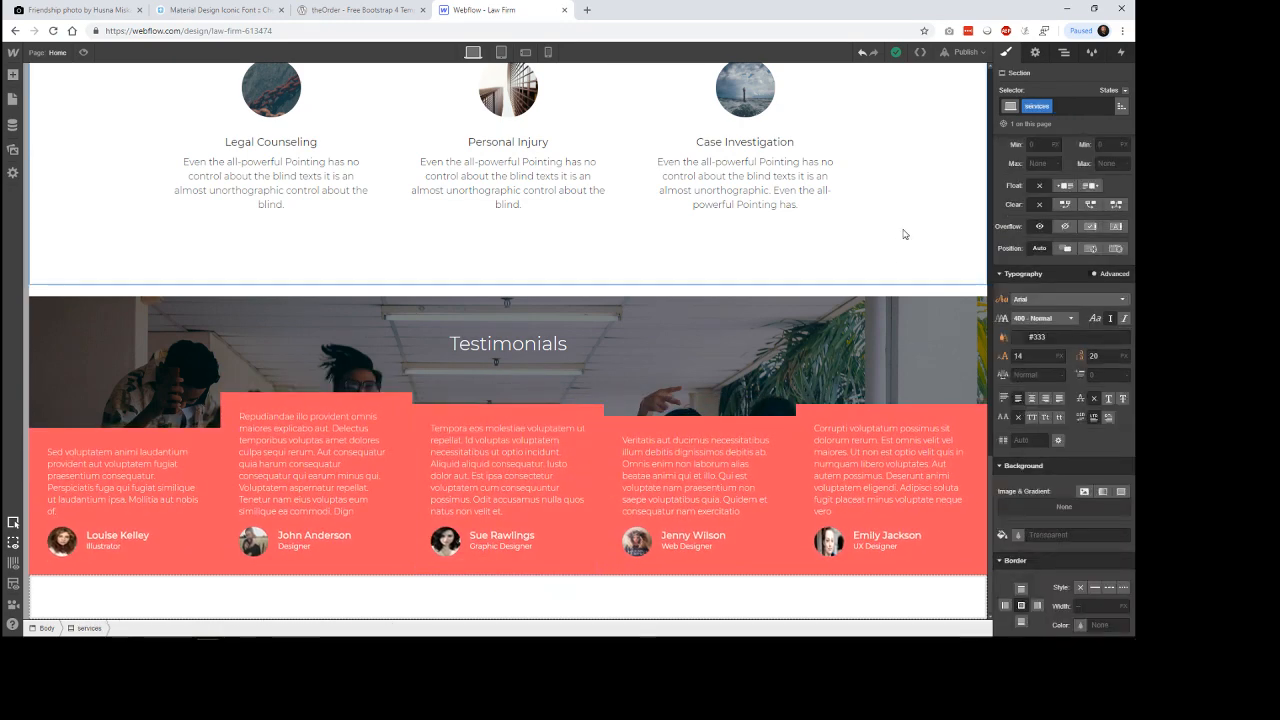
# Add a new combo class named testimonial-alt to the testimonial cards' Collection Item.
pyautogui.click(375, 401)
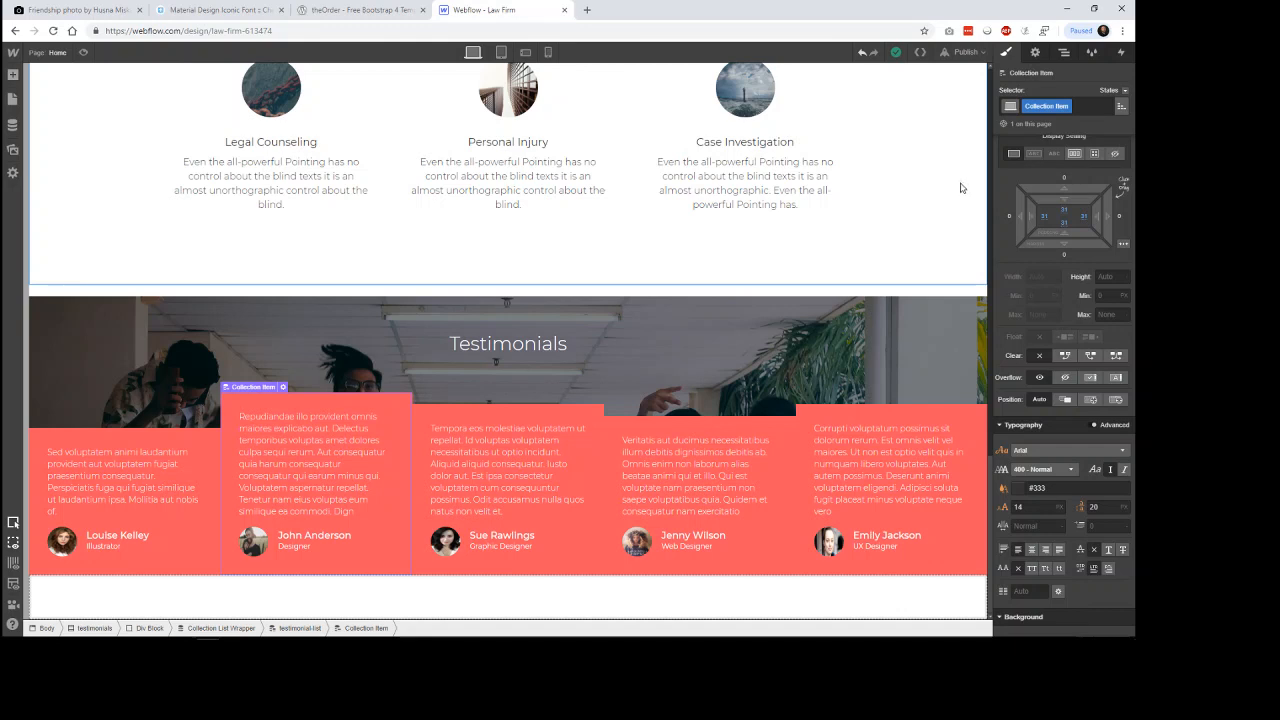
pyautogui.scroll(3, 1067, 225)
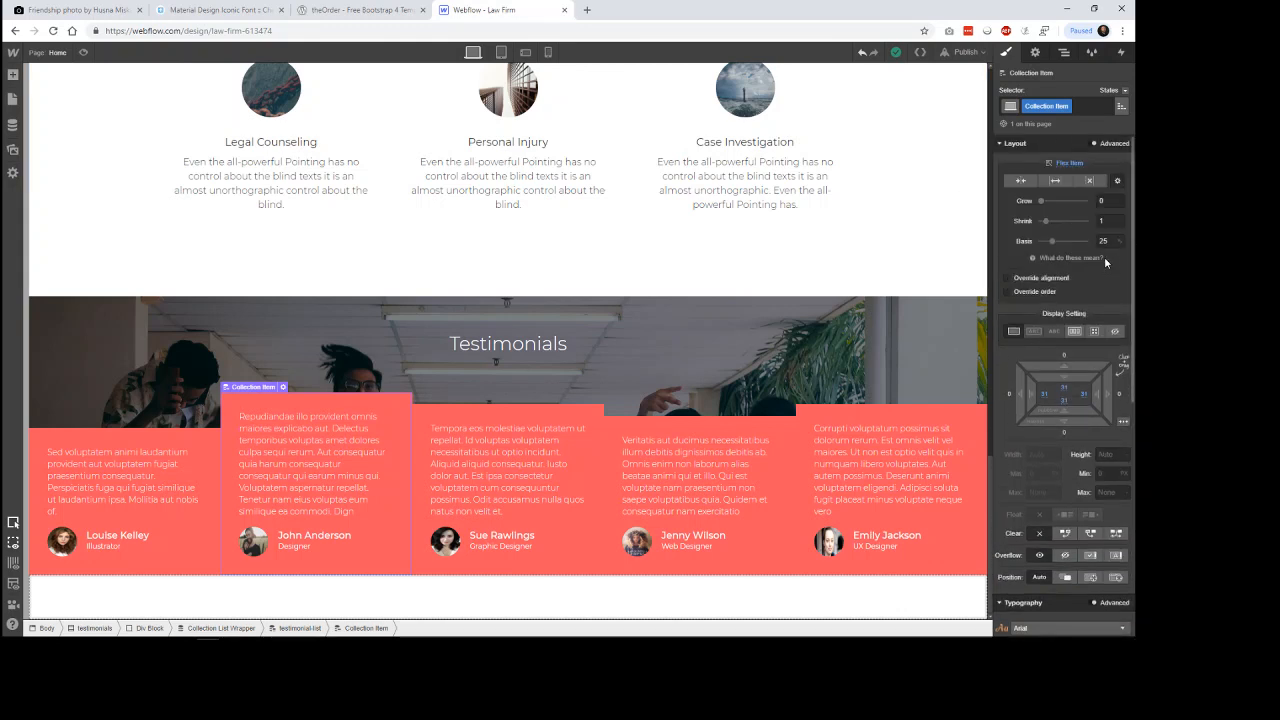
pyautogui.click(1125, 91)
pyautogui.click(1126, 92)
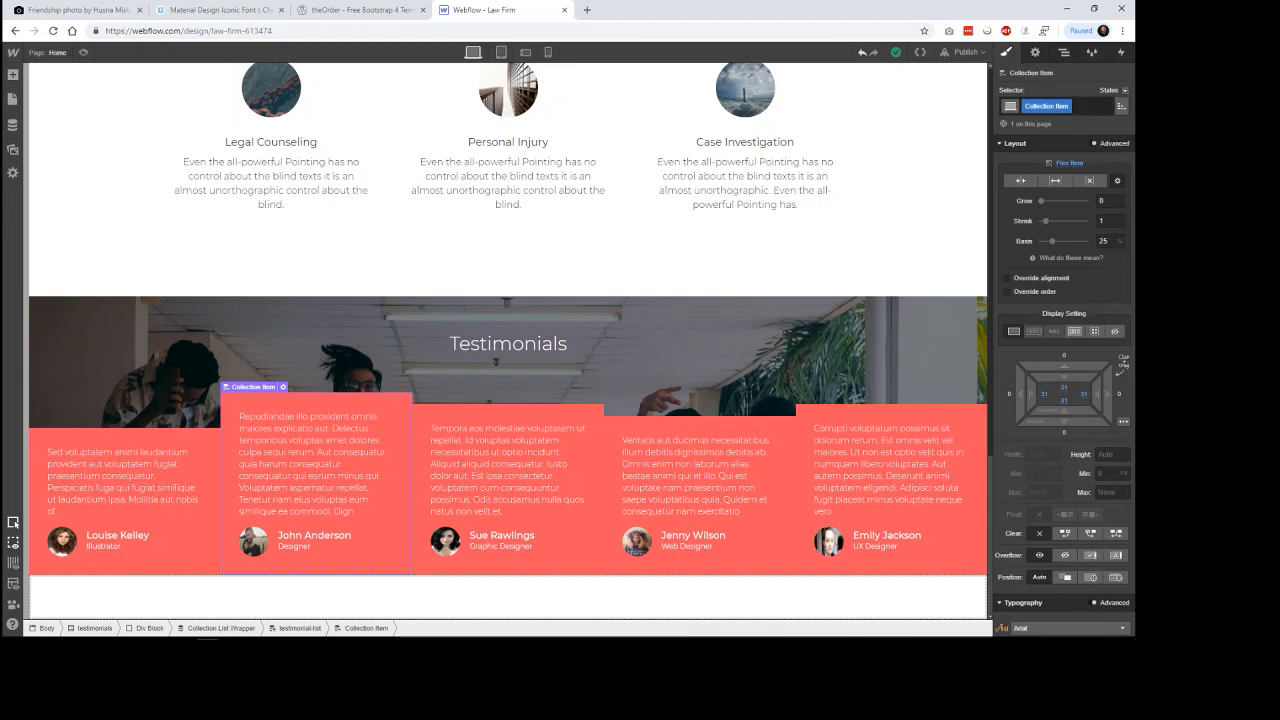
pyautogui.click(1068, 107)
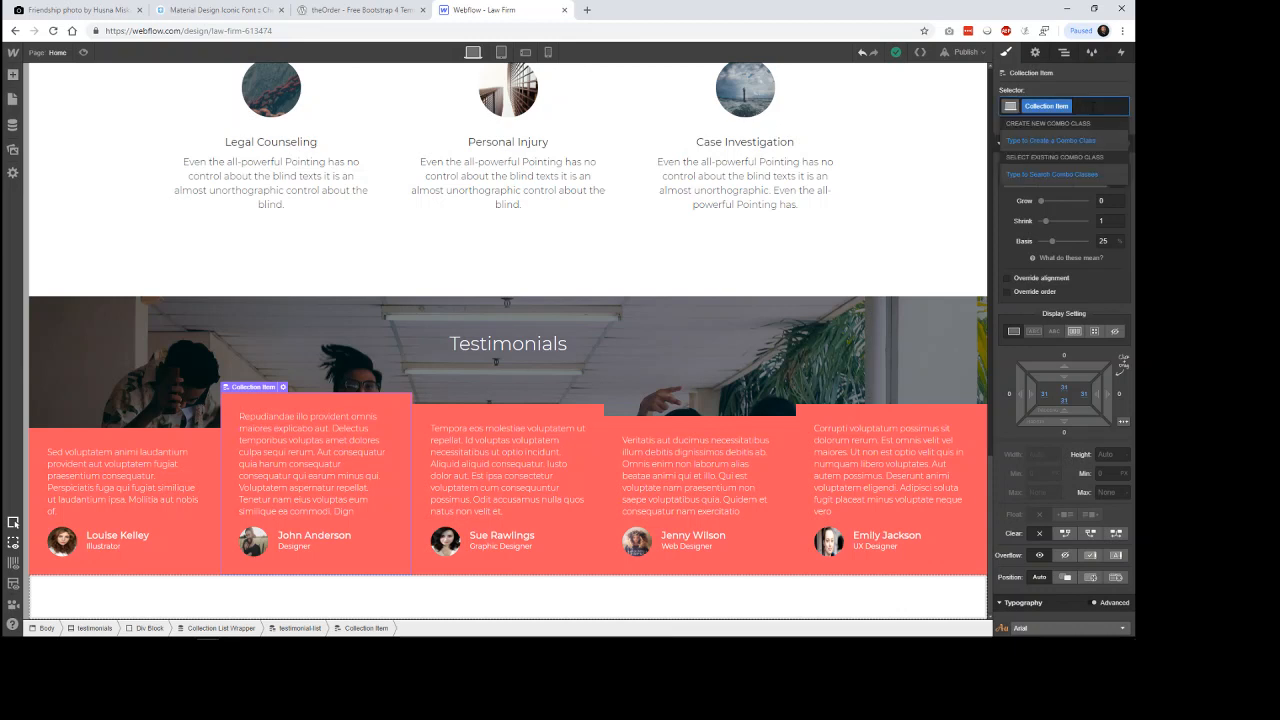
pyautogui.write('collection')
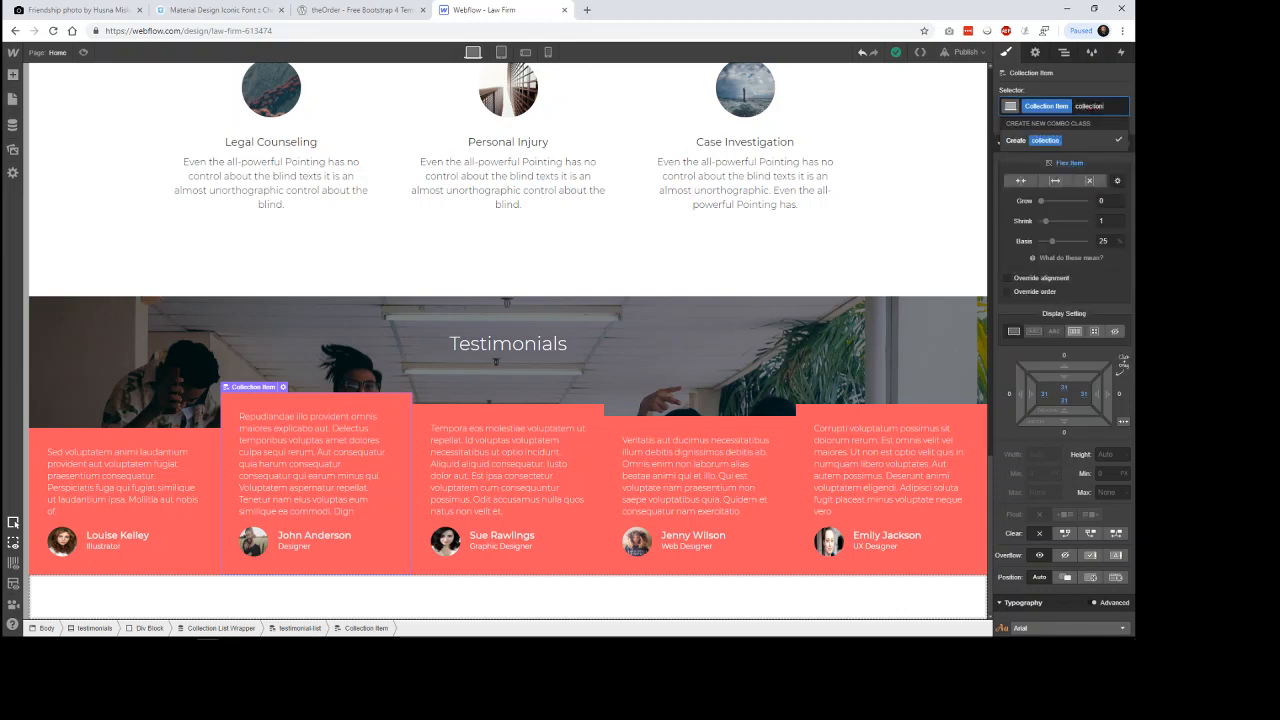
pyautogui.press('BackSpace')
pyautogui.press('BackSpace')
pyautogui.press('BackSpace')
pyautogui.press('BackSpace')
pyautogui.press('BackSpace')
pyautogui.press('BackSpace')
pyautogui.press('BackSpace')
pyautogui.press('BackSpace')
pyautogui.press('BackSpace')
pyautogui.press('BackSpace')
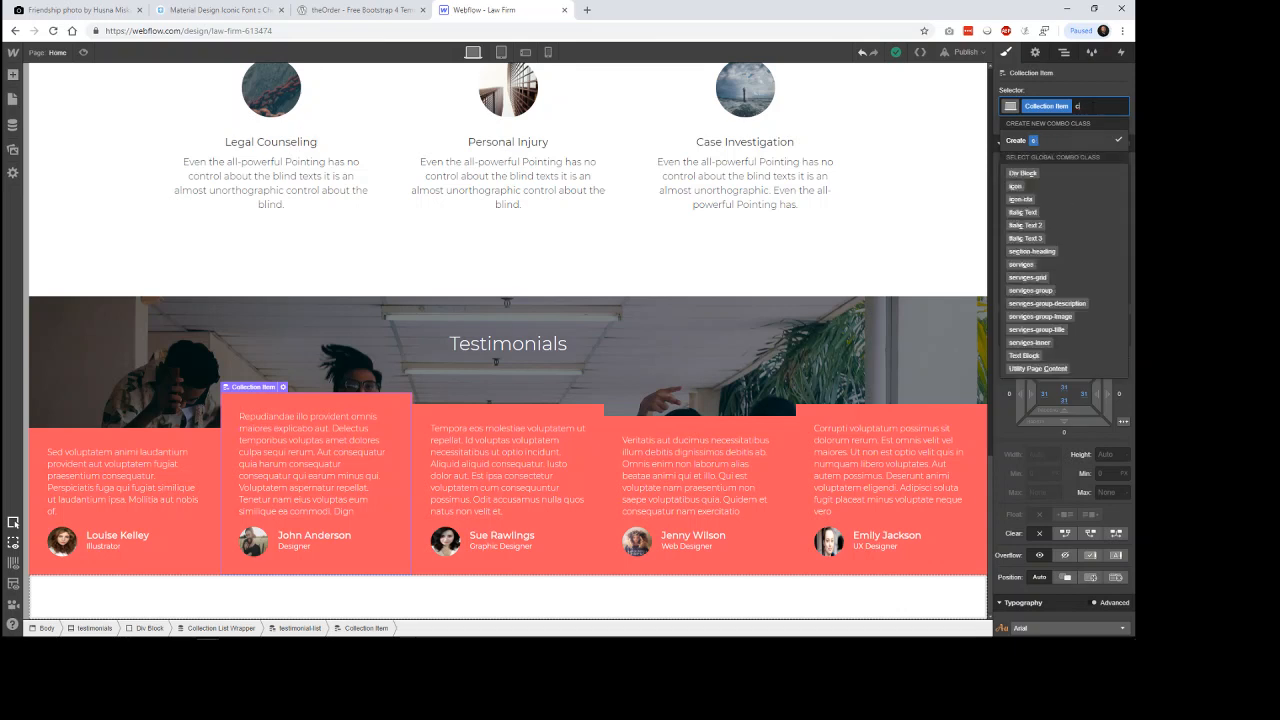
pyautogui.write('testimo')
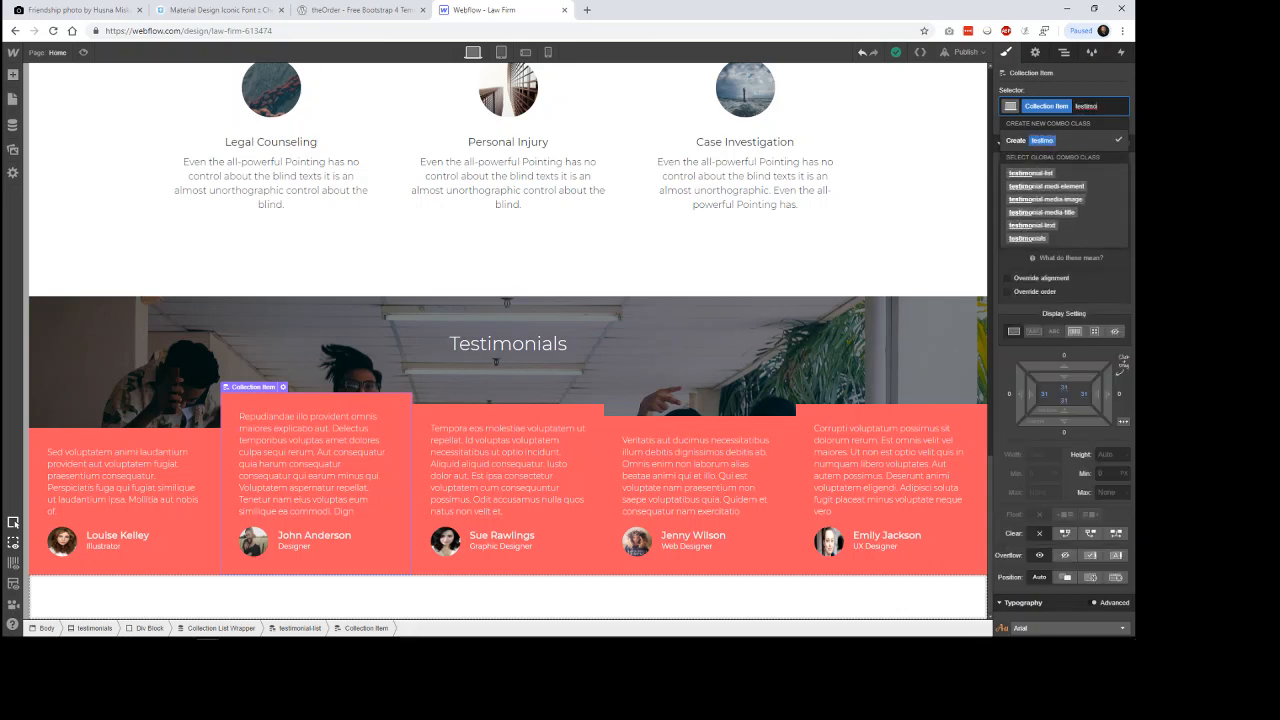
pyautogui.write('nial-all')
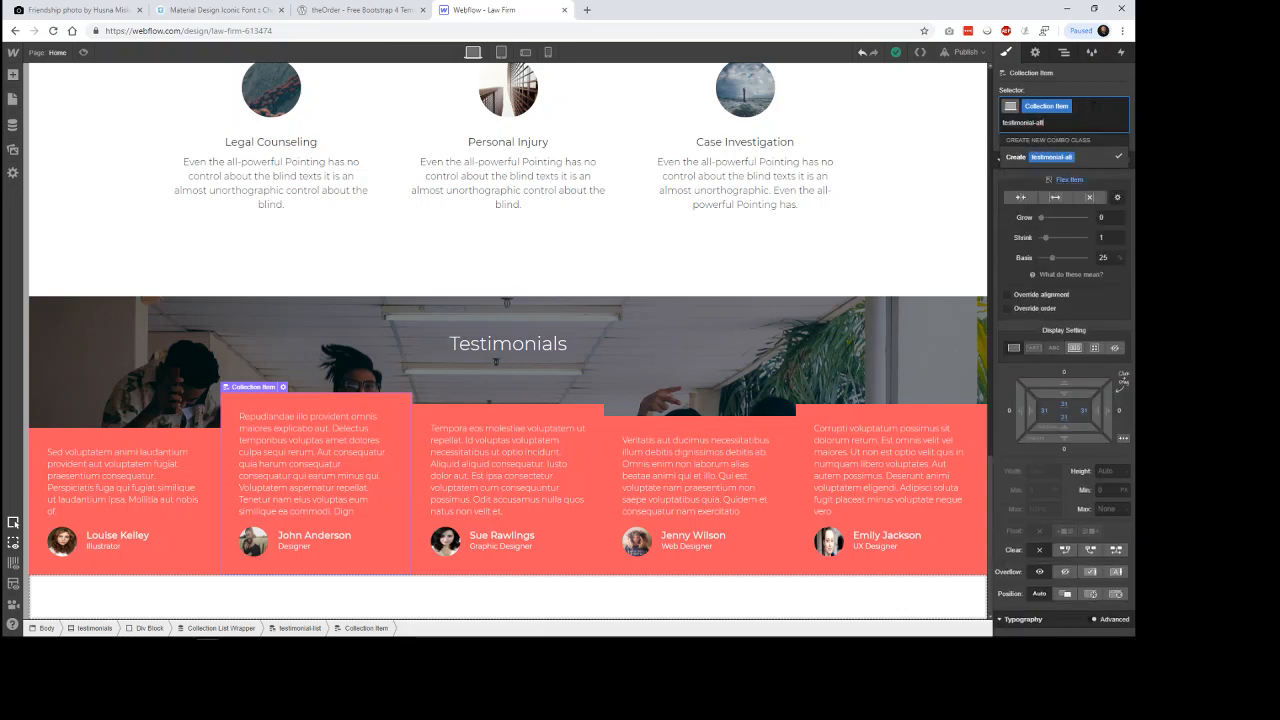
pyautogui.press('Return')
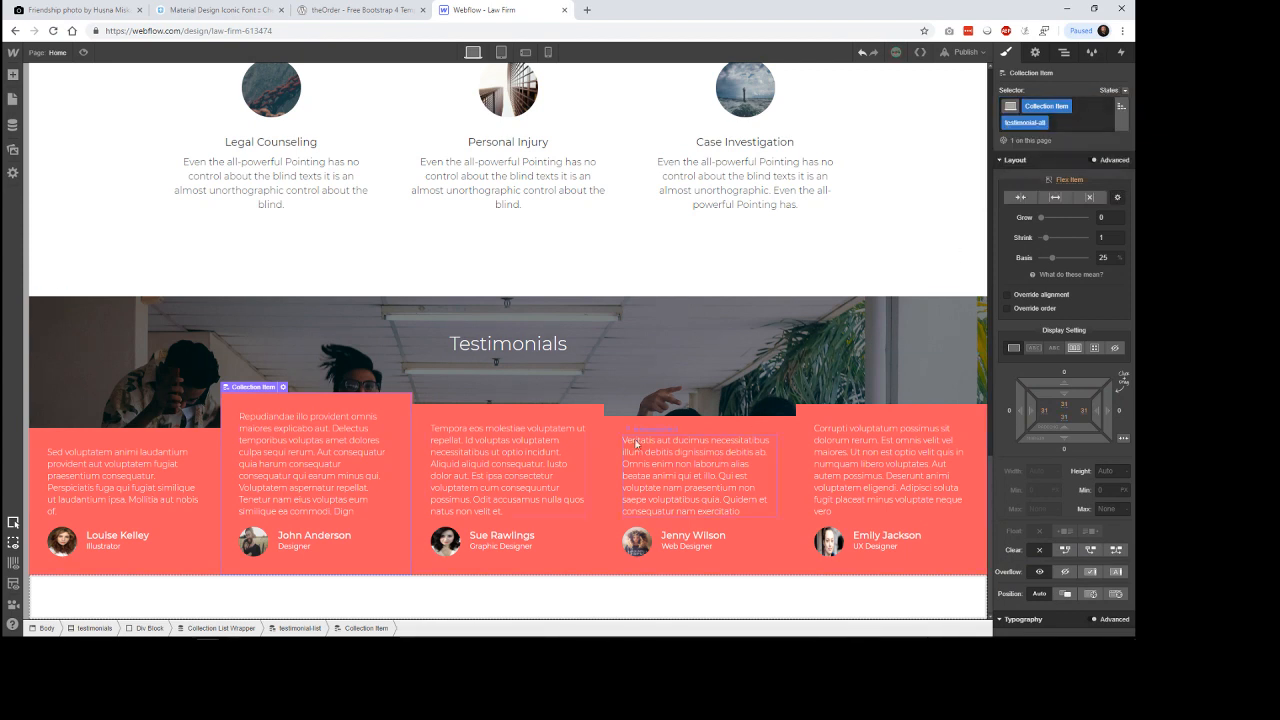
# Examine whether the other testimonial cards share the testimonial-alt class, and review their layout, background and inherited styles.
pyautogui.click(519, 418)
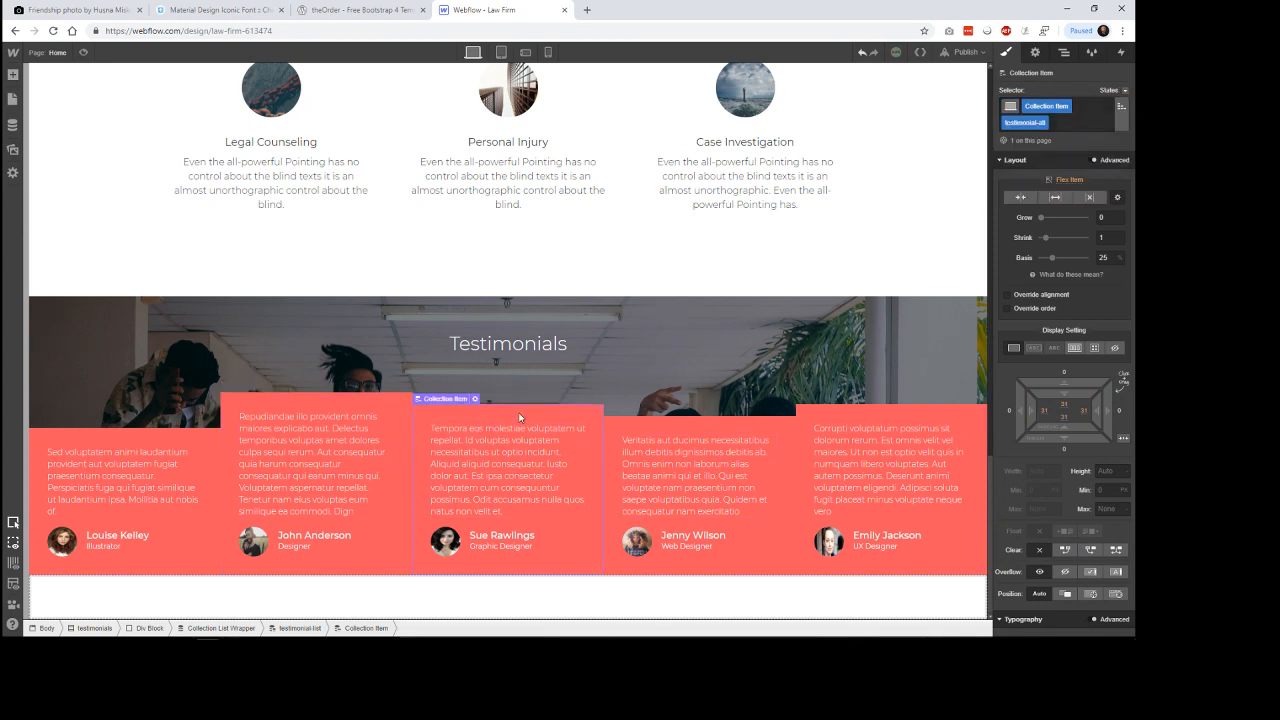
pyautogui.rightClick(519, 418)
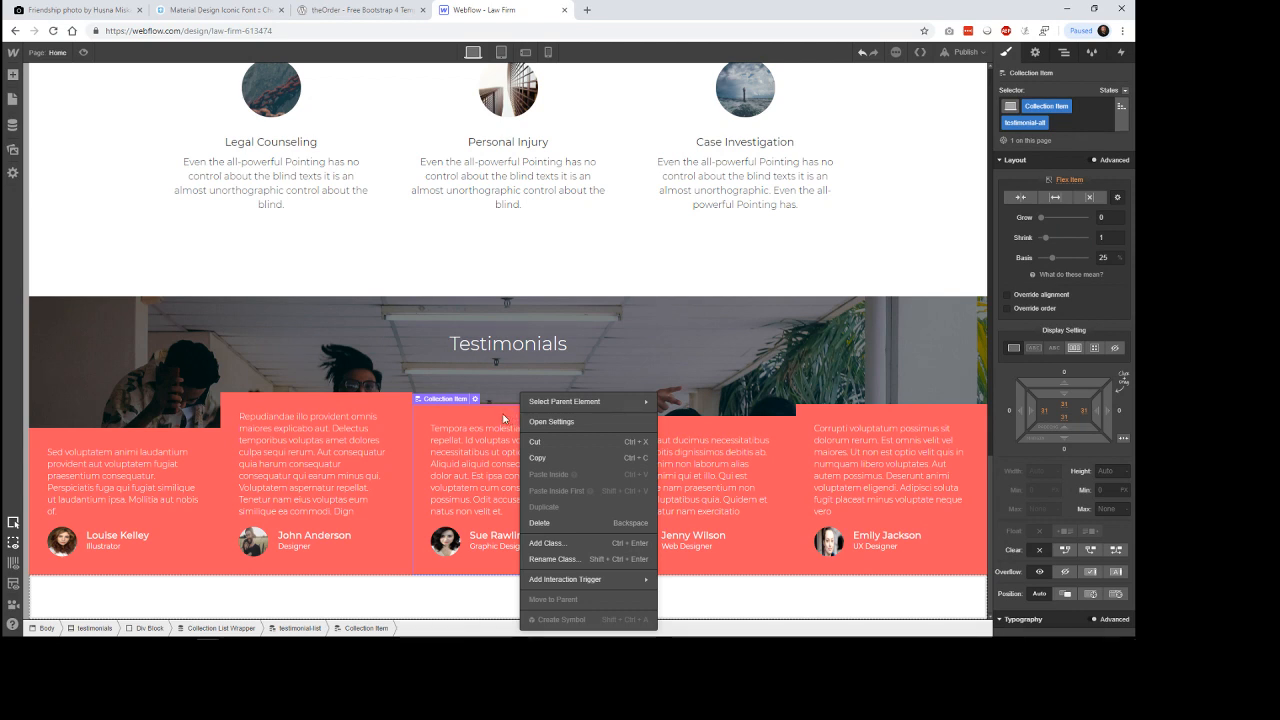
pyautogui.click(688, 430)
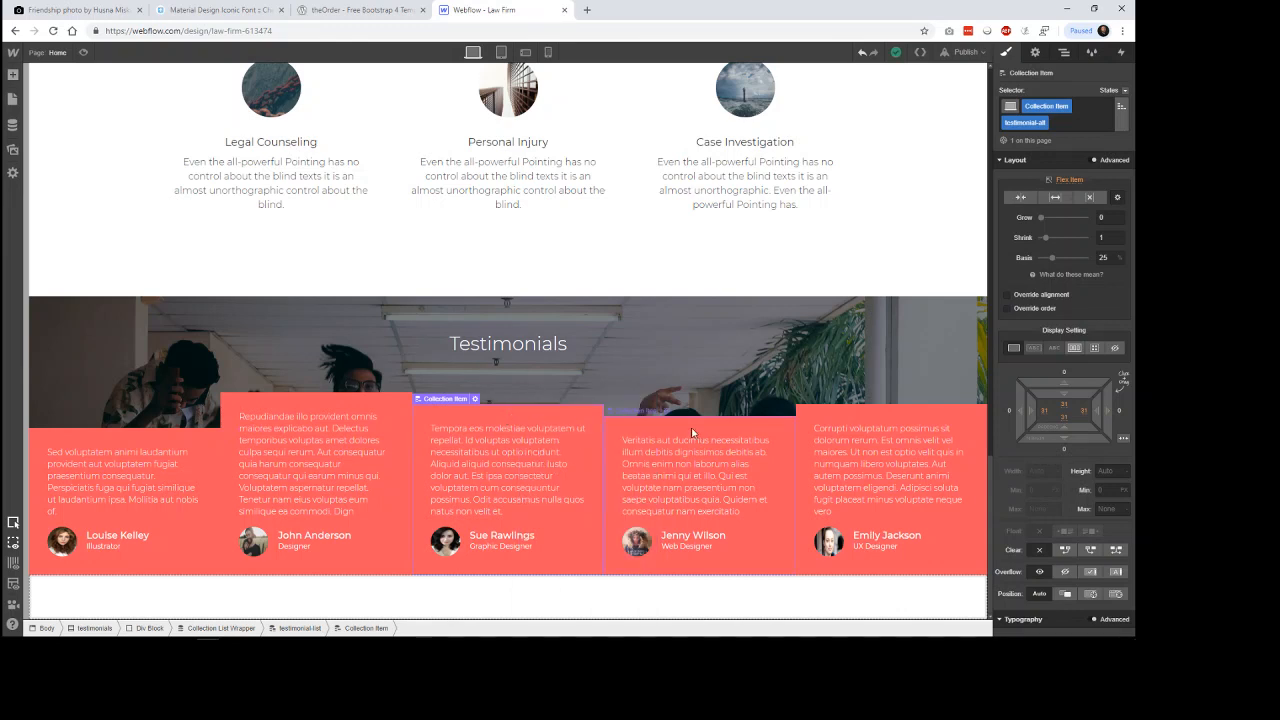
pyautogui.click(691, 428)
pyautogui.click(855, 417)
pyautogui.scroll(-5, 1070, 468)
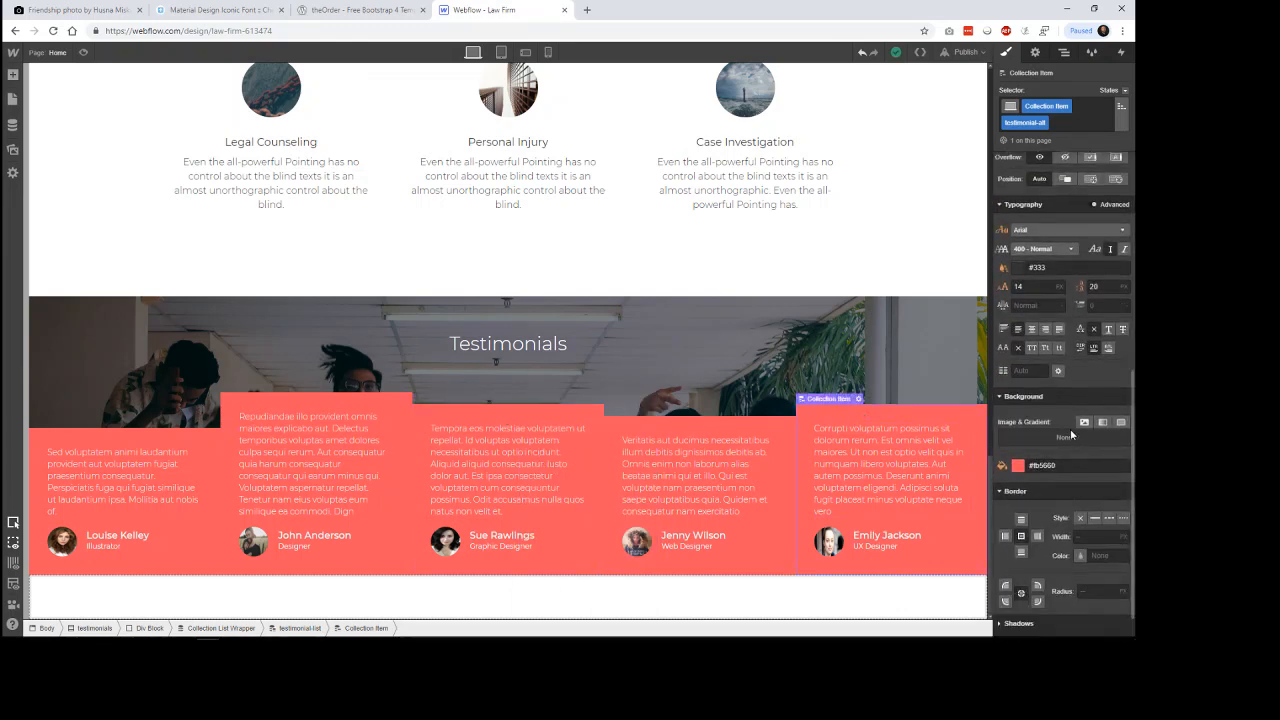
pyautogui.scroll(-1, 1087, 457)
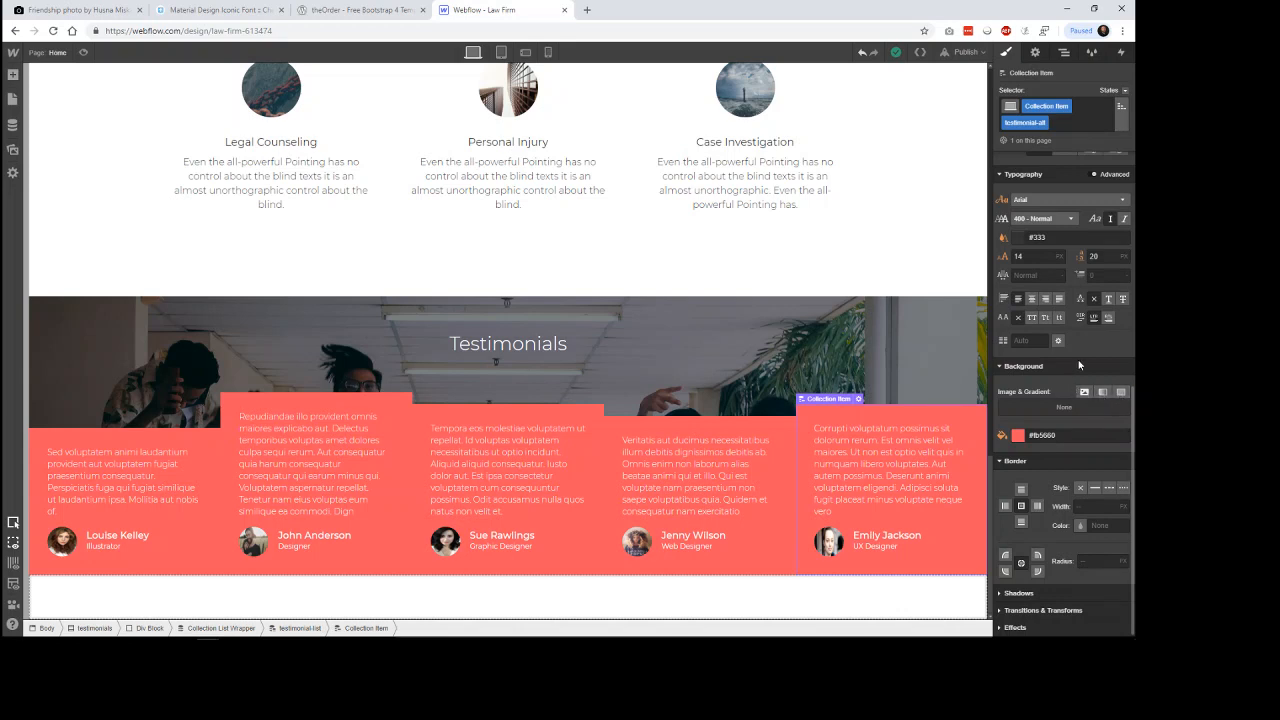
pyautogui.scroll(8, 1079, 365)
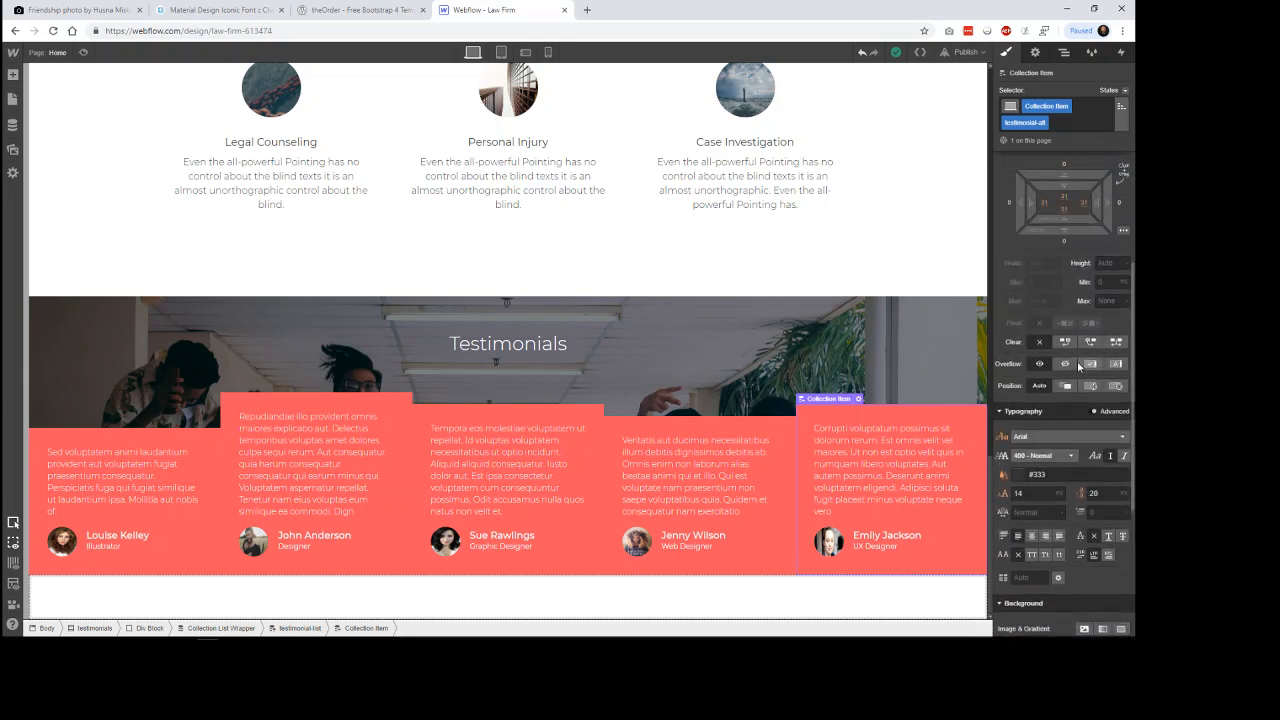
pyautogui.scroll(6, 1078, 365)
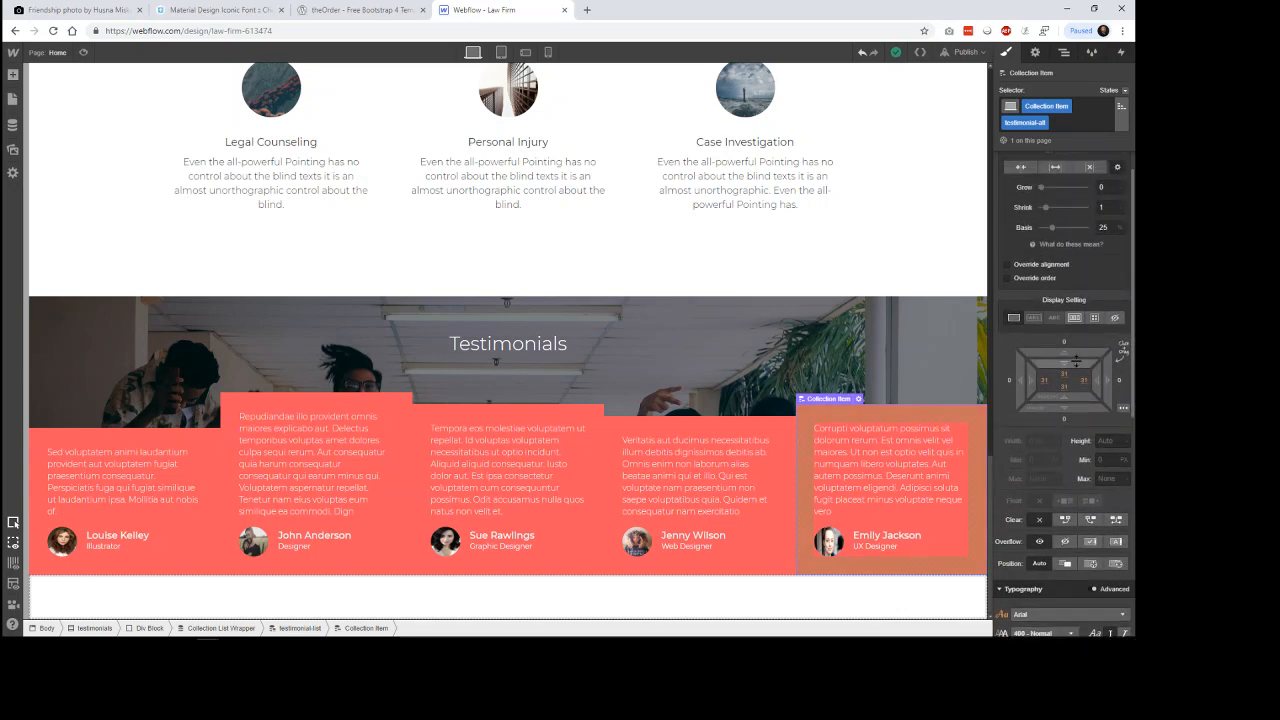
pyautogui.scroll(1, 1077, 358)
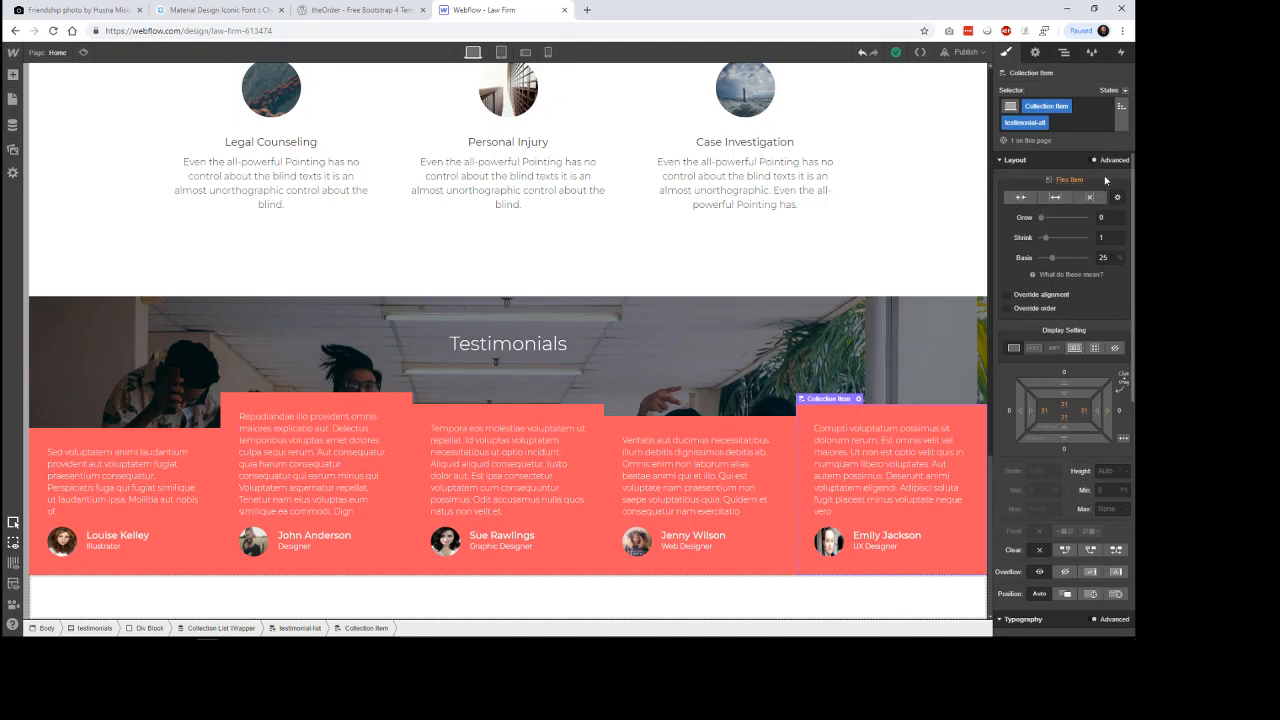
pyautogui.click(1123, 125)
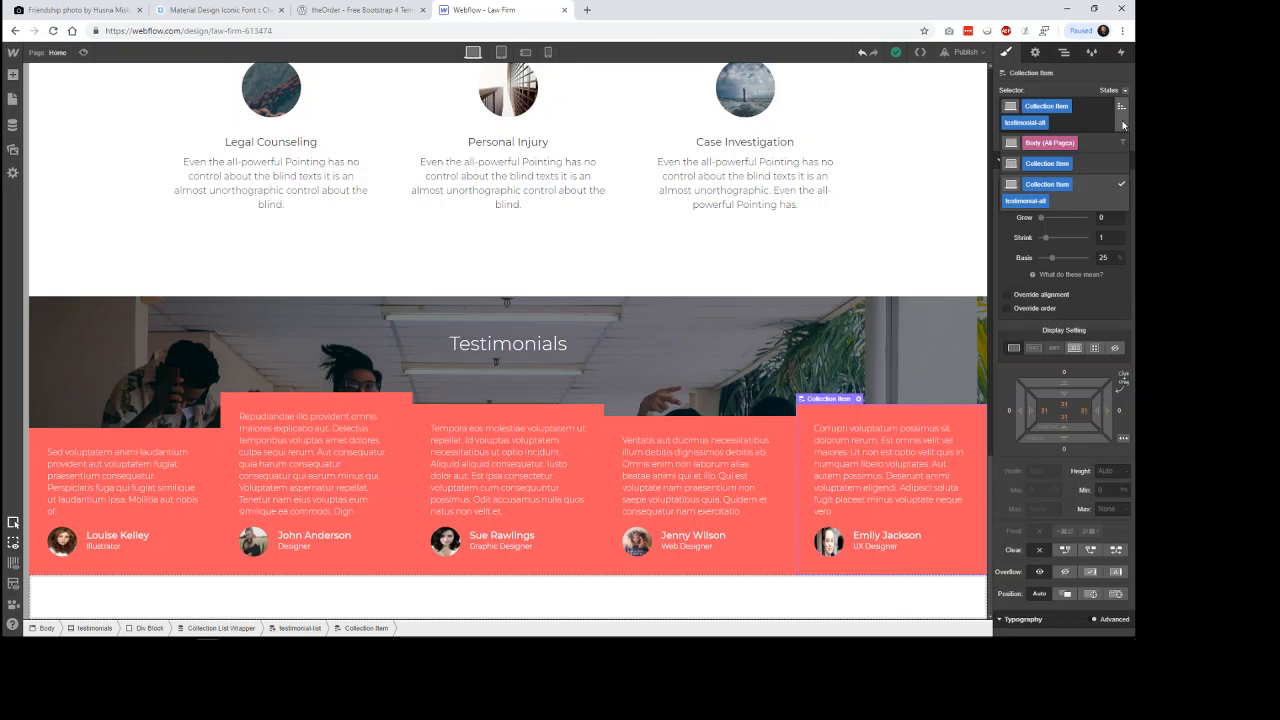
pyautogui.click(1123, 125)
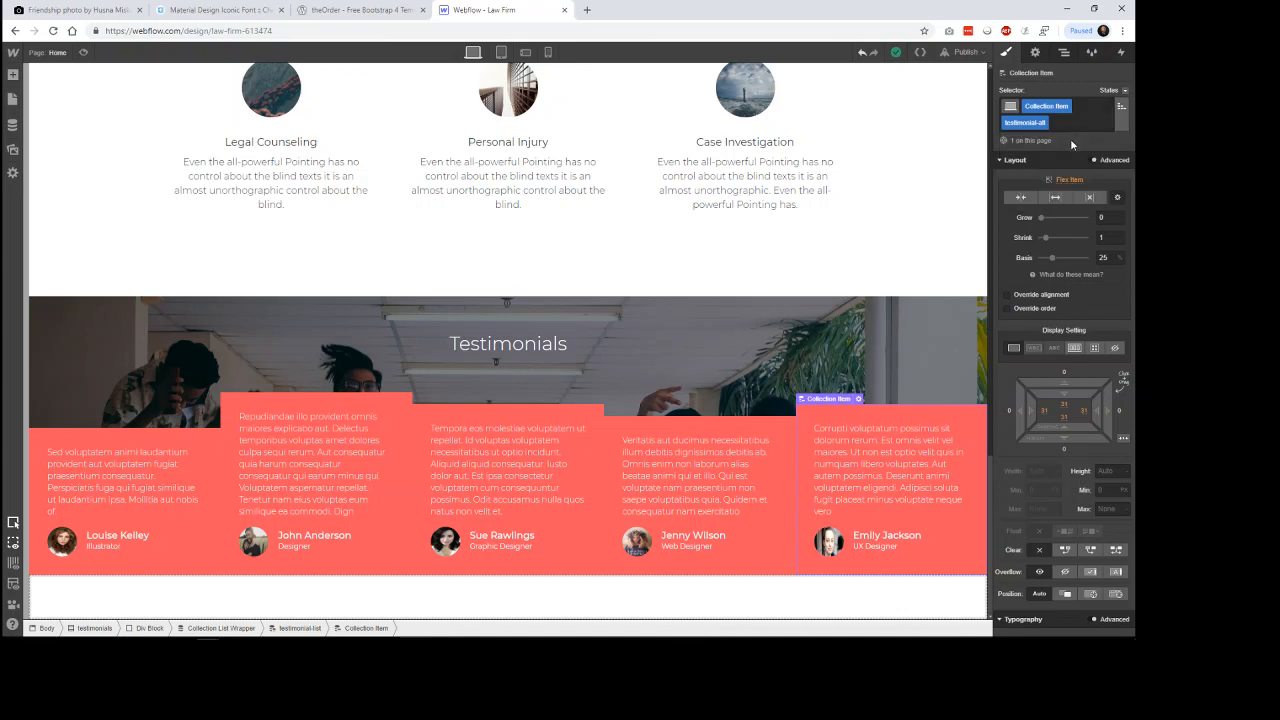
# Remove the testimonial-alt combo class from the testimonial cards' Collection Item.
pyautogui.click(1037, 54)
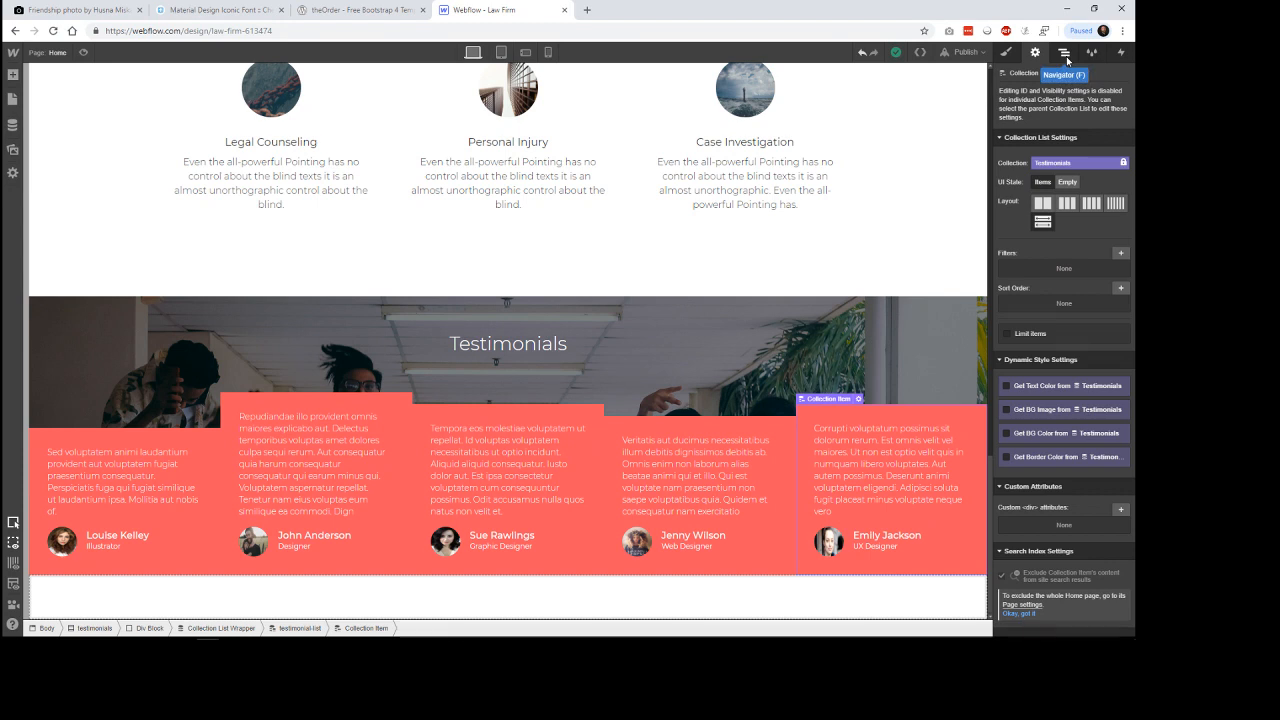
pyautogui.click(1066, 58)
pyautogui.click(1006, 54)
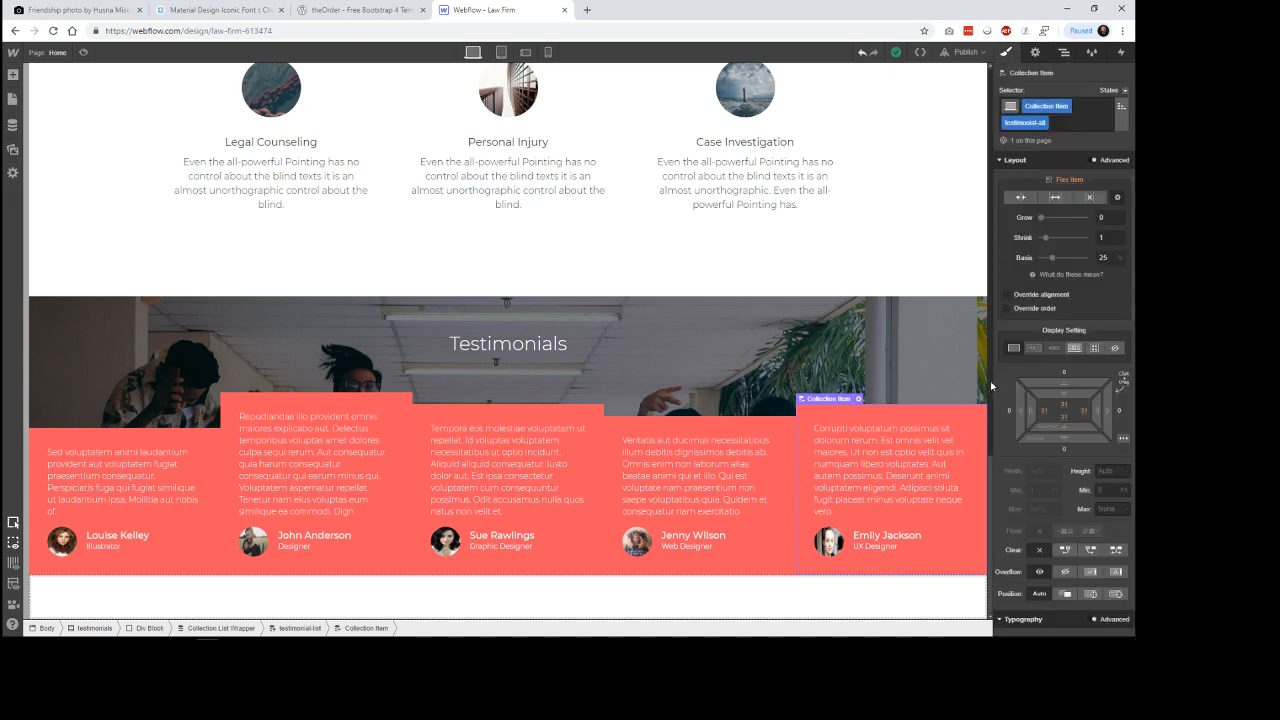
pyautogui.click(927, 265)
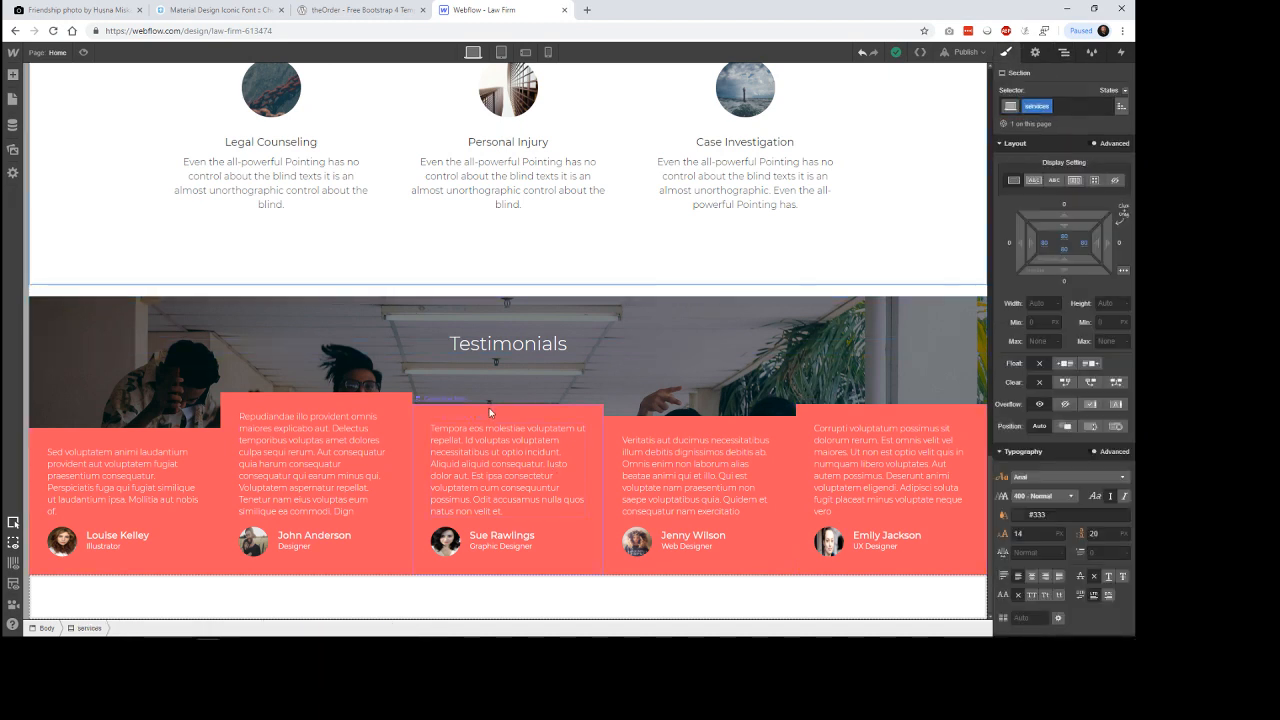
pyautogui.click(491, 415)
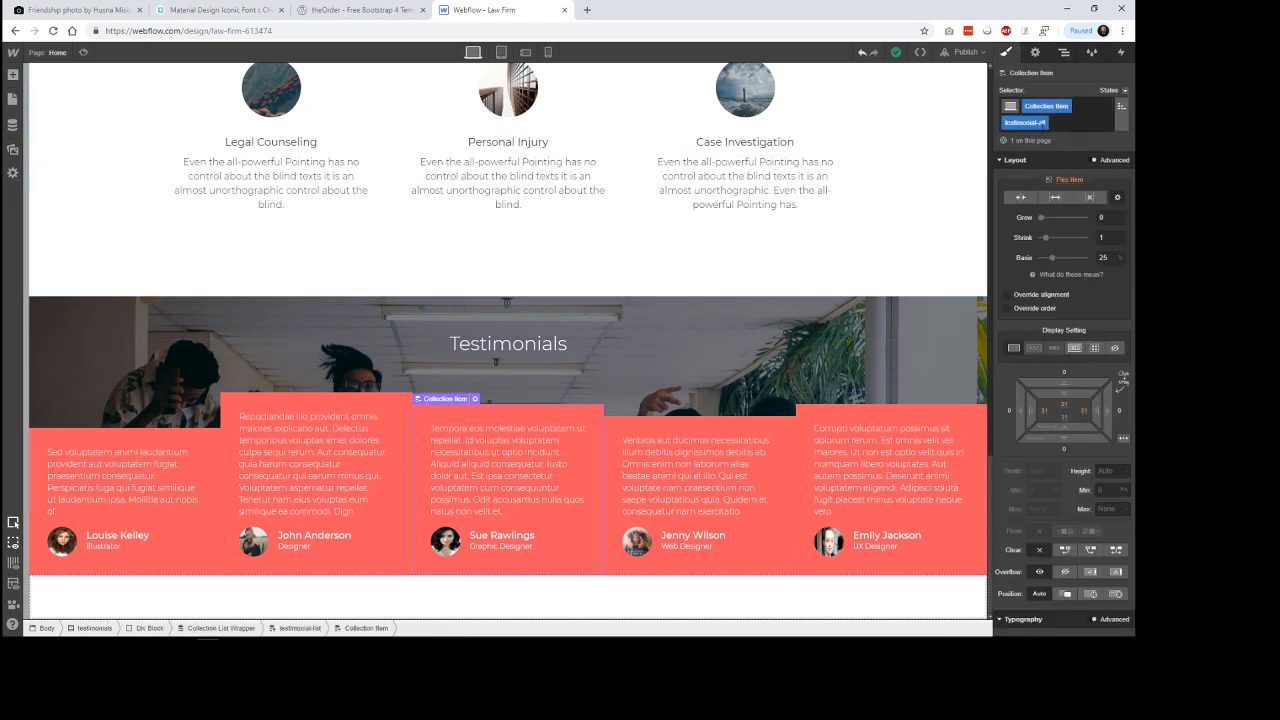
pyautogui.click(1043, 123)
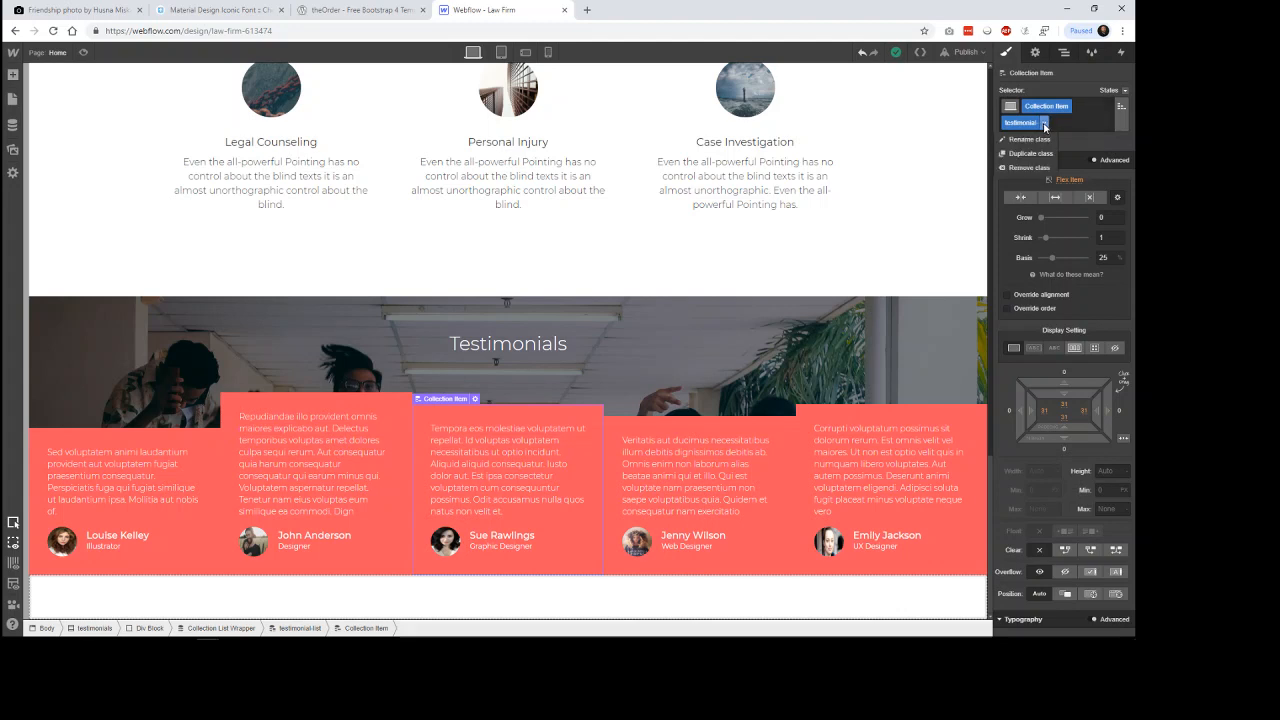
pyautogui.click(1030, 168)
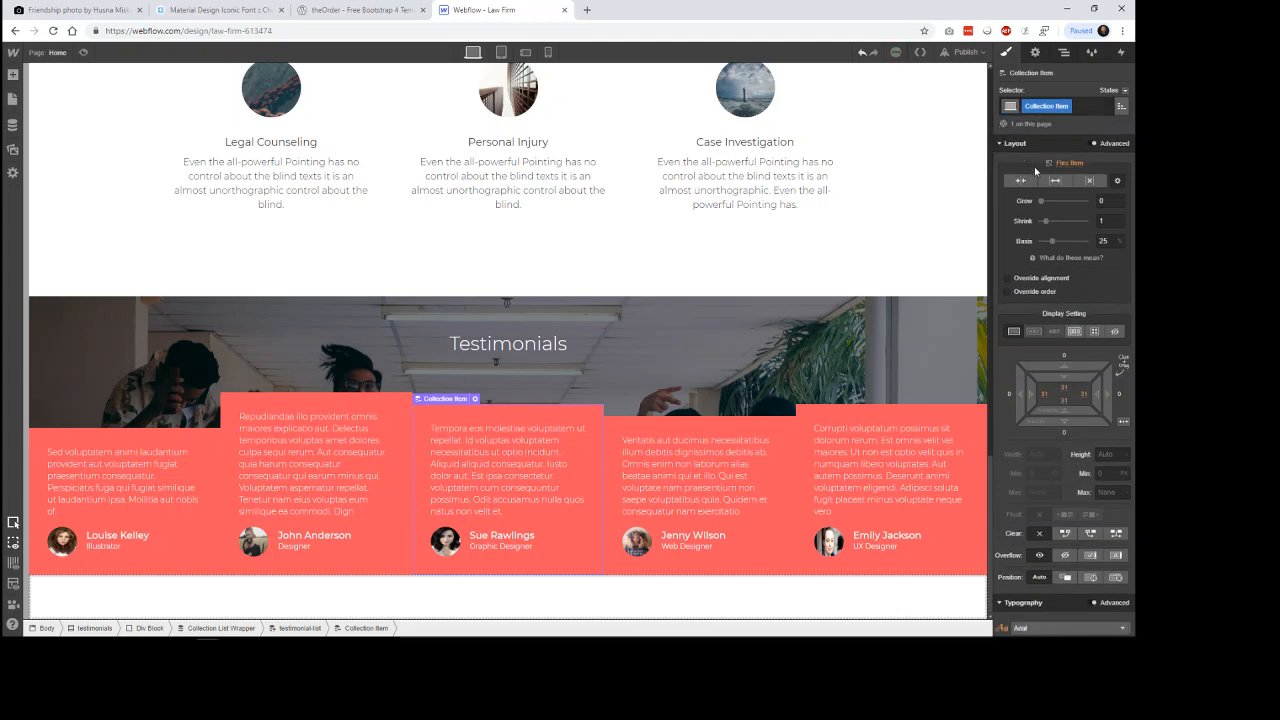
pyautogui.click(753, 422)
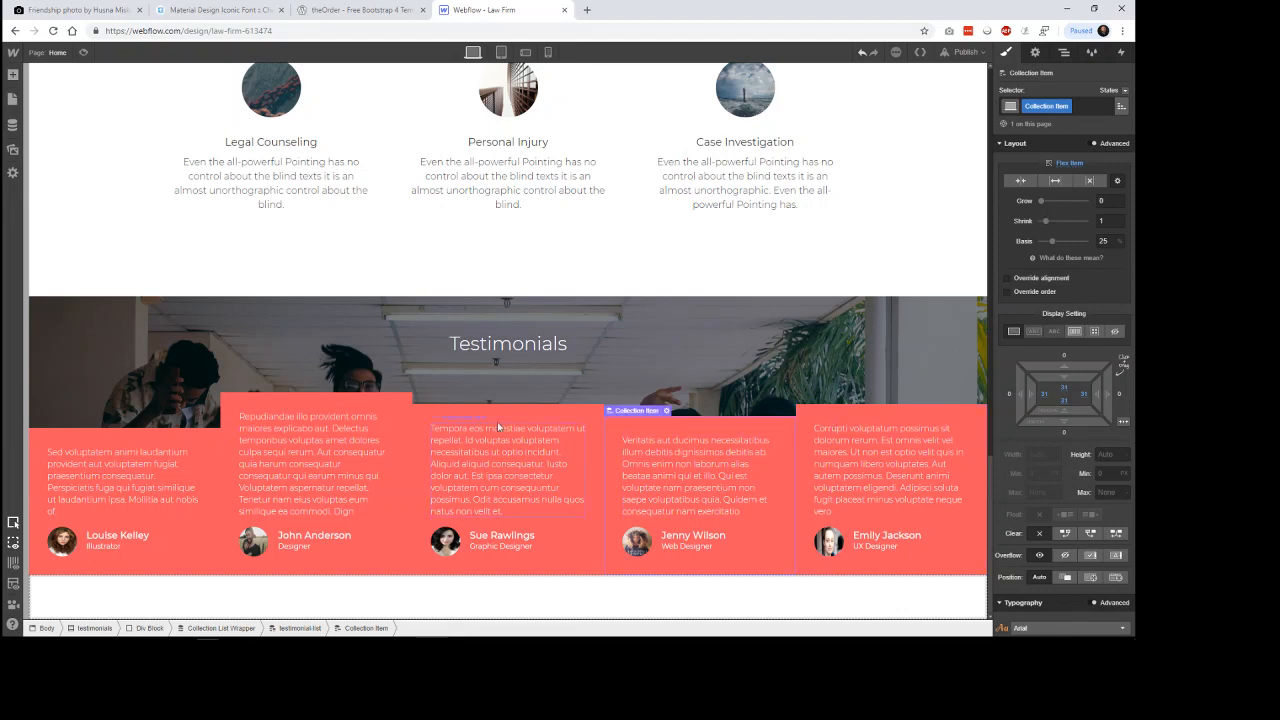
# Limit the Testimonials collection list to 4 items.
pyautogui.click(405, 419)
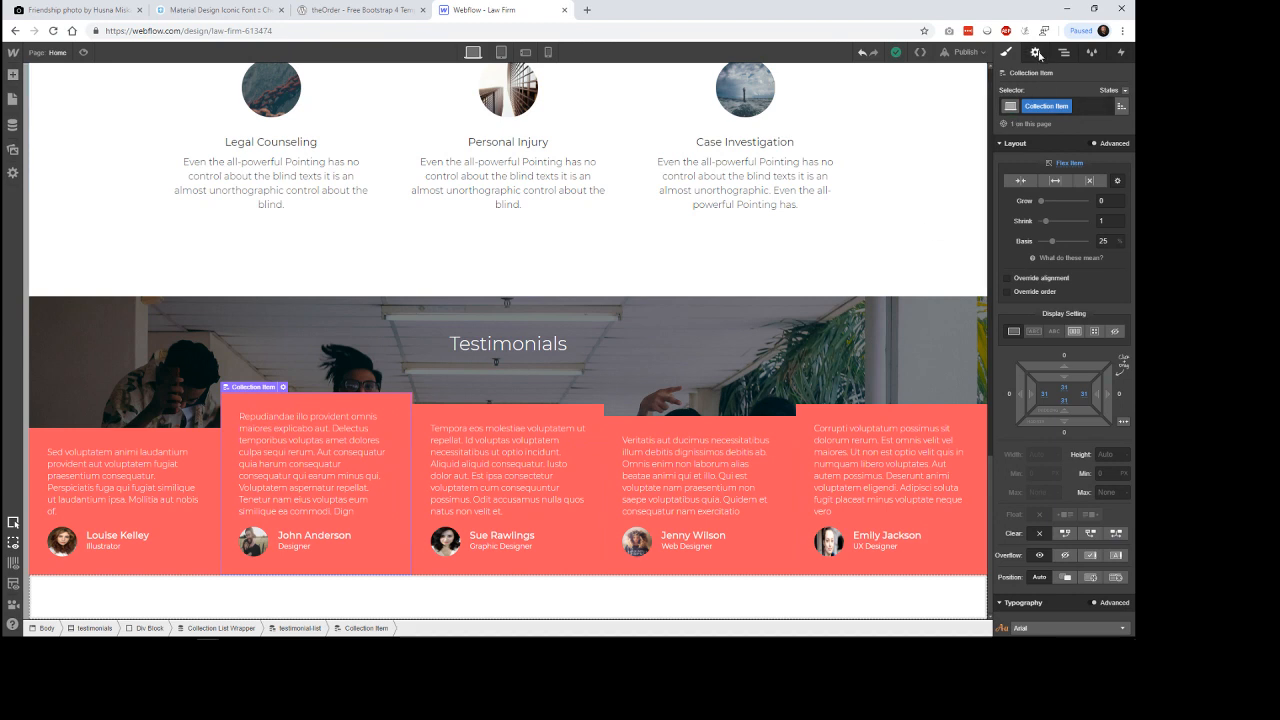
pyautogui.click(1038, 54)
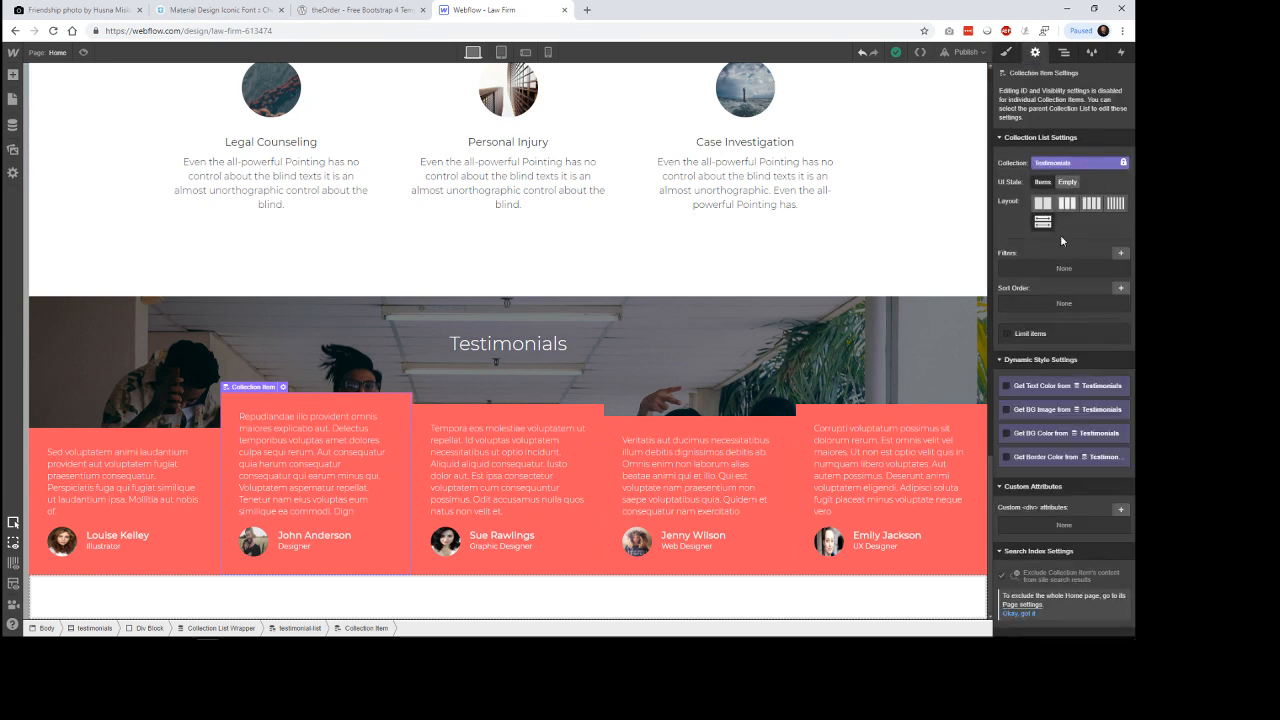
pyautogui.click(1025, 337)
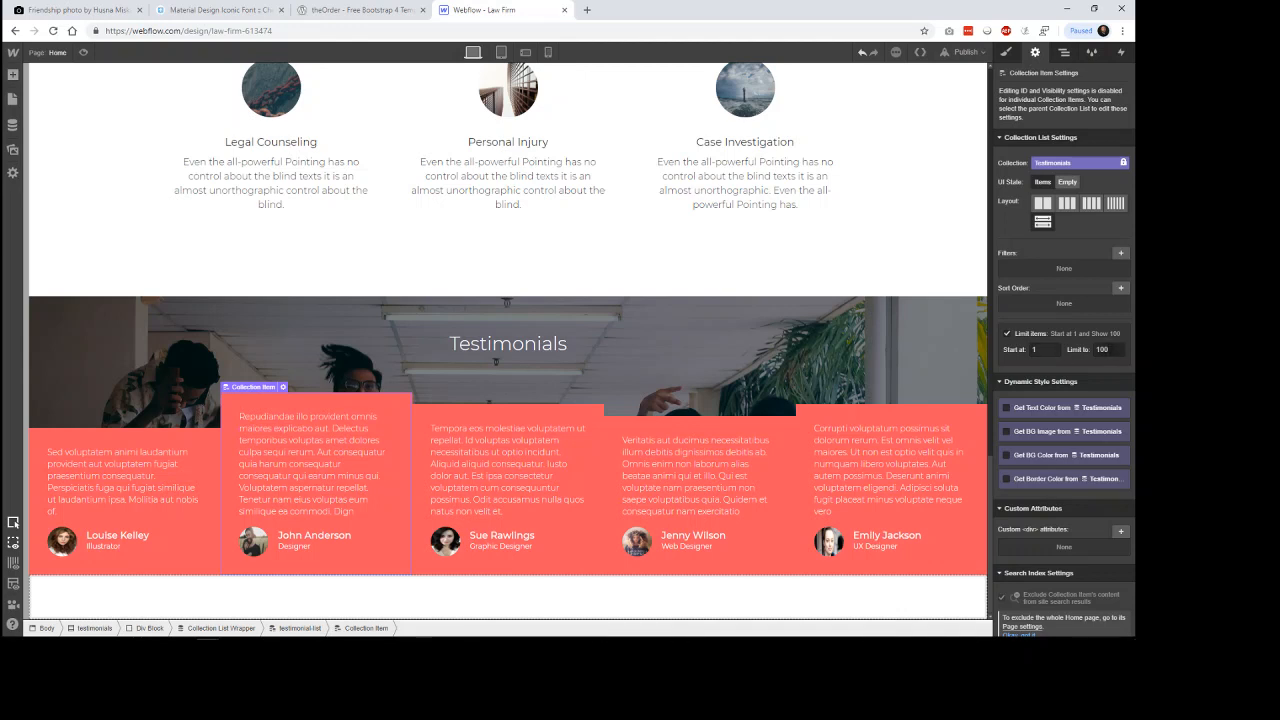
pyautogui.doubleClick(1102, 350)
pyautogui.write('4')
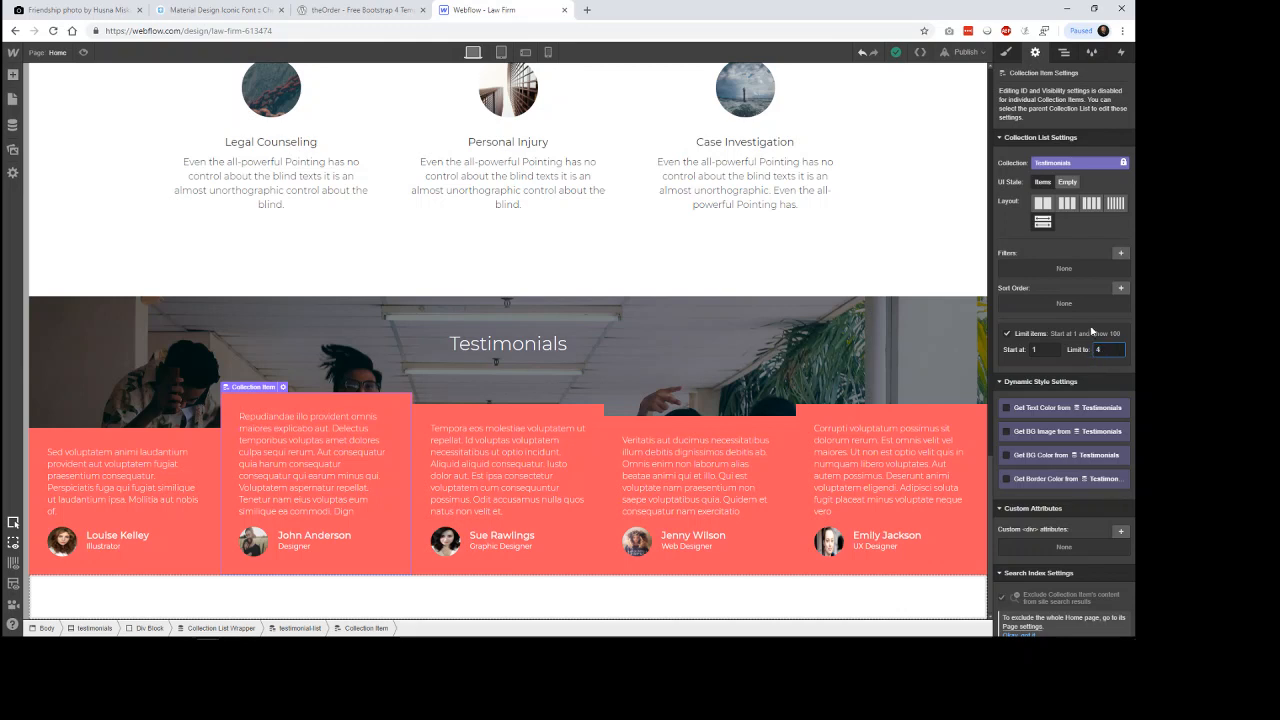
pyautogui.press('Return')
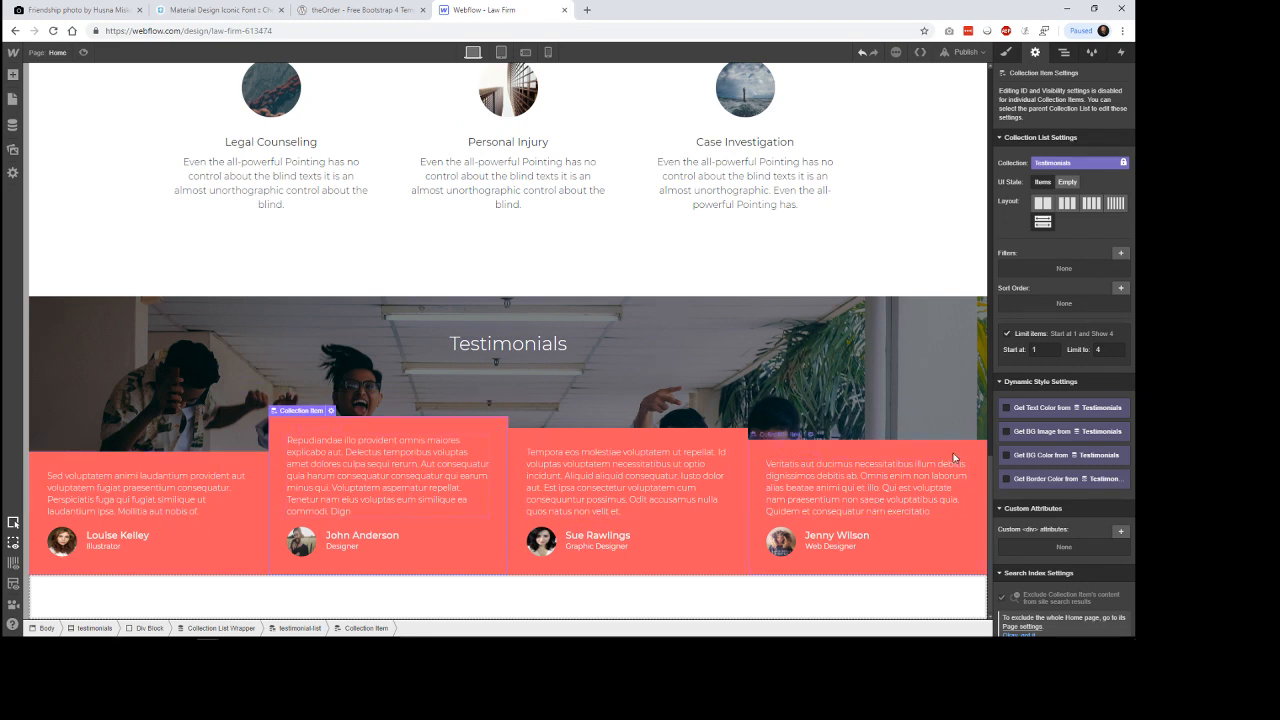
pyautogui.click(1121, 288)
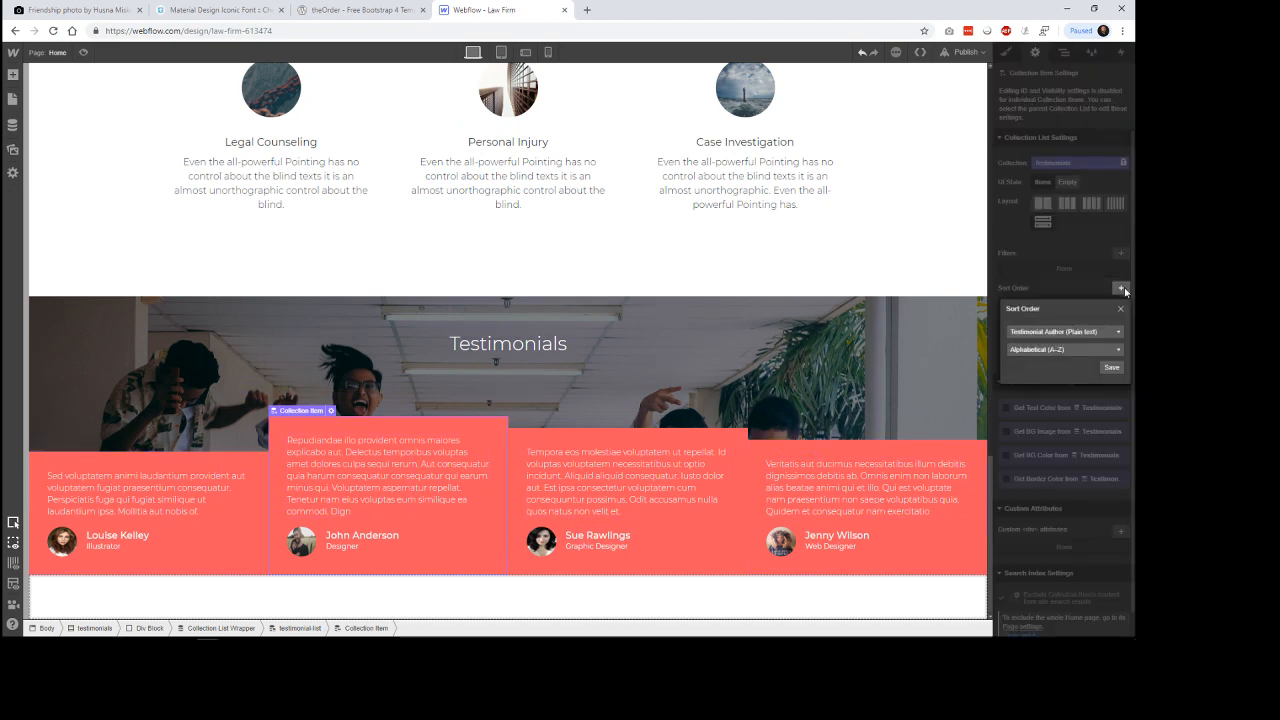
pyautogui.click(1087, 351)
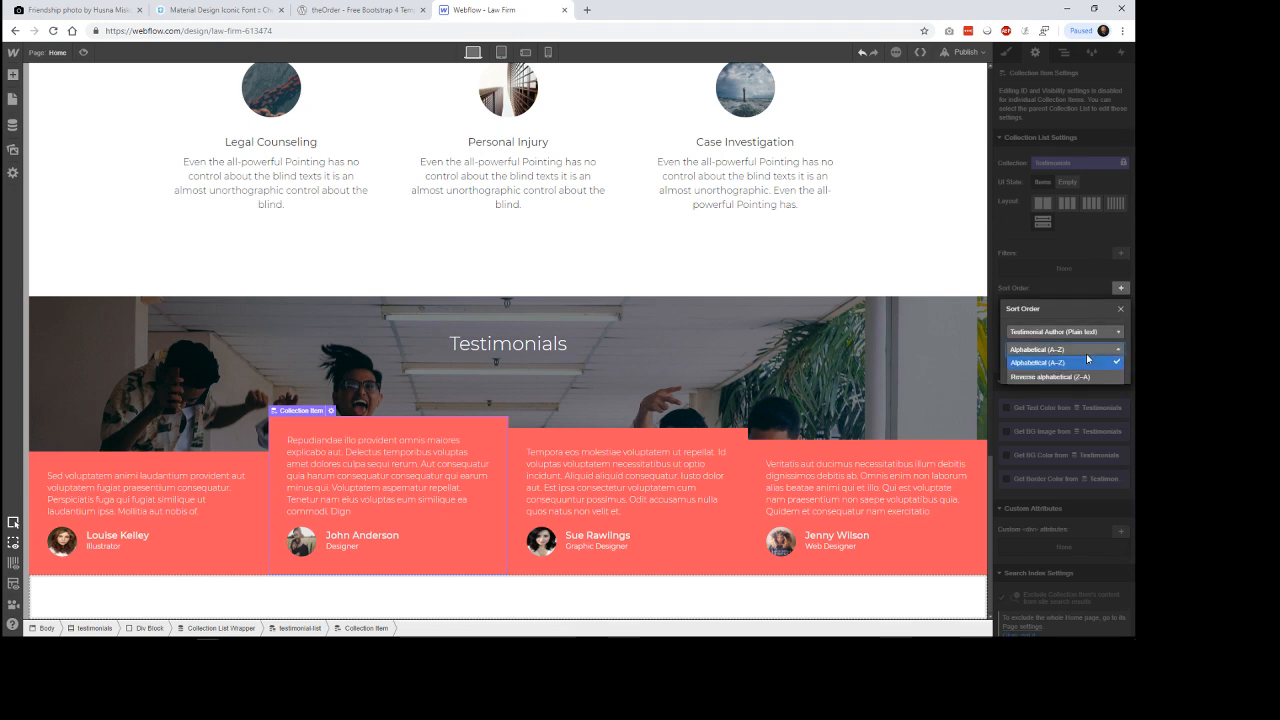
pyautogui.click(1086, 356)
pyautogui.click(1121, 309)
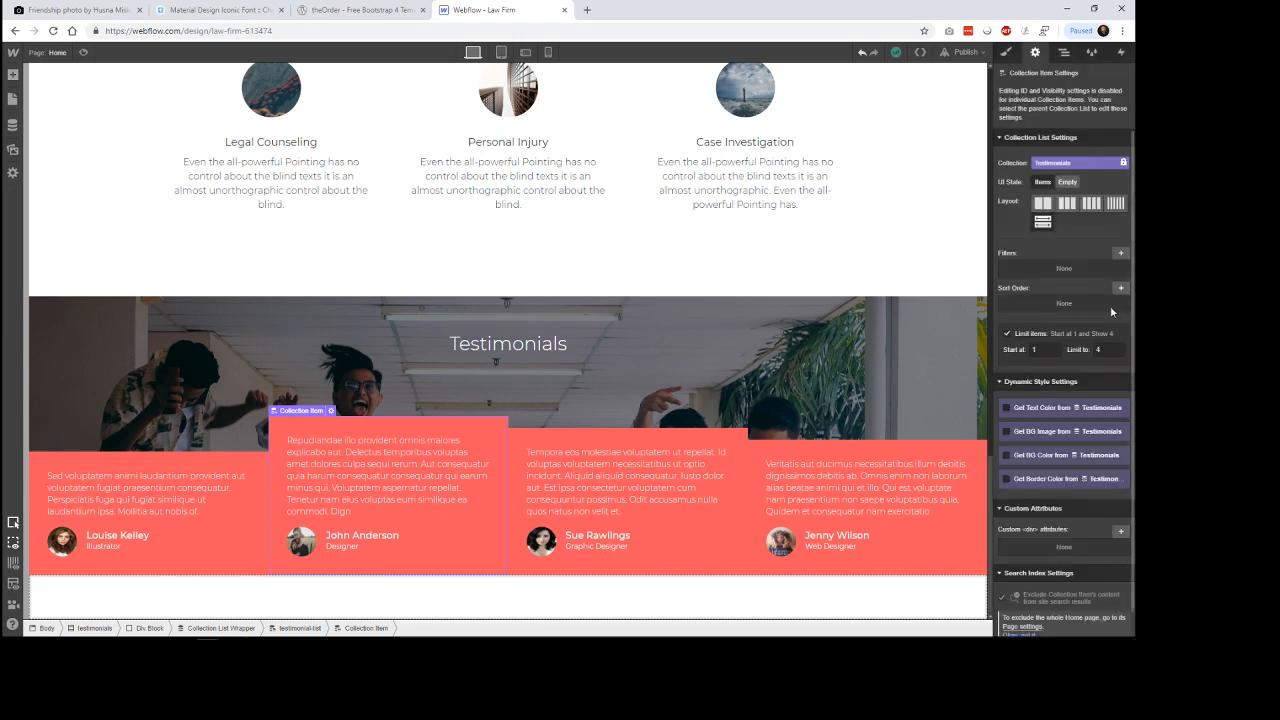
# Examine the filter fields and conditions offered for the Testimonials collection list, including Published On date ranges and whether Testimonial Image is set.
pyautogui.click(1120, 253)
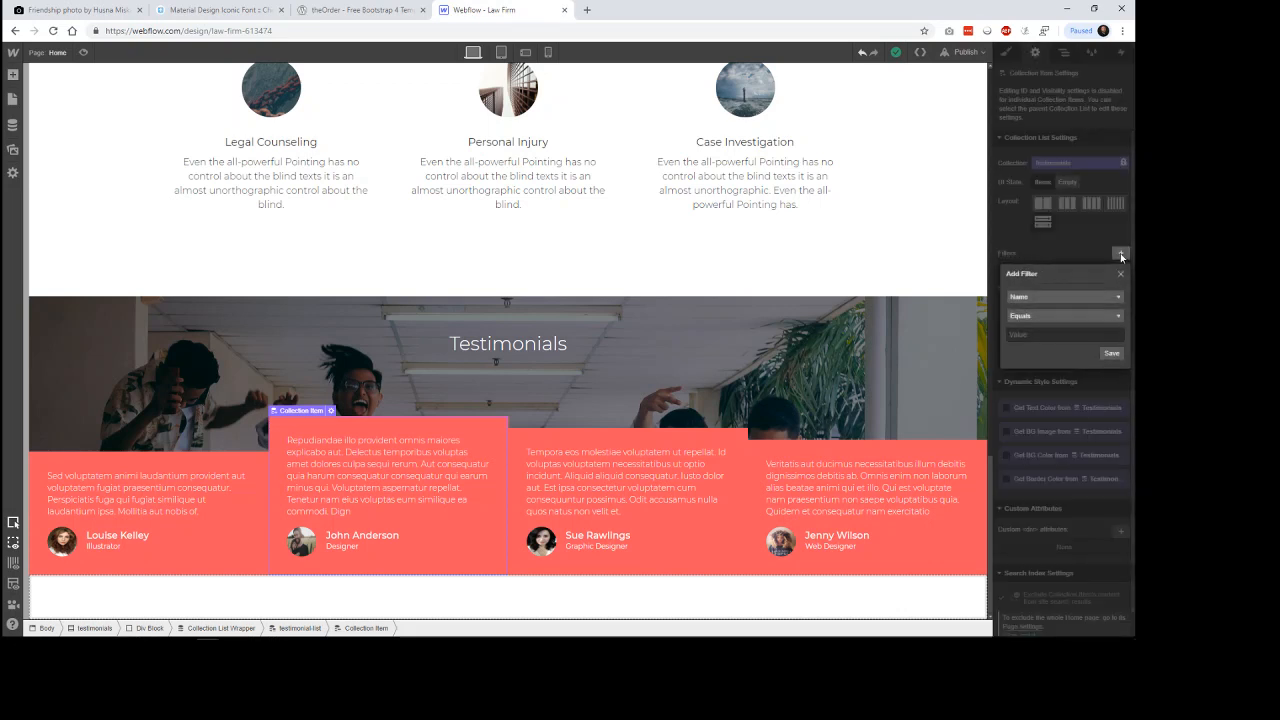
pyautogui.click(1090, 296)
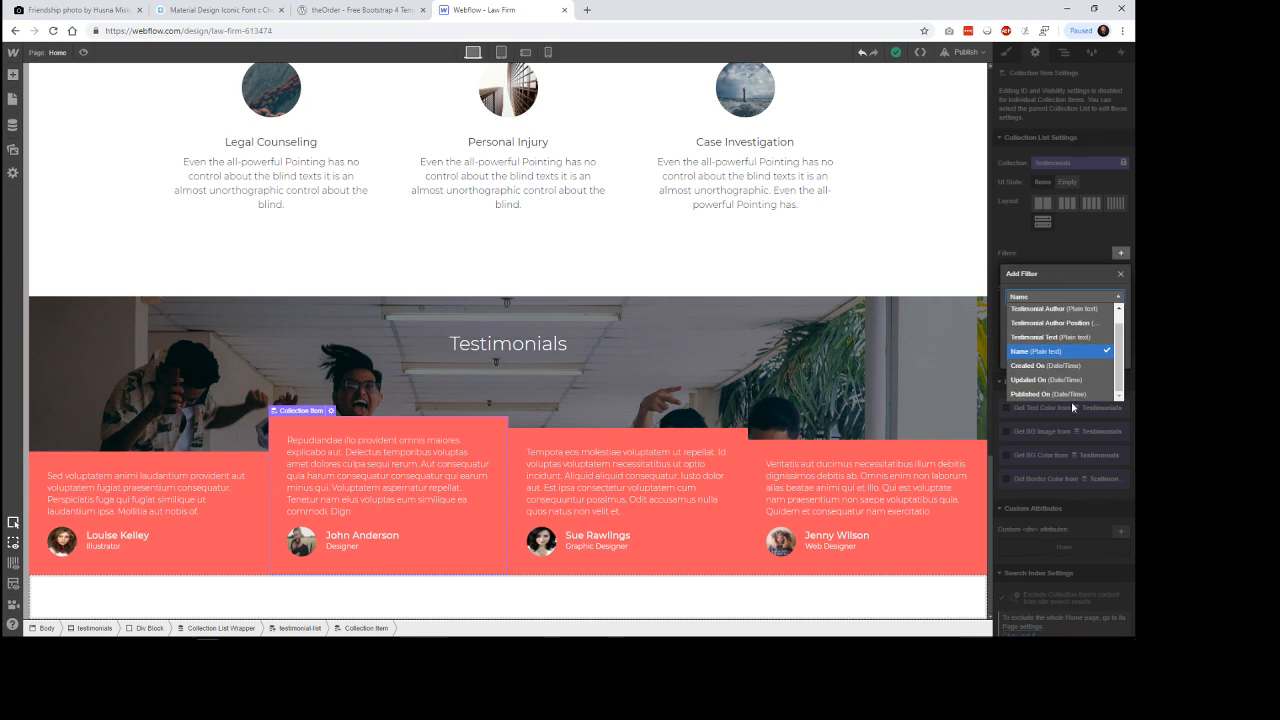
pyautogui.click(1073, 394)
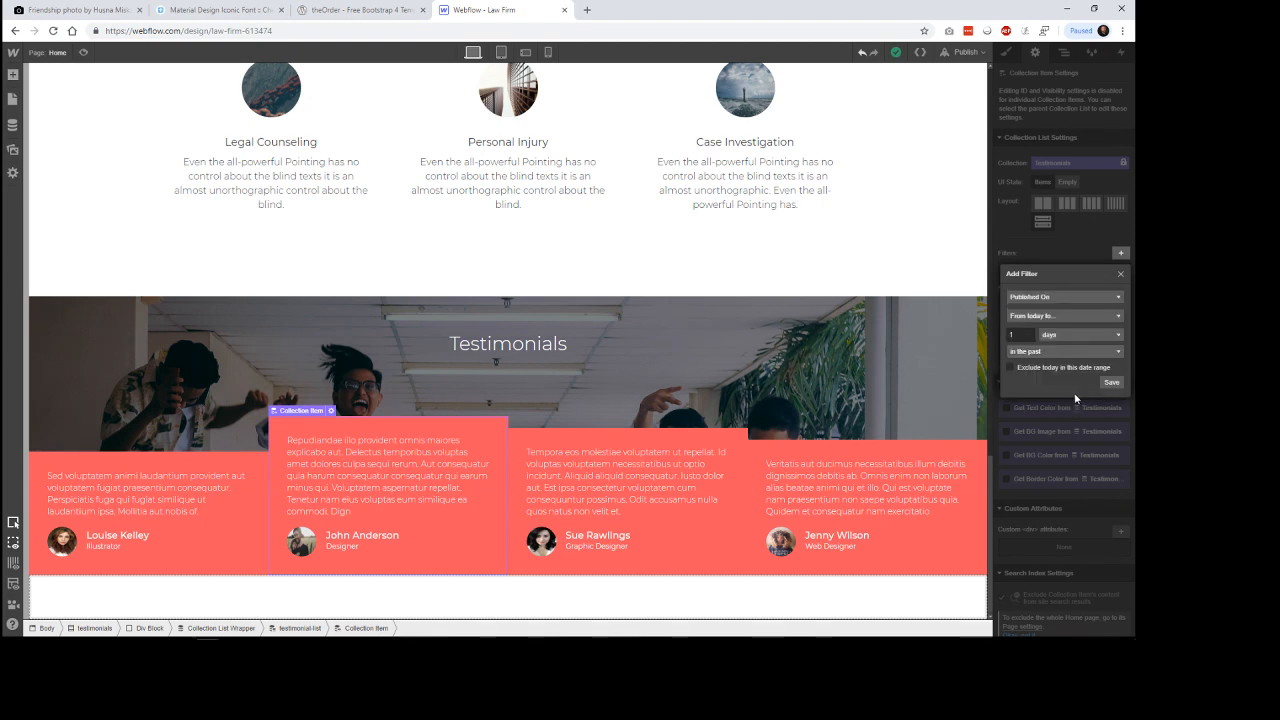
pyautogui.click(1069, 319)
pyautogui.click(1069, 314)
pyautogui.click(1072, 352)
pyautogui.click(1072, 364)
pyautogui.click(1090, 298)
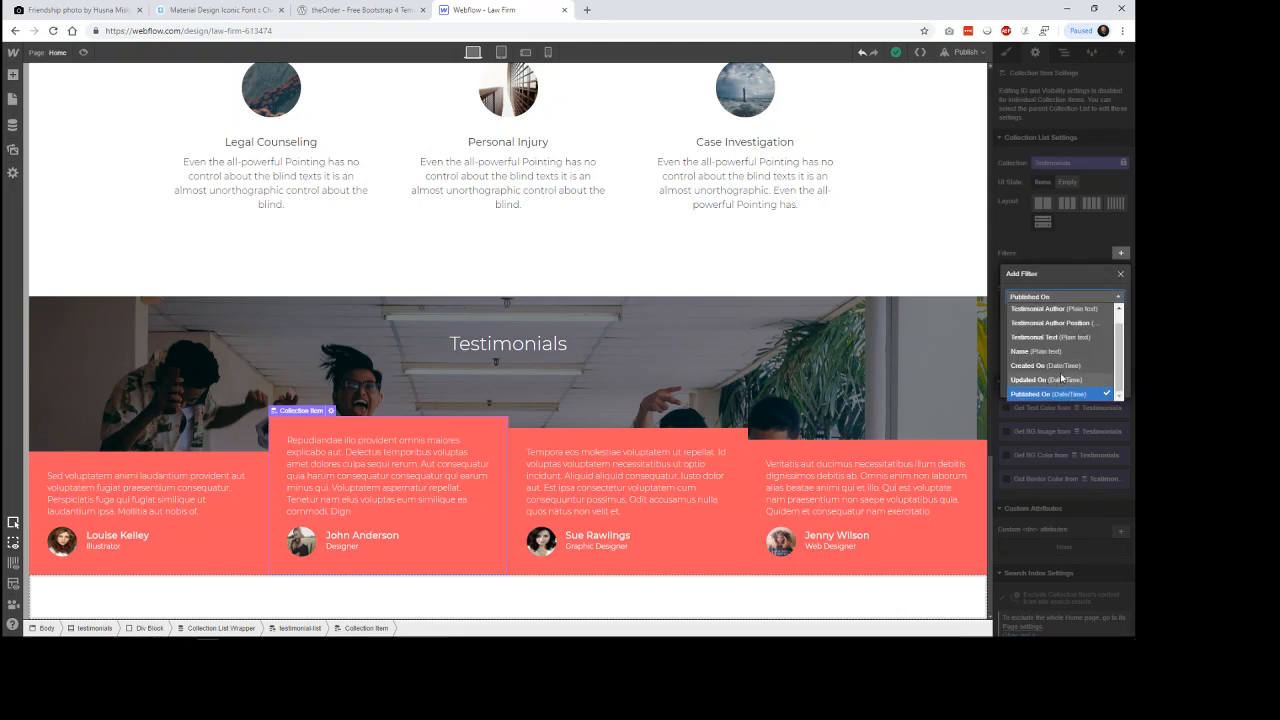
pyautogui.scroll(1, 1054, 350)
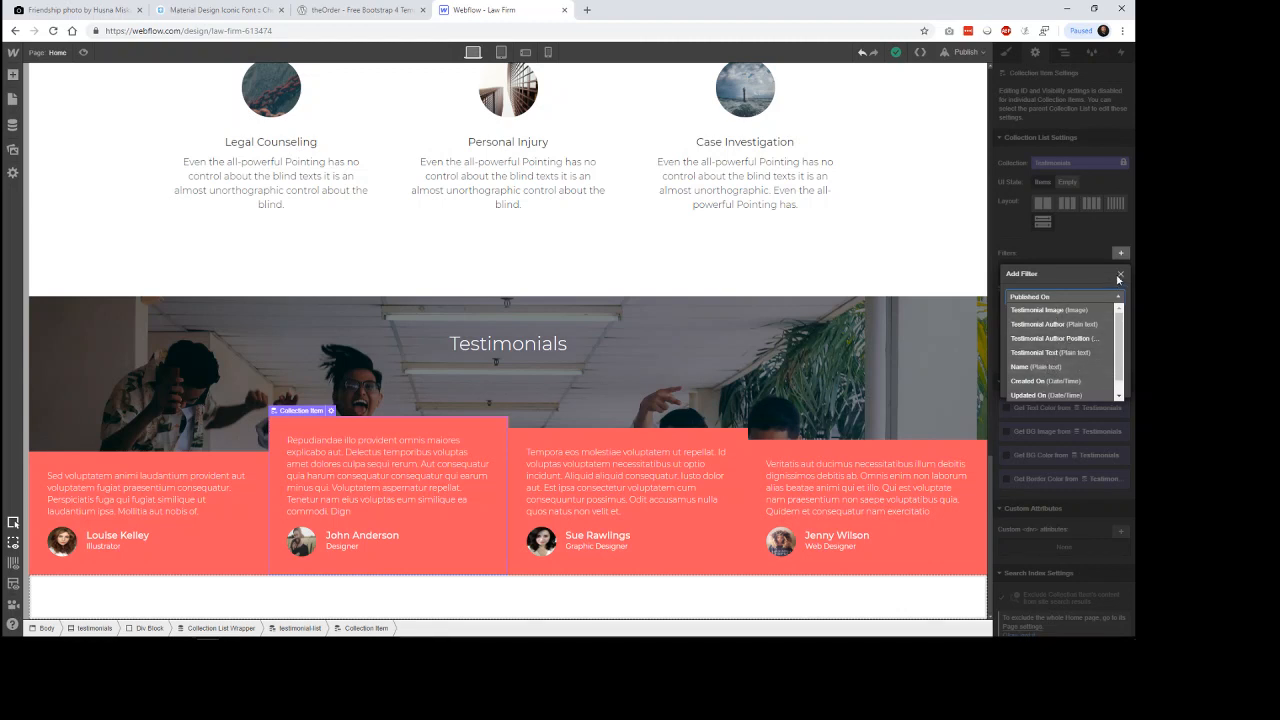
pyautogui.scroll(-1, 1080, 350)
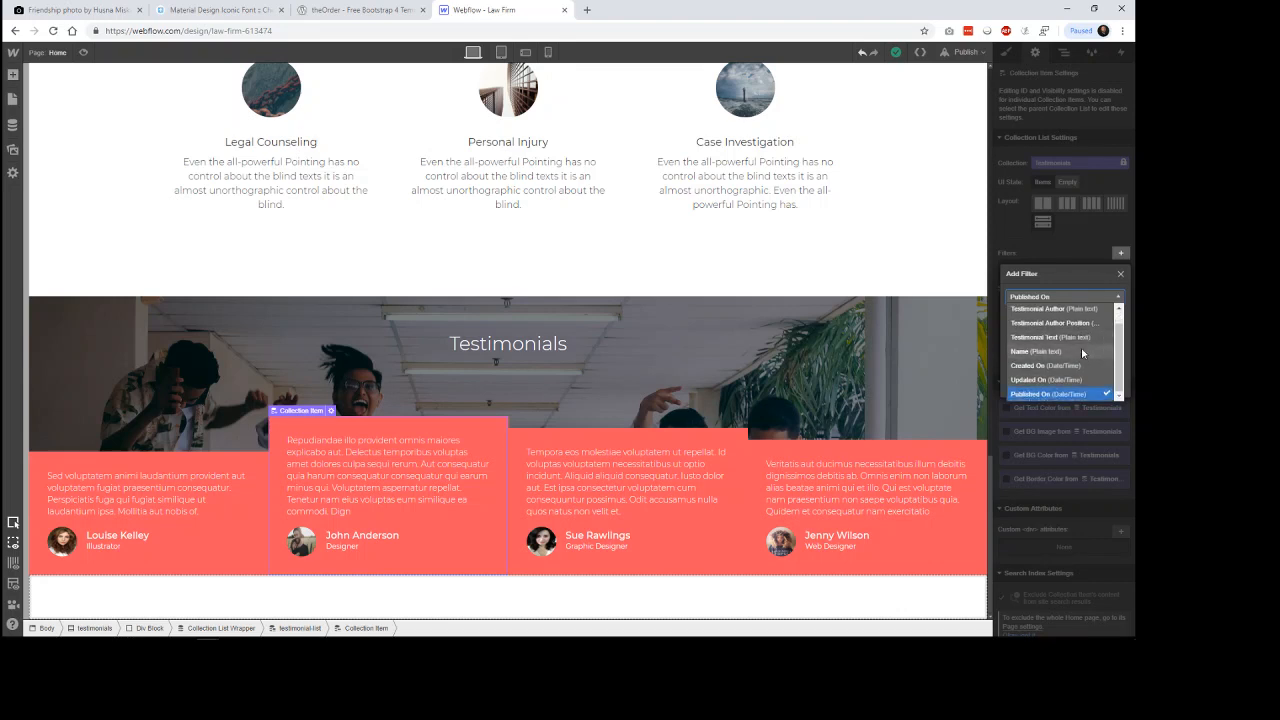
pyautogui.scroll(1, 1080, 348)
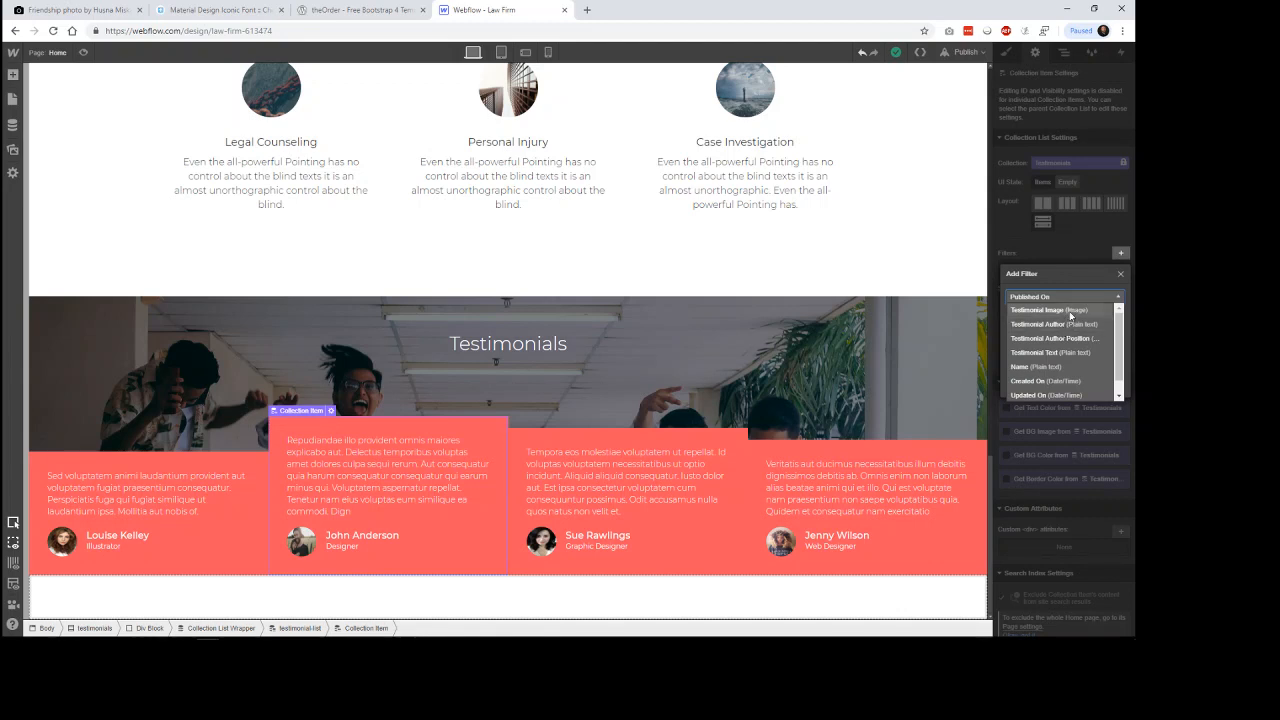
pyautogui.click(1080, 310)
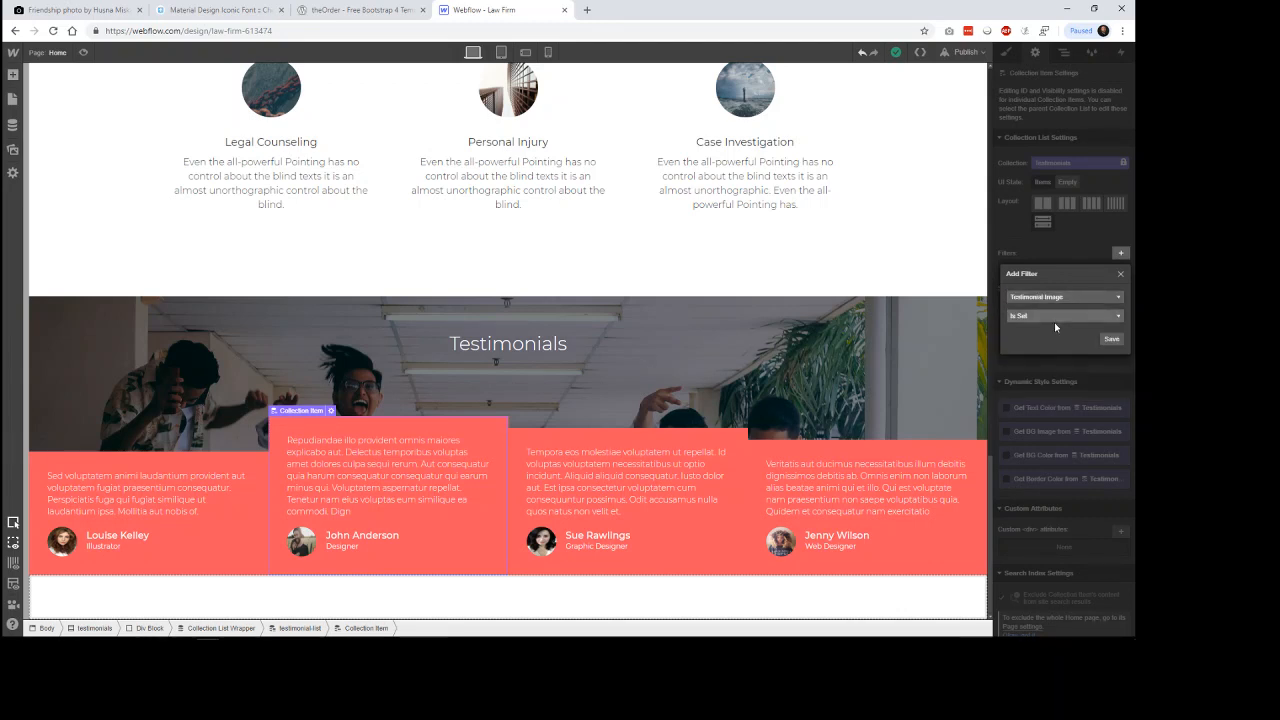
pyautogui.click(1049, 315)
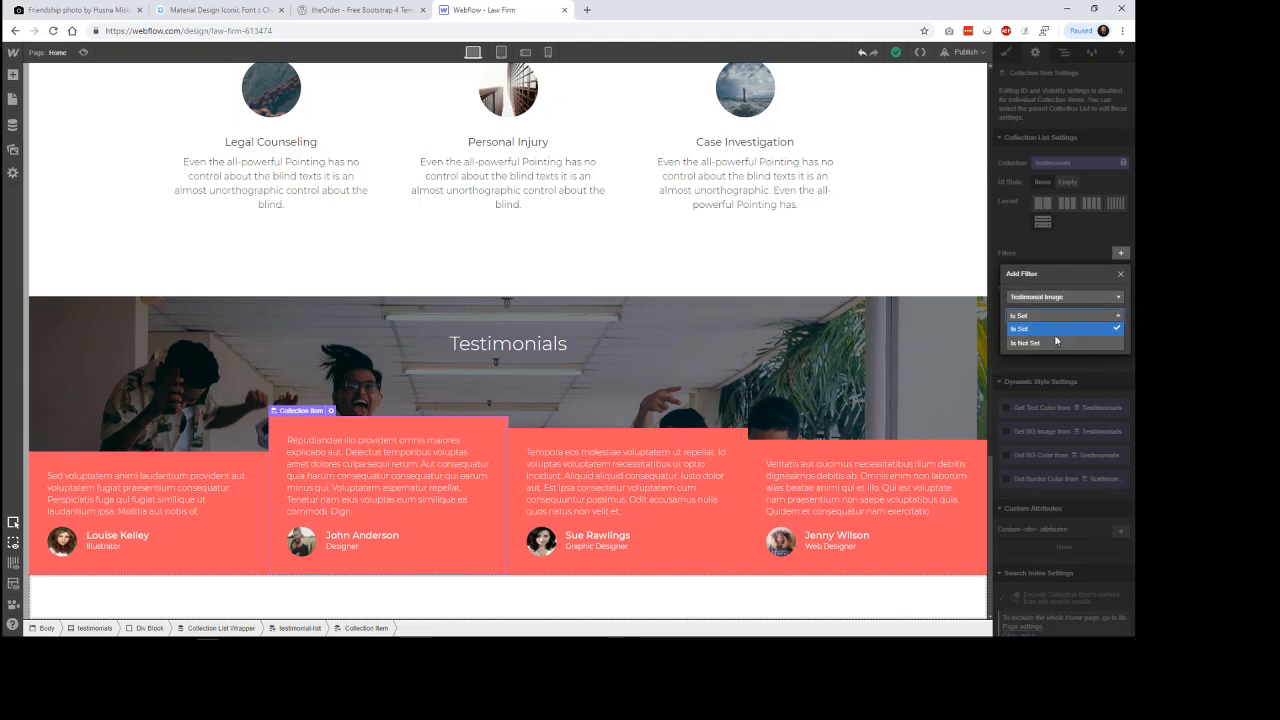
pyautogui.click(1047, 344)
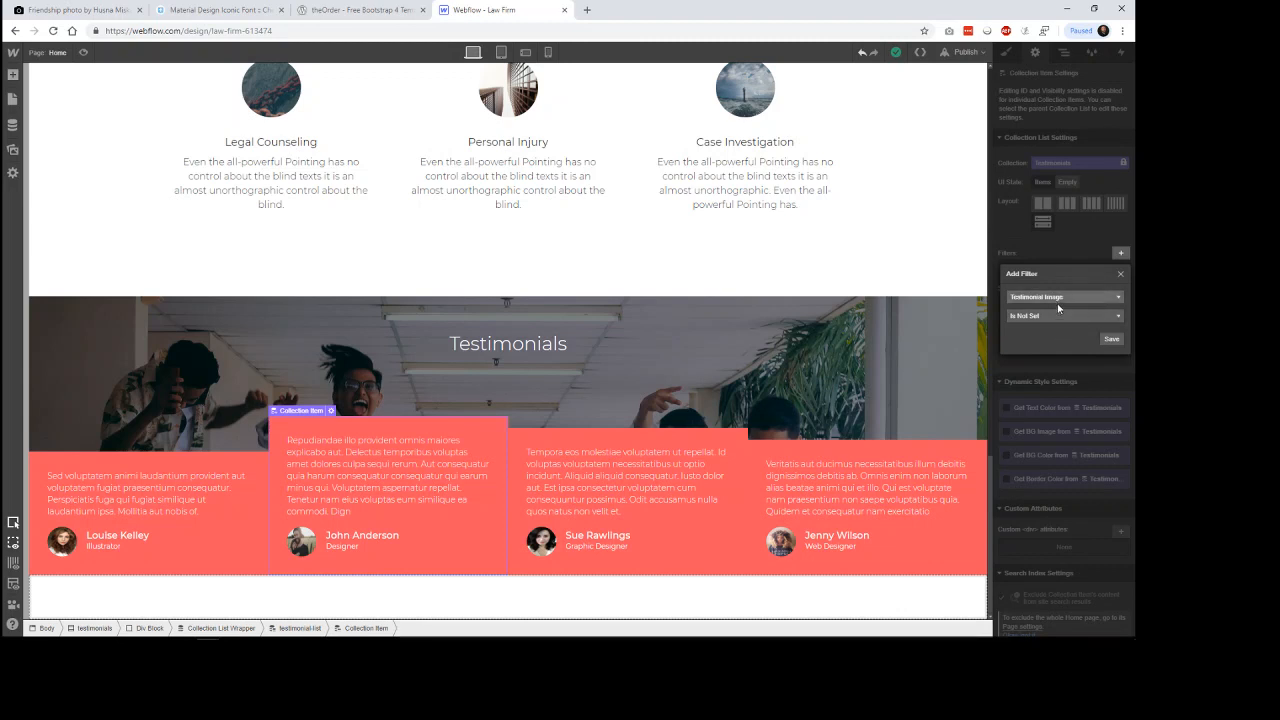
pyautogui.click(1058, 323)
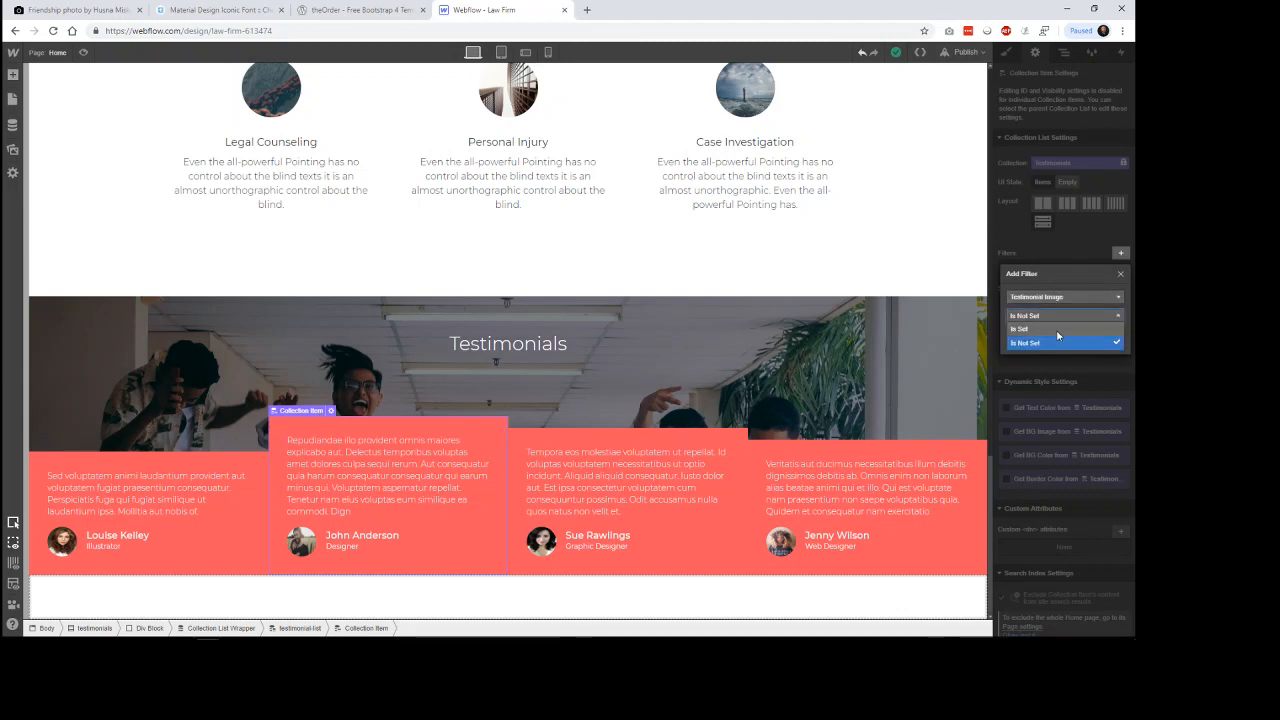
pyautogui.click(1059, 334)
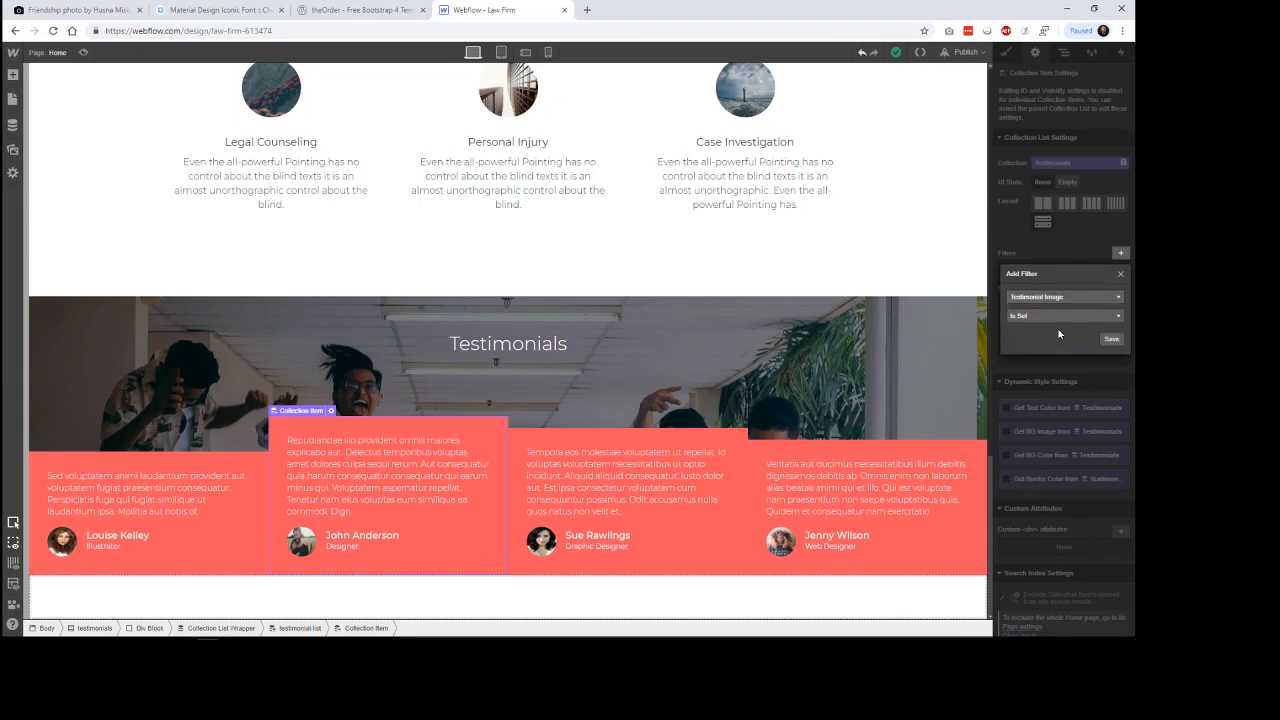
pyautogui.click(1121, 274)
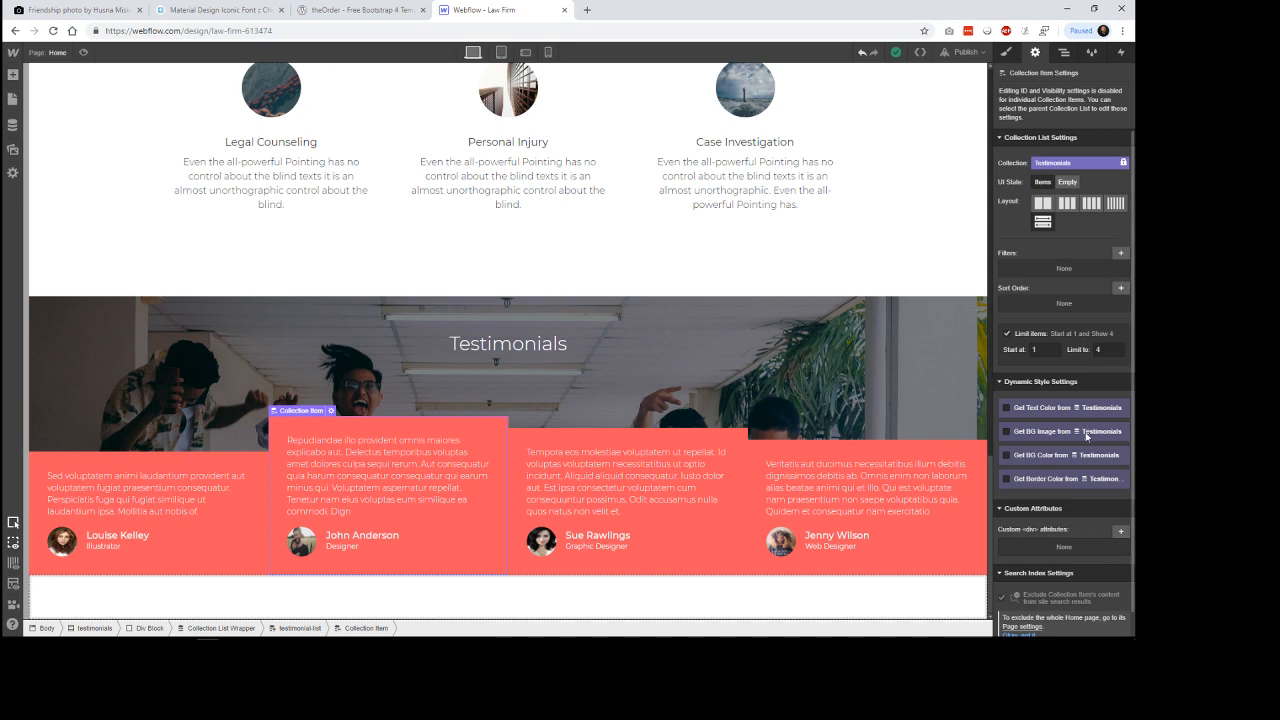
# Enable the Collection Item's dynamic background color from the Testimonials collection and try to connect a field to it.
pyautogui.scroll(-1, 1075, 493)
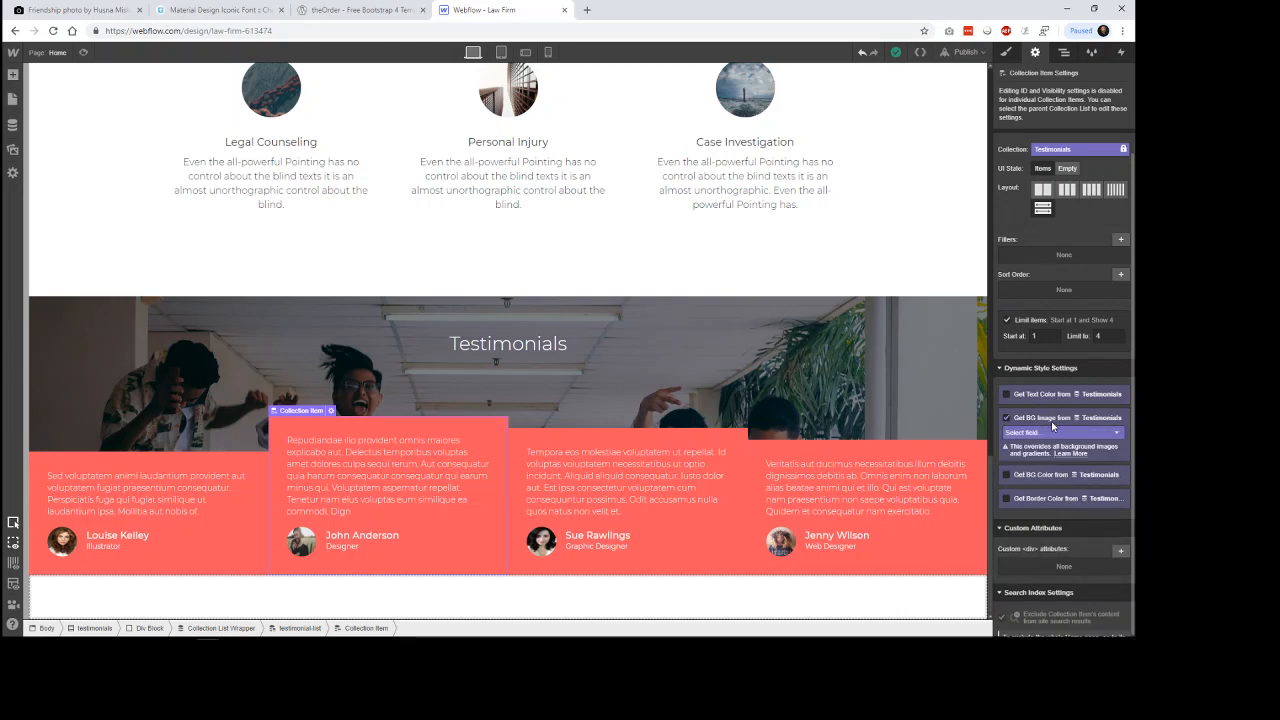
pyautogui.click(1050, 448)
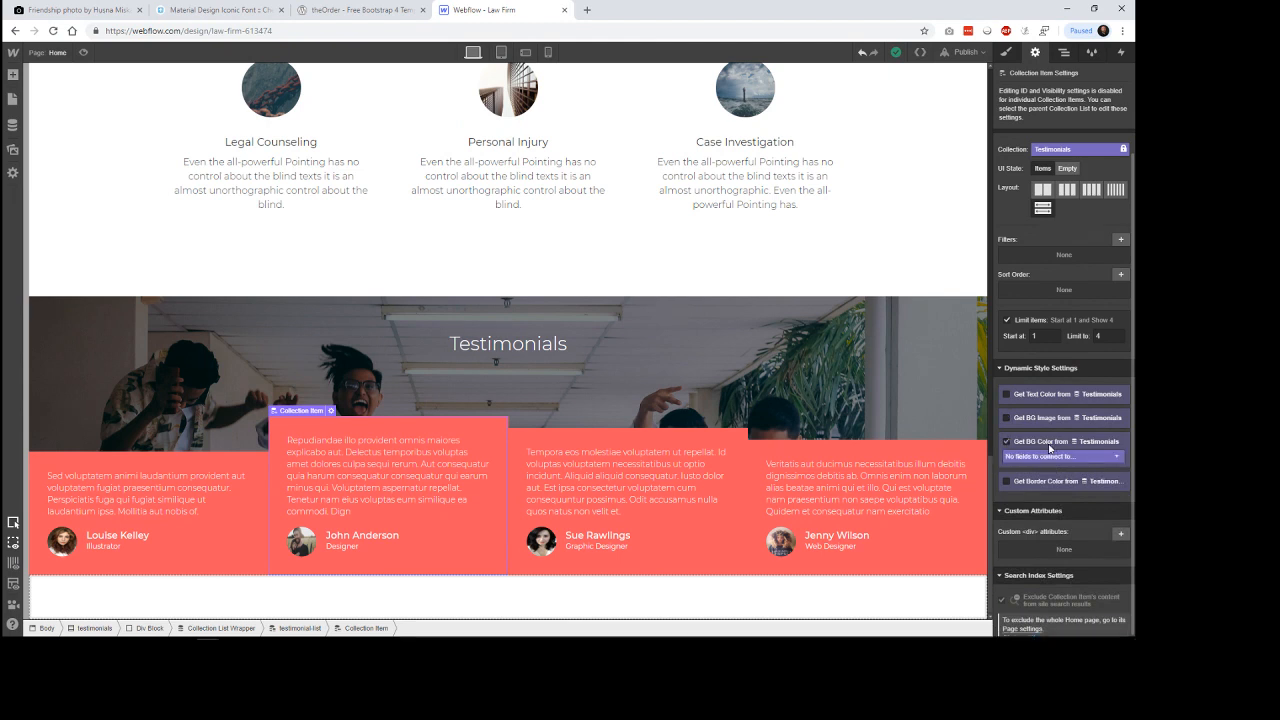
pyautogui.click(1062, 458)
pyautogui.click(1060, 468)
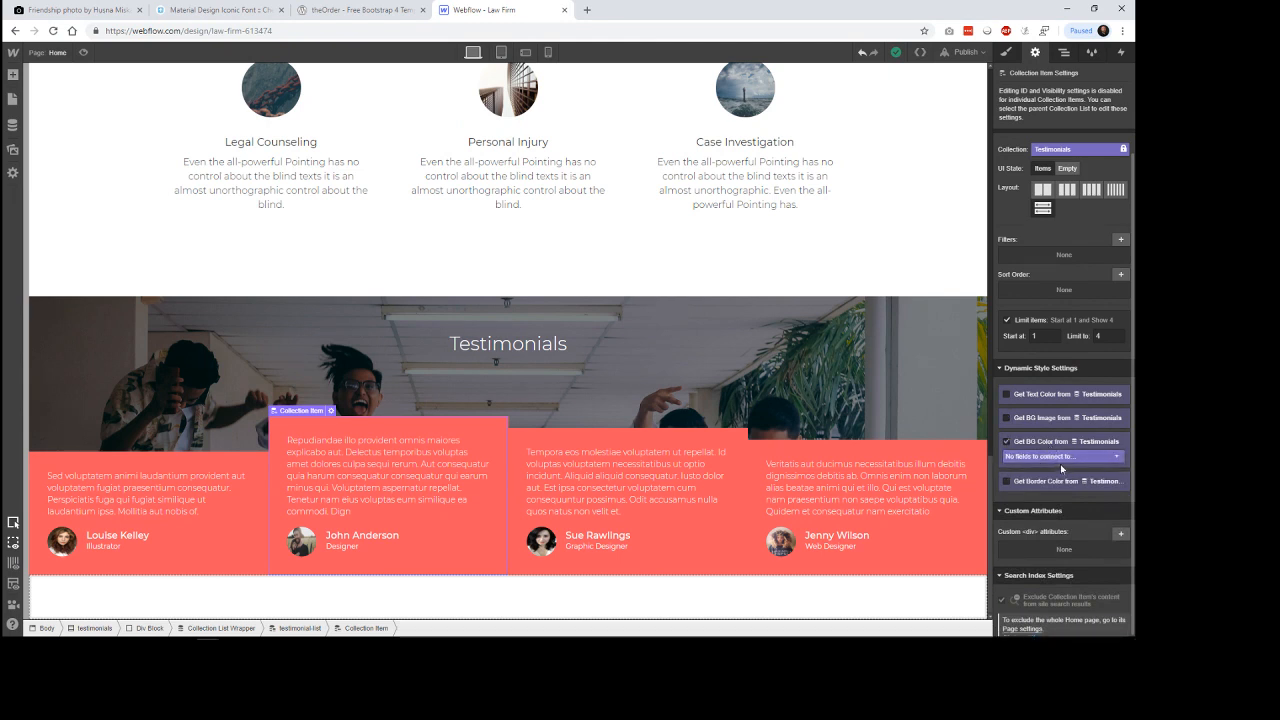
# Review the Testimonials collection's entries in the CMS and check theOrder template for comparison.
pyautogui.click(13, 126)
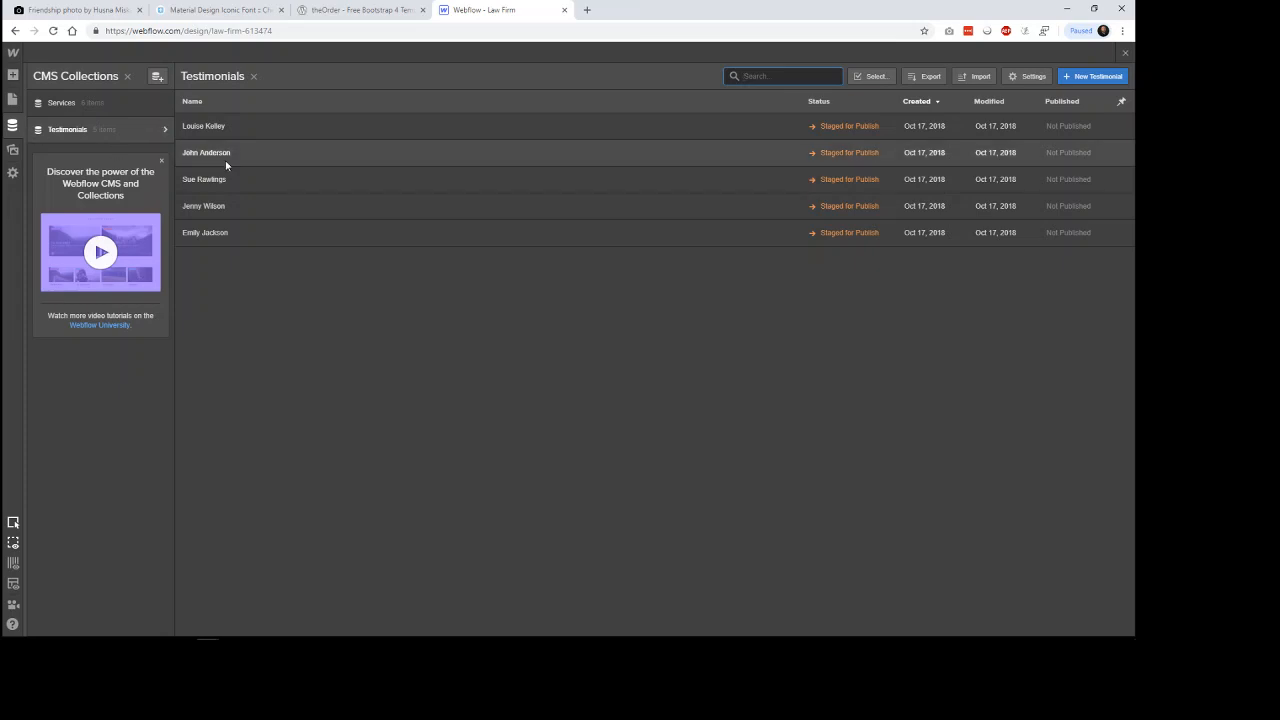
pyautogui.click(362, 10)
pyautogui.click(470, 10)
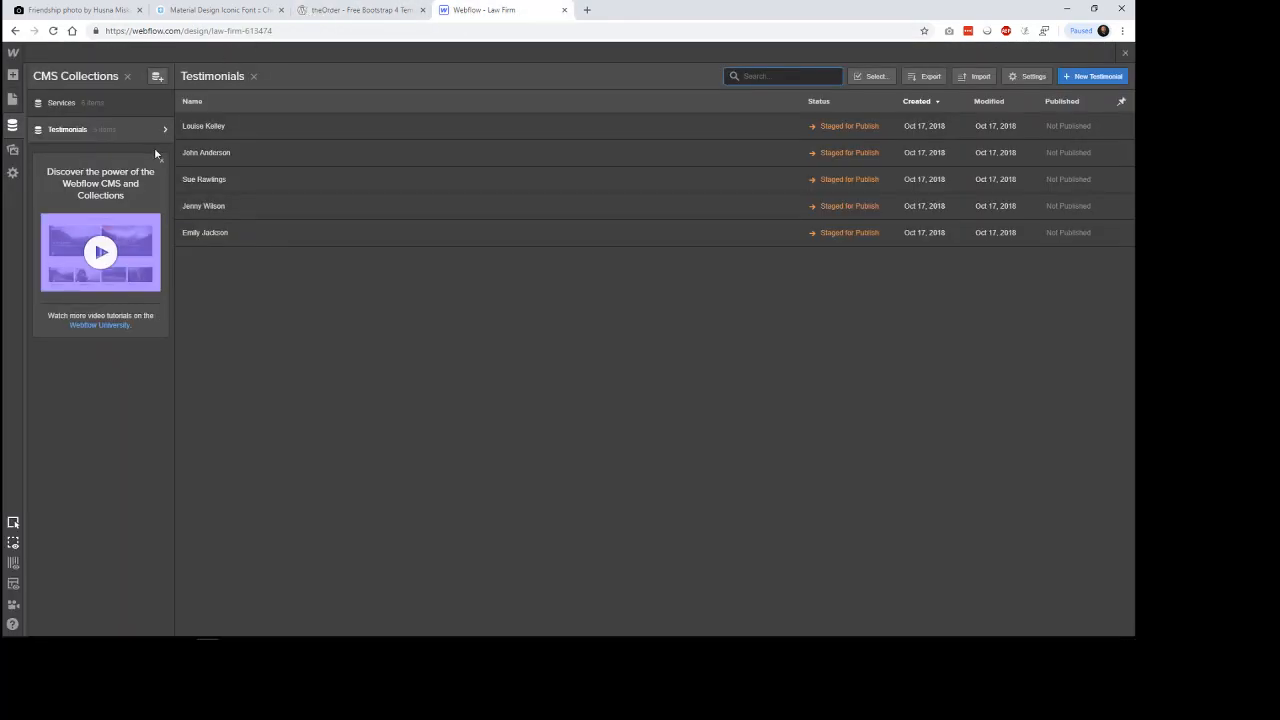
pyautogui.click(12, 77)
pyautogui.scroll(2, 310, 500)
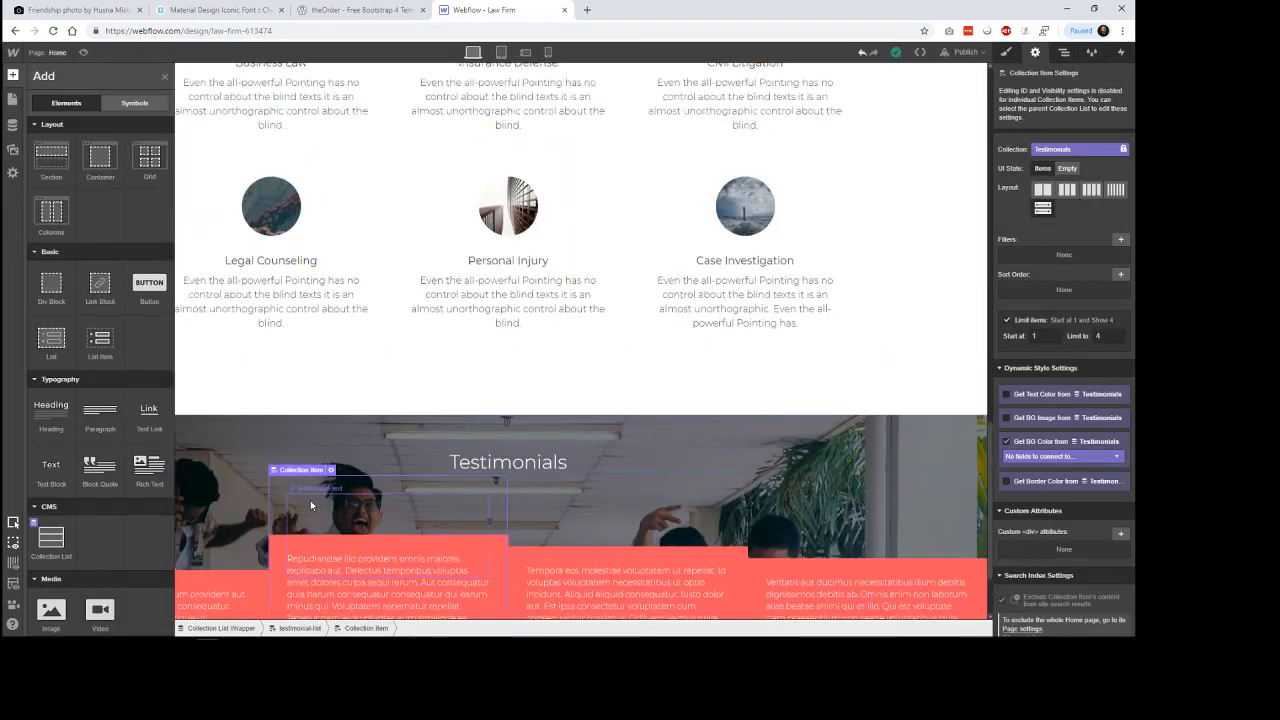
pyautogui.scroll(-2, 312, 505)
pyautogui.click(249, 600)
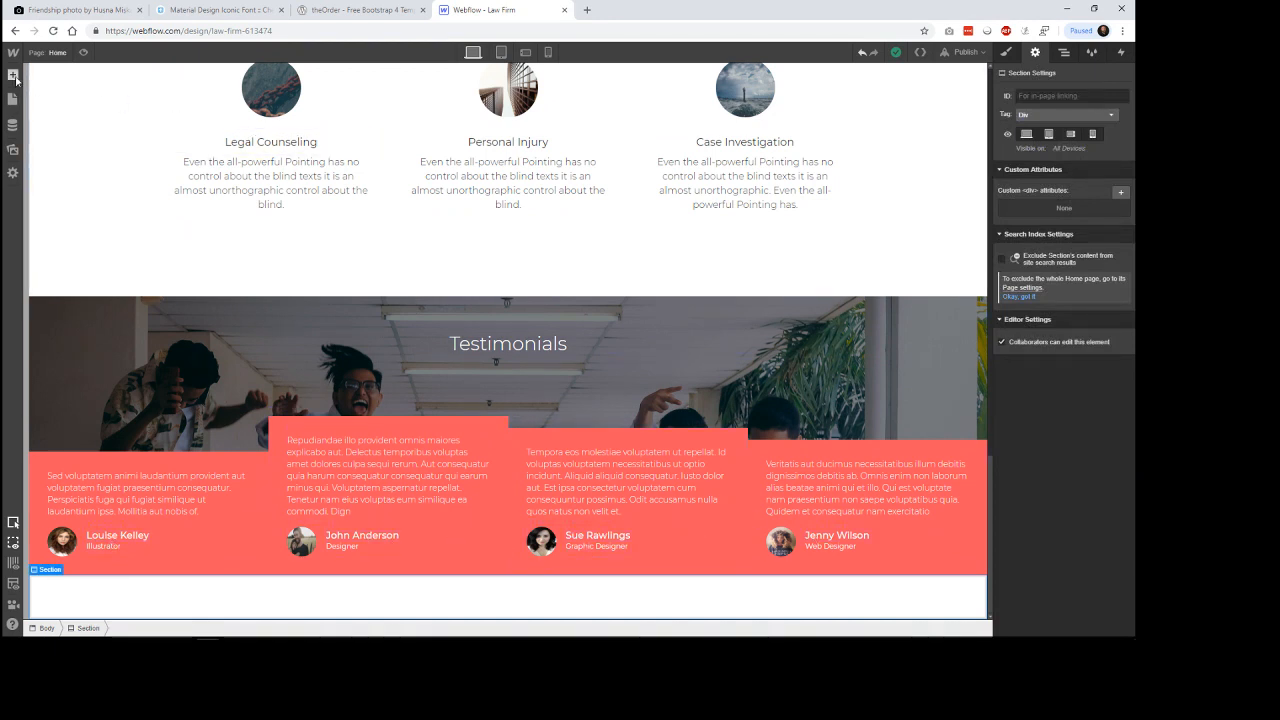
# Add a Color field labelled Alternate Color to the Testimonials collection and save the collection.
pyautogui.click(12, 126)
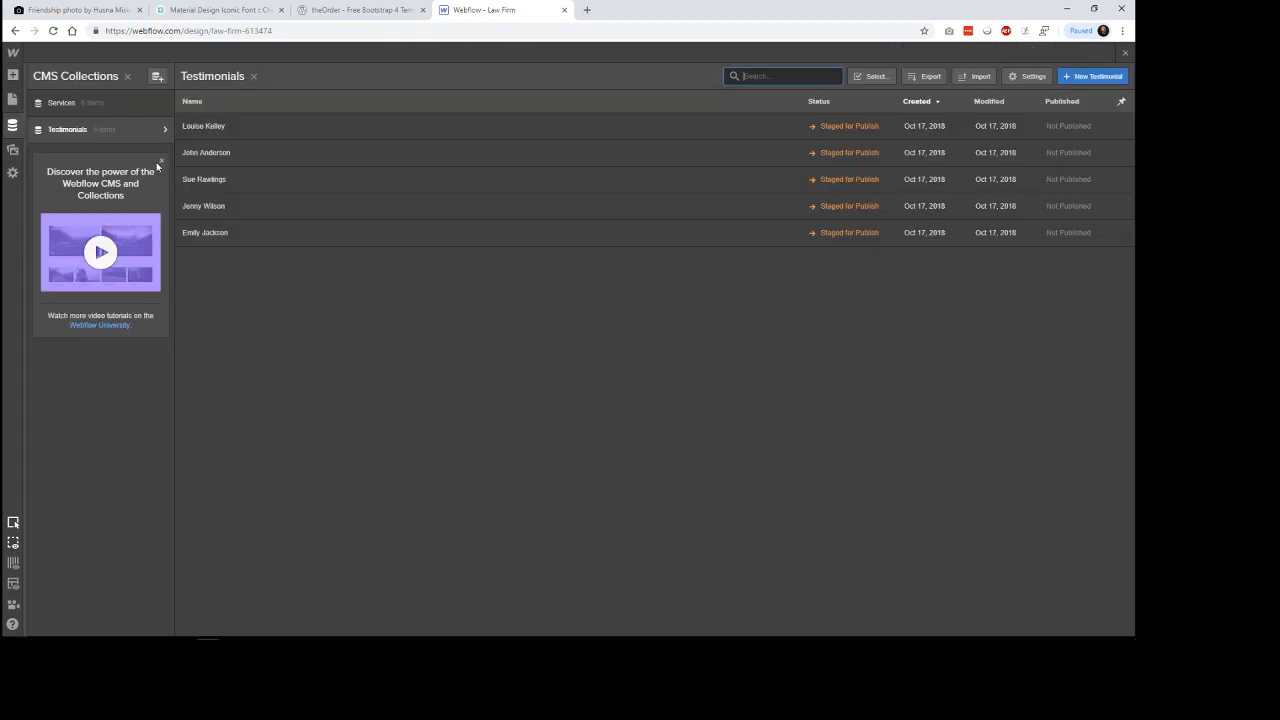
pyautogui.click(216, 128)
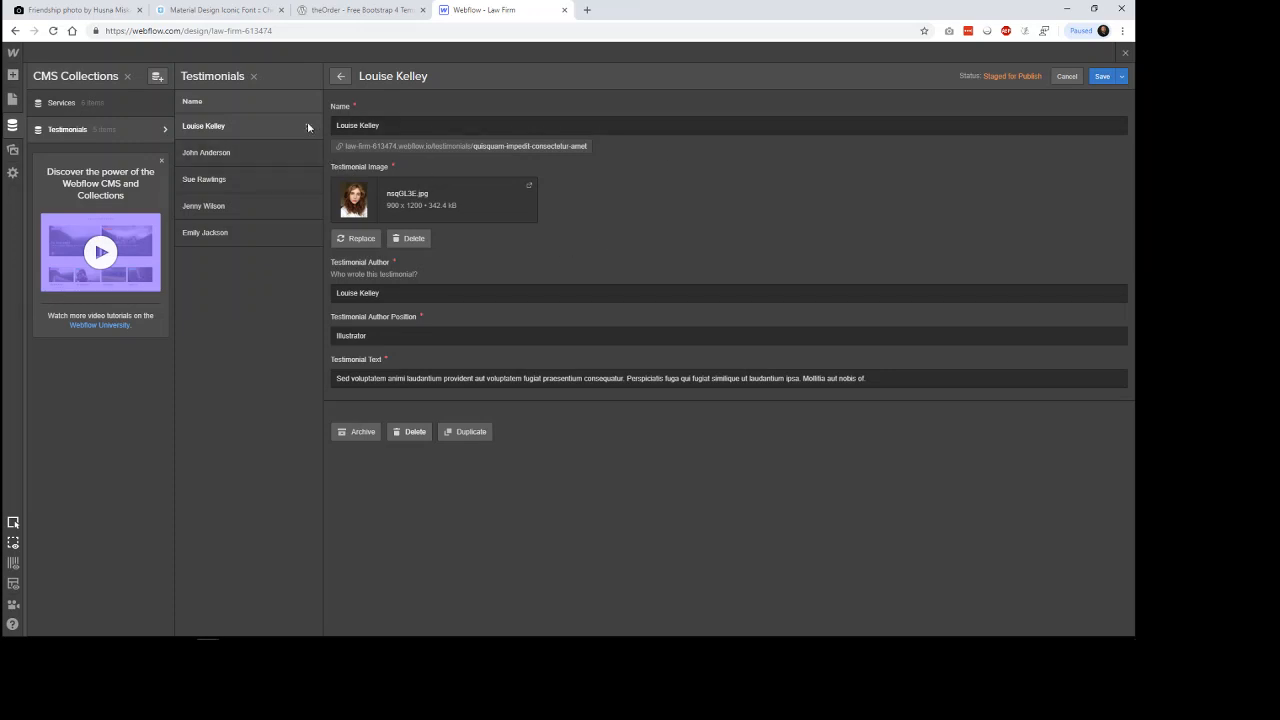
pyautogui.click(164, 130)
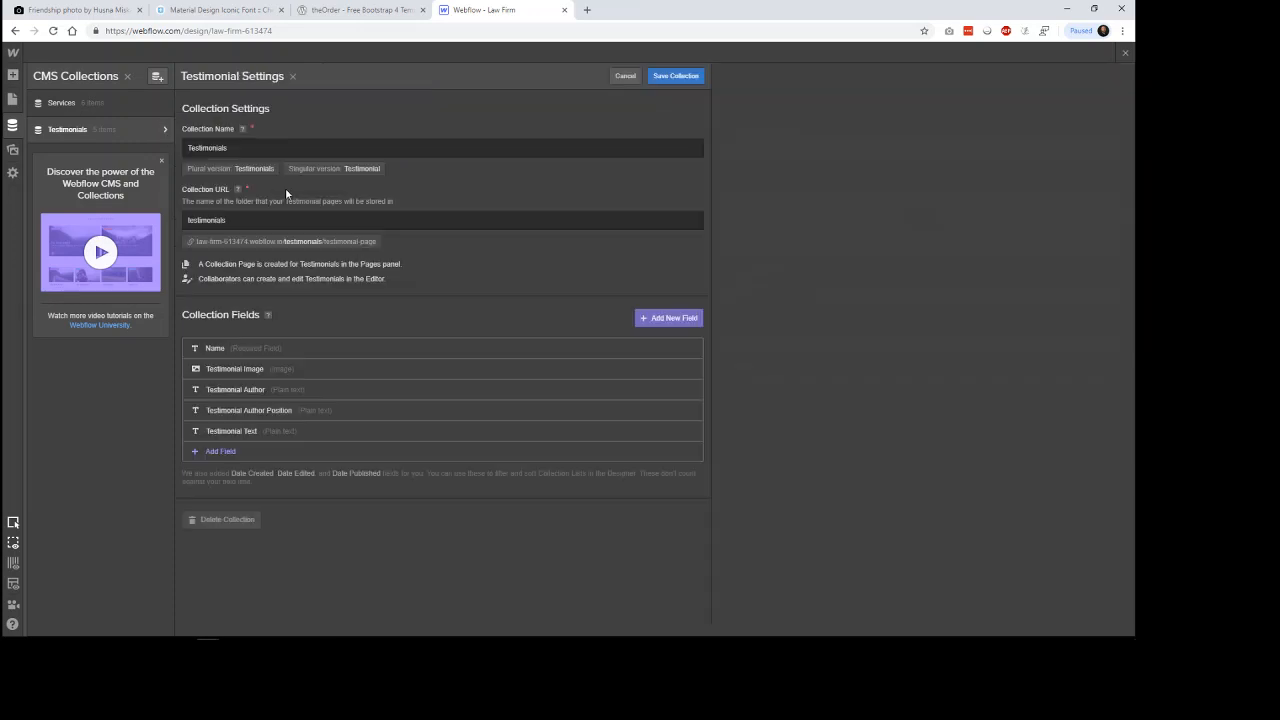
pyautogui.click(334, 459)
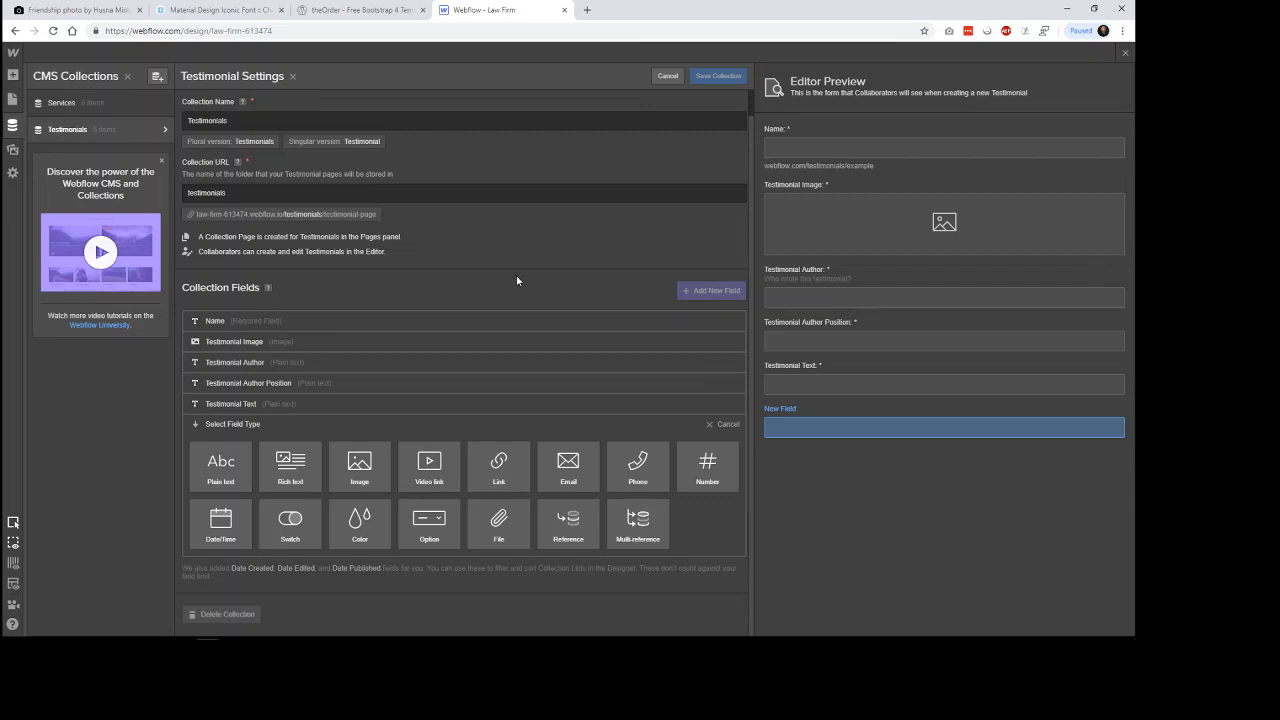
pyautogui.click(359, 533)
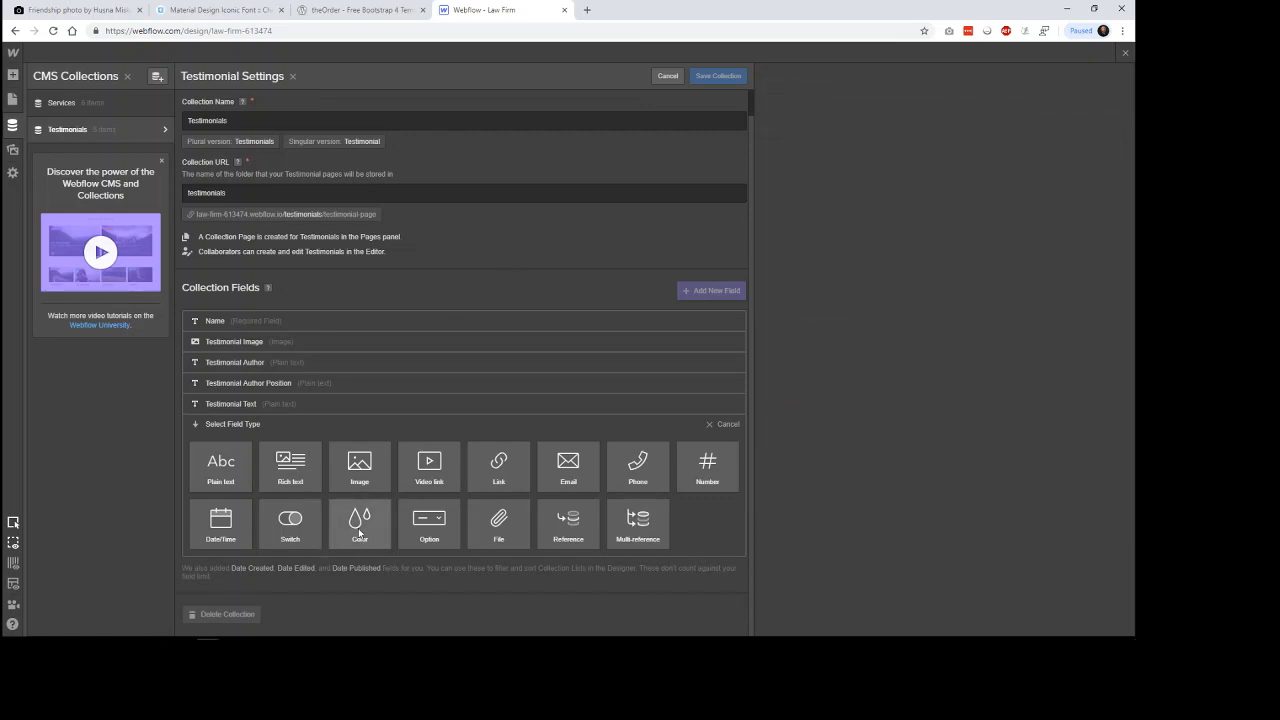
pyautogui.click(358, 528)
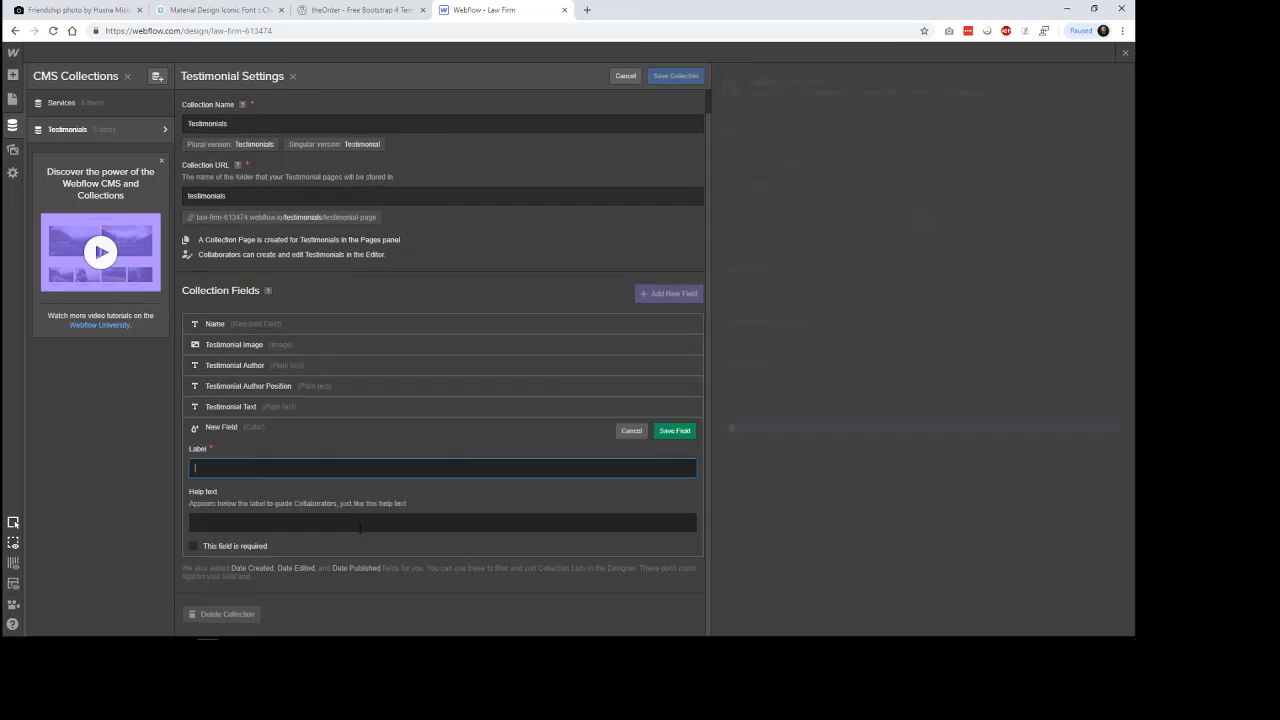
pyautogui.write('Alternati')
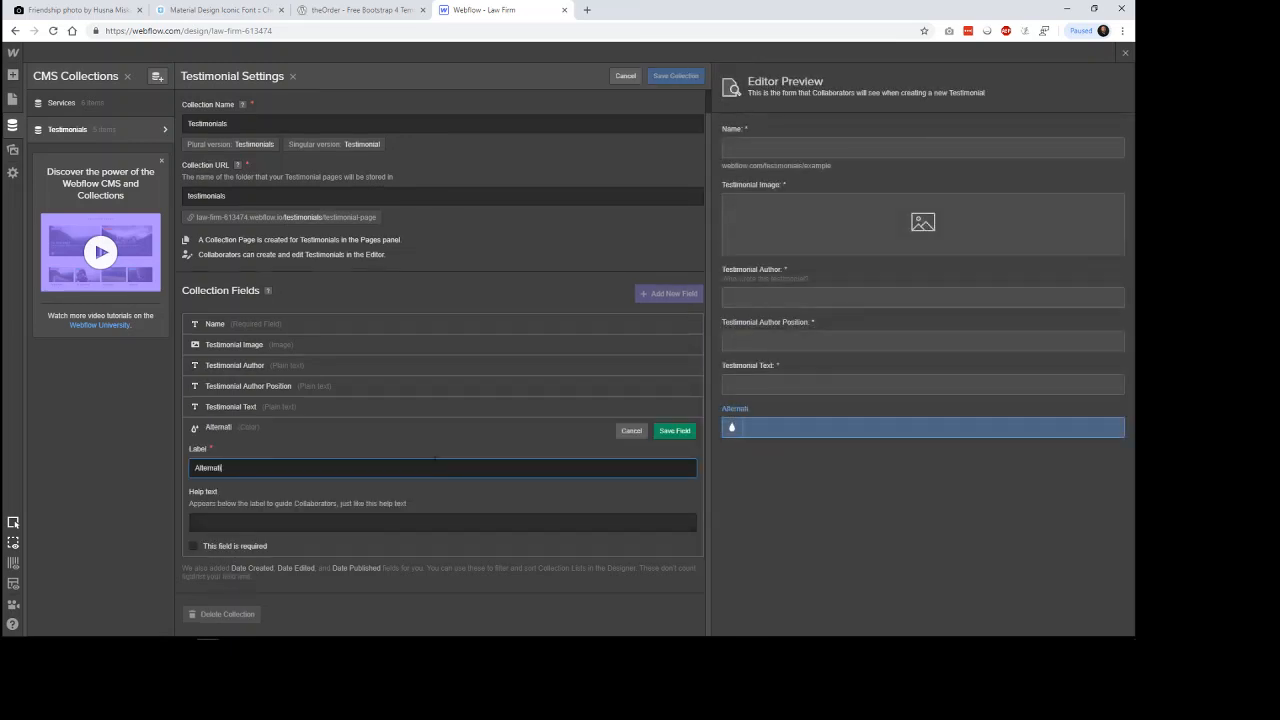
pyautogui.press('BackSpace')
pyautogui.write('e Color')
pyautogui.click(674, 430)
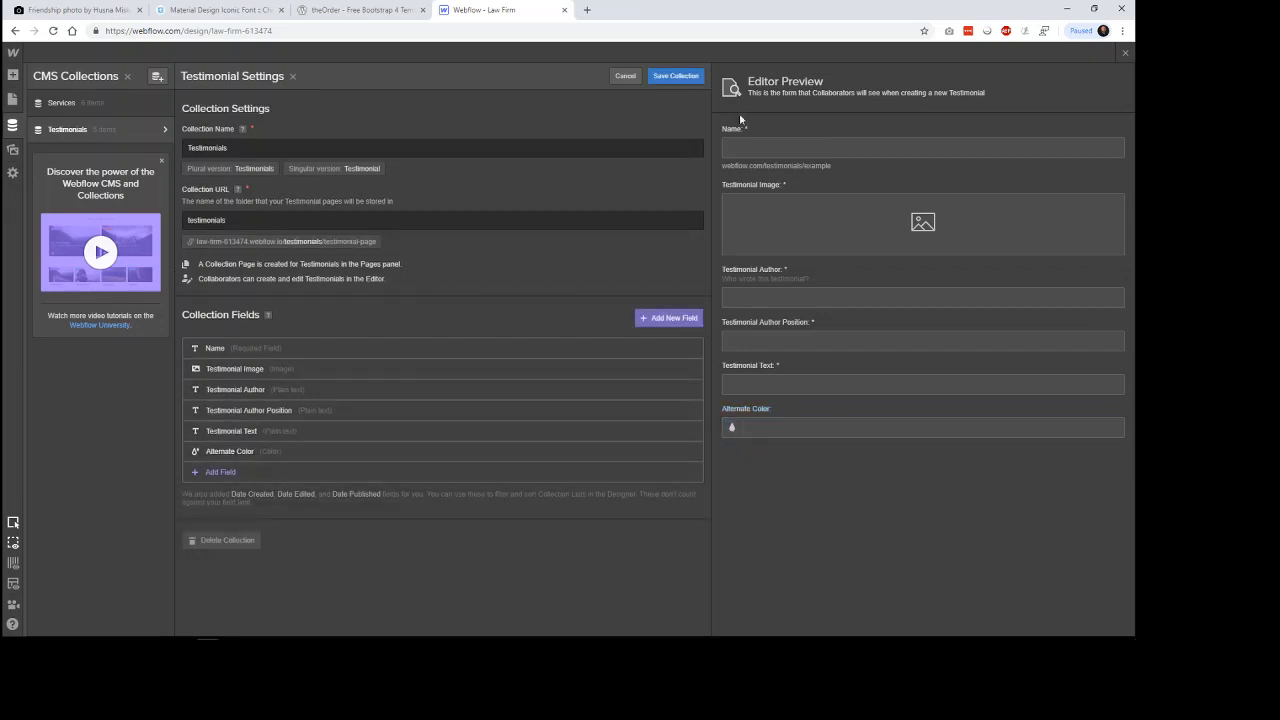
pyautogui.click(670, 76)
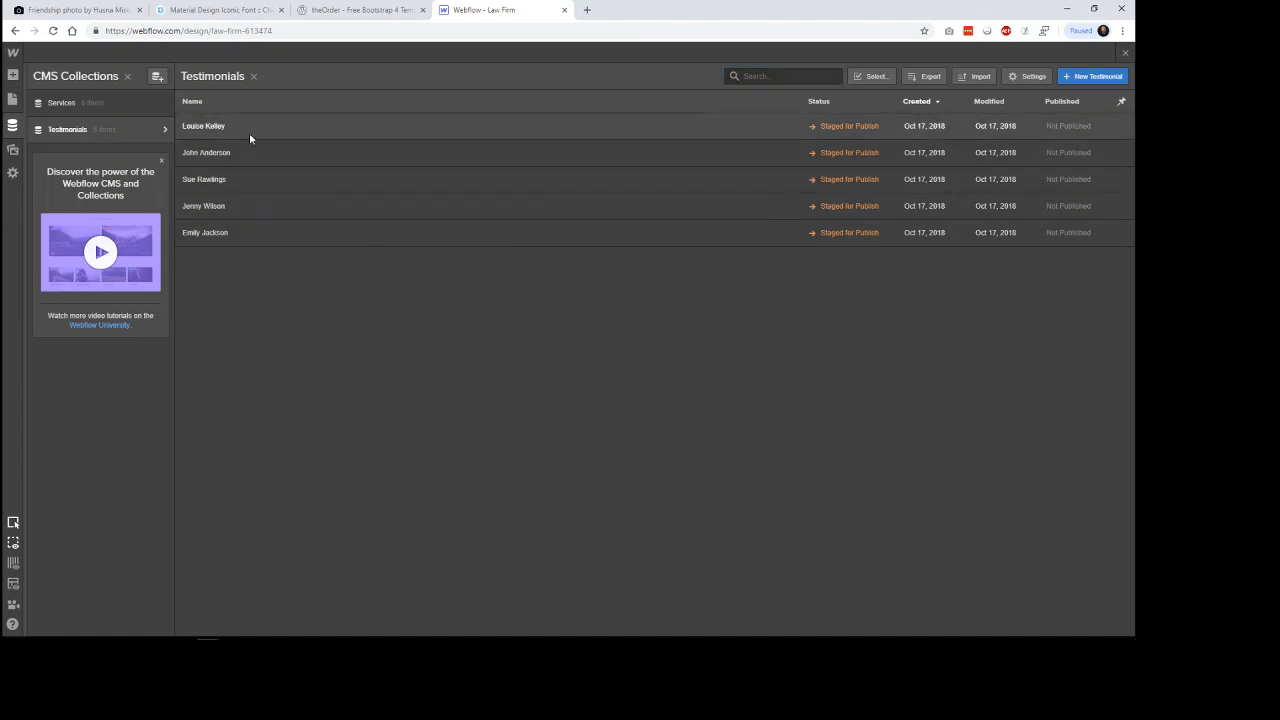
# Inspect the second testimonial card on theOrder template and copy the background color from its .testimony style rule.
pyautogui.click(249, 138)
pyautogui.click(349, 428)
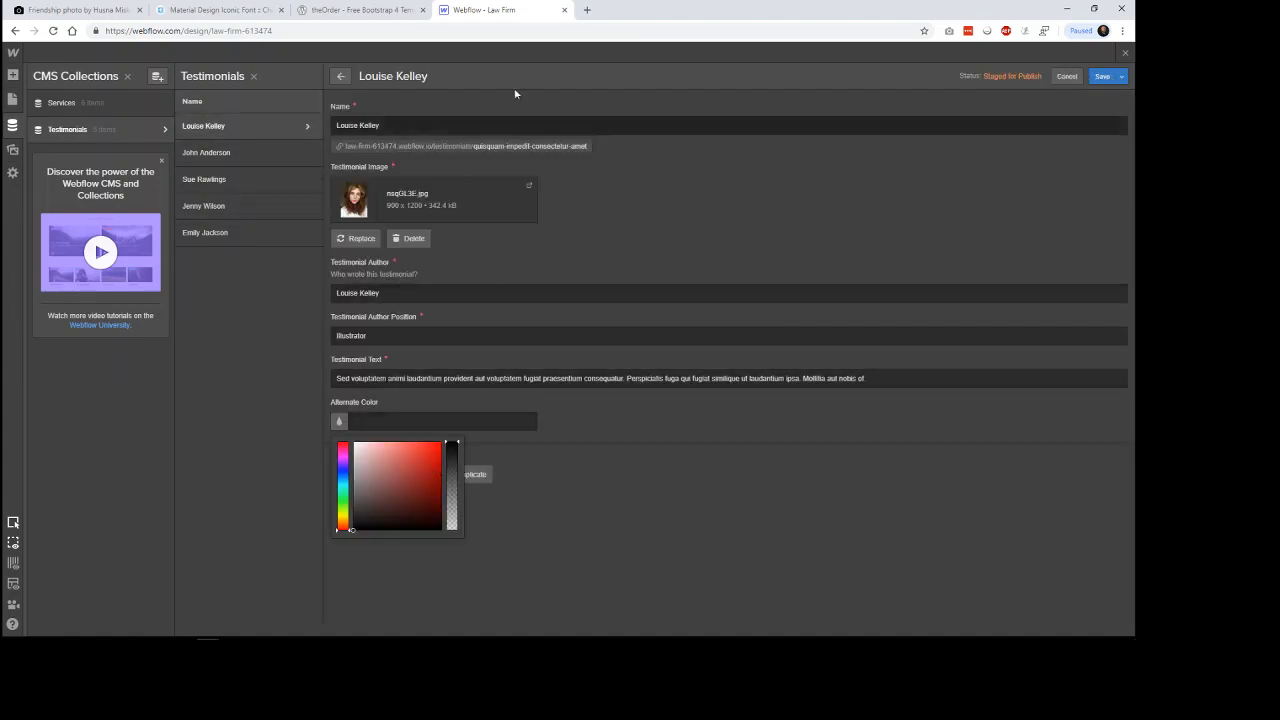
pyautogui.click(358, 10)
pyautogui.rightClick(409, 458)
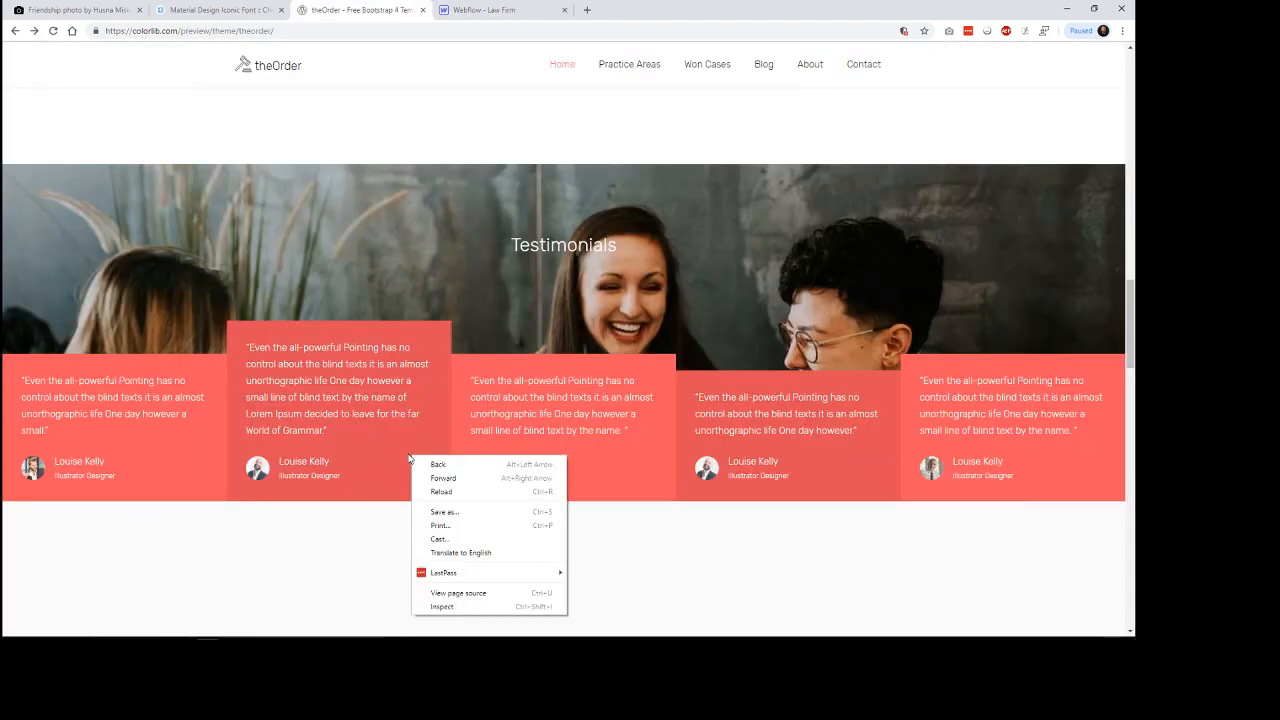
pyautogui.click(471, 606)
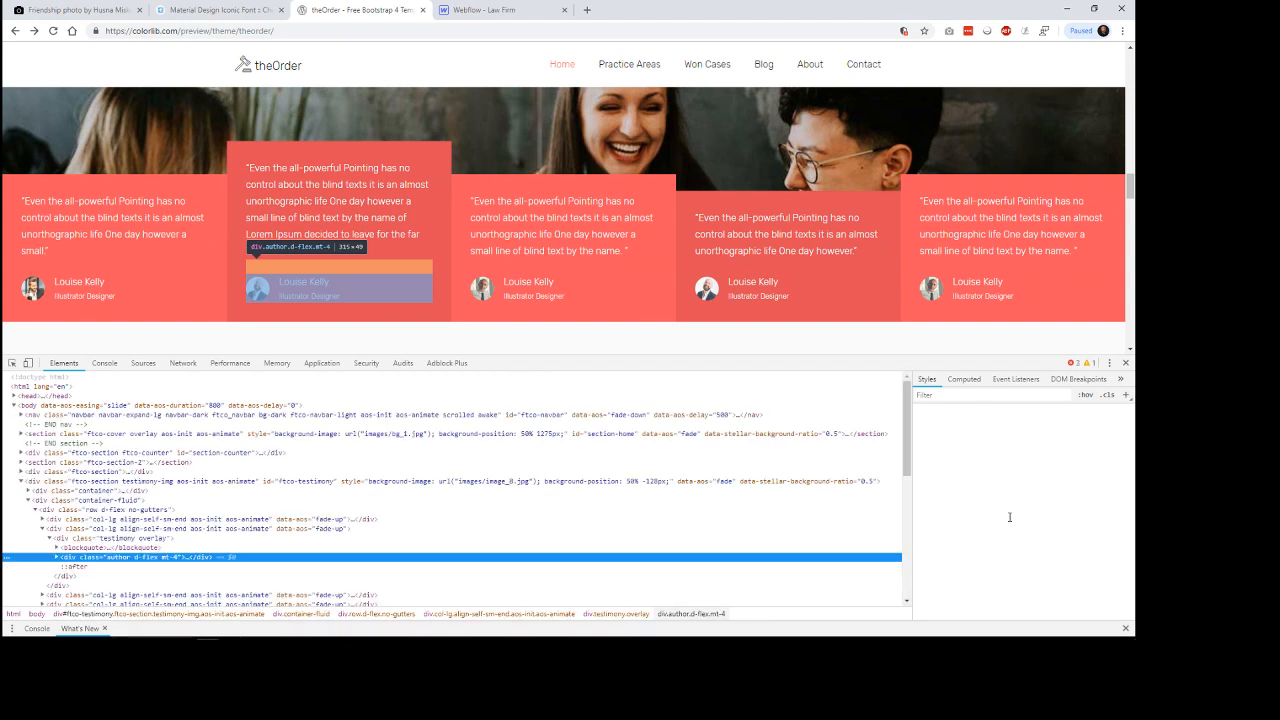
pyautogui.scroll(-3, 1010, 560)
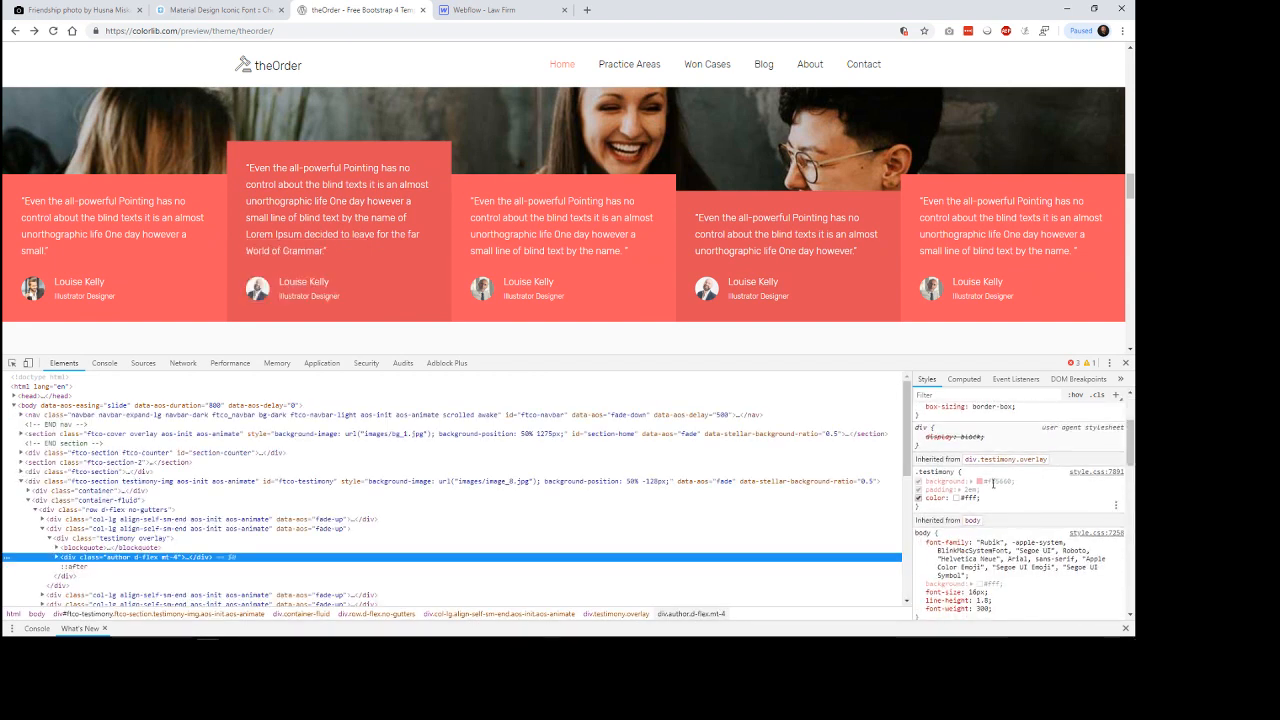
pyautogui.click(990, 484)
pyautogui.hotkey('ctrl', 'c')
pyautogui.scroll(2, 1045, 528)
pyautogui.scroll(-10, 1044, 530)
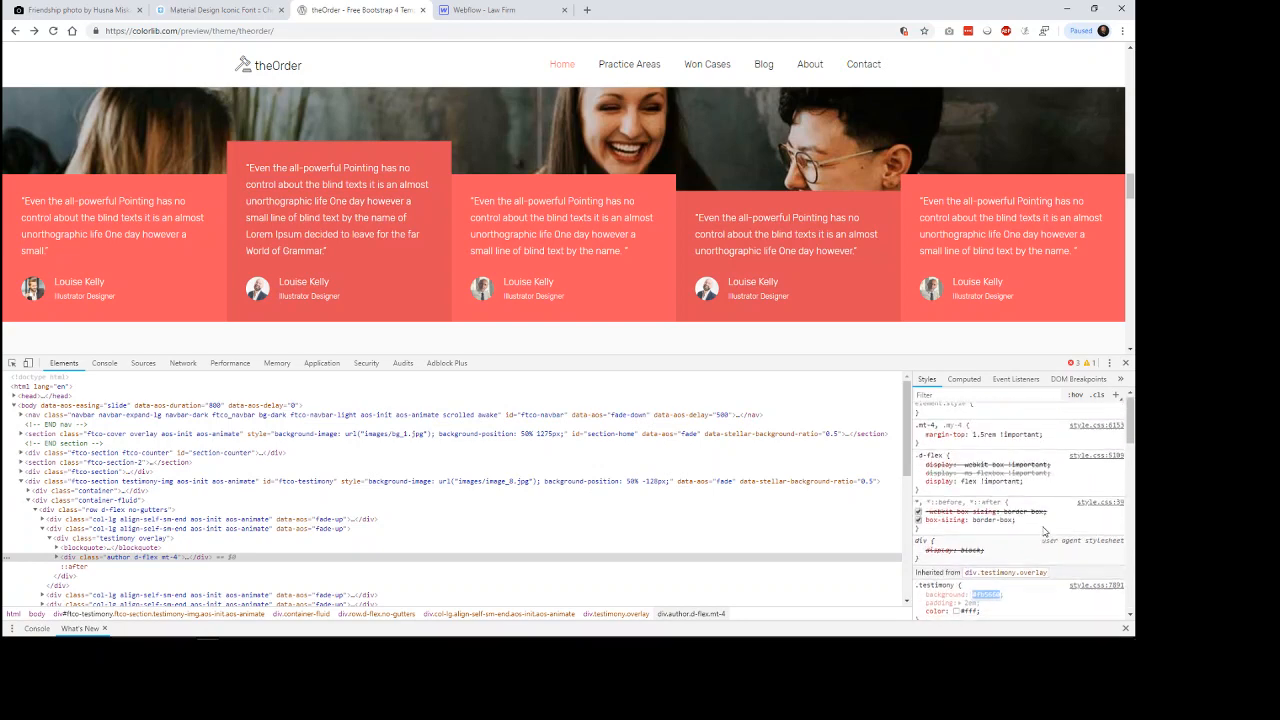
pyautogui.scroll(6, 1044, 530)
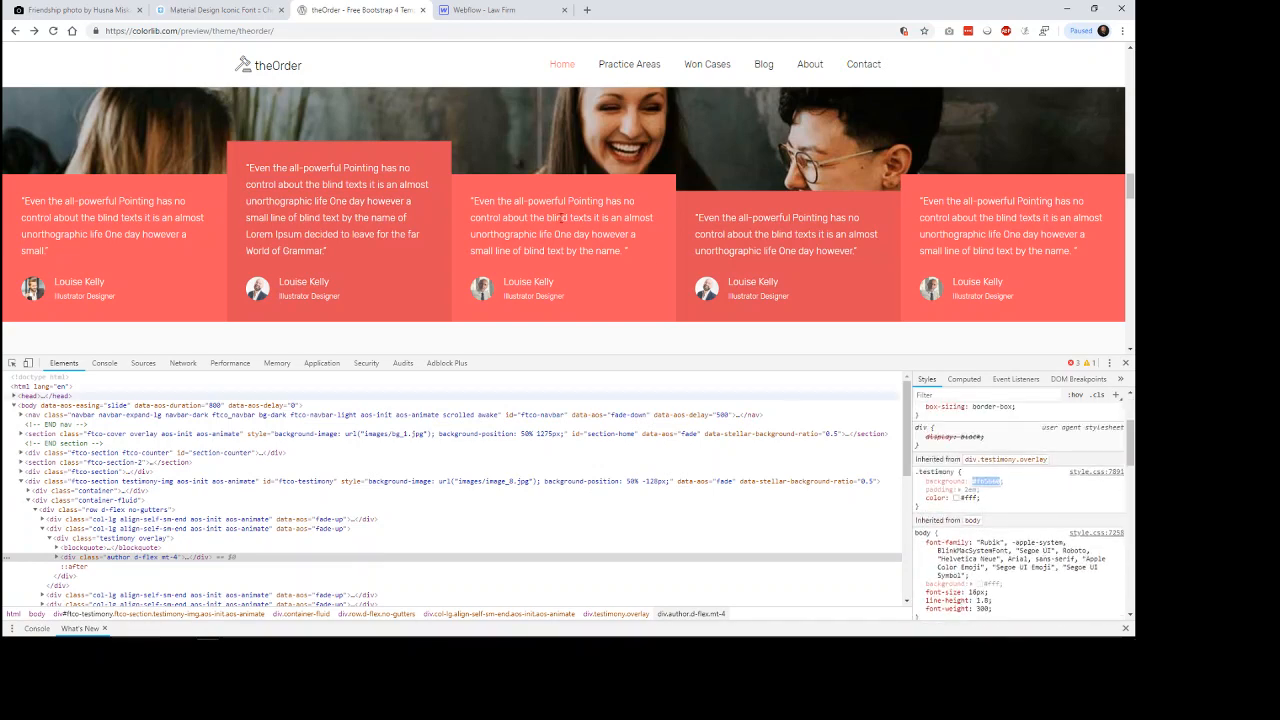
# Paste the copied template background color into the first testimonial's Alternate Color and save the entry in Webflow.
pyautogui.click(518, 6)
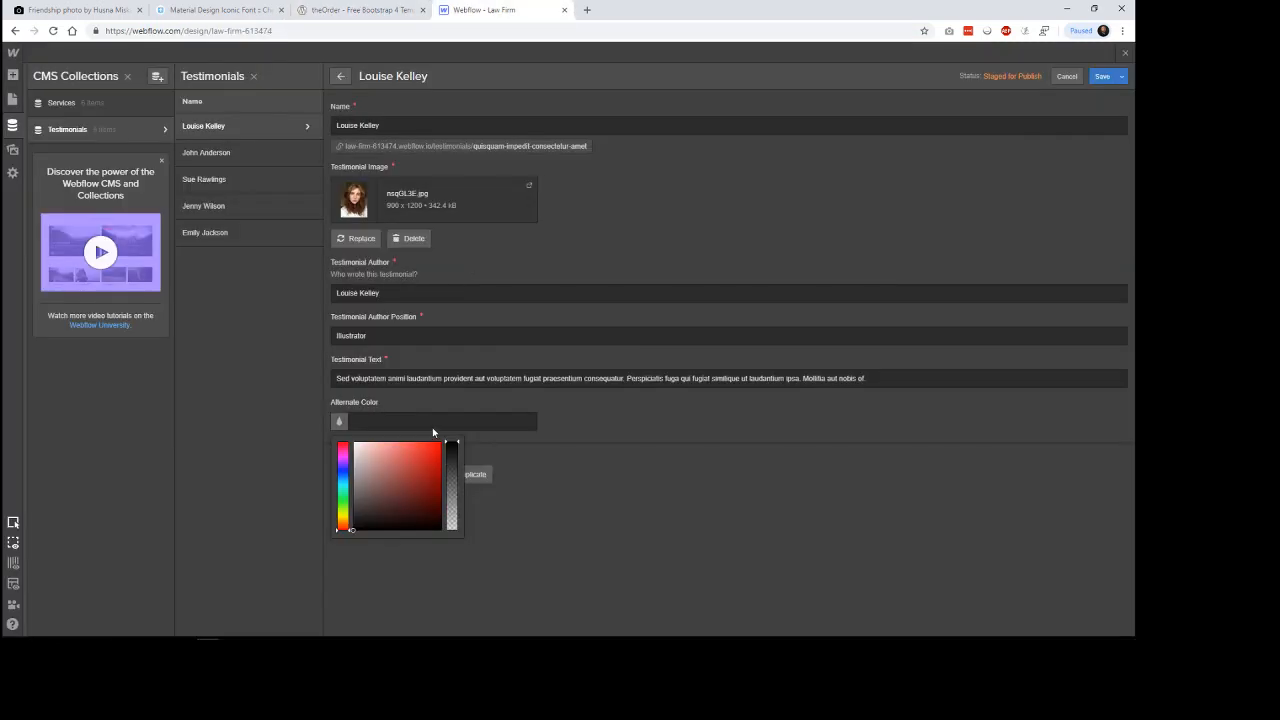
pyautogui.click(548, 465)
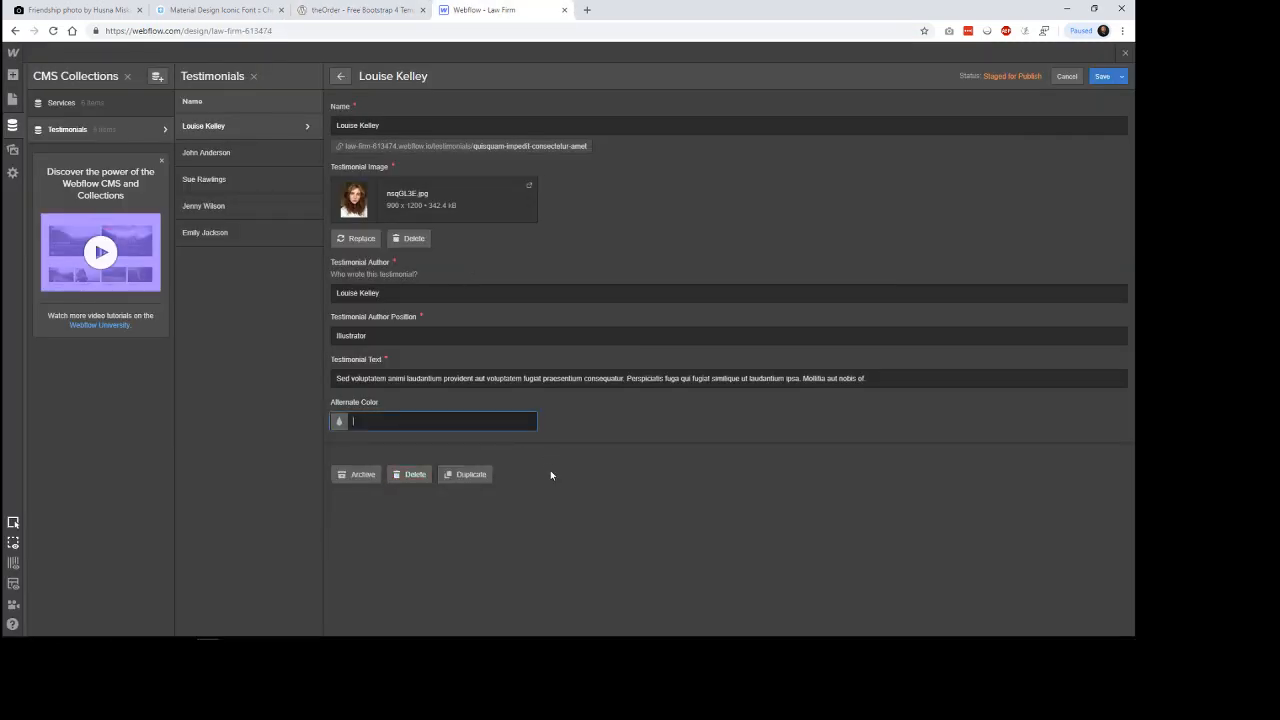
pyautogui.hotkey('ctrl', 'v')
pyautogui.click(1102, 77)
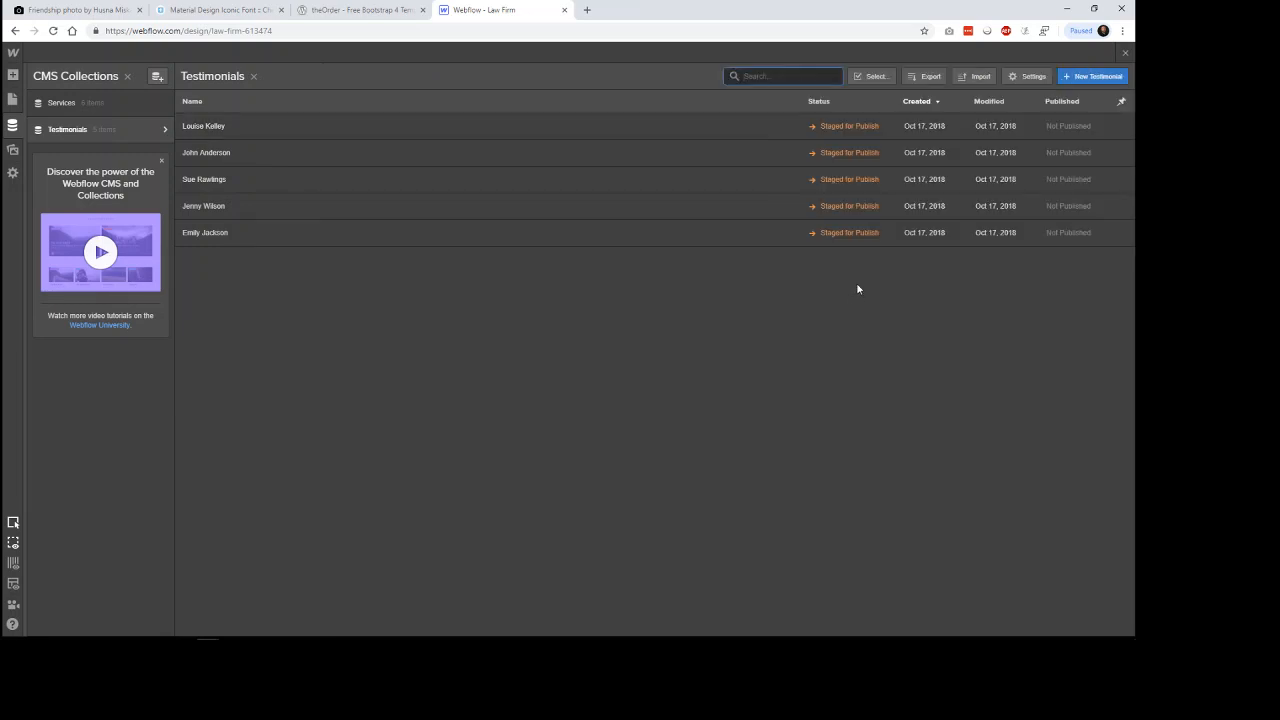
# Select the first testimonial card on the Home page and bind its dynamic background color to the Alternate Color field.
pyautogui.click(334, 10)
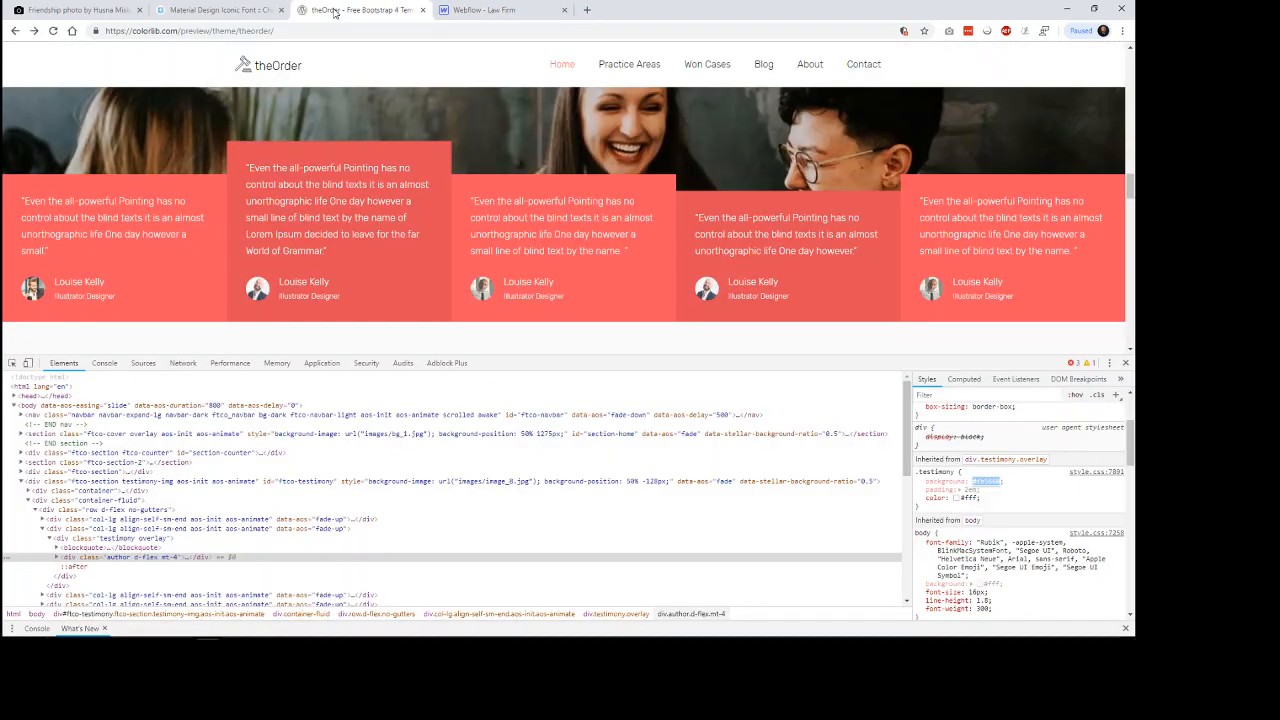
pyautogui.click(490, 10)
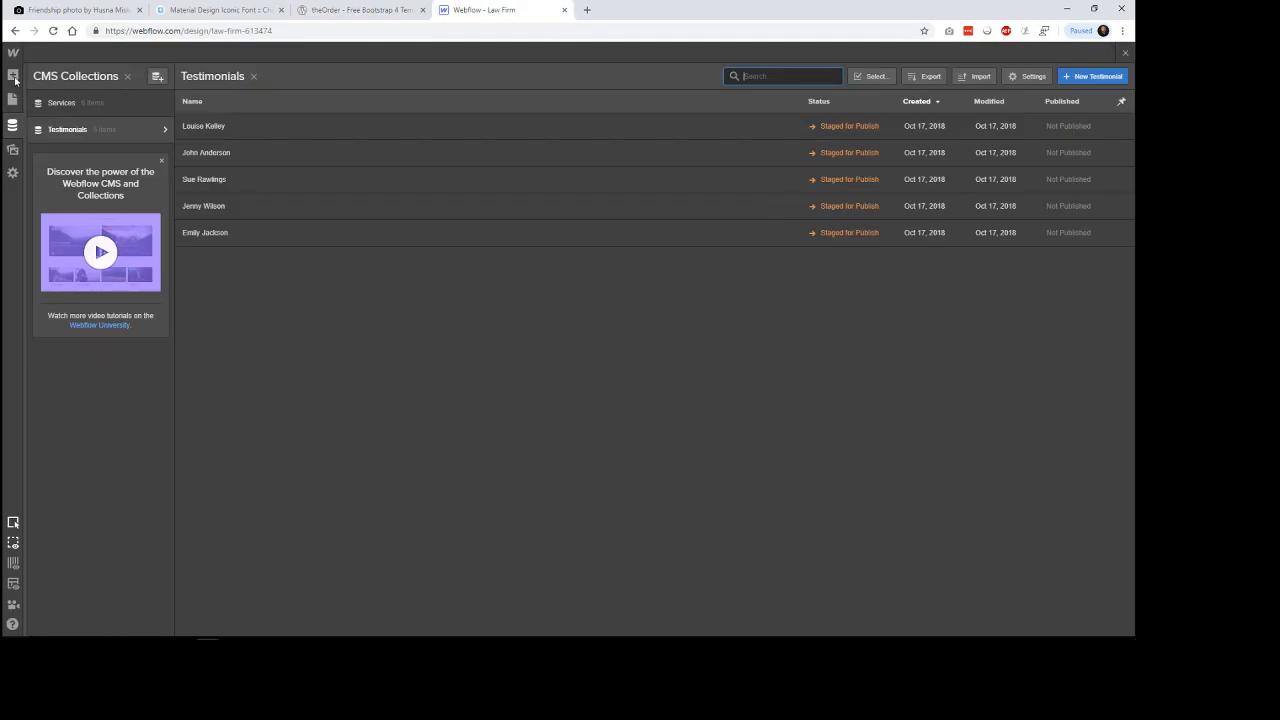
pyautogui.click(13, 77)
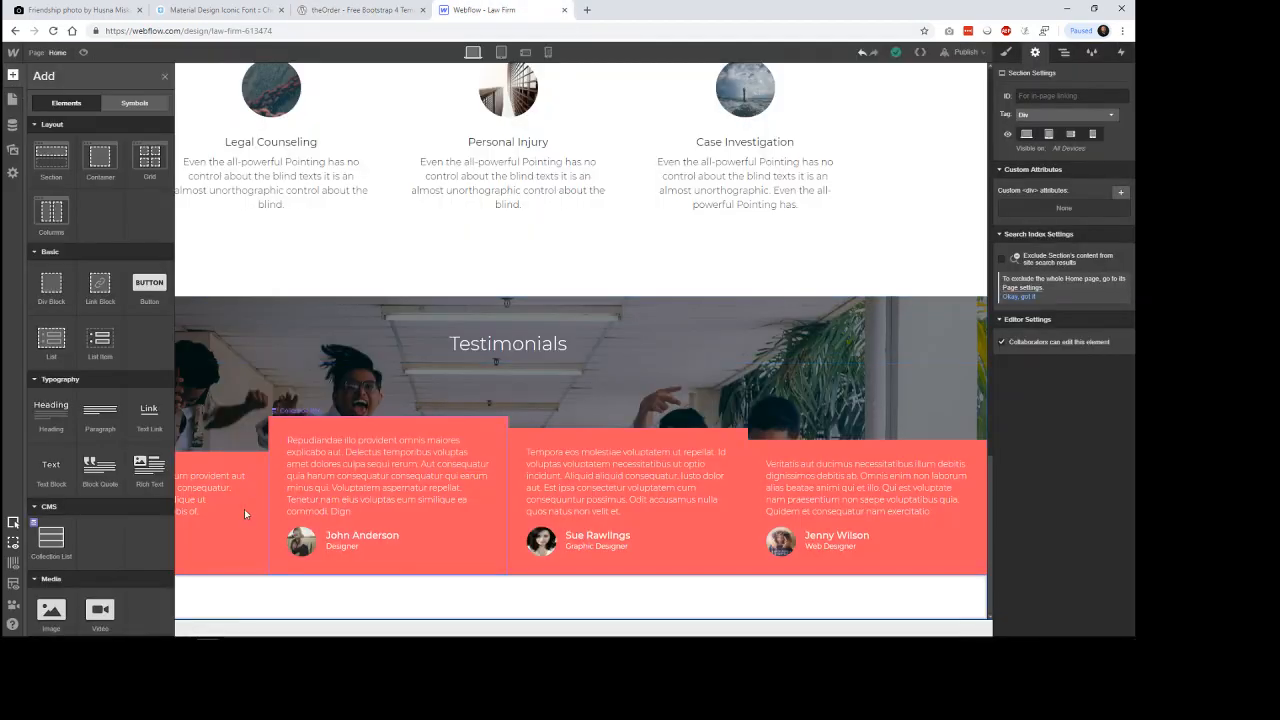
pyautogui.click(244, 509)
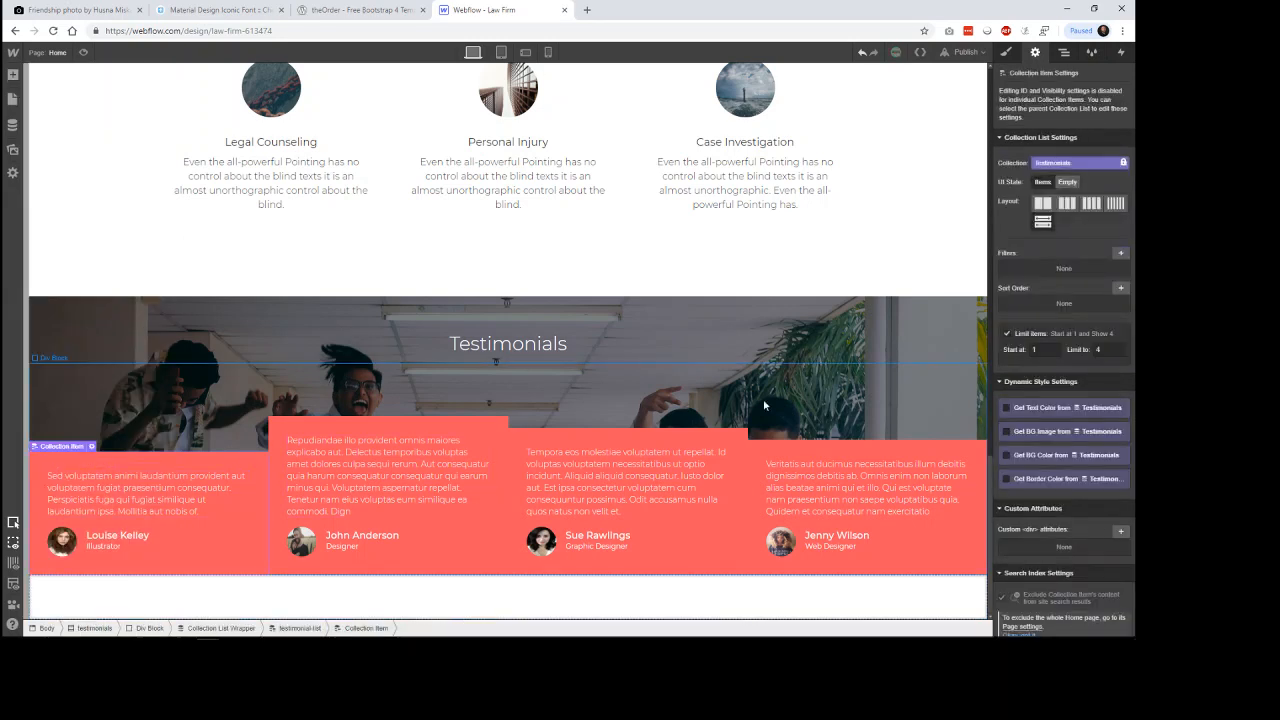
pyautogui.click(1060, 456)
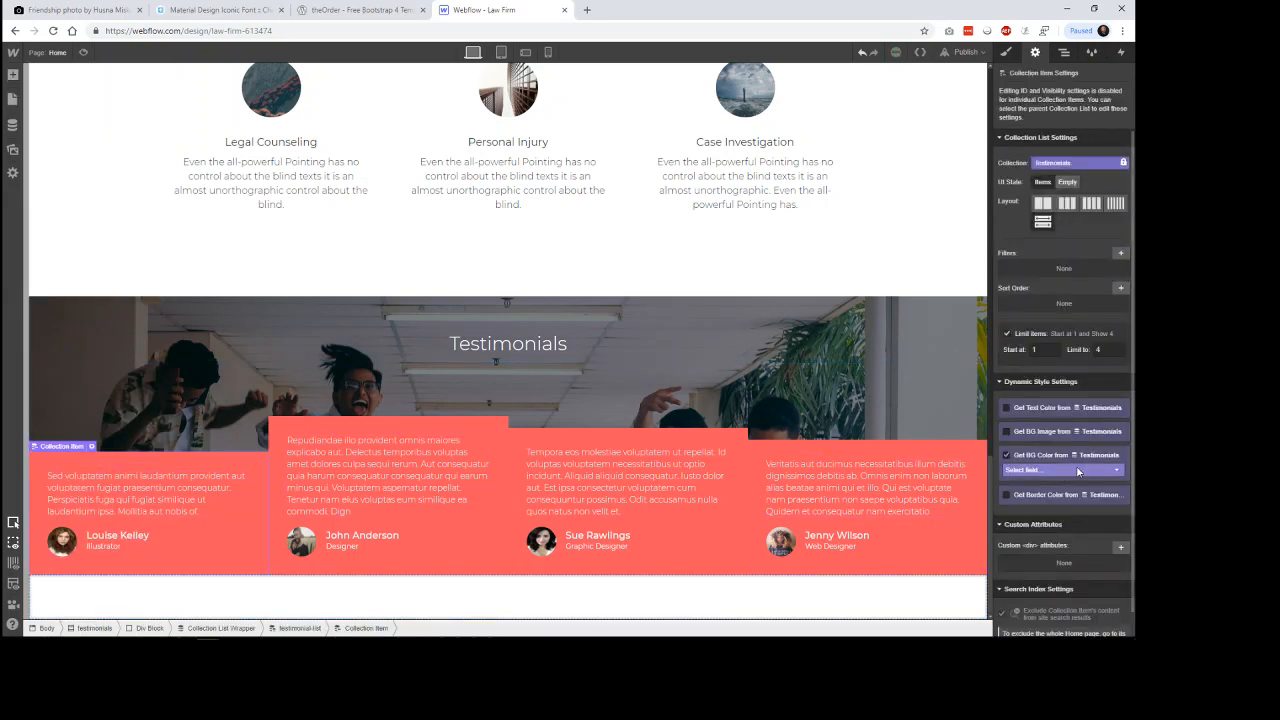
pyautogui.click(1078, 470)
pyautogui.click(1070, 492)
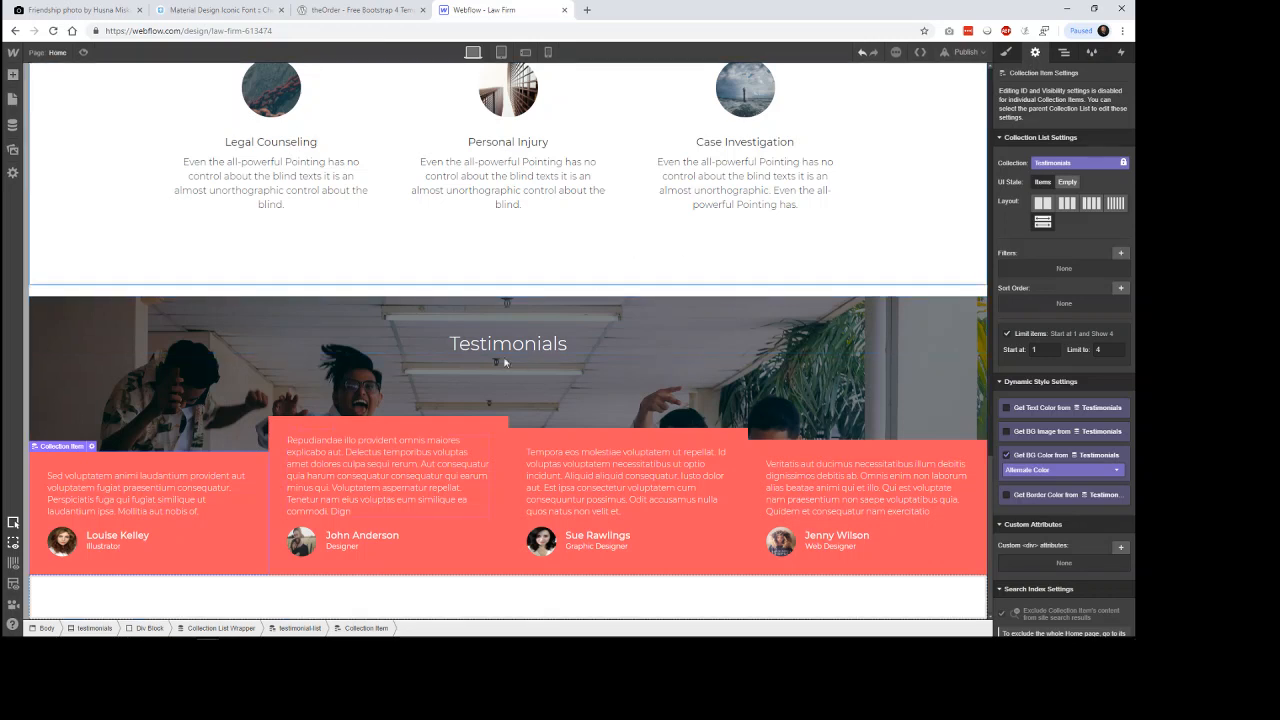
pyautogui.click(466, 429)
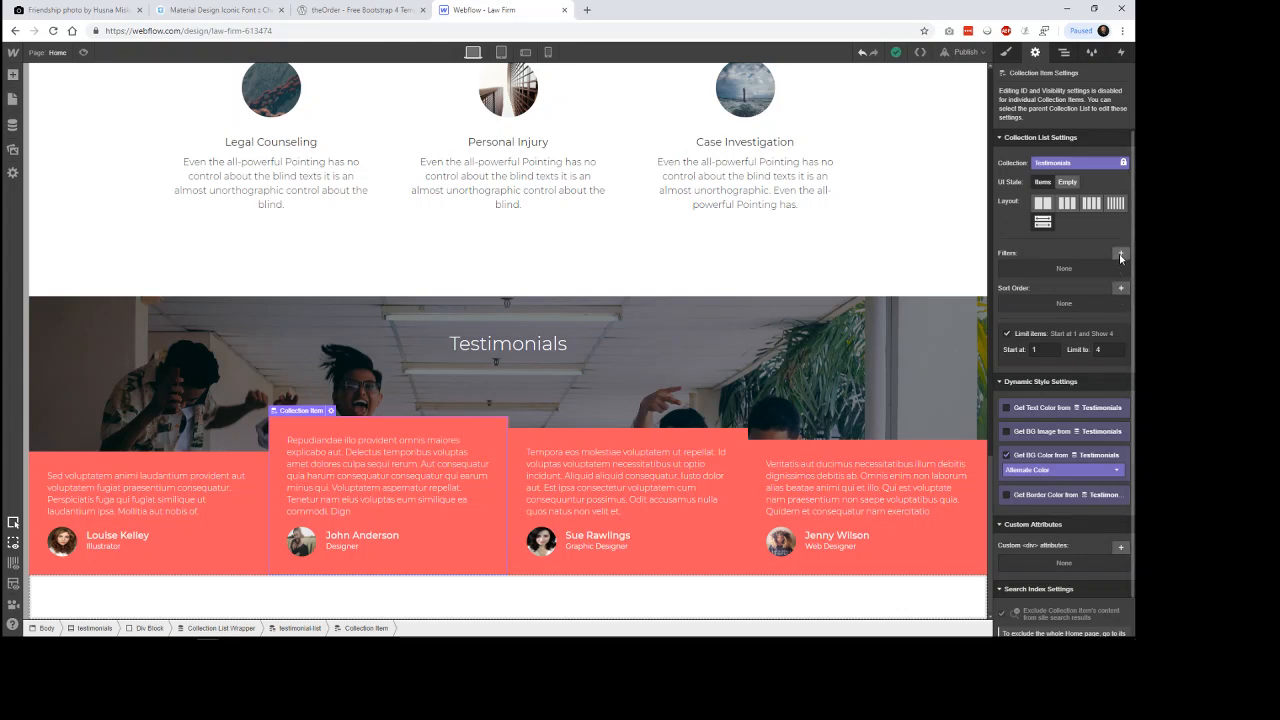
pyautogui.click(1120, 256)
pyautogui.click(1098, 299)
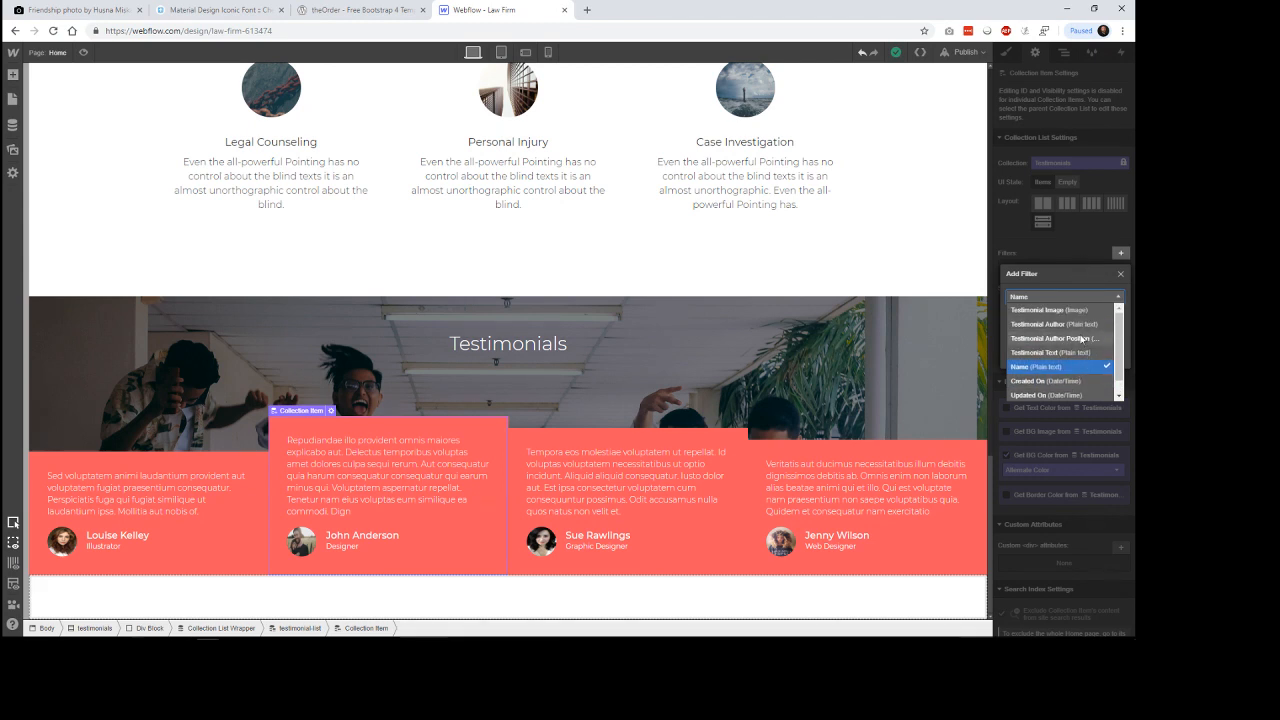
pyautogui.click(1087, 278)
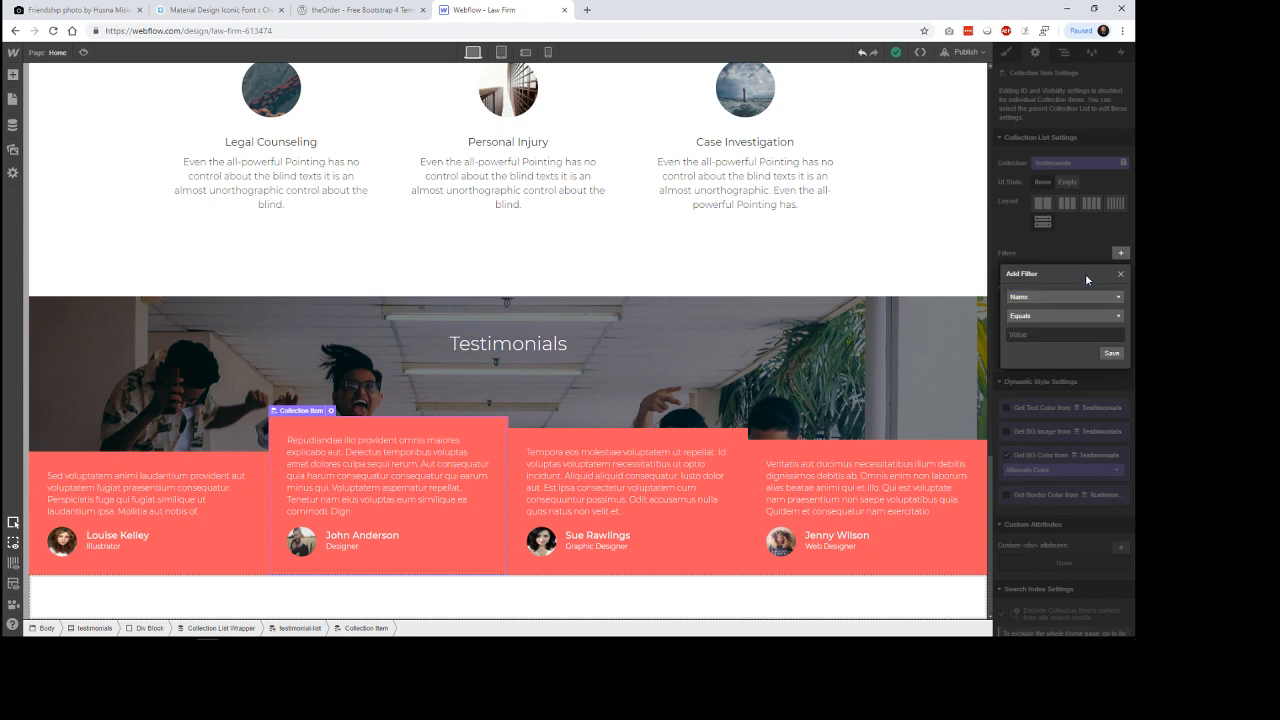
pyautogui.click(1120, 273)
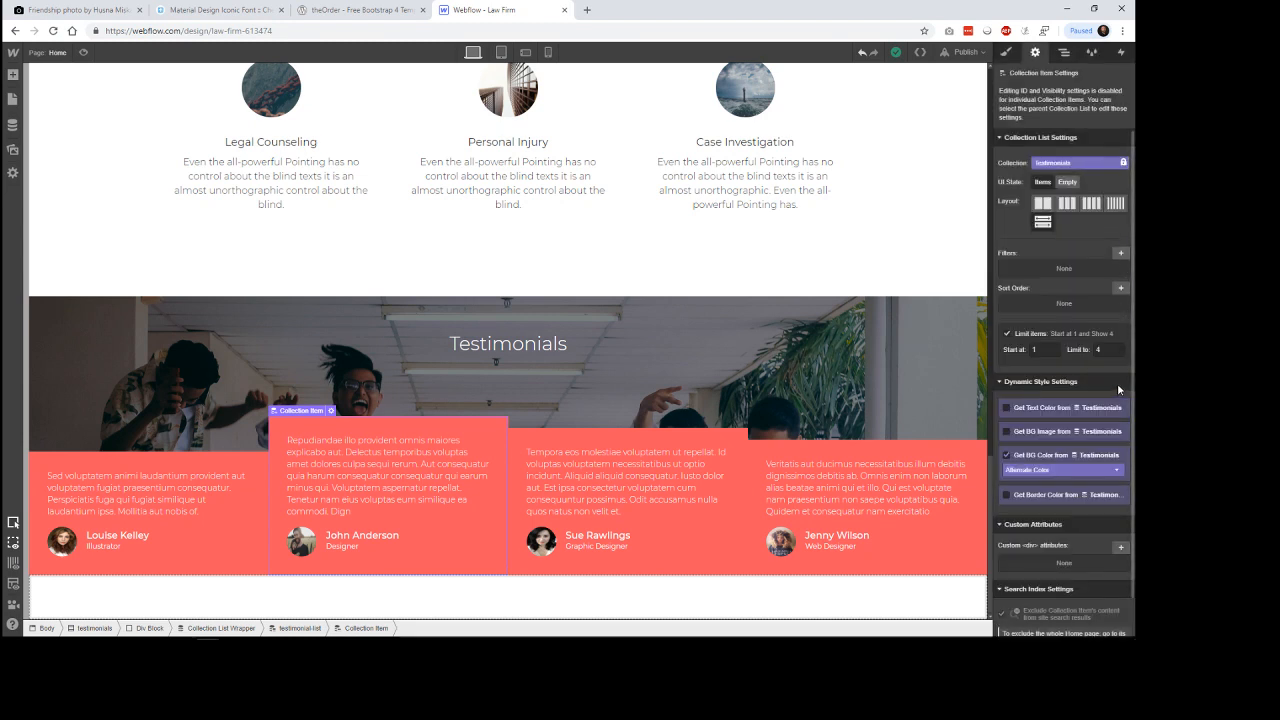
# Change the first testimonial's Alternate Color to a slightly more saturated red in the CMS and return to the page canvas.
pyautogui.click(12, 125)
pyautogui.click(203, 126)
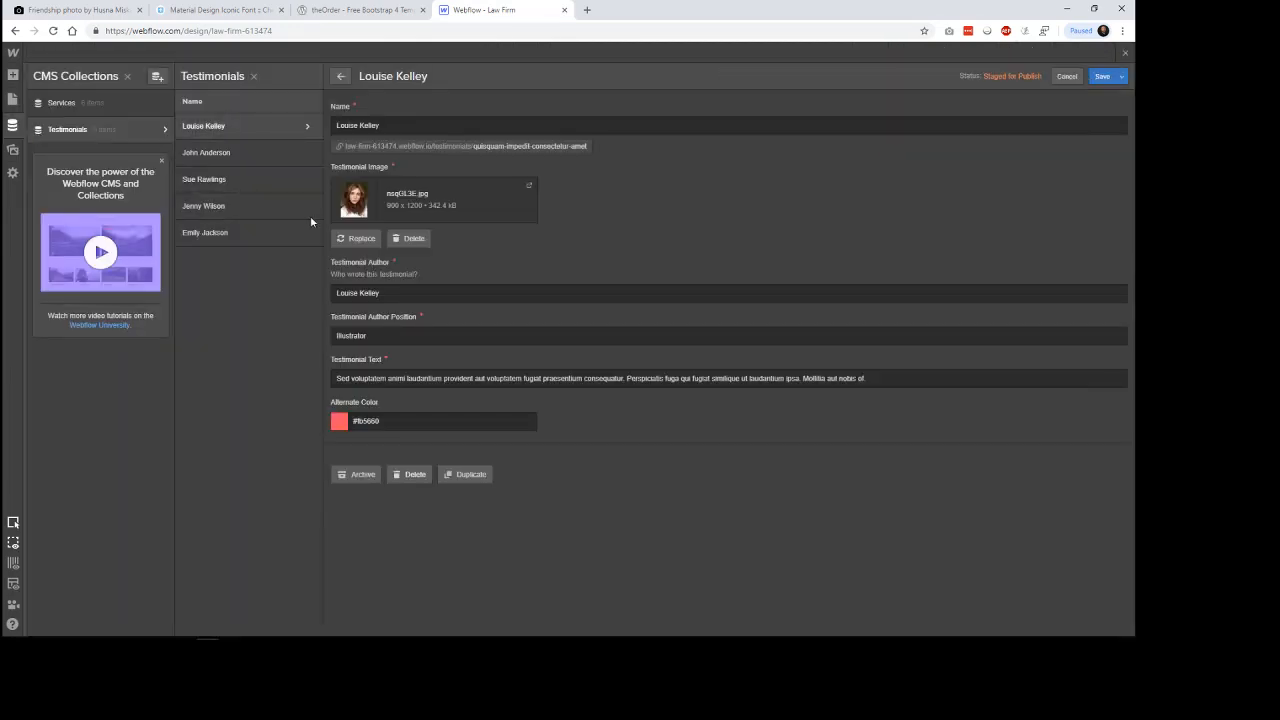
pyautogui.click(343, 427)
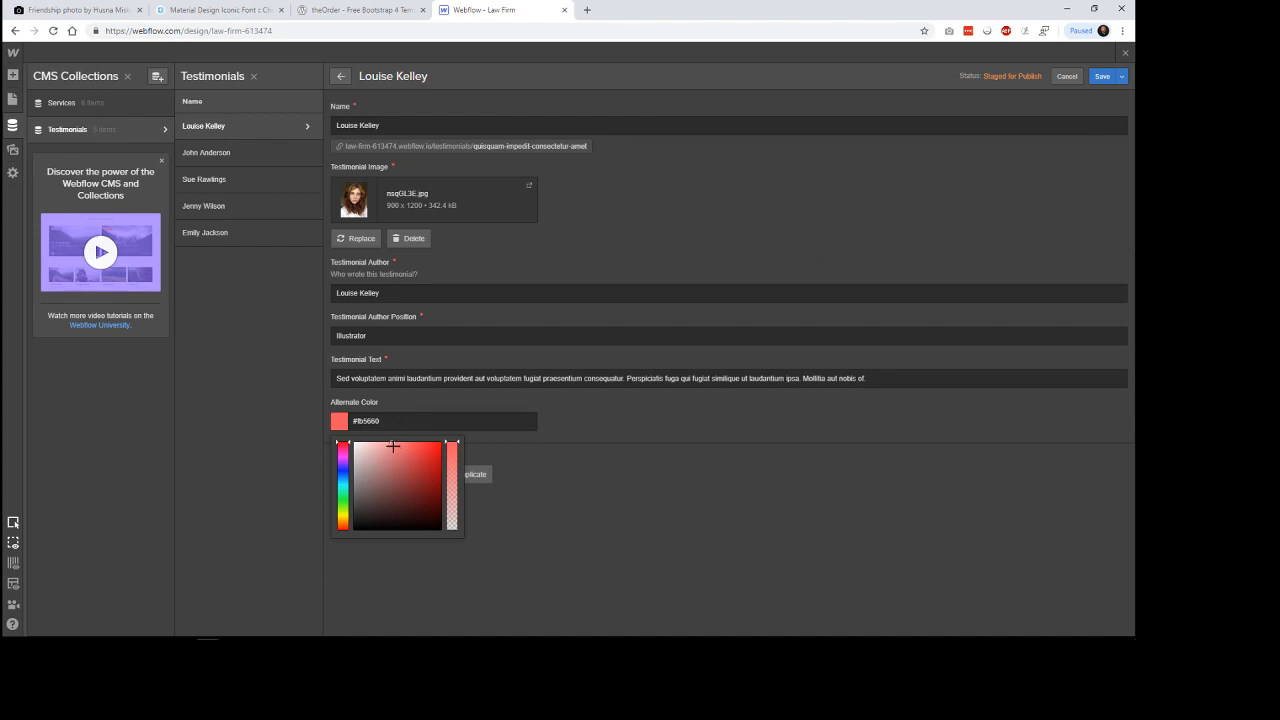
pyautogui.moveTo(392, 447); pyautogui.dragTo(413, 446)
pyautogui.click(621, 462)
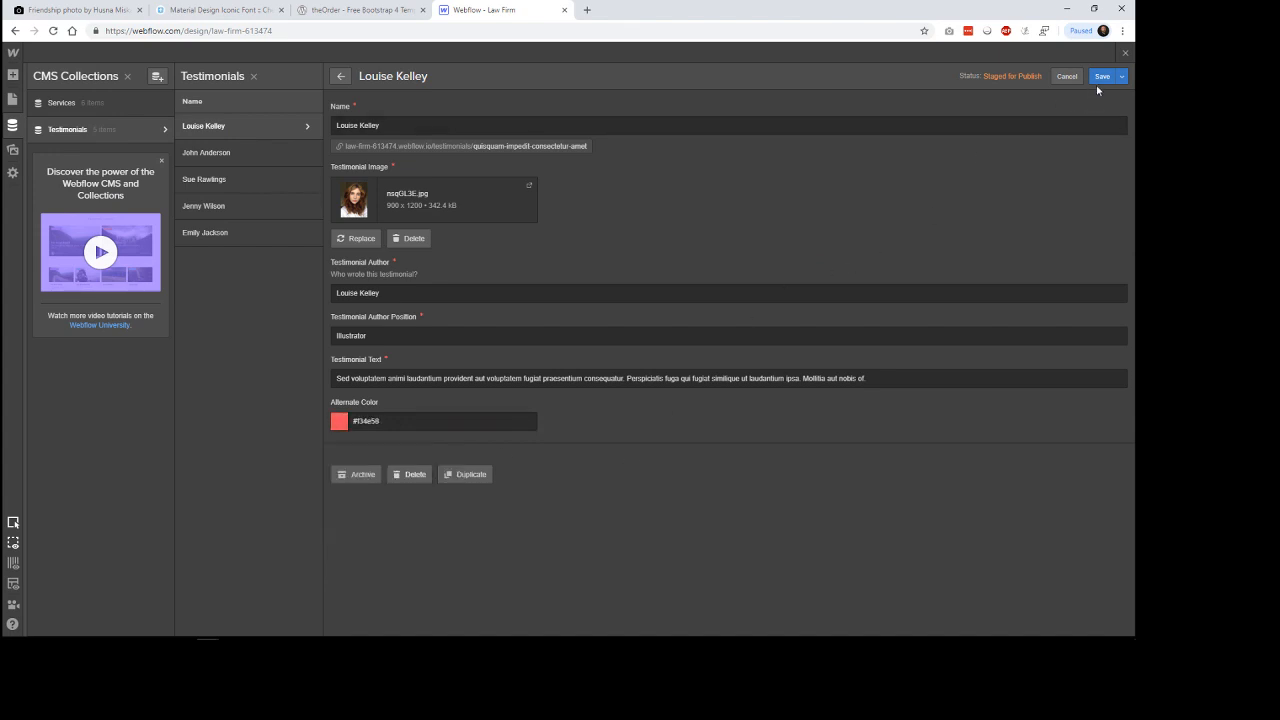
pyautogui.click(169, 128)
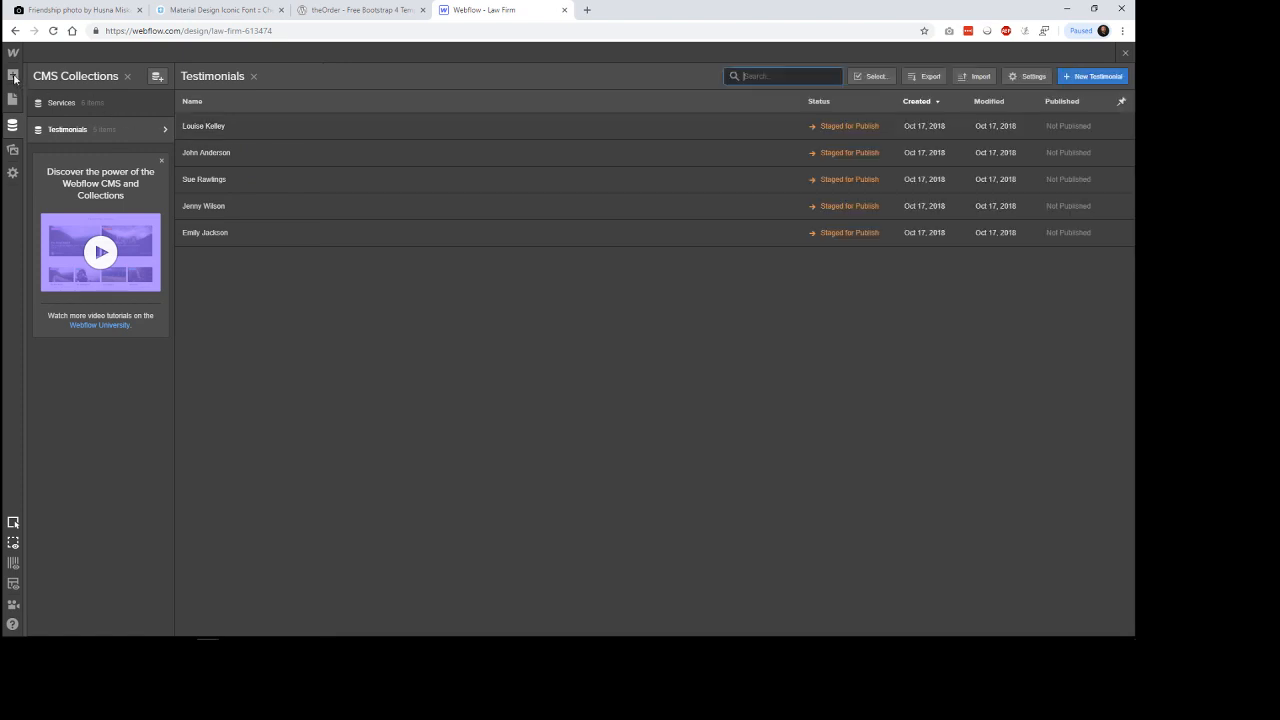
pyautogui.press('a')
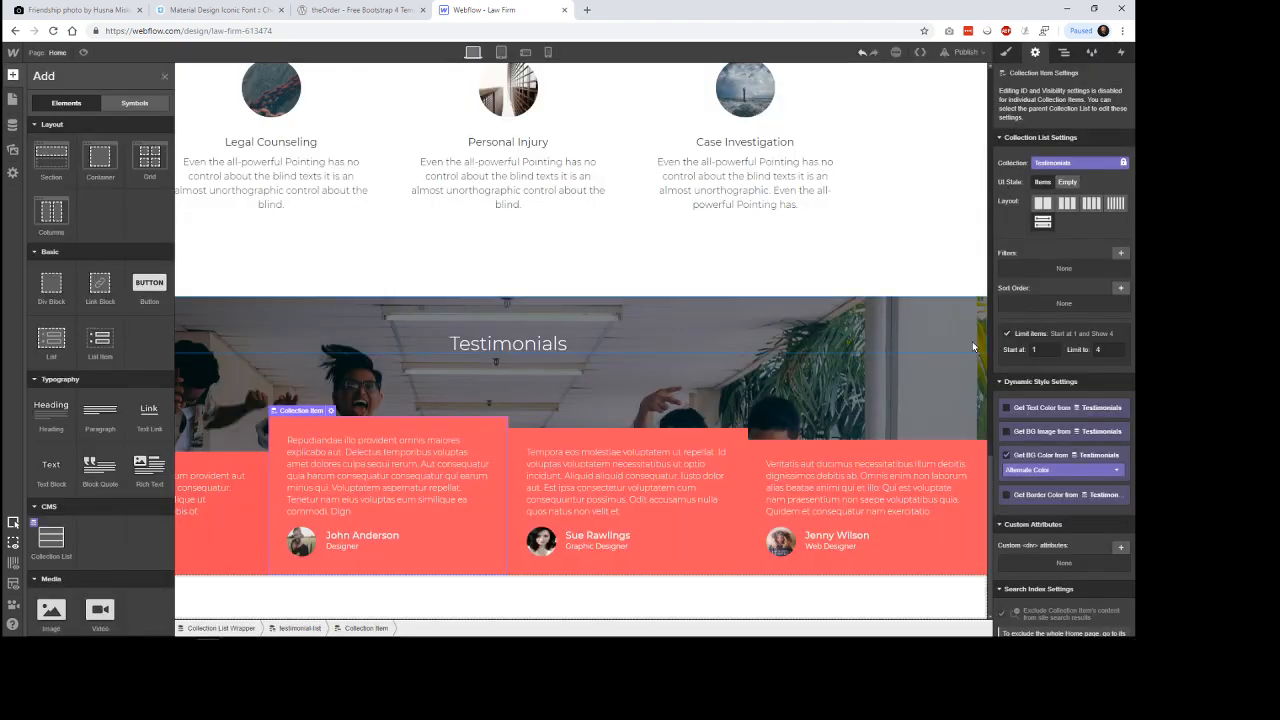
# Copy the first testimonial's Alternate Color into the third testimonial's Alternate Color in the CMS and save the entry.
pyautogui.click(706, 596)
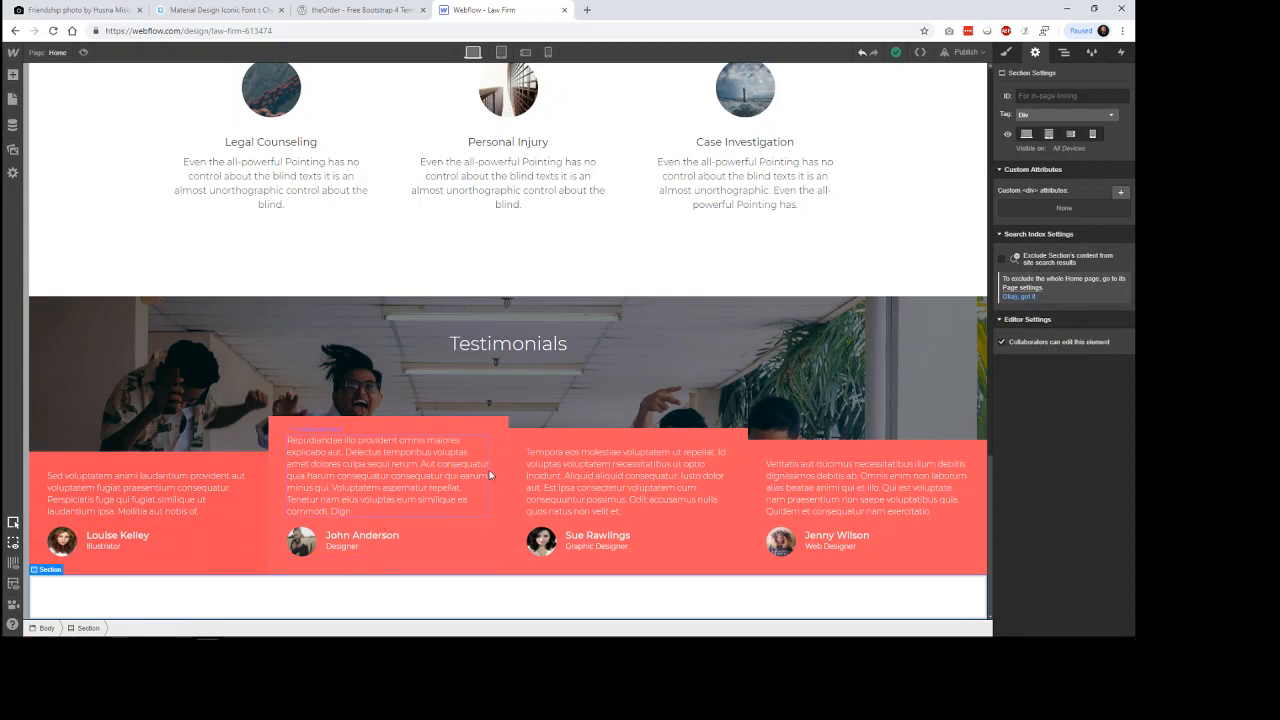
pyautogui.click(13, 125)
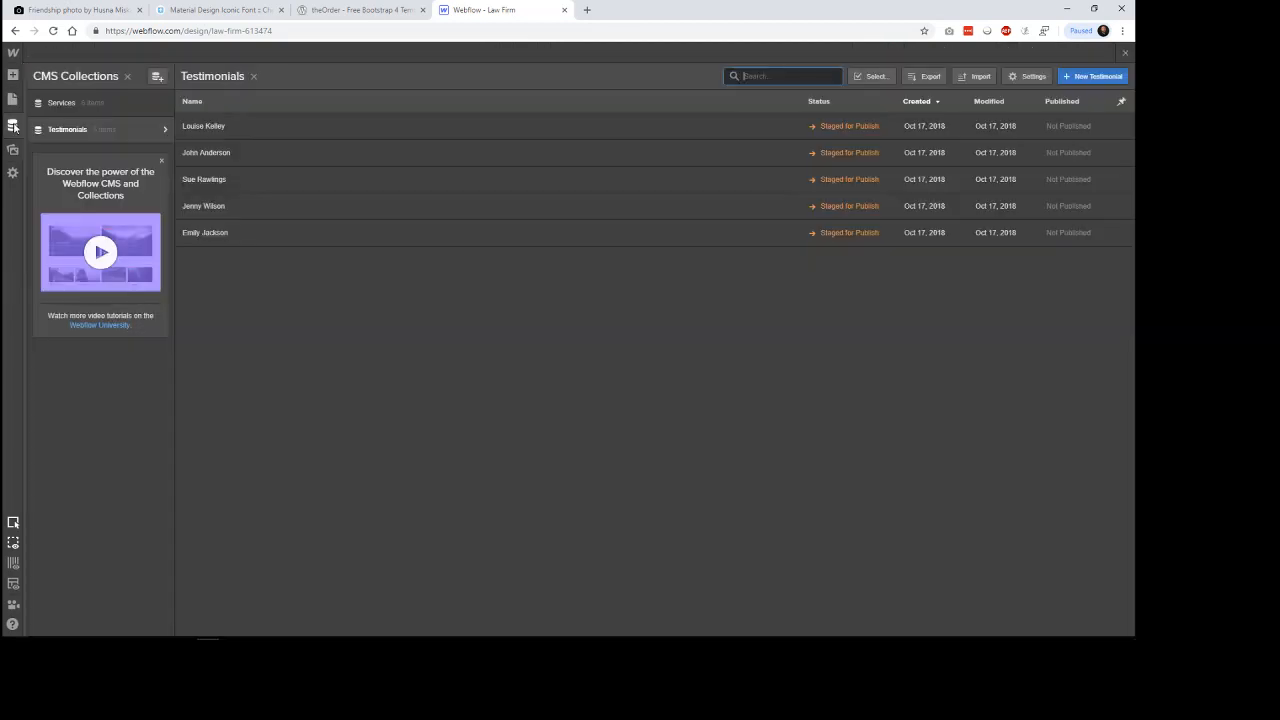
pyautogui.click(281, 155)
pyautogui.click(270, 180)
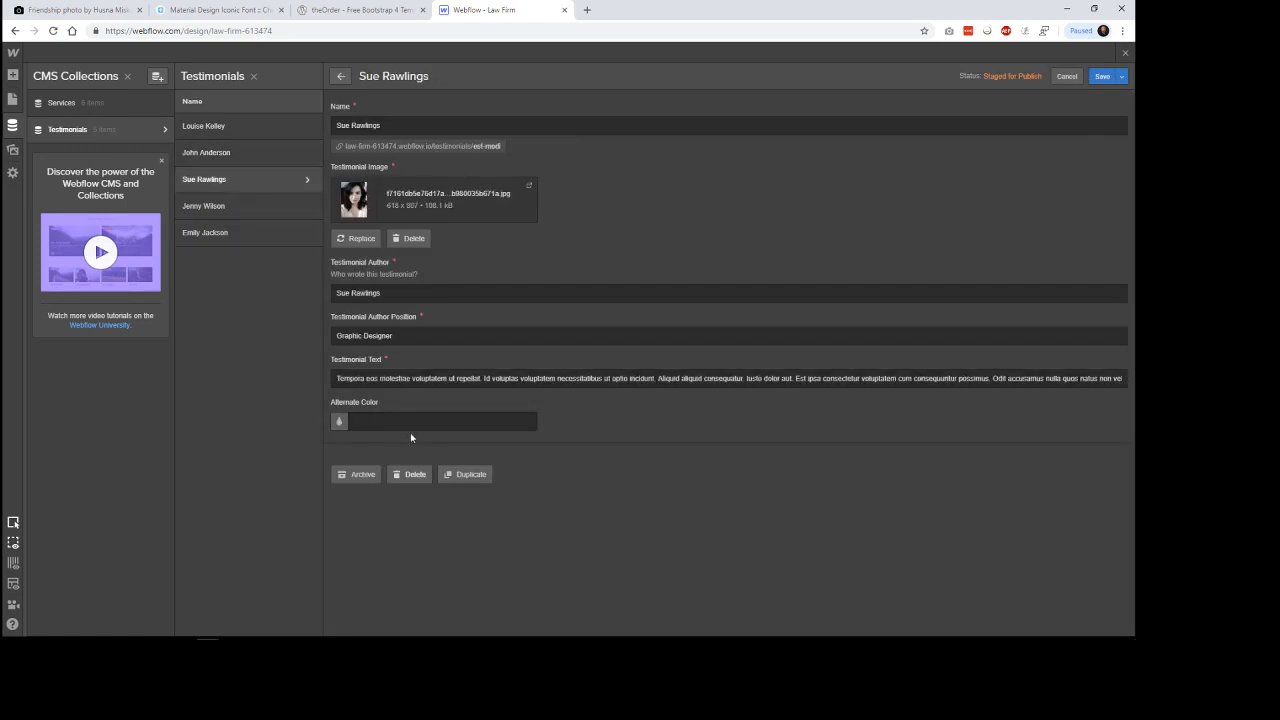
pyautogui.click(215, 126)
pyautogui.click(345, 422)
pyautogui.hotkey('ctrl', 'c')
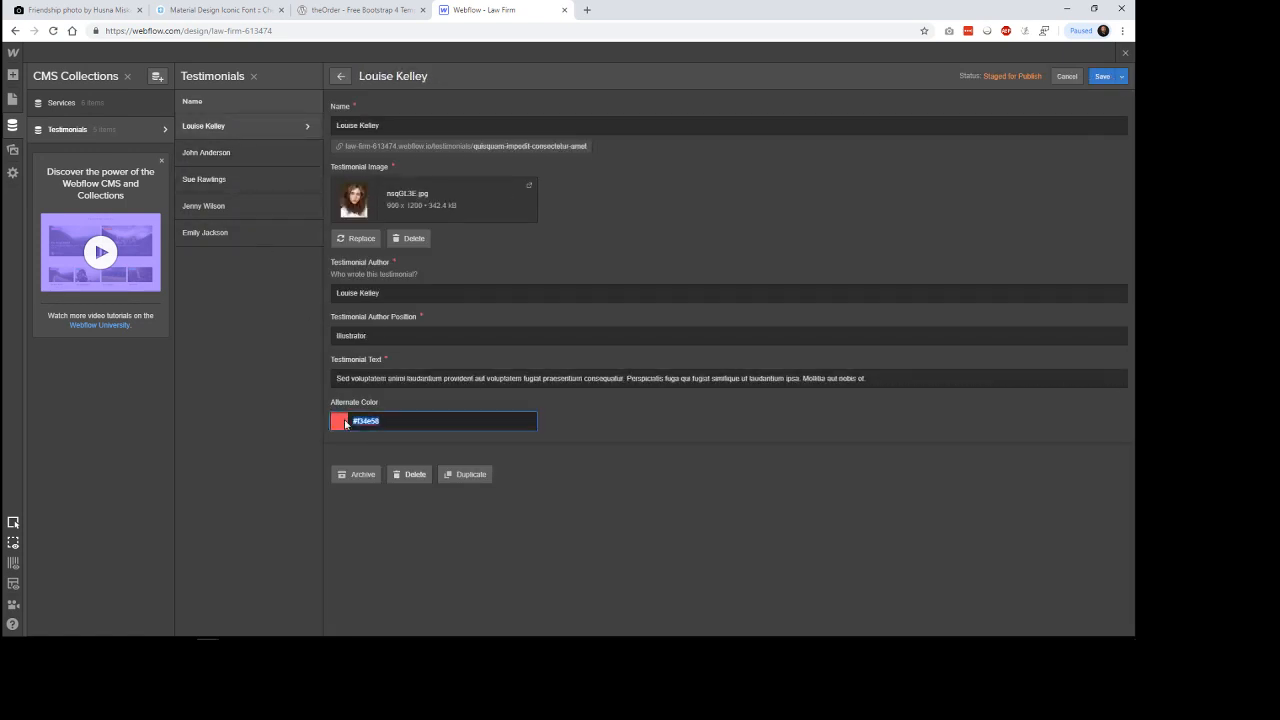
pyautogui.click(257, 182)
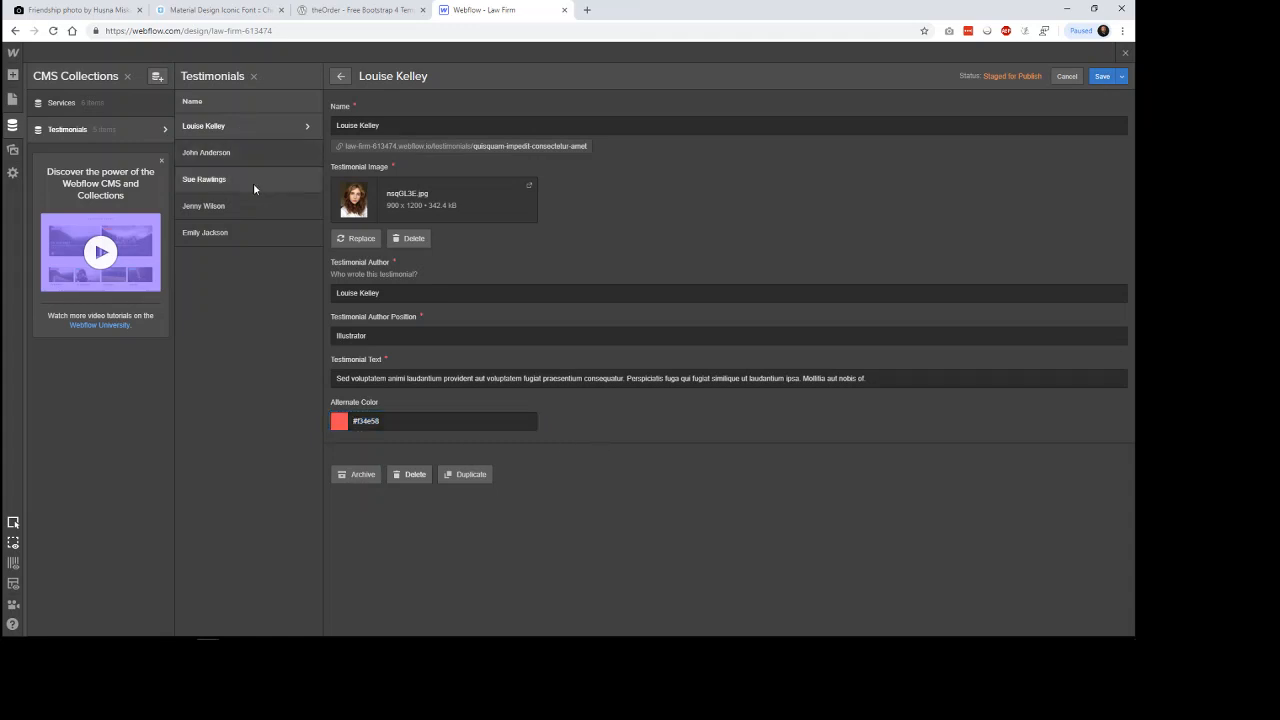
pyautogui.click(437, 421)
pyautogui.hotkey('ctrl', 'v')
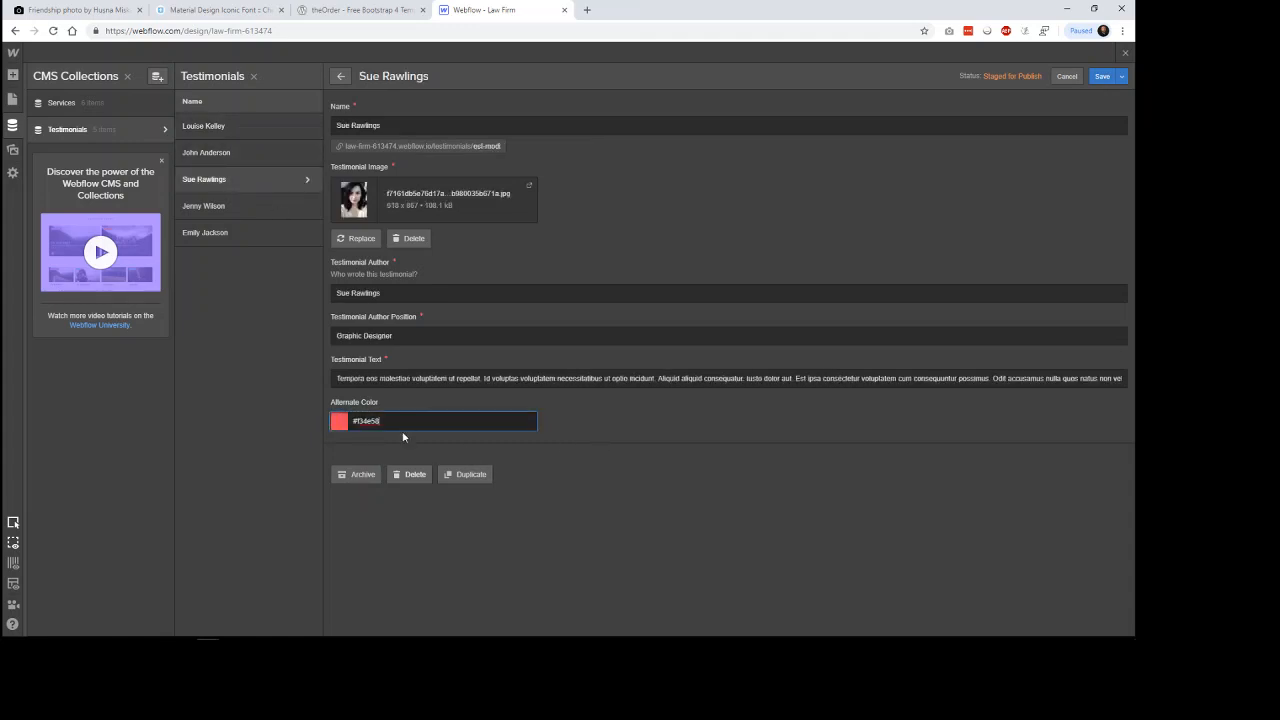
pyautogui.click(1102, 76)
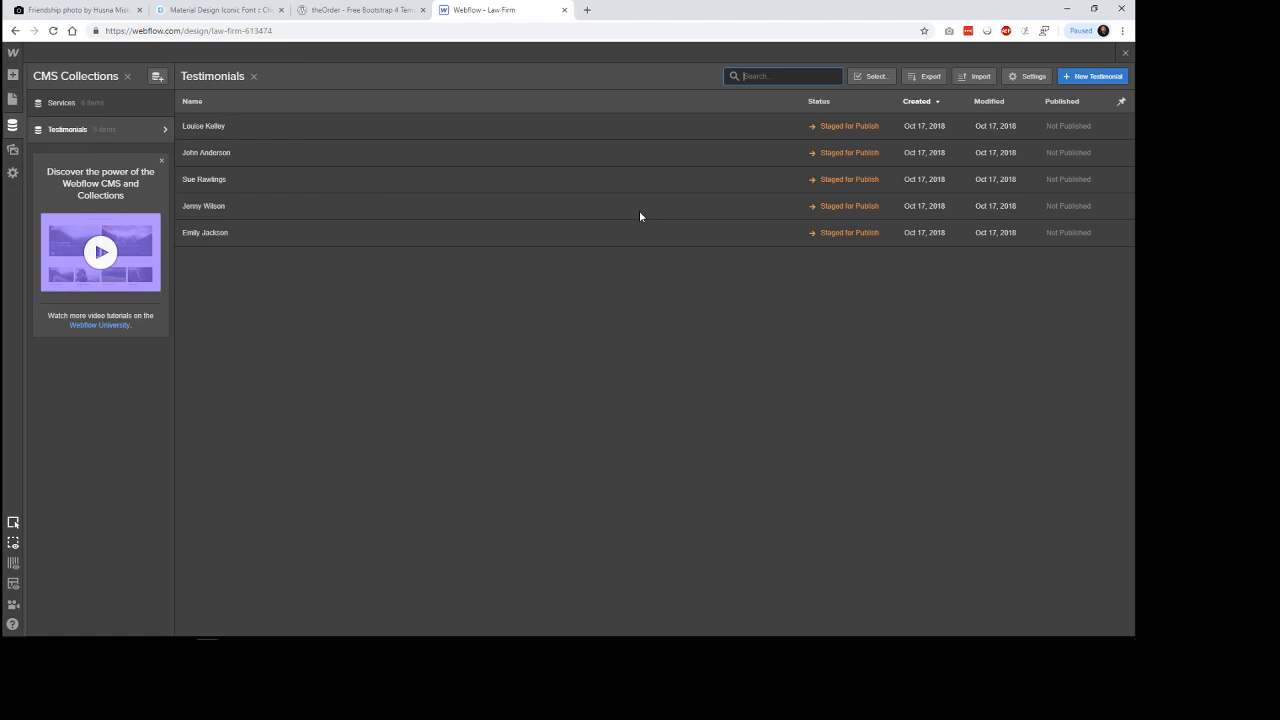
# Paste the copied color into the fifth testimonial's Alternate Color and save the entry.
pyautogui.click(259, 235)
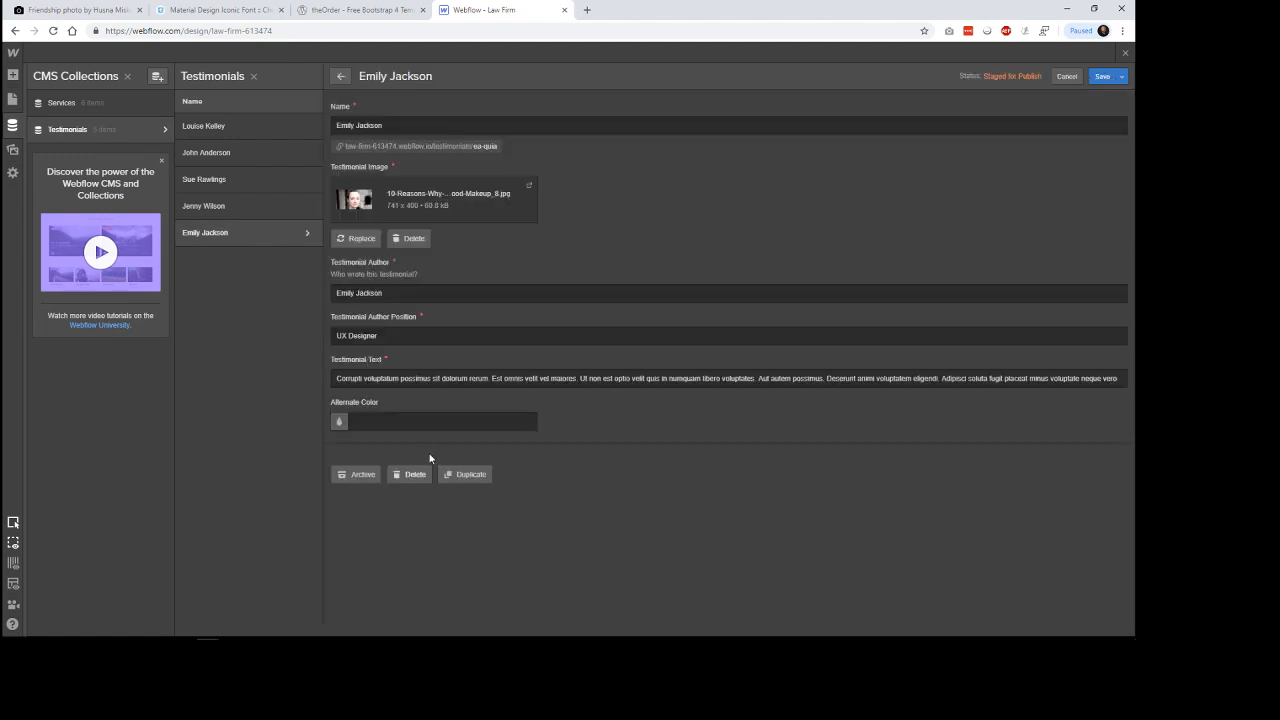
pyautogui.click(420, 425)
pyautogui.hotkey('ctrl', 'v')
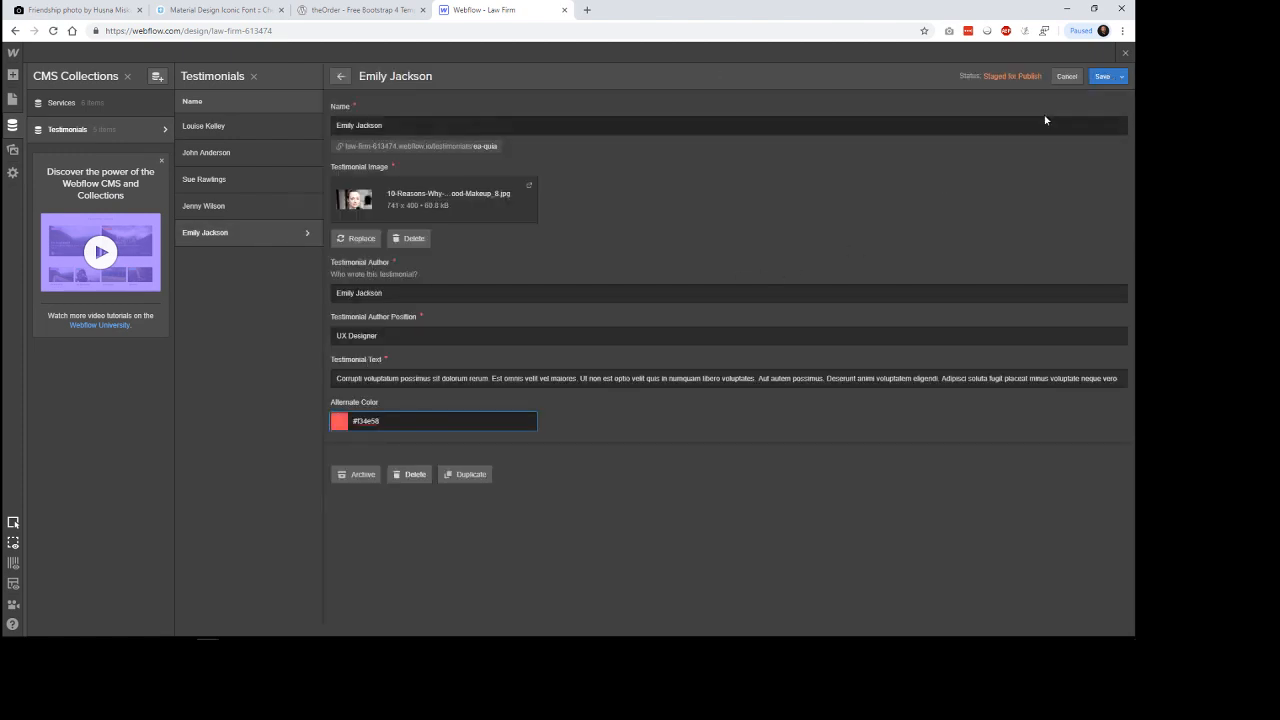
pyautogui.click(1102, 76)
# Return to the Home page canvas and compare its testimonial cards with theOrder template, closing the template's developer tools.
pyautogui.click(376, 9)
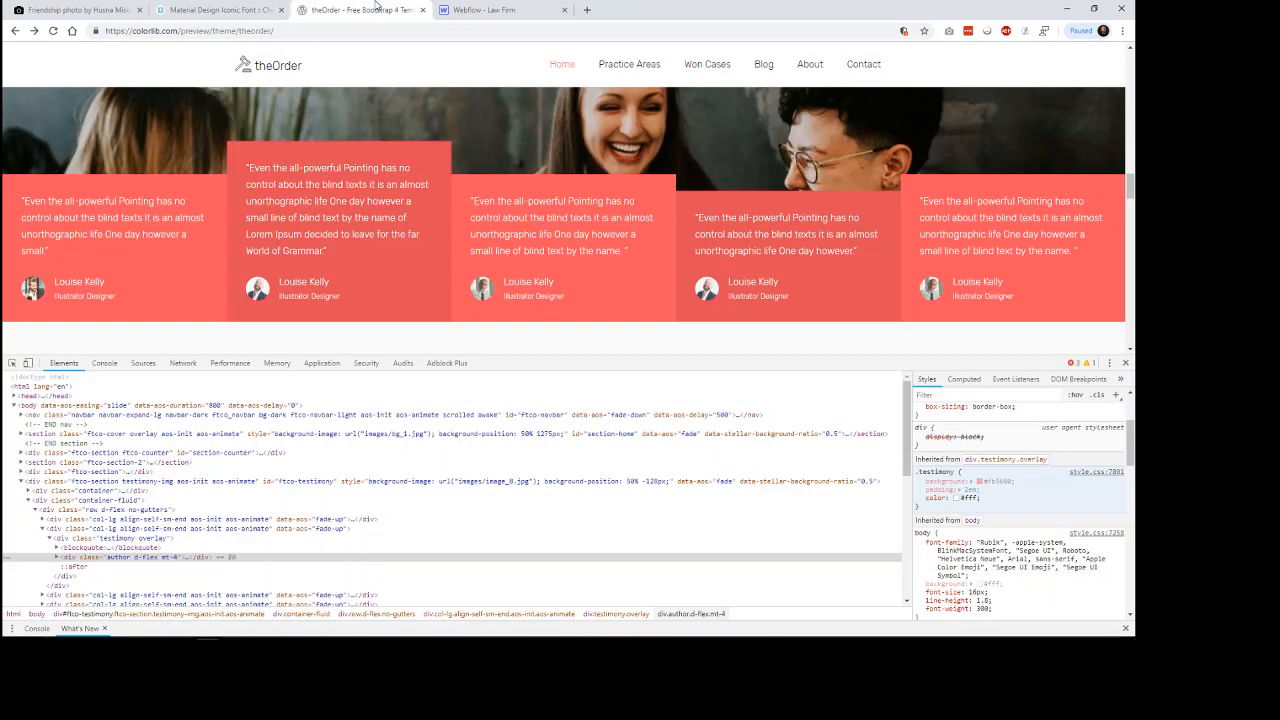
pyautogui.click(480, 10)
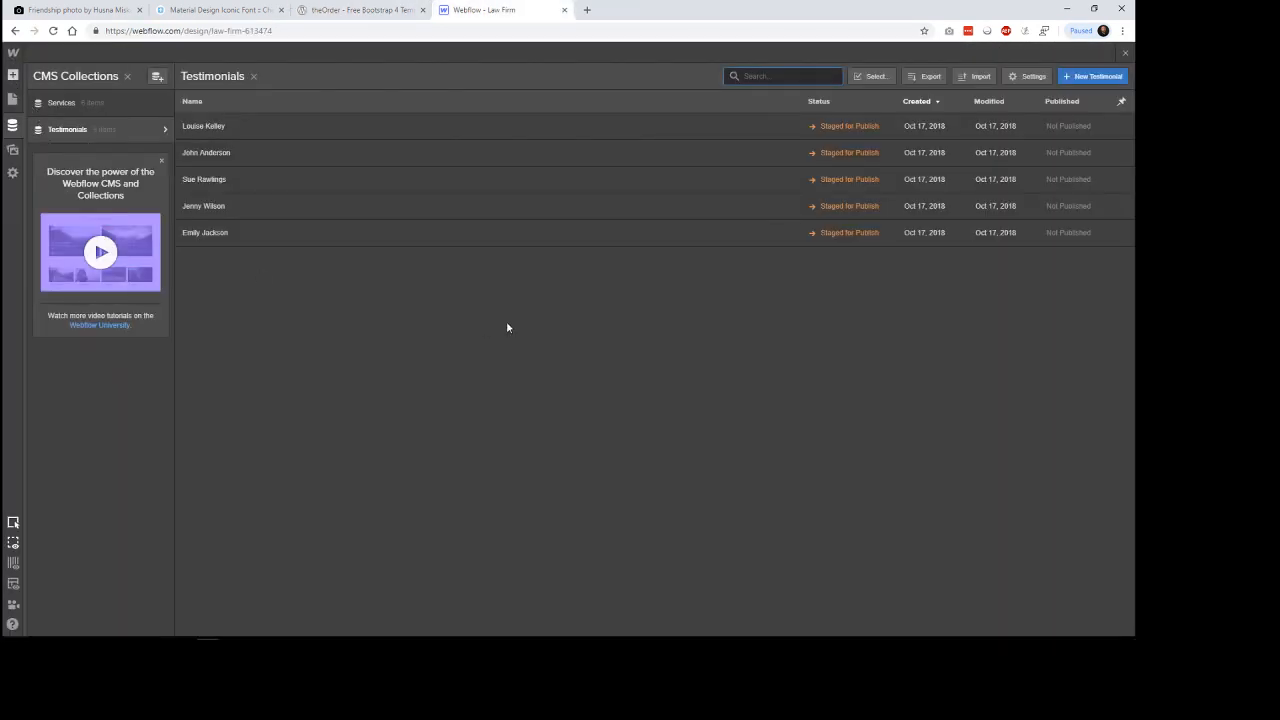
pyautogui.press('a')
pyautogui.click(940, 243)
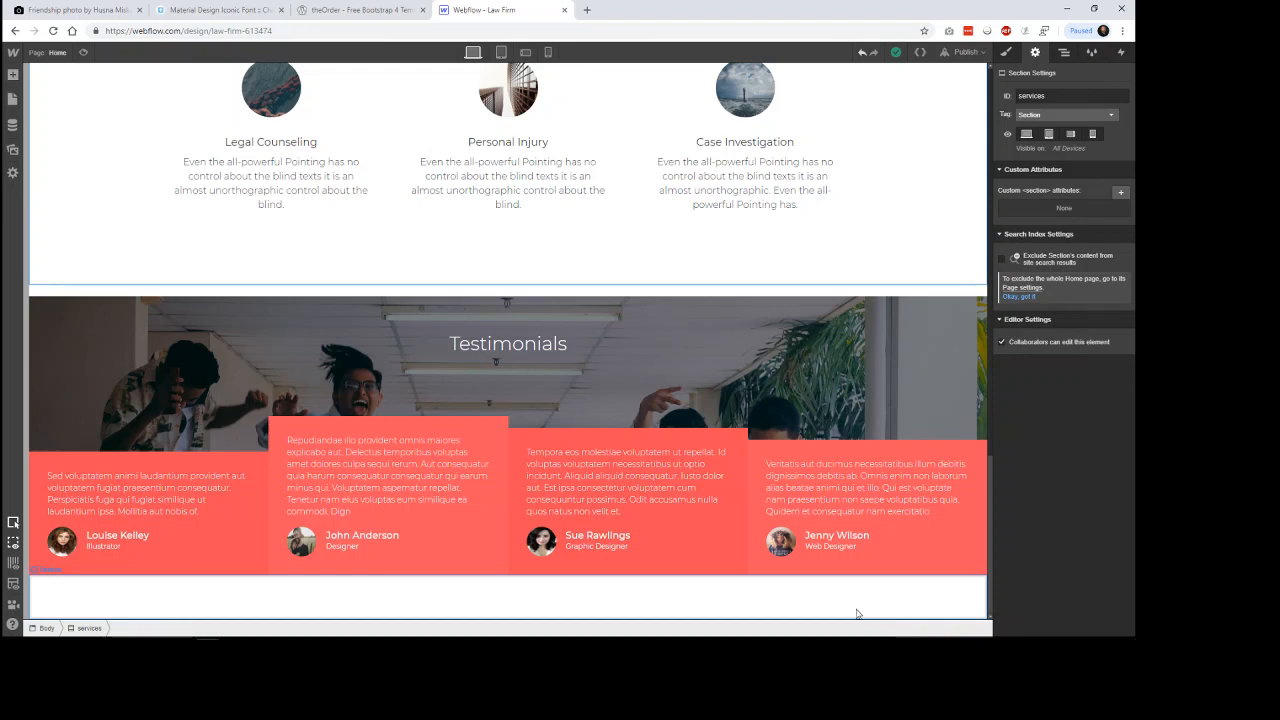
pyautogui.click(735, 526)
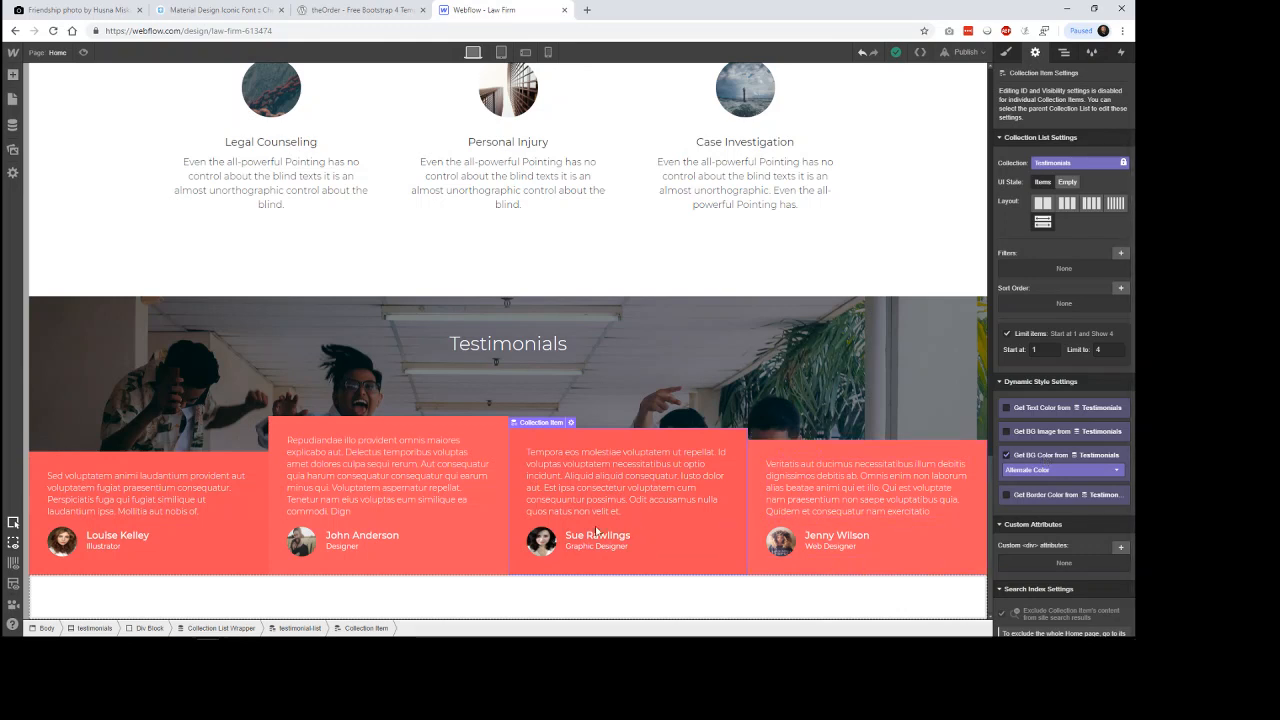
pyautogui.click(948, 206)
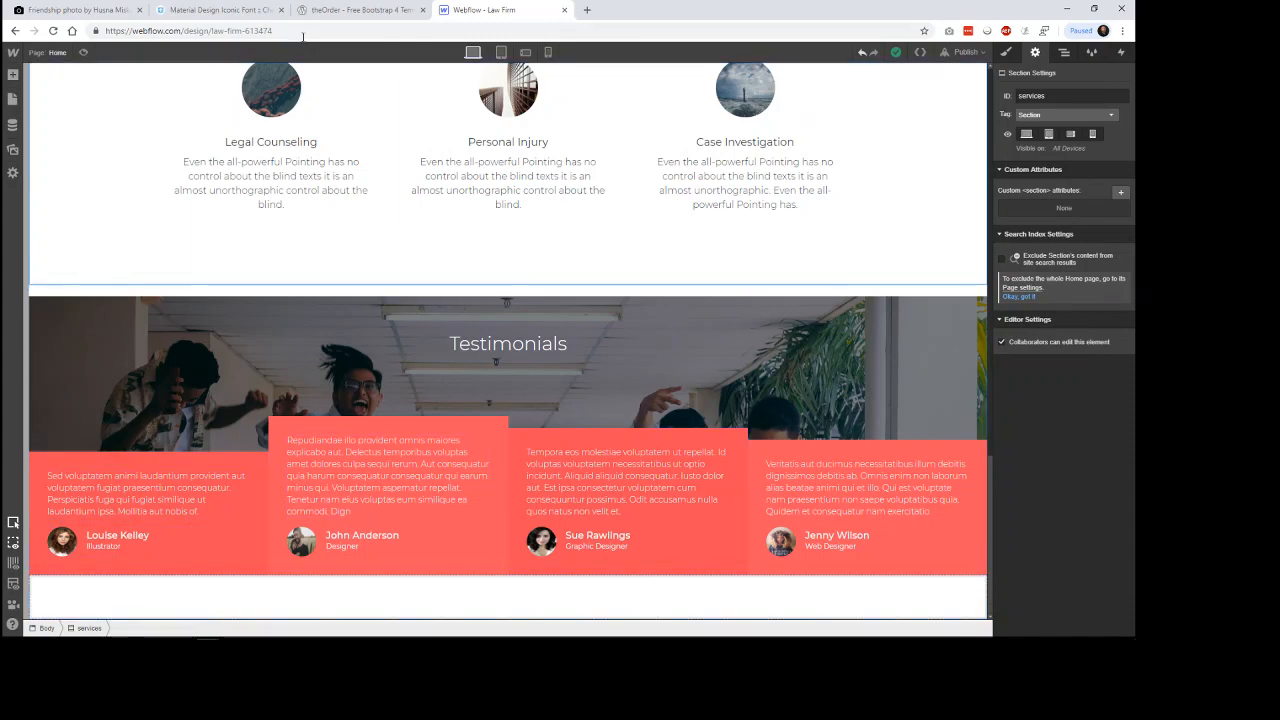
pyautogui.click(360, 10)
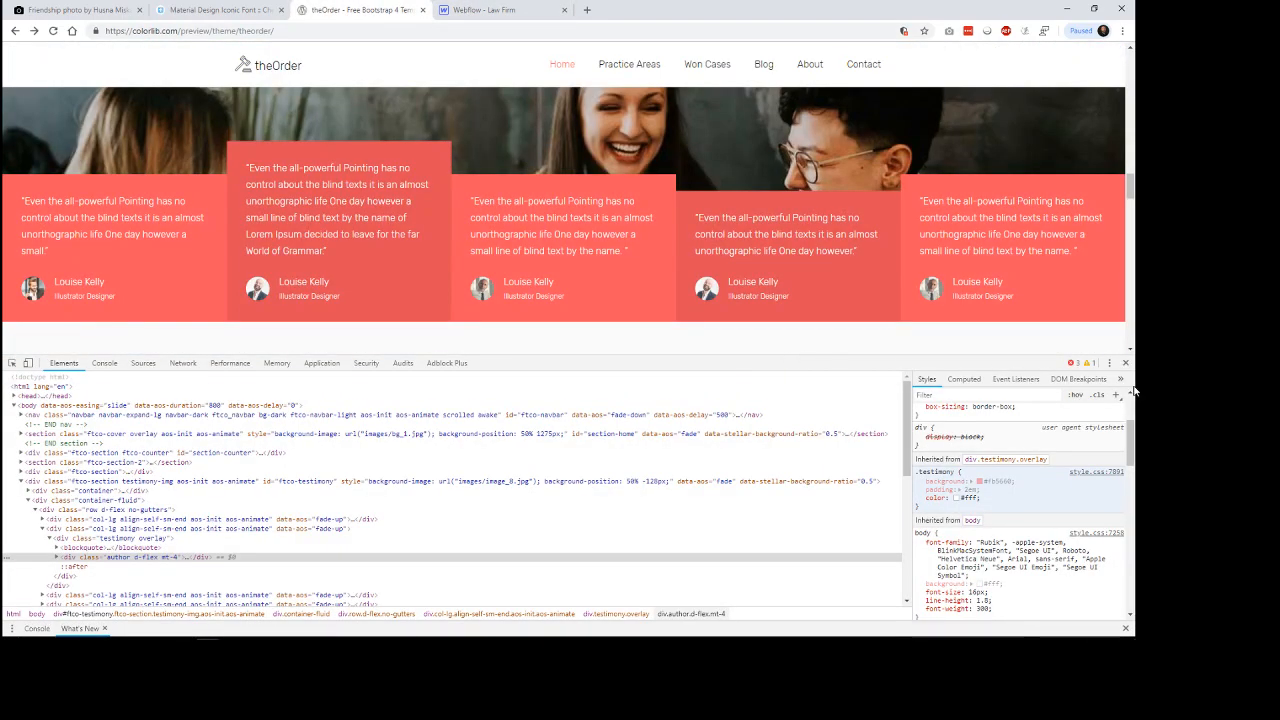
pyautogui.press('F12')
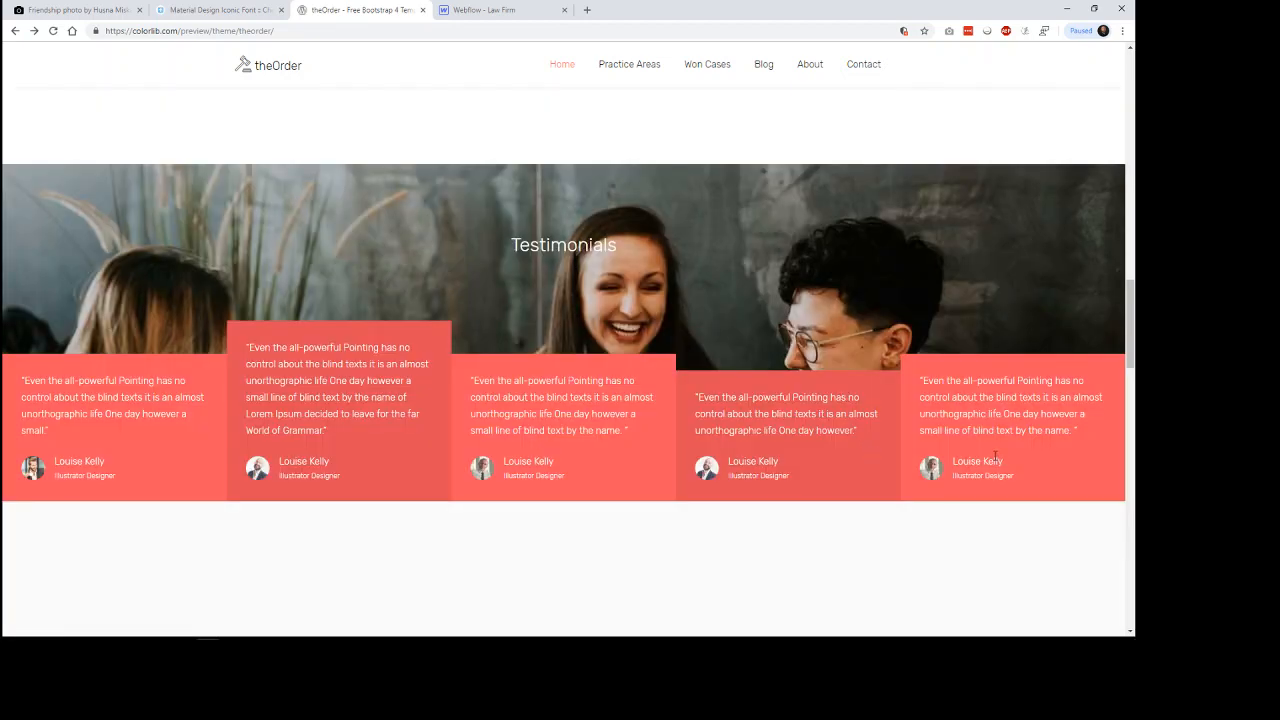
pyautogui.click(484, 10)
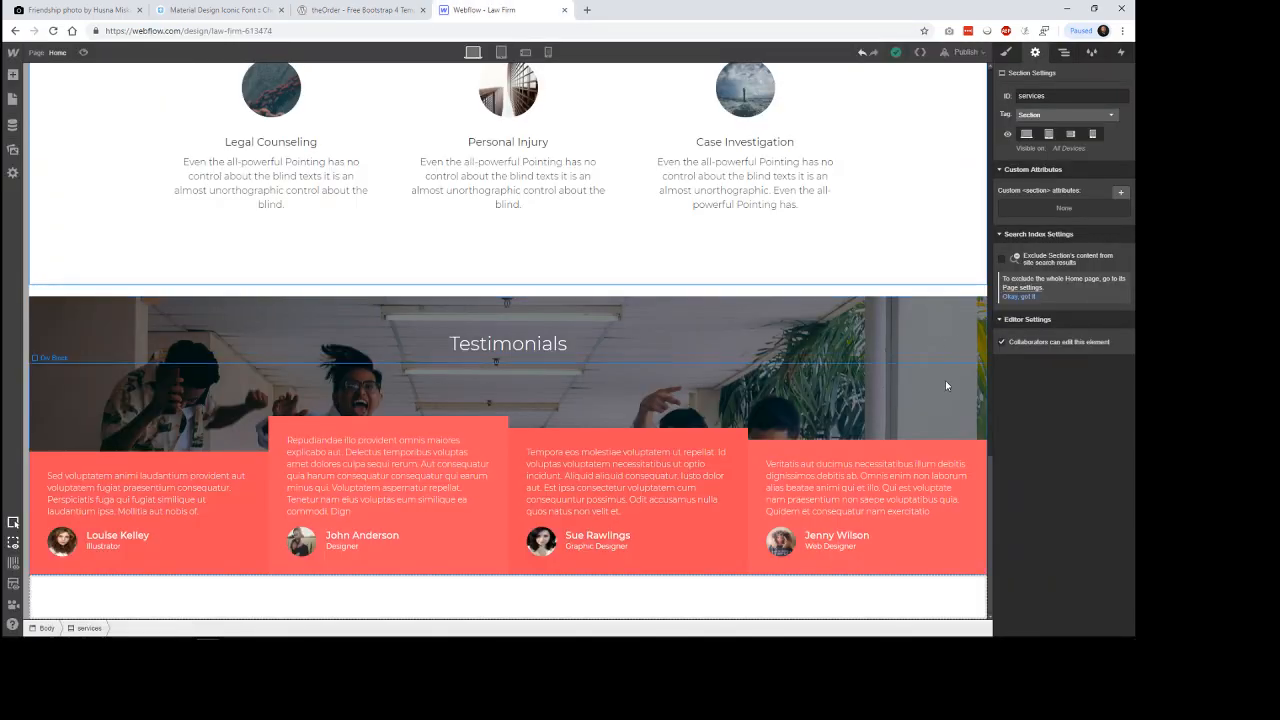
# Try a height of 70 VH on the testimonials section.
pyautogui.click(948, 338)
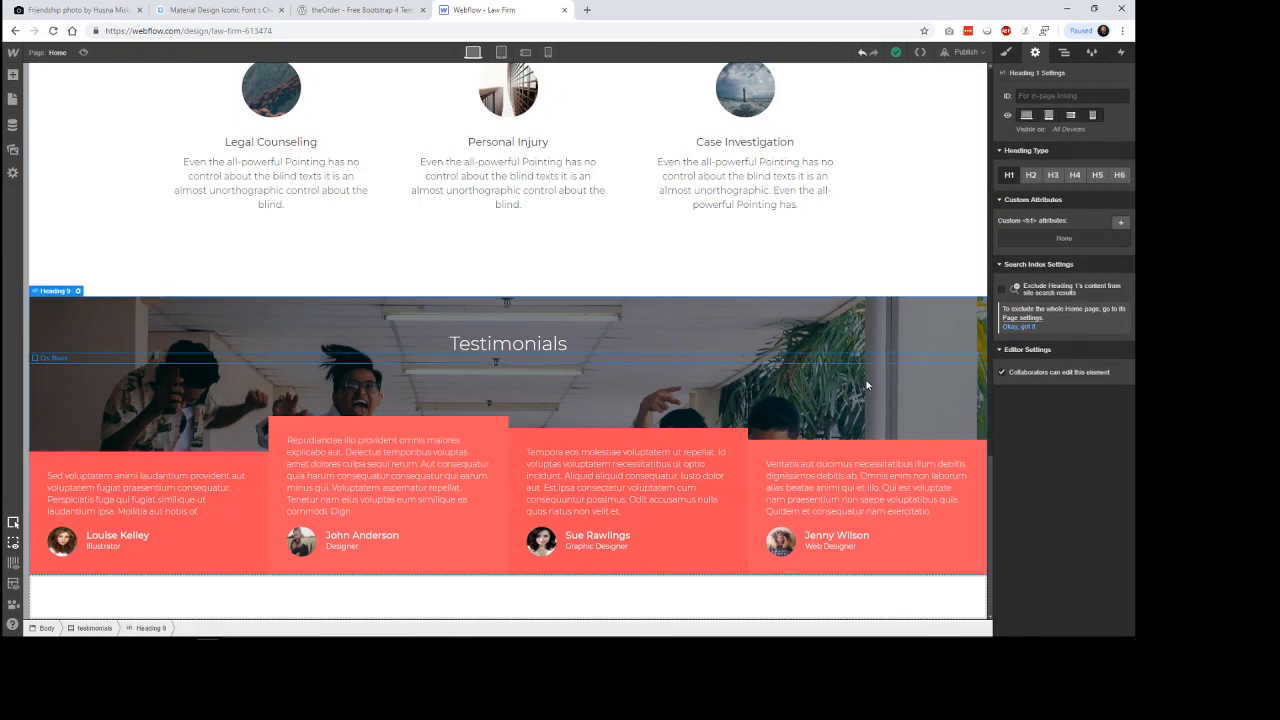
pyautogui.click(94, 628)
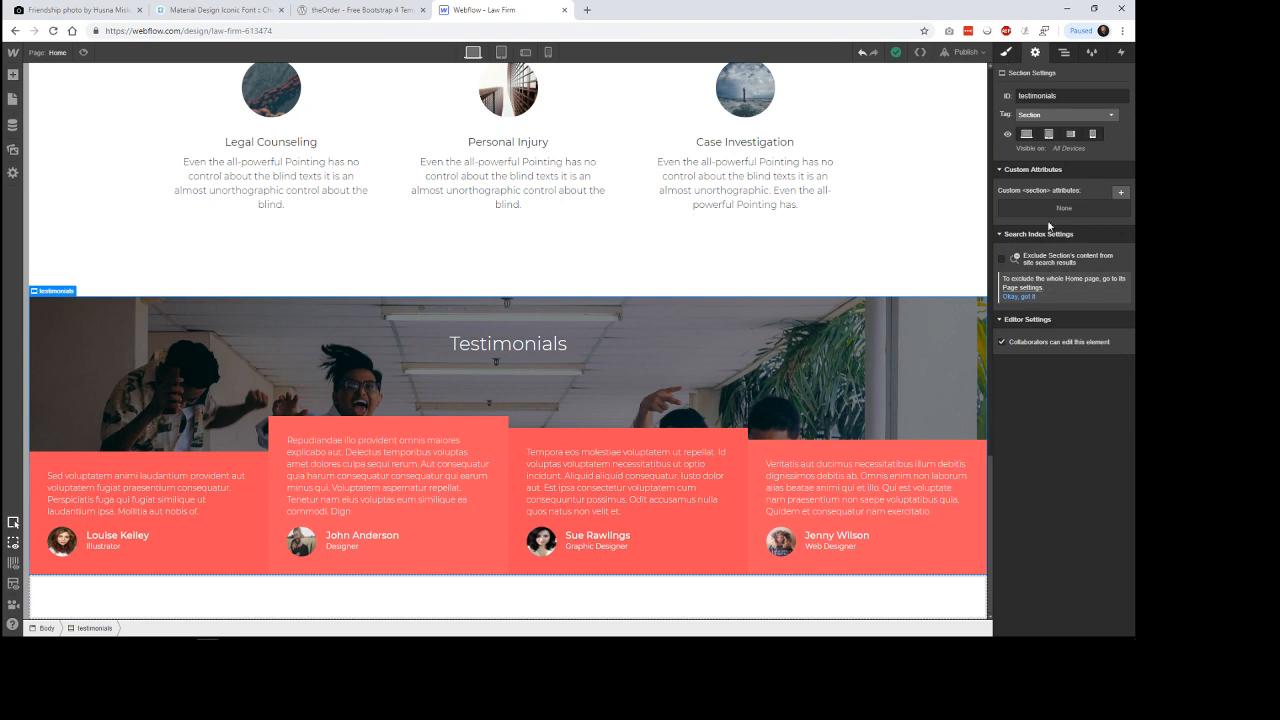
pyautogui.click(1006, 52)
pyautogui.click(1102, 303)
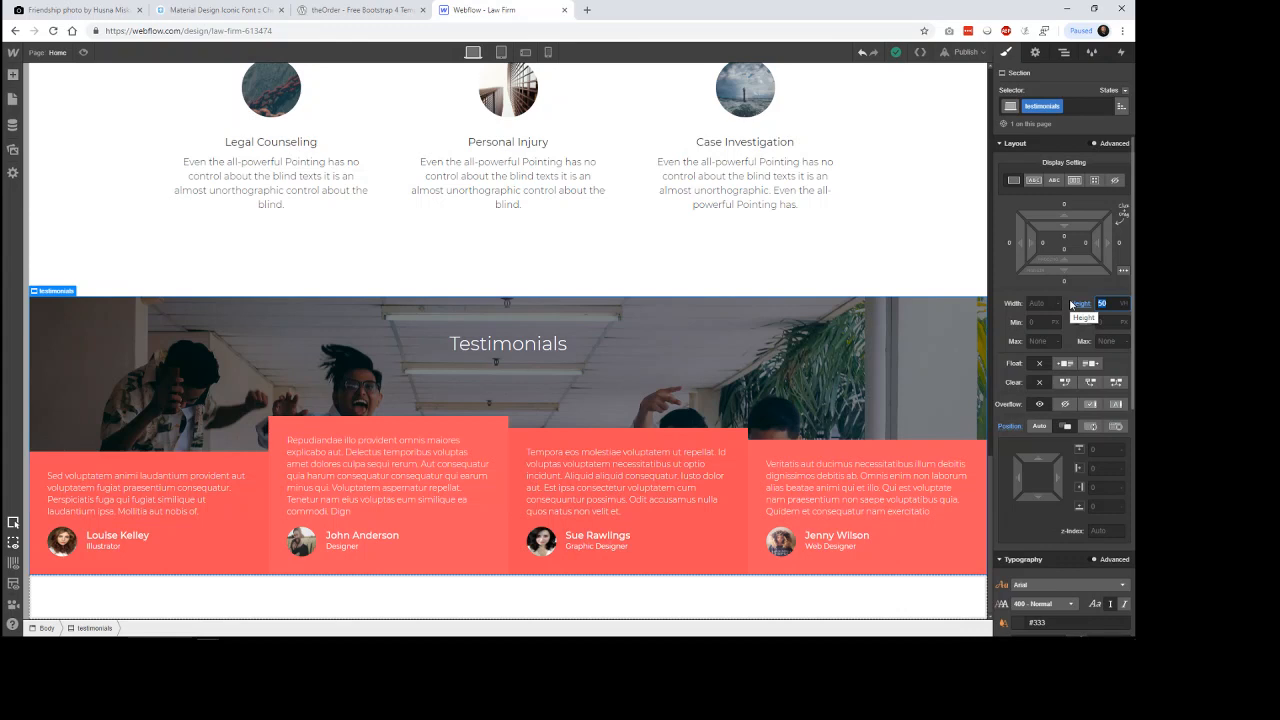
pyautogui.write('70')
pyautogui.press('Return')
pyautogui.click(948, 235)
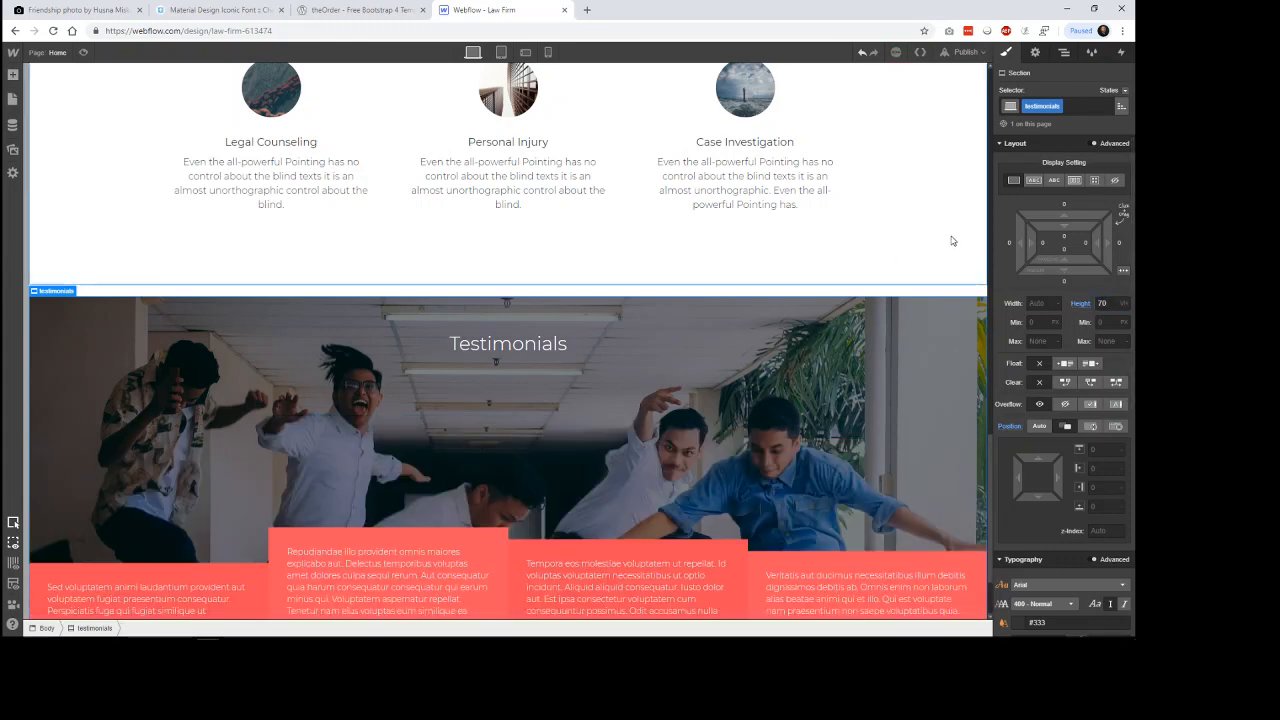
# Preview the taller Testimonials section, check the text in its cards, and compare the layout with theOrder template.
pyautogui.click(83, 52)
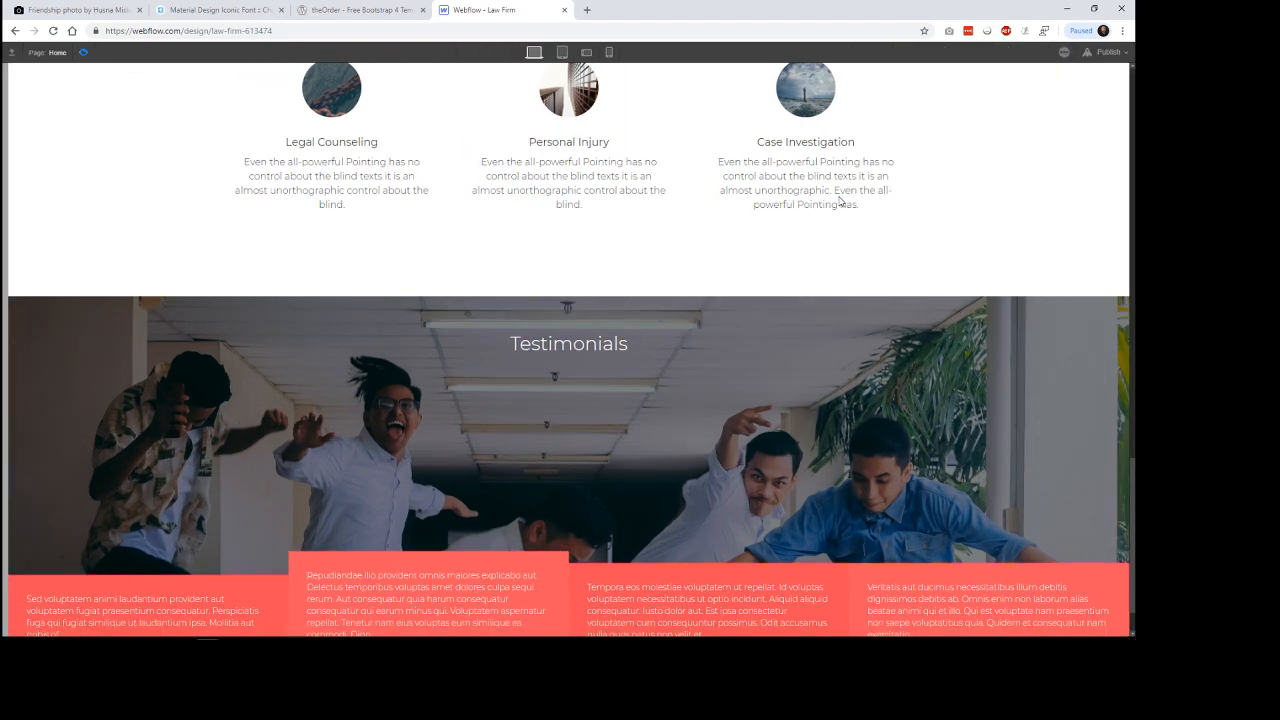
pyautogui.scroll(-1, 1094, 197)
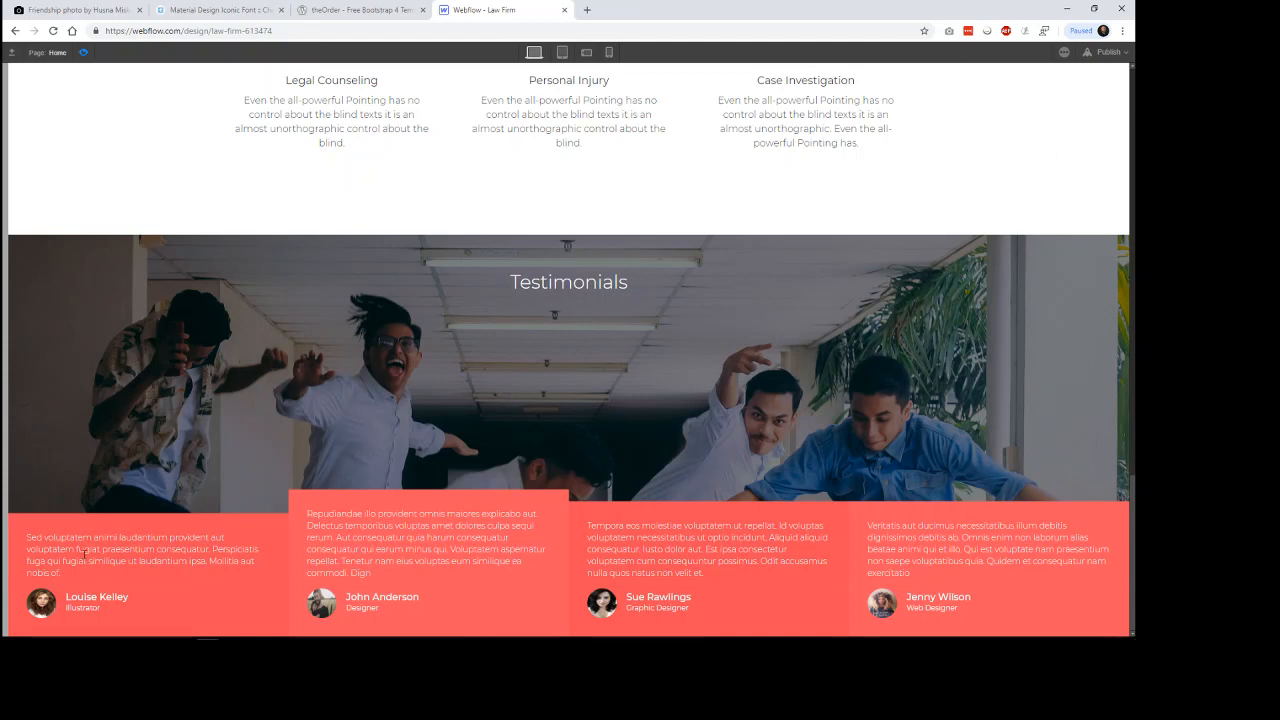
pyautogui.moveTo(27, 541); pyautogui.dragTo(179, 565)
pyautogui.moveTo(394, 525); pyautogui.dragTo(471, 550)
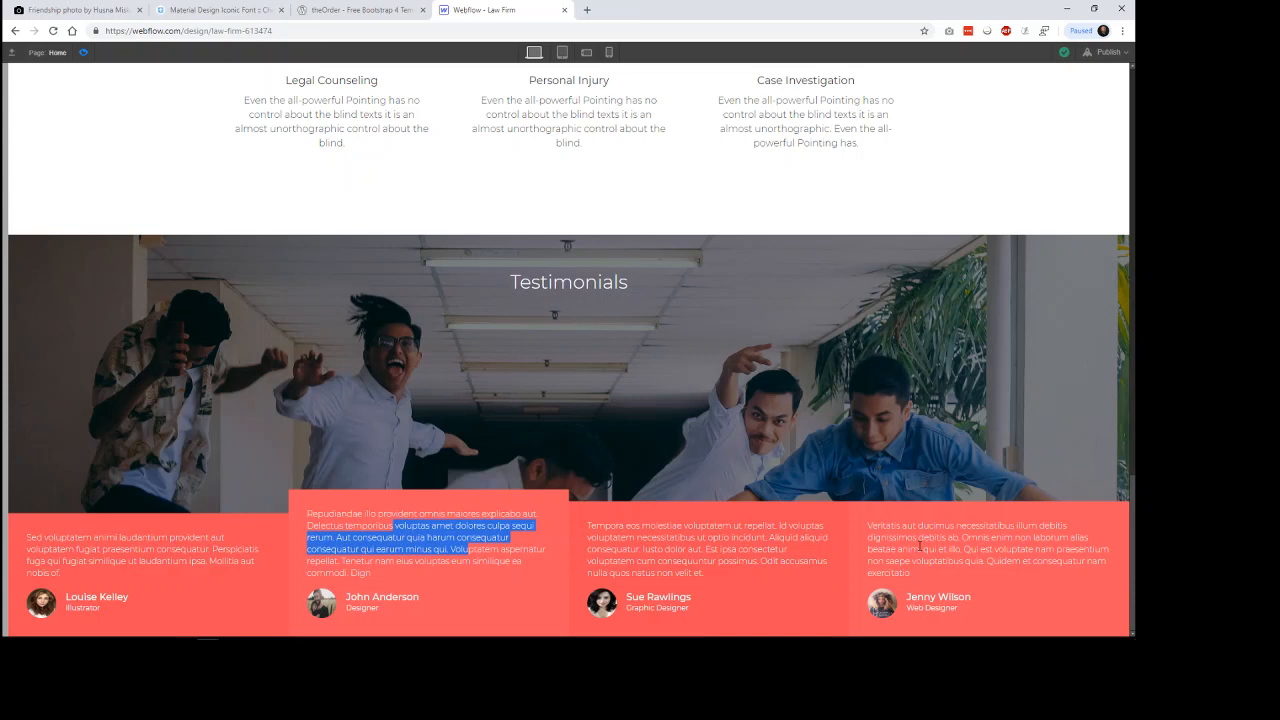
pyautogui.click(724, 560)
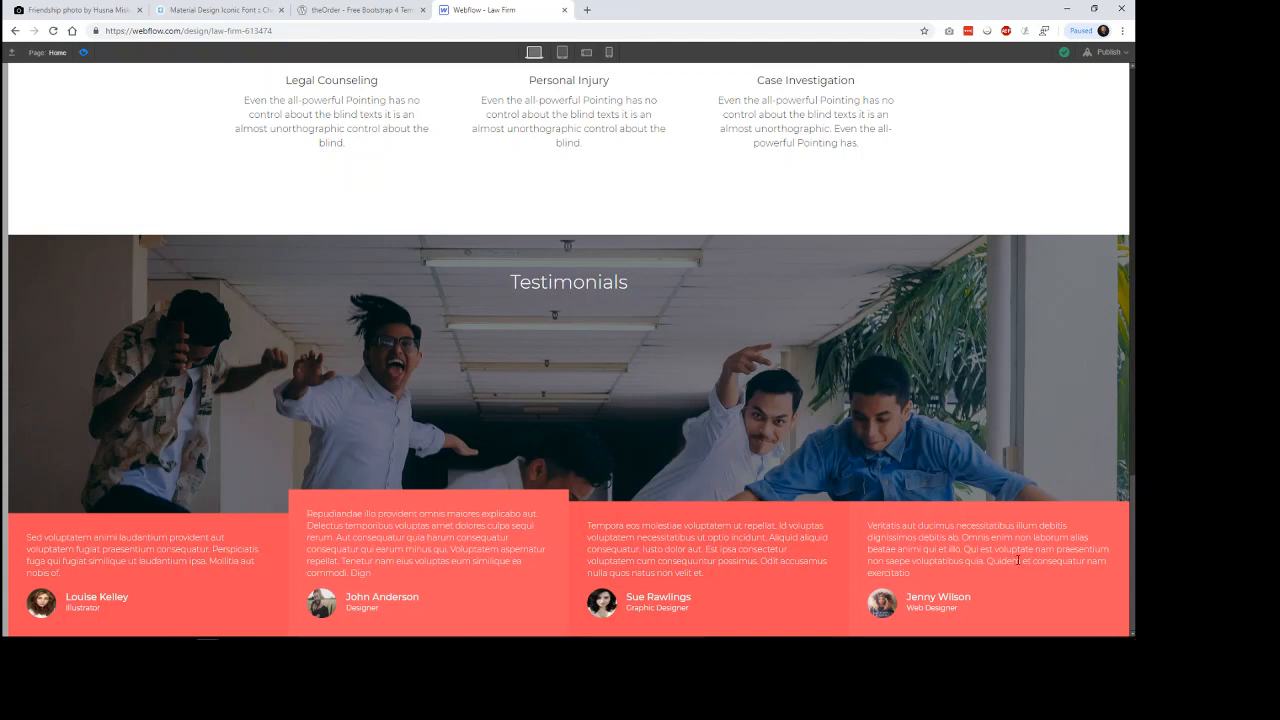
pyautogui.click(388, 12)
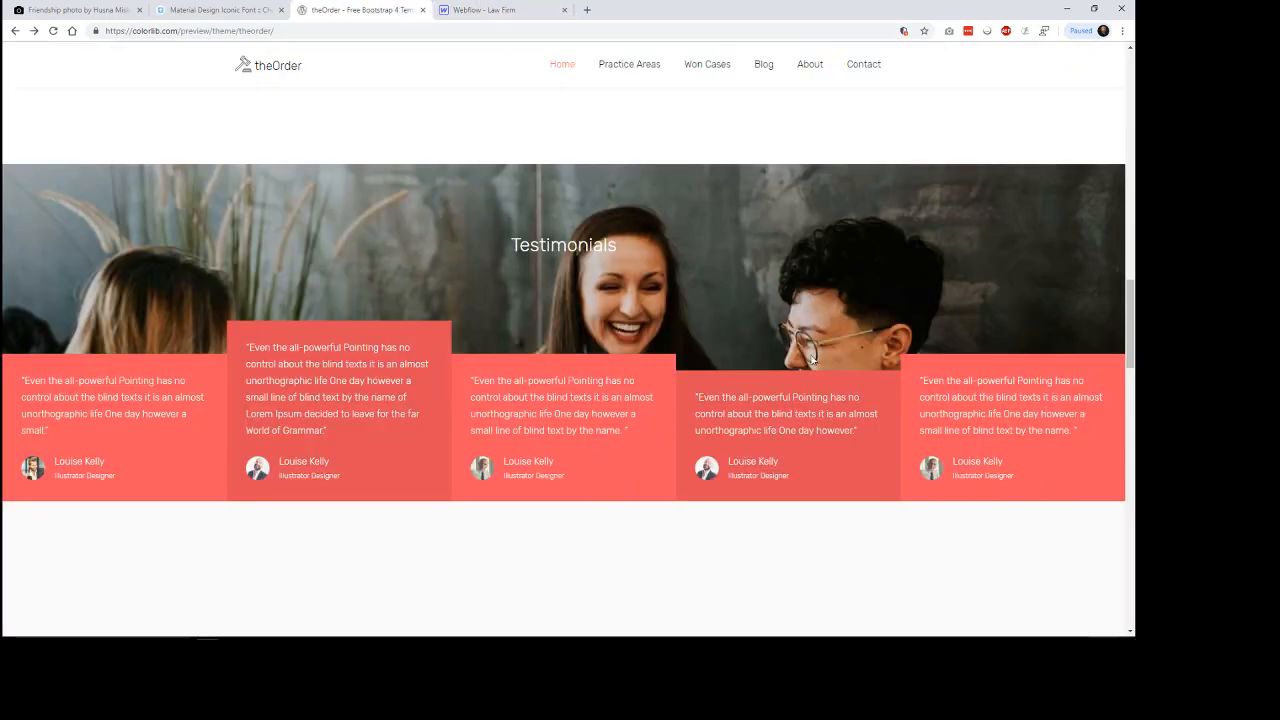
pyautogui.click(500, 12)
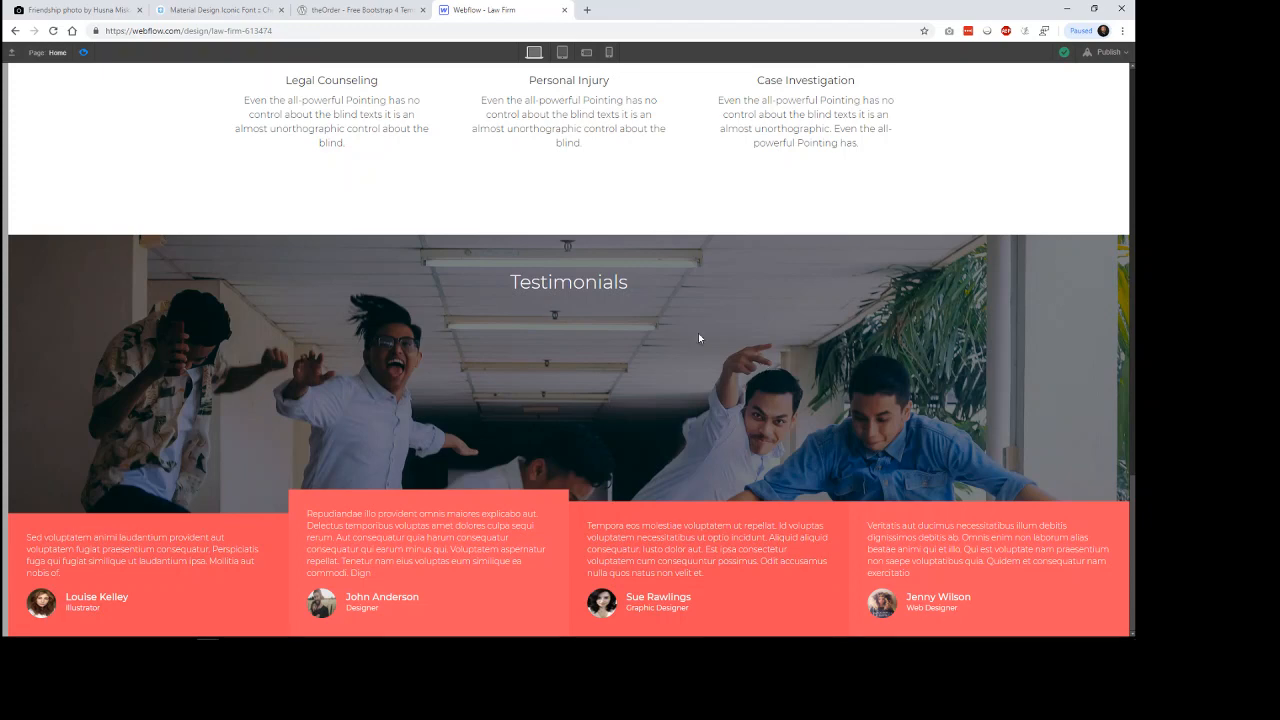
pyautogui.click(365, 9)
pyautogui.click(484, 10)
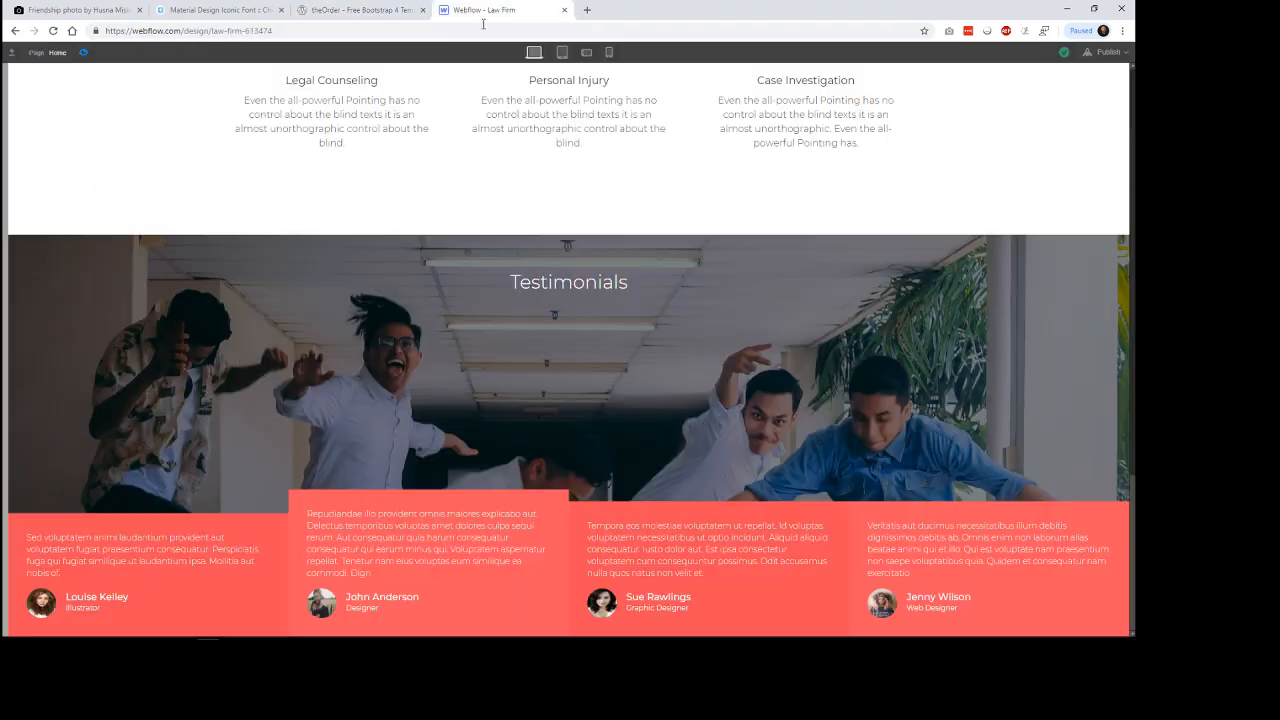
# Leave the preview and set the testimonials section's height to 50 VH.
pyautogui.click(83, 55)
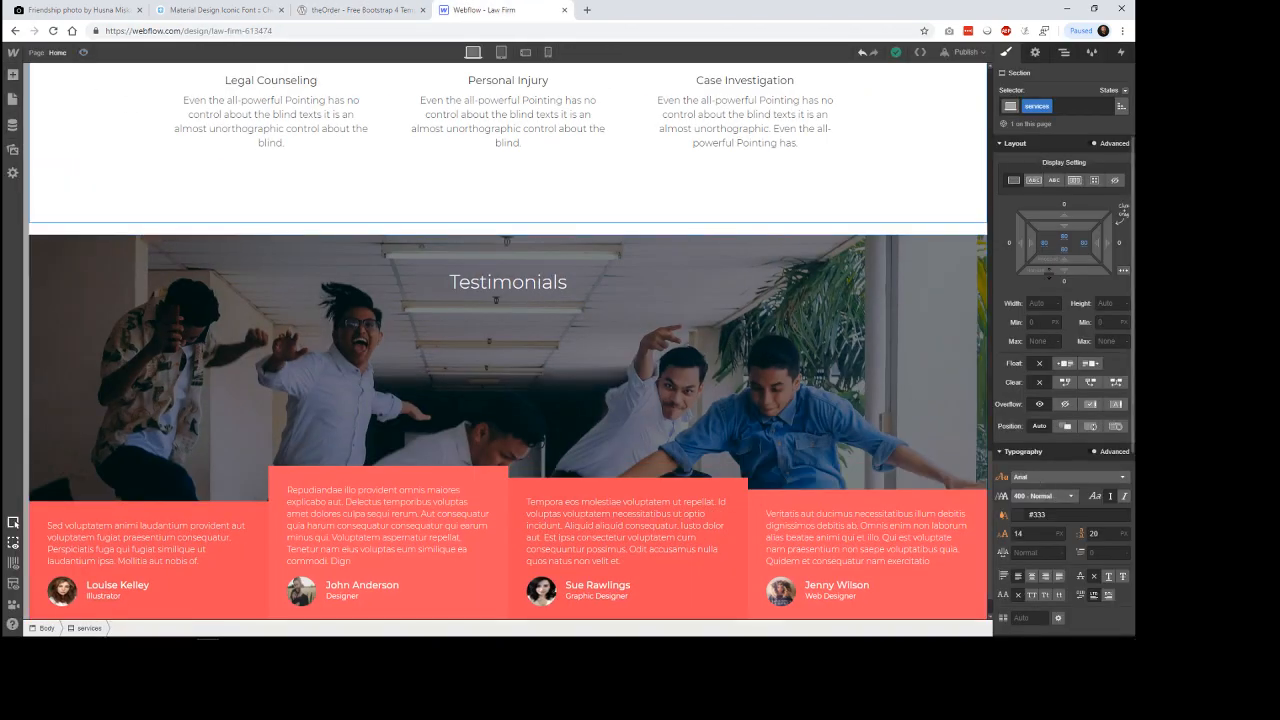
pyautogui.click(803, 347)
pyautogui.click(1104, 303)
pyautogui.write('70')
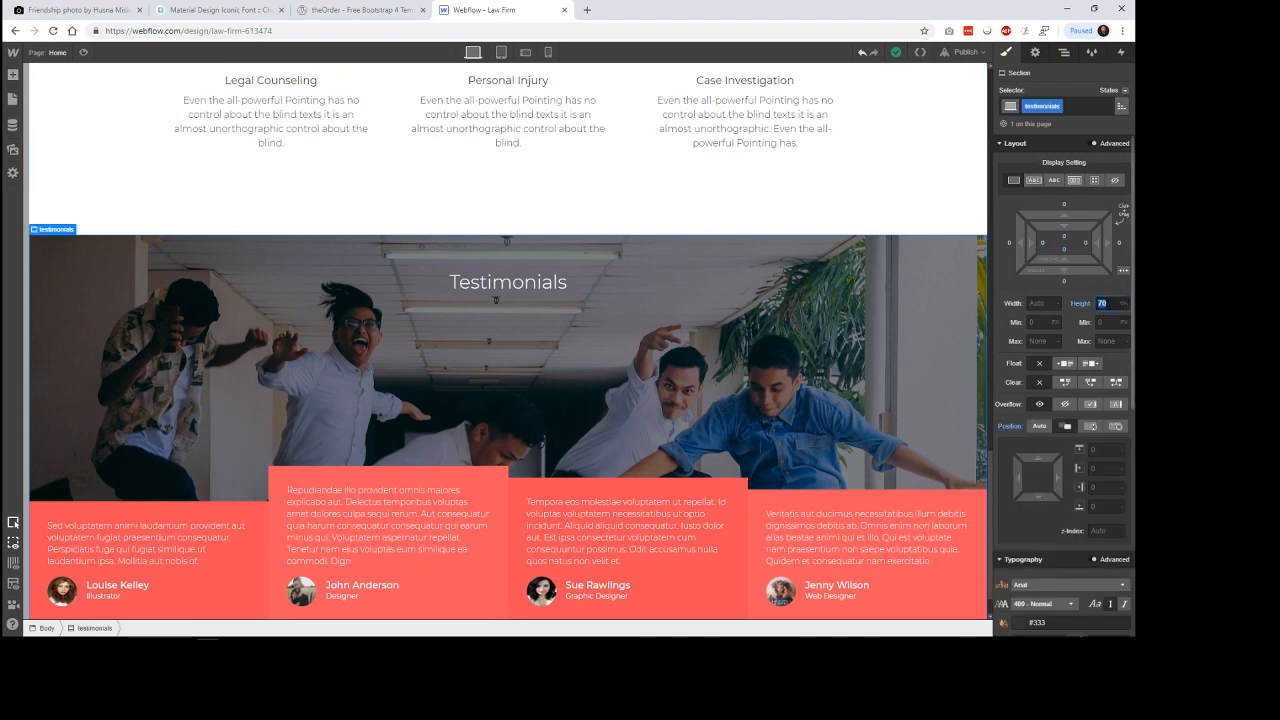
pyautogui.write('50')
pyautogui.press('Return')
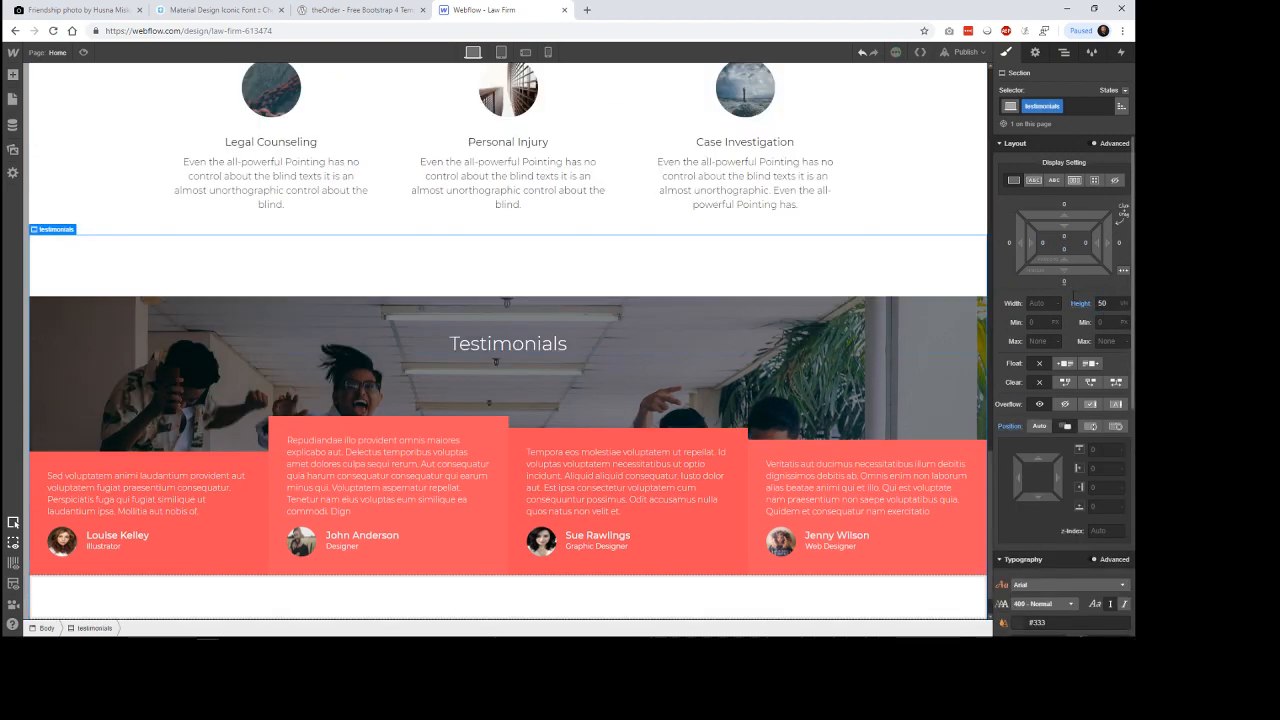
pyautogui.click(1064, 281)
pyautogui.press('Escape')
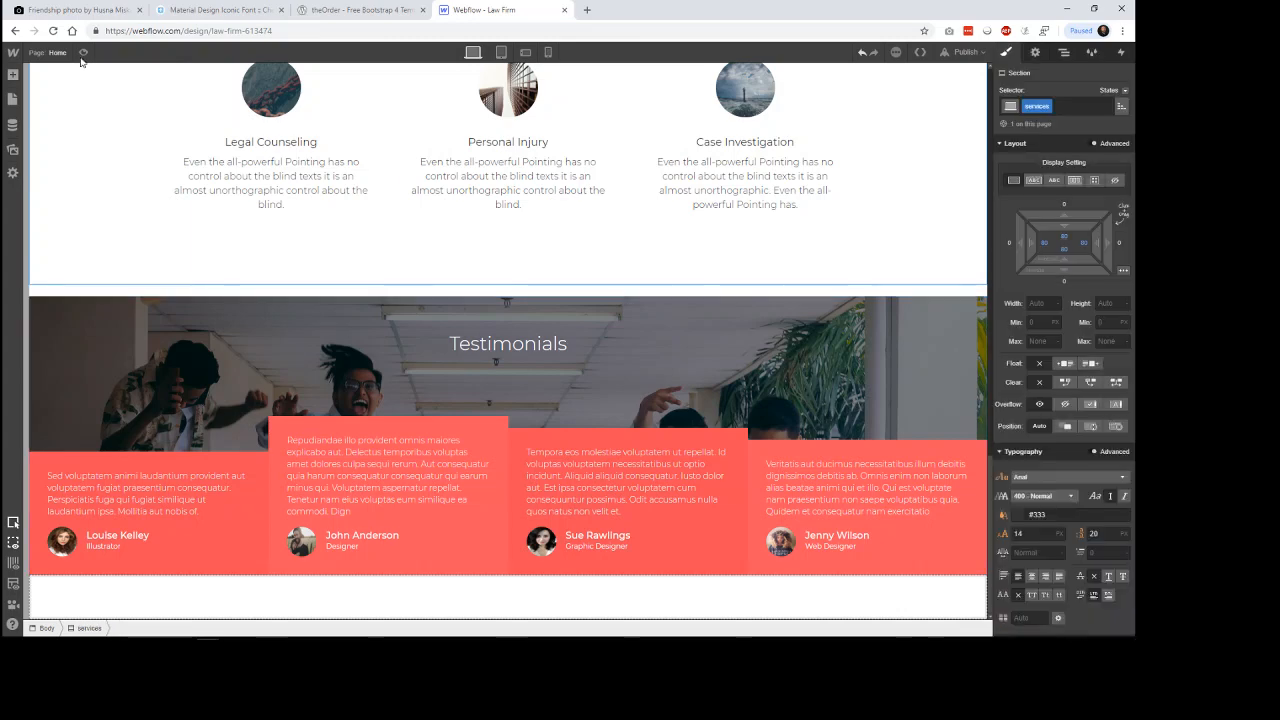
# Preview the transition between the services and Testimonials sections, then return to the editing canvas.
pyautogui.hotkey('ctrl', 'shift', 'p')
pyautogui.scroll(1, 987, 311)
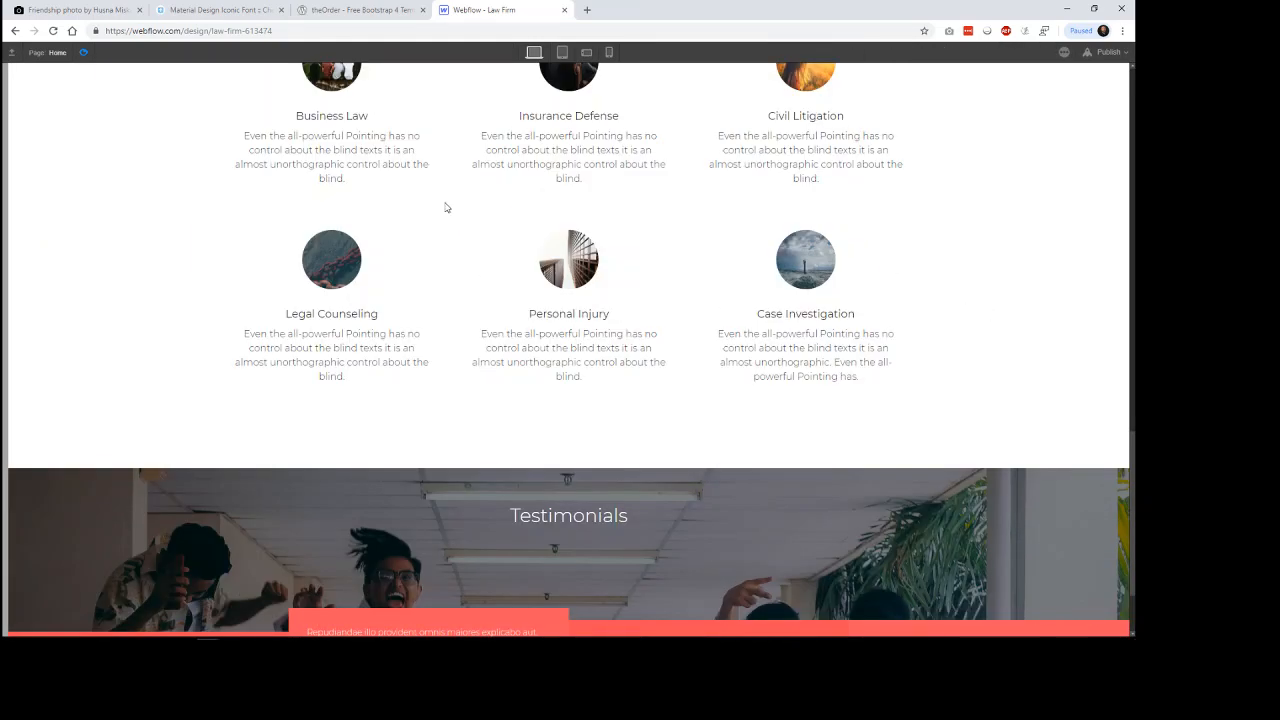
pyautogui.hotkey('ctrl', 'shift', 'p')
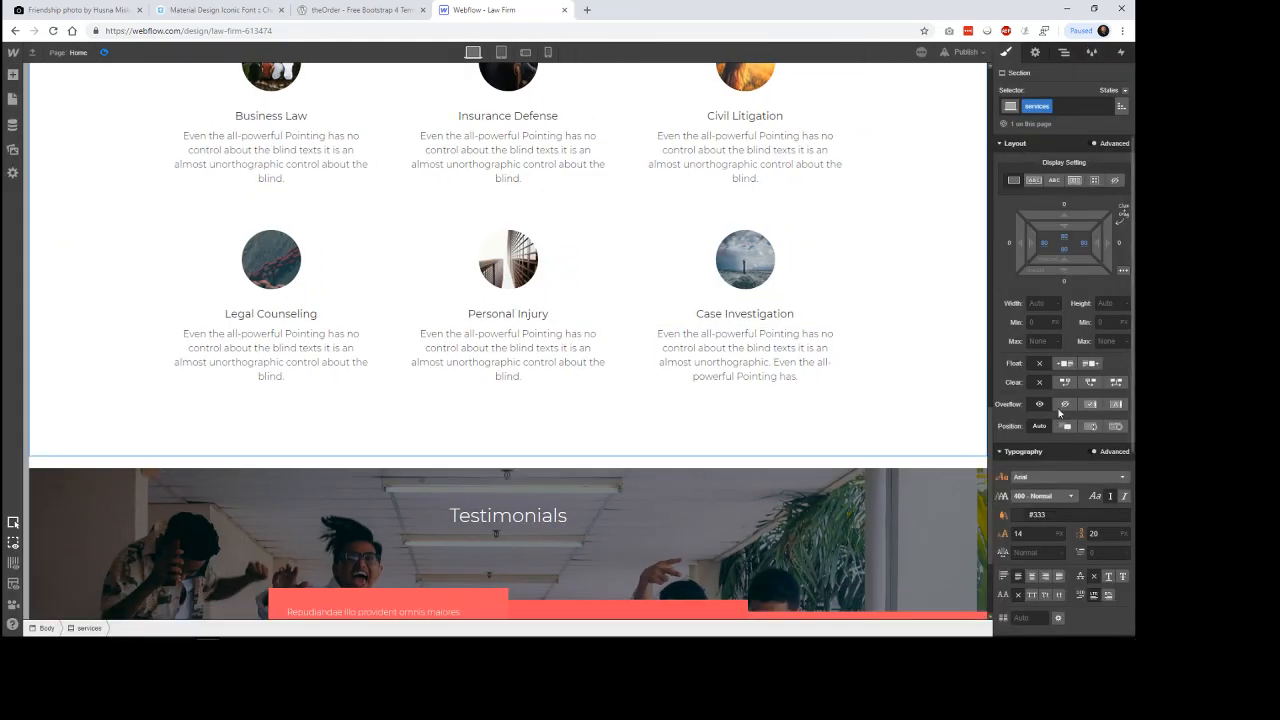
# Set the testimonials section's height to 60 VH.
pyautogui.click(937, 515)
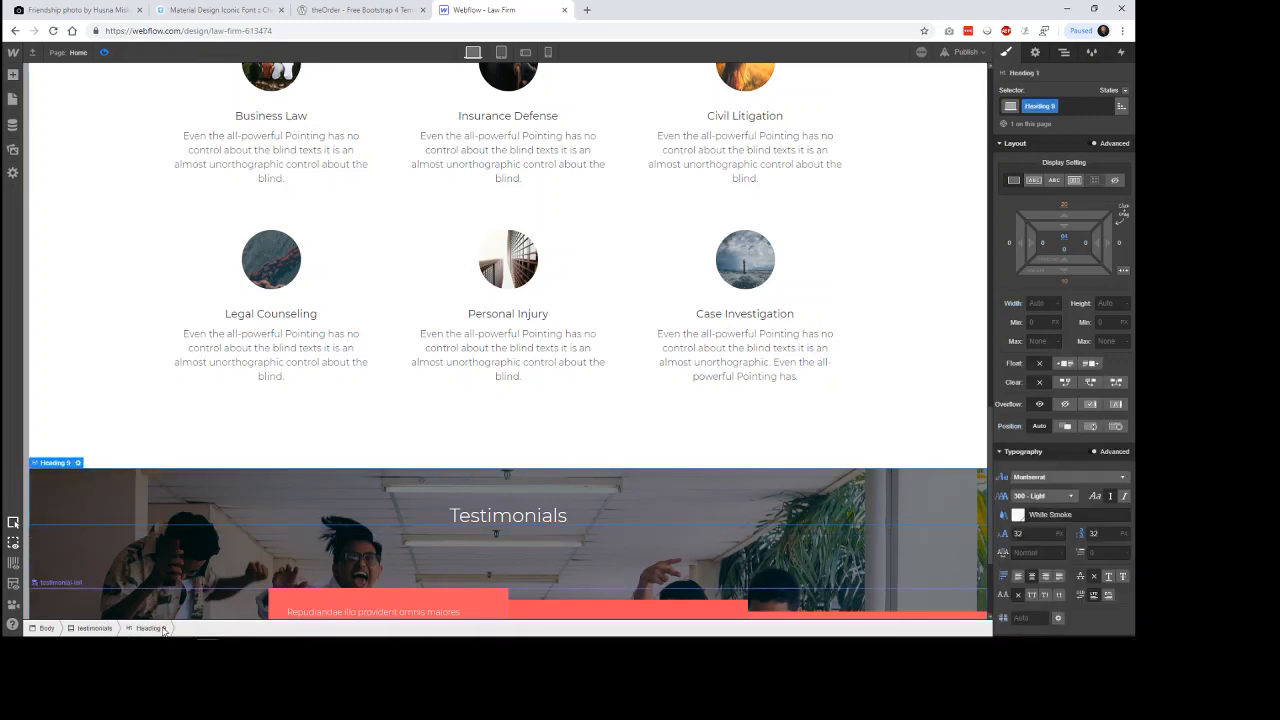
pyautogui.click(95, 628)
pyautogui.click(1100, 303)
pyautogui.write('50')
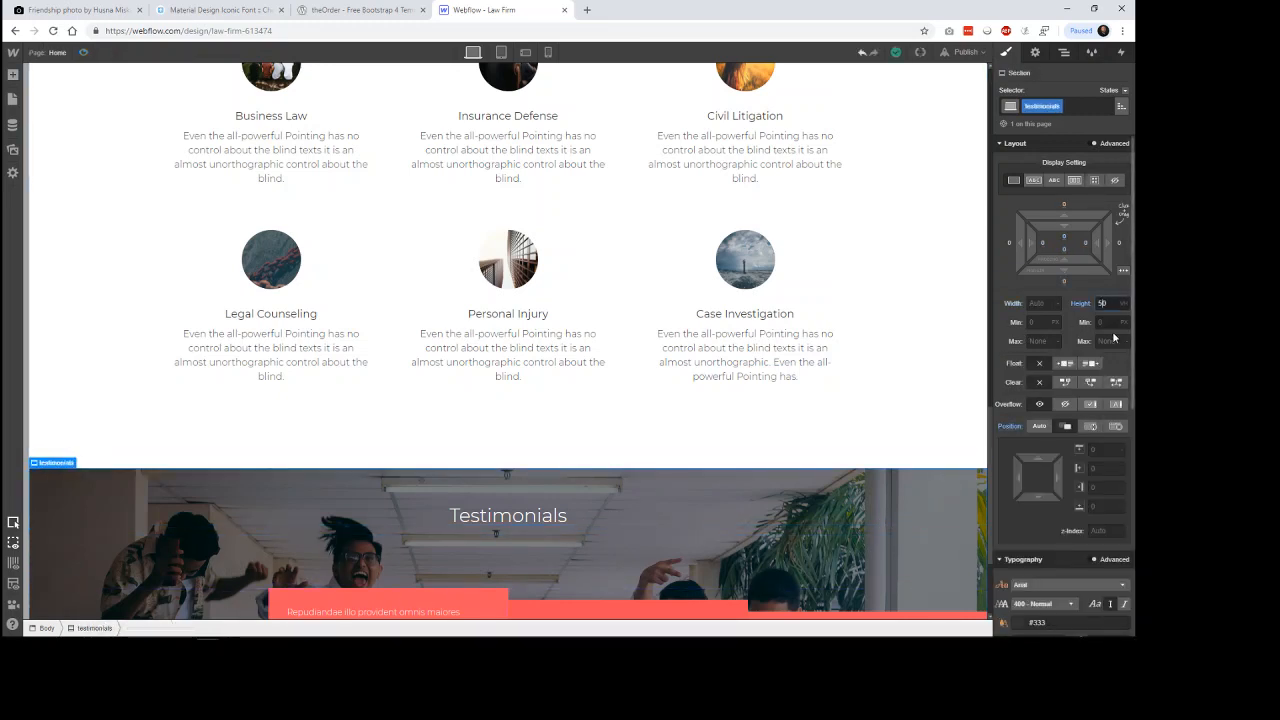
pyautogui.press('BackSpace')
pyautogui.press('Return')
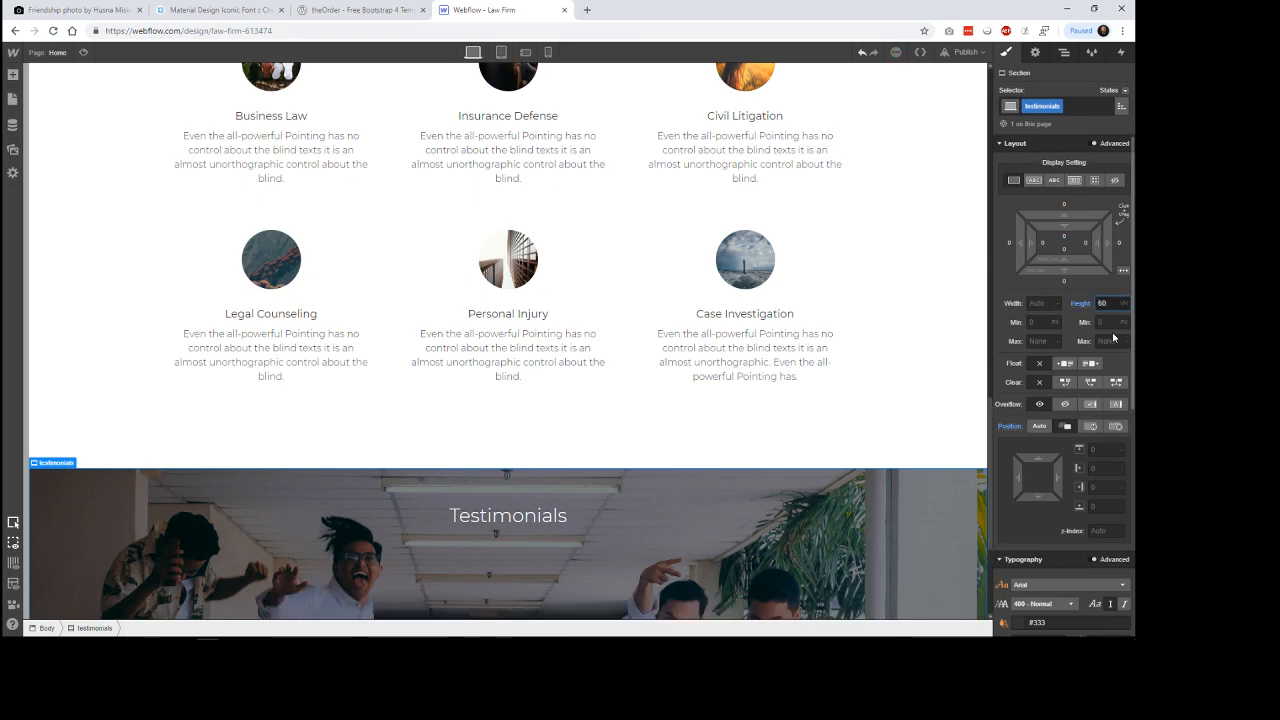
# Preview the resized Testimonials section with its background photo and cards, then return to the editing canvas.
pyautogui.click(83, 55)
pyautogui.scroll(-2, 960, 280)
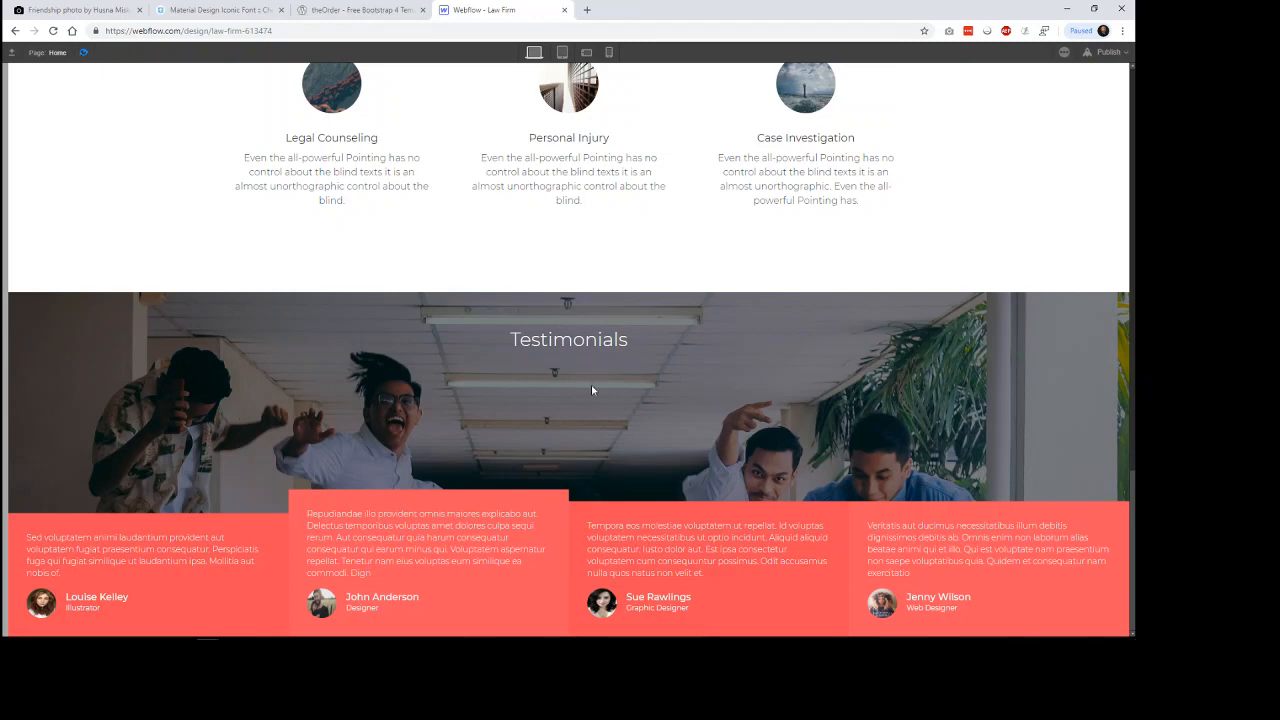
pyautogui.hotkey('ctrl', 'shift', 'p')
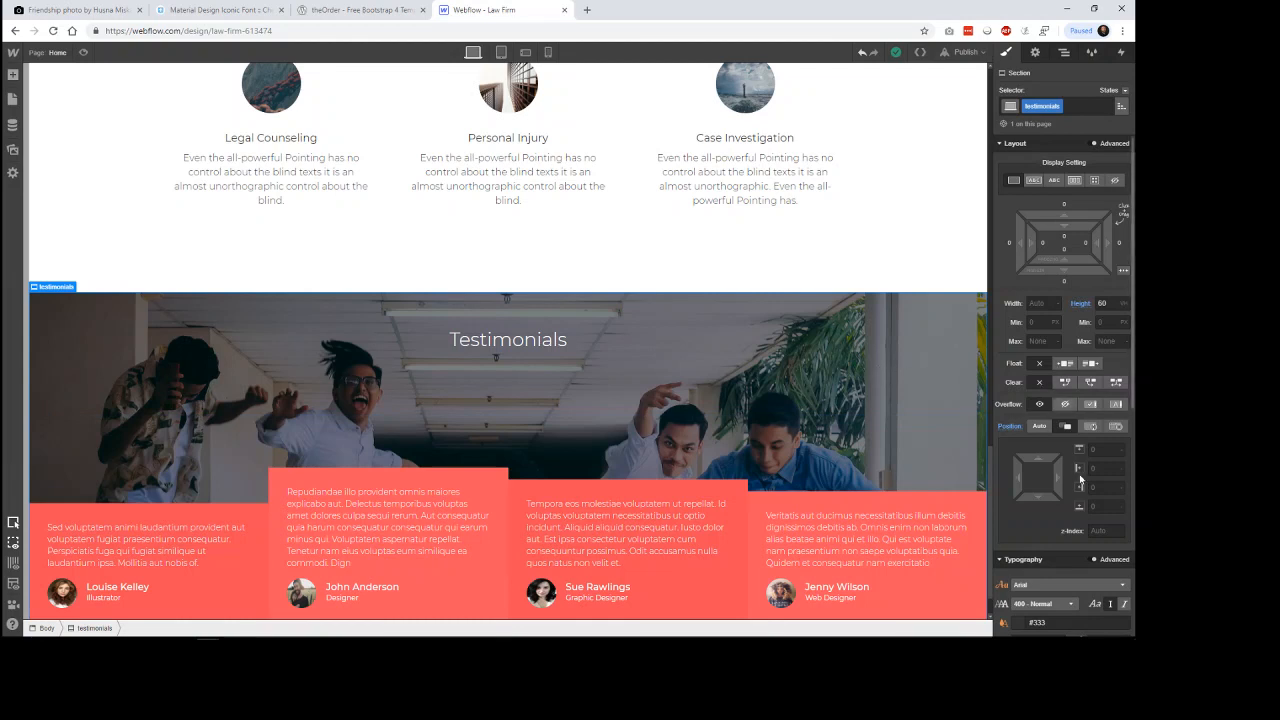
# Shift the testimonials section's background image upward to a vertical position of about -115 px.
pyautogui.scroll(-5, 1078, 455)
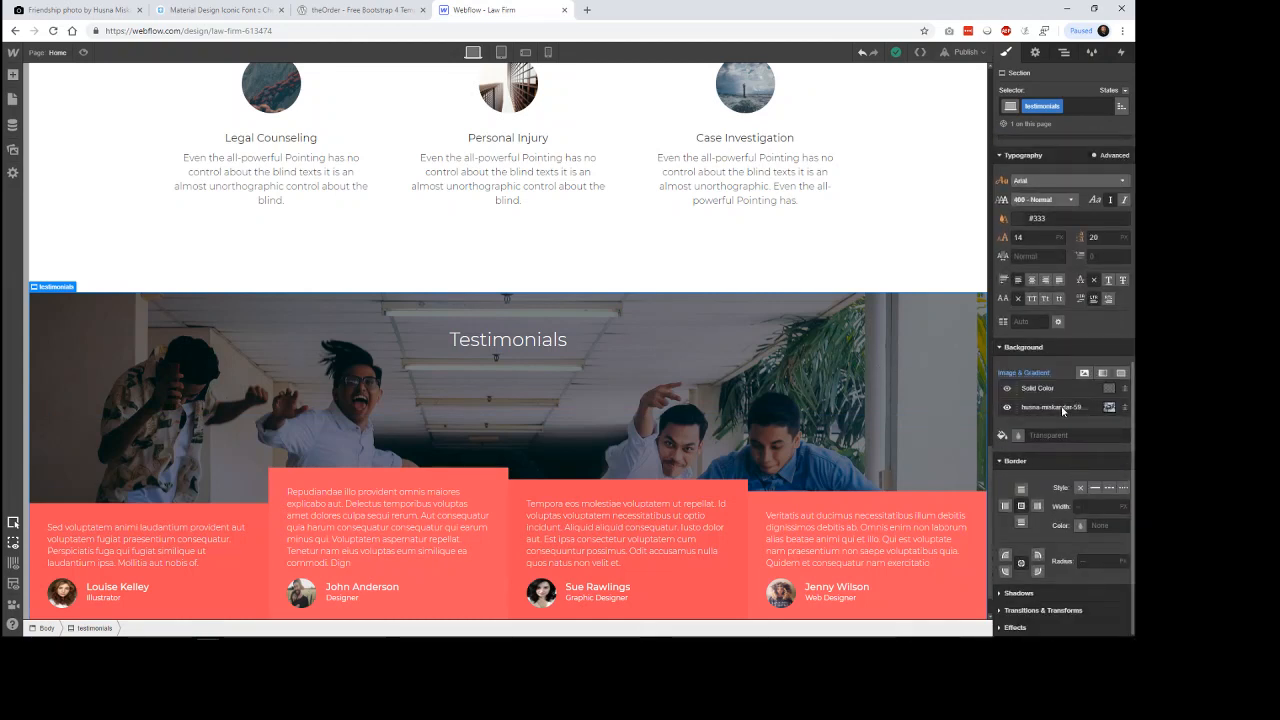
pyautogui.click(1055, 410)
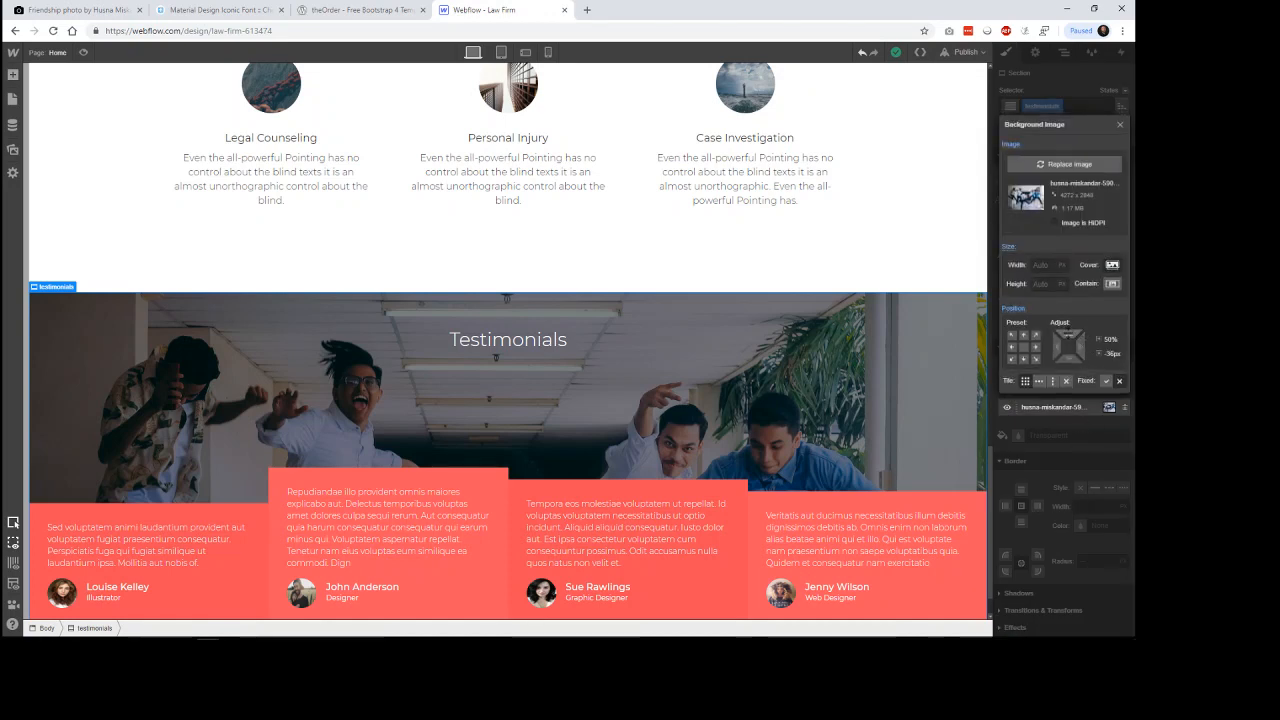
pyautogui.moveTo(1068, 334); pyautogui.dragTo(1066, 181)
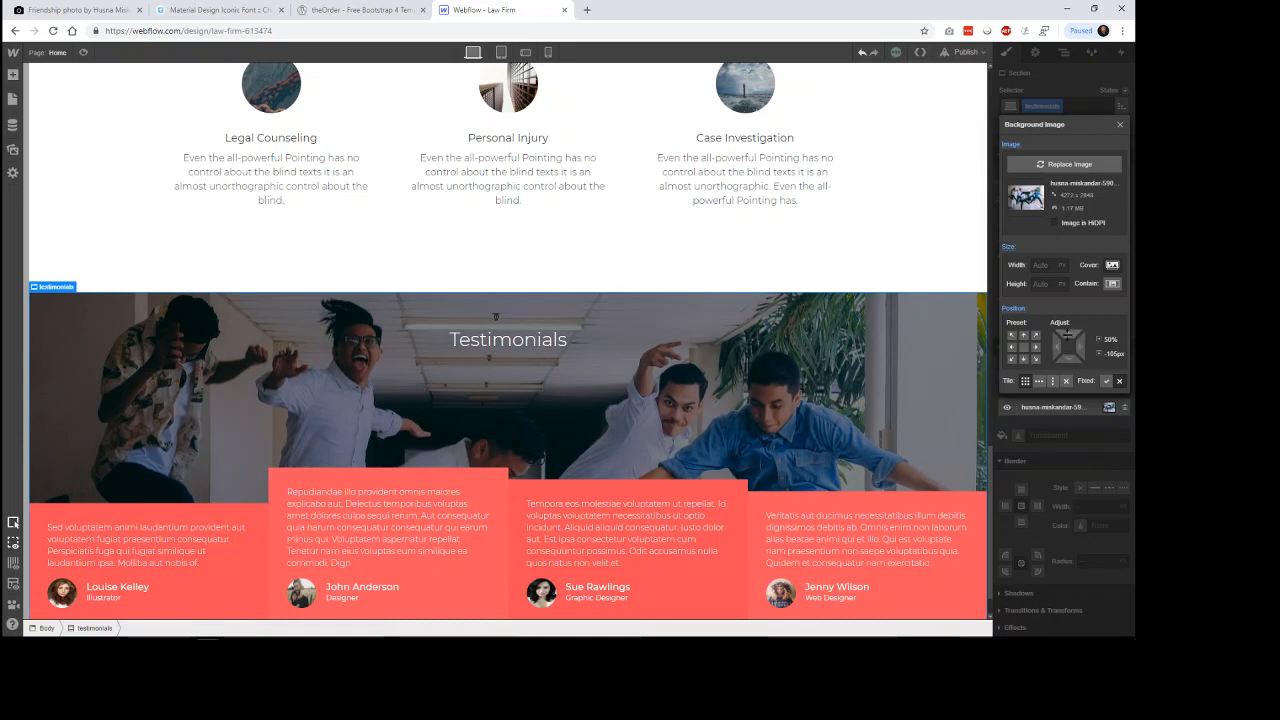
pyautogui.moveTo(1068, 336); pyautogui.dragTo(1072, 322)
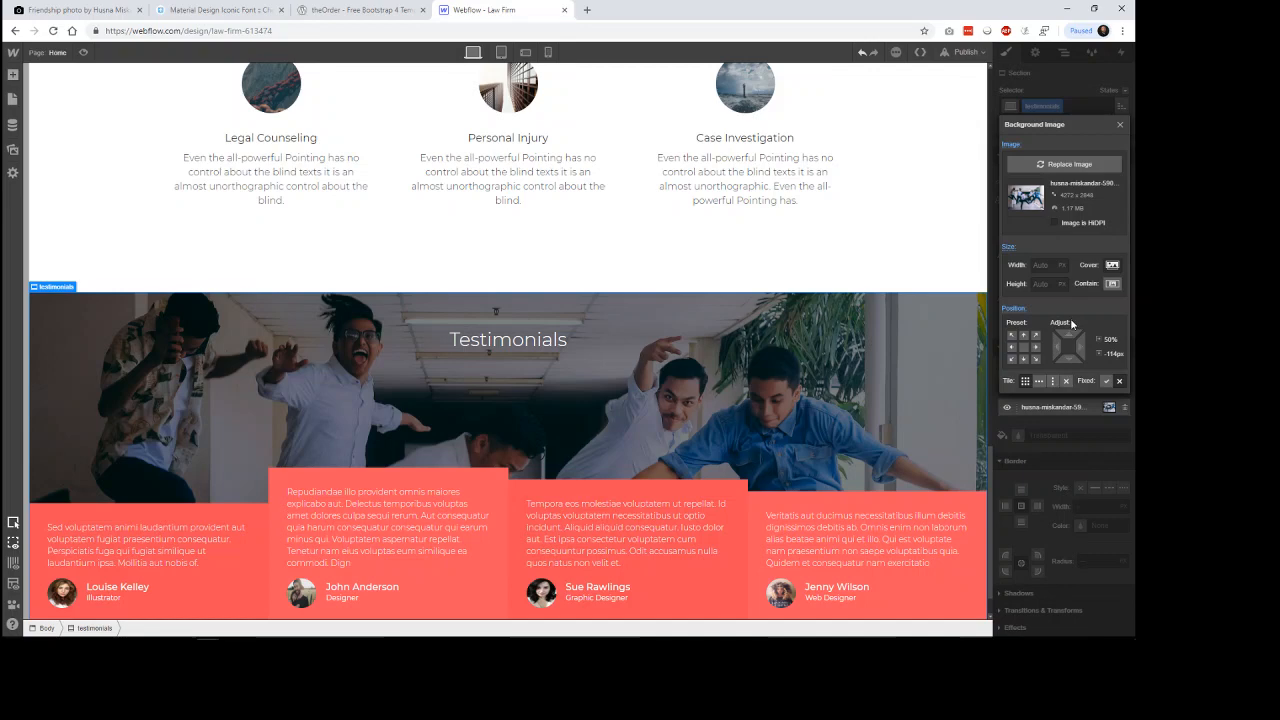
pyautogui.click(973, 236)
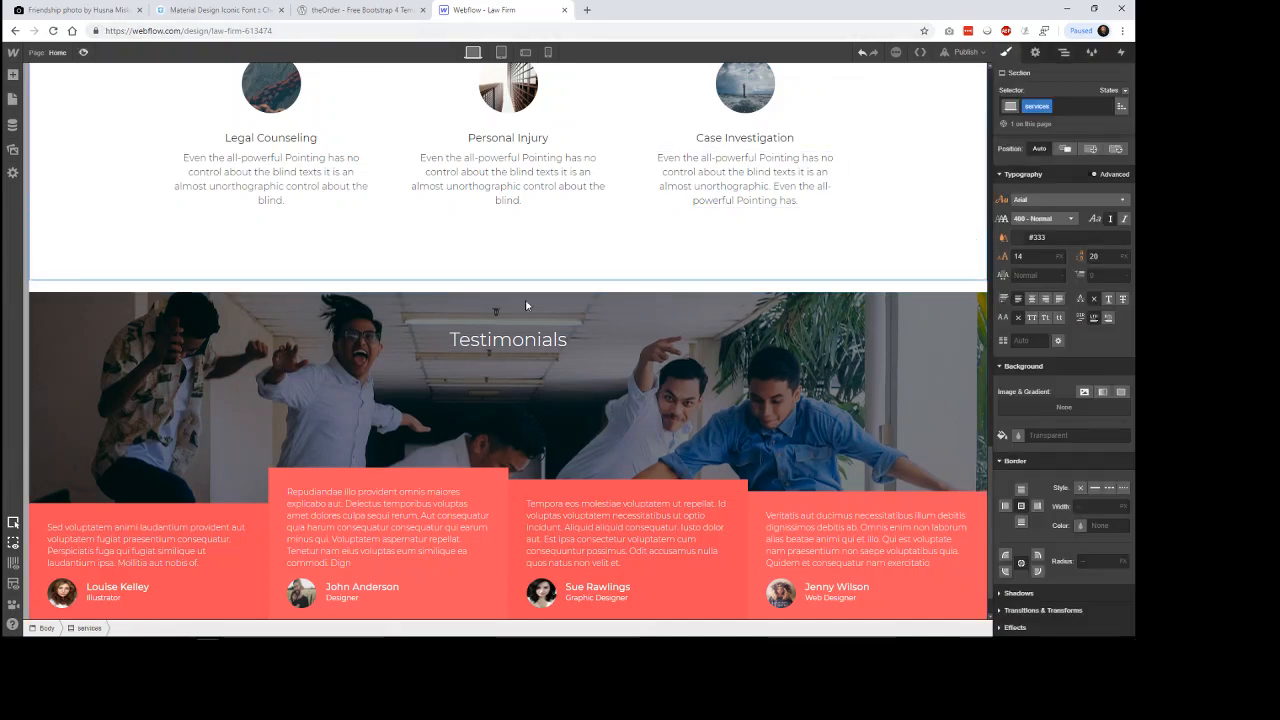
# Preview the law firm page from the Testimonials section up to the hero and back down to the end.
pyautogui.click(83, 52)
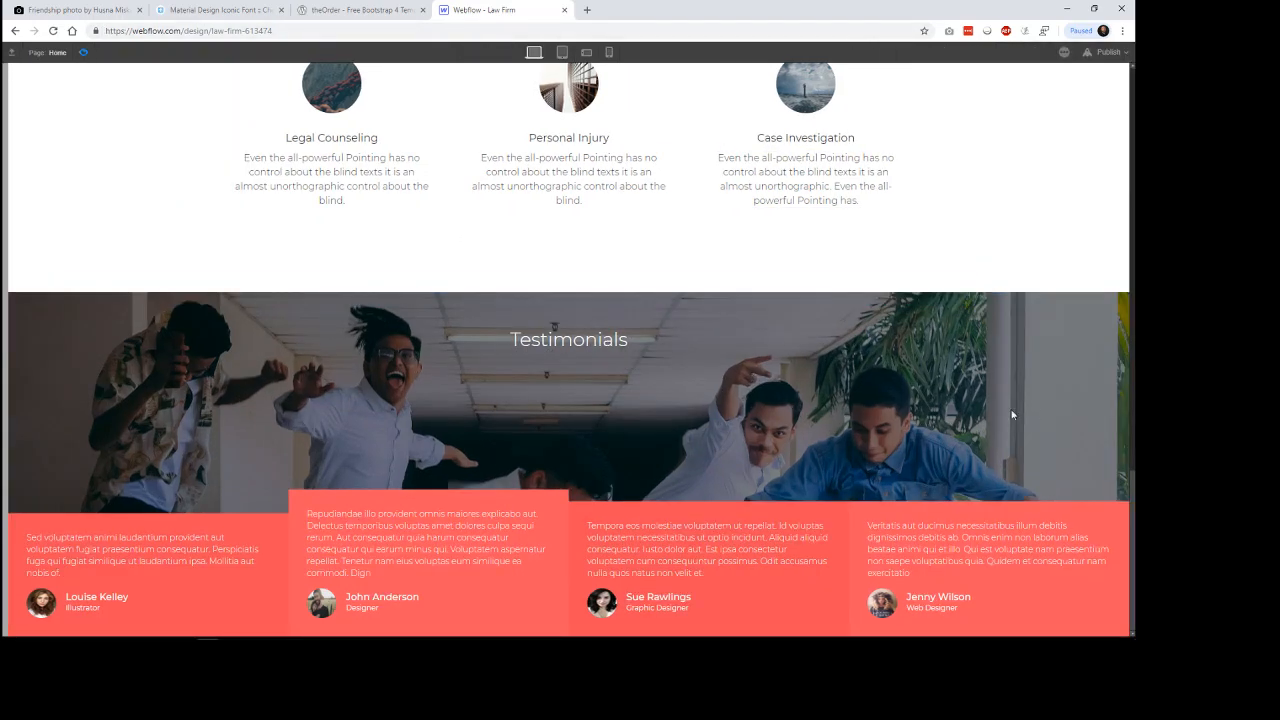
pyautogui.scroll(5, 993, 307)
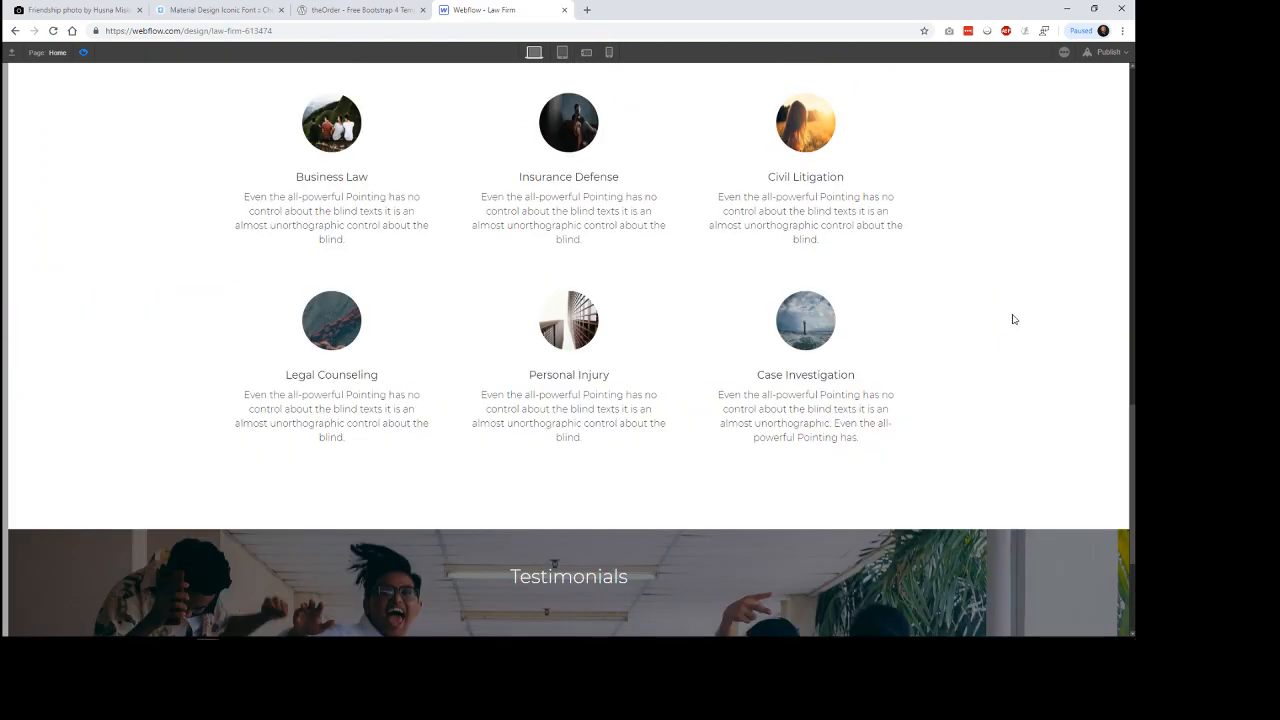
pyautogui.scroll(3, 968, 390)
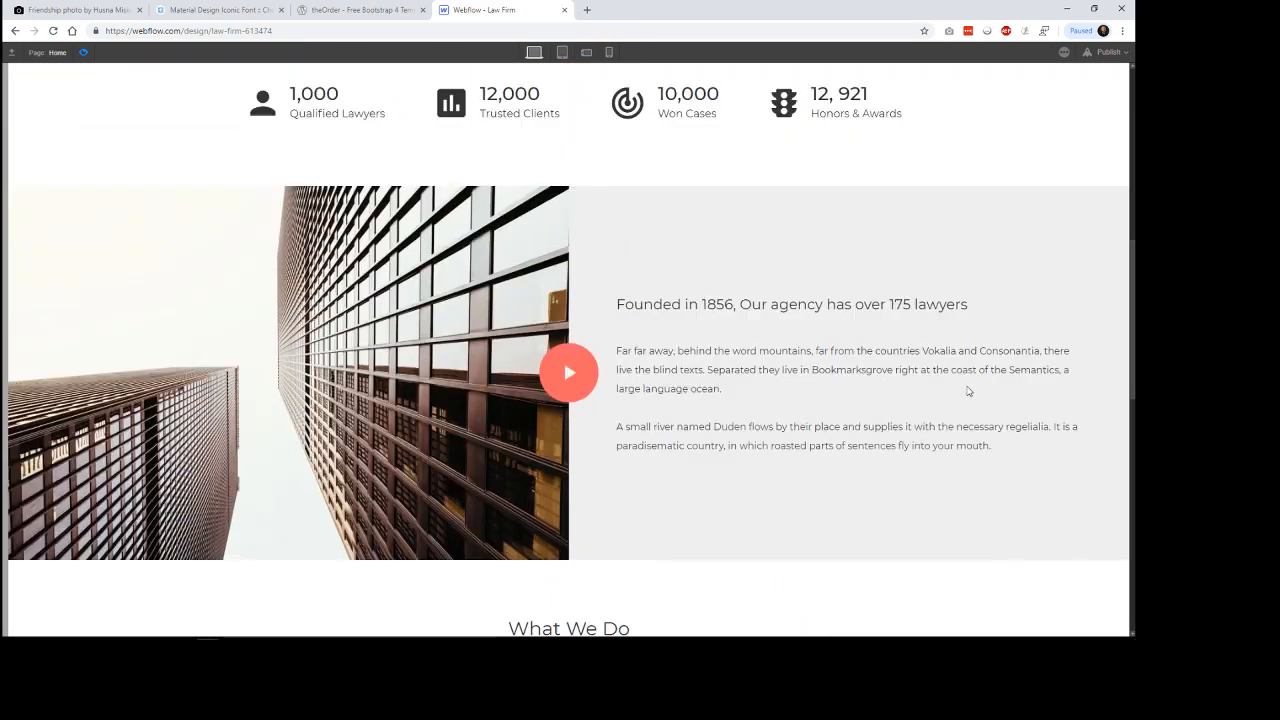
pyautogui.scroll(1, 874, 418)
pyautogui.scroll(2, 883, 285)
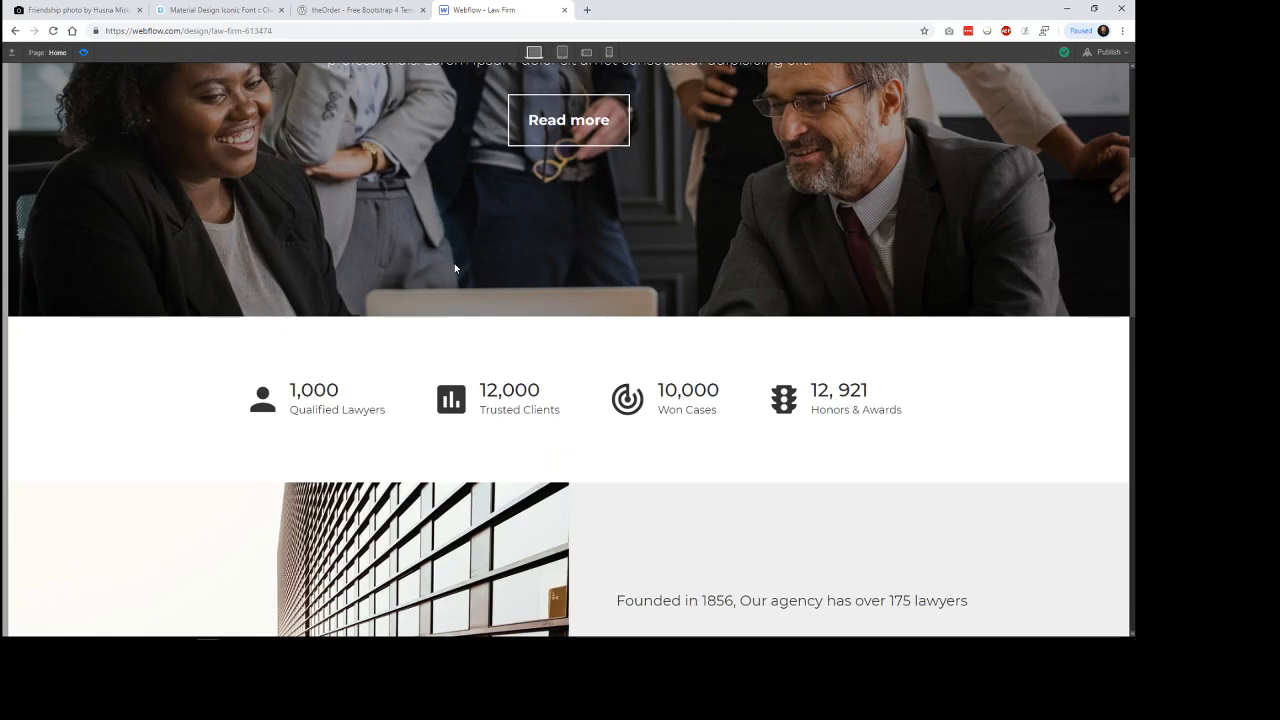
pyautogui.scroll(4, 911, 401)
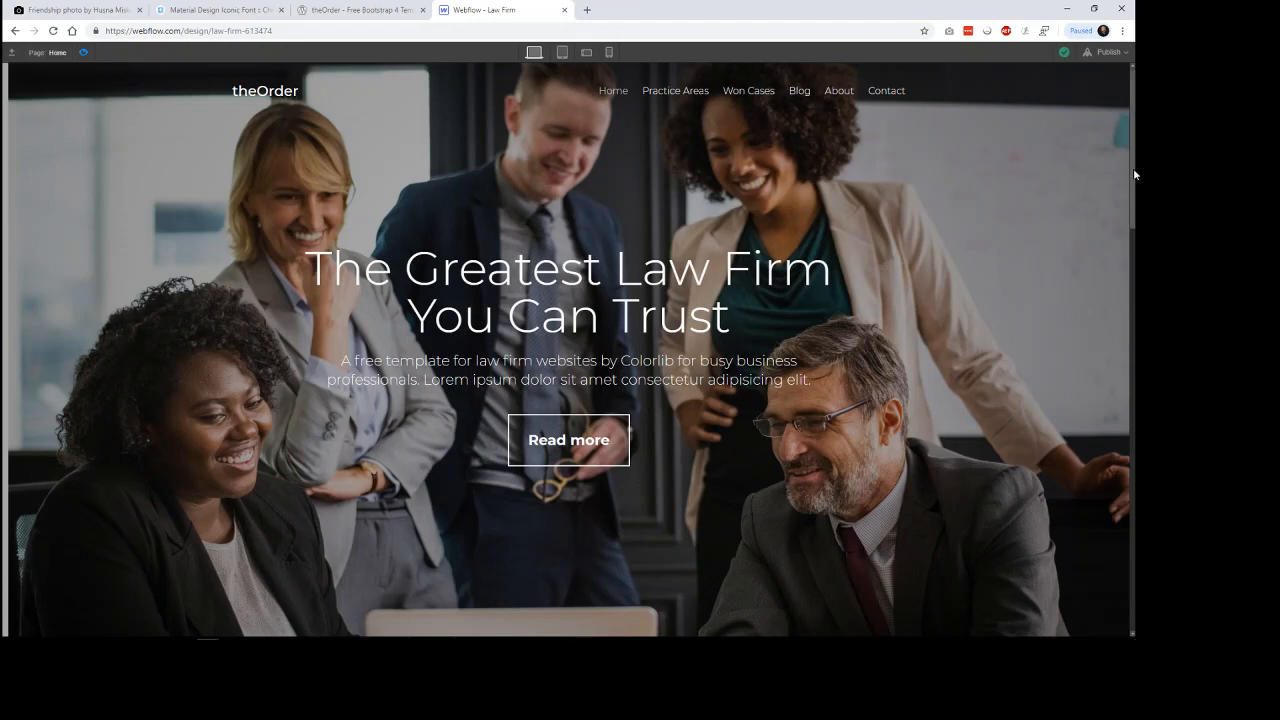
pyautogui.moveTo(1134, 170); pyautogui.dragTo(1134, 574)
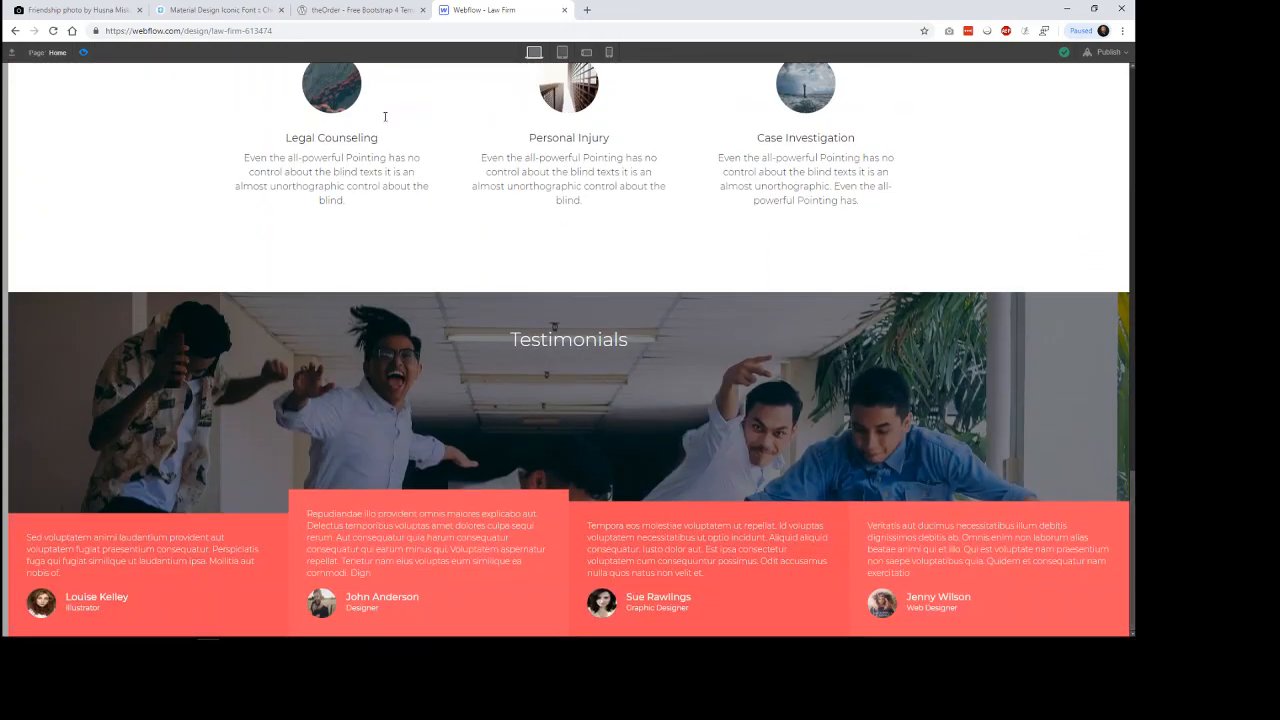
# Switch to theOrder template and examine its Our Attorneys section.
pyautogui.click(383, 10)
pyautogui.scroll(-3, 1010, 375)
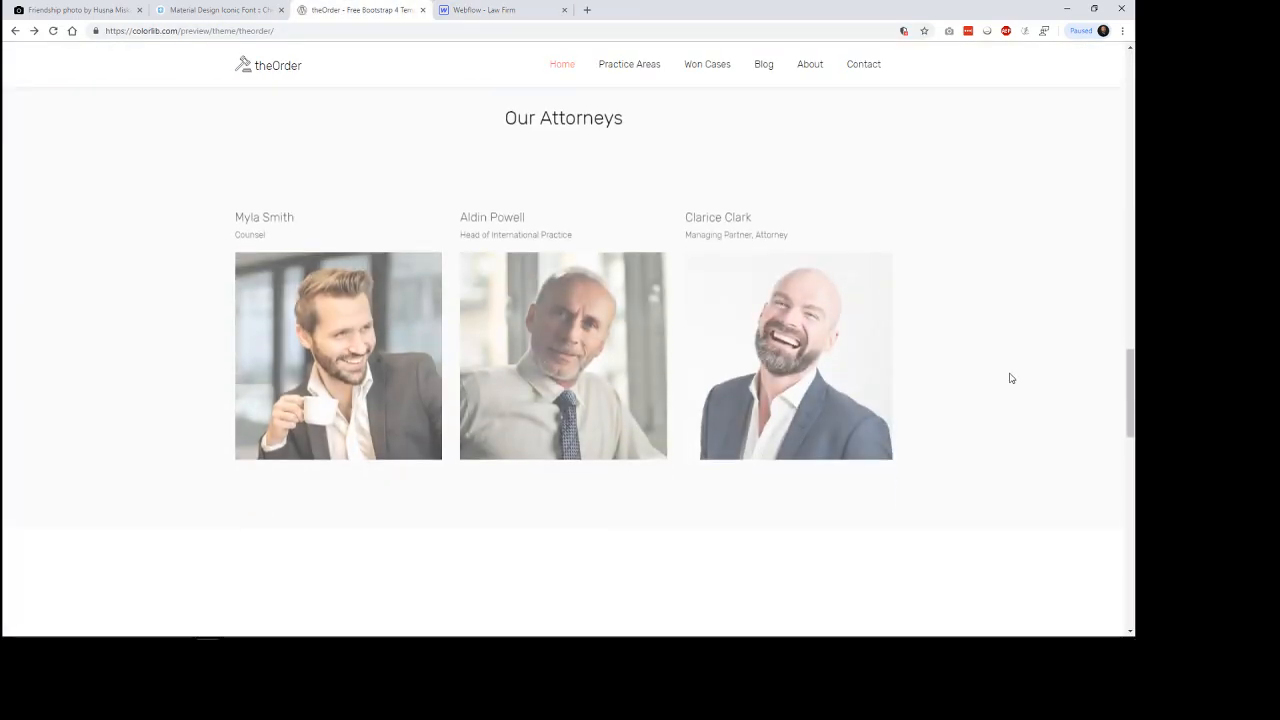